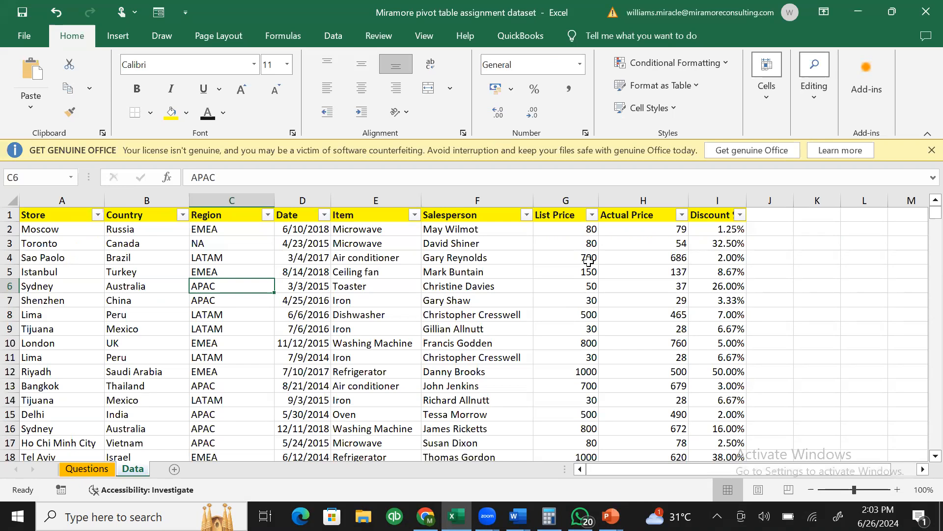
- Point out the Toaster items, two salesperson records, the 11/12/2015 date and APAC region in the table
{"action": "left_click", "coordinate": [396, 283]}
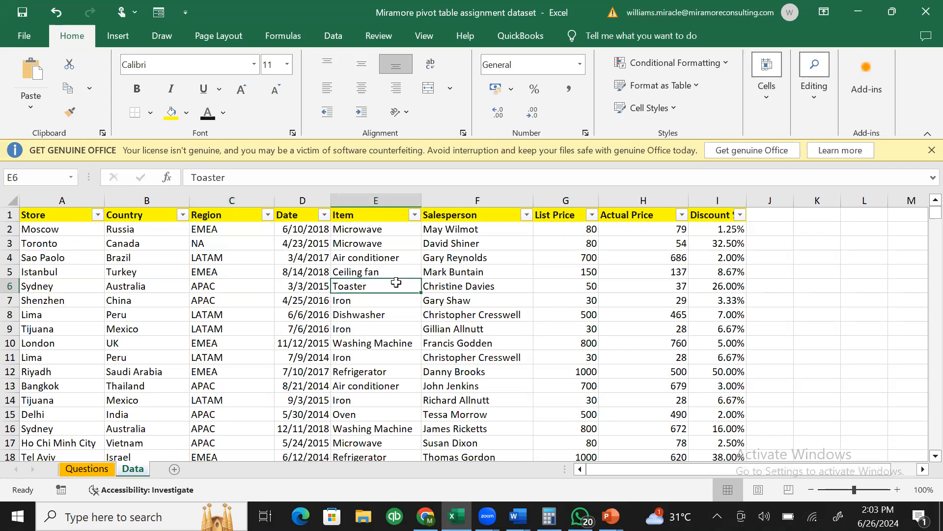
{"action": "left_click", "coordinate": [497, 298]}
{"action": "left_click", "coordinate": [531, 331]}
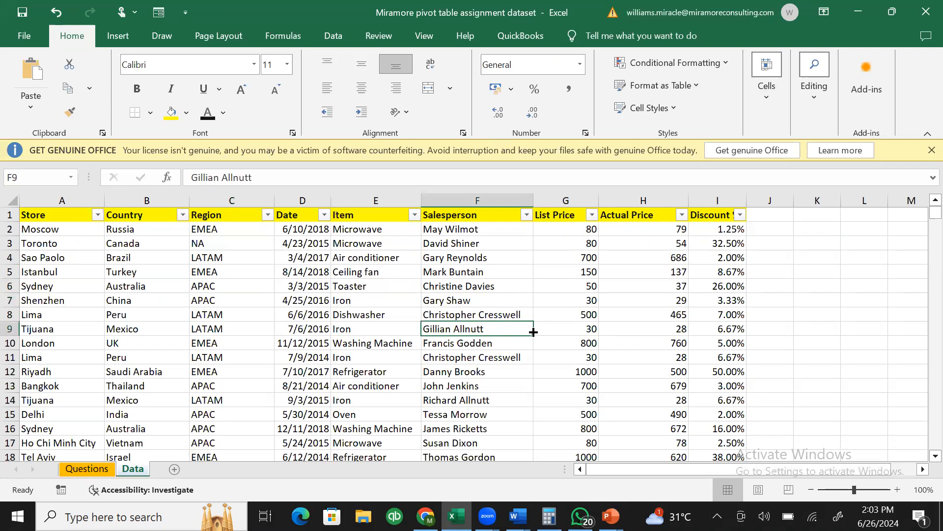
{"action": "left_click", "coordinate": [326, 340]}
{"action": "left_click", "coordinate": [205, 288]}
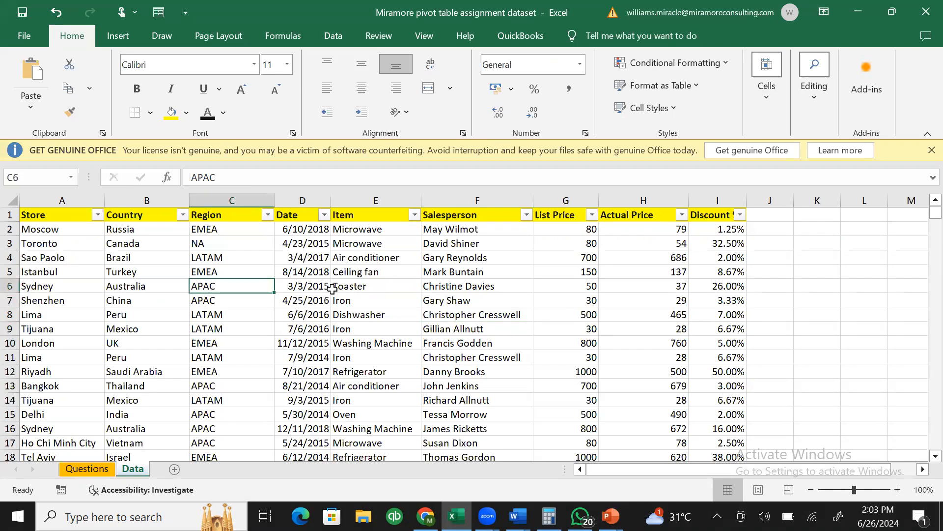
{"action": "left_click", "coordinate": [332, 288]}
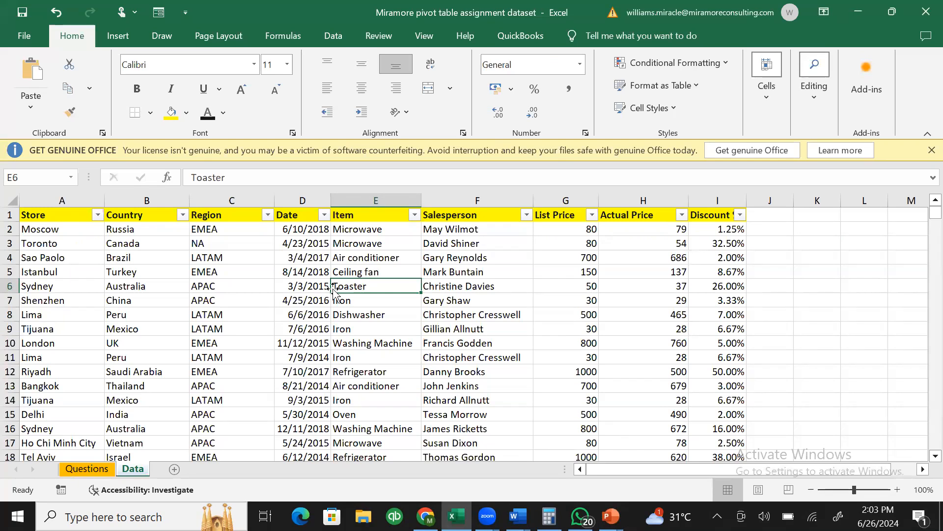
- Select the Sydney and Shenzhen rows and the Region column, then select all Region values
{"action": "left_click", "coordinate": [10, 286]}
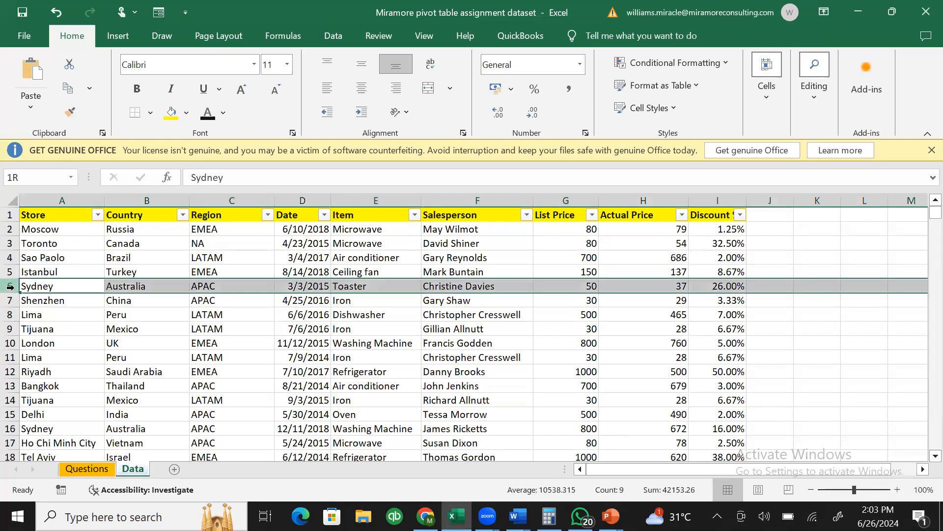
{"action": "left_click", "coordinate": [209, 199]}
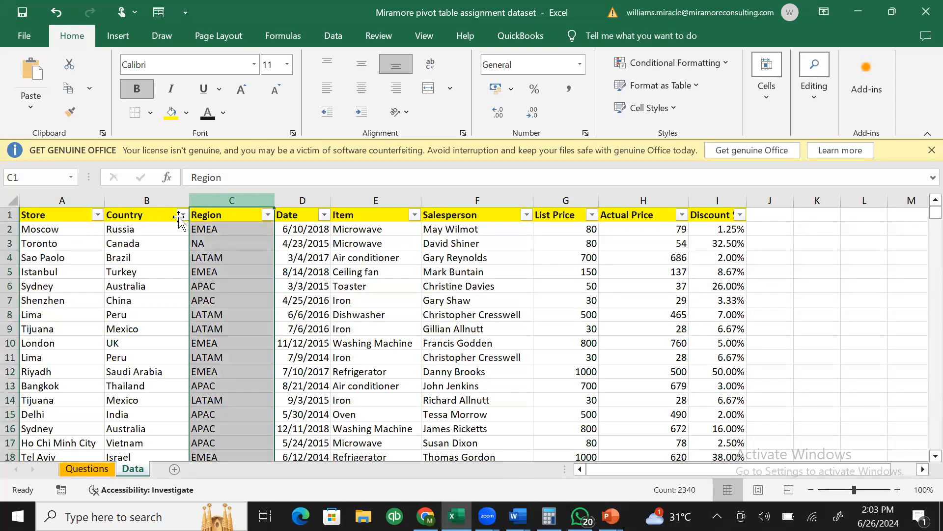
{"action": "left_click", "coordinate": [8, 300]}
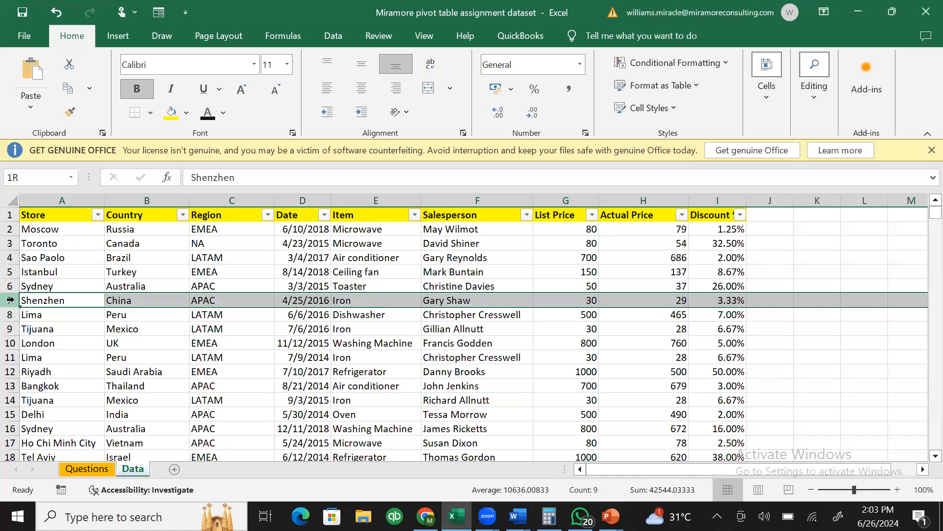
{"action": "left_click", "coordinate": [250, 193]}
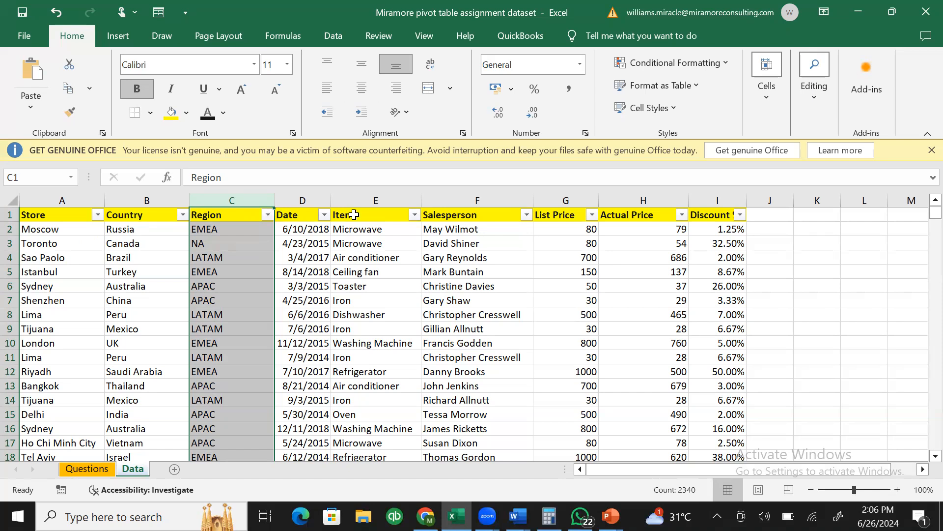
{"action": "key", "text": "alt+Tab"}
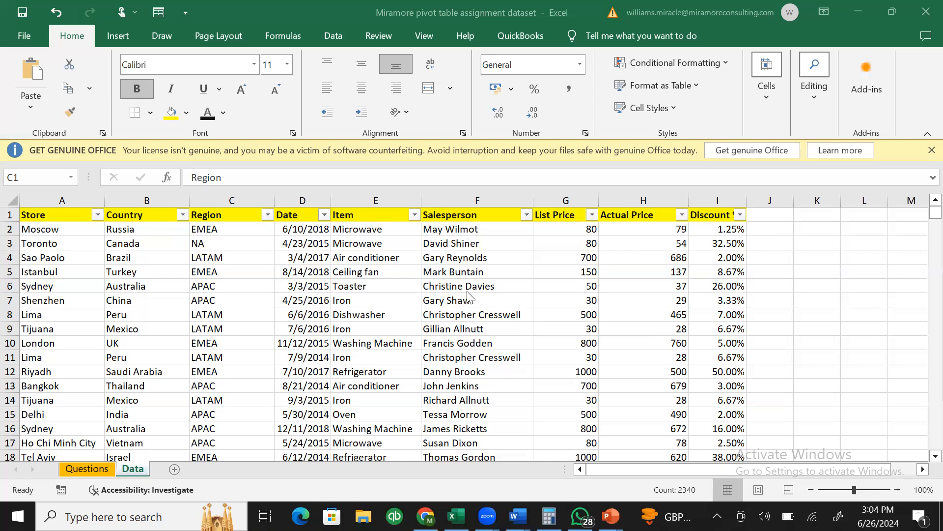
{"action": "key", "text": "ctrl+space"}
{"action": "left_click", "coordinate": [497, 305]}
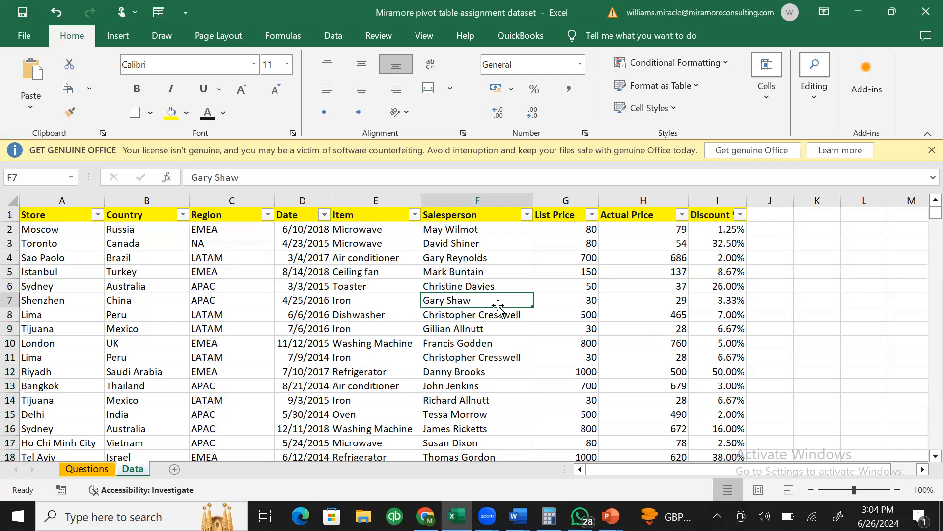
{"action": "left_click", "coordinate": [454, 264]}
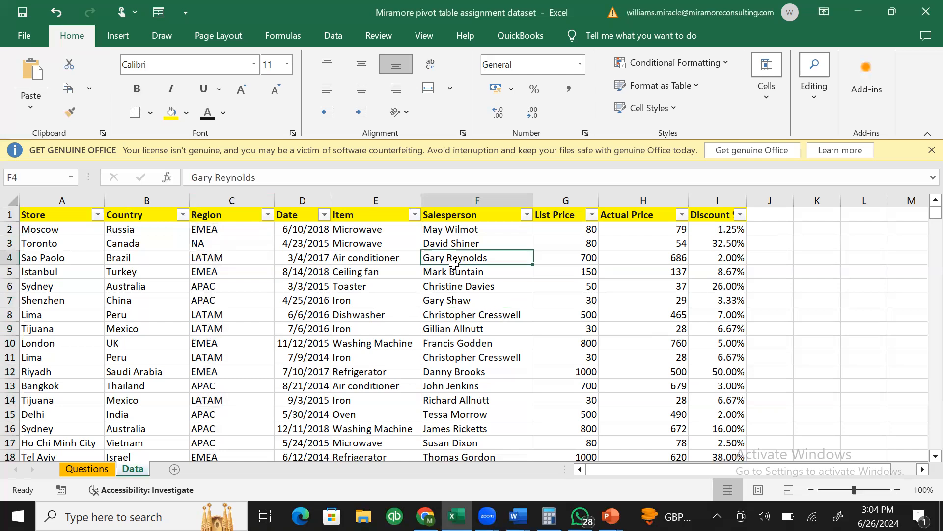
{"action": "left_click", "coordinate": [584, 327]}
{"action": "left_click", "coordinate": [571, 264]}
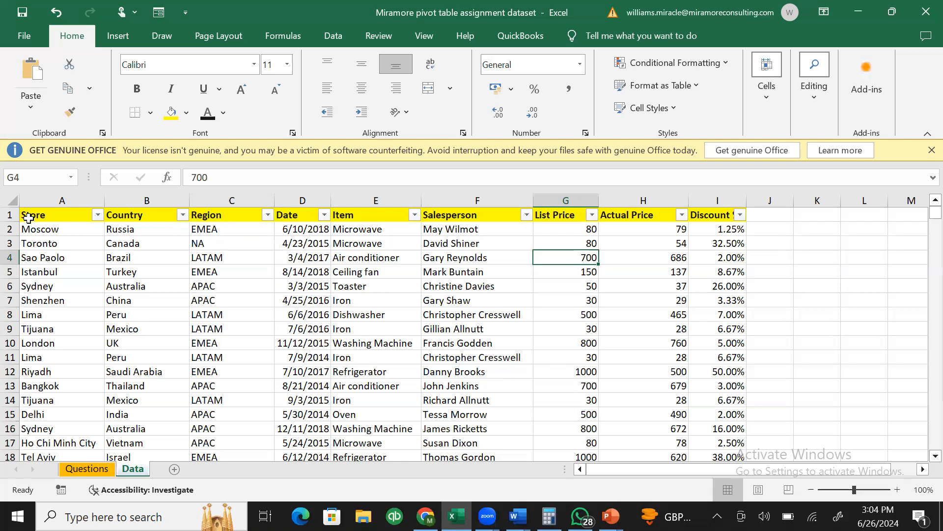
{"action": "left_click", "coordinate": [488, 326]}
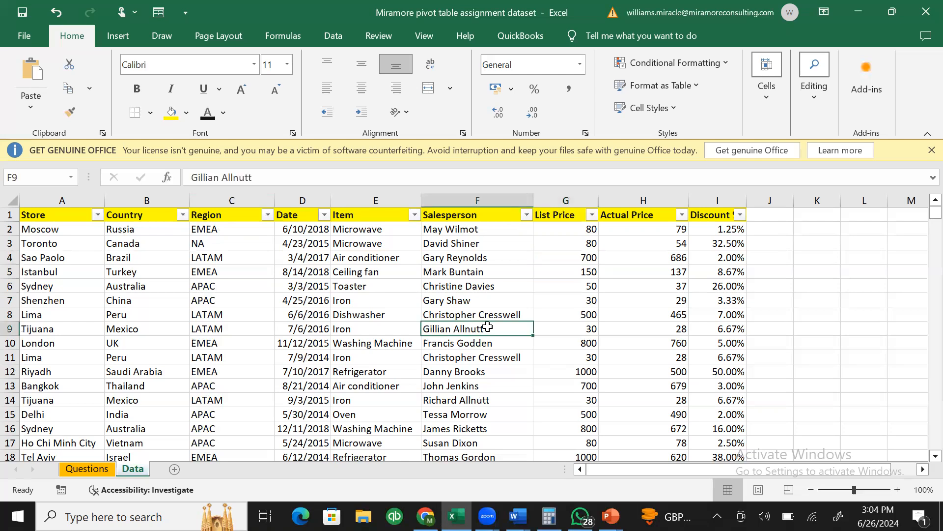
{"action": "left_click", "coordinate": [479, 283]}
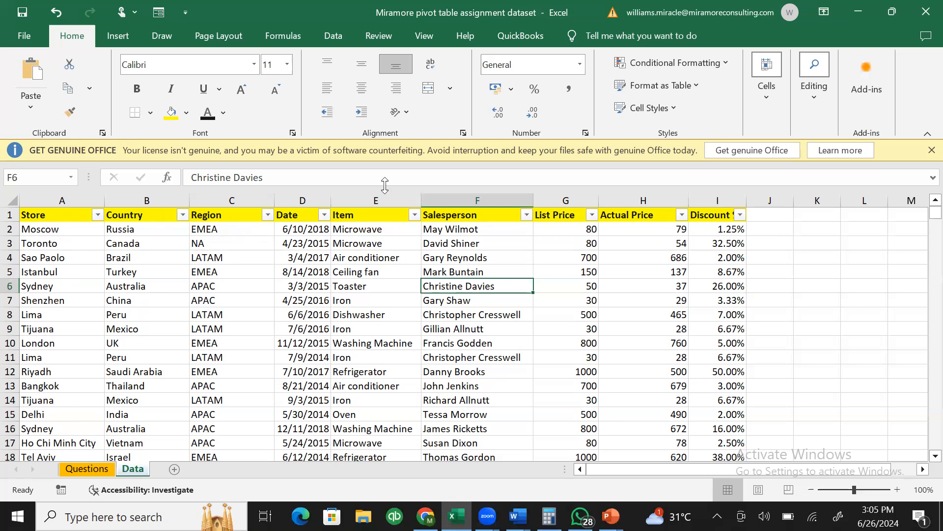
{"action": "left_click", "coordinate": [301, 201]}
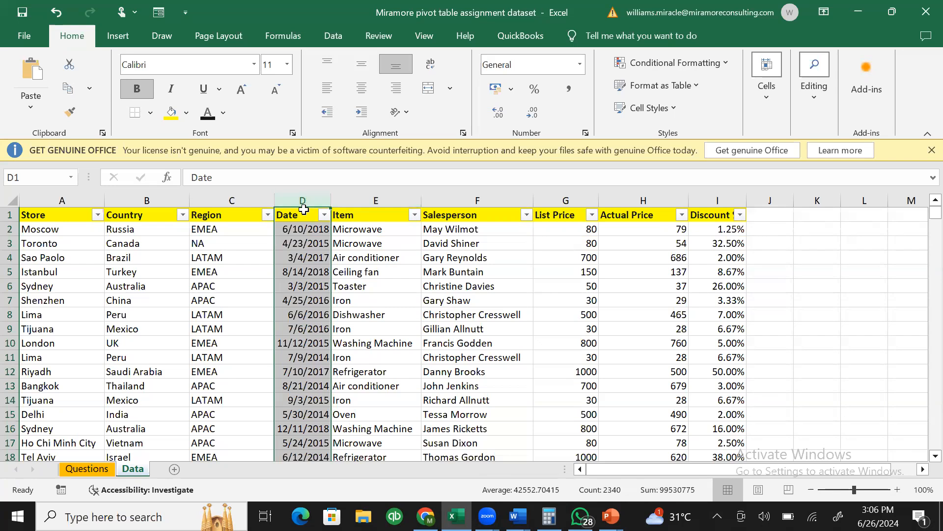
- Insert a blank column before Item and head it 'year' in E1
{"action": "left_click", "coordinate": [358, 193]}
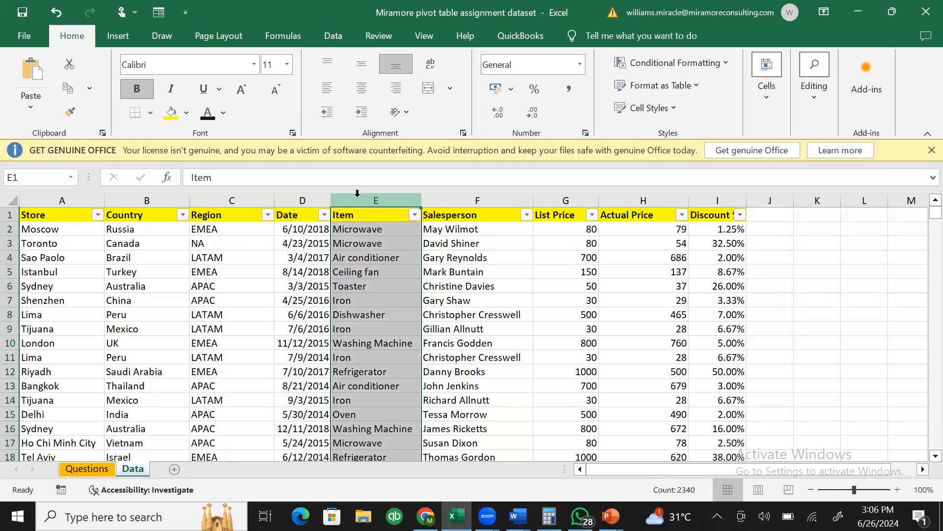
{"action": "right_click", "coordinate": [357, 193]}
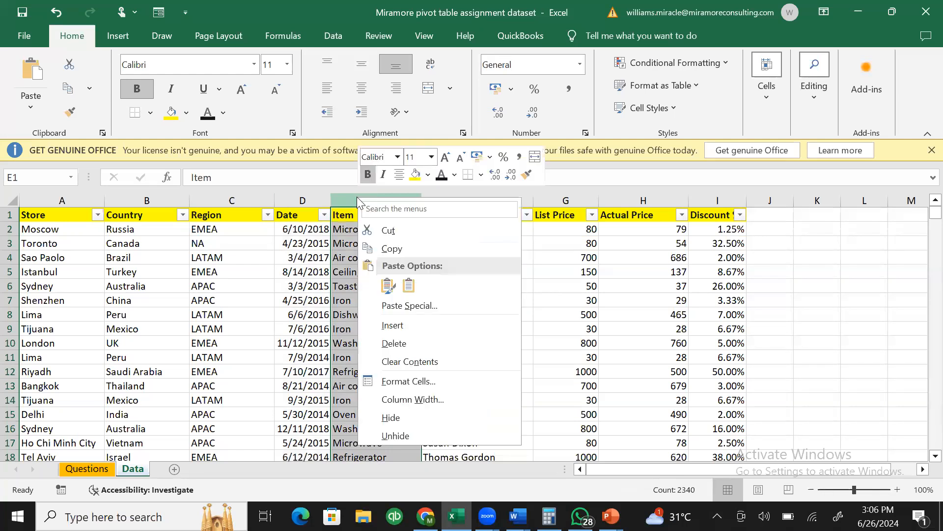
{"action": "left_click", "coordinate": [404, 328]}
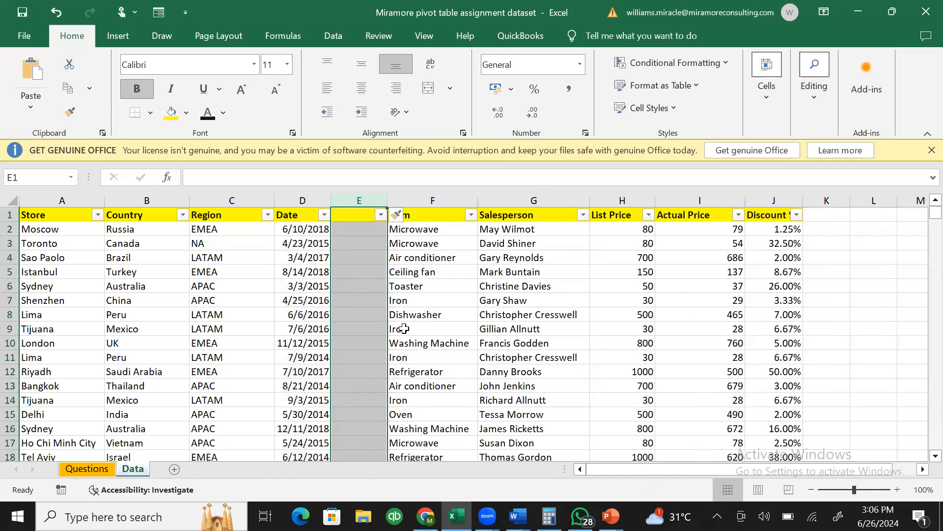
{"action": "left_click", "coordinate": [359, 215]}
{"action": "type", "text": "year"}
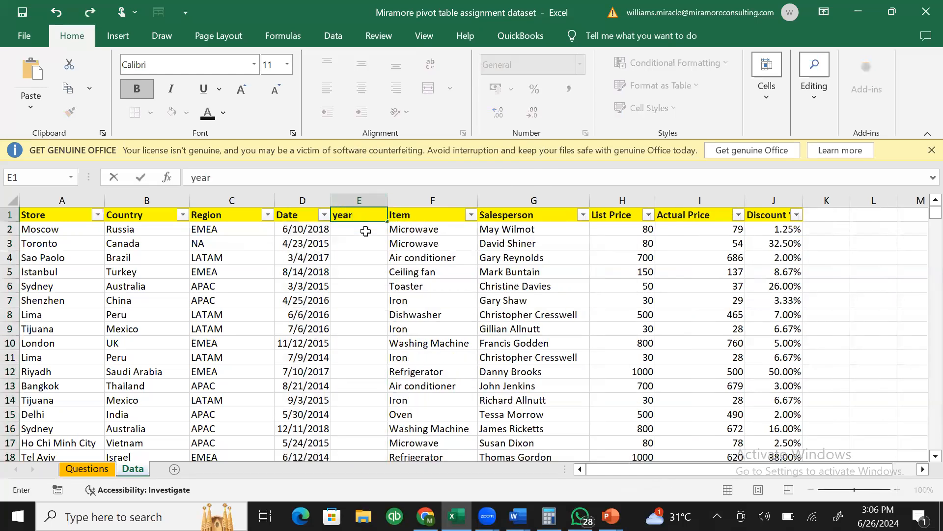
{"action": "key", "text": "Return"}
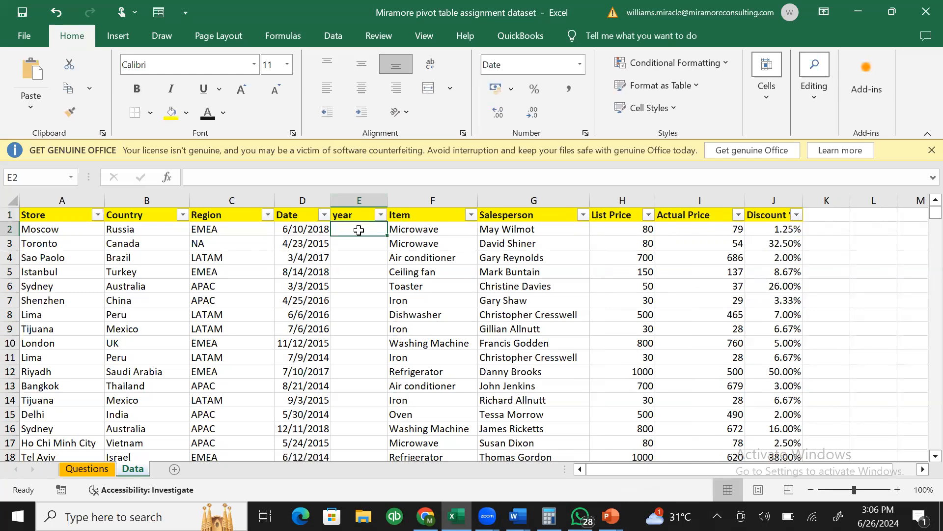
- Enter =YEAR(D2) in E2 to pull the year from the Date
{"action": "type", "text": "=y"}
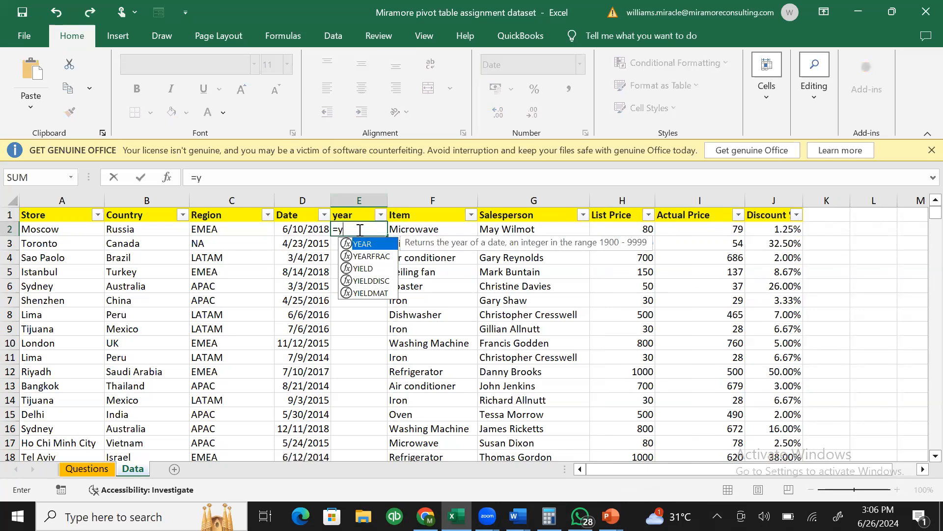
{"action": "key", "text": "Tab"}
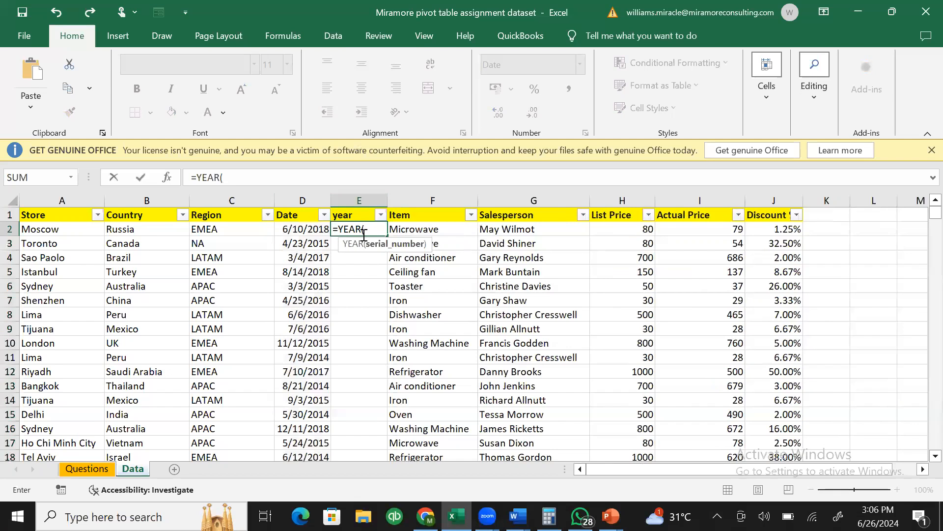
{"action": "left_click", "coordinate": [307, 229]}
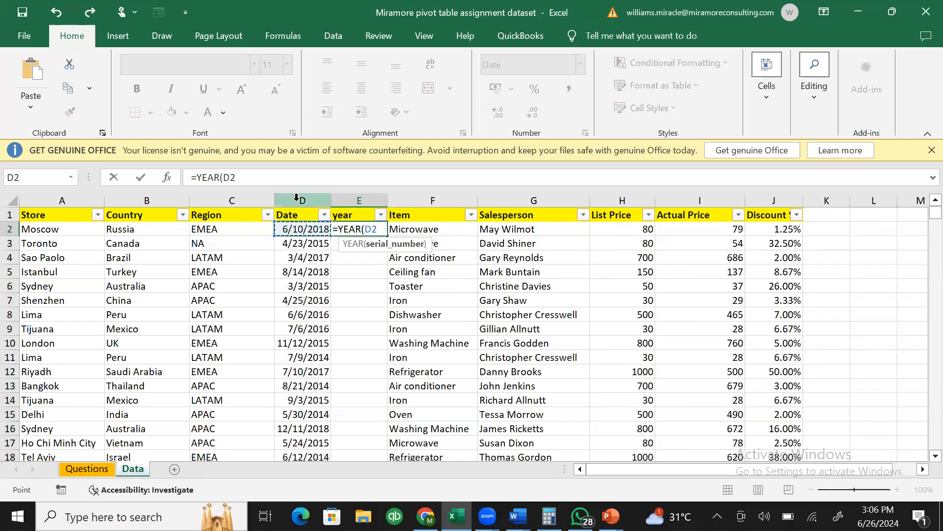
{"action": "key", "text": "Return"}
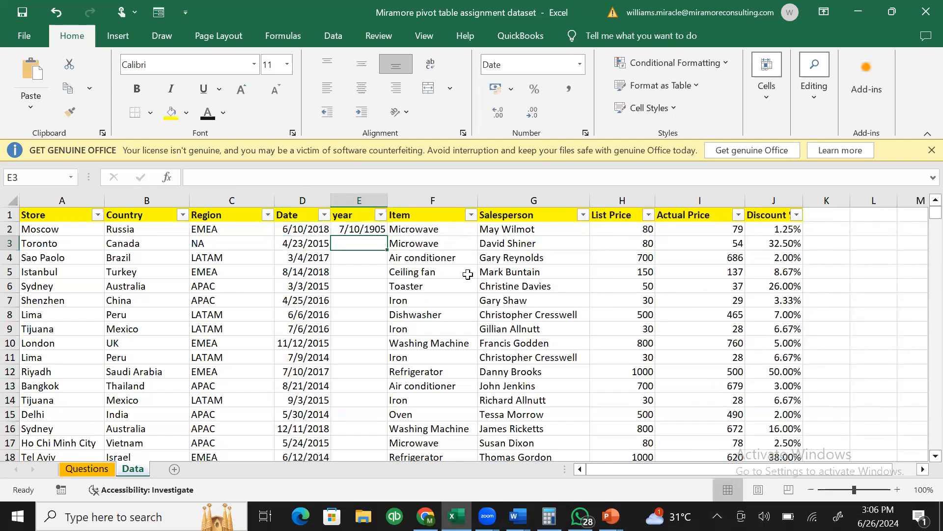
{"action": "left_click", "coordinate": [376, 227]}
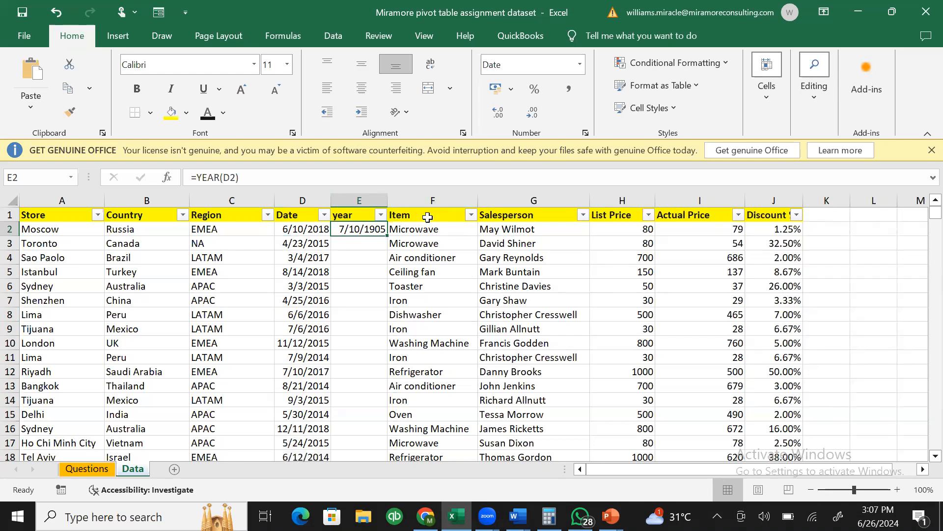
- Format cell E2 with the General number format so it shows 2018
{"action": "right_click", "coordinate": [365, 230]}
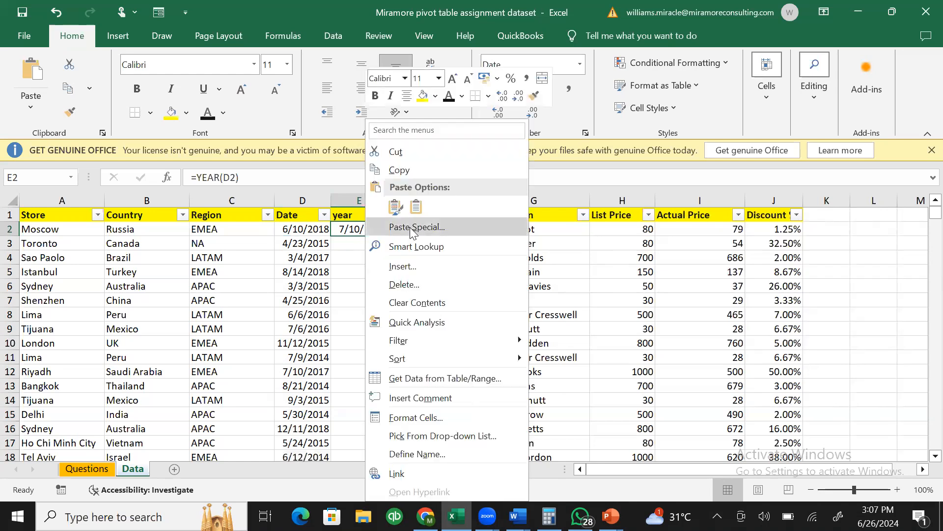
{"action": "left_click", "coordinate": [414, 419]}
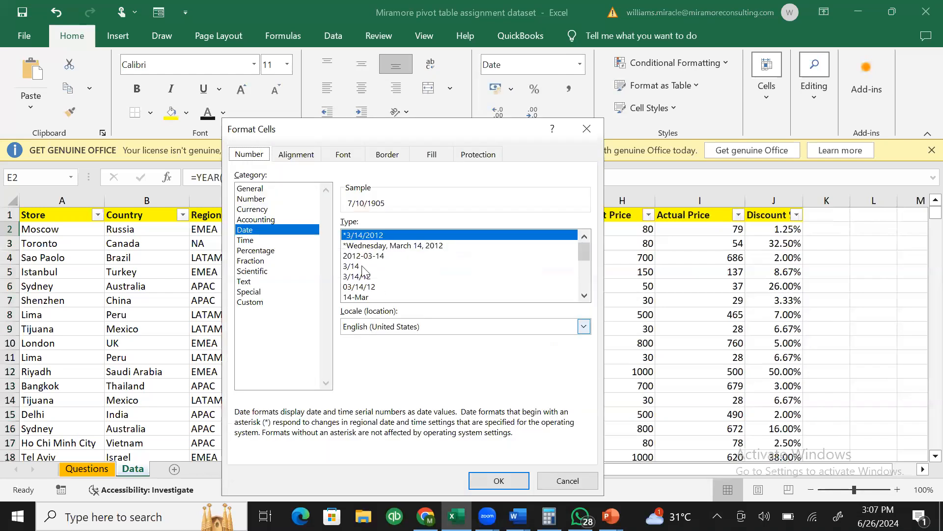
{"action": "left_click", "coordinate": [276, 189]}
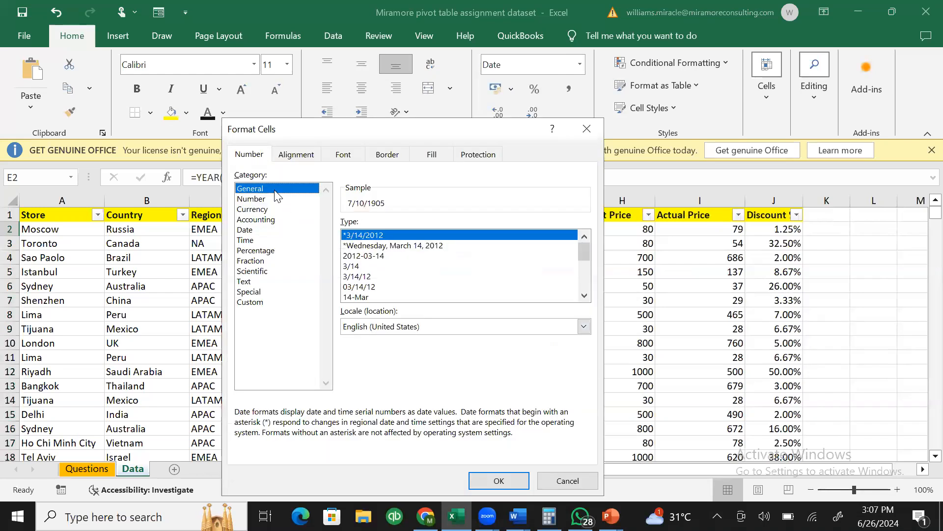
{"action": "left_click", "coordinate": [516, 480]}
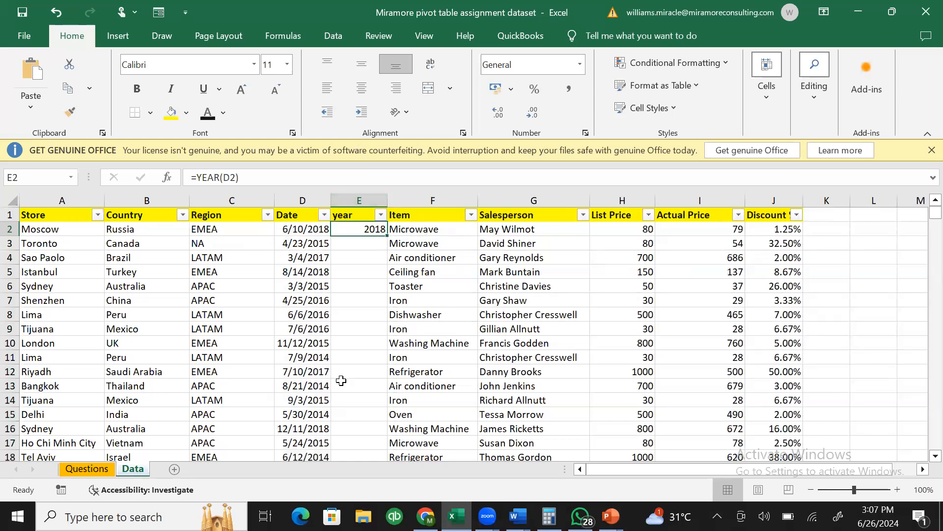
- Fill the =YEAR formula from E2 down column E, showing years like 2018, 2015 and 2017
{"action": "double_click", "coordinate": [387, 238]}
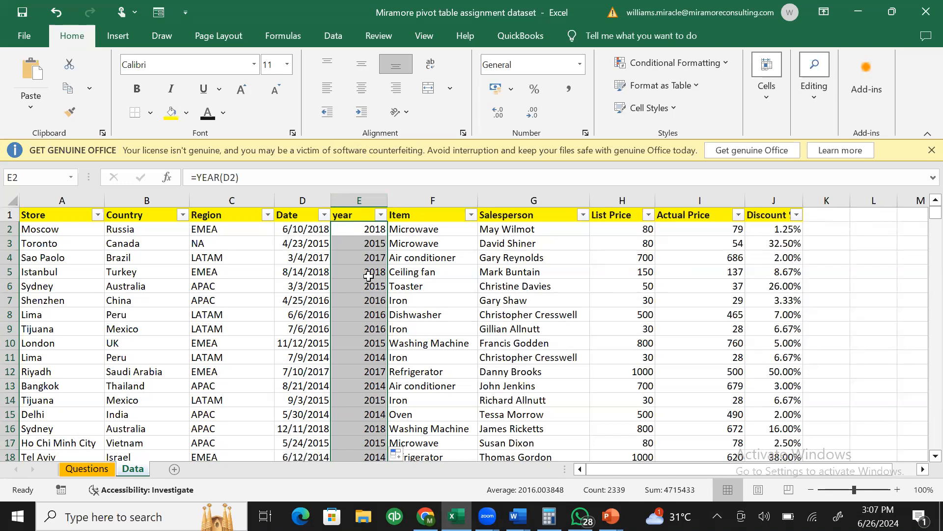
{"action": "left_click", "coordinate": [365, 193]}
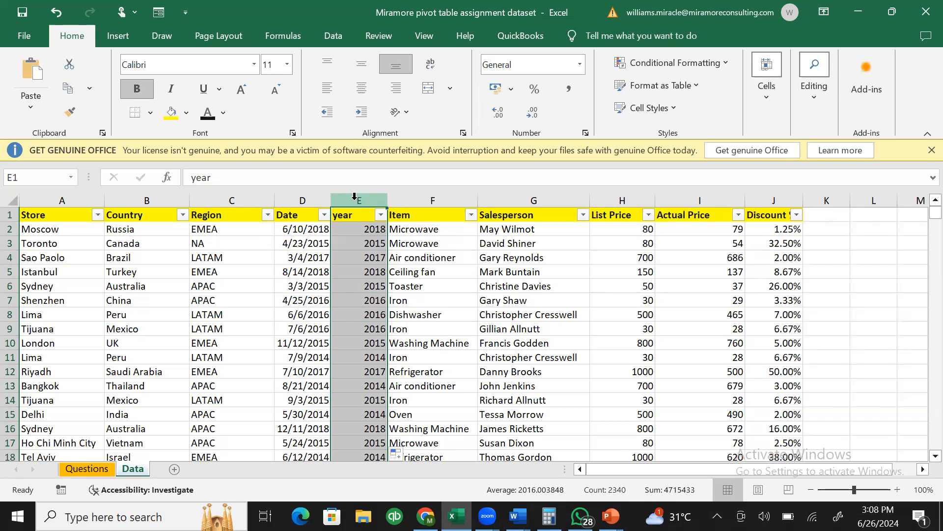
{"action": "left_click", "coordinate": [425, 285]}
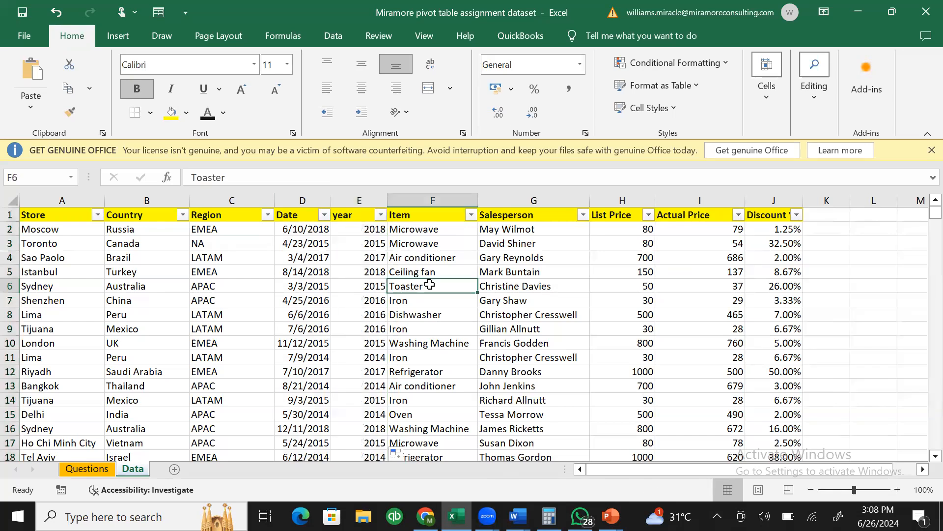
{"action": "left_click", "coordinate": [530, 302]}
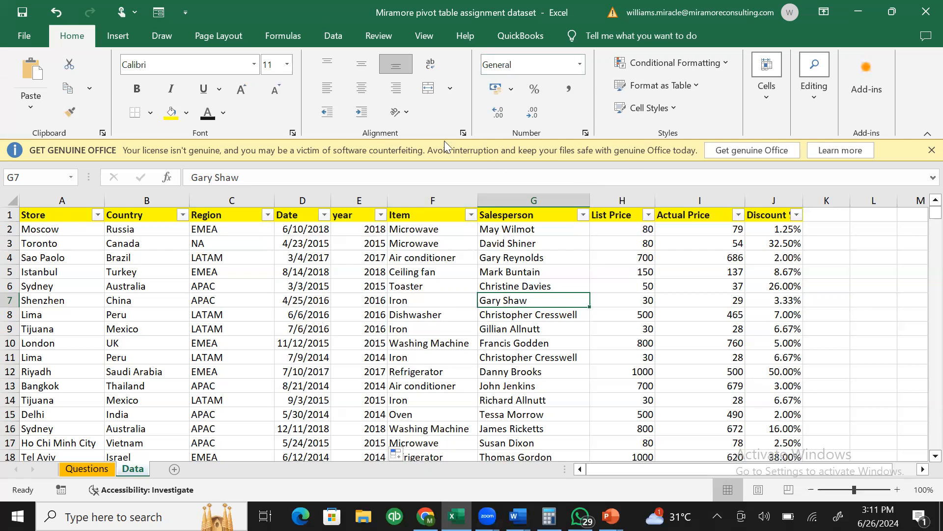
{"action": "left_click", "coordinate": [341, 31]}
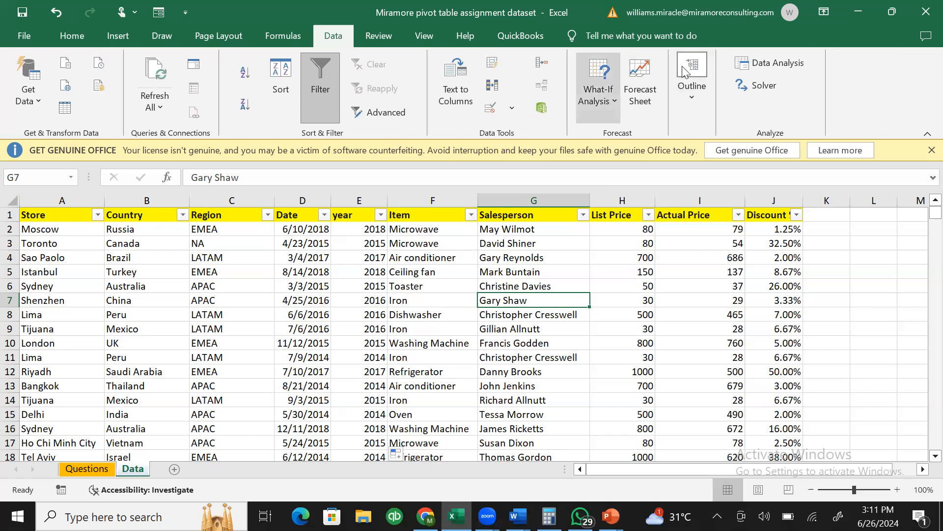
- Group columns B through E (Country to year) via Outline > Group and collapse the group
{"action": "left_click", "coordinate": [149, 200]}
{"action": "left_click_drag", "start_coordinate": [149, 202], "coordinate": [359, 212]}
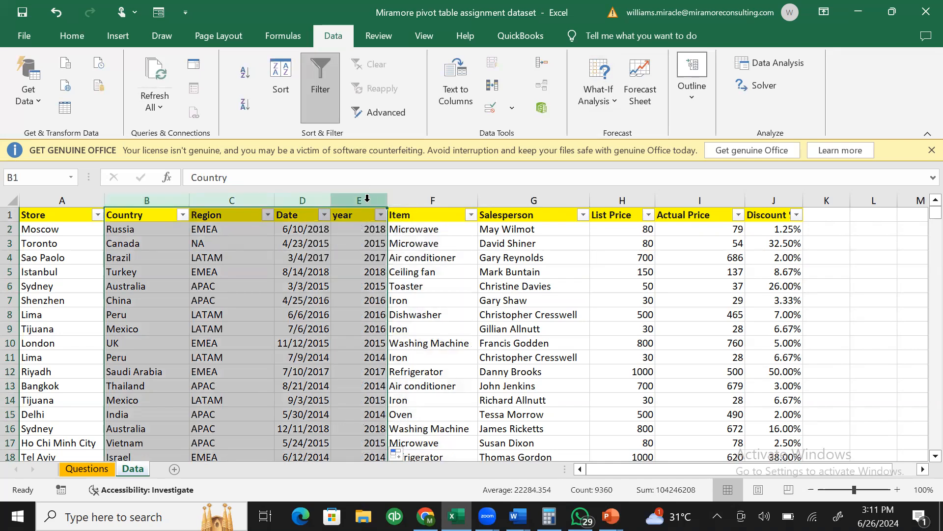
{"action": "left_click_drag", "start_coordinate": [165, 199], "coordinate": [348, 197]}
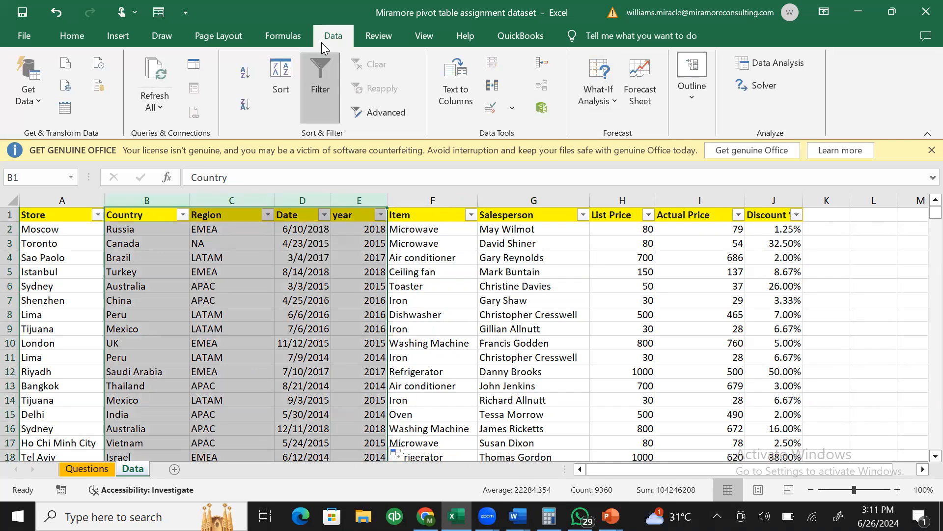
{"action": "left_click", "coordinate": [693, 78]}
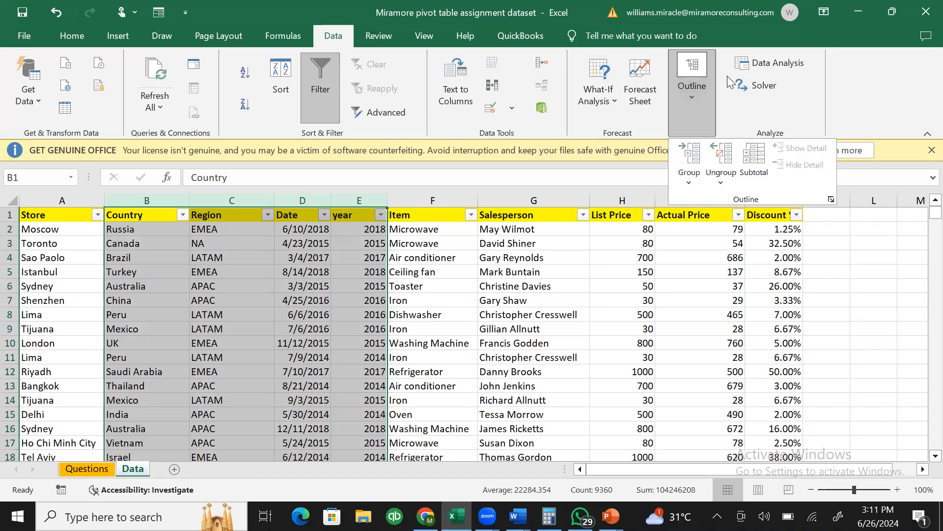
{"action": "left_click", "coordinate": [689, 178]}
{"action": "left_click", "coordinate": [704, 203]}
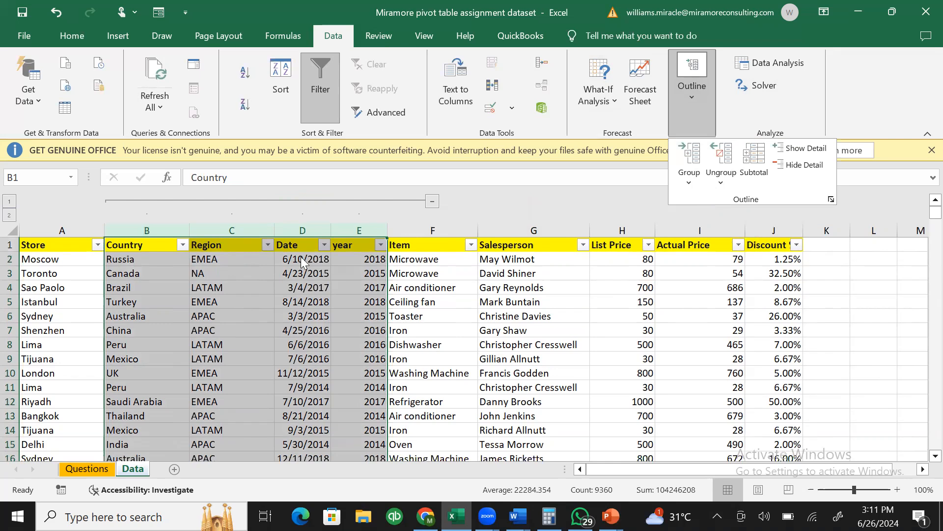
{"action": "left_click", "coordinate": [455, 199]}
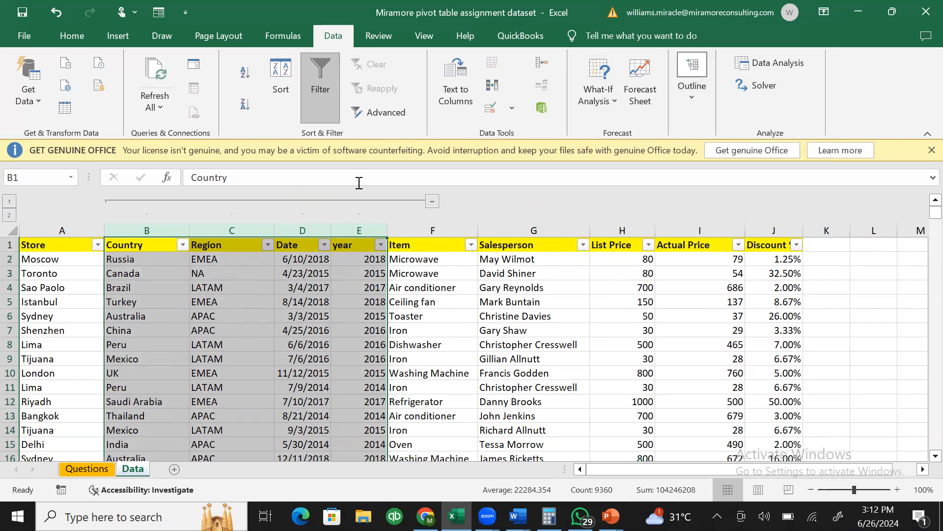
{"action": "left_click", "coordinate": [432, 202]}
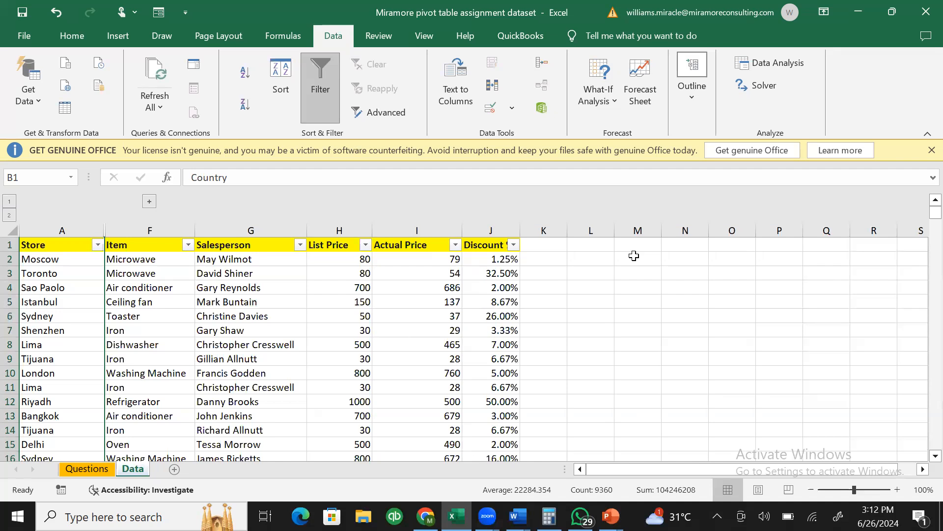
- Expand the collapsed column group to show Country, Region, Date and year again
{"action": "left_click", "coordinate": [144, 207]}
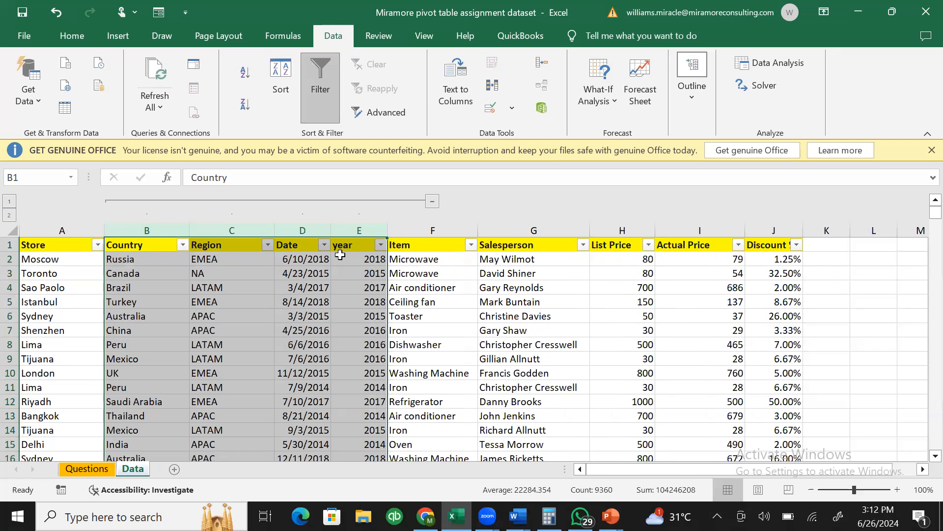
- Ungroup columns B–E with Outline > Ungroup, then return to the Home tab and deselect
{"action": "left_click", "coordinate": [693, 75]}
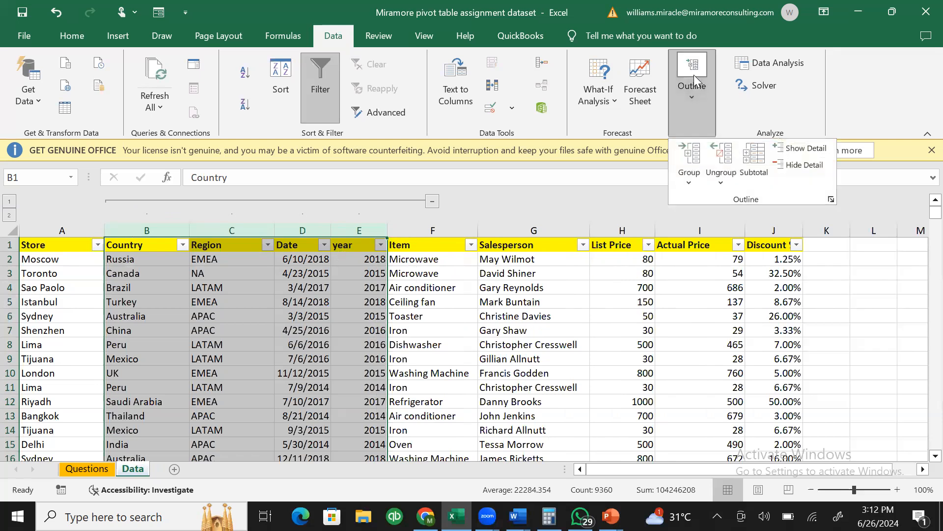
{"action": "left_click", "coordinate": [697, 181]}
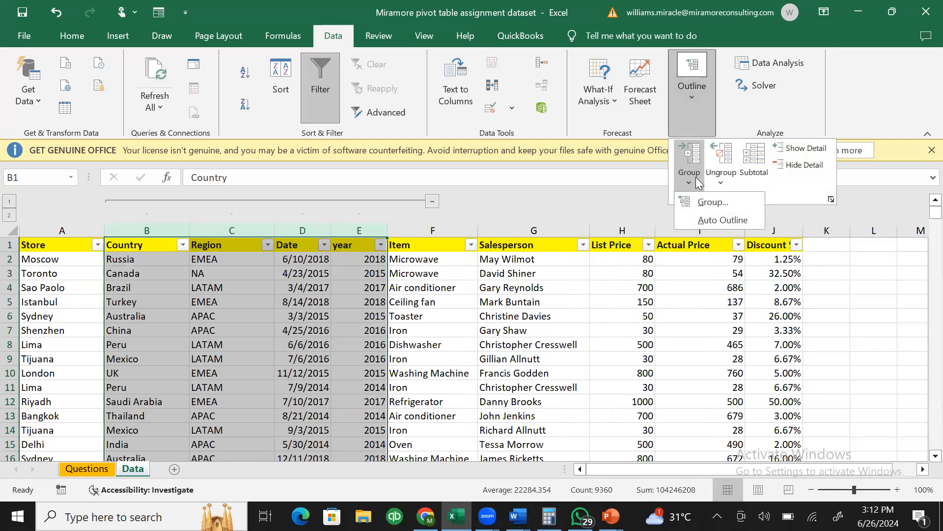
{"action": "left_click", "coordinate": [721, 176]}
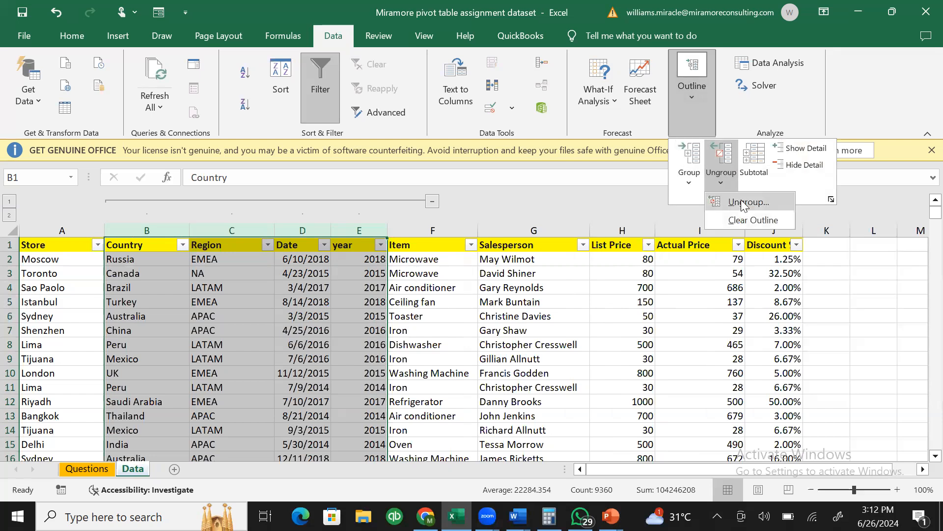
{"action": "left_click", "coordinate": [742, 210]}
{"action": "left_click", "coordinate": [437, 302]}
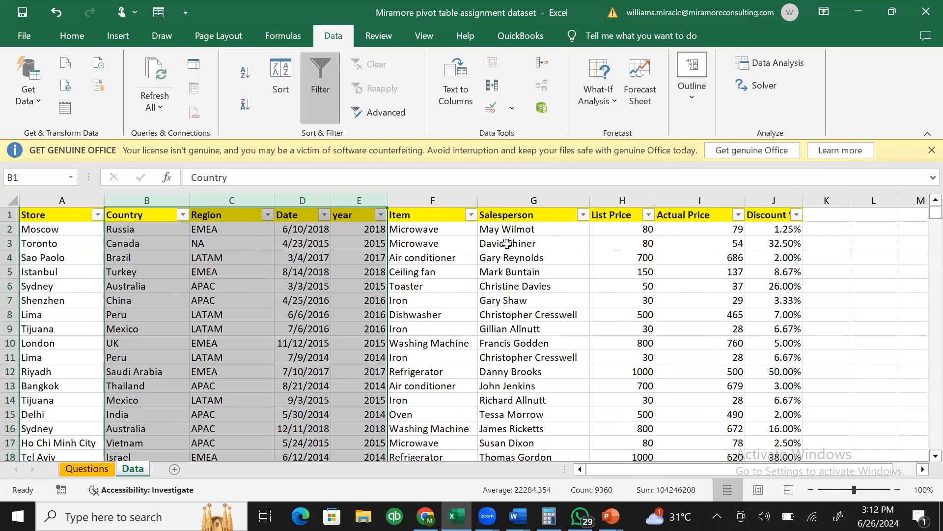
{"action": "left_click", "coordinate": [72, 36]}
{"action": "left_click", "coordinate": [592, 296]}
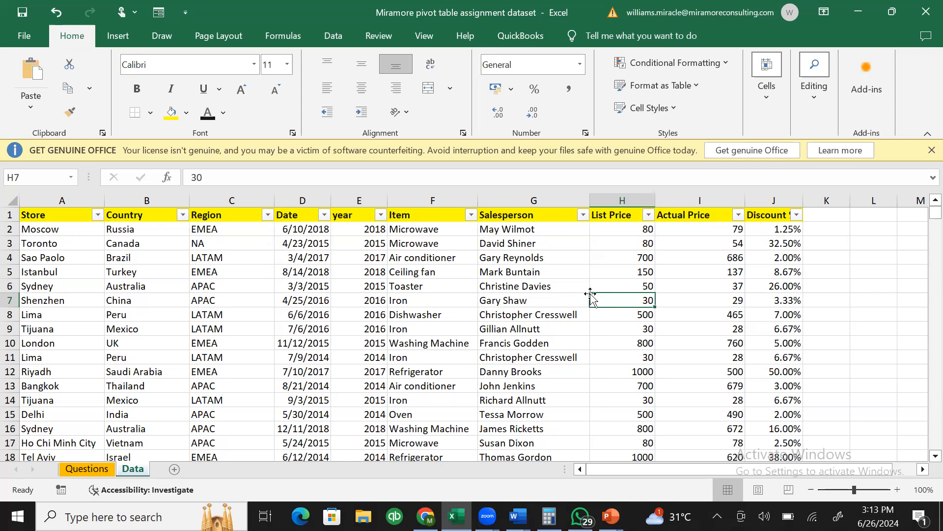
{"action": "left_click", "coordinate": [104, 472]}
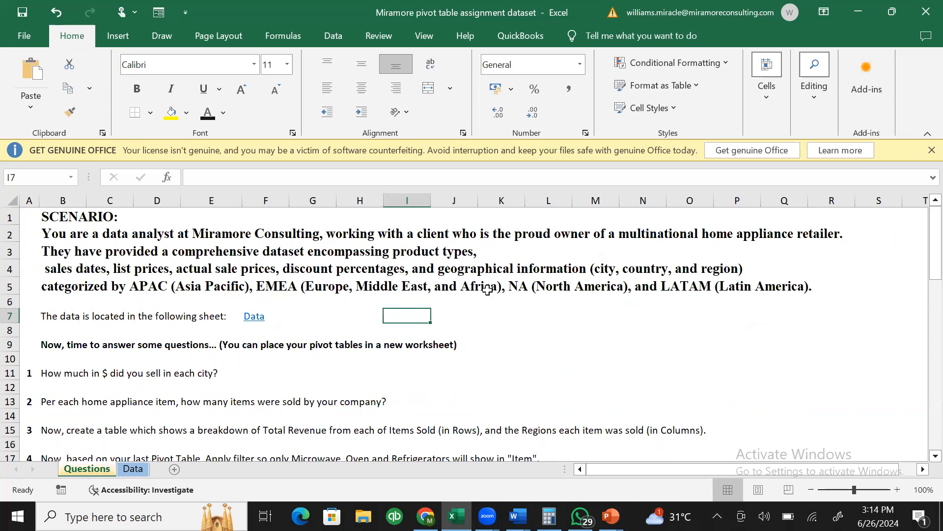
{"action": "left_click", "coordinate": [489, 290]}
{"action": "left_click", "coordinate": [312, 313]}
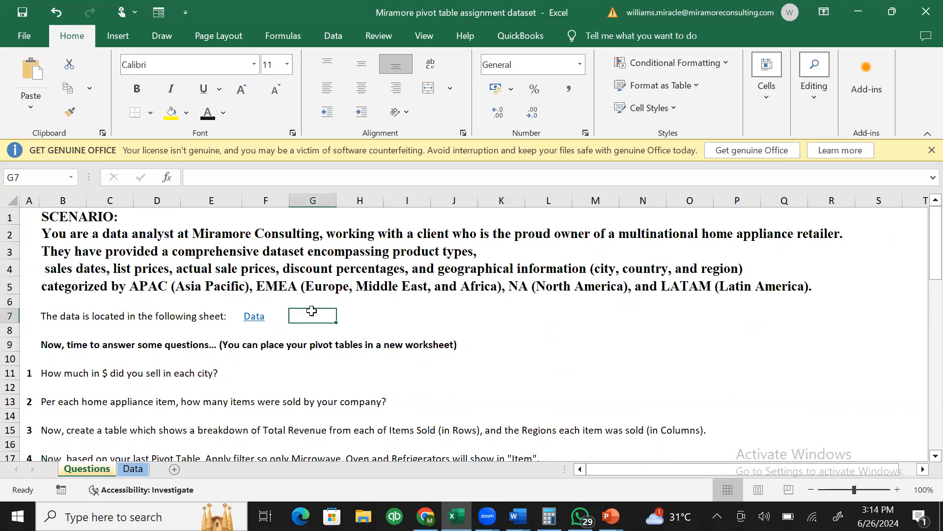
{"action": "left_click", "coordinate": [149, 312]}
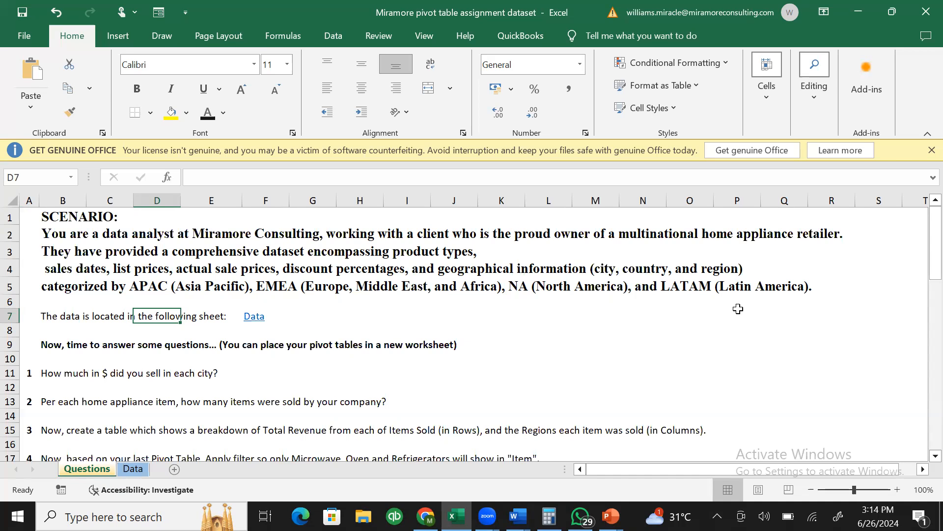
{"action": "left_click", "coordinate": [88, 377]}
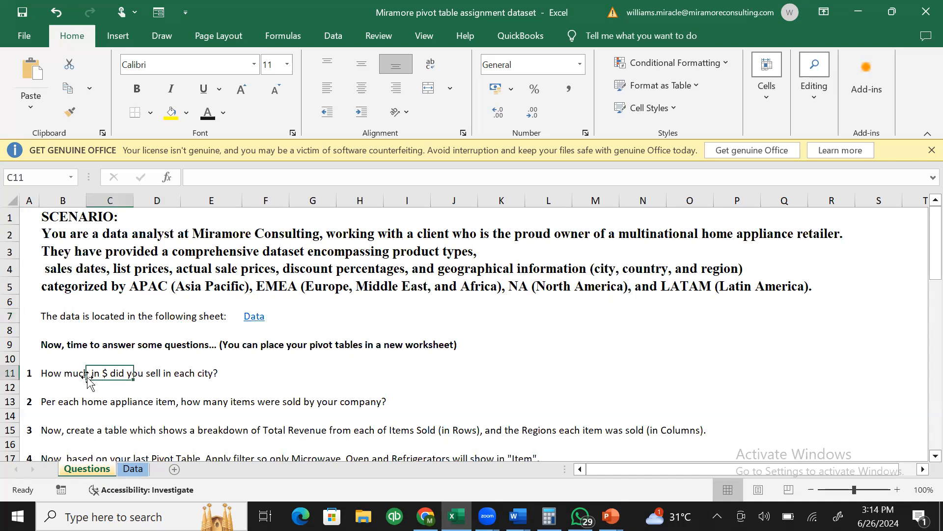
{"action": "left_click", "coordinate": [53, 377]}
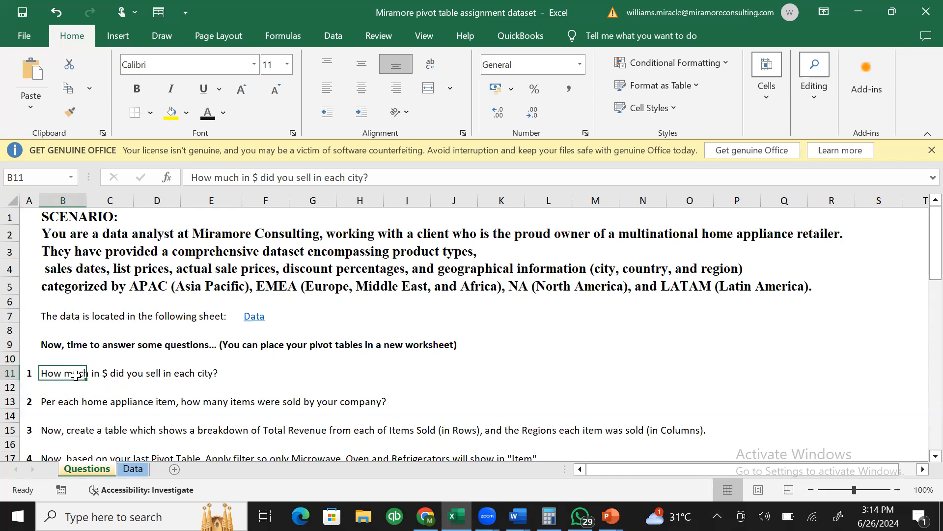
{"action": "left_click", "coordinate": [65, 402]}
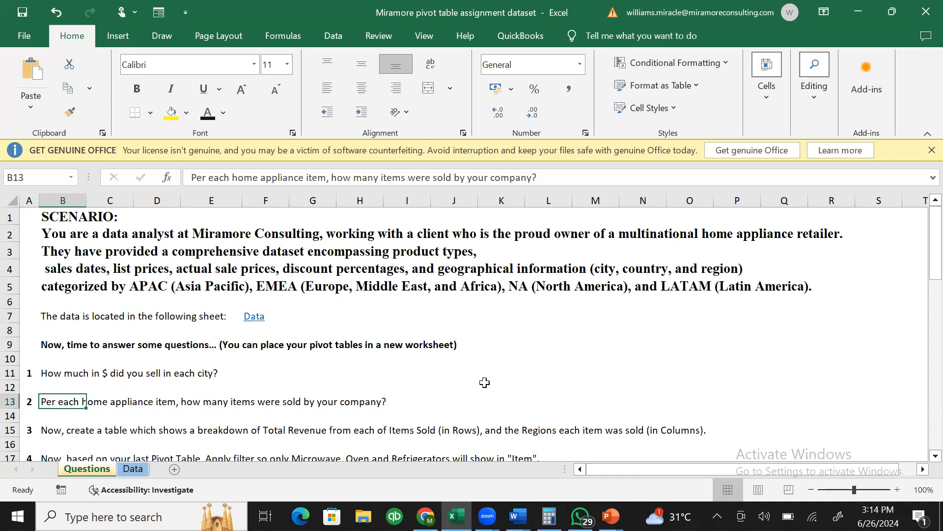
{"action": "left_click", "coordinate": [137, 471]}
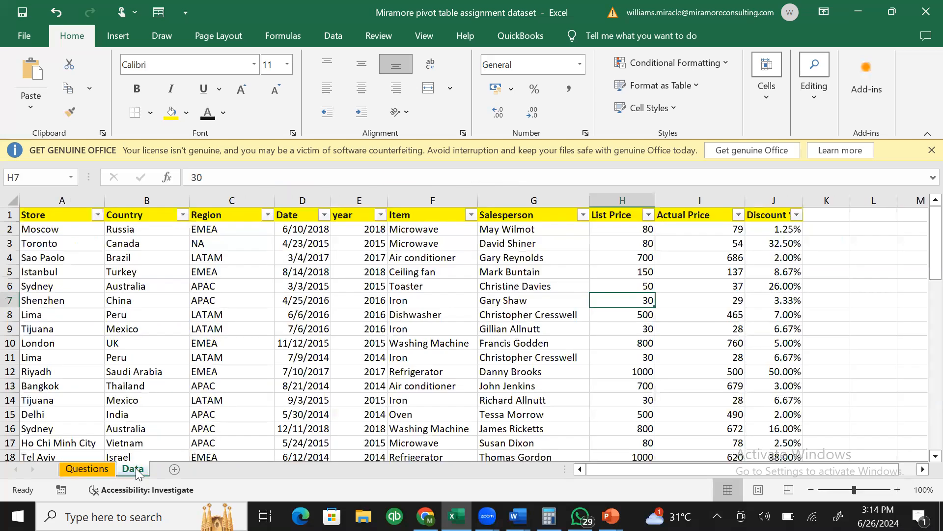
{"action": "left_click", "coordinate": [381, 302]}
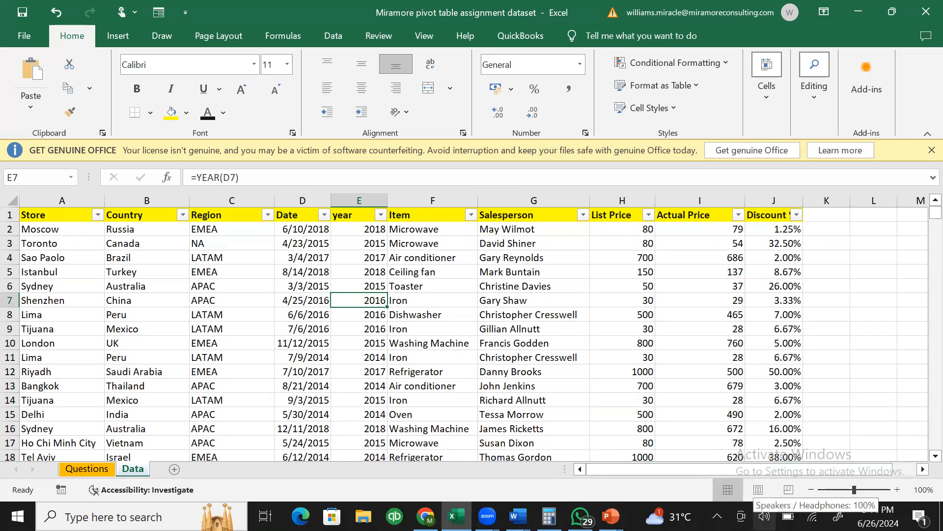
{"action": "mouse_move", "coordinate": [611, 516]}
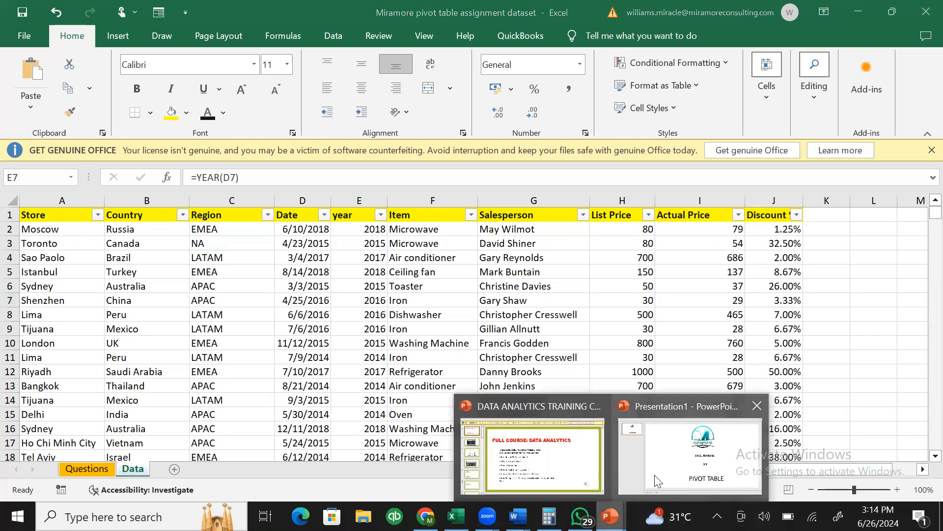
{"action": "left_click", "coordinate": [657, 480]}
- Select the Pivot Table title slide, then search Windows for 'note'
{"action": "left_click", "coordinate": [59, 96]}
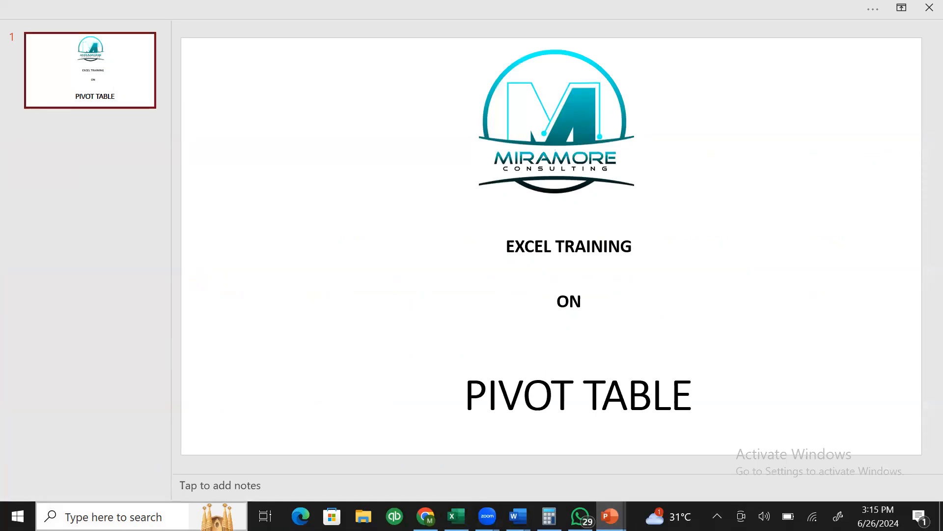
{"action": "left_click", "coordinate": [113, 516]}
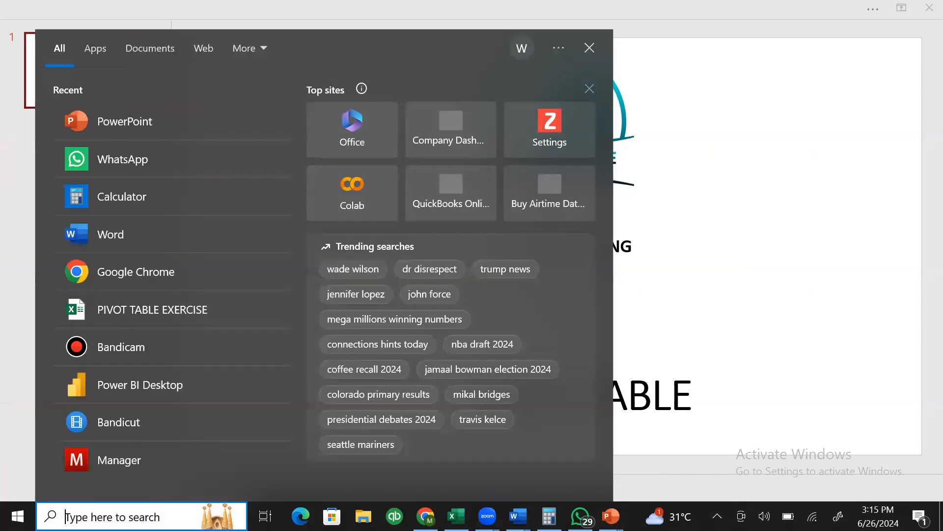
{"action": "type", "text": "note"}
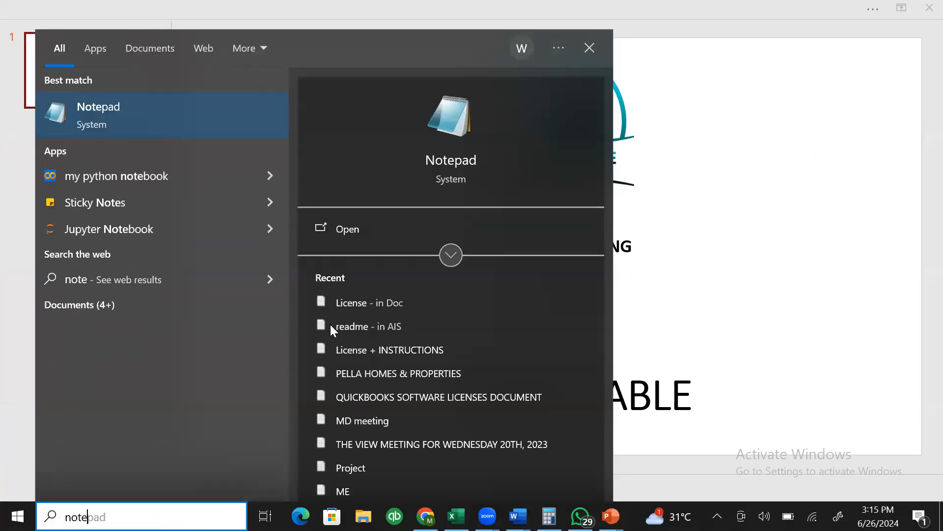
- Write 'LESSONS' and '1. HOW TO CREATE A PIVOT TABLE' in a new Notepad note, then minimize it
{"action": "left_click", "coordinate": [396, 233]}
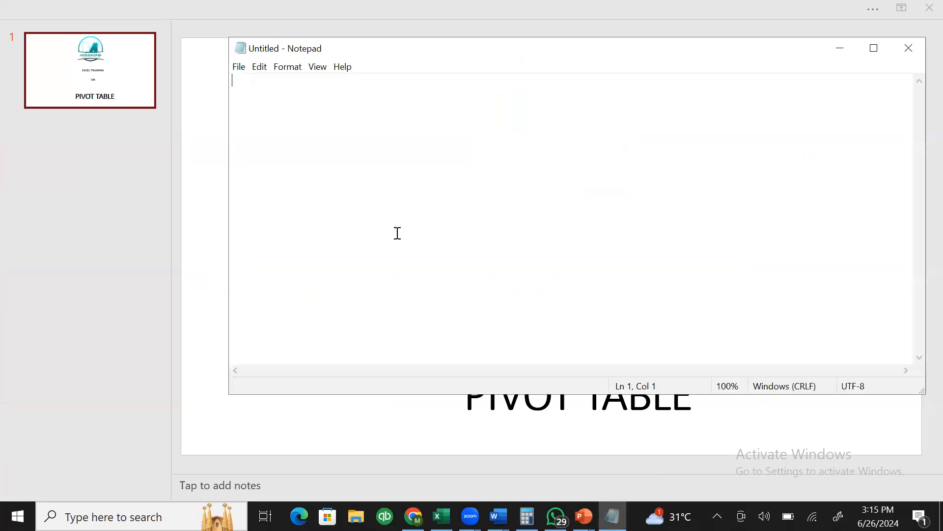
{"action": "type", "text": "L"}
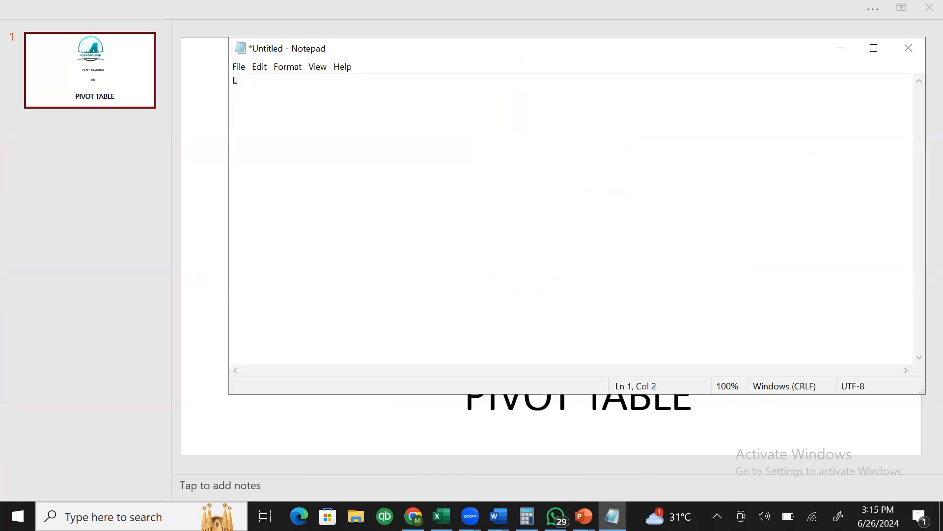
{"action": "type", "text": "ESSONS"}
{"action": "key", "text": "Return"}
{"action": "key", "text": "Return"}
{"action": "type", "text": "1. HOW T"}
{"action": "type", "text": "O "}
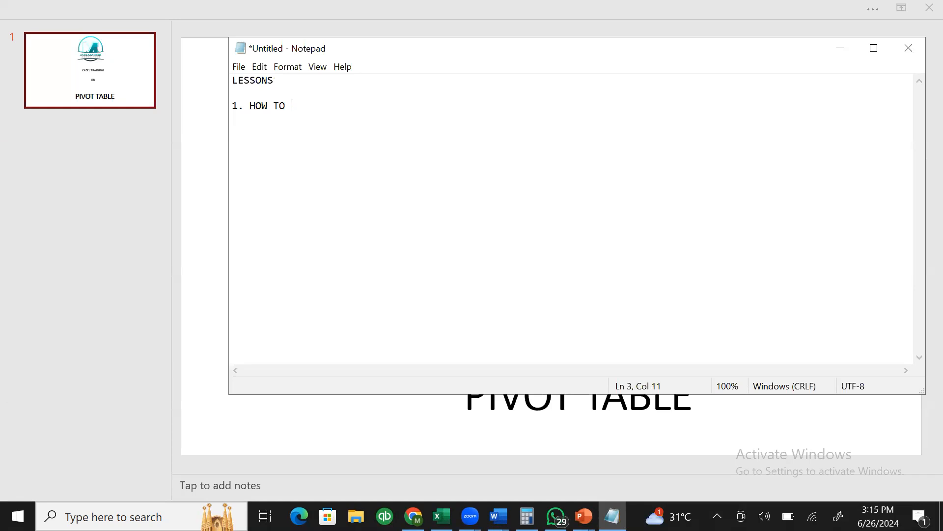
{"action": "type", "text": "CREATE A PIVOT TABLE"}
{"action": "left_click", "coordinate": [841, 50]}
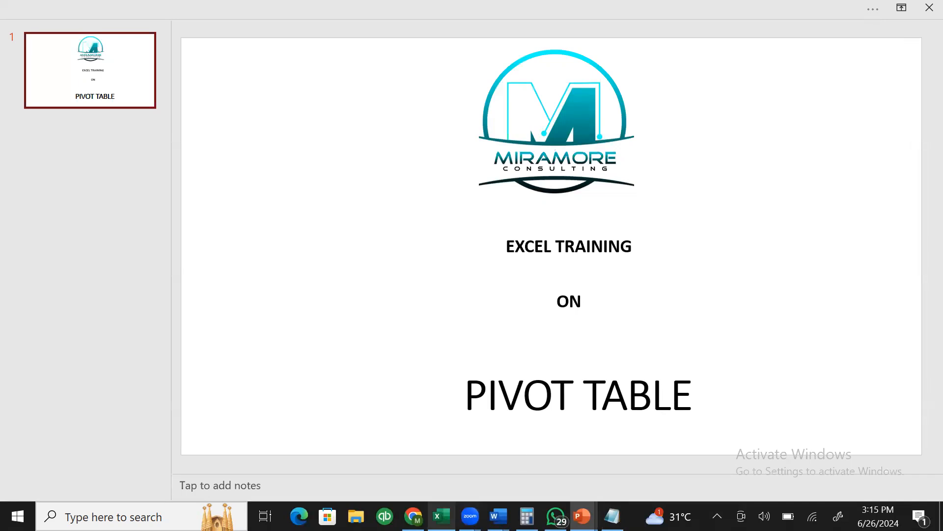
- Switch back to the Miramore workbook in Excel and select the APAC cell C7
{"action": "left_click", "coordinate": [441, 516]}
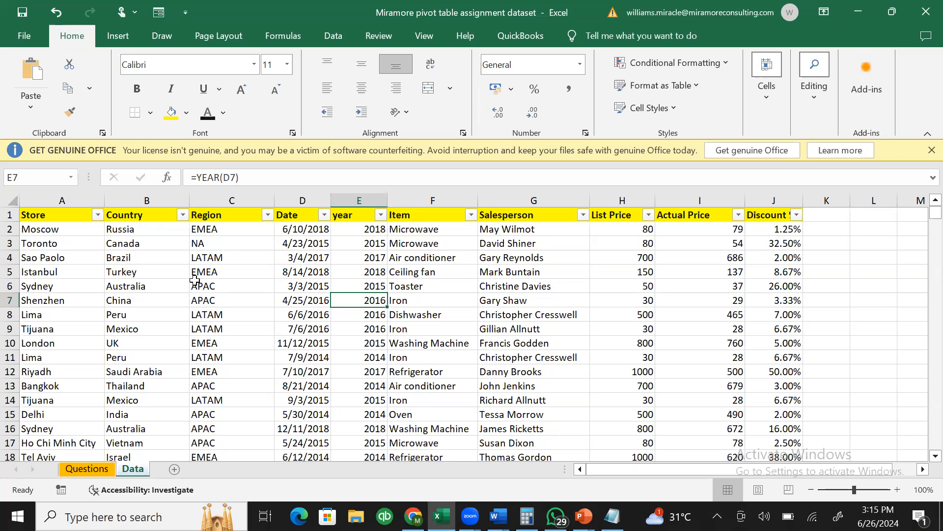
{"action": "left_click", "coordinate": [229, 298]}
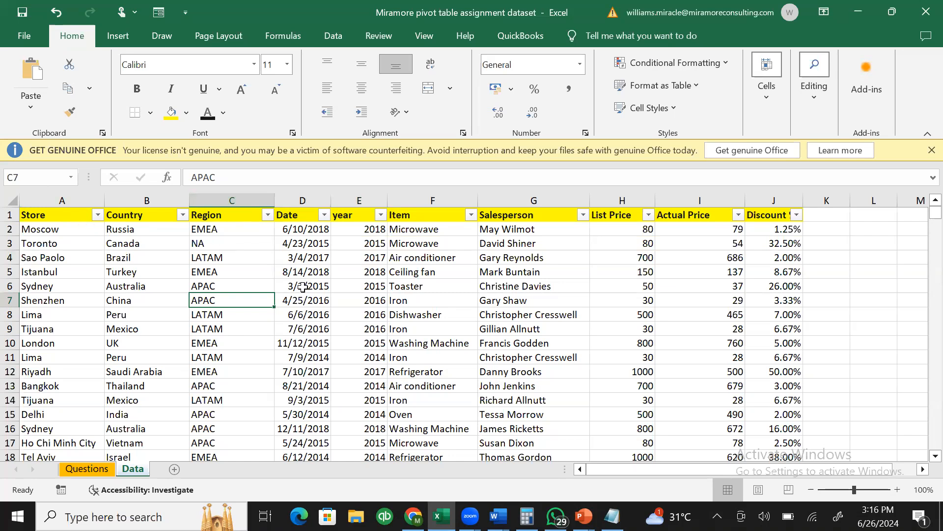
- Select cells in the Data sheet's sales table, then bring up the Insert ribbon commands
{"action": "left_click", "coordinate": [303, 287]}
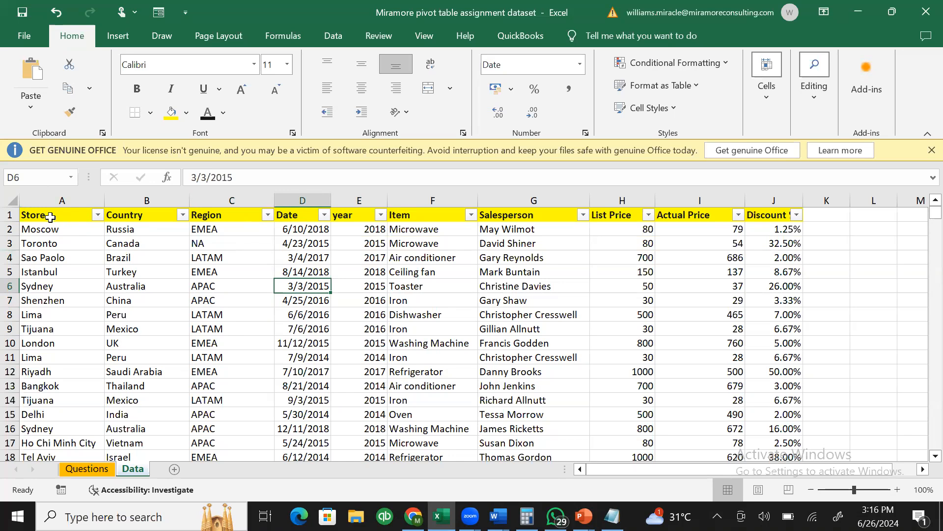
{"action": "key", "text": "ctrl+Home"}
{"action": "left_click_drag", "start_coordinate": [430, 269], "coordinate": [773, 324]}
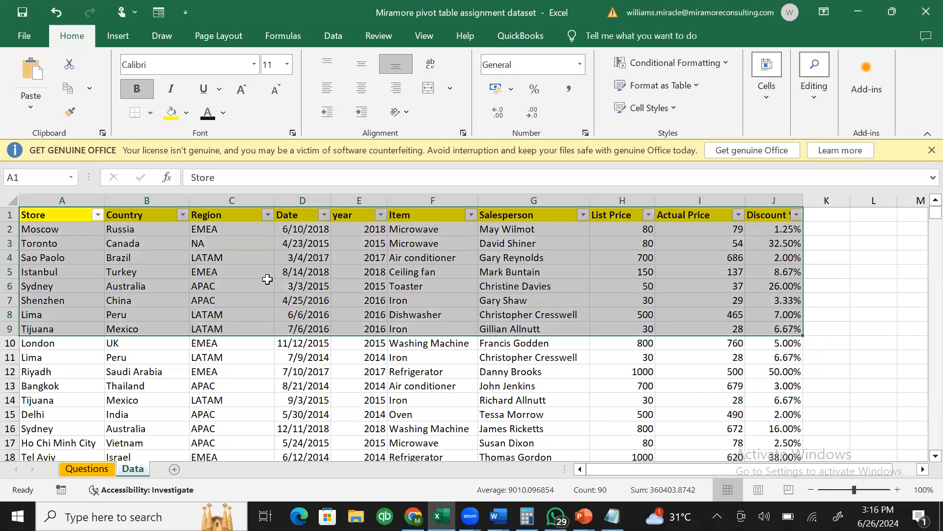
{"action": "left_click", "coordinate": [296, 262]}
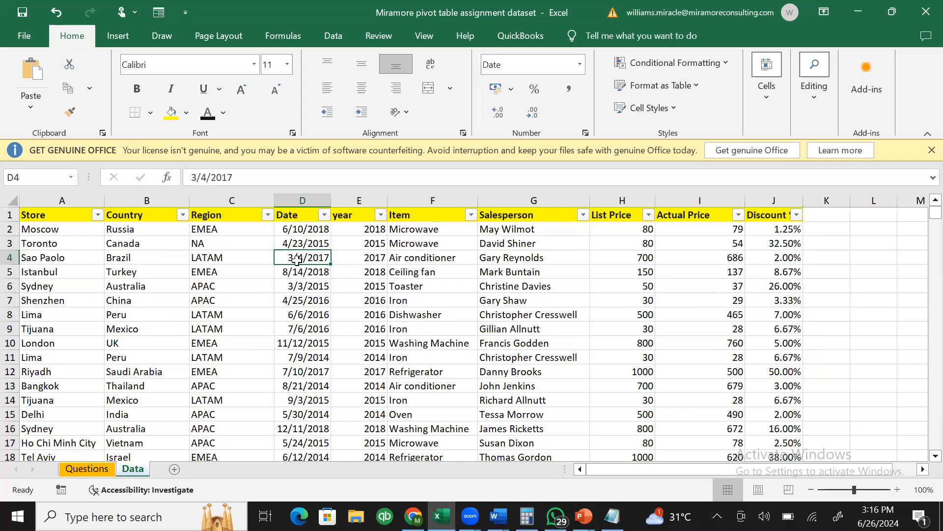
{"action": "left_click", "coordinate": [117, 39]}
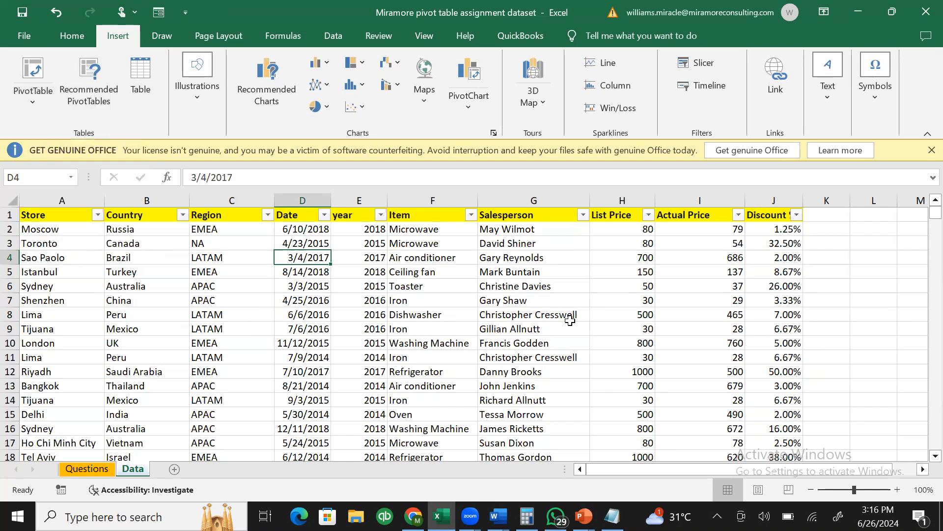
- Select the header row from Store (A1) across to Discount % (J1), checking the data reaches row 2340
{"action": "left_click", "coordinate": [61, 219]}
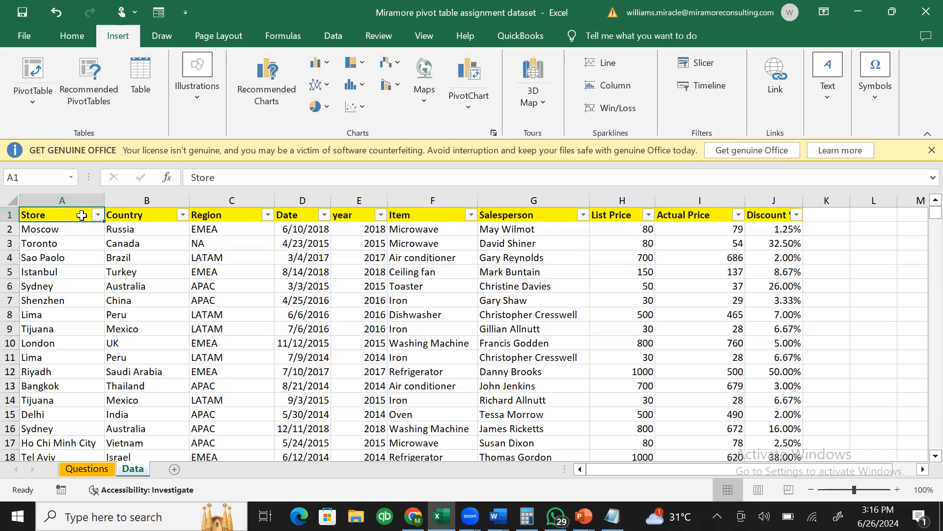
{"action": "key", "text": "ctrl+shift+Right"}
{"action": "key", "text": "ctrl+shift+Down"}
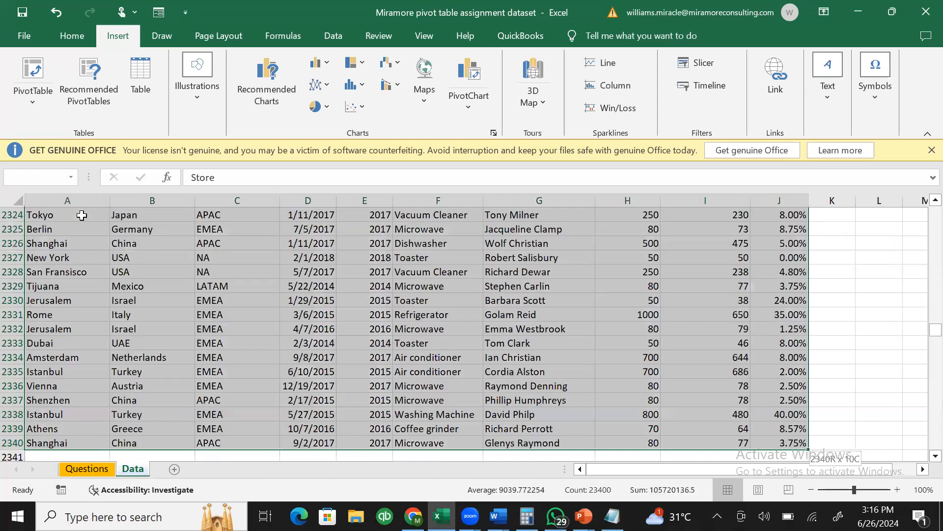
{"action": "key", "text": "ctrl+shift+Up"}
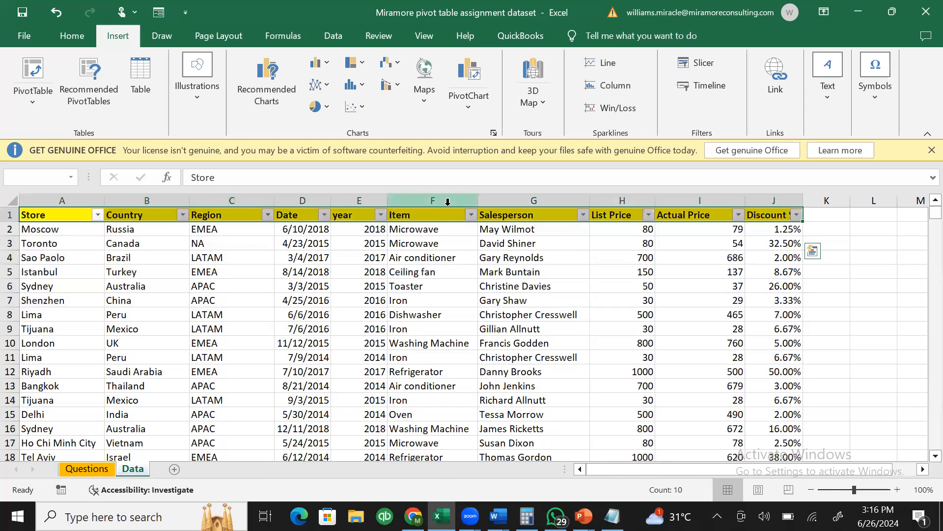
{"action": "left_click", "coordinate": [813, 251]}
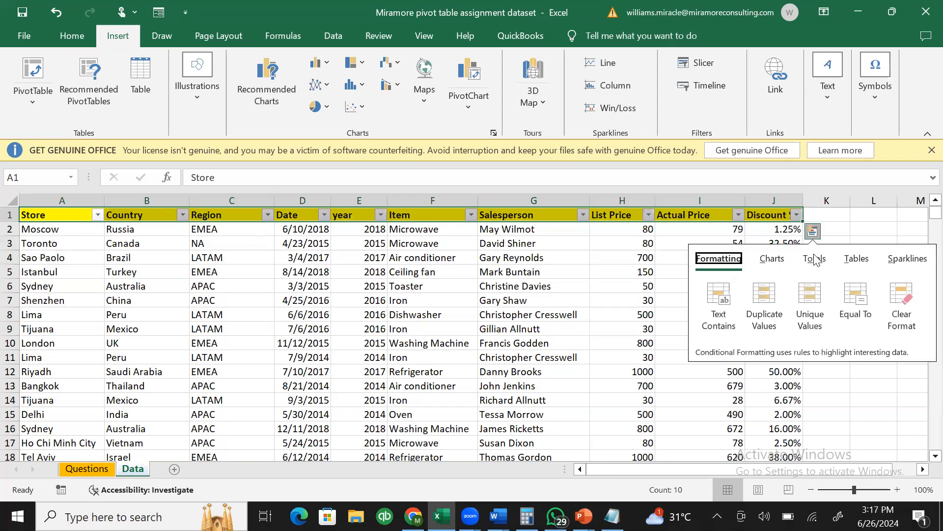
{"action": "left_click", "coordinate": [855, 260]}
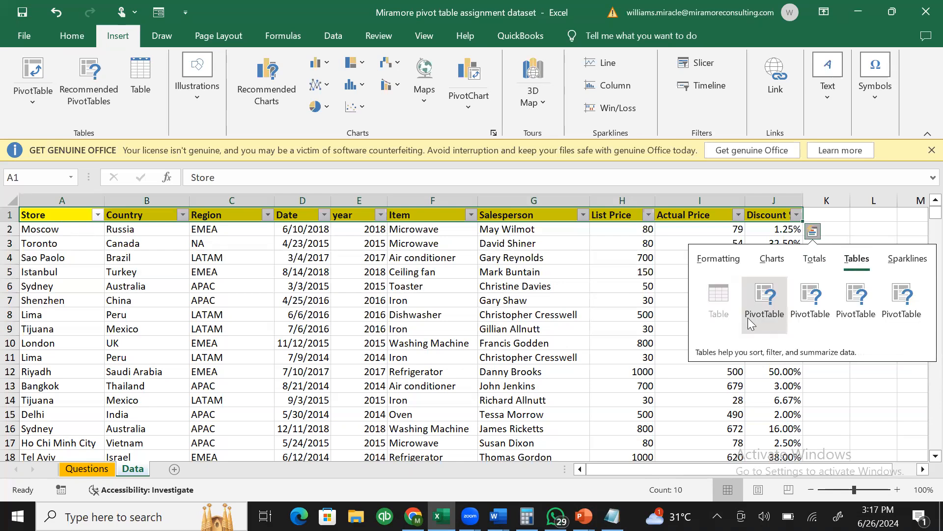
{"action": "mouse_move", "coordinate": [753, 316]}
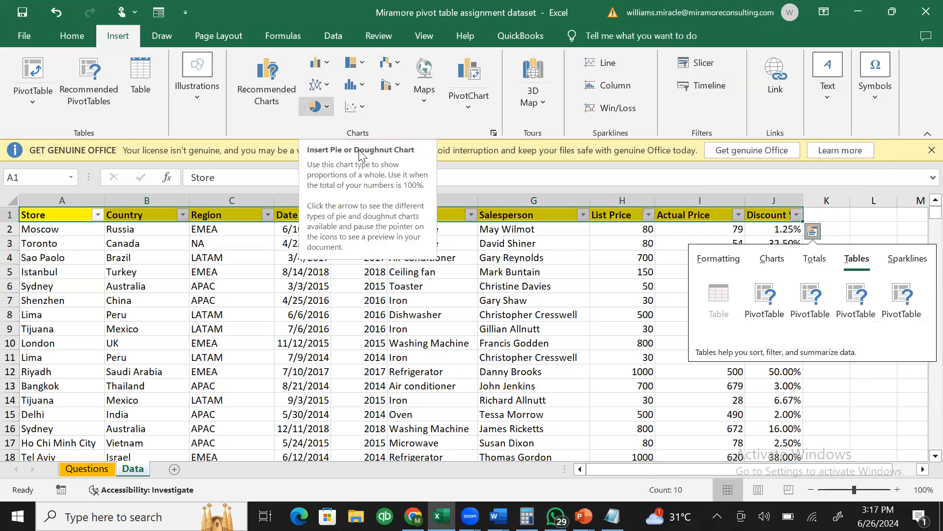
{"action": "left_click", "coordinate": [303, 265]}
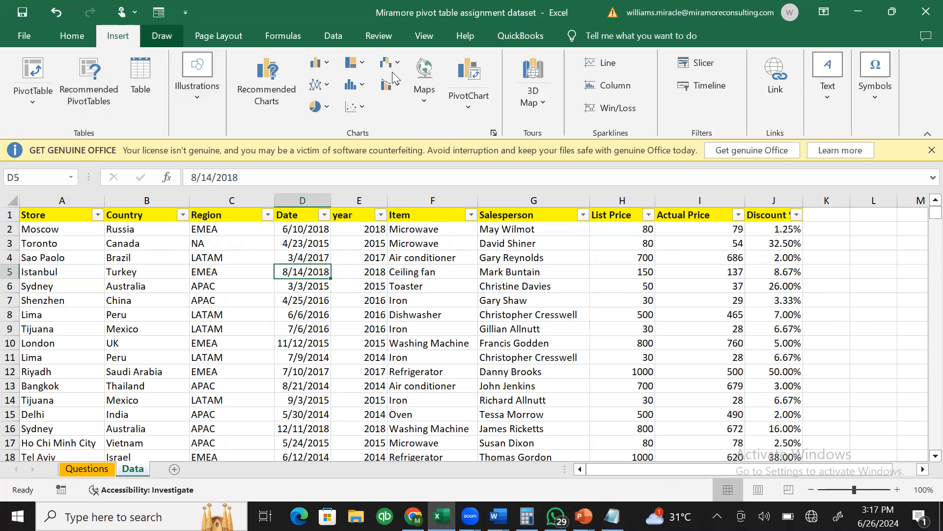
- Look at the PivotTable choices, then return to the Notepad lesson list
{"action": "left_click", "coordinate": [30, 98]}
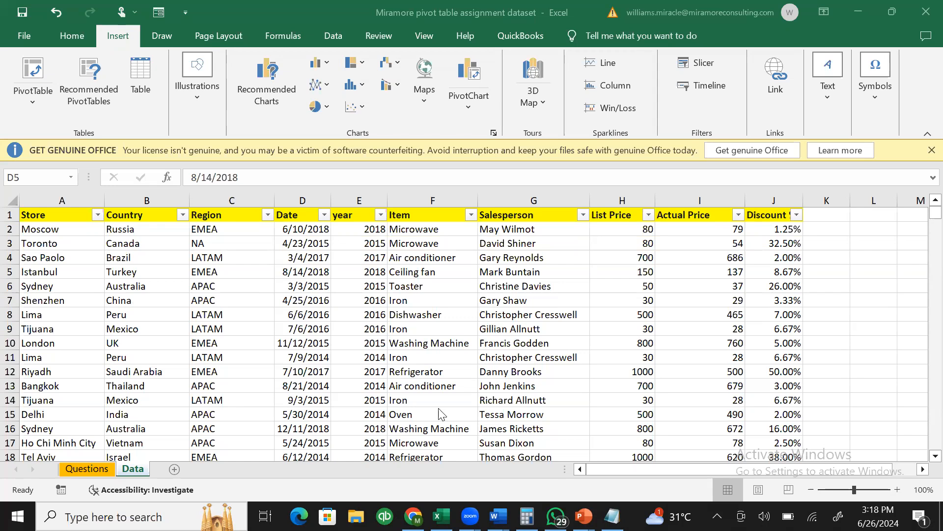
{"action": "left_click", "coordinate": [612, 516]}
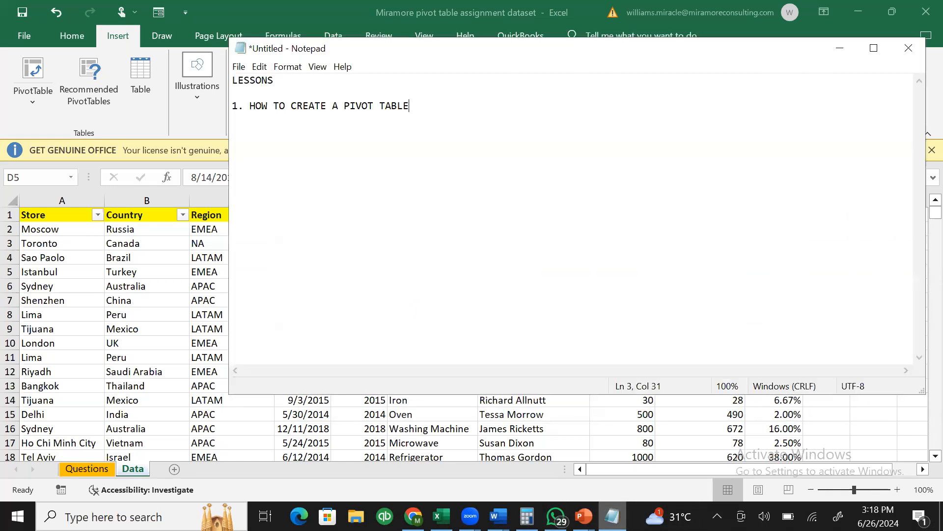
- Minimize the Notepad lesson note, reopen it briefly, and minimize it again
{"action": "left_click", "coordinate": [841, 56]}
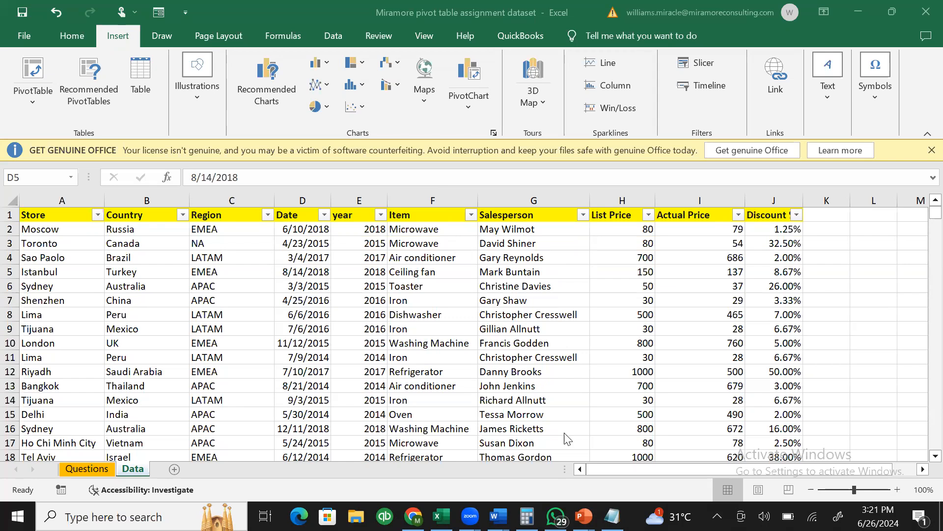
{"action": "left_click", "coordinate": [612, 516]}
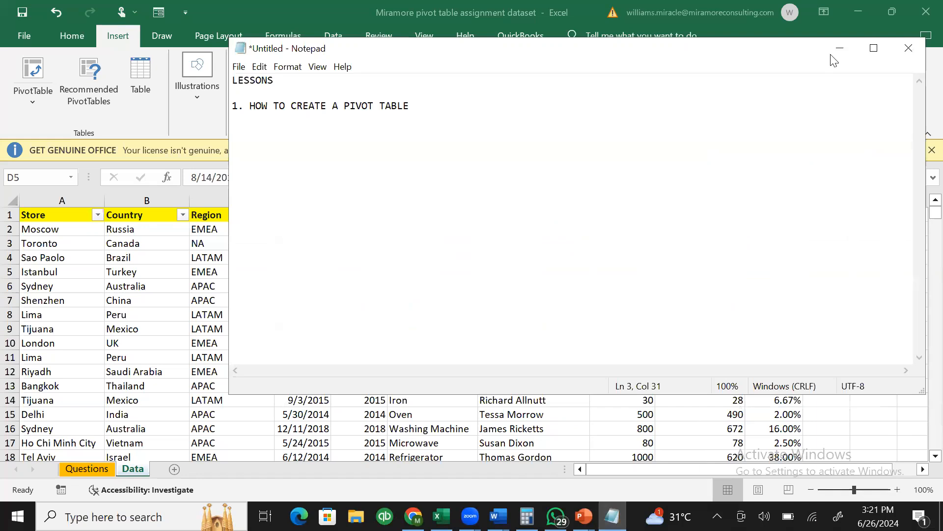
{"action": "left_click", "coordinate": [840, 49]}
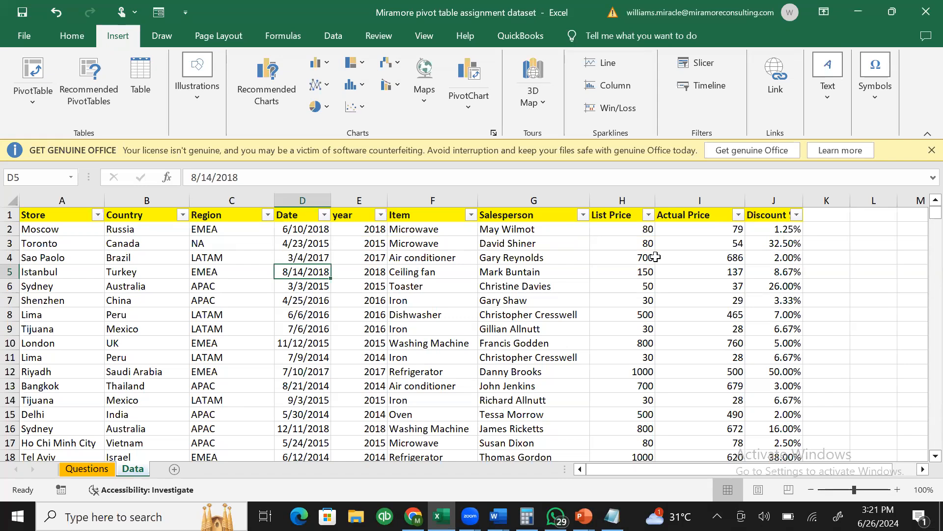
{"action": "left_click", "coordinate": [323, 327]}
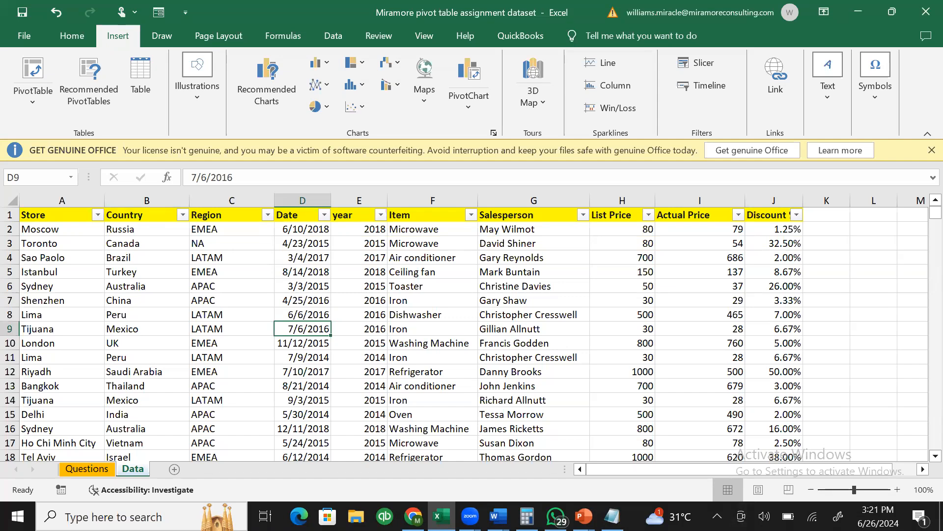
{"action": "left_click", "coordinate": [471, 340]}
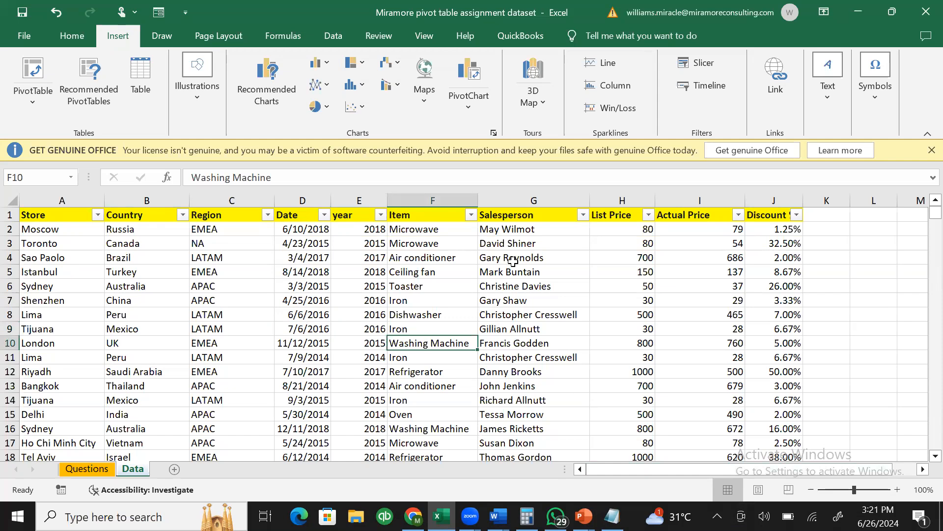
{"action": "left_click", "coordinate": [411, 257]}
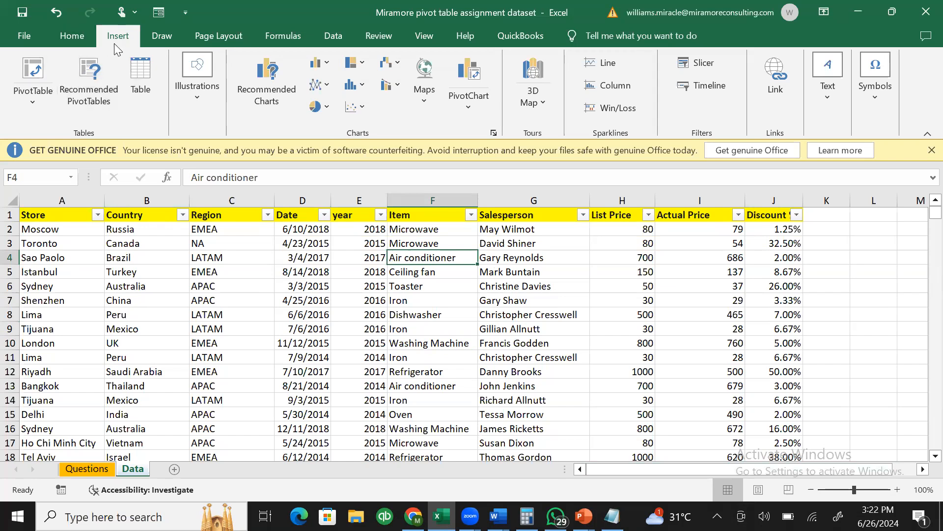
- Start a PivotTable From Table/Range using Data!$A$1:$J$2340 on a New Worksheet
{"action": "left_click", "coordinate": [72, 36]}
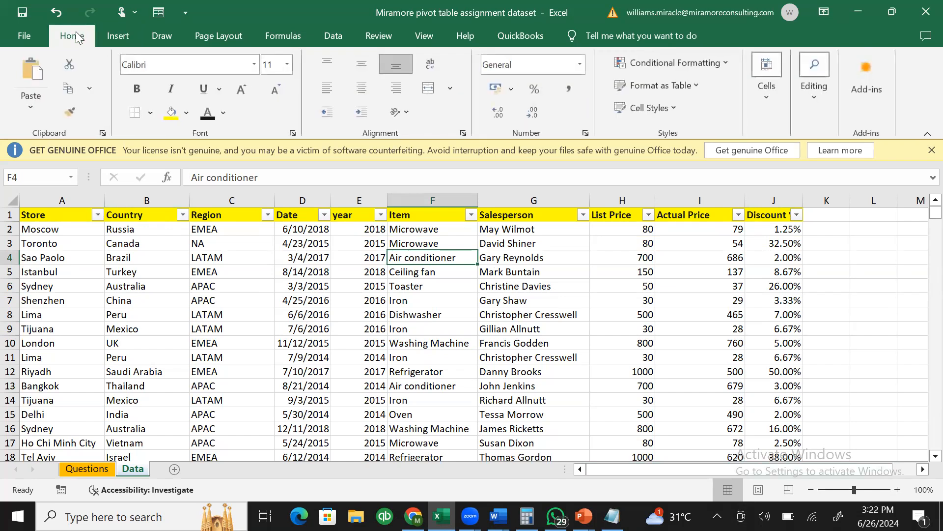
{"action": "left_click", "coordinate": [117, 38]}
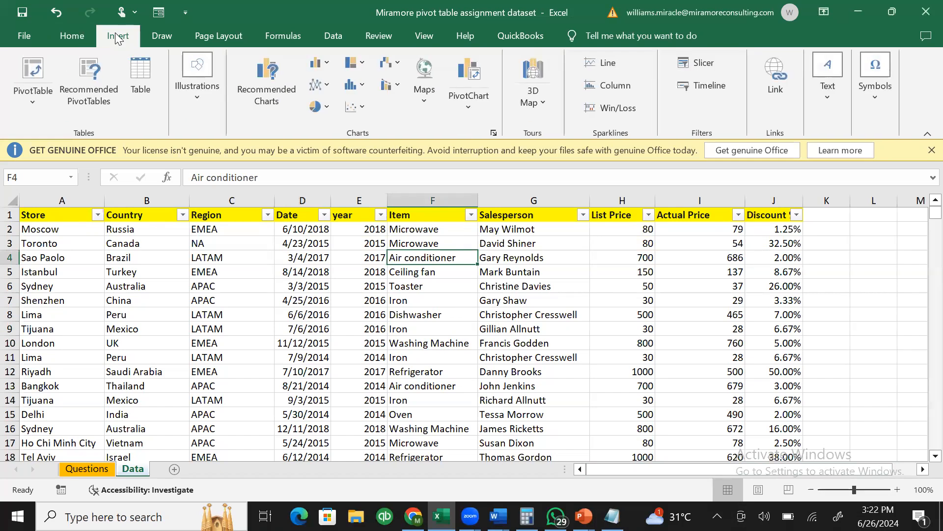
{"action": "left_click", "coordinate": [33, 94]}
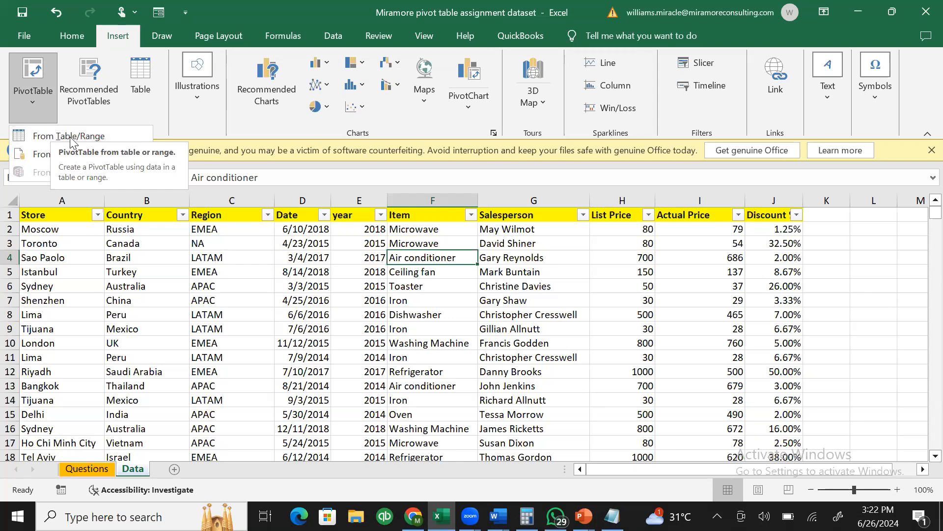
{"action": "left_click", "coordinate": [71, 138]}
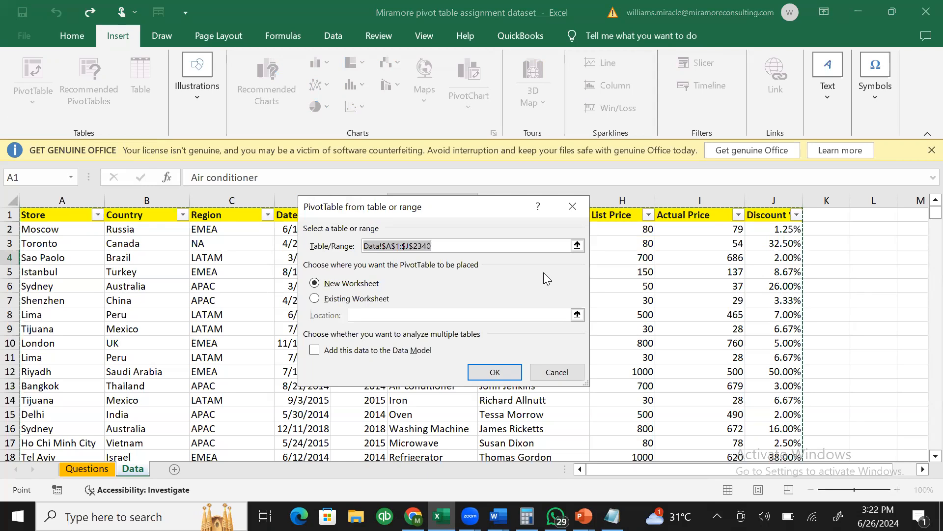
{"action": "left_click_drag", "start_coordinate": [478, 212], "coordinate": [418, 166]}
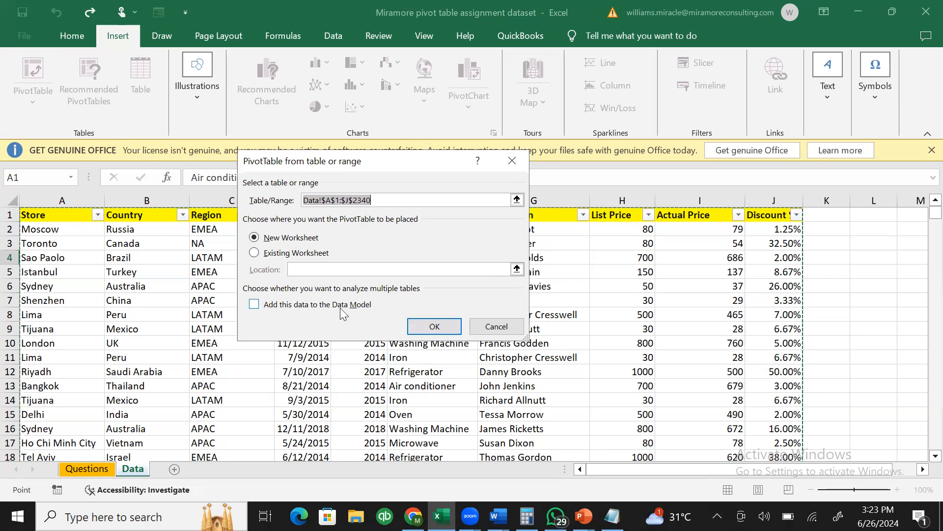
{"action": "left_click", "coordinate": [433, 328]}
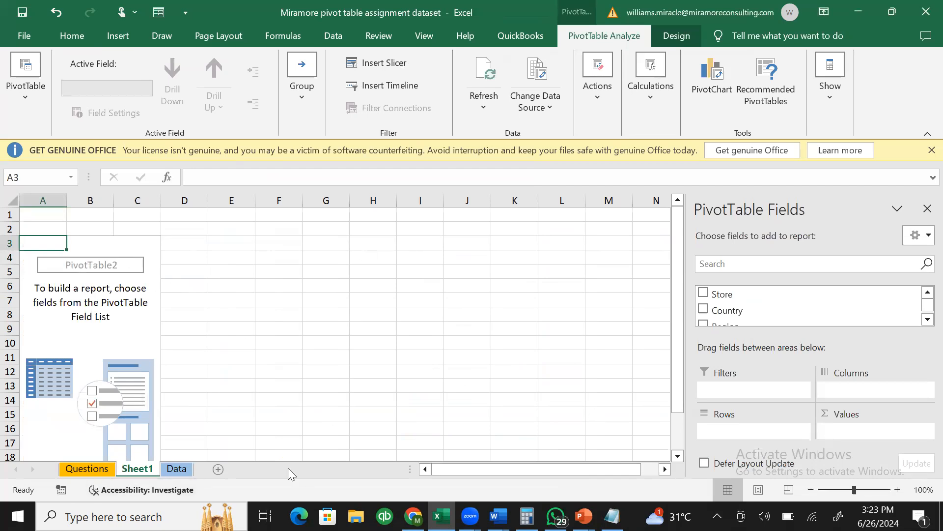
- Rename the new PivotTable's sheet to 'PIVOT TABLE'
{"action": "right_click", "coordinate": [136, 474]}
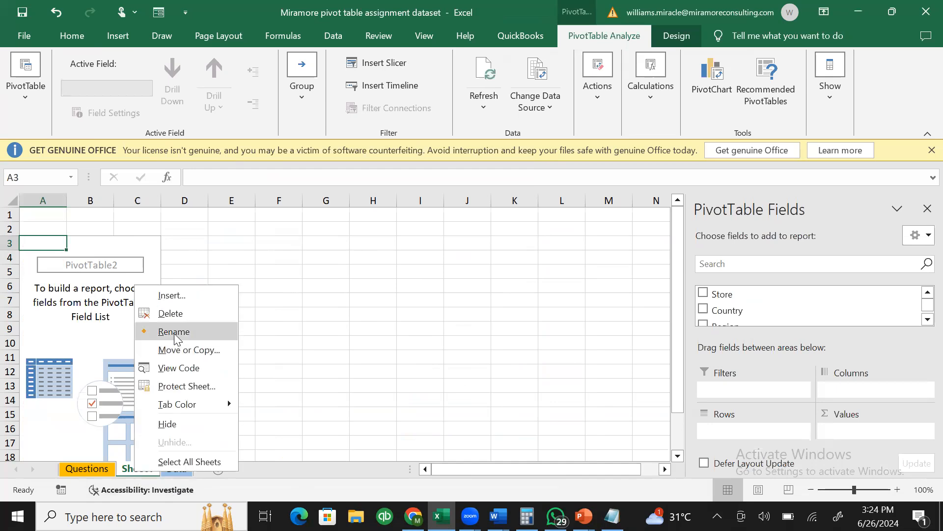
{"action": "right_click", "coordinate": [128, 472]}
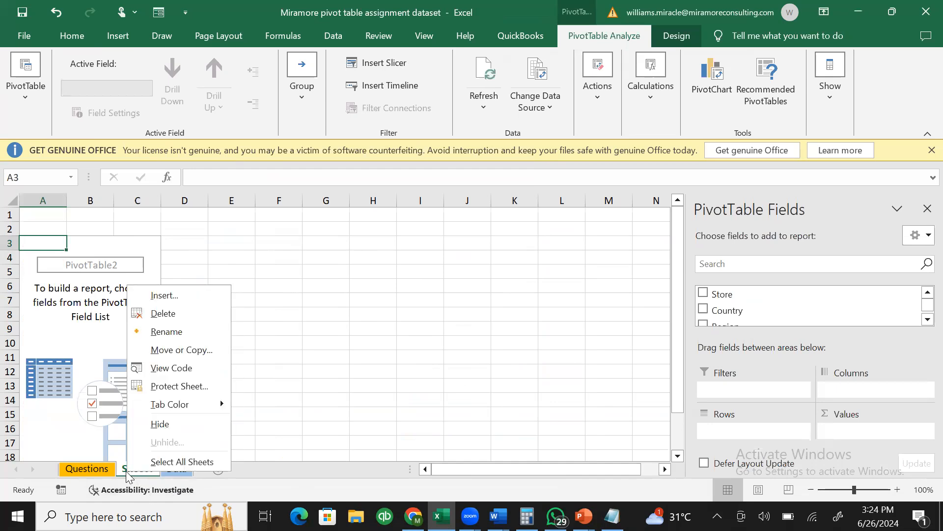
{"action": "left_click", "coordinate": [179, 331]}
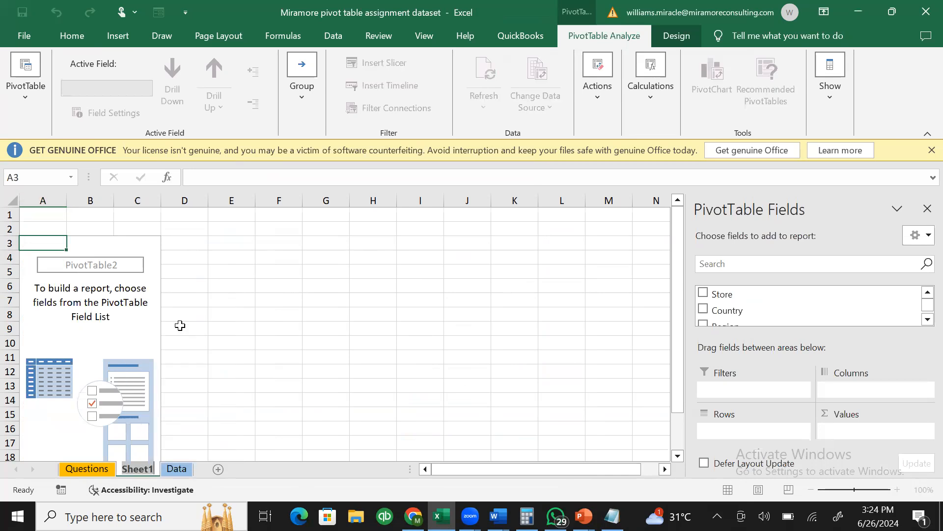
{"action": "type", "text": "PIV"}
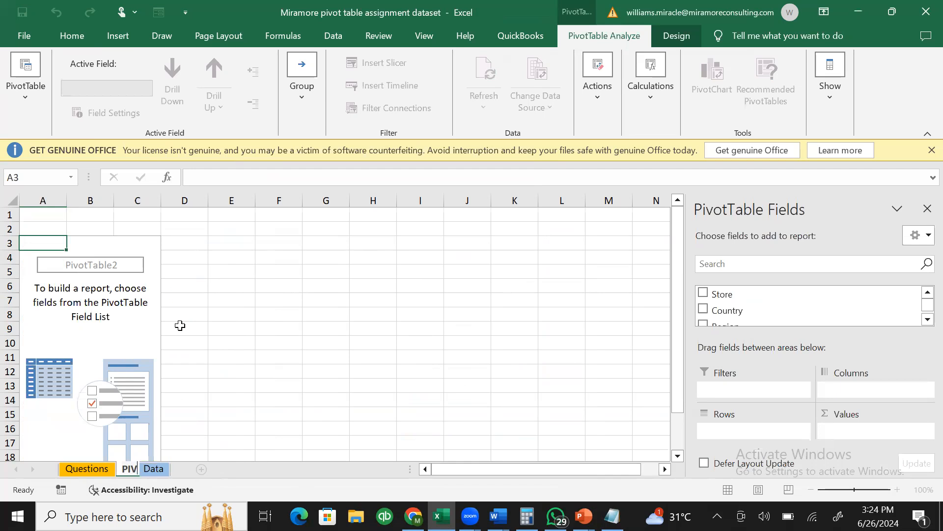
{"action": "type", "text": "OTTABLE"}
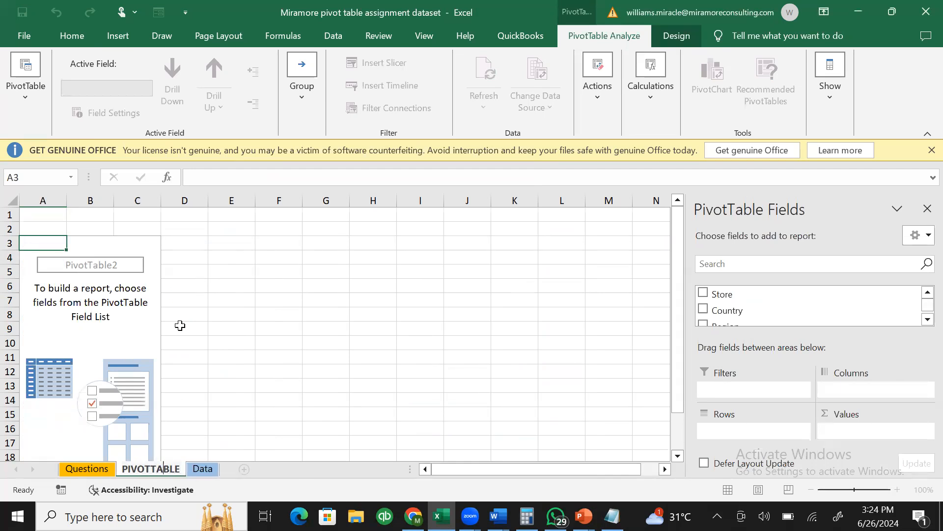
{"action": "key", "text": "BackSpace"}
{"action": "key", "text": "Right"}
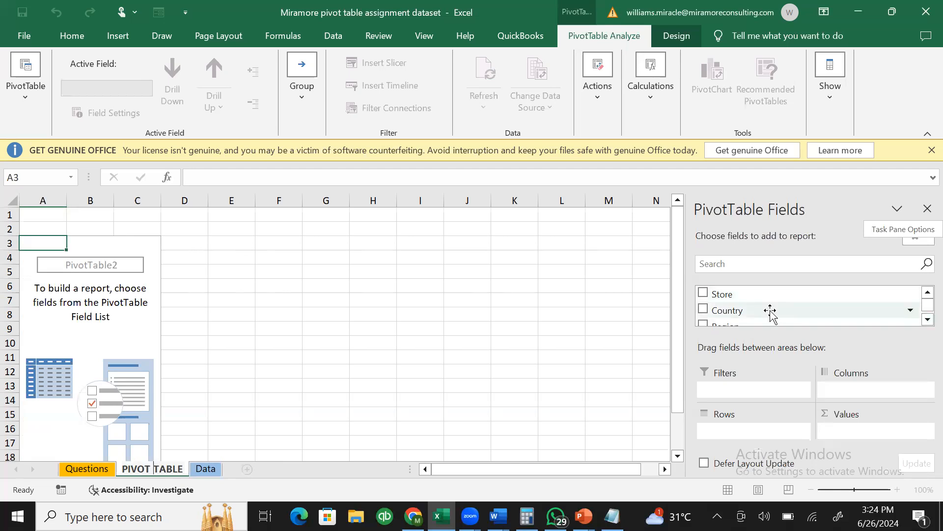
{"action": "left_click", "coordinate": [924, 320]}
{"action": "left_click", "coordinate": [928, 320]}
{"action": "left_click", "coordinate": [927, 320]}
{"action": "left_click", "coordinate": [927, 320]}
{"action": "left_click", "coordinate": [928, 319]}
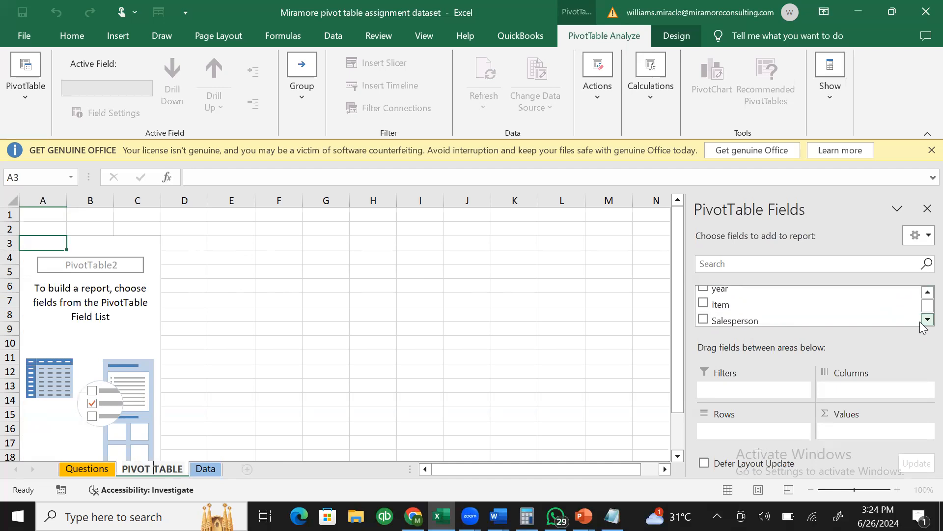
{"action": "left_click", "coordinate": [927, 319]}
{"action": "left_click", "coordinate": [927, 319]}
{"action": "left_click", "coordinate": [927, 319]}
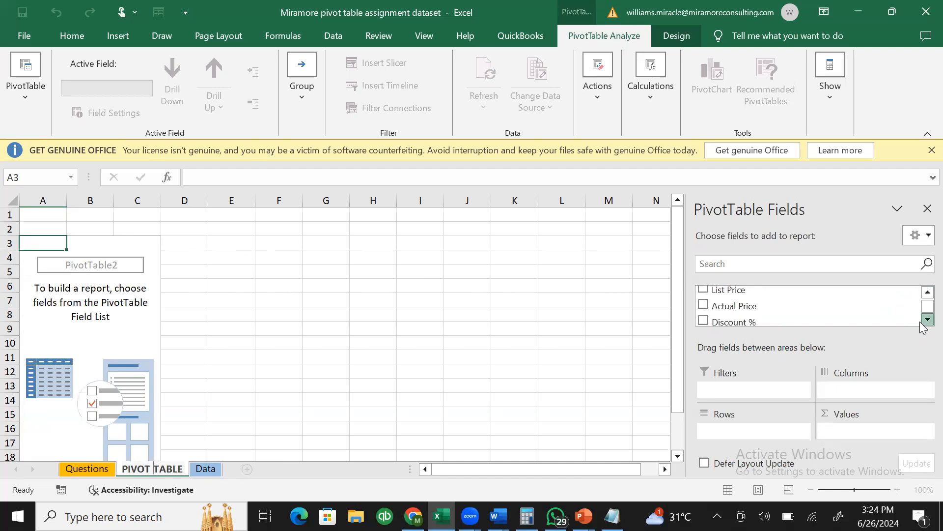
{"action": "left_click", "coordinate": [927, 319]}
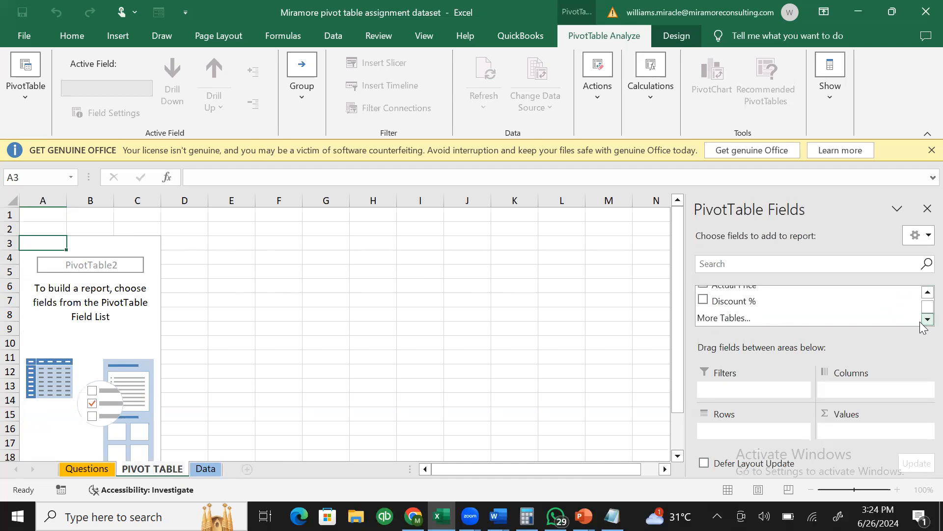
{"action": "left_click", "coordinate": [927, 292]}
{"action": "left_click", "coordinate": [928, 292]}
{"action": "left_click", "coordinate": [927, 293]}
{"action": "left_click", "coordinate": [927, 292]}
{"action": "left_click", "coordinate": [927, 292]}
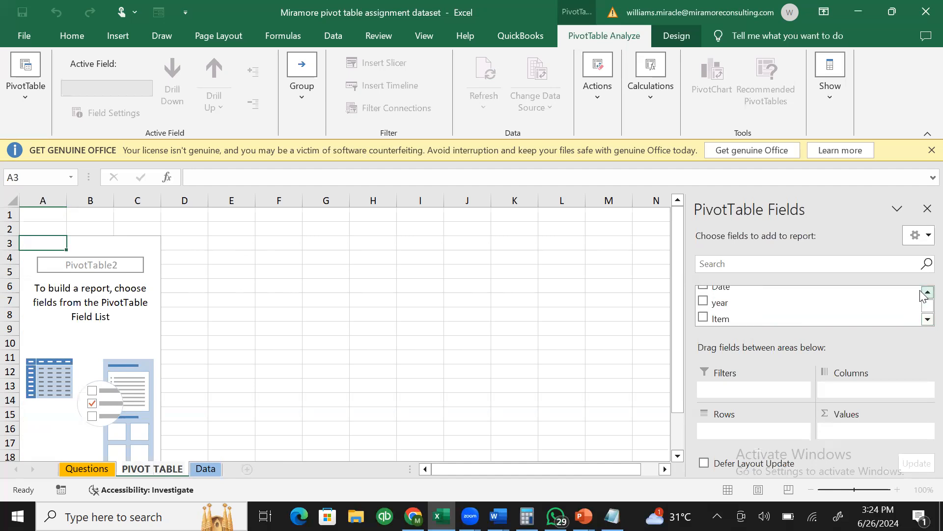
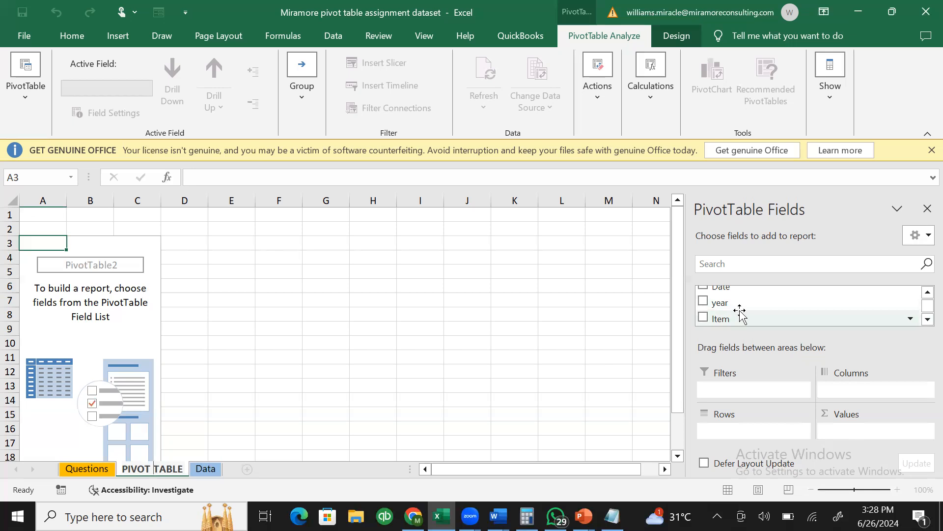
- Put Item in Rows, try it in Columns, then return it to Rows, listing Air conditioner to Washing Machine
{"action": "left_click", "coordinate": [923, 297]}
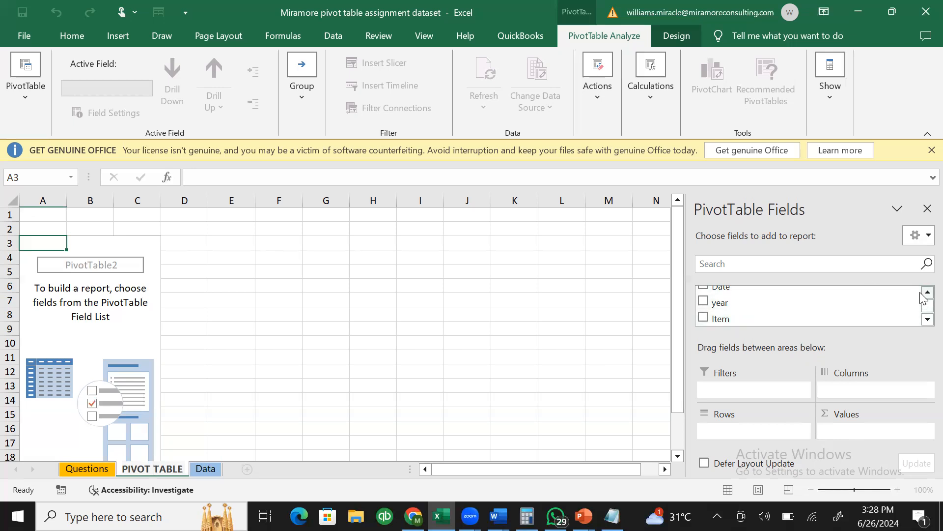
{"action": "left_click", "coordinate": [923, 297]}
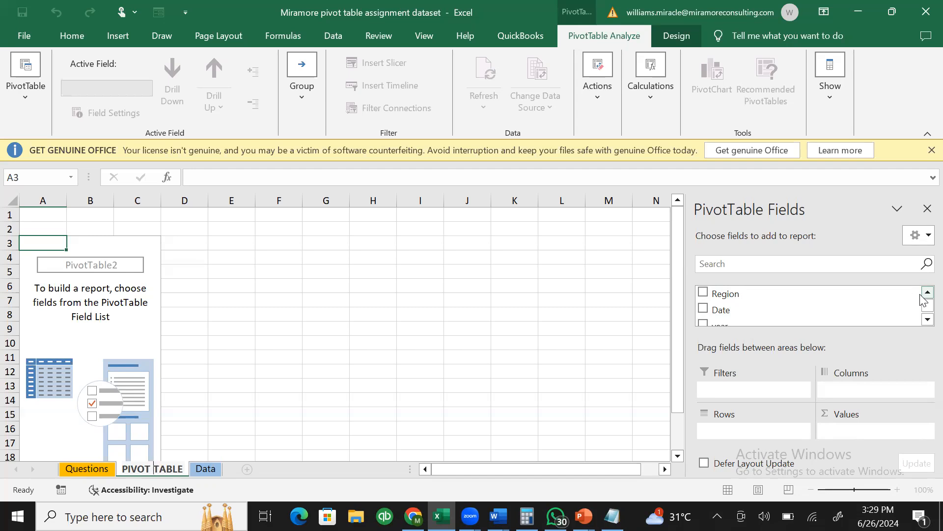
{"action": "left_click", "coordinate": [927, 319]}
{"action": "left_click", "coordinate": [927, 320]}
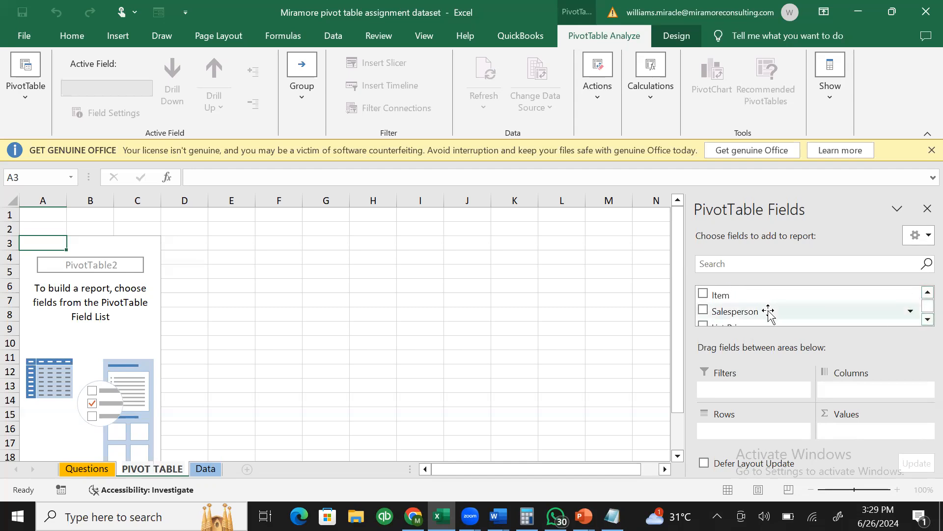
{"action": "left_click_drag", "start_coordinate": [769, 311], "coordinate": [834, 346]}
{"action": "left_click_drag", "start_coordinate": [728, 297], "coordinate": [755, 428]}
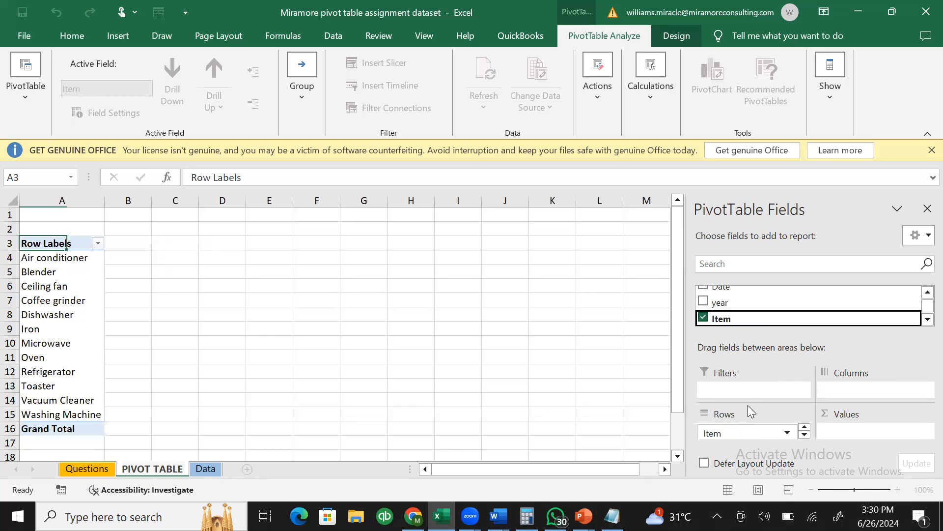
{"action": "left_click_drag", "start_coordinate": [744, 435], "coordinate": [848, 391]}
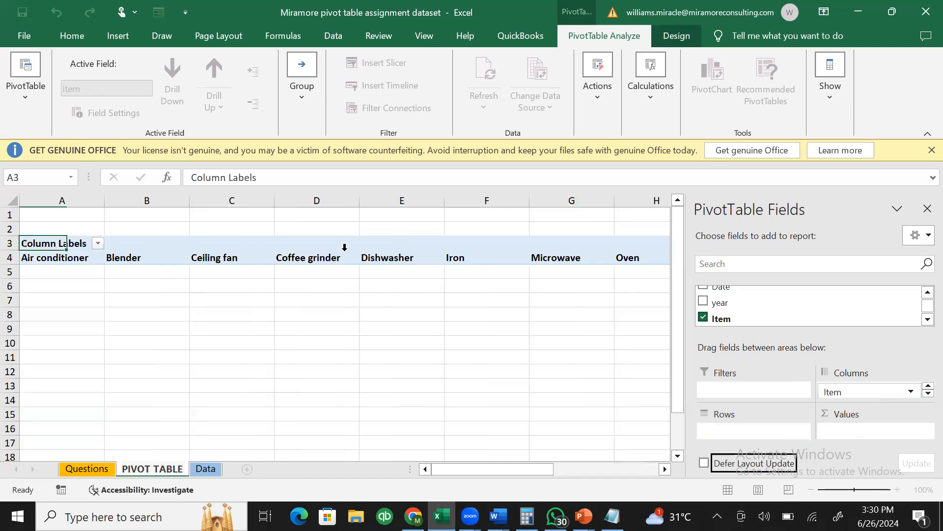
{"action": "left_click_drag", "start_coordinate": [836, 391], "coordinate": [729, 432]}
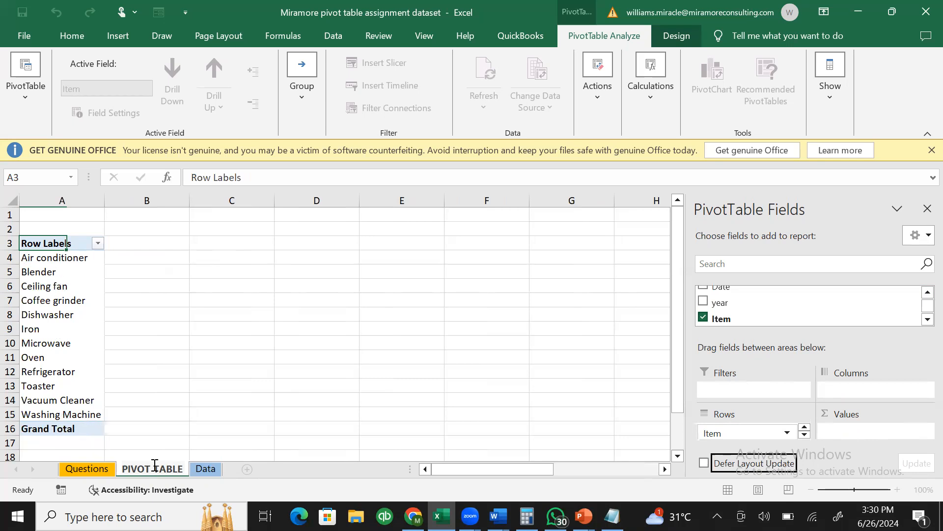
{"action": "left_click", "coordinate": [204, 469]}
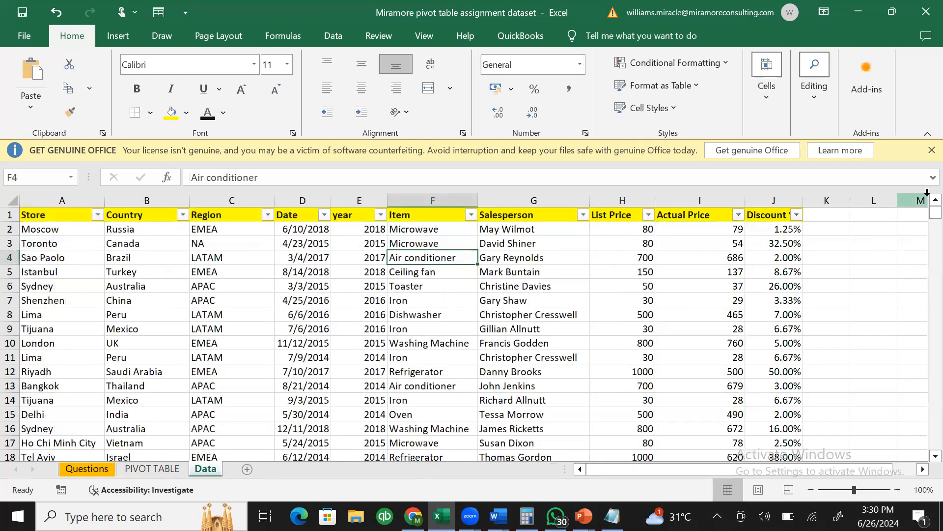
{"action": "mouse_move", "coordinate": [935, 213]}
{"action": "left_mouse_down"}
{"action": "mouse_move", "coordinate": [921, 216]}
{"action": "mouse_move", "coordinate": [922, 354]}
{"action": "mouse_move", "coordinate": [922, 216]}
{"action": "left_mouse_up"}
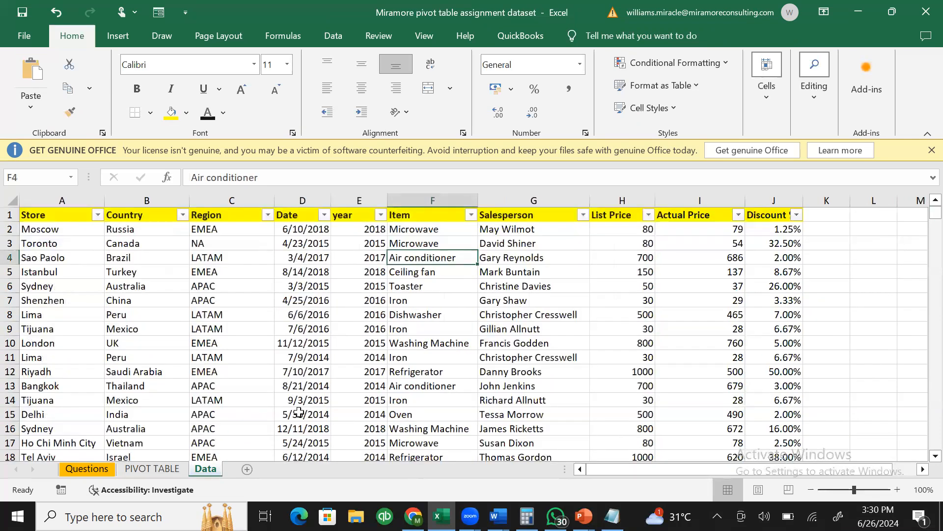
{"action": "left_click", "coordinate": [162, 466]}
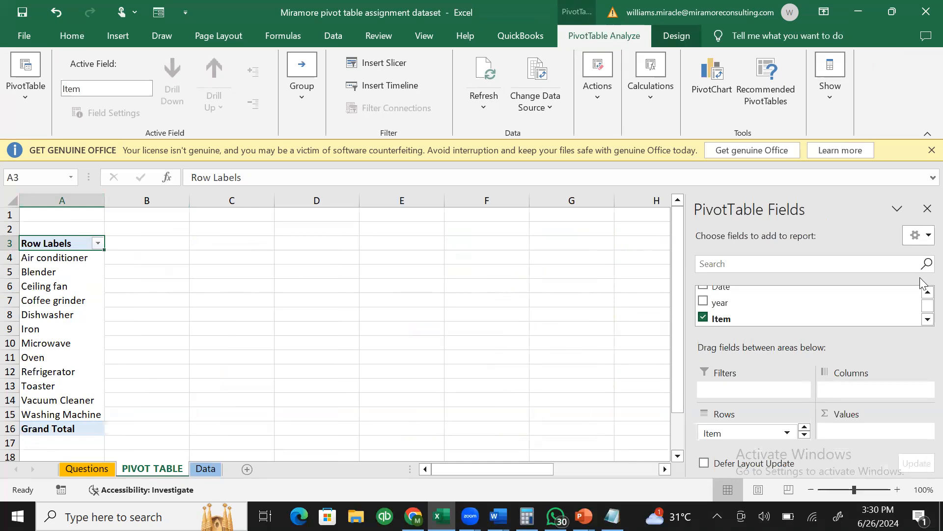
{"action": "left_click", "coordinate": [925, 293]}
{"action": "left_click", "coordinate": [923, 293]}
{"action": "left_click", "coordinate": [923, 293]}
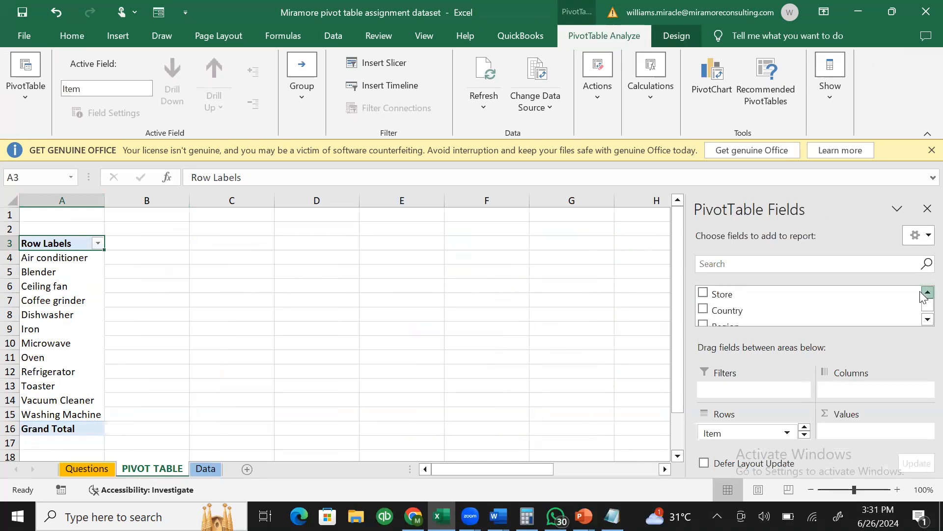
{"action": "left_click", "coordinate": [925, 318]}
{"action": "left_click", "coordinate": [925, 319]}
{"action": "left_click", "coordinate": [925, 319]}
{"action": "left_click", "coordinate": [926, 320]}
{"action": "left_click", "coordinate": [925, 320]}
{"action": "left_click", "coordinate": [926, 319]}
{"action": "left_click", "coordinate": [926, 319]}
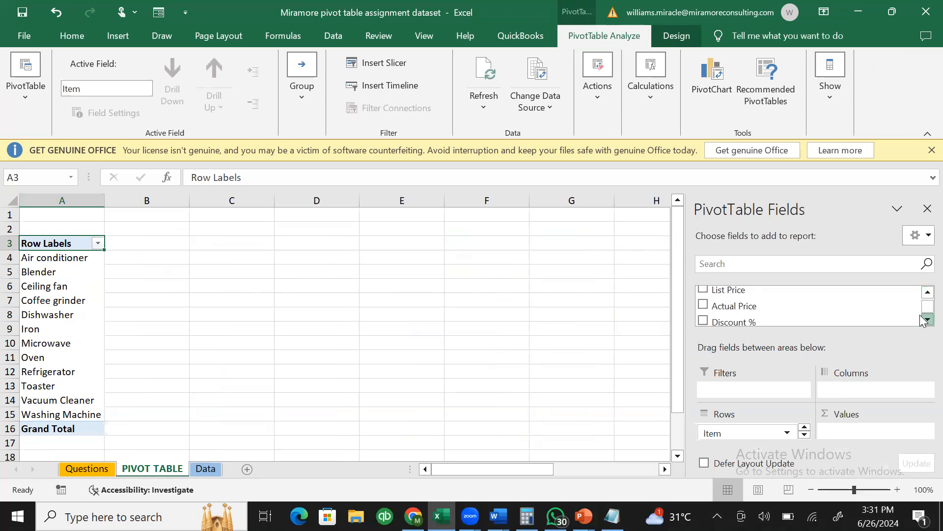
{"action": "left_click", "coordinate": [926, 319]}
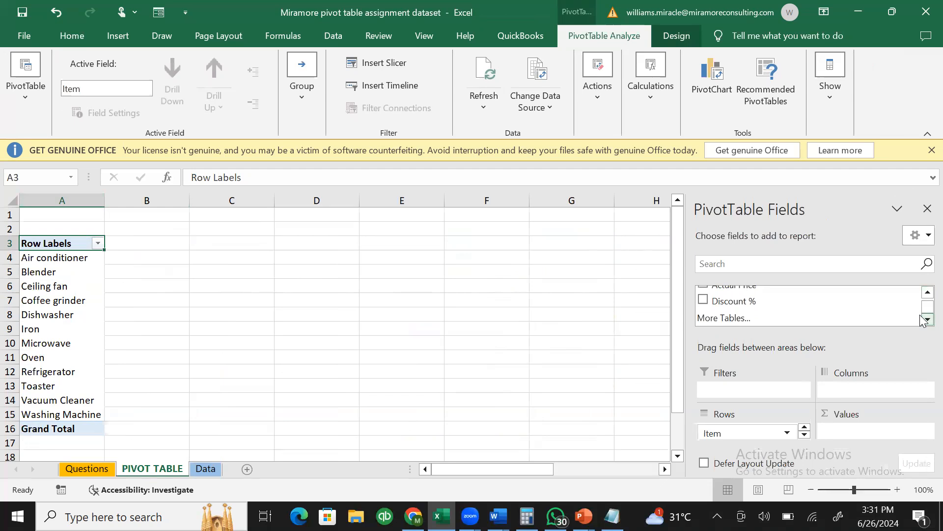
{"action": "left_click", "coordinate": [924, 293]}
{"action": "left_click", "coordinate": [924, 293]}
{"action": "left_click", "coordinate": [924, 293]}
{"action": "left_click", "coordinate": [924, 293]}
{"action": "left_click", "coordinate": [924, 293]}
{"action": "left_click", "coordinate": [924, 293]}
{"action": "left_click", "coordinate": [924, 293]}
{"action": "left_click", "coordinate": [924, 293]}
{"action": "left_click", "coordinate": [923, 293]}
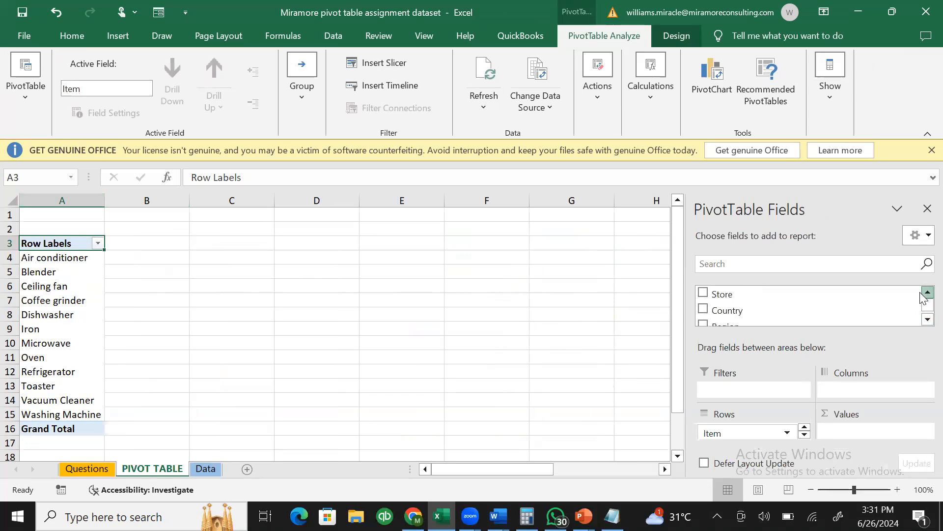
{"action": "left_click", "coordinate": [921, 322]}
{"action": "left_click", "coordinate": [922, 321]}
{"action": "left_click", "coordinate": [922, 321]}
{"action": "left_click", "coordinate": [922, 321]}
{"action": "left_click", "coordinate": [927, 319]}
{"action": "left_click", "coordinate": [927, 320]}
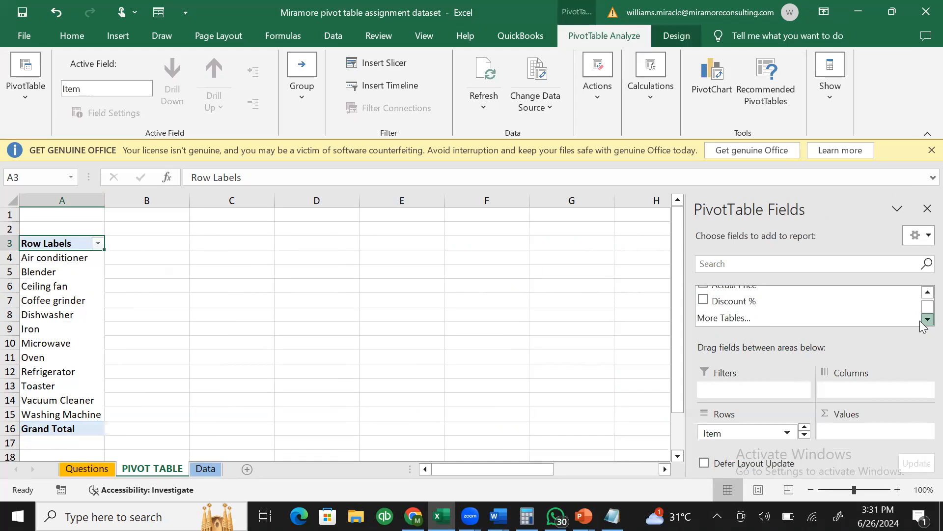
{"action": "left_click", "coordinate": [922, 296]}
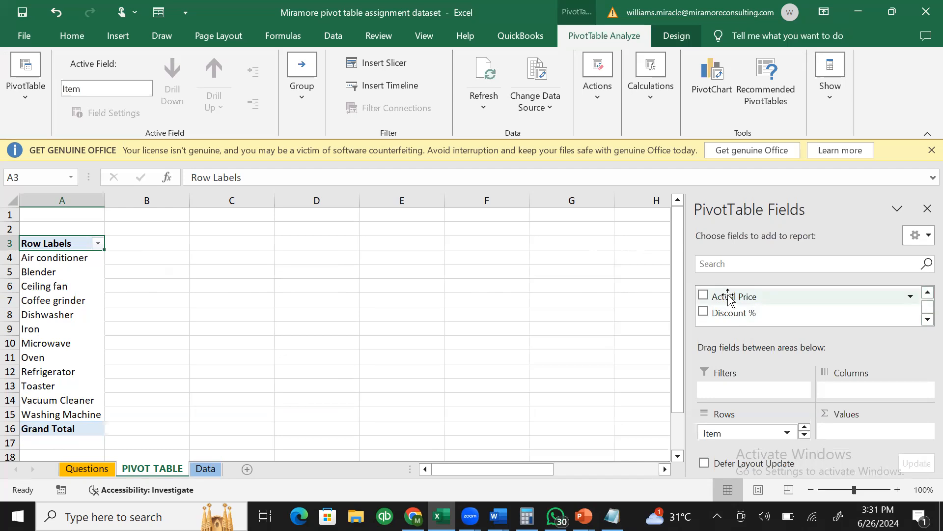
- Add Actual Price to Values, totalling 678016, and open its value field settings from header B3
{"action": "left_click_drag", "start_coordinate": [729, 296], "coordinate": [851, 433]}
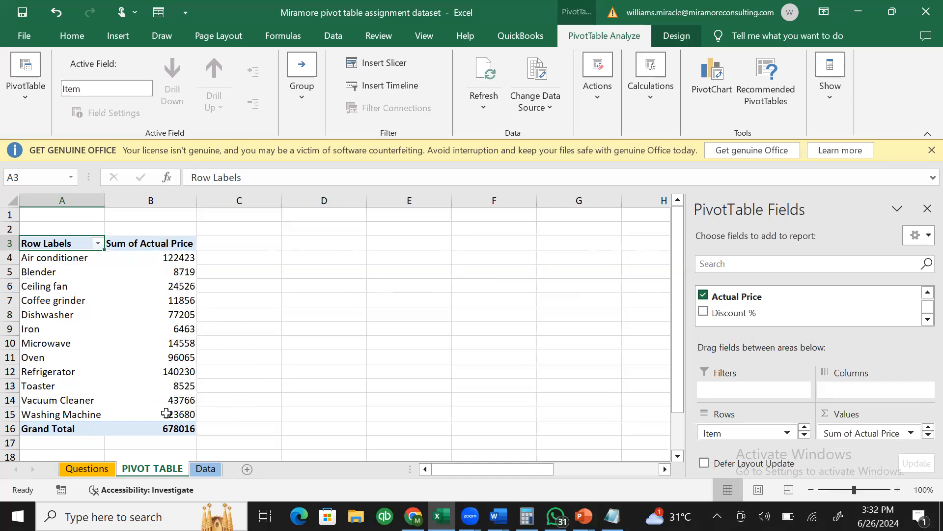
{"action": "mouse_move", "coordinate": [172, 283]}
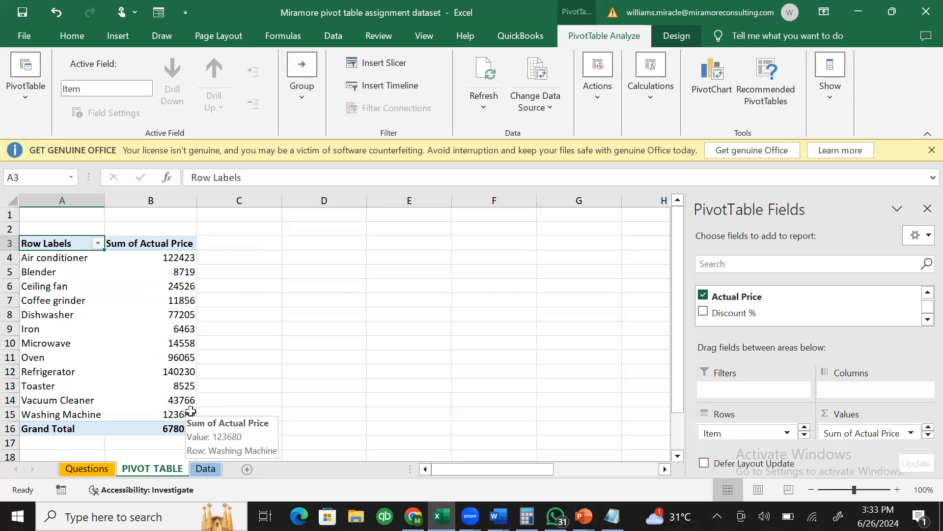
{"action": "left_click", "coordinate": [163, 243]}
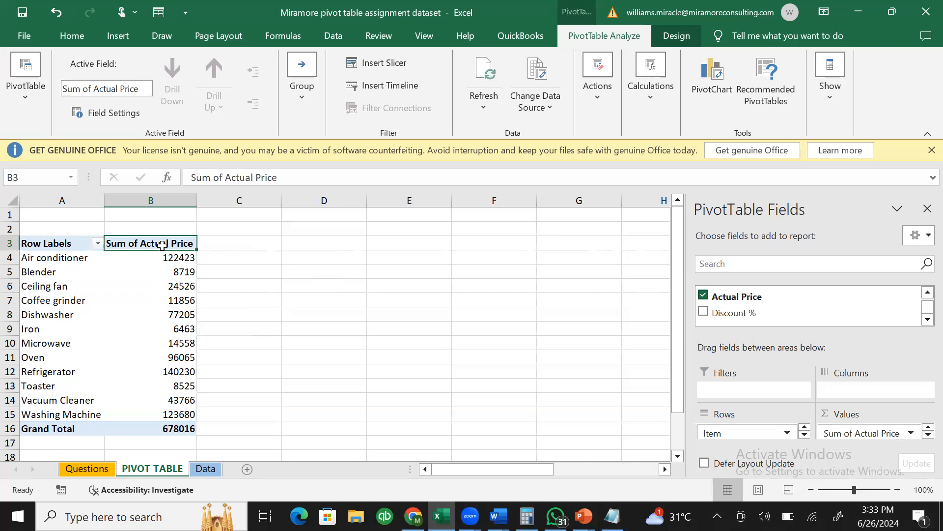
{"action": "double_click", "coordinate": [162, 247]}
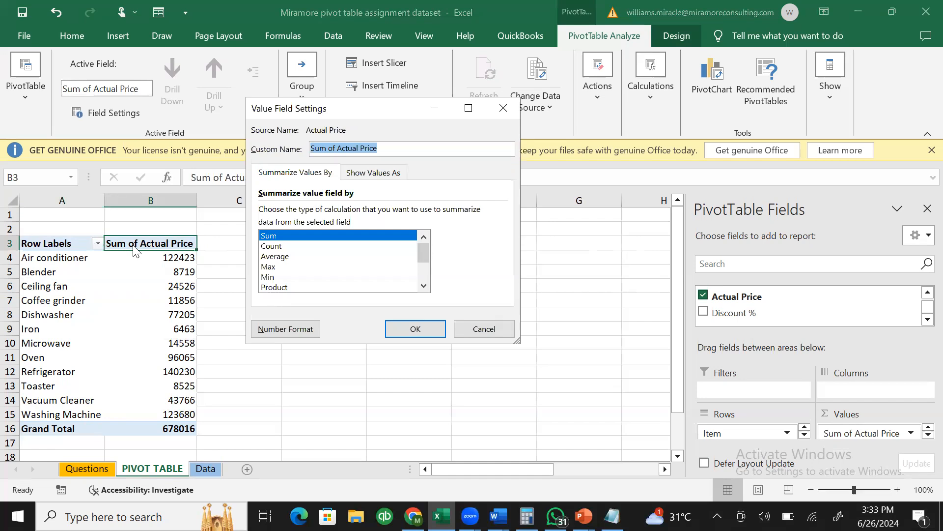
{"action": "left_click_drag", "start_coordinate": [379, 114], "coordinate": [386, 116]}
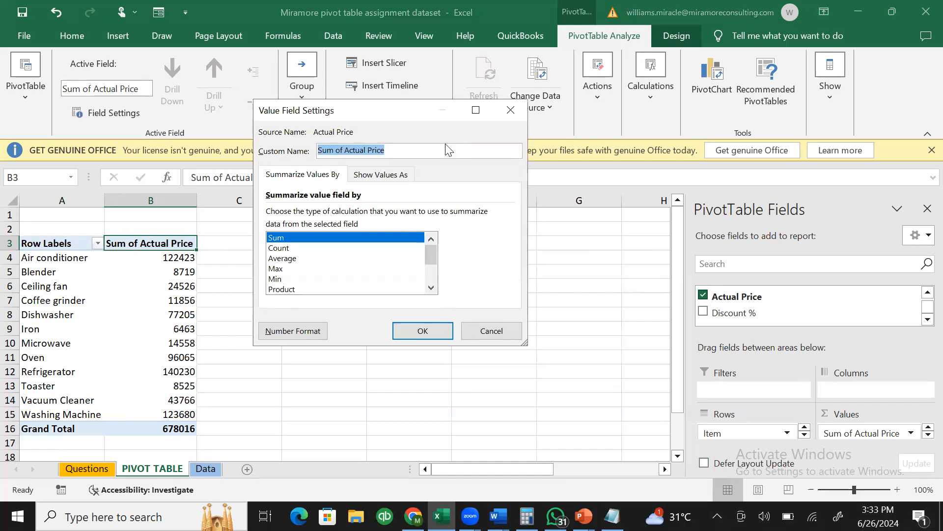
{"action": "left_click_drag", "start_coordinate": [446, 144], "coordinate": [359, 156]}
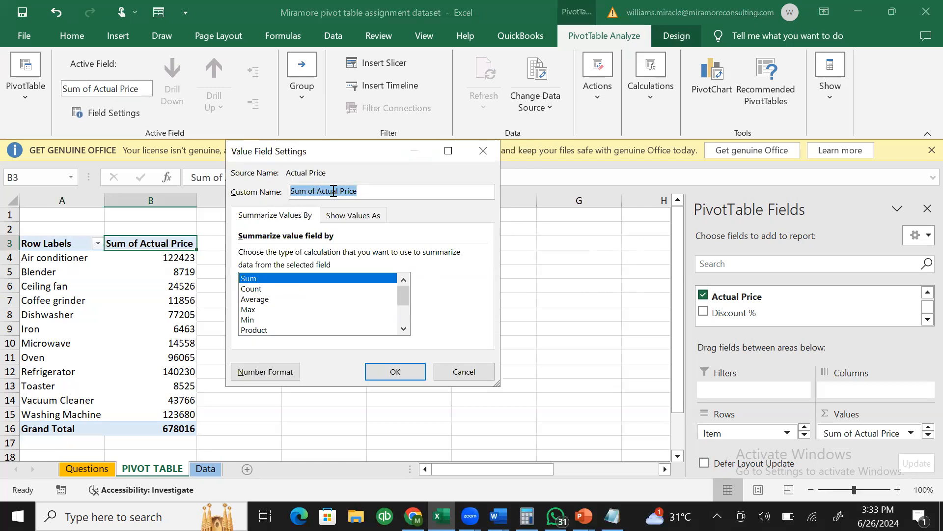
{"action": "key", "text": "BackSpace"}
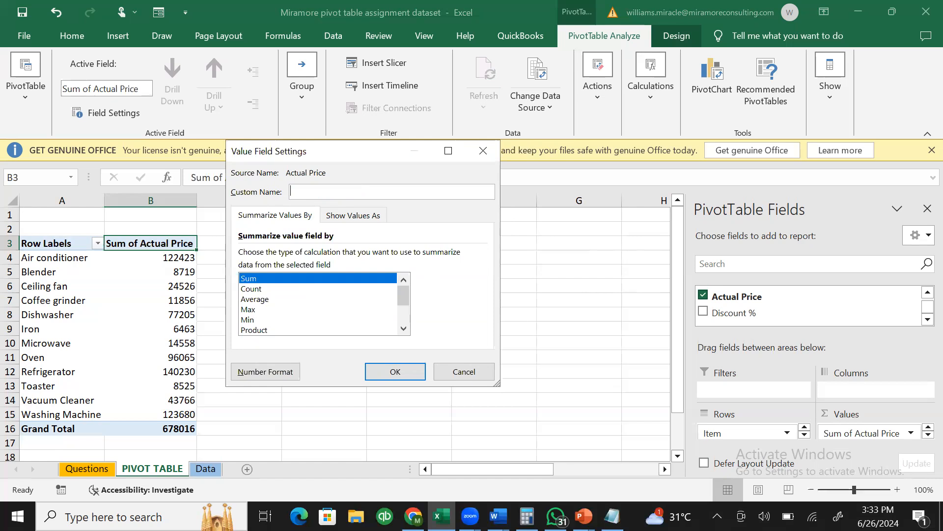
{"action": "type", "text": "Sales"}
{"action": "left_click", "coordinate": [262, 299]}
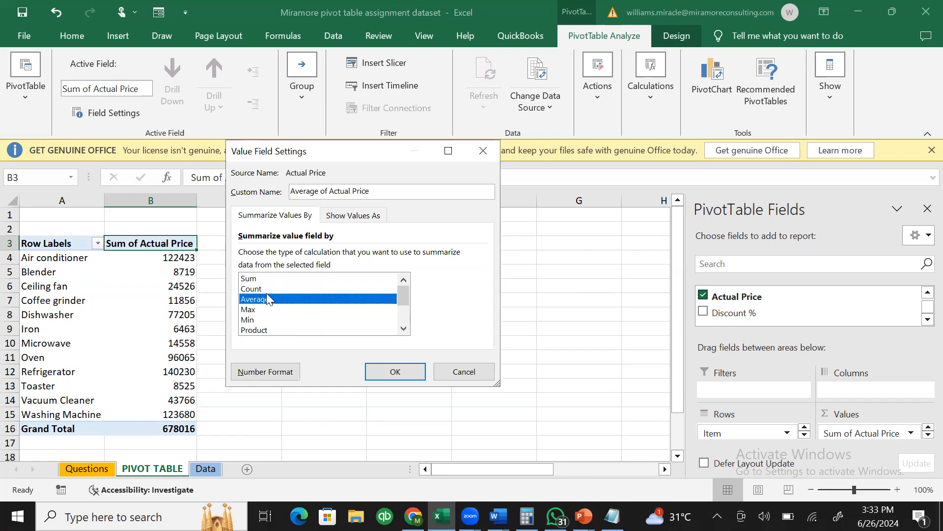
{"action": "left_click", "coordinate": [264, 288]}
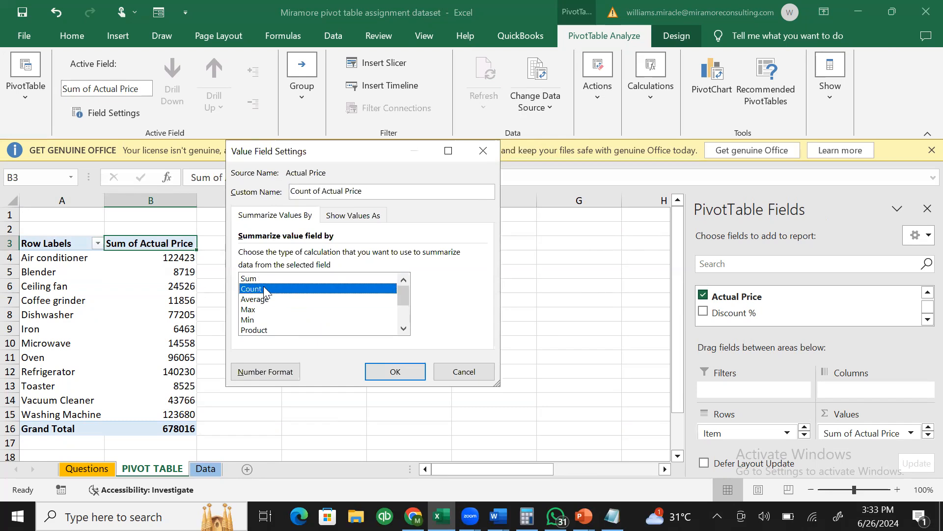
{"action": "left_click", "coordinate": [397, 372]}
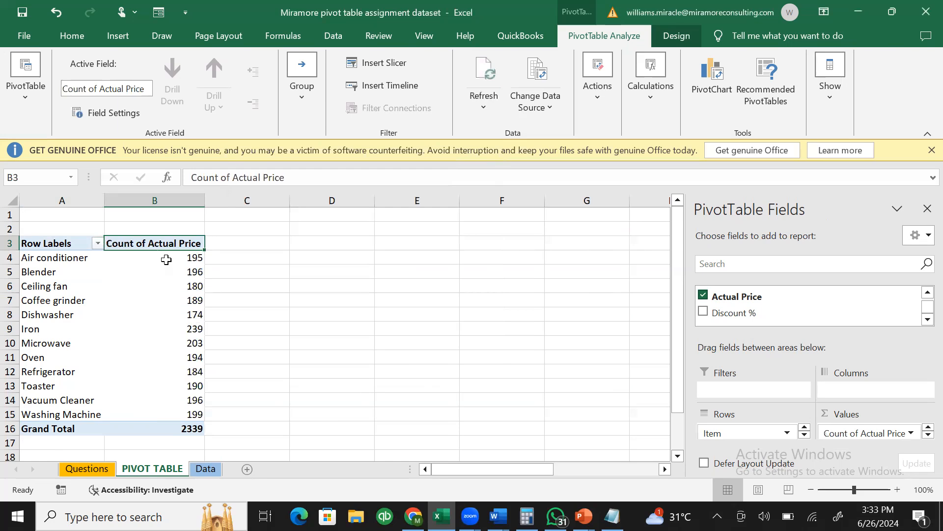
{"action": "left_click", "coordinate": [166, 259]}
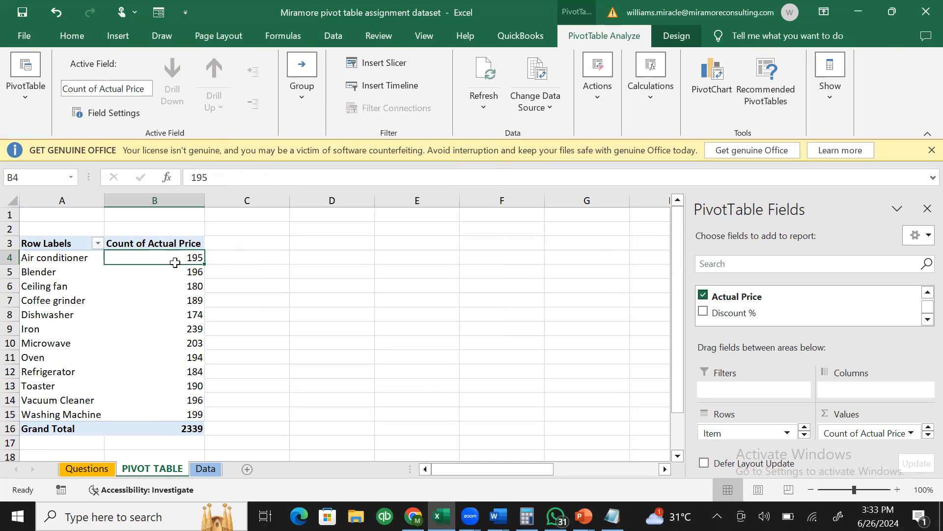
{"action": "left_click", "coordinate": [141, 272]}
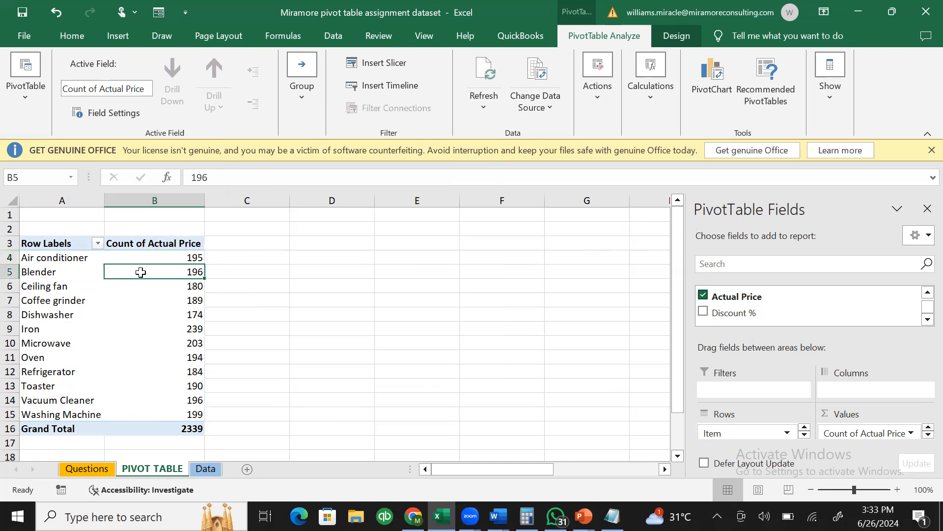
{"action": "left_click", "coordinate": [185, 354]}
{"action": "left_click", "coordinate": [170, 345]}
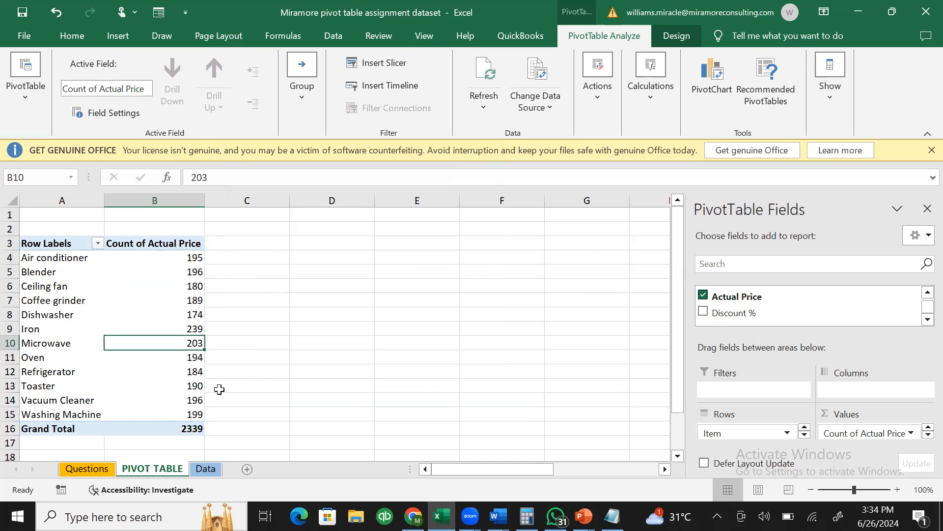
{"action": "left_click", "coordinate": [162, 247]}
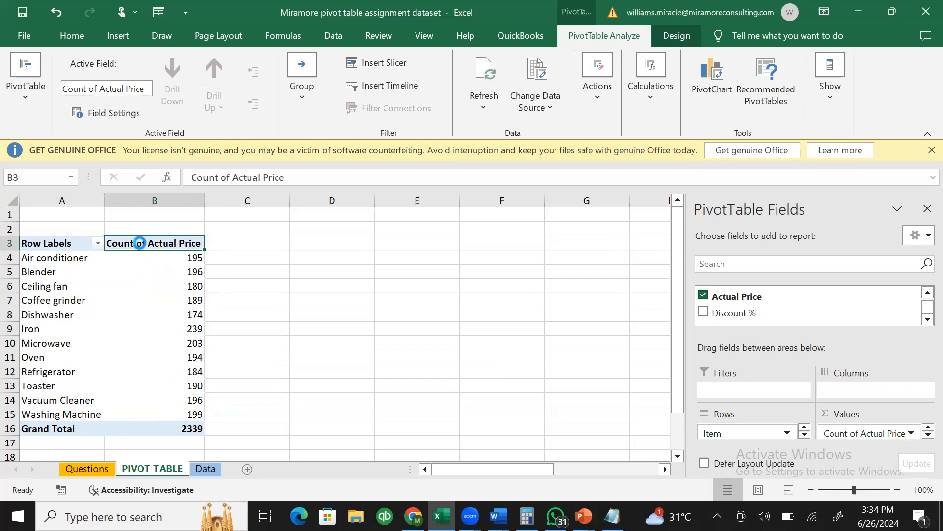
- Switch the Actual Price value field back to Sum, restoring the 678016 Grand Total
{"action": "double_click", "coordinate": [141, 242]}
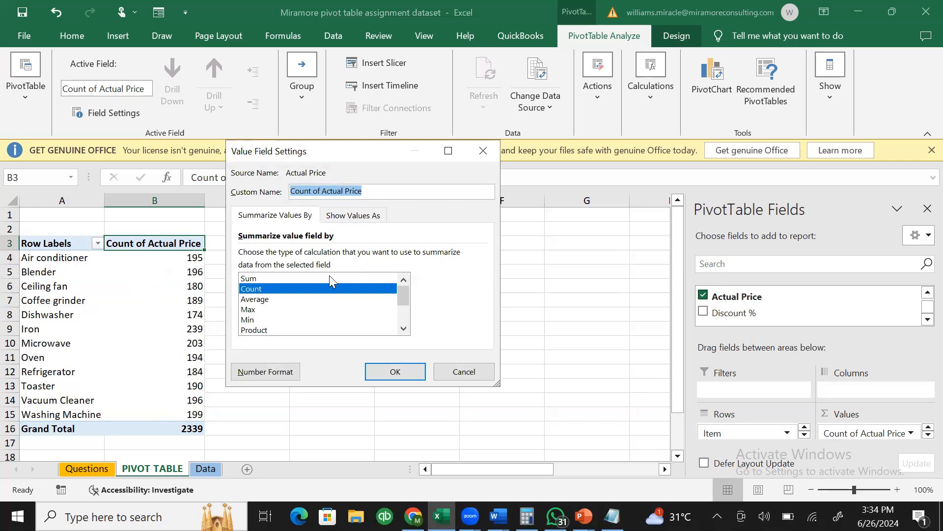
{"action": "left_click", "coordinate": [288, 279]}
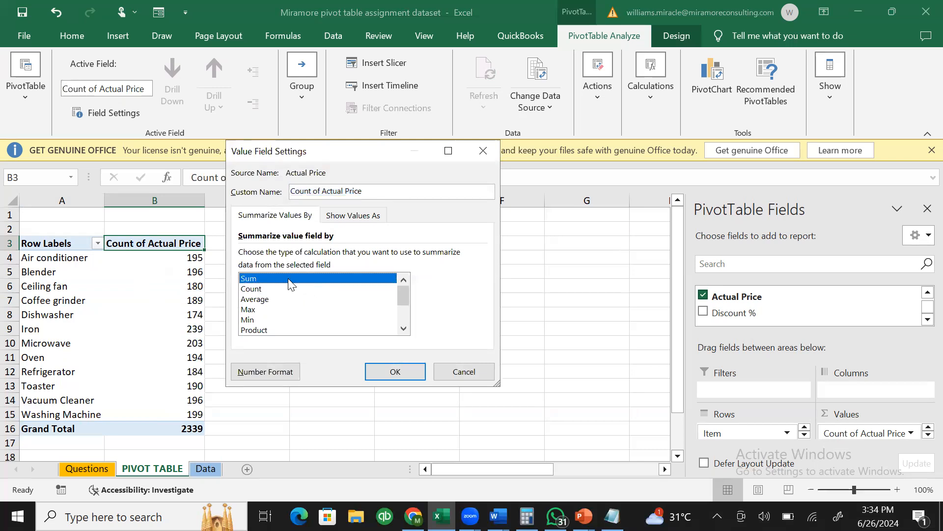
{"action": "left_click", "coordinate": [382, 373]}
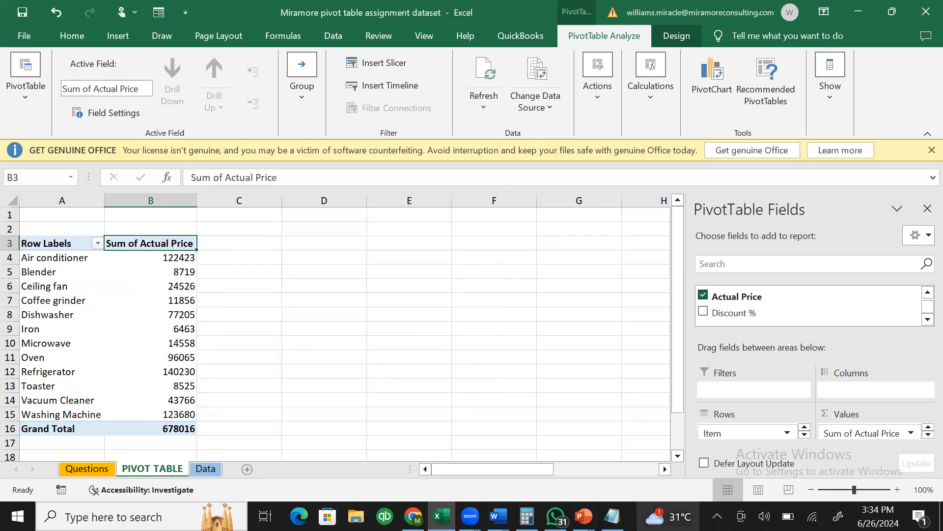
{"action": "left_click", "coordinate": [613, 516]}
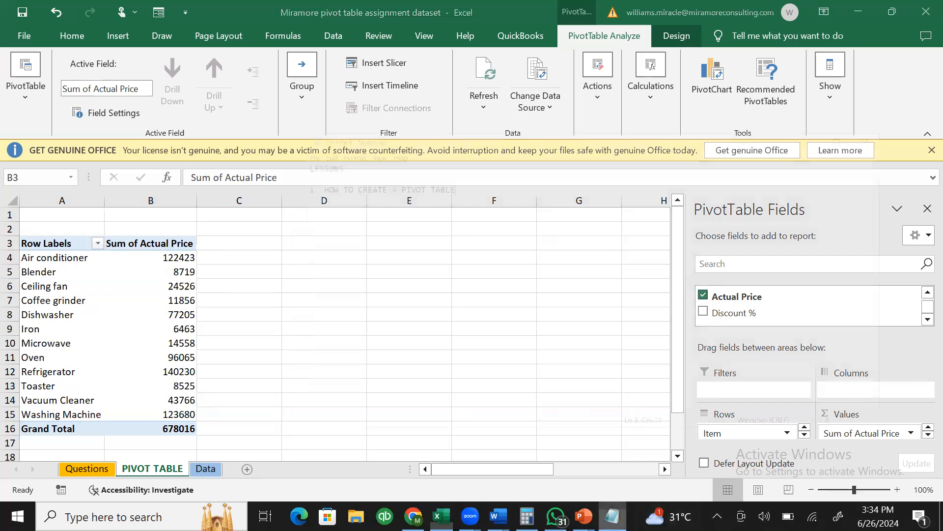
- Note lesson 2 on how data values are computed and lesson 3 'DATA SEGMENTATION USING PIVOT TABLE', then minimize
{"action": "key", "text": "Return"}
{"action": "type", "text": "2"}
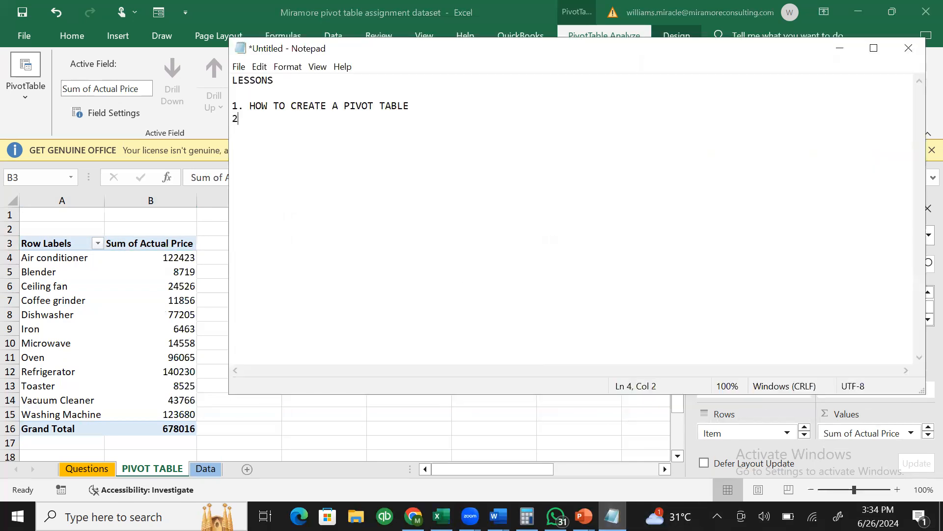
{"action": "type", "text": ". how to make"}
{"action": "key", "text": "BackSpace"}
{"action": "key", "text": "BackSpace"}
{"action": "key", "text": "BackSpace"}
{"action": "key", "text": "BackSpace"}
{"action": "key", "text": "BackSpace"}
{"action": "key", "text": "BackSpace"}
{"action": "key", "text": "BackSpace"}
{"action": "key", "text": "BackSpace"}
{"action": "key", "text": "BackSpace"}
{"action": "key", "text": "BackSpace"}
{"action": "key", "text": "BackSpace"}
{"action": "key", "text": "BackSpace"}
{"action": "type", "text": "HOW TO MAKE ADJUST"}
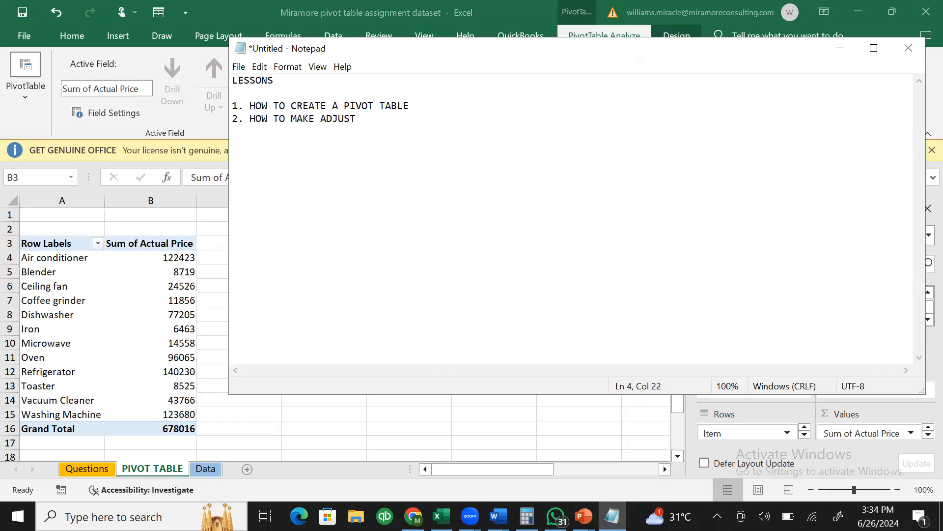
{"action": "type", "text": " THE WAY YOUR DATA VA"}
{"action": "type", "text": "LU"}
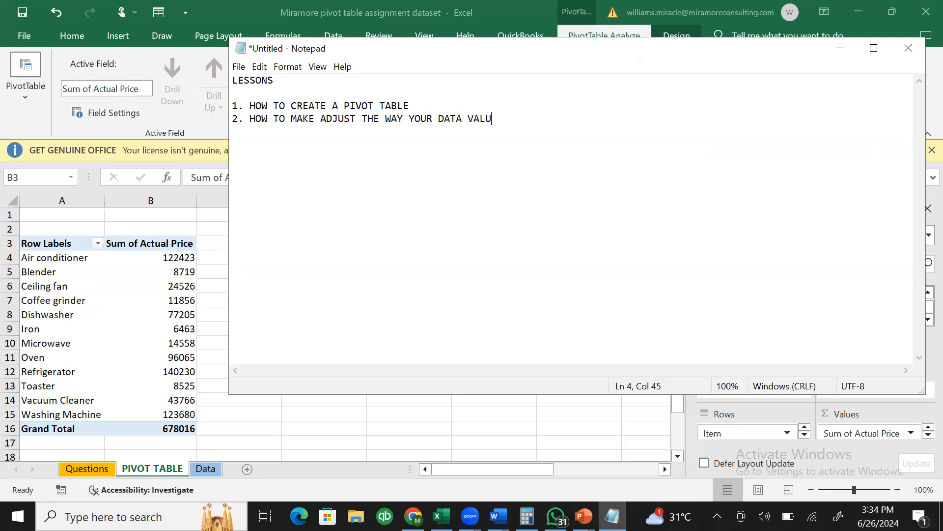
{"action": "type", "text": "ES ARE DISPLAYE"}
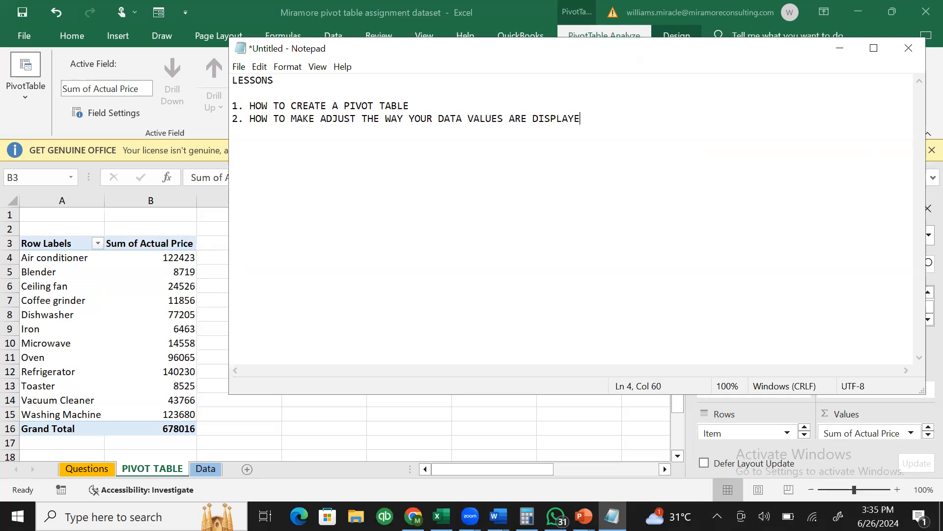
{"action": "type", "text": "D OR COMPUTED OR"}
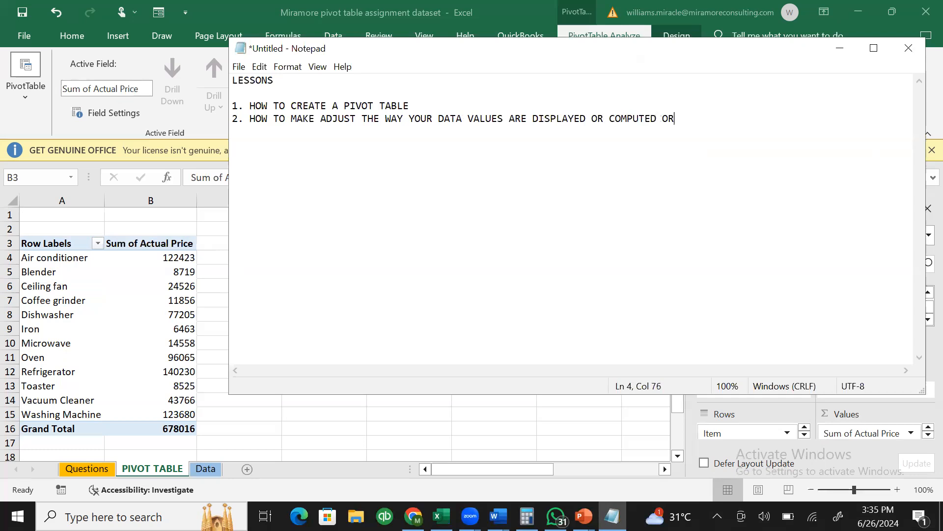
{"action": "type", "text": " CALCULATED"}
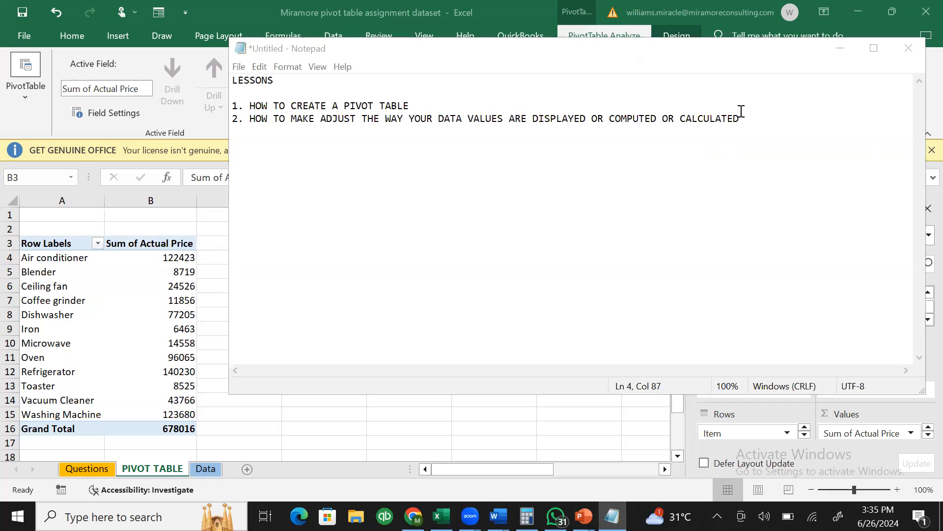
{"action": "key", "text": "Return"}
{"action": "type", "text": "3"}
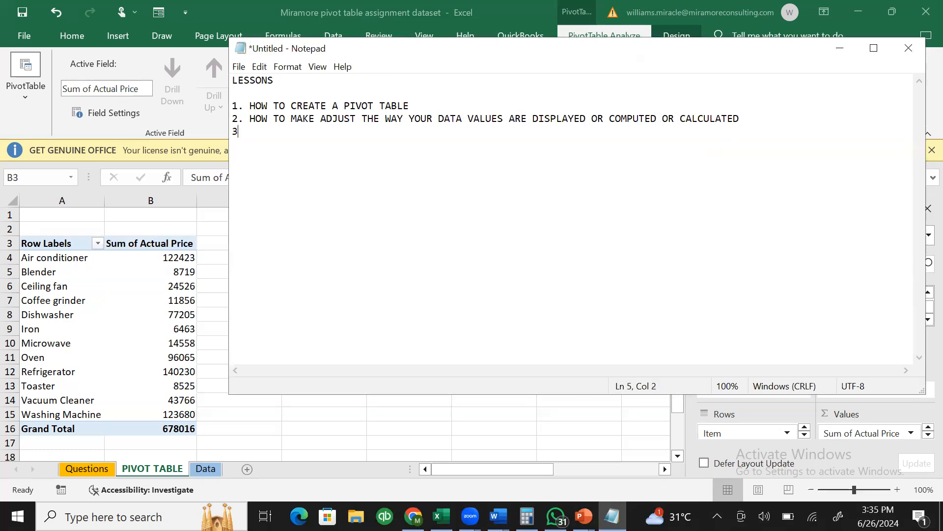
{"action": "type", "text": ". DATA SEGMENTAT"}
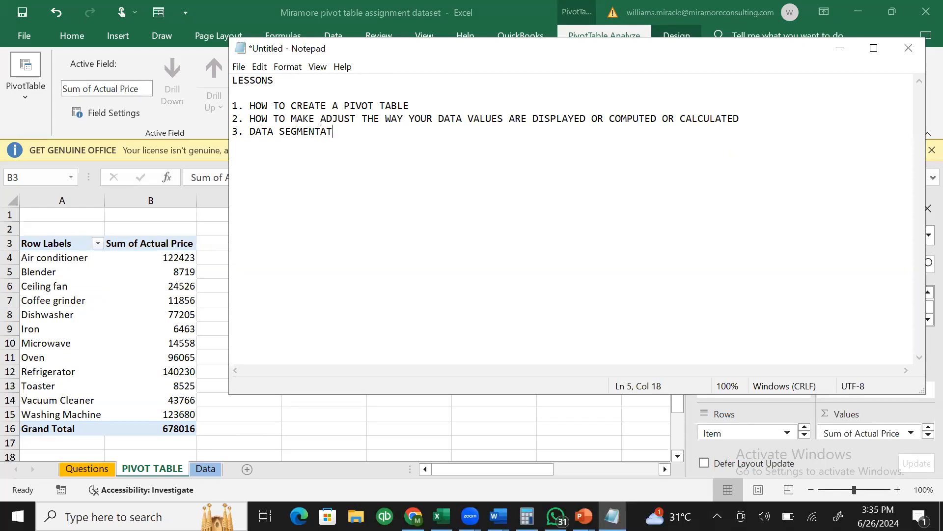
{"action": "type", "text": "ION USING PIVO TTABLE"}
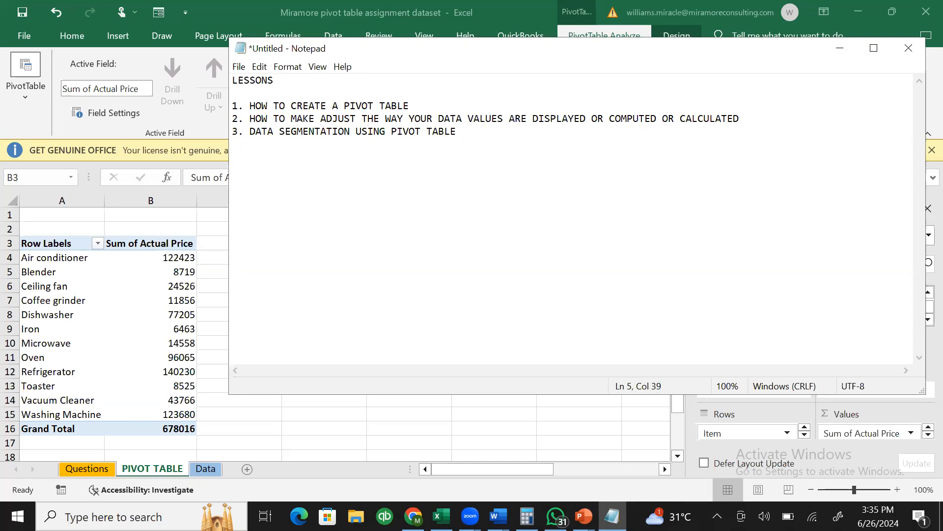
{"action": "left_click", "coordinate": [840, 49]}
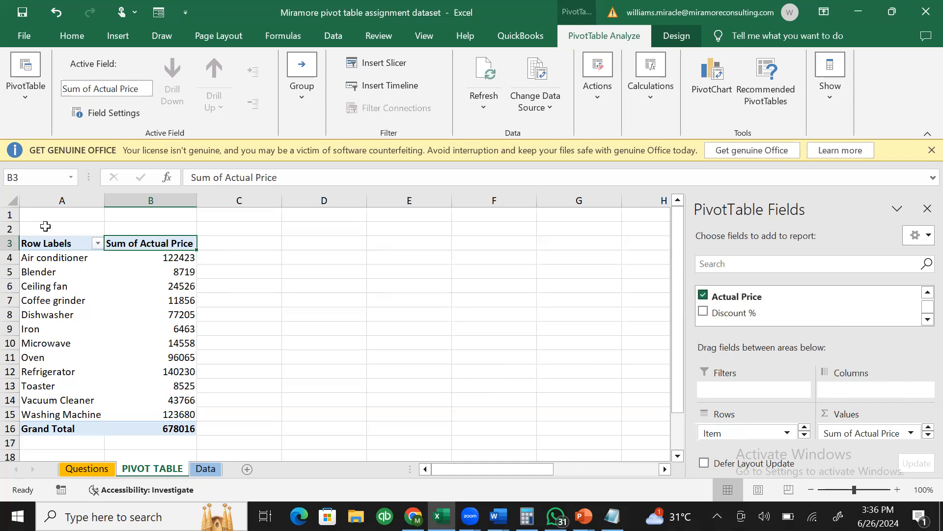
- Replace the Row Labels text in cell A3 with ITEMS
{"action": "left_click", "coordinate": [49, 243]}
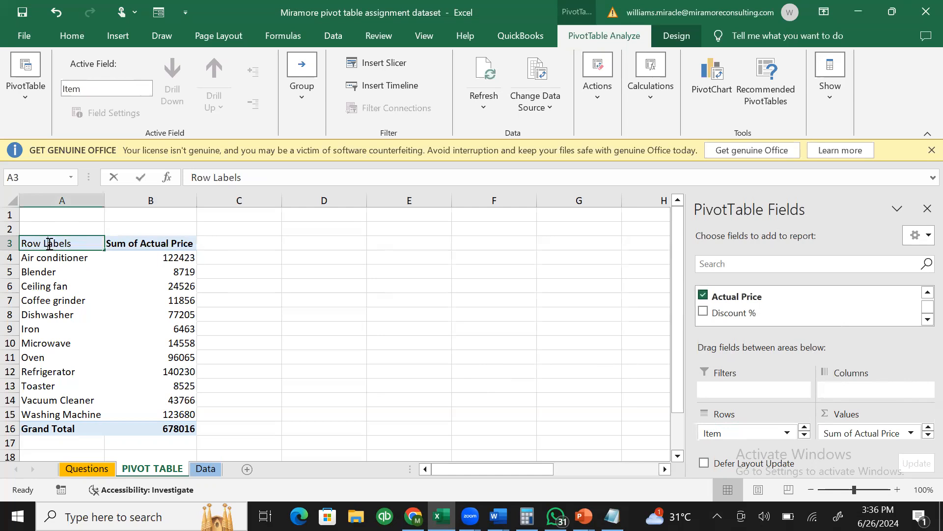
{"action": "double_click", "coordinate": [71, 243]}
{"action": "triple_click", "coordinate": [75, 243]}
{"action": "key", "text": "BackSpace"}
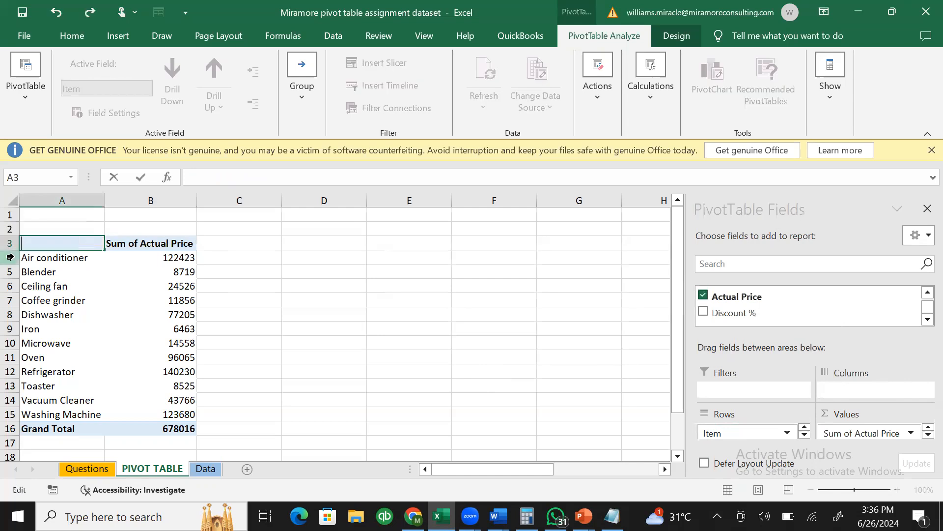
{"action": "type", "text": "ITEMS"}
{"action": "left_click", "coordinate": [177, 256]}
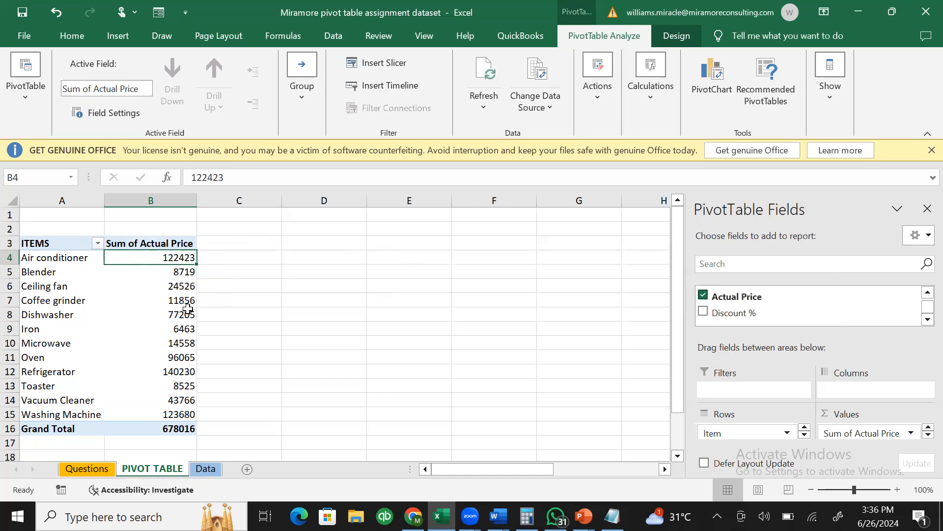
{"action": "mouse_move", "coordinate": [141, 260]}
{"action": "left_click", "coordinate": [923, 294]}
- Place the Country field in the Columns area, spreading sales across countries from Argentina onward
{"action": "left_click", "coordinate": [926, 292]}
{"action": "left_click", "coordinate": [927, 293]}
{"action": "left_click", "coordinate": [927, 293]}
{"action": "left_click", "coordinate": [927, 319]}
{"action": "left_click", "coordinate": [927, 319]}
{"action": "left_click", "coordinate": [927, 320]}
{"action": "left_click", "coordinate": [924, 294]}
{"action": "left_click", "coordinate": [924, 293]}
{"action": "left_click", "coordinate": [924, 294]}
{"action": "left_click", "coordinate": [927, 293]}
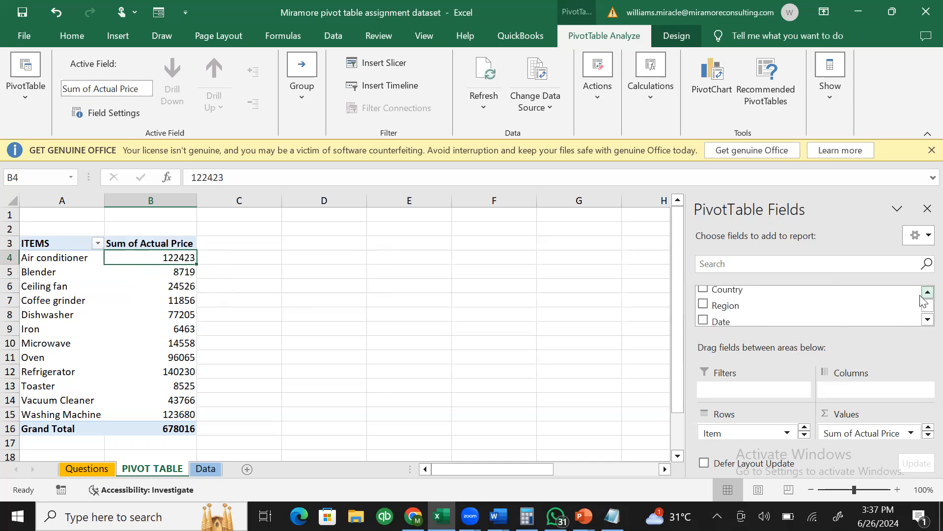
{"action": "left_click", "coordinate": [927, 293]}
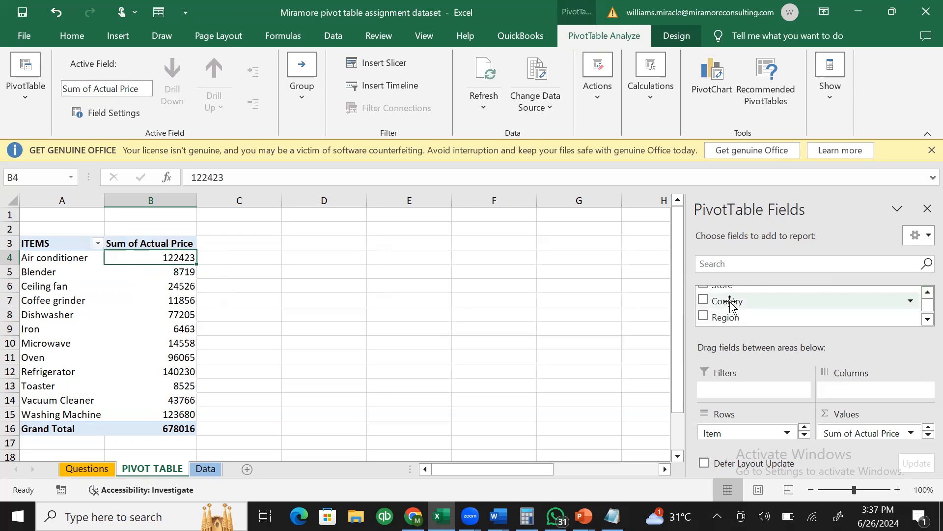
{"action": "left_click_drag", "start_coordinate": [730, 303], "coordinate": [841, 393]}
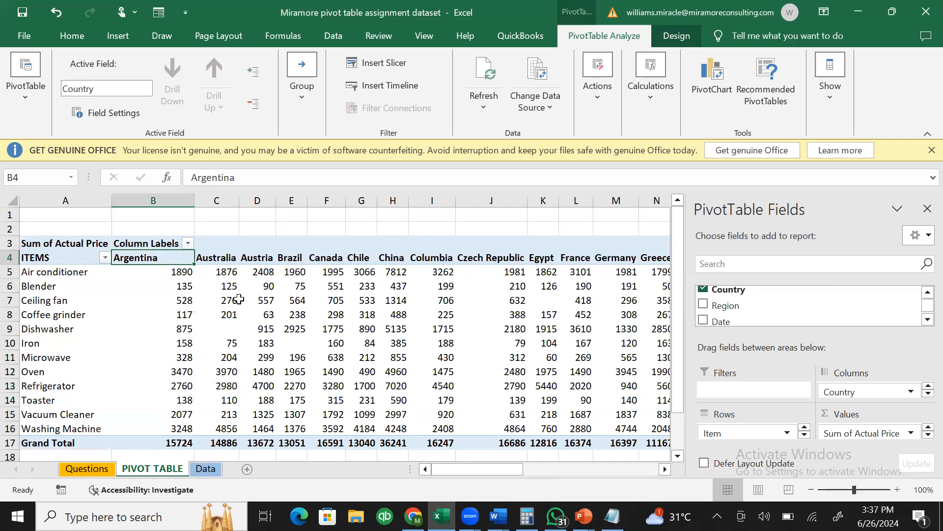
- Review the country breakdown across the sheet, then bring the Notepad lessons back to the front
{"action": "mouse_move", "coordinate": [184, 272]}
{"action": "mouse_move", "coordinate": [218, 275]}
{"action": "left_click_drag", "start_coordinate": [484, 468], "coordinate": [314, 442]}
{"action": "mouse_move", "coordinate": [143, 275]}
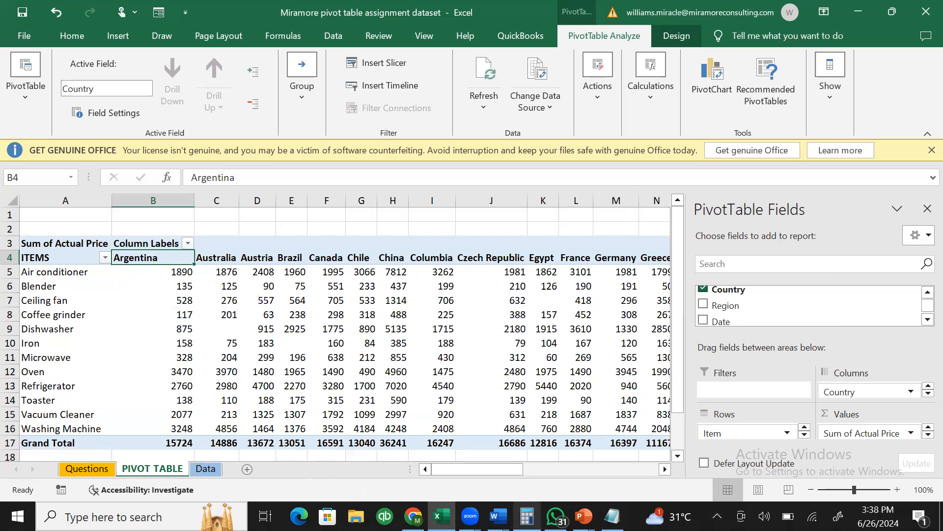
{"action": "left_click", "coordinate": [613, 516]}
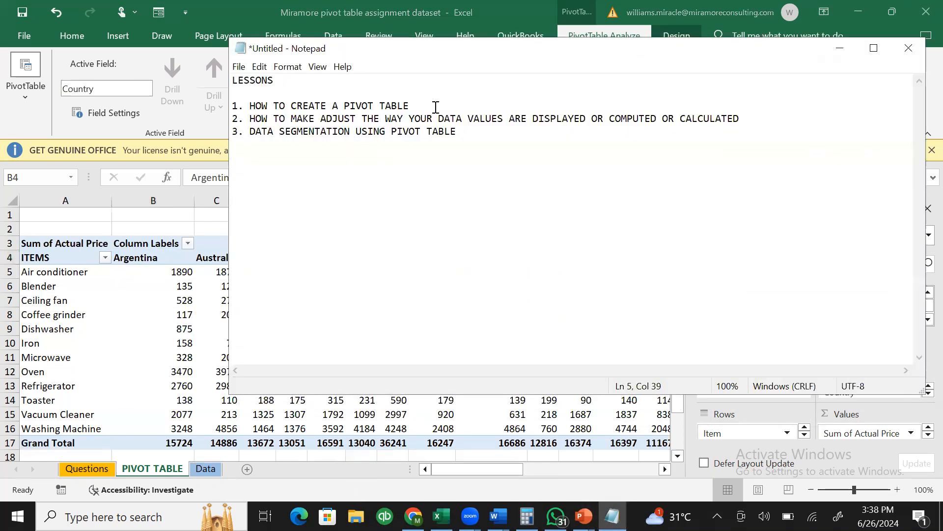
{"action": "left_click", "coordinate": [840, 48]}
{"action": "mouse_move", "coordinate": [339, 293]}
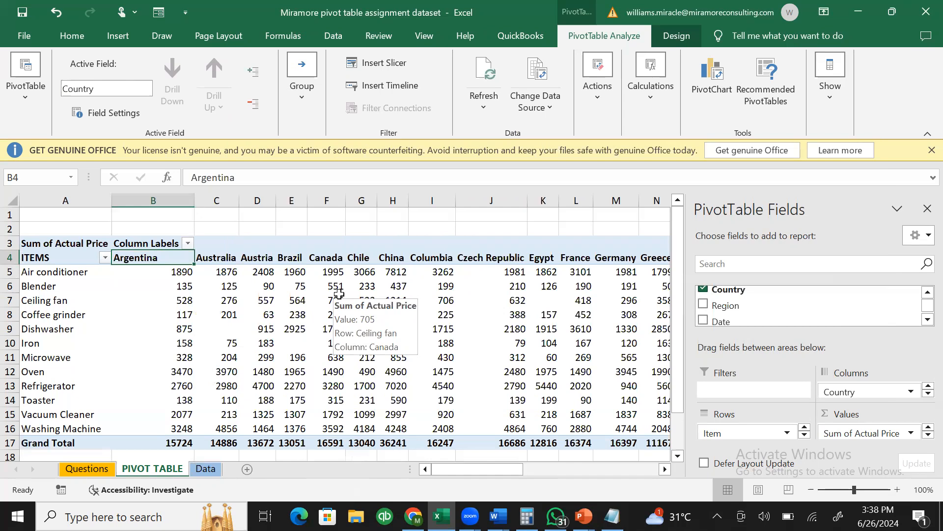
{"action": "mouse_move", "coordinate": [440, 375]}
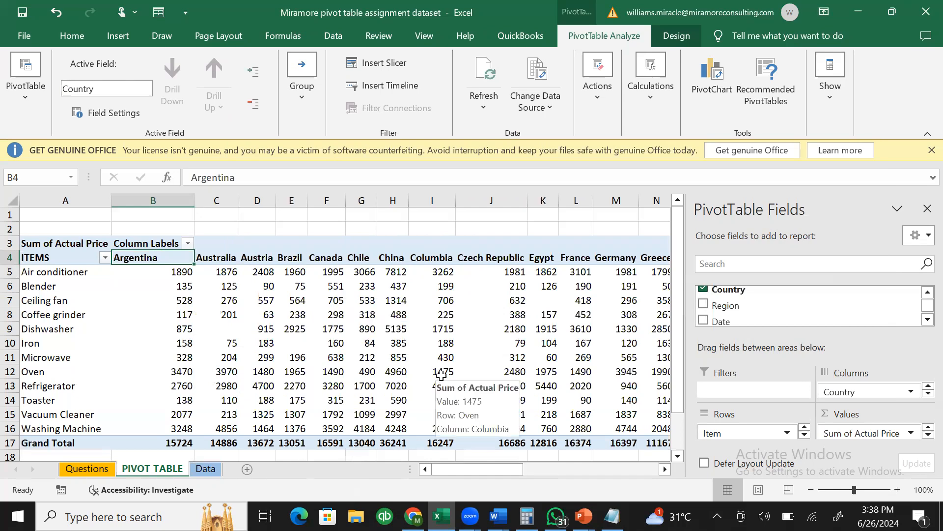
{"action": "mouse_move", "coordinate": [243, 369]}
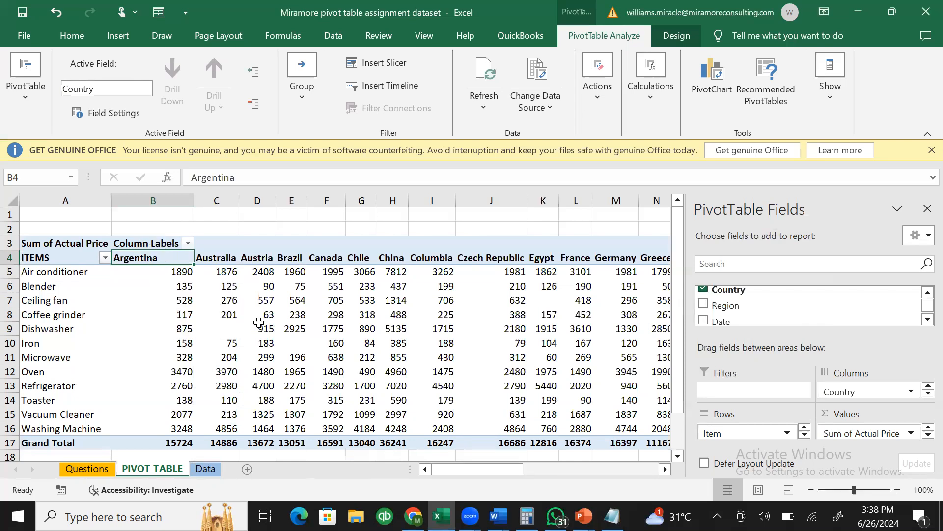
- Replace the Column Labels text in B3 with SALES above the country columns
{"action": "mouse_move", "coordinate": [222, 299]}
{"action": "double_click", "coordinate": [140, 240]}
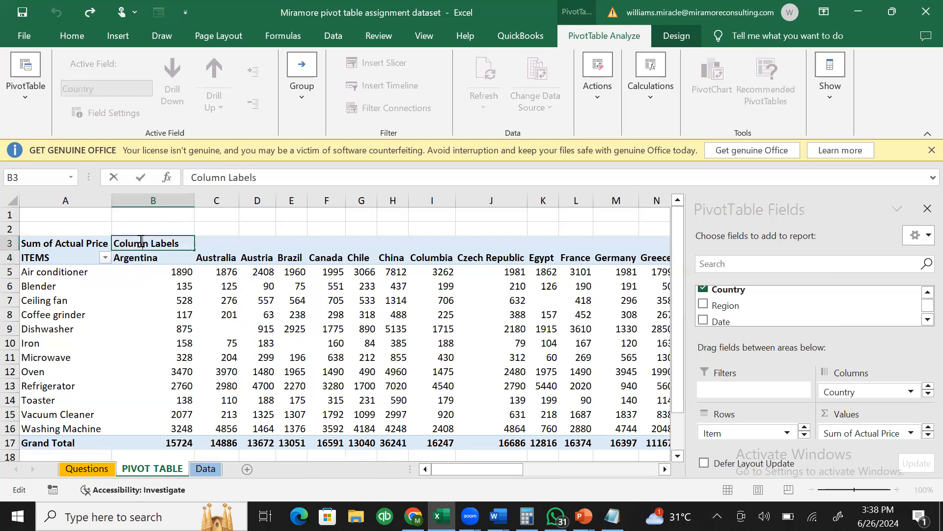
{"action": "left_click_drag", "start_coordinate": [28, 239], "coordinate": [26, 239]}
{"action": "type", "text": "SALES"}
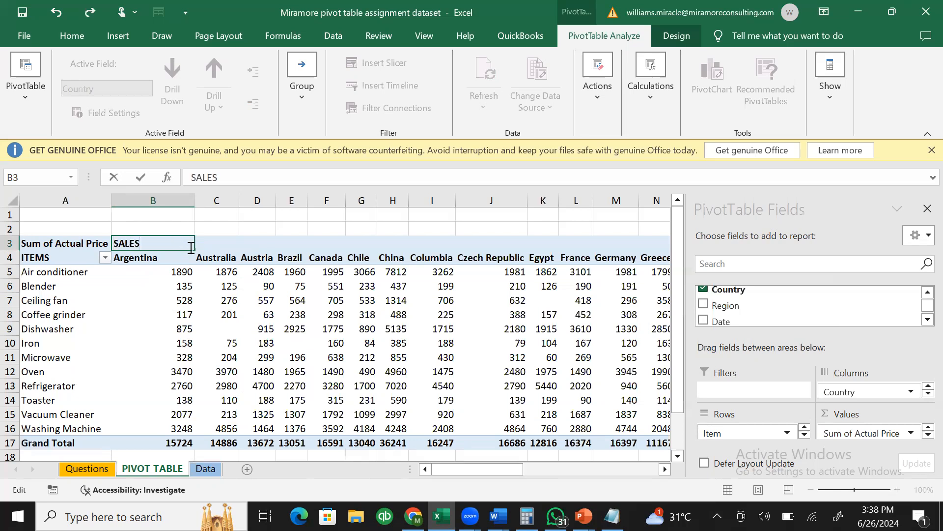
{"action": "left_click", "coordinate": [171, 260]}
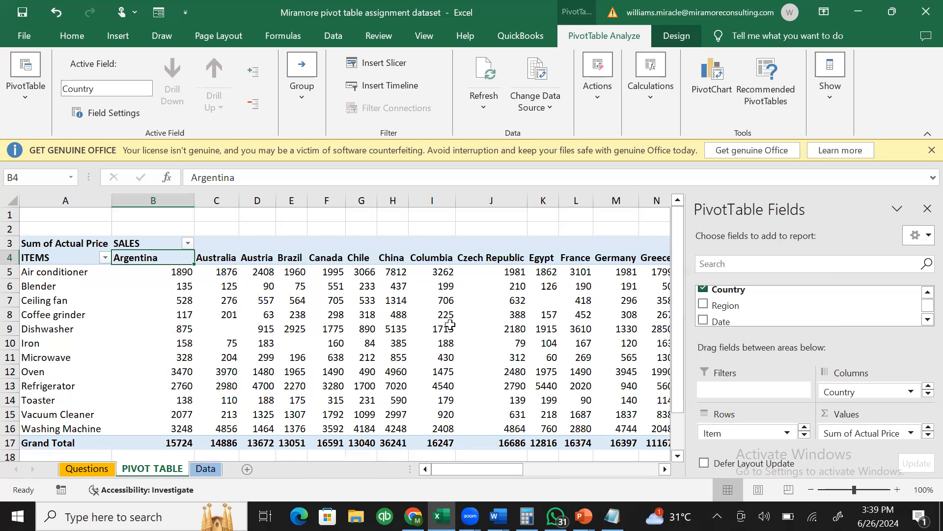
{"action": "mouse_move", "coordinate": [414, 349]}
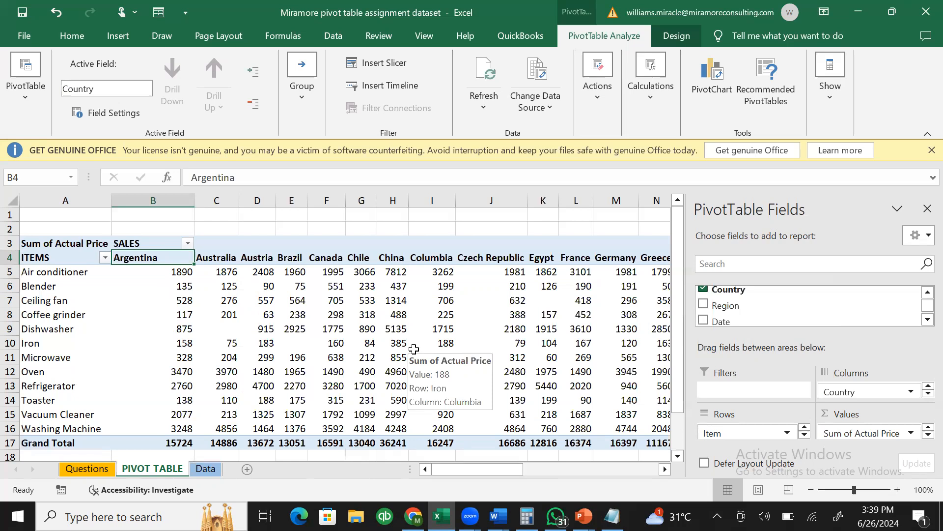
{"action": "left_click", "coordinate": [927, 292]}
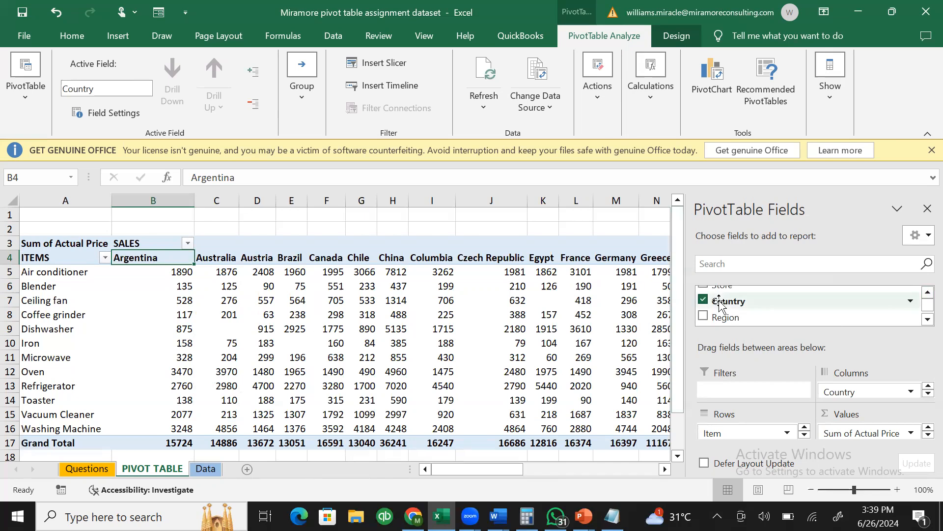
- Pick up the Country field and drop it back, leaving the pivot layout unchanged
{"action": "left_click_drag", "start_coordinate": [720, 302], "coordinate": [801, 348]}
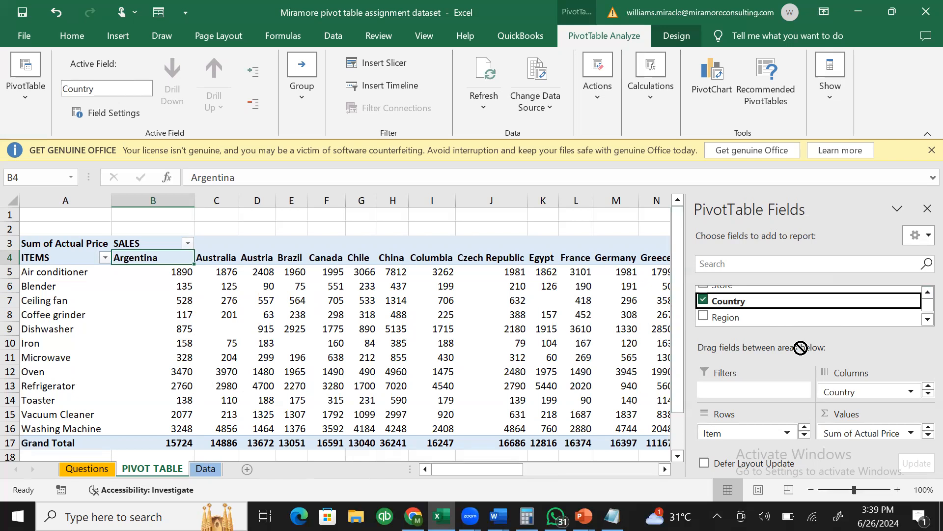
{"action": "left_click_drag", "start_coordinate": [801, 347], "coordinate": [745, 313]}
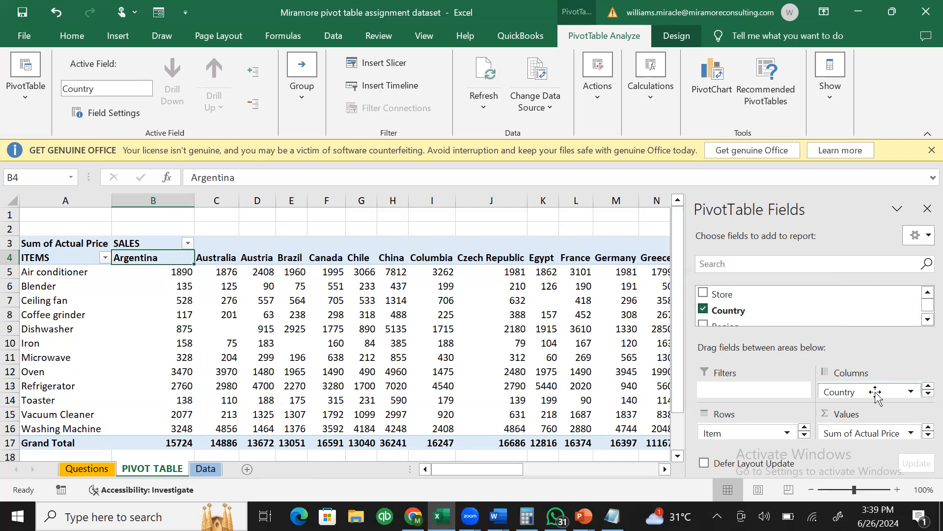
{"action": "left_click", "coordinate": [923, 320]}
{"action": "left_click", "coordinate": [927, 320]}
{"action": "left_click", "coordinate": [927, 320]}
{"action": "left_click", "coordinate": [928, 320]}
{"action": "left_click", "coordinate": [928, 320]}
{"action": "left_click", "coordinate": [927, 320]}
{"action": "left_click", "coordinate": [927, 320]}
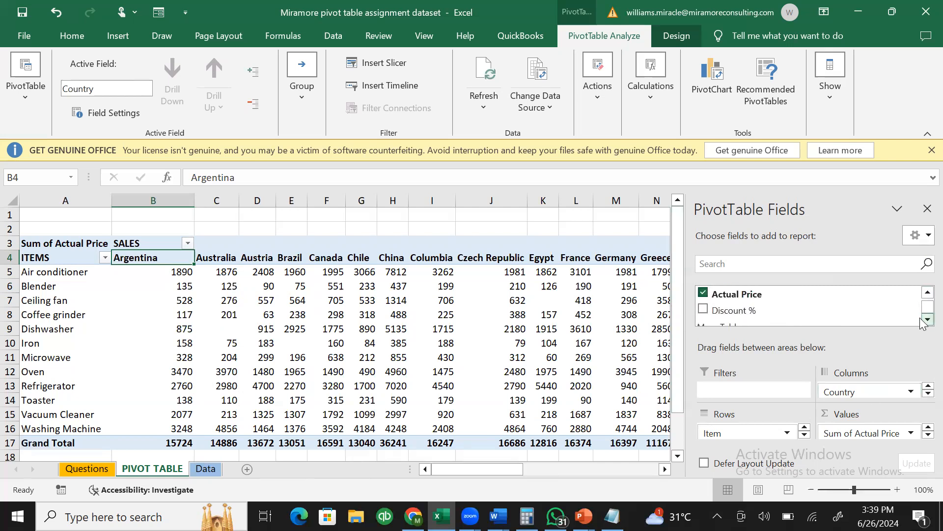
- Add Actual Price to Values a second time and order Sum of Actual Price before Sum of Actual Price2
{"action": "left_click_drag", "start_coordinate": [742, 294], "coordinate": [862, 432]}
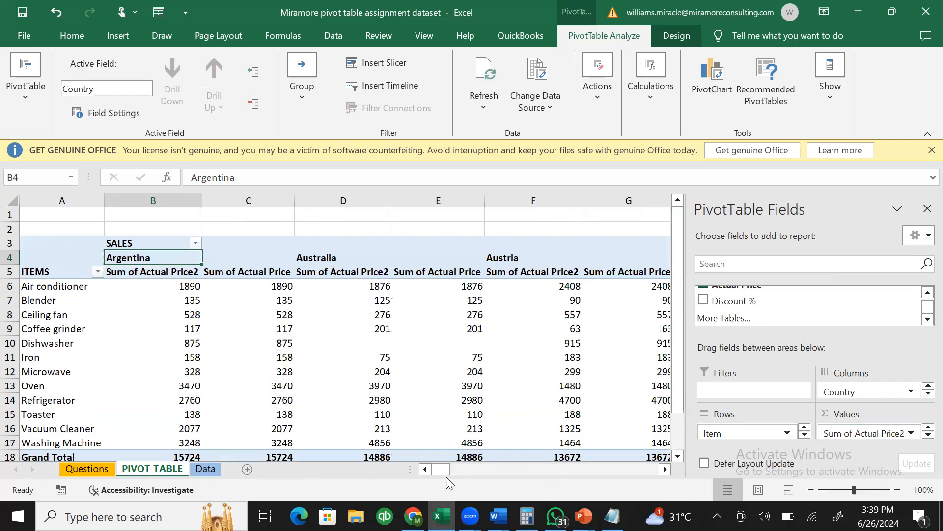
{"action": "mouse_move", "coordinate": [437, 471]}
{"action": "left_mouse_down"}
{"action": "mouse_move", "coordinate": [477, 472]}
{"action": "mouse_move", "coordinate": [421, 466]}
{"action": "left_mouse_up"}
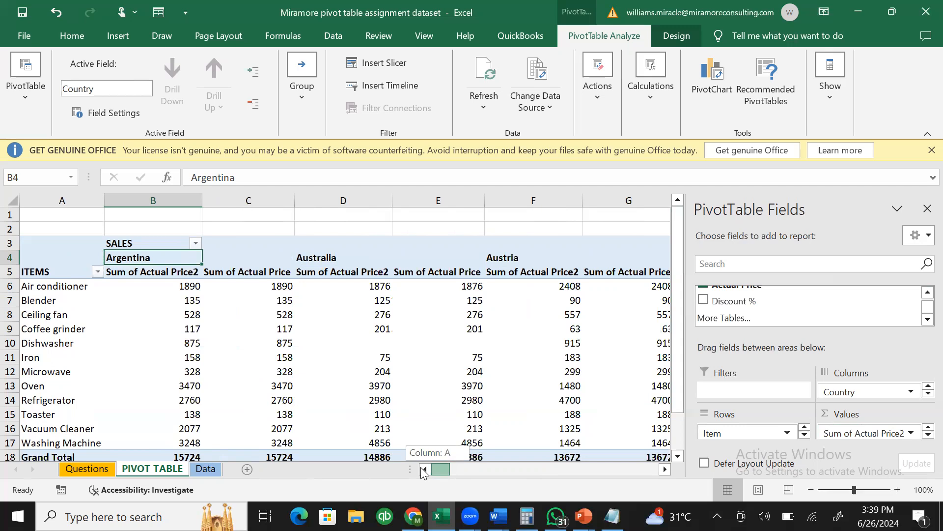
{"action": "left_click_drag", "start_coordinate": [423, 472], "coordinate": [423, 472]}
{"action": "left_click", "coordinate": [924, 435]}
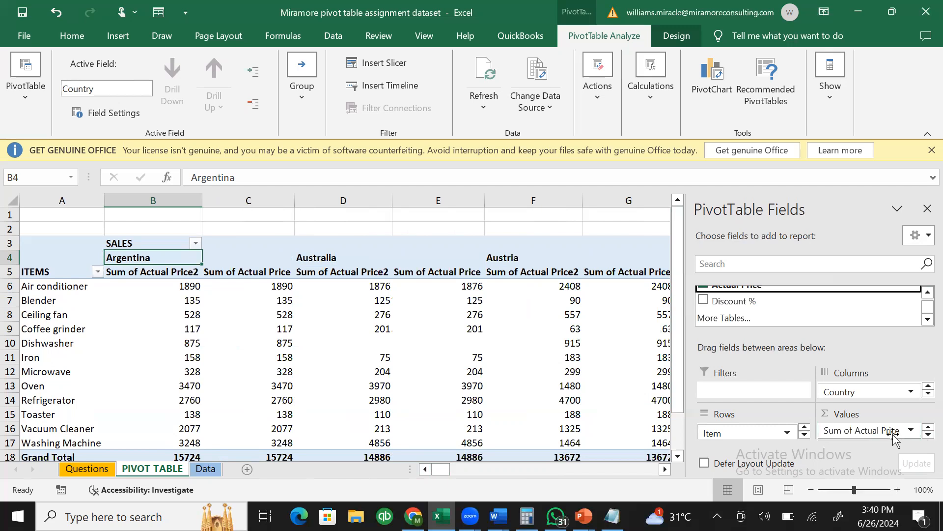
{"action": "mouse_move", "coordinate": [894, 434]}
{"action": "left_mouse_down"}
{"action": "mouse_move", "coordinate": [880, 422]}
{"action": "mouse_move", "coordinate": [898, 436]}
{"action": "left_mouse_up"}
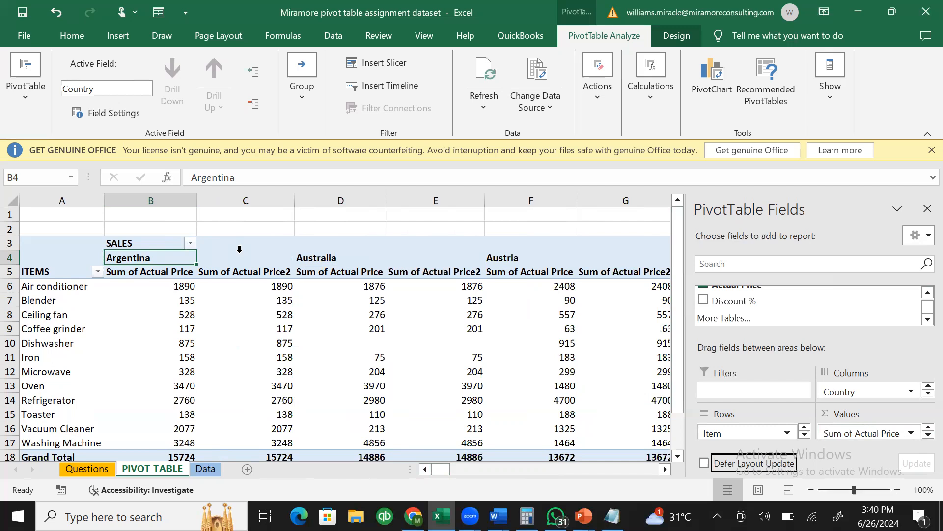
{"action": "left_click", "coordinate": [183, 285]}
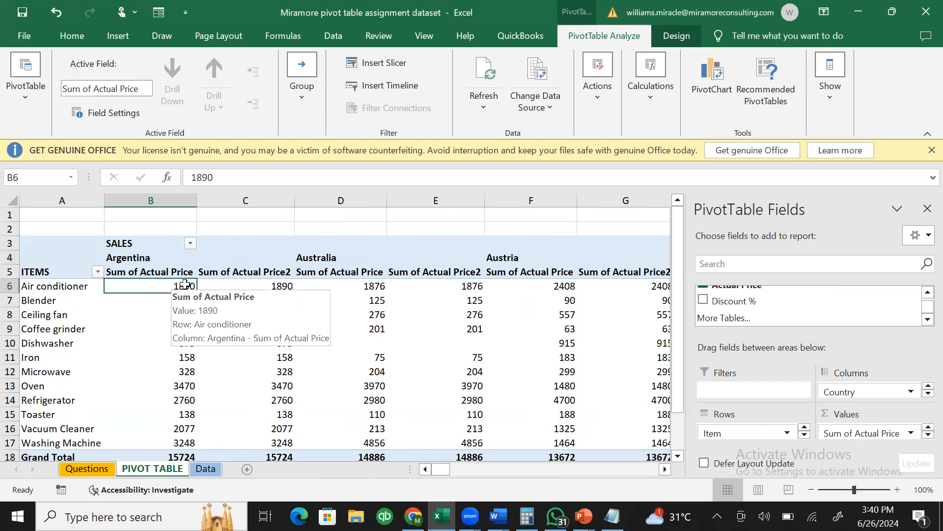
- Cancel the Show Detail prompt from C4 and bring up the Sum of Actual Price2 header's context menu
{"action": "left_click", "coordinate": [239, 274]}
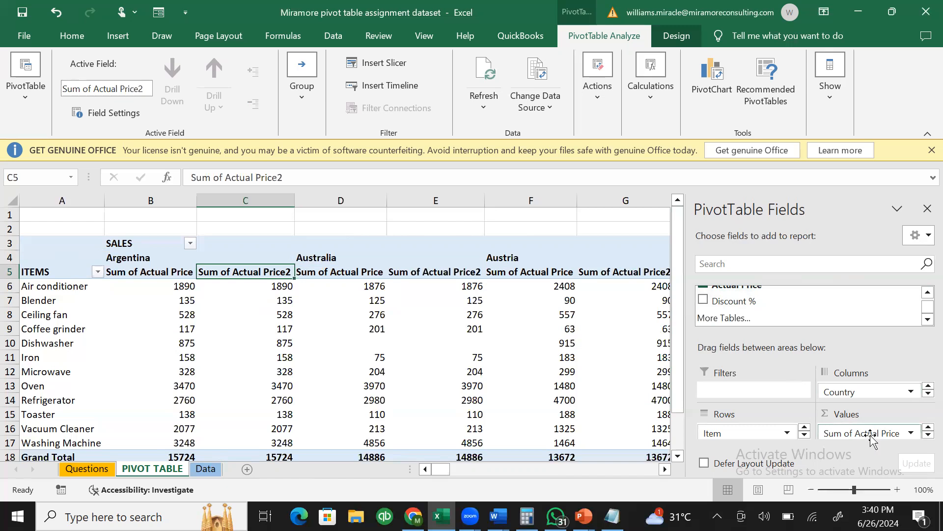
{"action": "left_click", "coordinate": [924, 435]}
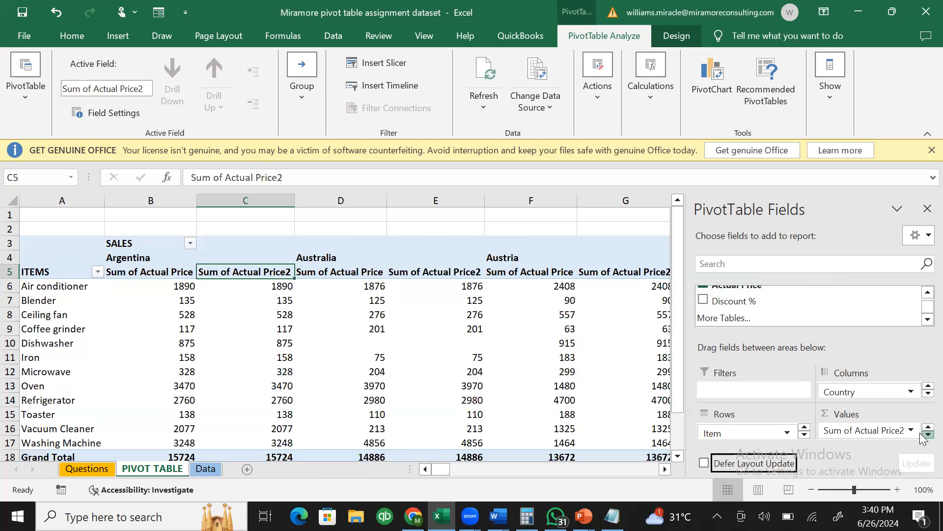
{"action": "left_click", "coordinate": [922, 427]}
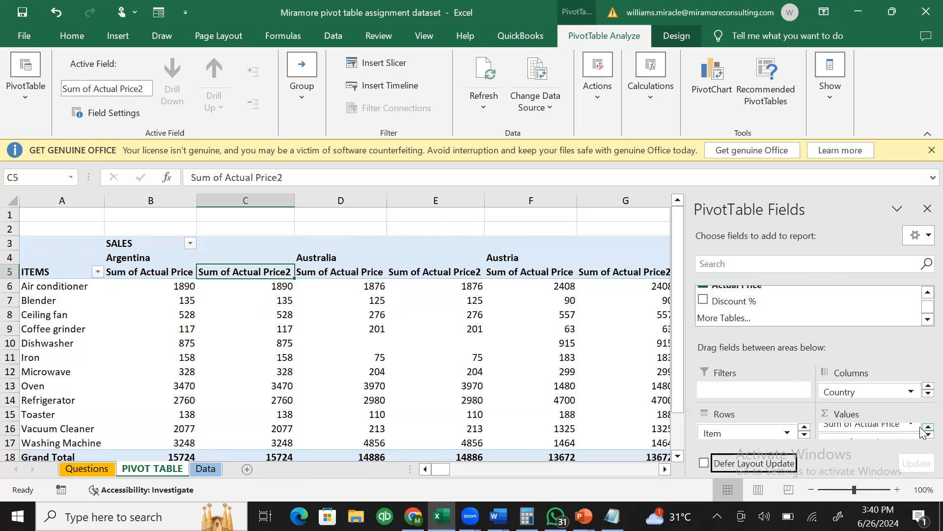
{"action": "left_click", "coordinate": [922, 435]}
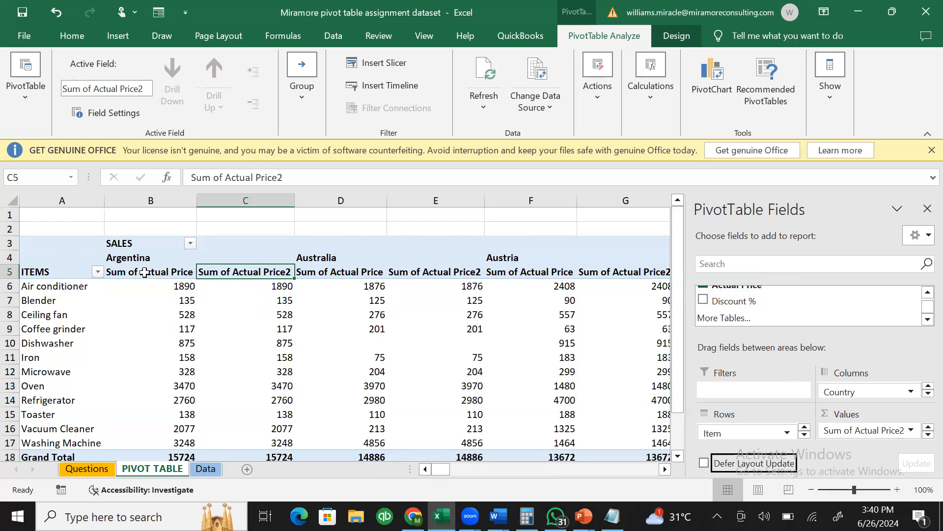
{"action": "left_click", "coordinate": [245, 251]}
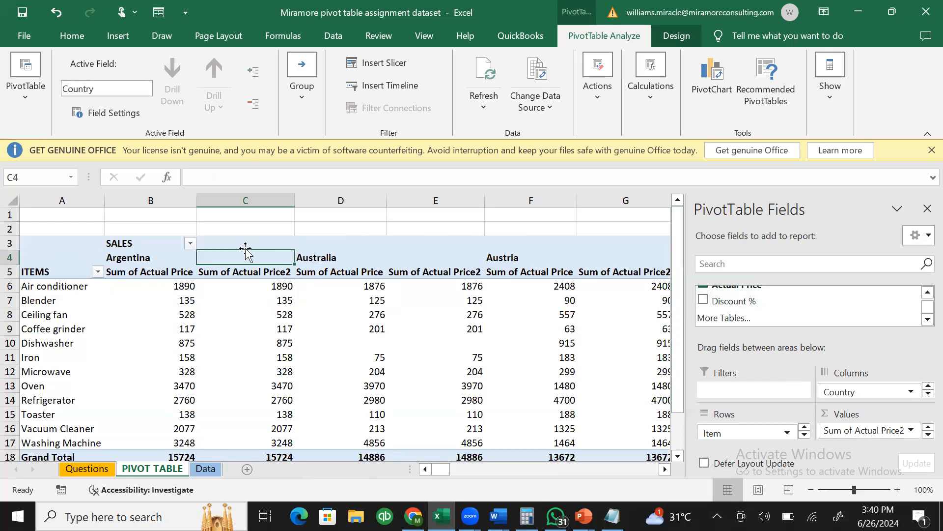
{"action": "double_click", "coordinate": [247, 256]}
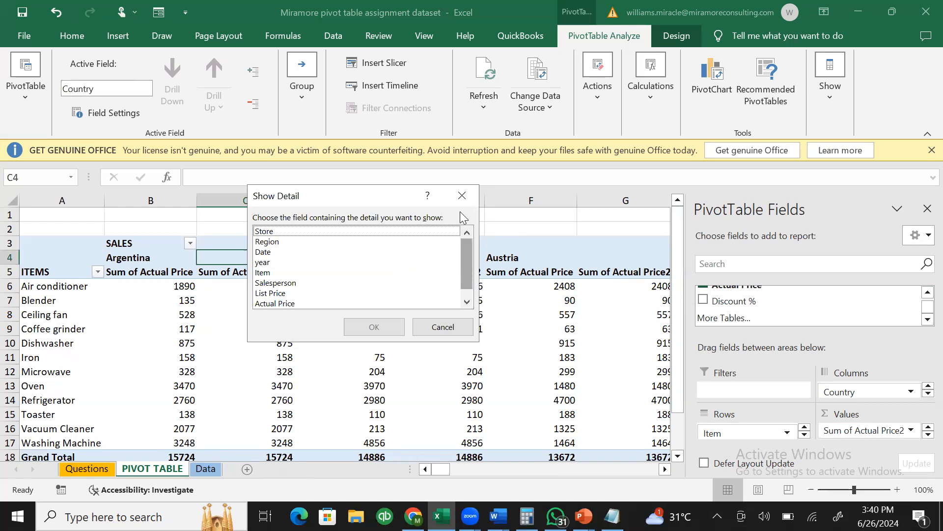
{"action": "key", "text": "Escape"}
{"action": "left_click", "coordinate": [227, 271]}
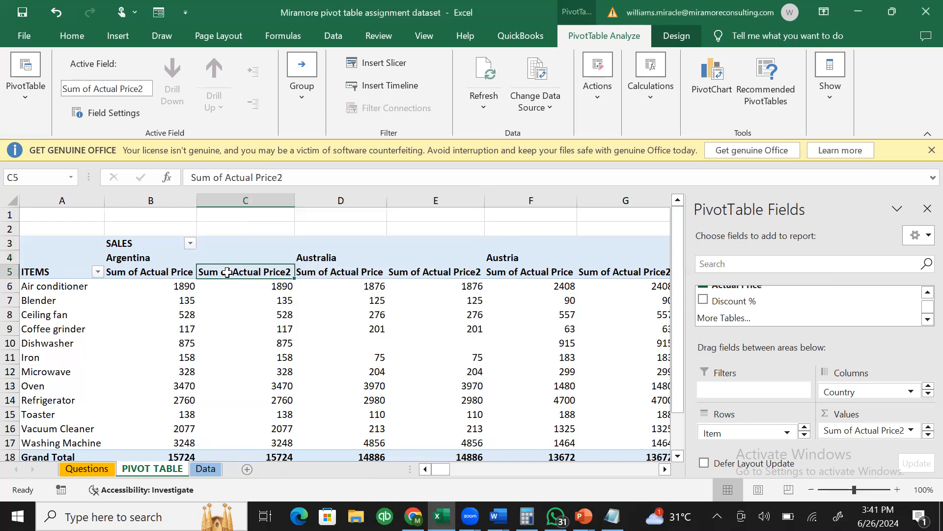
{"action": "right_click", "coordinate": [227, 271]}
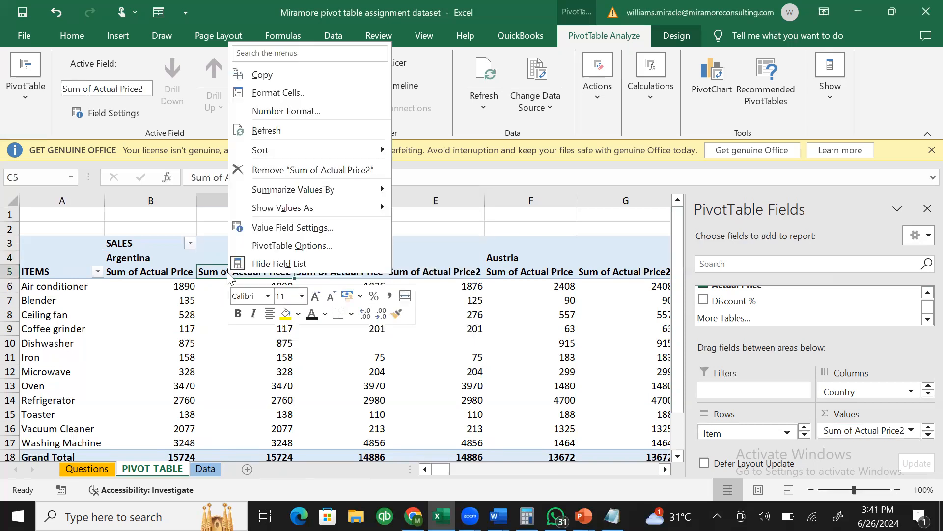
- Open and cancel the Value Field Settings for Sum of Actual Price2 several times
{"action": "left_click", "coordinate": [227, 272]}
{"action": "right_click", "coordinate": [227, 272]}
{"action": "left_click", "coordinate": [281, 227]}
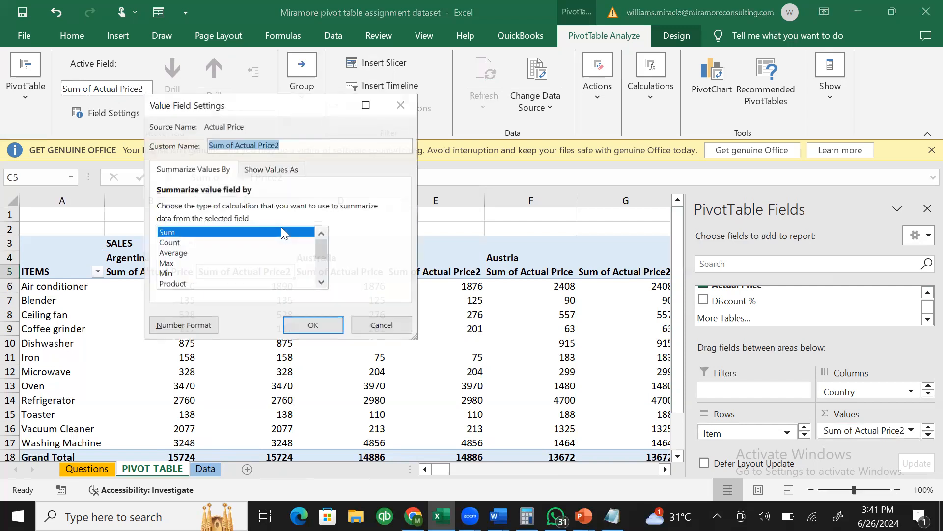
{"action": "left_click", "coordinate": [400, 106]}
{"action": "double_click", "coordinate": [254, 274]}
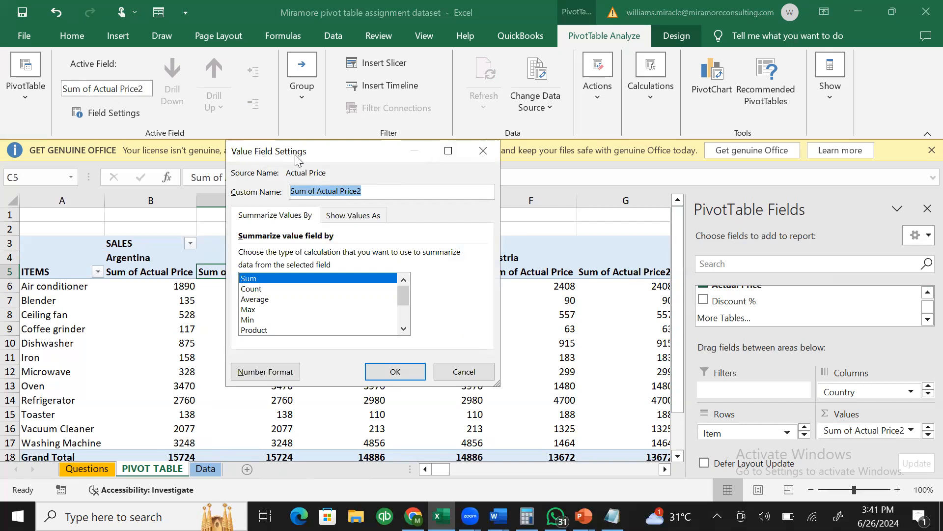
{"action": "left_click", "coordinate": [494, 149]}
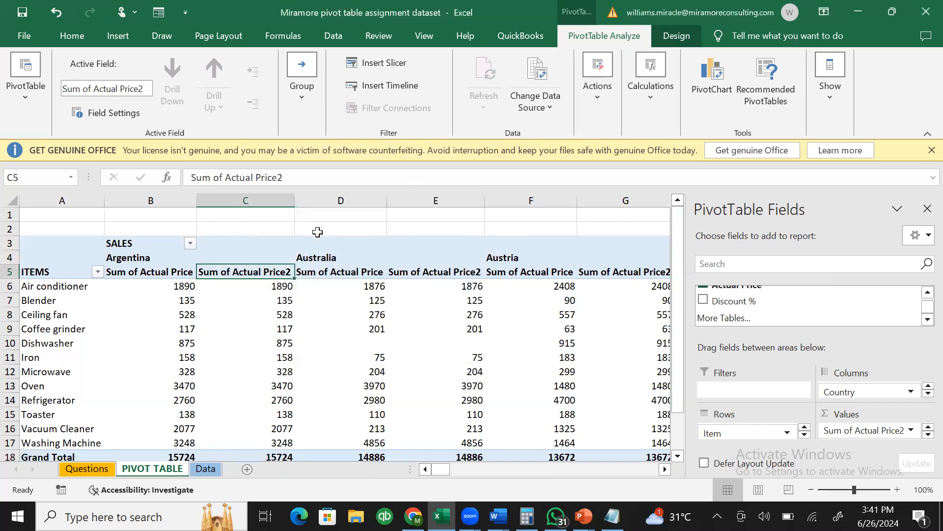
{"action": "right_click", "coordinate": [267, 274]}
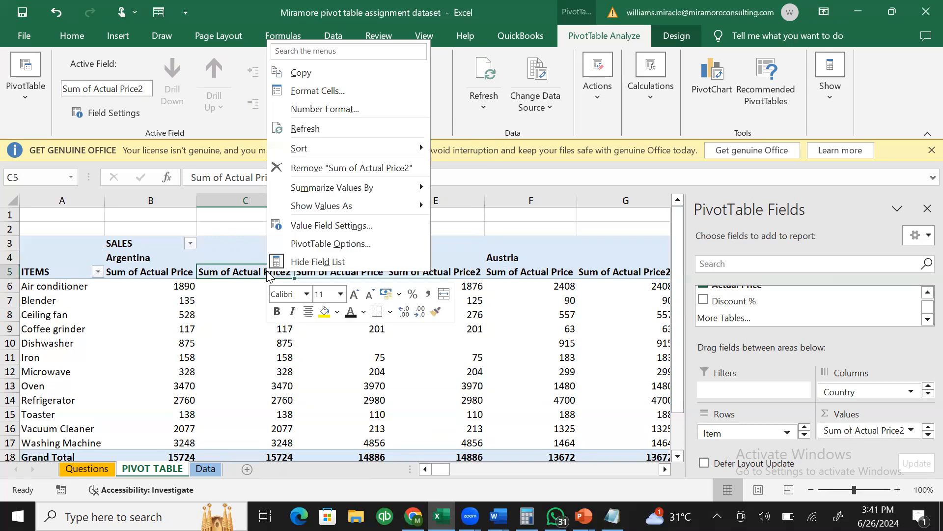
{"action": "left_click", "coordinate": [318, 226]}
{"action": "left_click", "coordinate": [398, 319]}
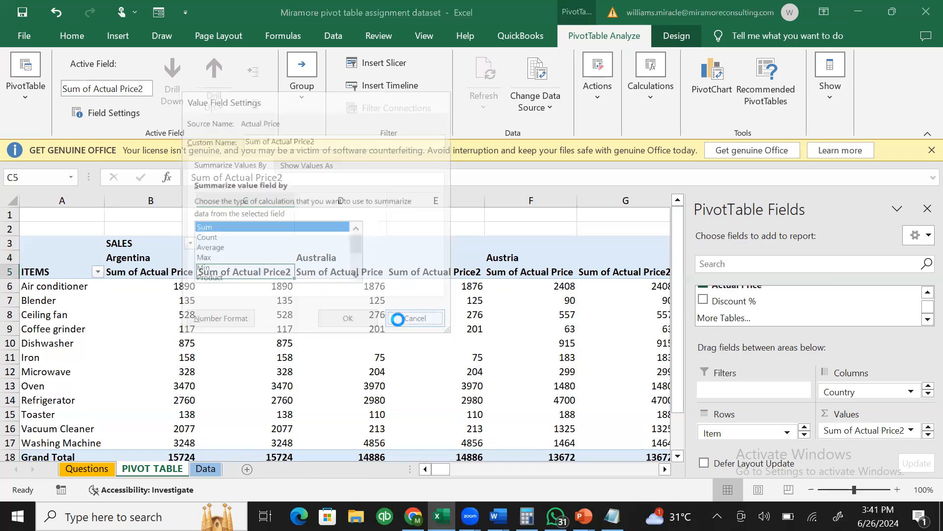
- Summarize Sum of Actual Price2 as Count, giving Argentina a count of 54
{"action": "right_click", "coordinate": [225, 275]}
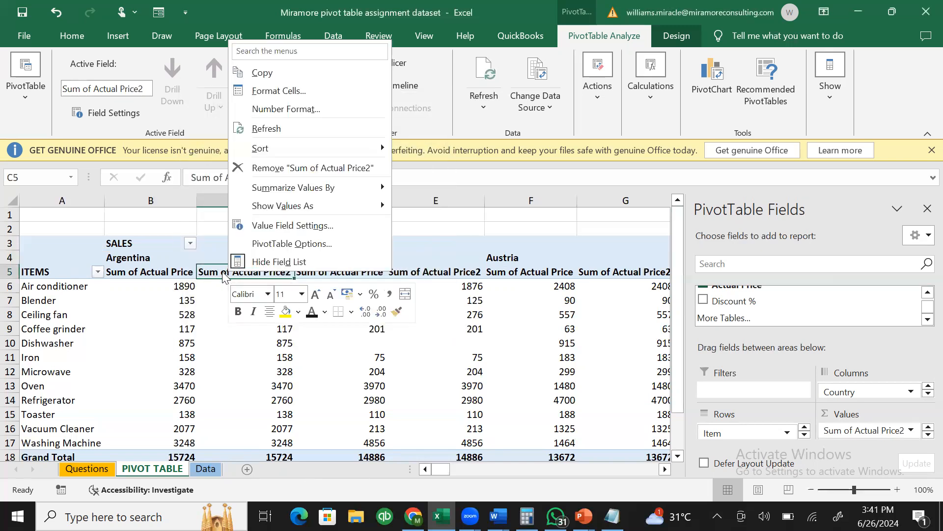
{"action": "left_click", "coordinate": [222, 271]}
{"action": "double_click", "coordinate": [222, 272]}
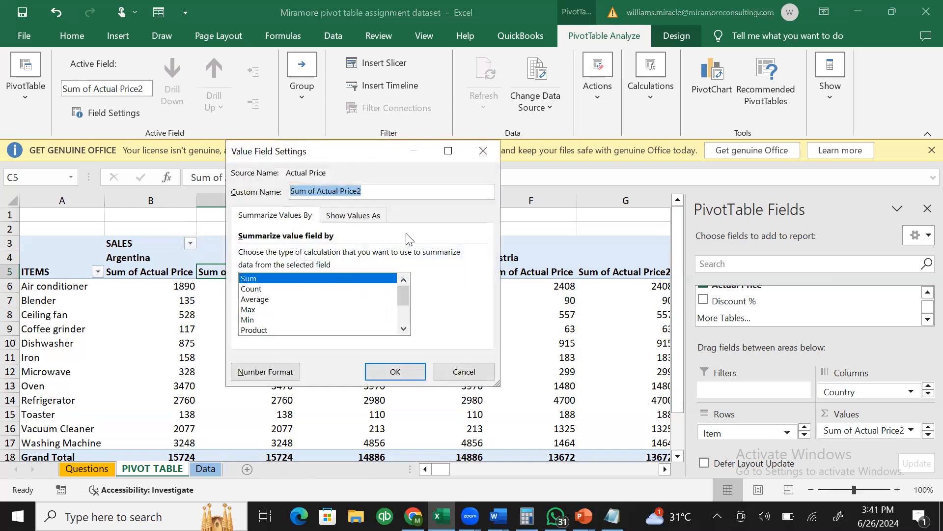
{"action": "left_click", "coordinate": [294, 288]}
- Summarize the second value as Count and fill Argentina's columns B:C yellow
{"action": "left_click", "coordinate": [406, 370]}
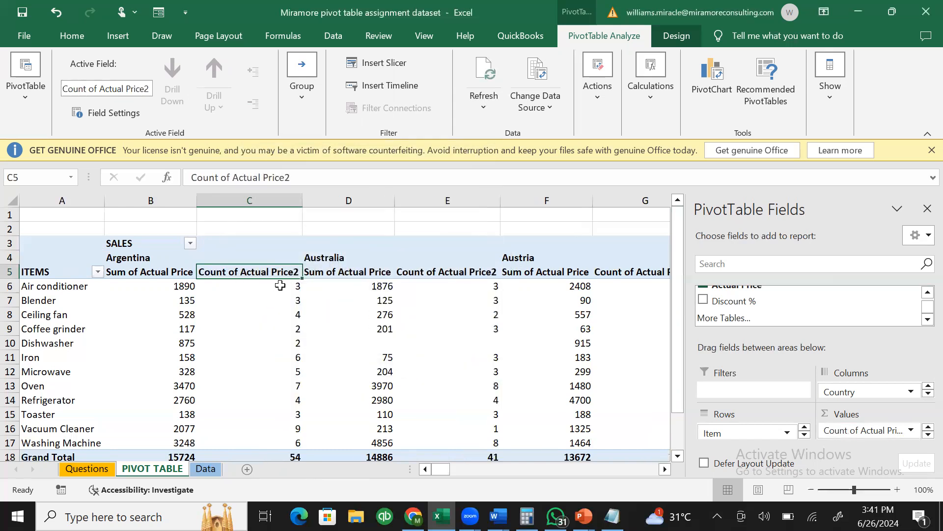
{"action": "left_click_drag", "start_coordinate": [140, 199], "coordinate": [226, 194]}
{"action": "left_click", "coordinate": [89, 40]}
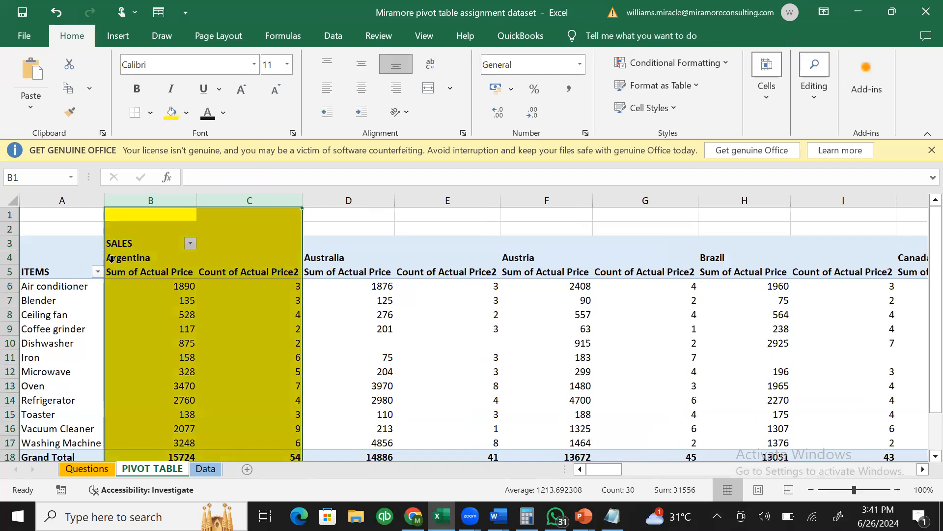
{"action": "left_click", "coordinate": [273, 254]}
- Rename the value headers to TOTAL QTY SOLD in C5 and TOTAL SALES in B5
{"action": "left_click", "coordinate": [241, 274]}
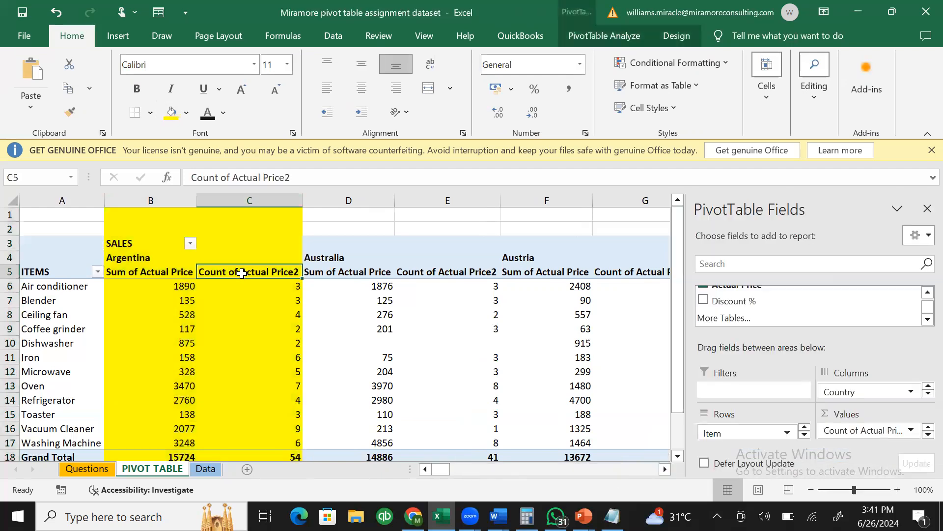
{"action": "type", "text": "TOTAL SOLD"}
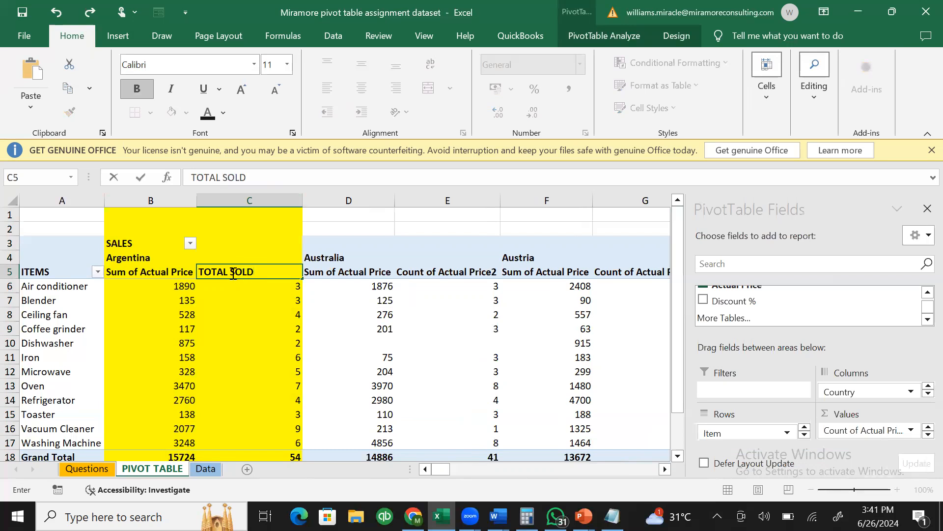
{"action": "left_click", "coordinate": [229, 274]}
{"action": "type", "text": "W"}
{"action": "key", "text": "BackSpace"}
{"action": "type", "text": "QTY"}
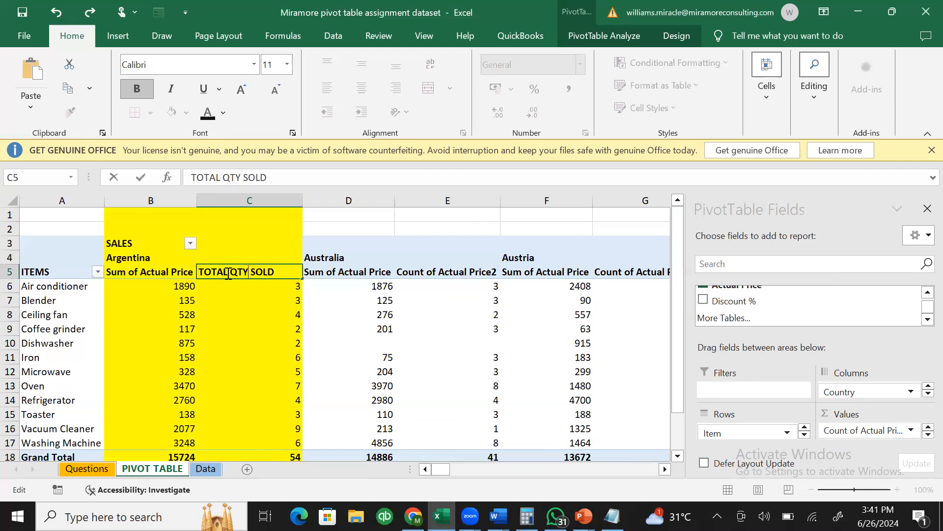
{"action": "left_click", "coordinate": [187, 270]}
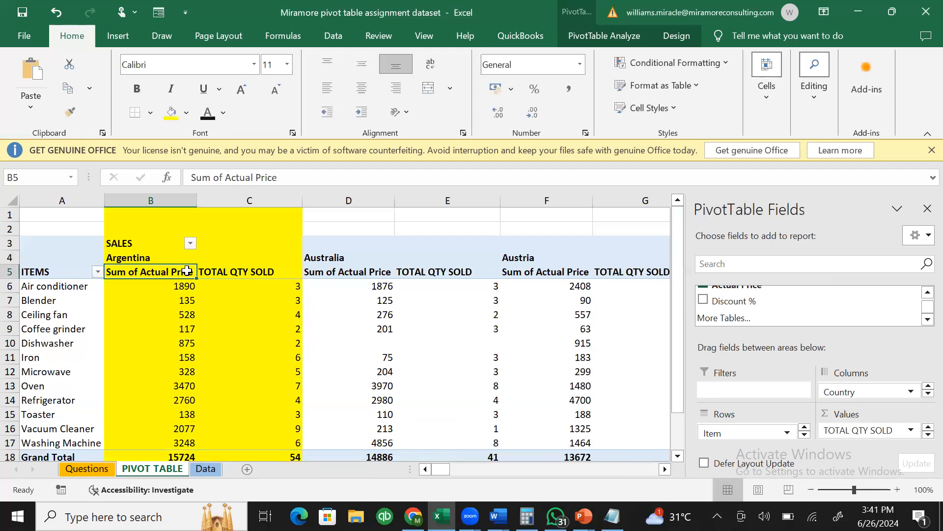
{"action": "type", "text": "TOTAL SA"}
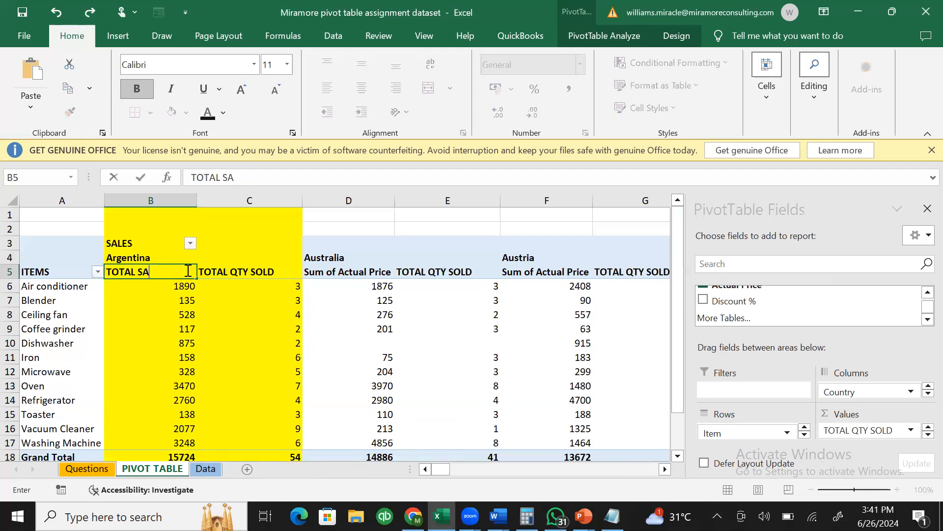
{"action": "type", "text": "LES"}
{"action": "left_click", "coordinate": [261, 298]}
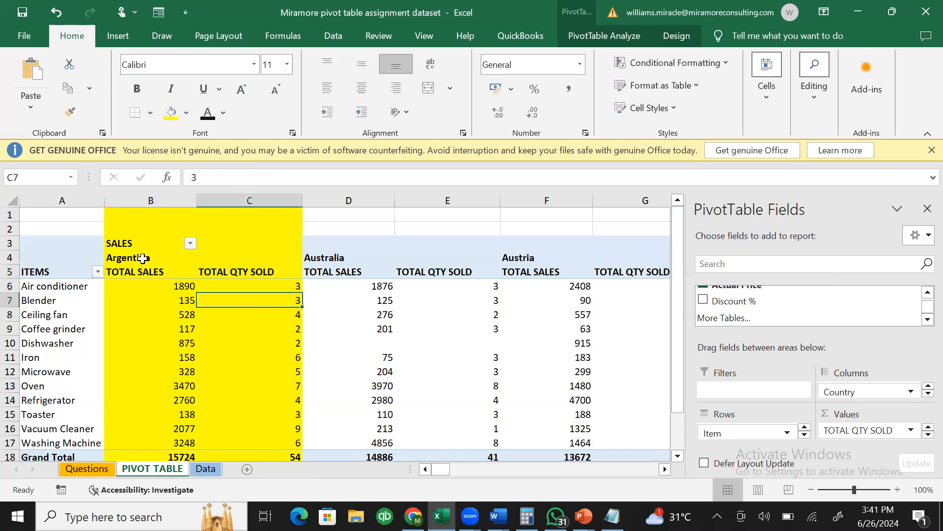
{"action": "left_click_drag", "start_coordinate": [143, 258], "coordinate": [229, 260]}
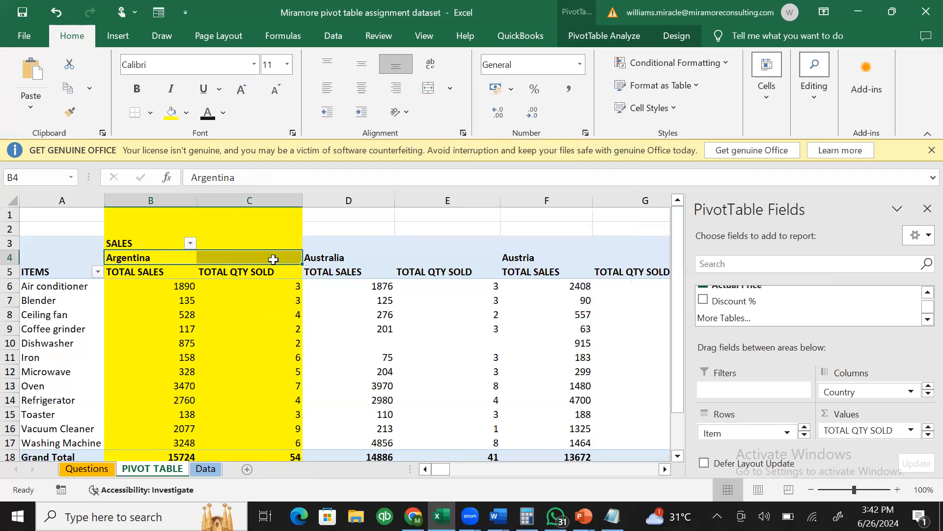
{"action": "left_click", "coordinate": [174, 272]}
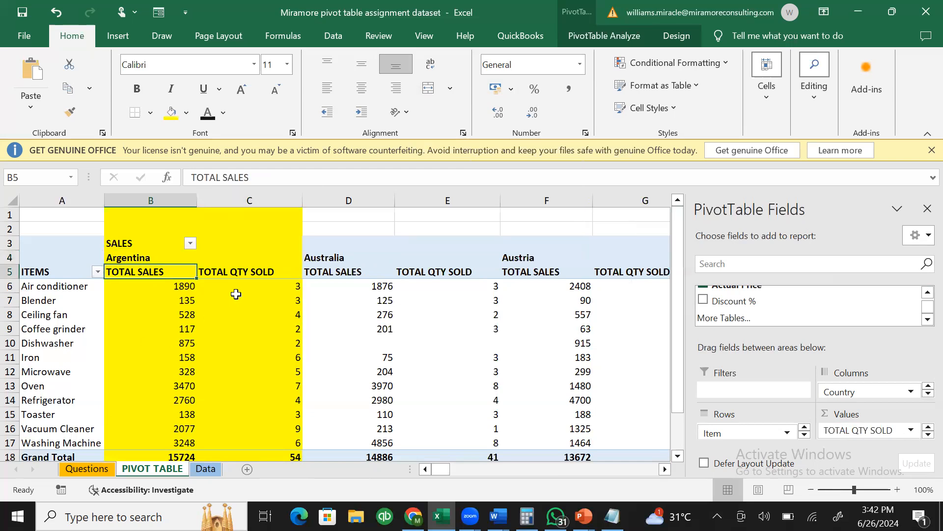
{"action": "left_click", "coordinate": [236, 273]}
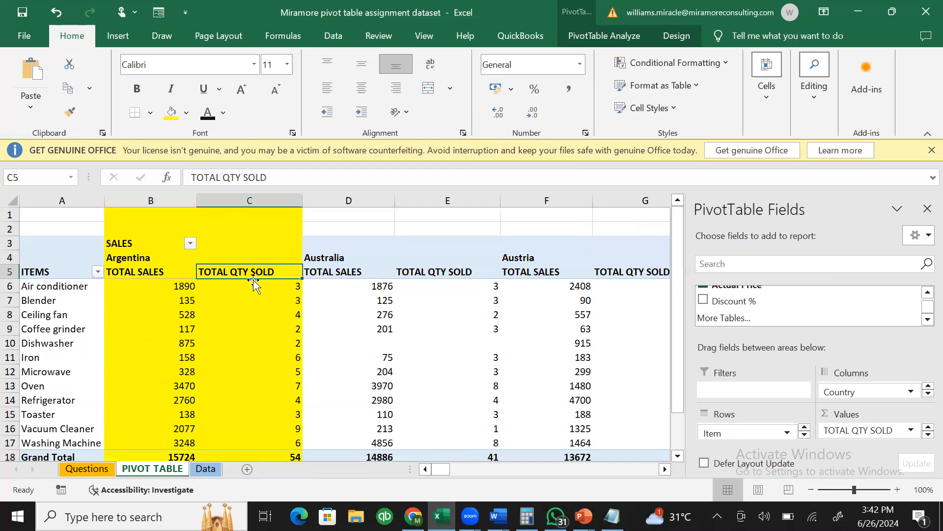
{"action": "left_click", "coordinate": [175, 290]}
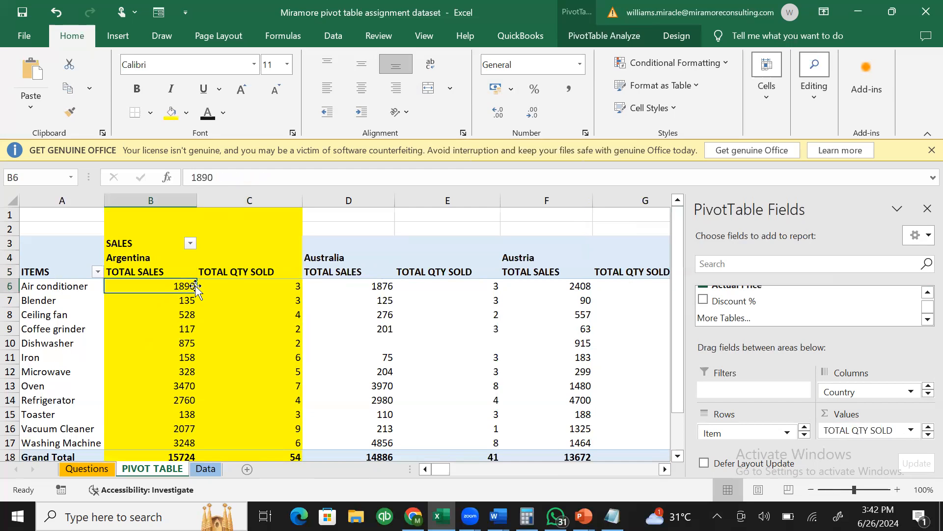
{"action": "left_click", "coordinate": [228, 286]}
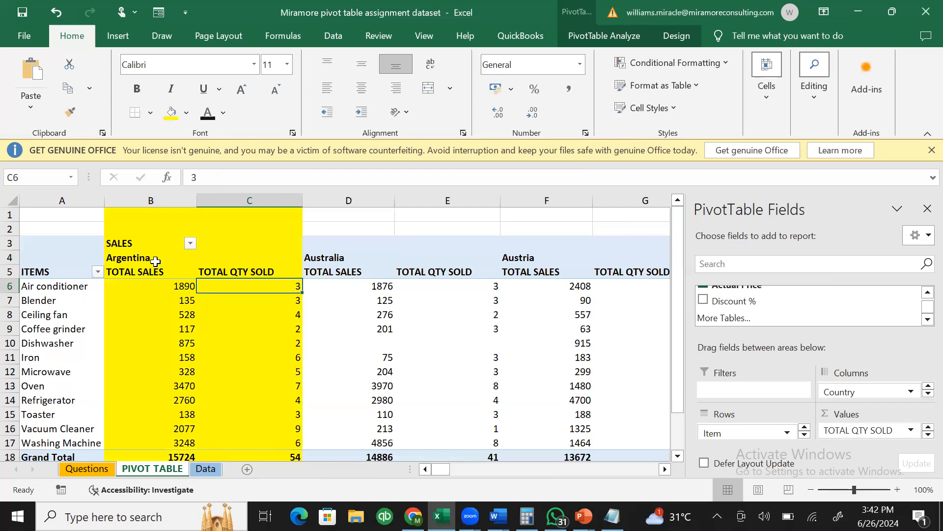
{"action": "left_click", "coordinate": [182, 302]}
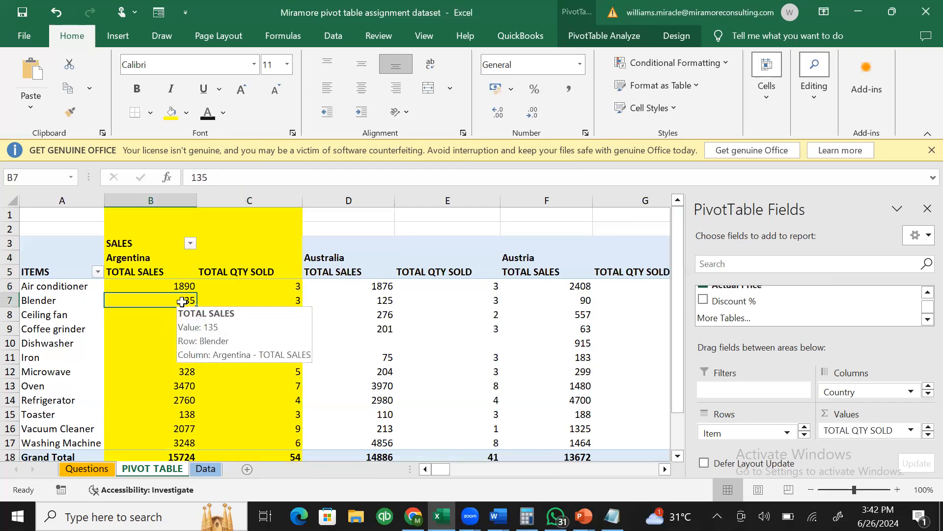
{"action": "left_click", "coordinate": [295, 302]}
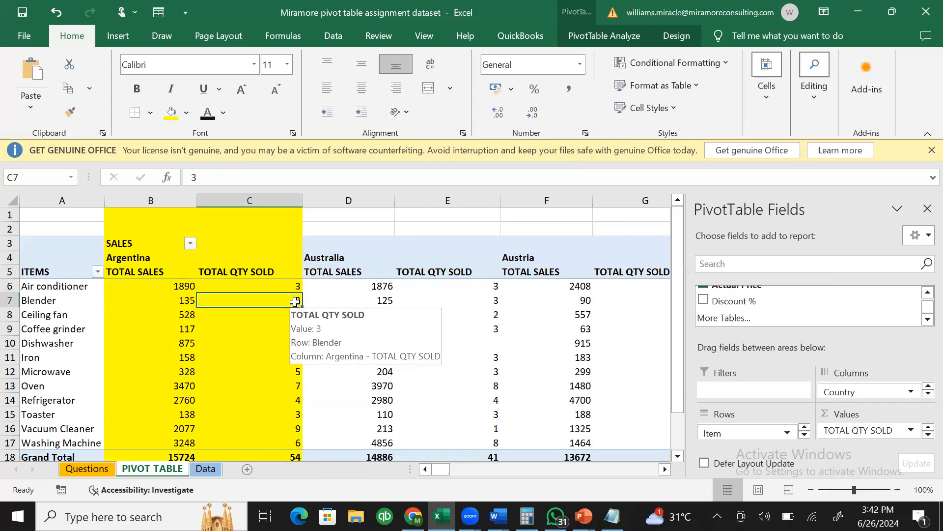
{"action": "left_click", "coordinate": [148, 304]}
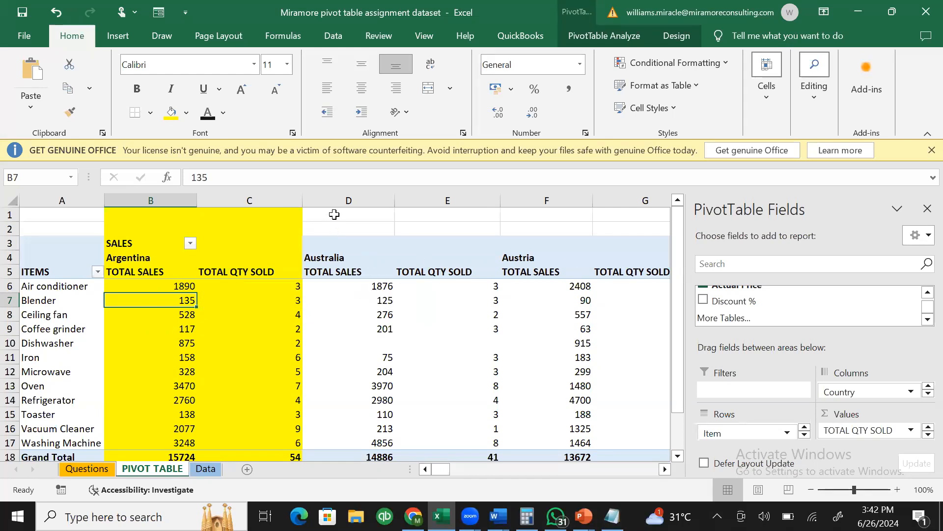
{"action": "left_click_drag", "start_coordinate": [334, 200], "coordinate": [430, 197]}
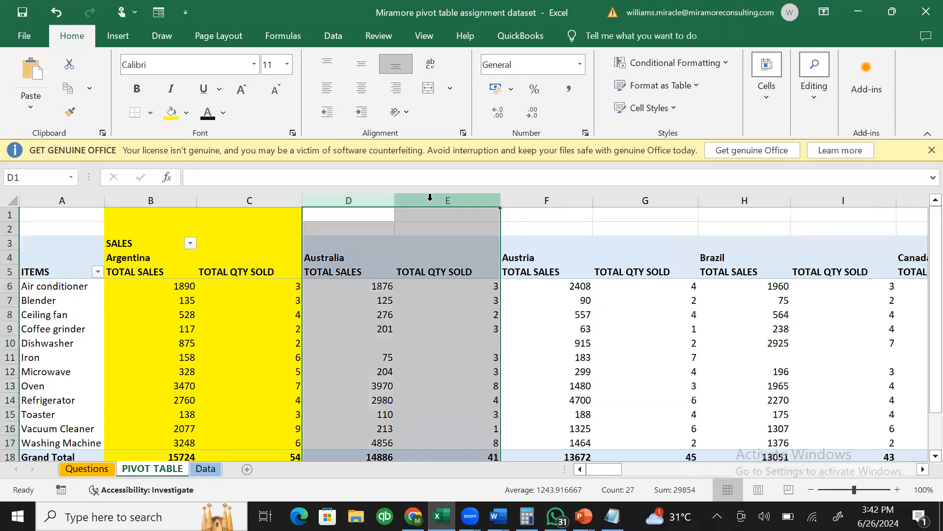
- Fill Australia's pivot columns D:E with a blue theme colour
{"action": "left_click", "coordinate": [186, 112]}
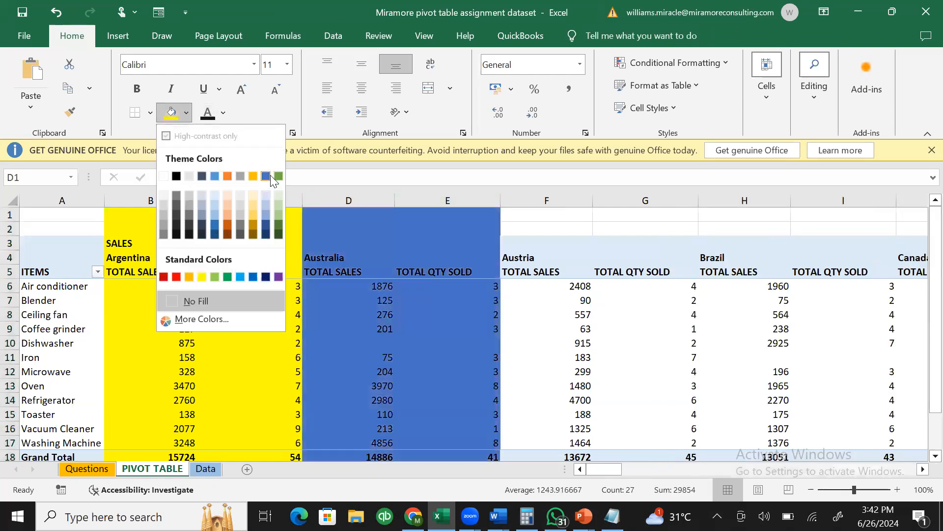
{"action": "left_click", "coordinate": [269, 176]}
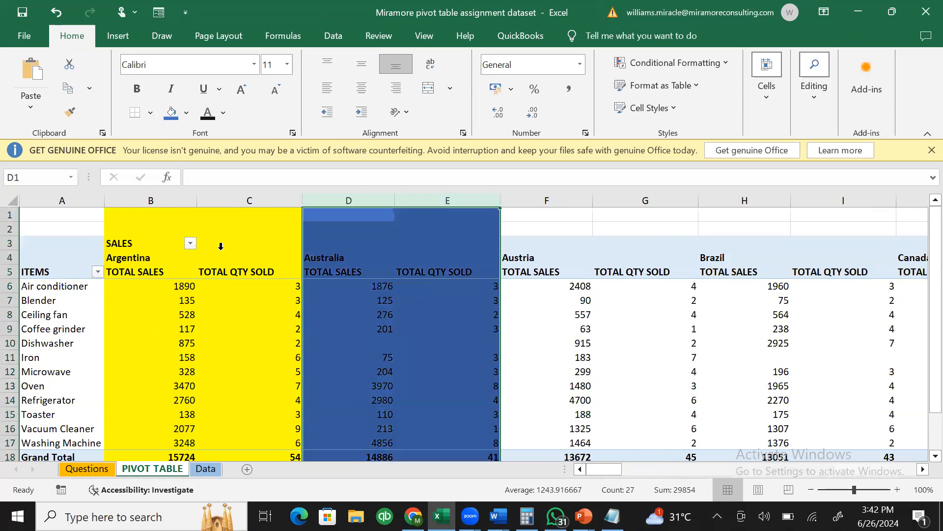
{"action": "left_click", "coordinate": [220, 246]}
{"action": "left_click", "coordinate": [352, 244]}
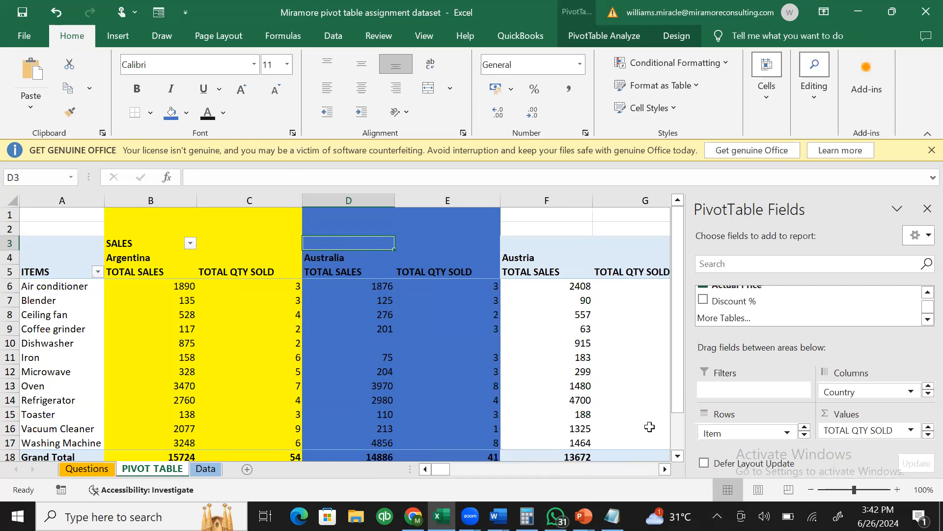
{"action": "double_click", "coordinate": [677, 457]}
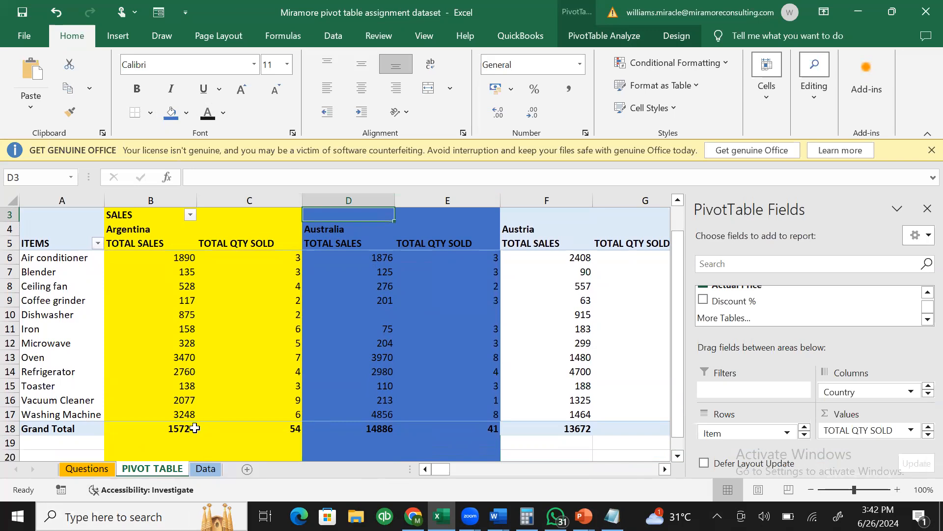
{"action": "left_click", "coordinate": [195, 428]}
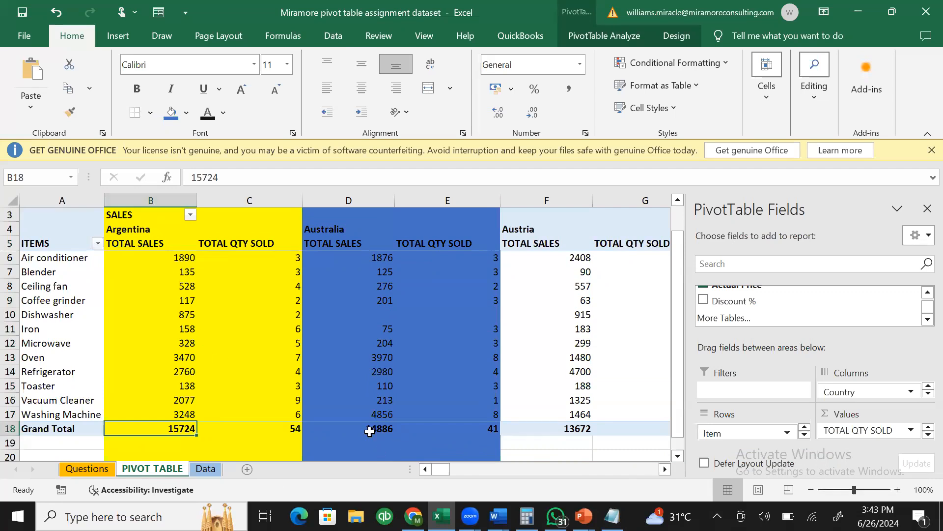
{"action": "left_click", "coordinate": [286, 432]}
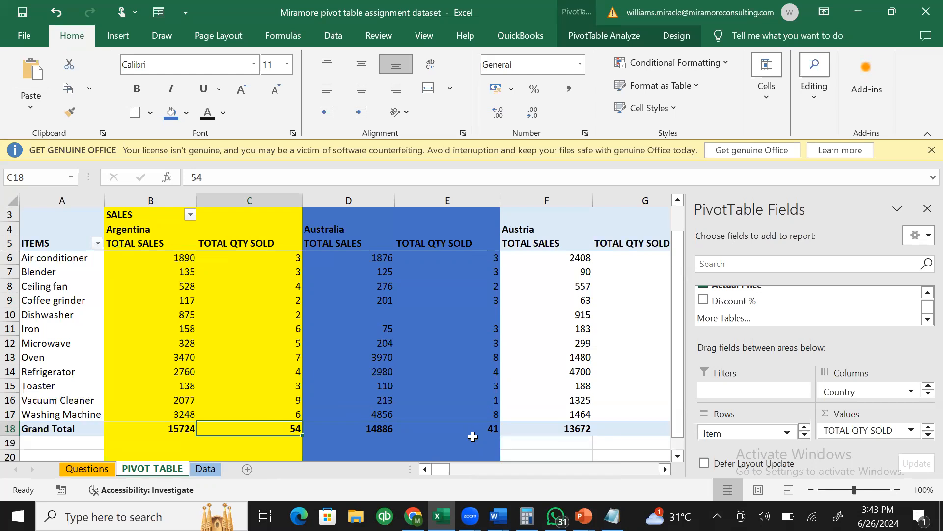
{"action": "mouse_move", "coordinate": [459, 315]}
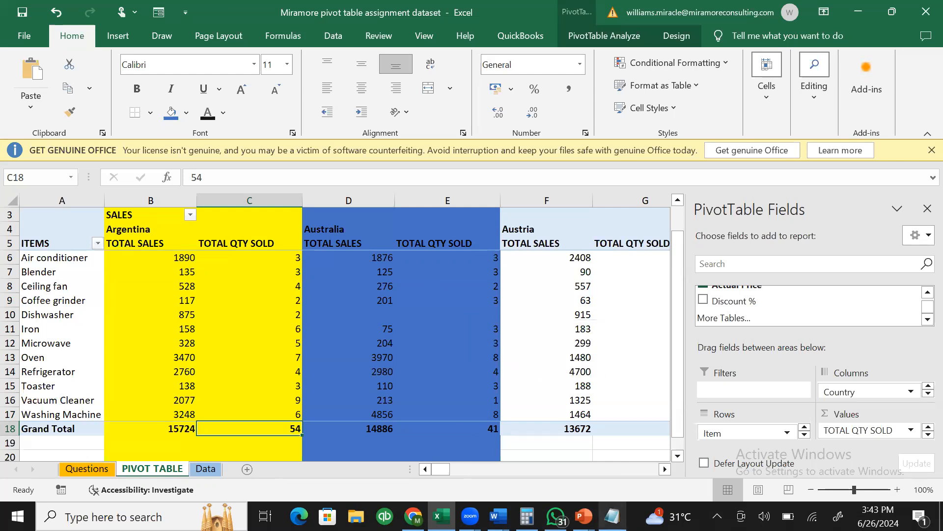
{"action": "left_click", "coordinate": [612, 516]}
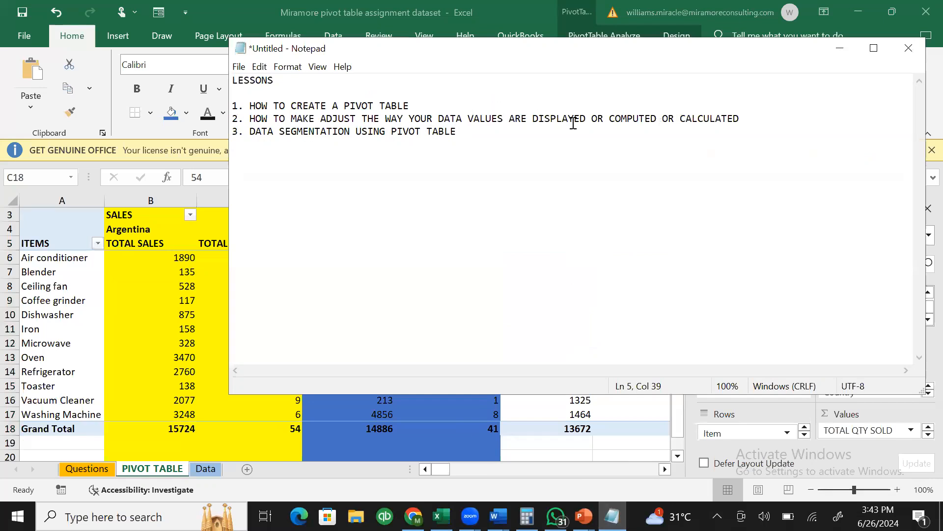
{"action": "left_click", "coordinate": [839, 49]}
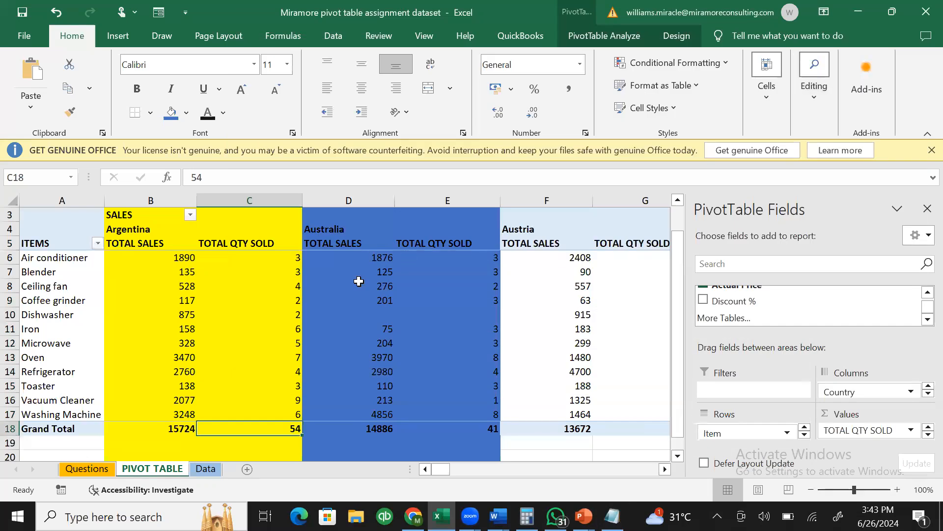
{"action": "left_click", "coordinate": [358, 281]}
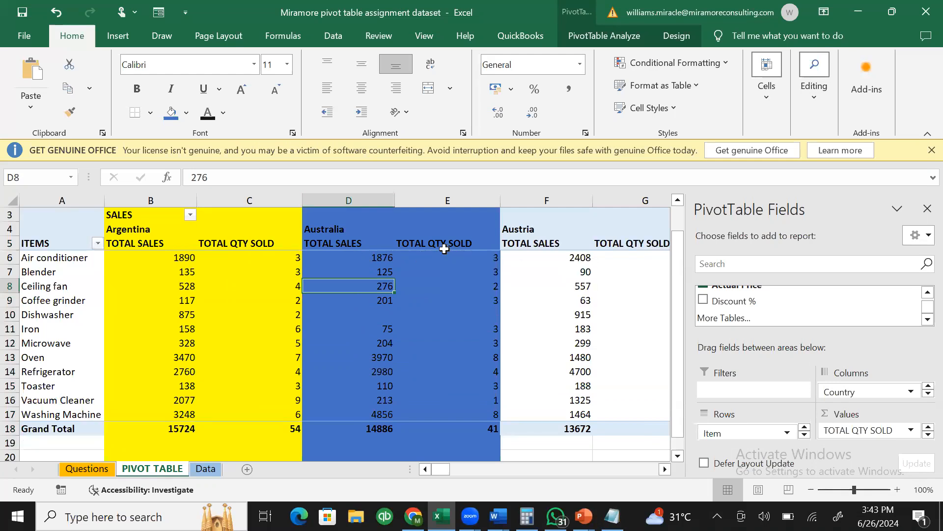
{"action": "left_click", "coordinate": [444, 243]}
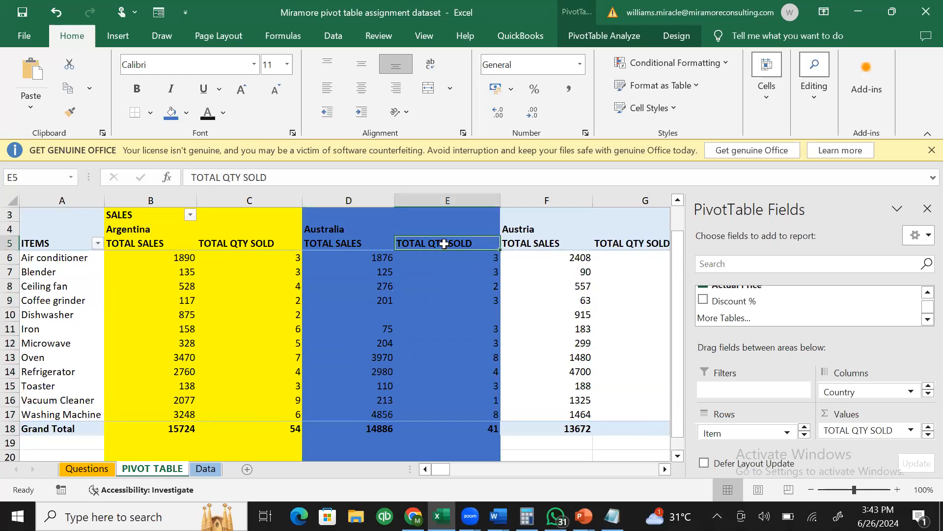
{"action": "right_click", "coordinate": [445, 244]}
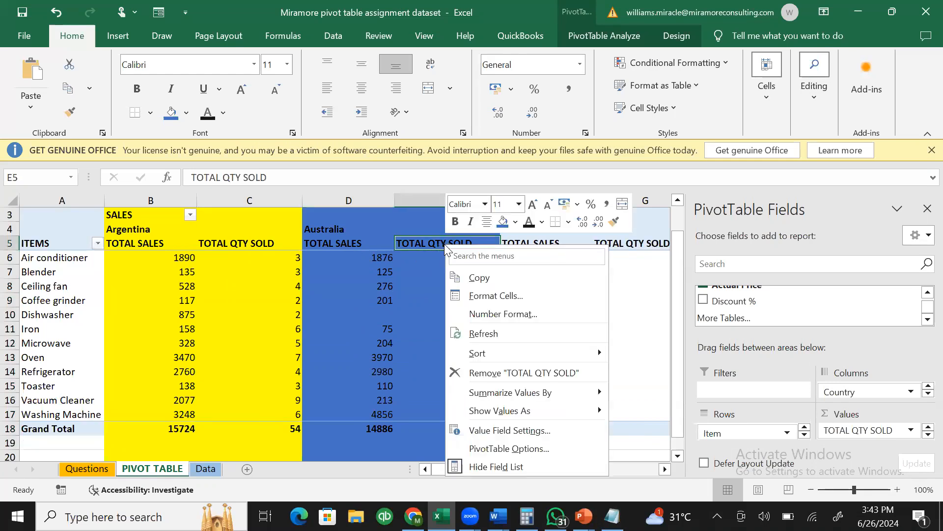
{"action": "left_click", "coordinate": [520, 430]}
{"action": "left_click_drag", "start_coordinate": [491, 251], "coordinate": [382, 129]}
{"action": "left_click_drag", "start_coordinate": [443, 272], "coordinate": [451, 246]}
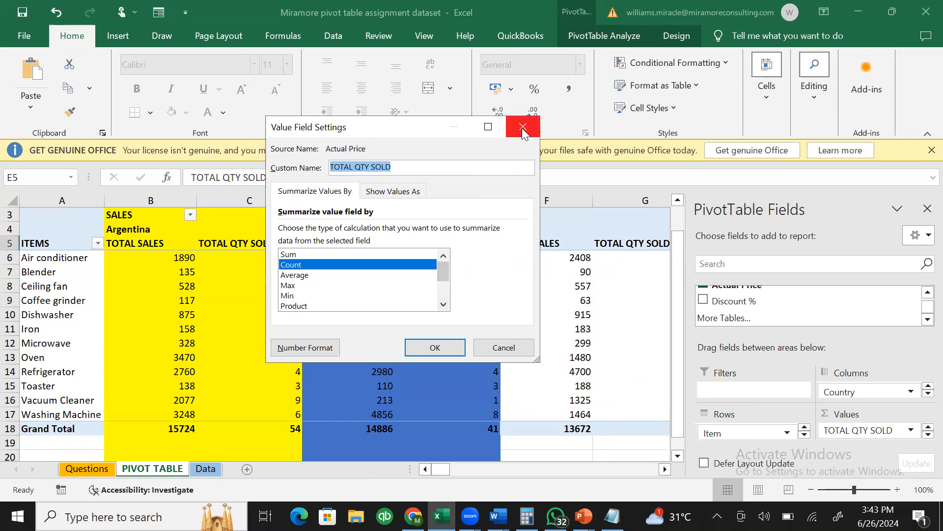
{"action": "left_click", "coordinate": [407, 192]}
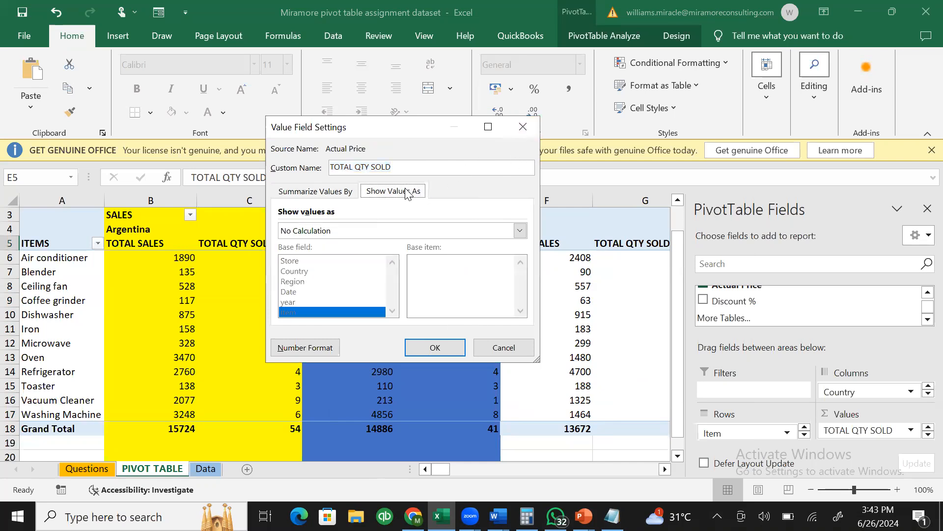
{"action": "left_click", "coordinate": [337, 192]}
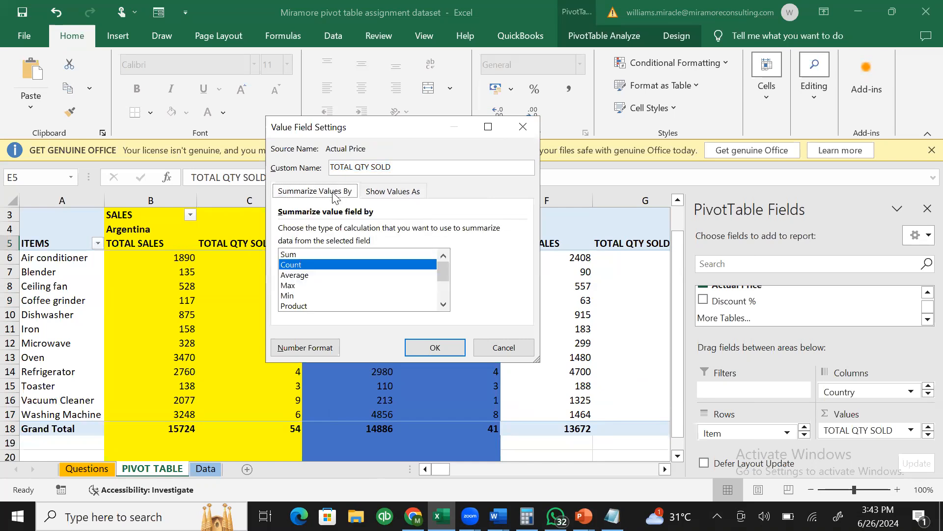
{"action": "left_click", "coordinate": [524, 128]}
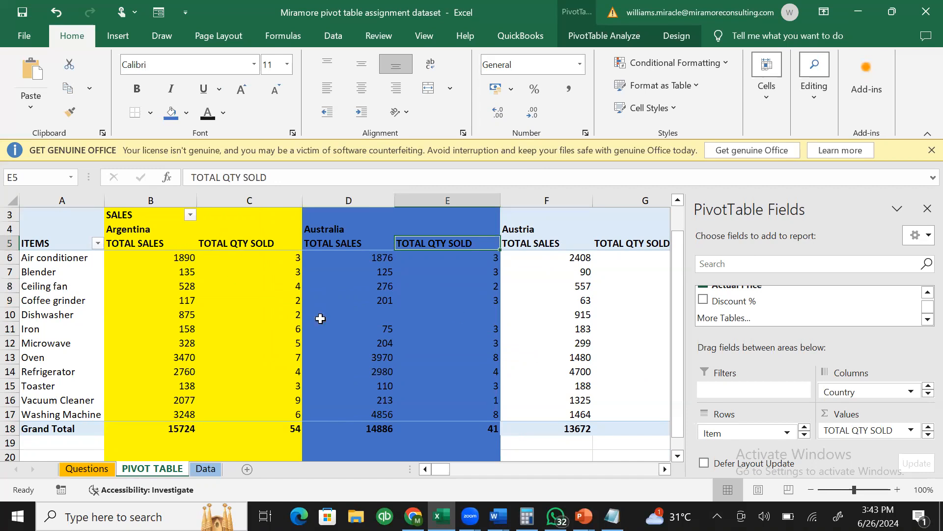
{"action": "mouse_move", "coordinate": [558, 314]}
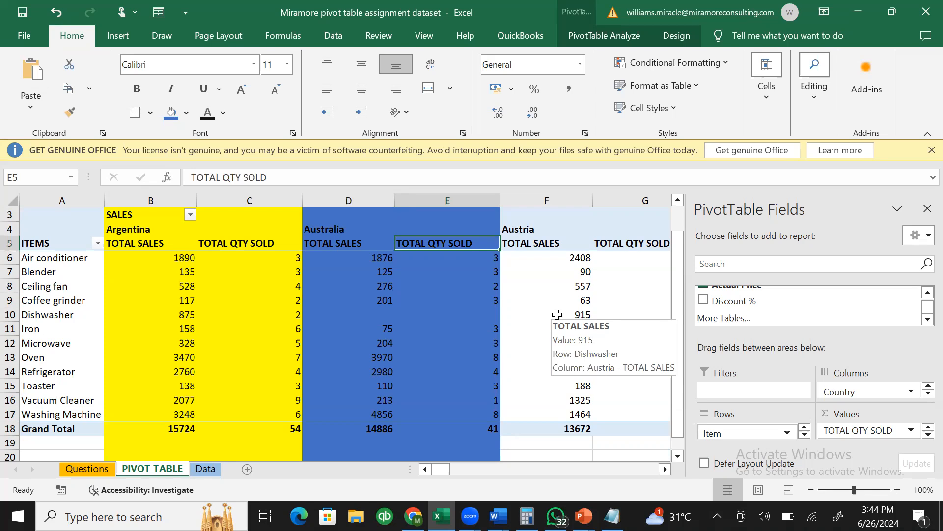
{"action": "left_click", "coordinate": [612, 516]}
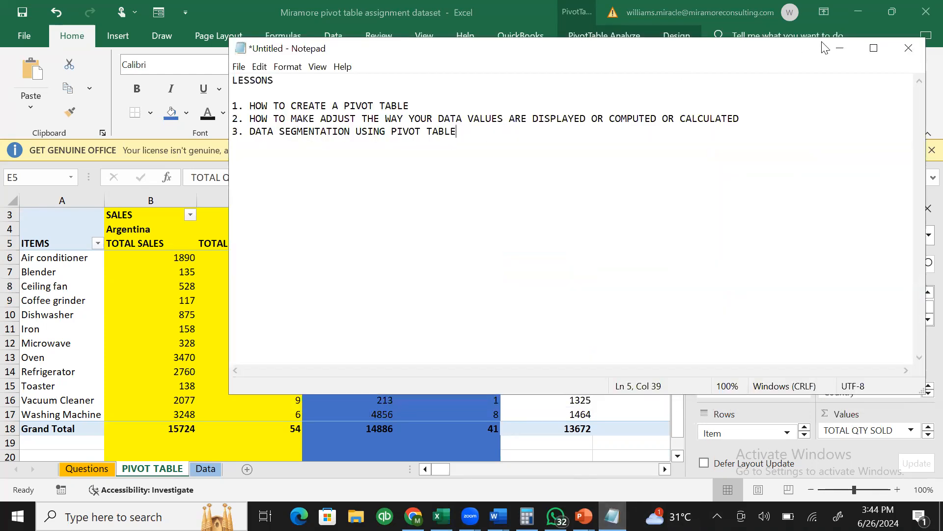
{"action": "left_click", "coordinate": [840, 48]}
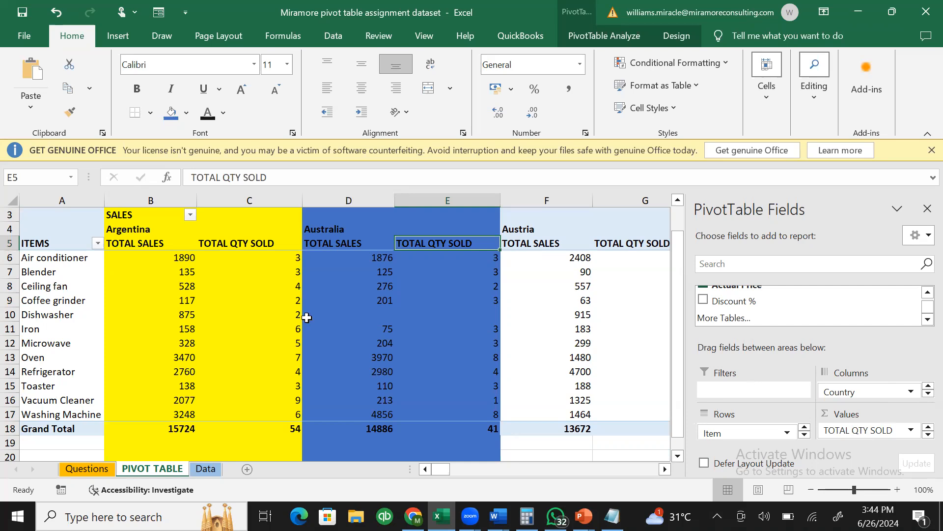
{"action": "mouse_move", "coordinate": [287, 326]}
{"action": "left_click", "coordinate": [927, 293]}
{"action": "left_click", "coordinate": [926, 293]}
{"action": "left_click", "coordinate": [926, 293]}
{"action": "left_click", "coordinate": [926, 293]}
{"action": "left_click", "coordinate": [926, 294]}
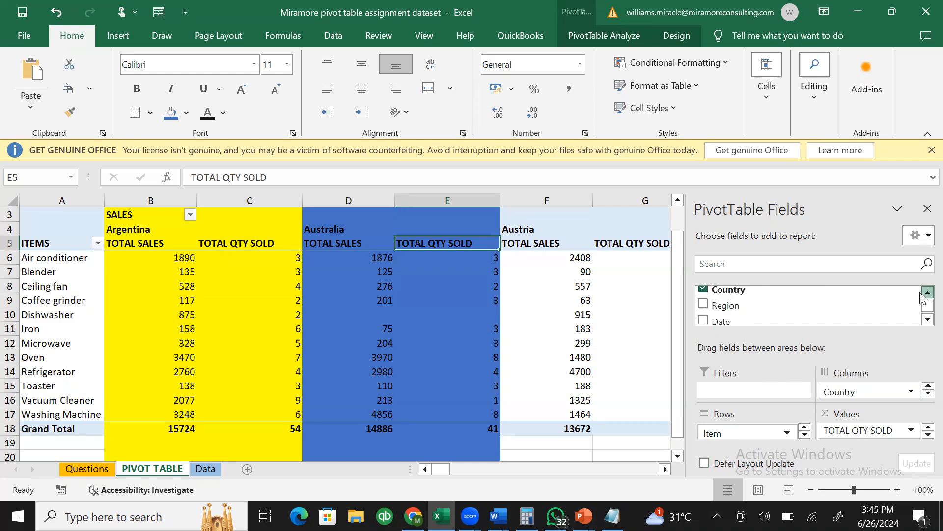
{"action": "left_click", "coordinate": [925, 294]}
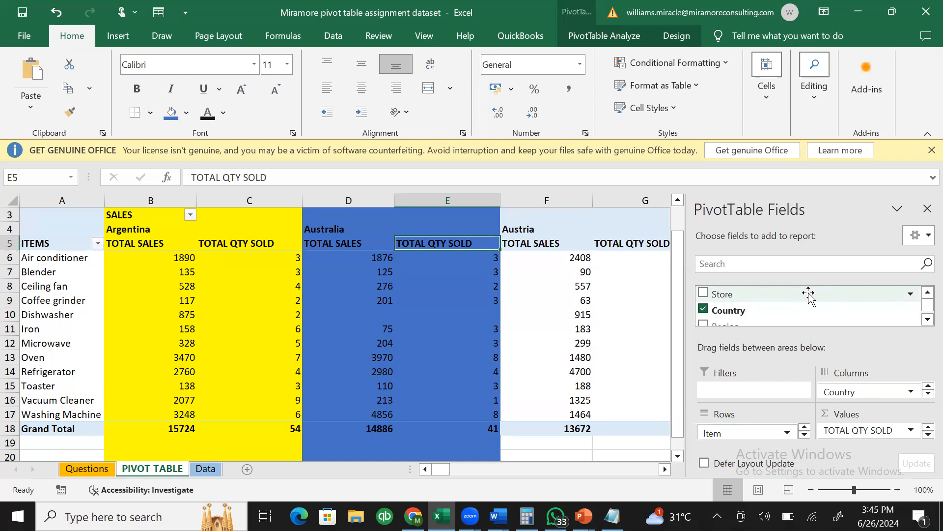
{"action": "double_click", "coordinate": [927, 319]}
{"action": "double_click", "coordinate": [927, 320]}
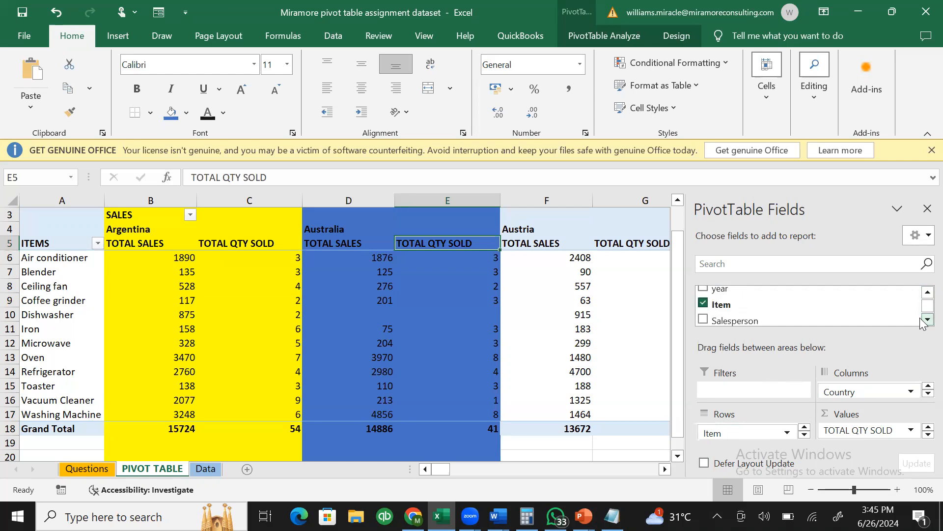
{"action": "left_click", "coordinate": [927, 319]}
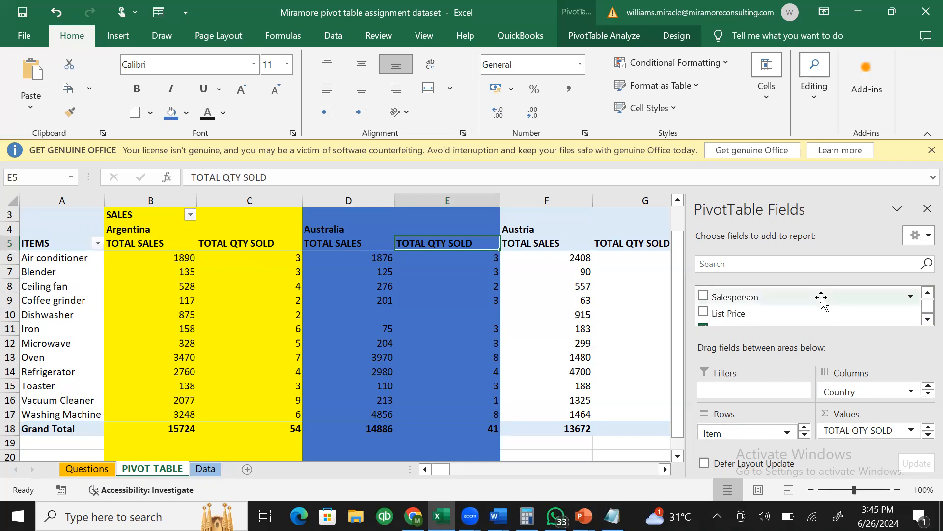
{"action": "left_click", "coordinate": [927, 292]}
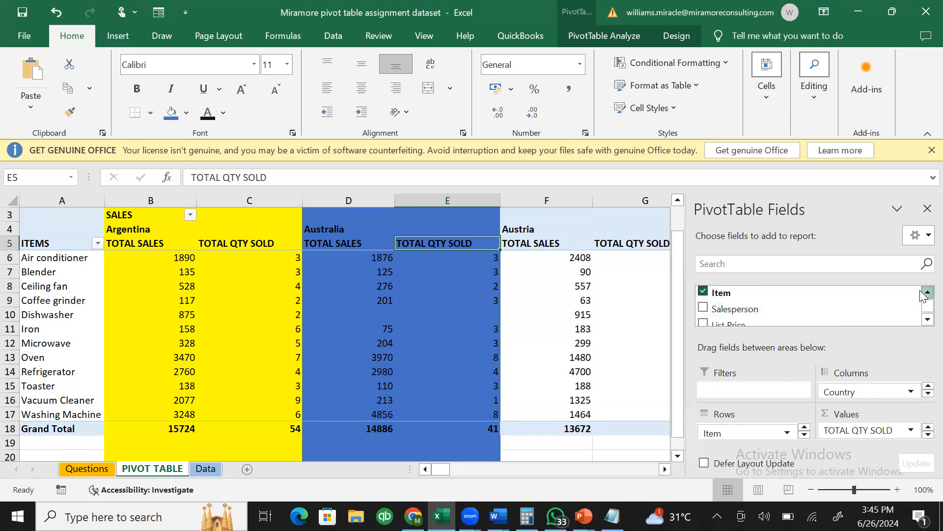
{"action": "left_click", "coordinate": [927, 292]}
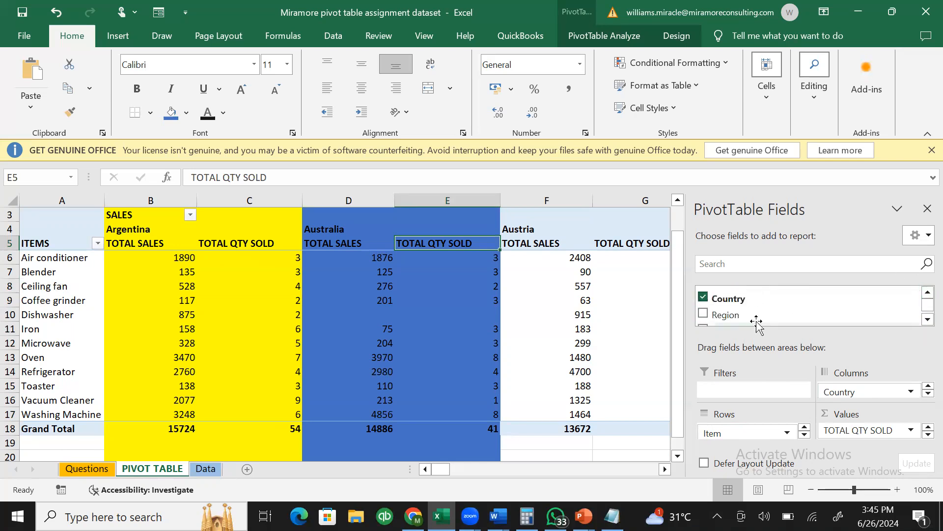
- Drag the Region field out of the pivot table's Rows area
{"action": "left_click_drag", "start_coordinate": [757, 320], "coordinate": [764, 434]}
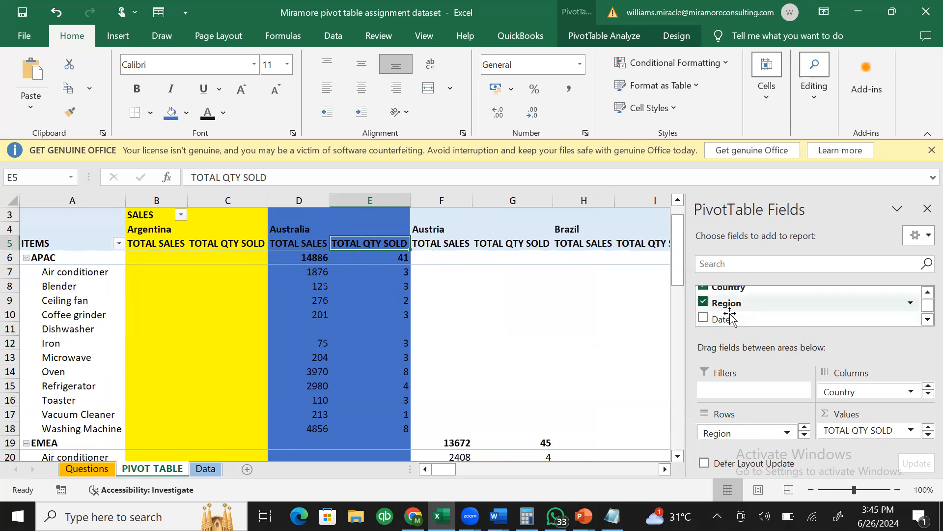
{"action": "left_click", "coordinate": [804, 435]}
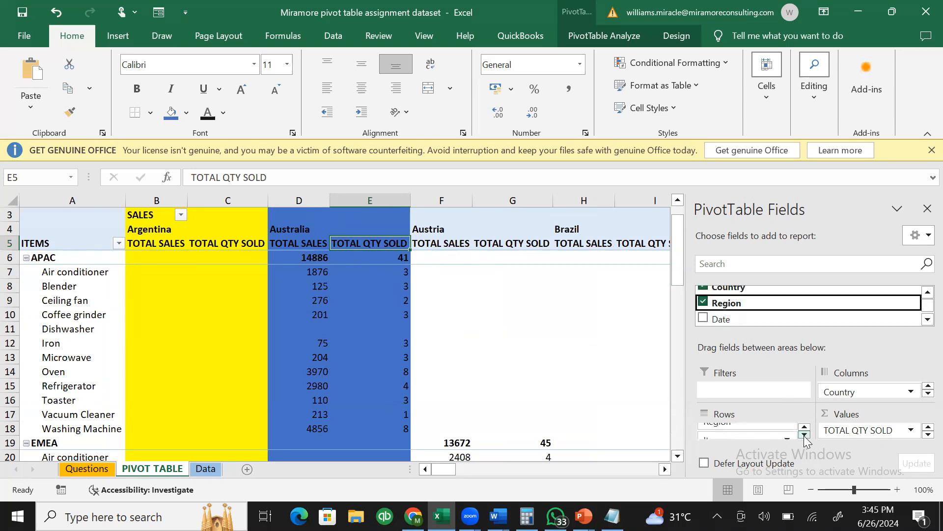
{"action": "left_click", "coordinate": [804, 428]}
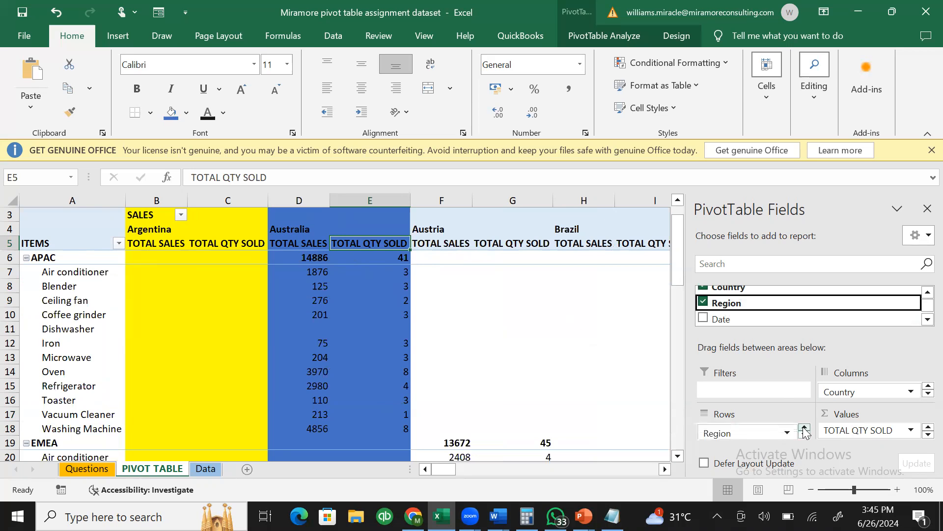
{"action": "left_click", "coordinate": [777, 434]}
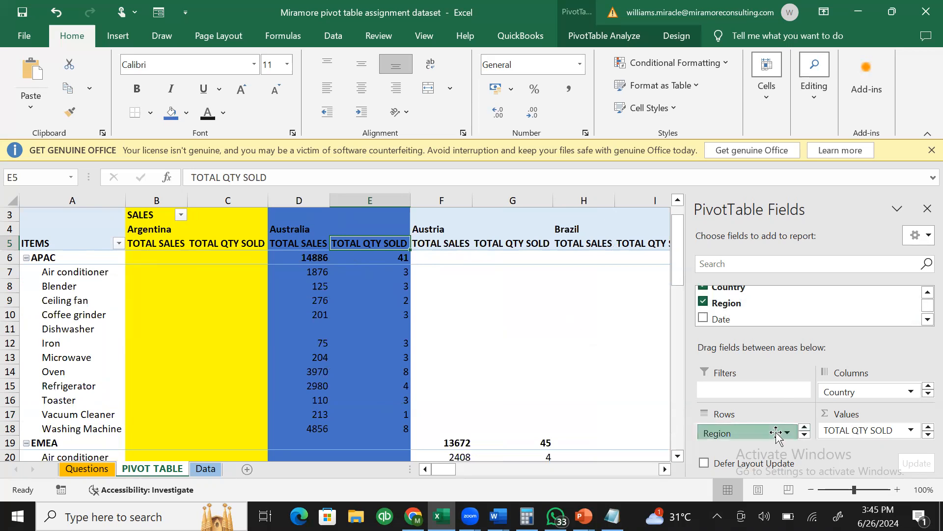
{"action": "left_click_drag", "start_coordinate": [773, 432], "coordinate": [590, 323]}
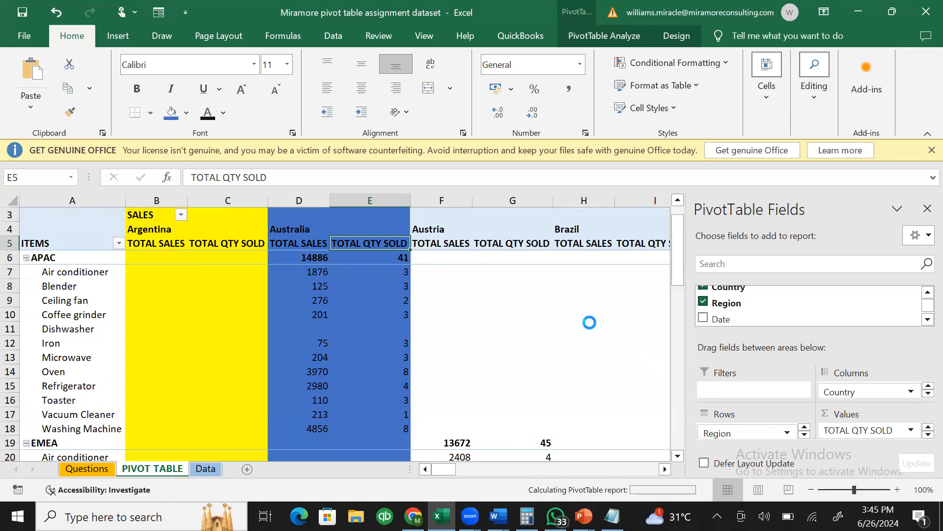
{"action": "left_click", "coordinate": [926, 293]}
{"action": "left_click", "coordinate": [927, 292]}
- Add Store as a row field beneath Item
{"action": "left_click_drag", "start_coordinate": [784, 294], "coordinate": [774, 436]}
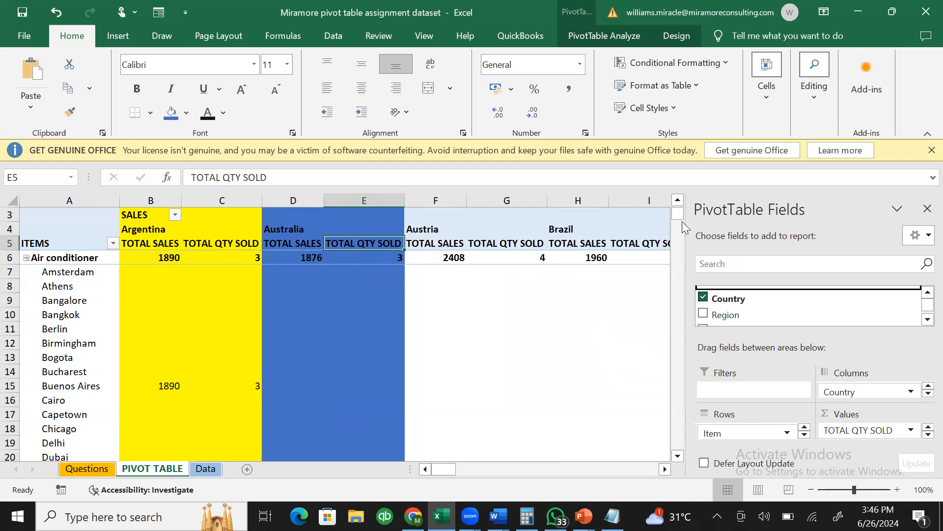
{"action": "left_click_drag", "start_coordinate": [679, 457], "coordinate": [678, 458]}
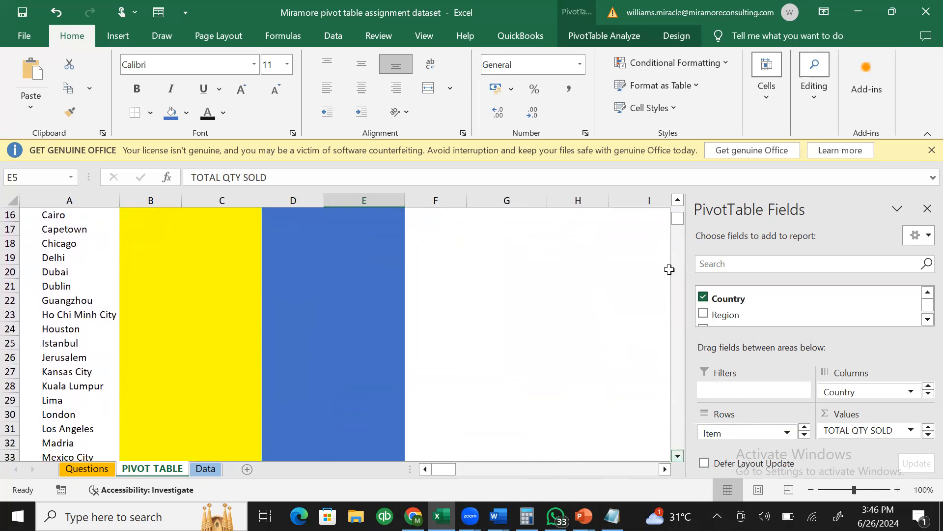
{"action": "left_click_drag", "start_coordinate": [679, 205], "coordinate": [680, 209]}
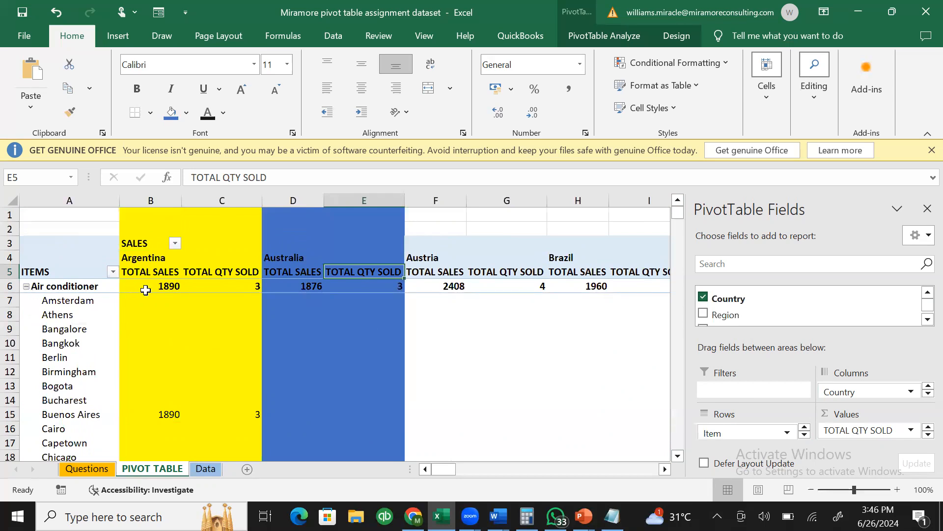
- Review the Air conditioner and Buenos Aires rows, scrolling through the store cities
{"action": "left_click", "coordinate": [10, 286]}
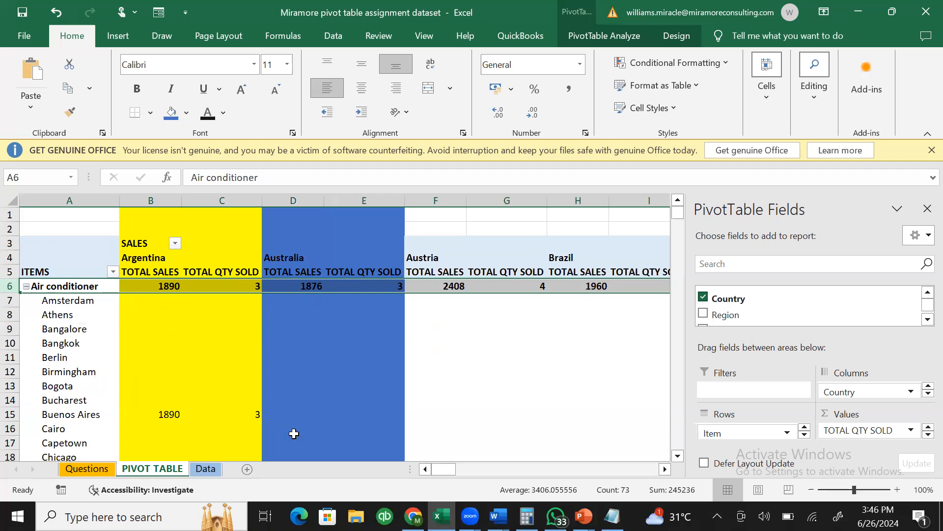
{"action": "left_click", "coordinate": [10, 414]}
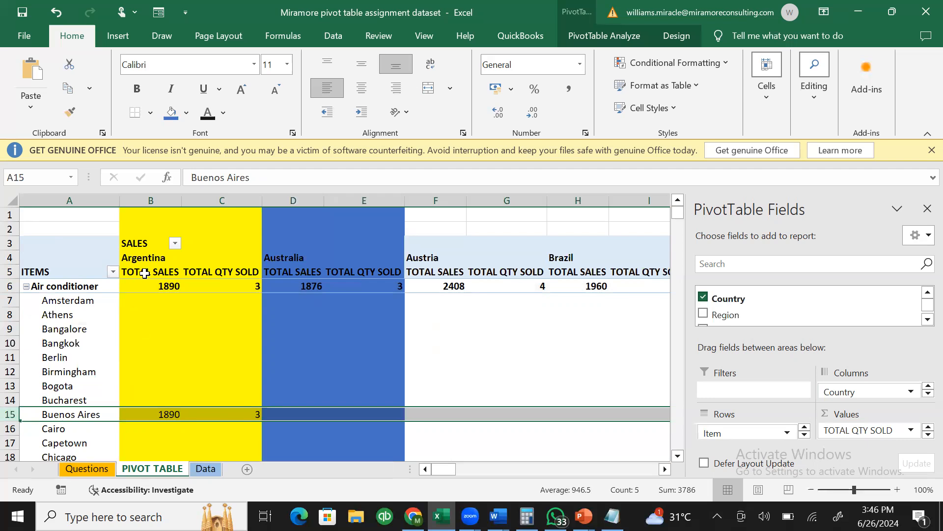
{"action": "left_click", "coordinate": [678, 456]}
{"action": "left_click", "coordinate": [678, 456]}
{"action": "scroll", "coordinate": [678, 456], "scroll_direction": "down", "scroll_amount": 8}
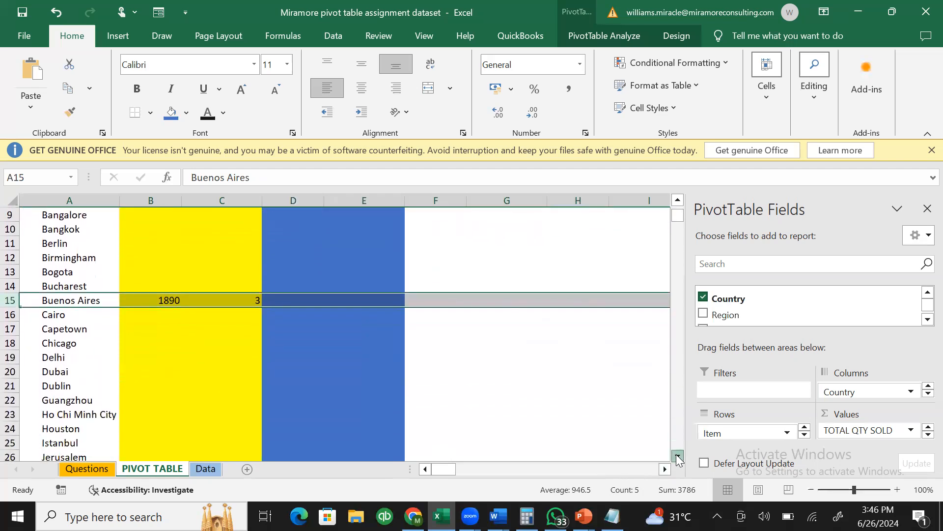
{"action": "scroll", "coordinate": [678, 458], "scroll_direction": "down", "scroll_amount": 3}
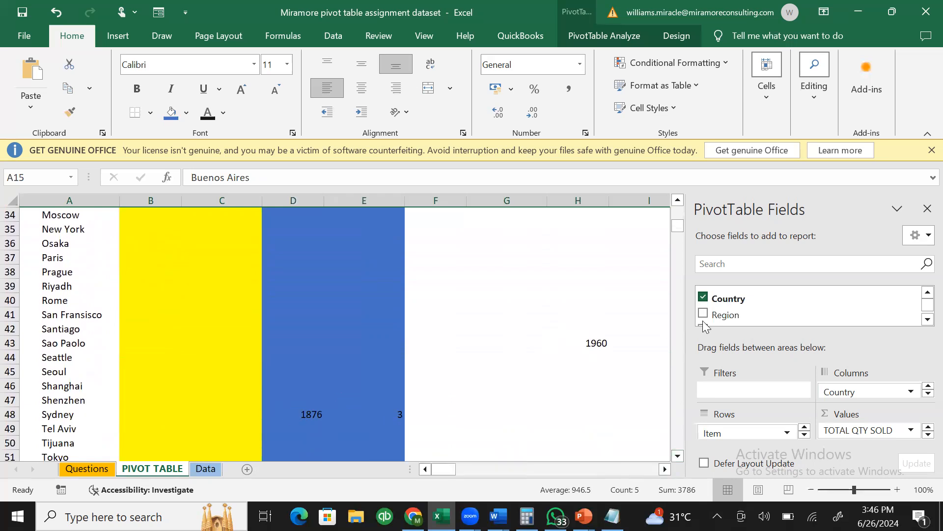
{"action": "left_click_drag", "start_coordinate": [681, 228], "coordinate": [682, 173]}
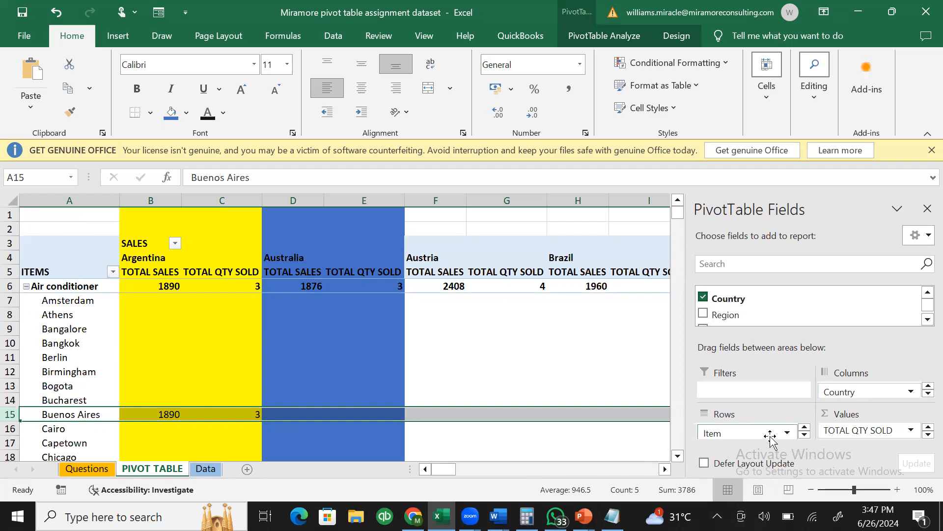
{"action": "left_click", "coordinate": [612, 516]}
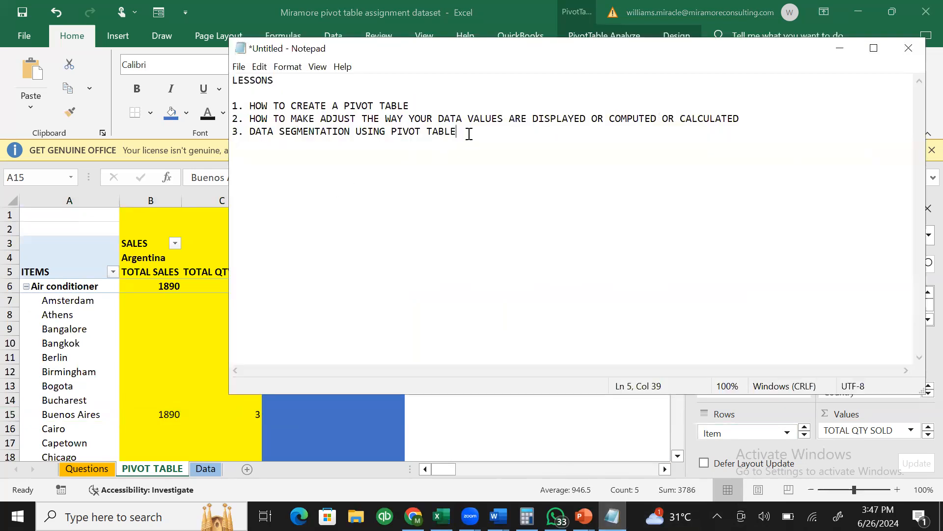
- Add '4. DESIGNING YOUR PIVOT TABLE' as the fourth Notepad lesson and minimize Notepad
{"action": "key", "text": "Return"}
{"action": "type", "text": "4. DESIGNING YOUR P"}
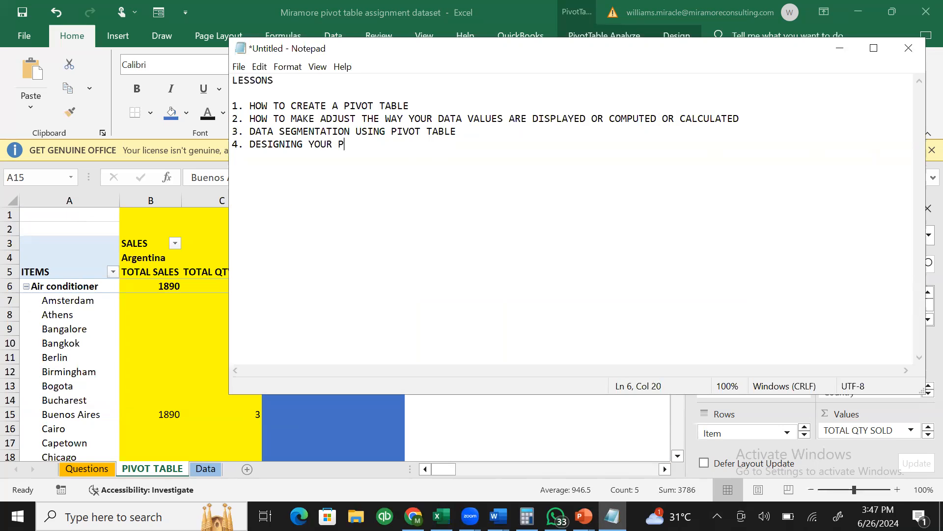
{"action": "type", "text": "IVOT TABLE"}
{"action": "left_click", "coordinate": [840, 48]}
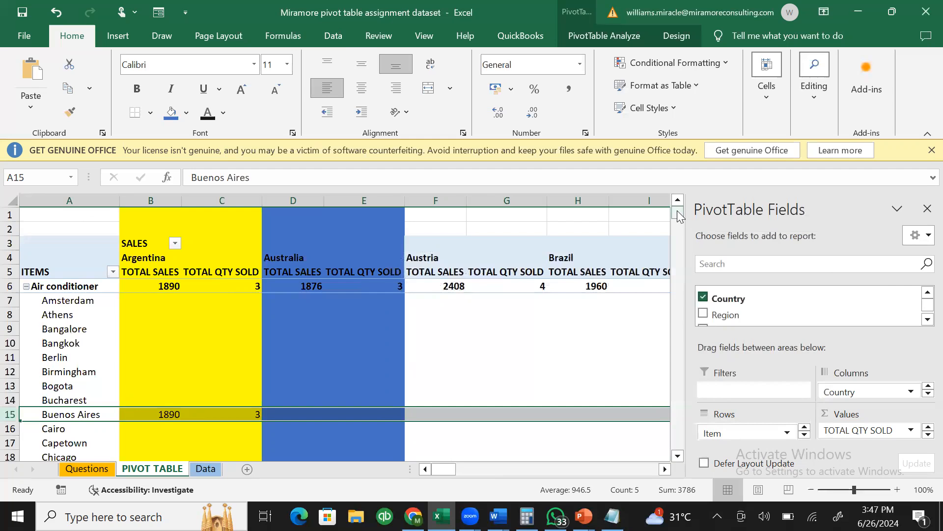
{"action": "left_click", "coordinate": [804, 434]}
- Remove Store from Rows, Country from Columns and TOTAL QTY SOLD from Values
{"action": "left_click_drag", "start_coordinate": [745, 431], "coordinate": [577, 322]}
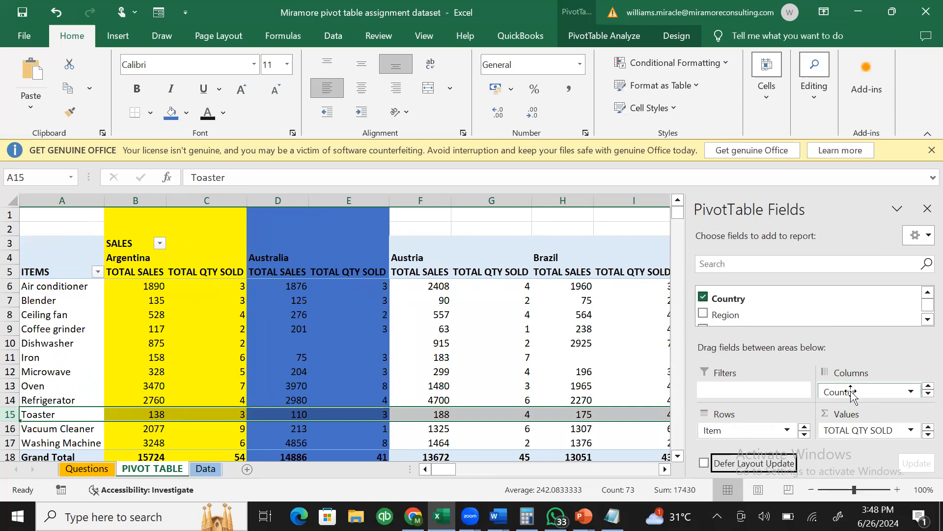
{"action": "left_click_drag", "start_coordinate": [852, 393], "coordinate": [596, 339]}
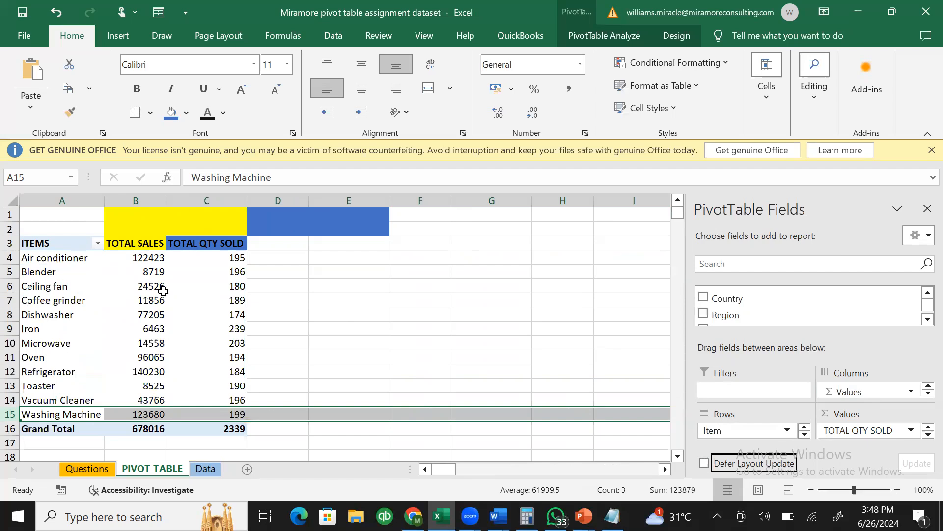
{"action": "mouse_move", "coordinate": [163, 291]}
{"action": "left_click", "coordinate": [923, 320]}
{"action": "left_click", "coordinate": [924, 320]}
{"action": "left_click", "coordinate": [924, 321]}
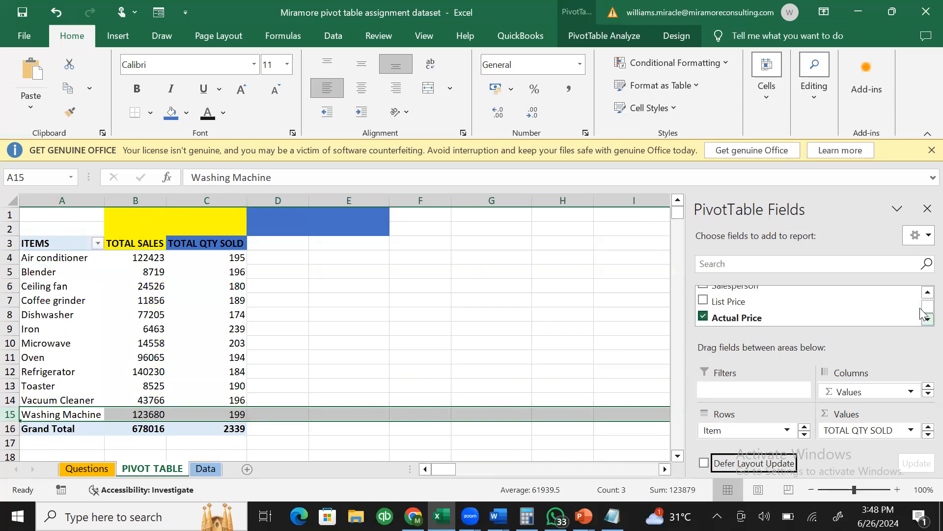
{"action": "left_click", "coordinate": [923, 295]}
{"action": "left_click", "coordinate": [923, 295]}
{"action": "left_click", "coordinate": [923, 294]}
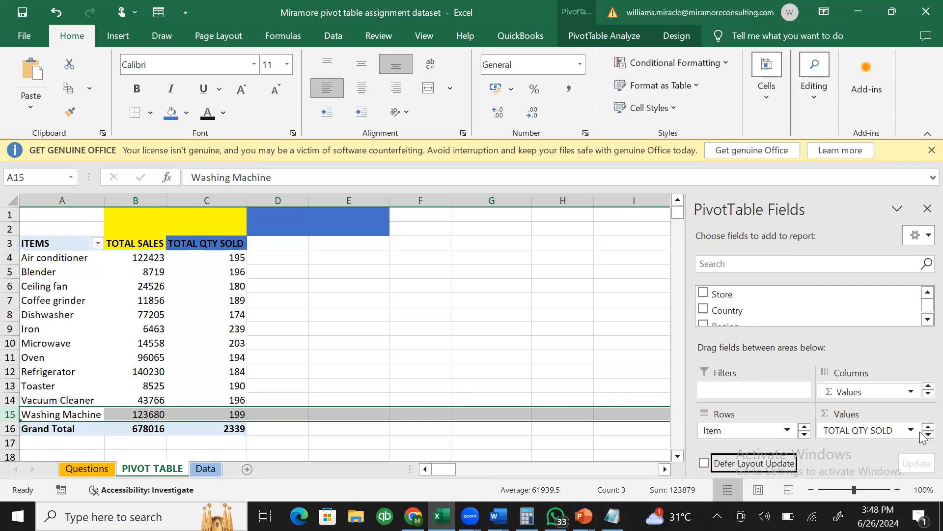
{"action": "left_click_drag", "start_coordinate": [846, 431], "coordinate": [632, 355]}
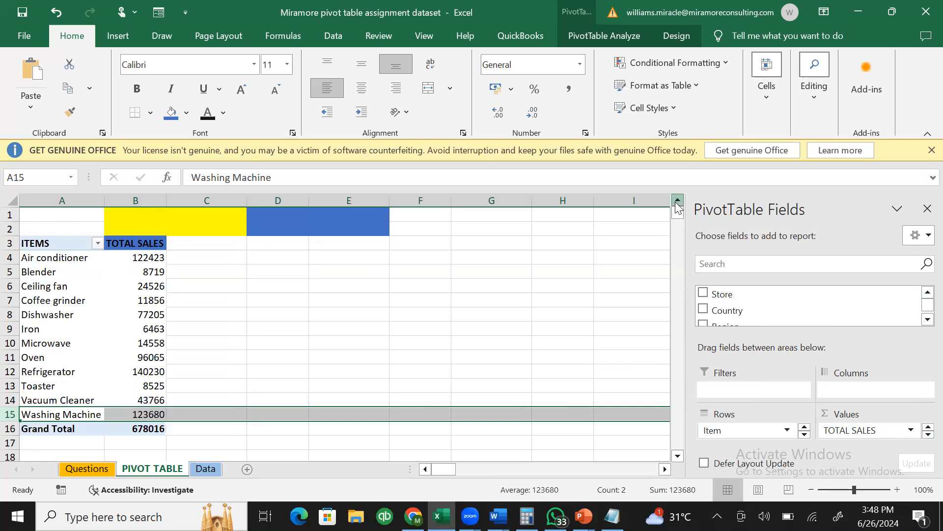
- Fill columns B through E white to clear the yellow and blue fills
{"action": "left_click_drag", "start_coordinate": [141, 201], "coordinate": [315, 214]}
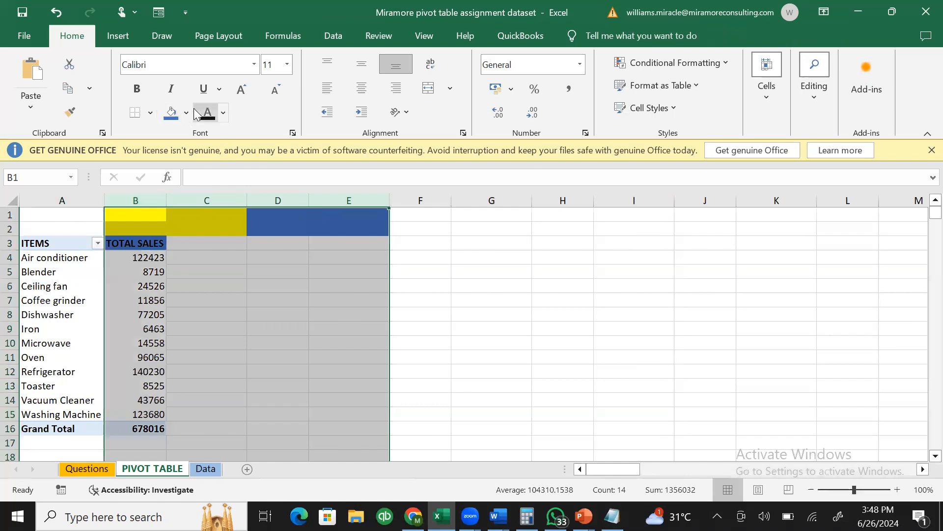
{"action": "left_click", "coordinate": [186, 111]}
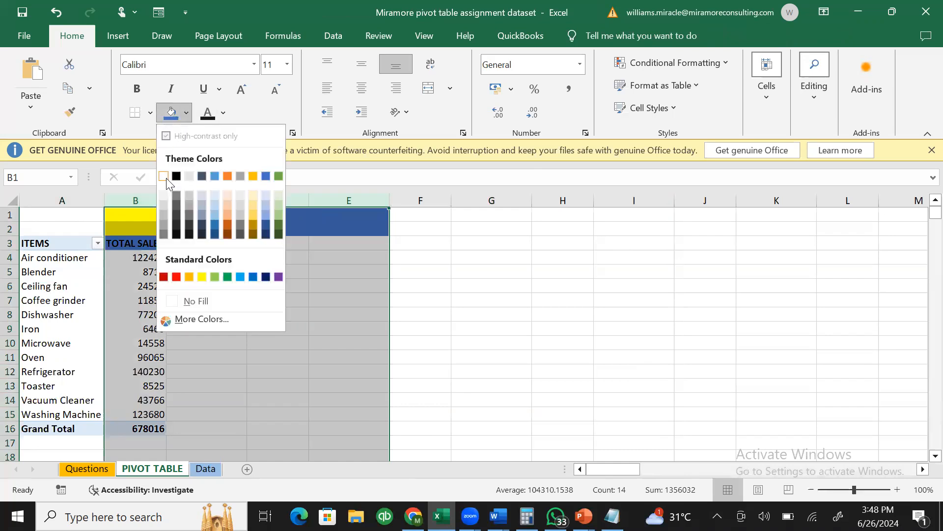
{"action": "left_click", "coordinate": [166, 177]}
{"action": "left_click", "coordinate": [147, 271]}
{"action": "left_click", "coordinate": [272, 288]}
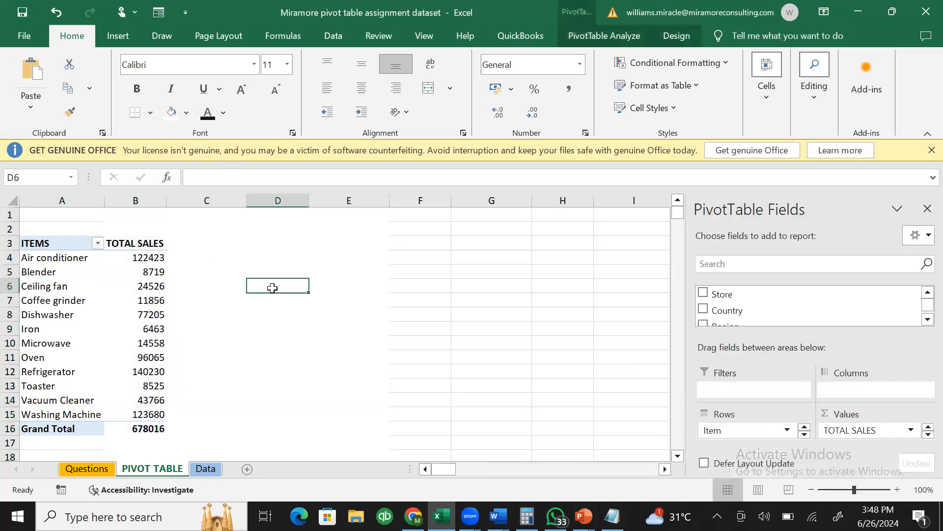
{"action": "left_click", "coordinate": [110, 284]}
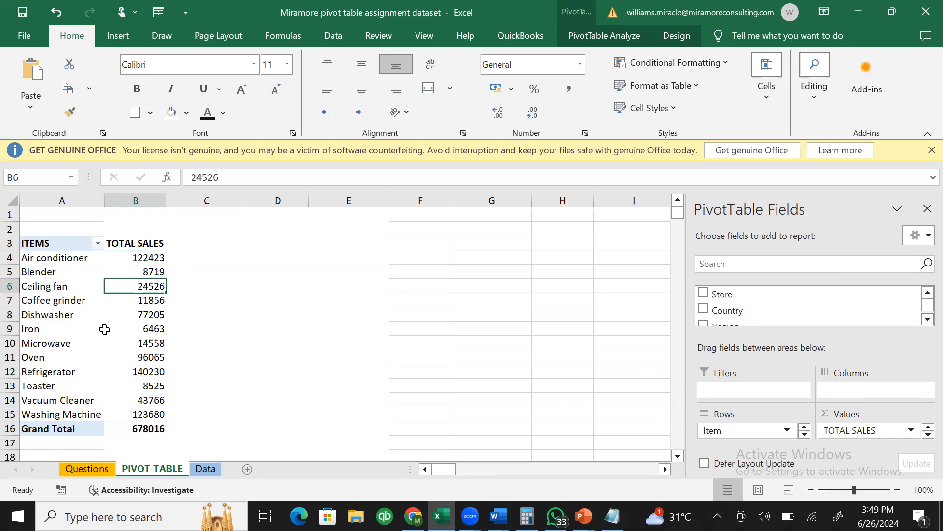
- Show the PivotTable Design tab and draw an arrow pointing to its options
{"action": "mouse_move", "coordinate": [104, 329]}
{"action": "left_click", "coordinate": [666, 35]}
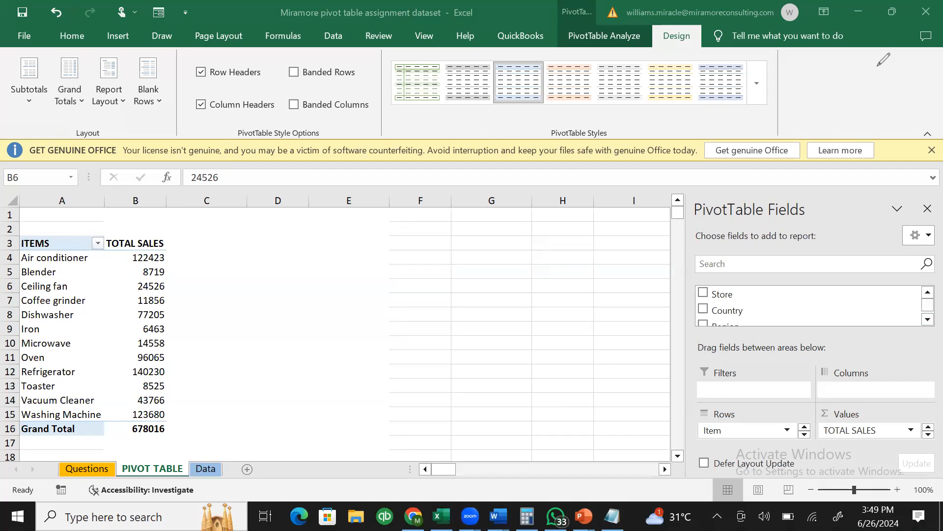
{"action": "mouse_move", "coordinate": [440, 417]}
{"action": "left_mouse_down"}
{"action": "mouse_move", "coordinate": [569, 179]}
{"action": "mouse_move", "coordinate": [669, 41]}
{"action": "mouse_move", "coordinate": [636, 51]}
{"action": "mouse_move", "coordinate": [675, 53]}
{"action": "mouse_move", "coordinate": [678, 66]}
{"action": "left_mouse_up"}
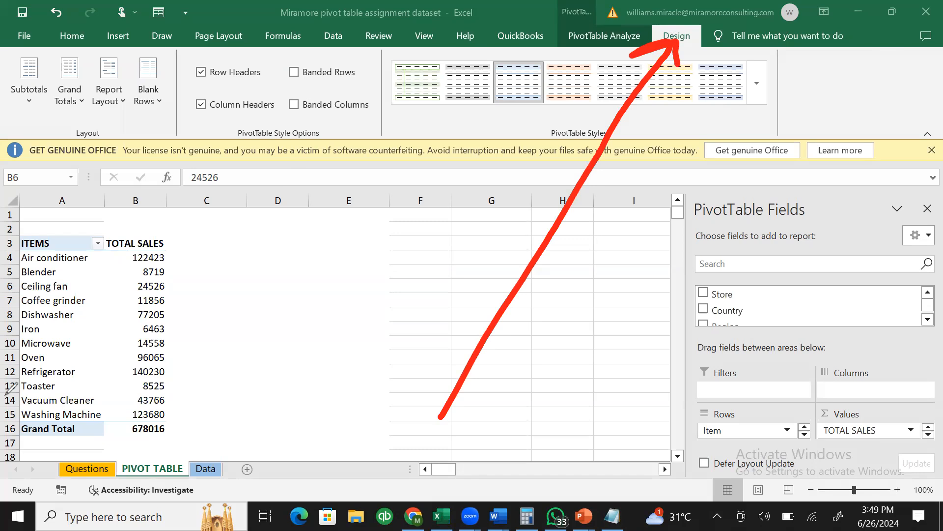
{"action": "mouse_move", "coordinate": [402, 426]}
{"action": "left_mouse_down"}
{"action": "mouse_move", "coordinate": [139, 136]}
{"action": "mouse_move", "coordinate": [119, 155]}
{"action": "left_mouse_up"}
{"action": "left_click_drag", "start_coordinate": [120, 116], "coordinate": [172, 107]}
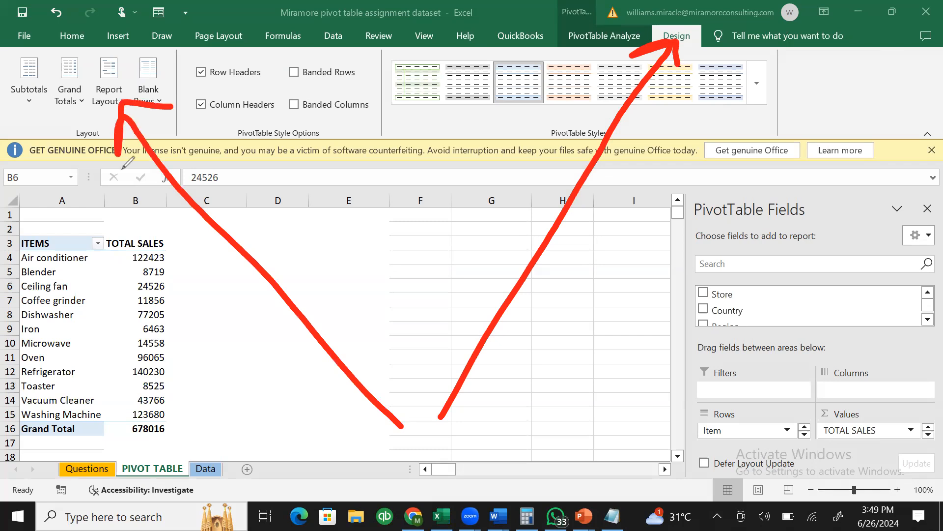
{"action": "mouse_move", "coordinate": [129, 49]}
{"action": "left_mouse_down"}
{"action": "mouse_move", "coordinate": [52, 37]}
{"action": "mouse_move", "coordinate": [216, 69]}
{"action": "mouse_move", "coordinate": [81, 38]}
{"action": "left_mouse_up"}
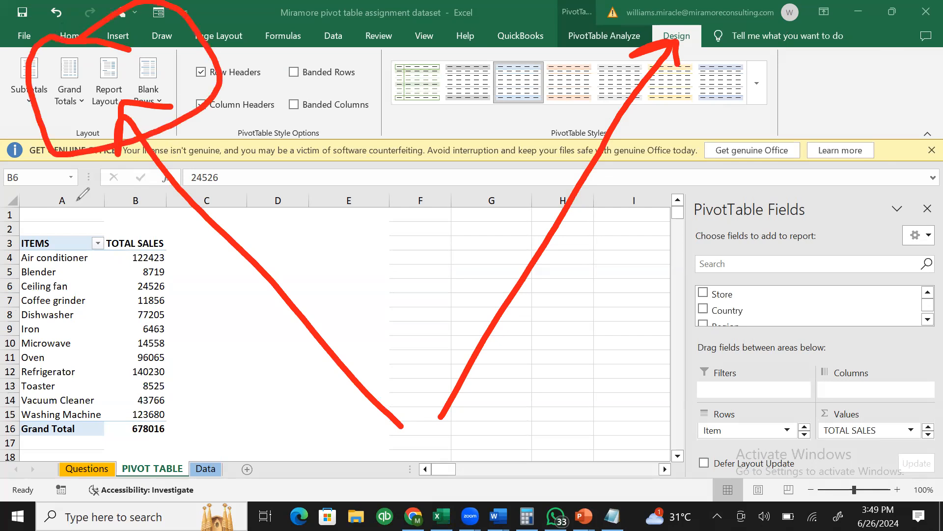
{"action": "left_click", "coordinate": [52, 346]}
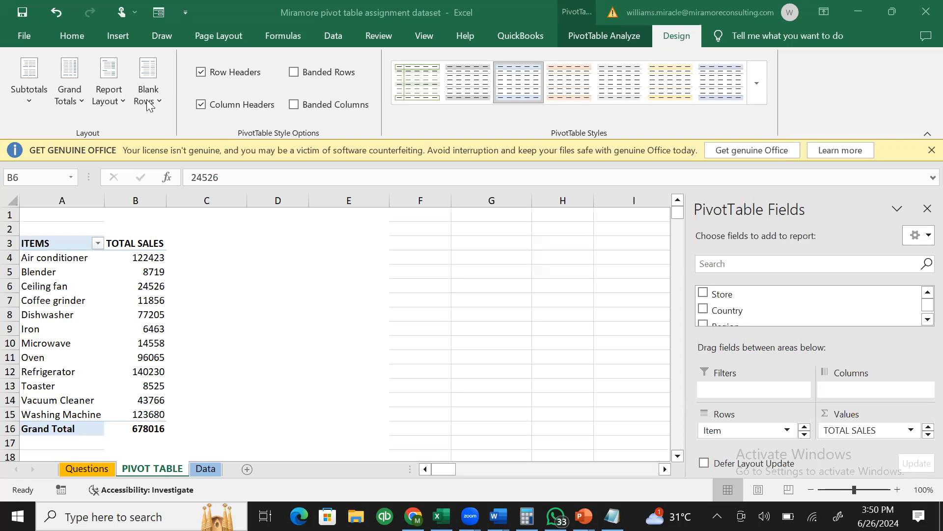
{"action": "left_click", "coordinate": [112, 109]}
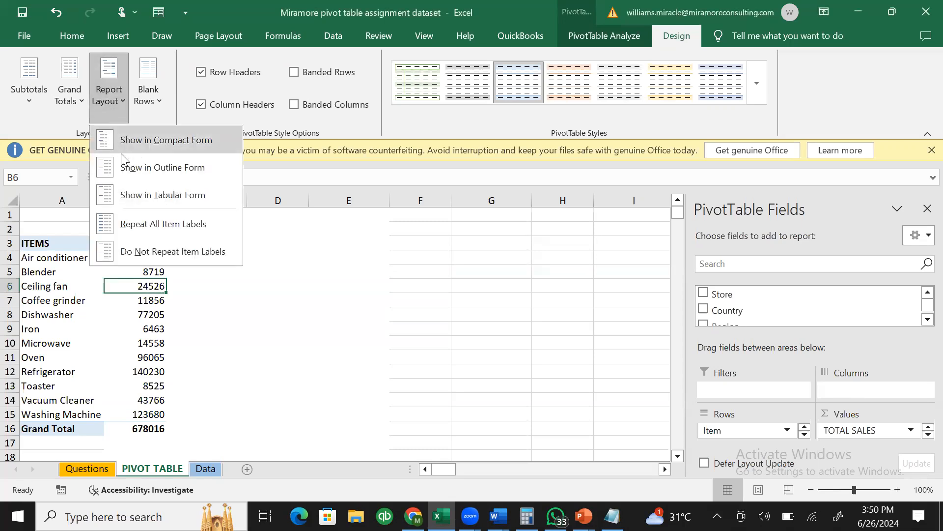
- Try the Tabular, Outline and Compact report layouts on the pivot table
{"action": "left_click", "coordinate": [148, 200]}
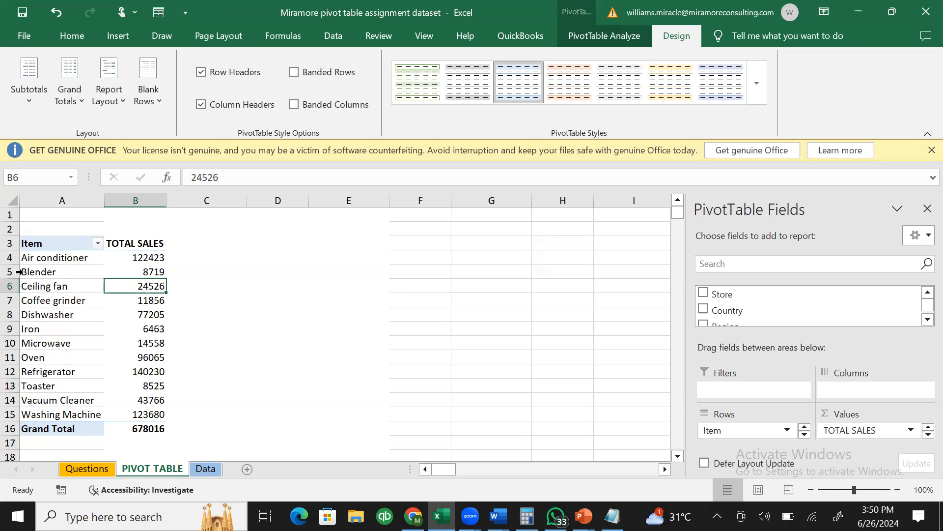
{"action": "left_click", "coordinate": [98, 93]}
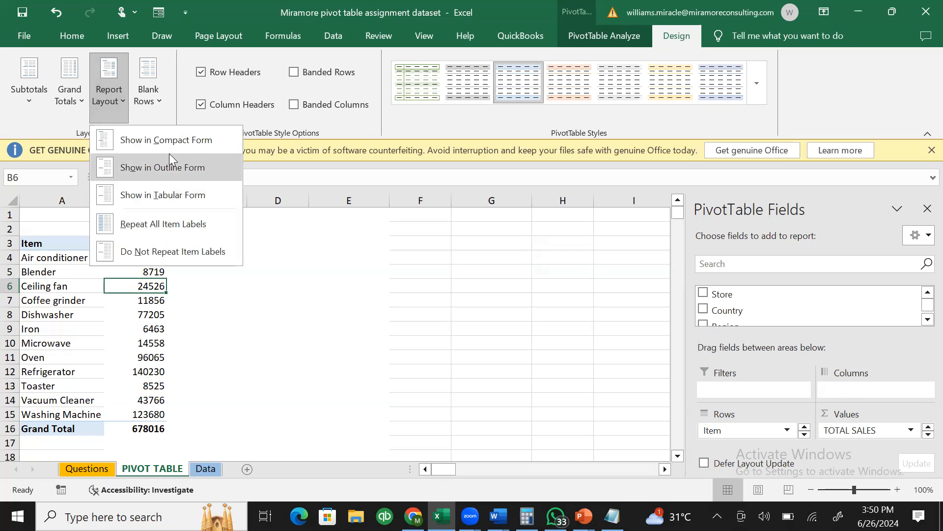
{"action": "left_click", "coordinate": [169, 167]}
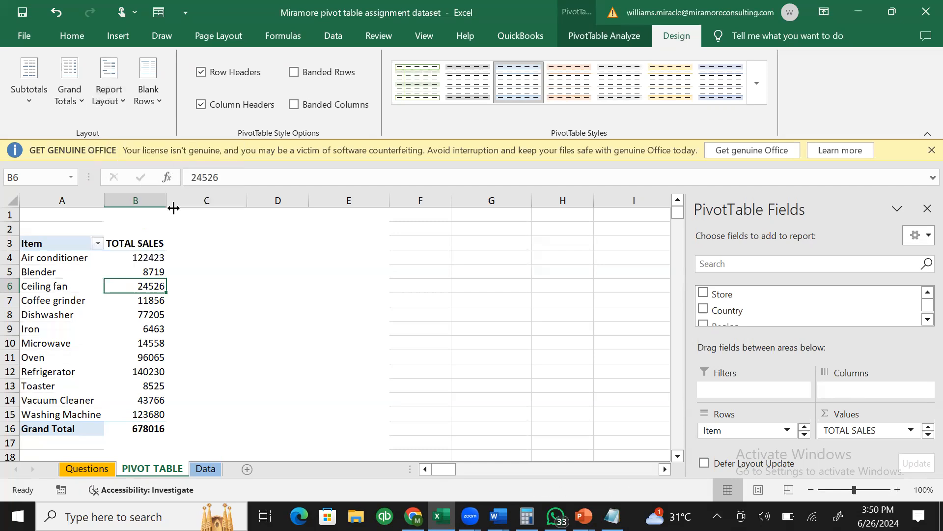
{"action": "left_click", "coordinate": [41, 317]}
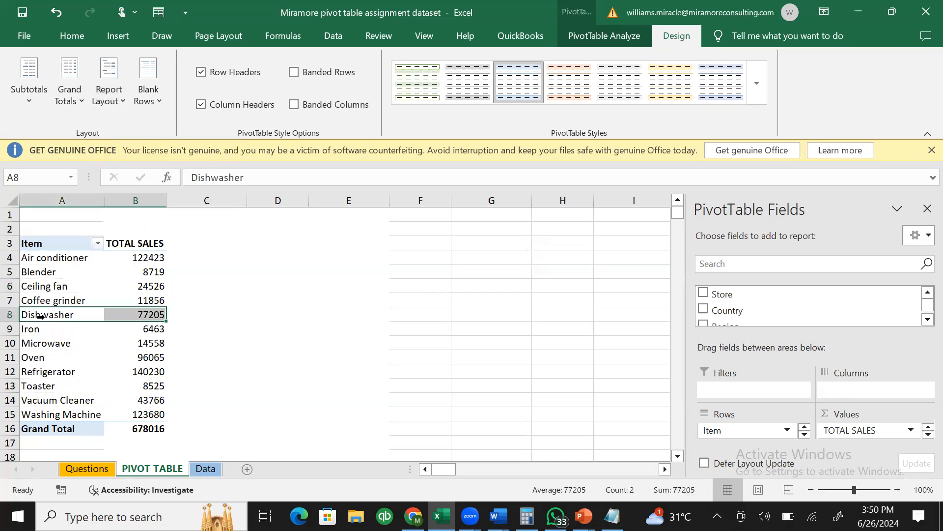
{"action": "left_click", "coordinate": [80, 244]}
{"action": "left_click_drag", "start_coordinate": [79, 244], "coordinate": [152, 426]}
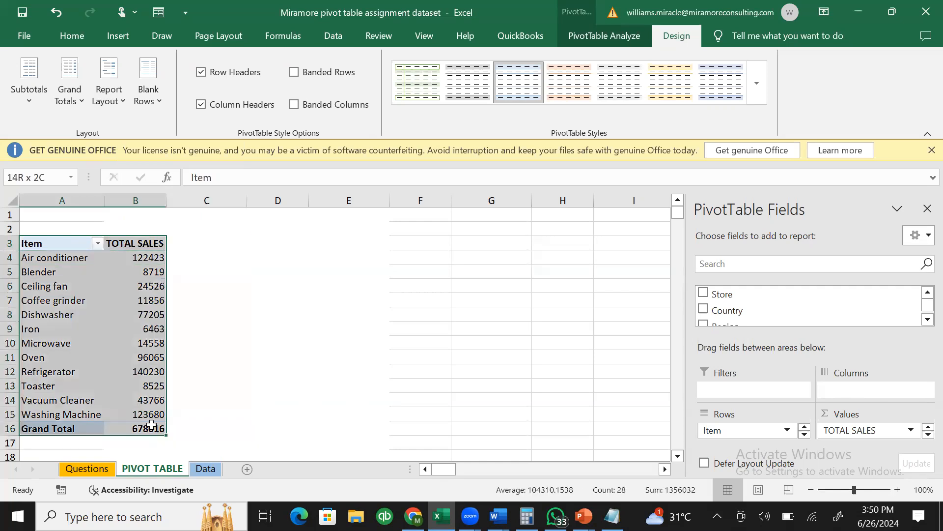
{"action": "left_click", "coordinate": [93, 102]}
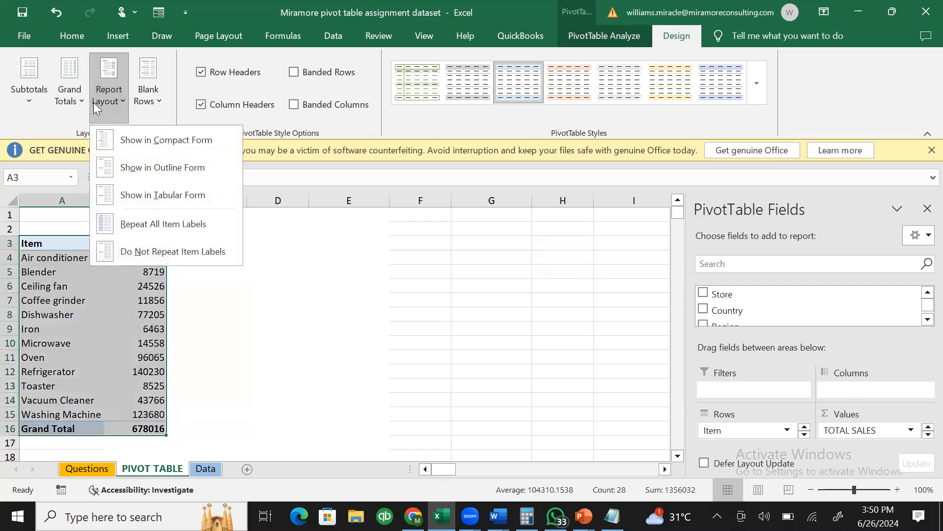
{"action": "left_click", "coordinate": [149, 140]}
{"action": "left_click", "coordinate": [137, 260]}
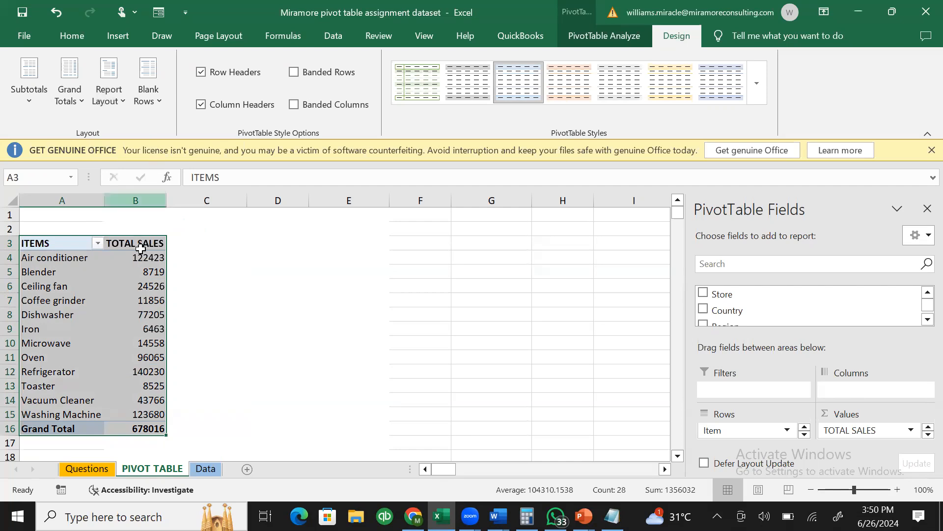
- Set the report layout to Repeat All Item Labels
{"action": "left_click", "coordinate": [109, 96]}
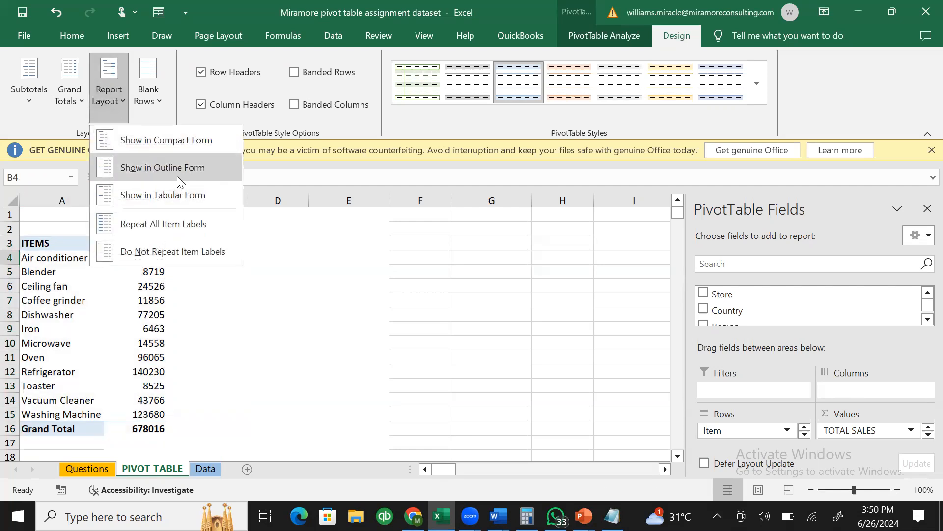
{"action": "left_click", "coordinate": [59, 270]}
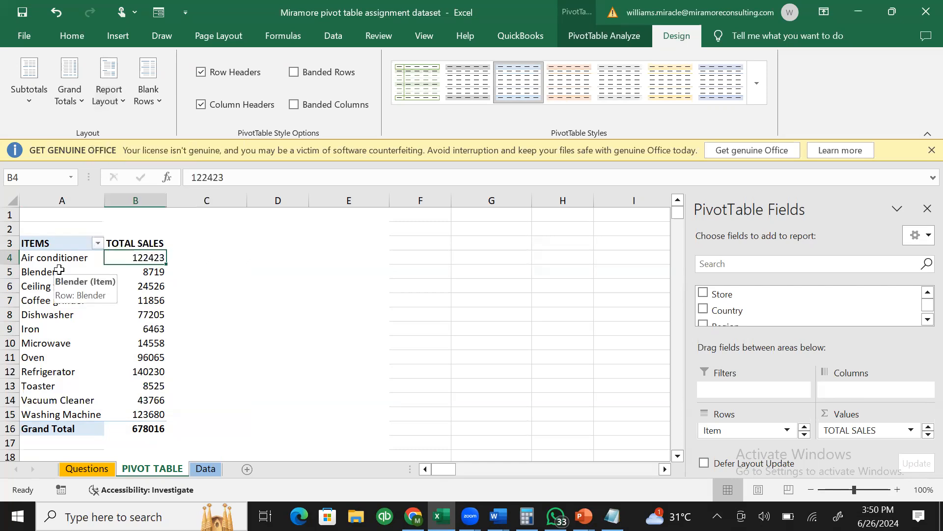
{"action": "left_click_drag", "start_coordinate": [48, 243], "coordinate": [151, 417]}
{"action": "left_click", "coordinate": [101, 92]}
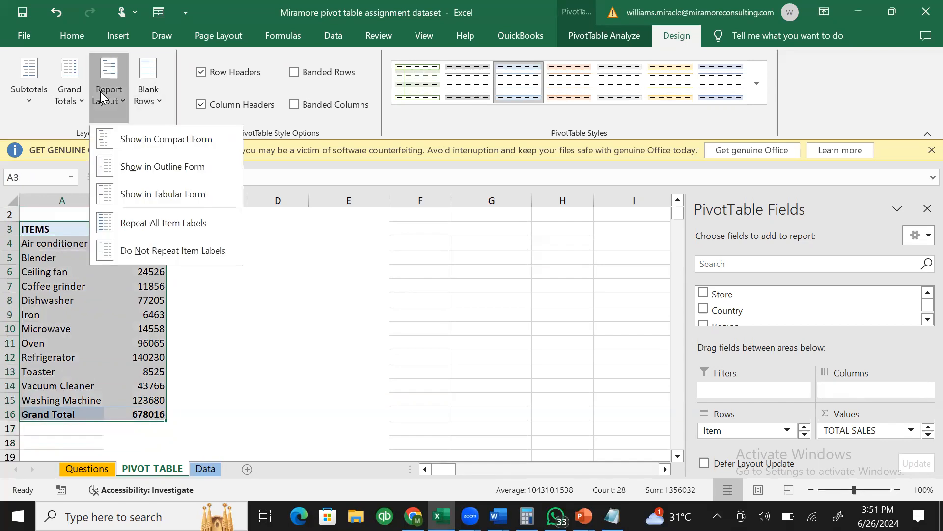
{"action": "left_click", "coordinate": [51, 288]}
{"action": "left_click", "coordinate": [50, 288]}
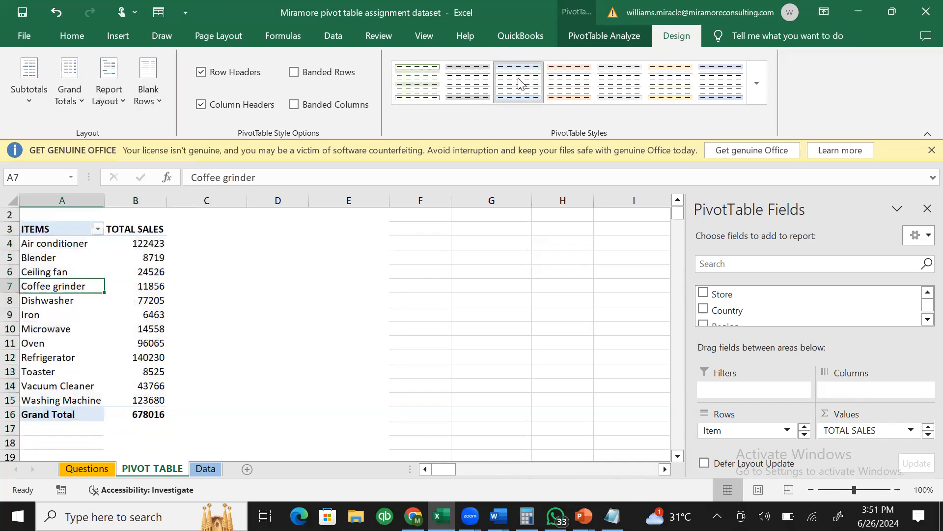
{"action": "left_click", "coordinate": [122, 94]}
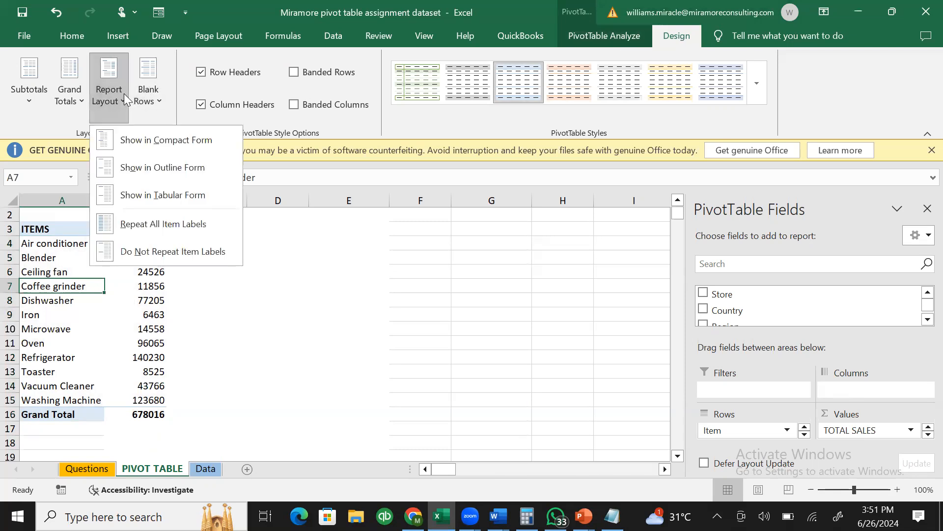
{"action": "left_click", "coordinate": [168, 225]}
{"action": "left_click", "coordinate": [135, 243]}
{"action": "left_click", "coordinate": [60, 243]}
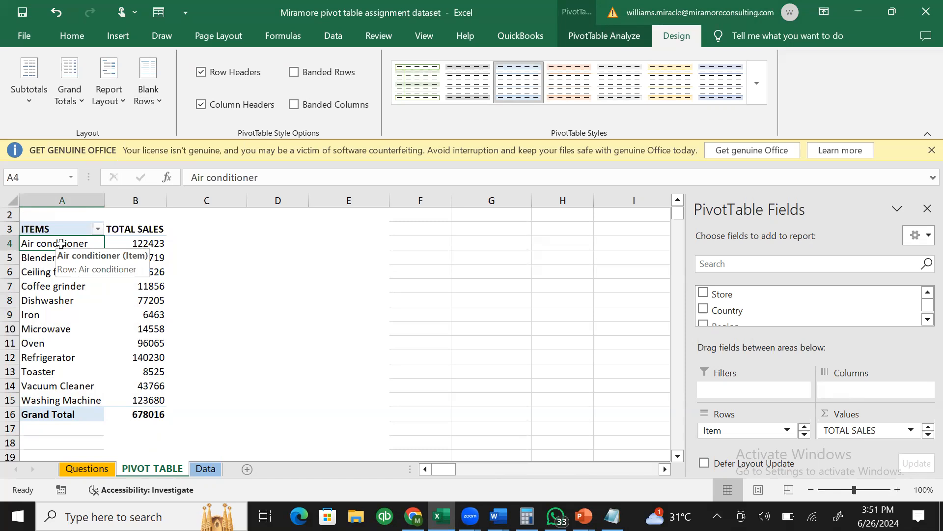
{"action": "left_click", "coordinate": [923, 321]}
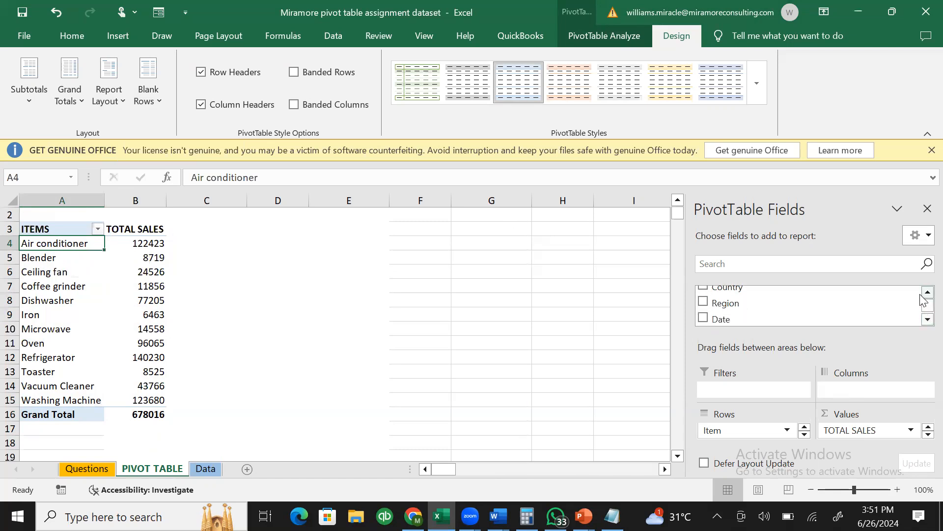
- Add Region beneath Item in Rows, then remove it again
{"action": "left_click_drag", "start_coordinate": [761, 307], "coordinate": [744, 434]}
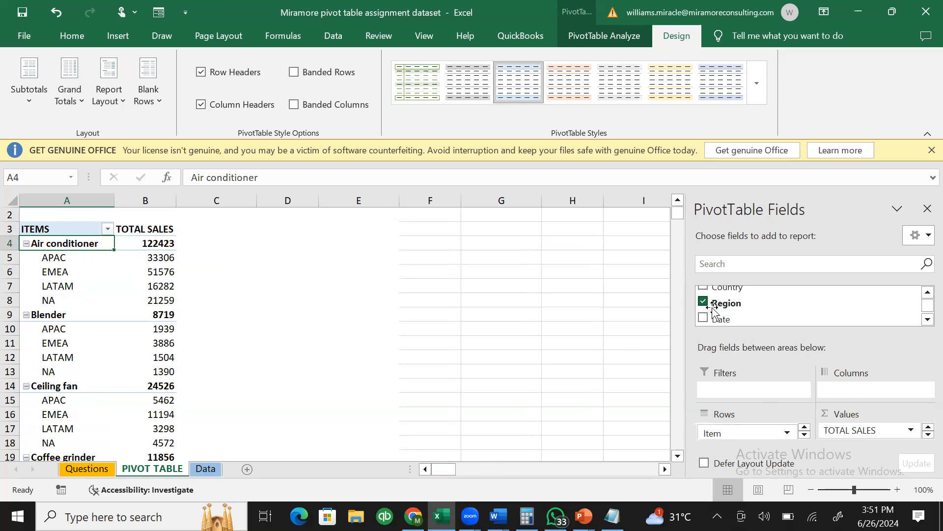
{"action": "left_click", "coordinate": [804, 435]}
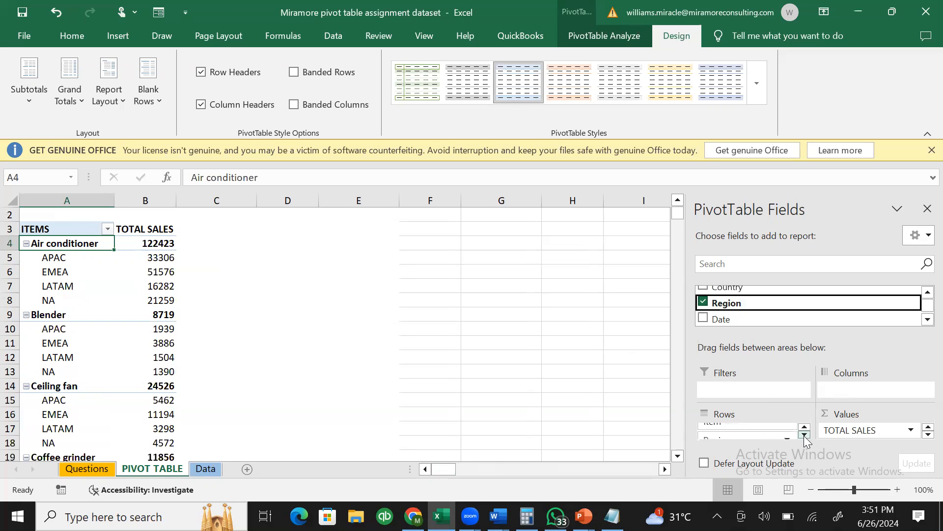
{"action": "left_click", "coordinate": [741, 436]}
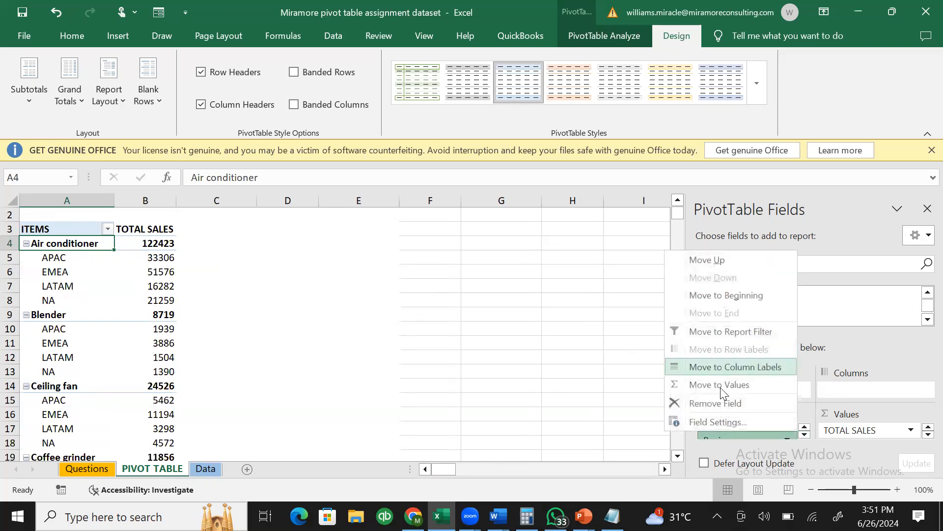
{"action": "left_click", "coordinate": [743, 436]}
{"action": "left_click_drag", "start_coordinate": [743, 436], "coordinate": [570, 375]}
- Add Country beneath Item with all item labels repeated, then move Country to Columns
{"action": "left_click_drag", "start_coordinate": [894, 291], "coordinate": [777, 438]}
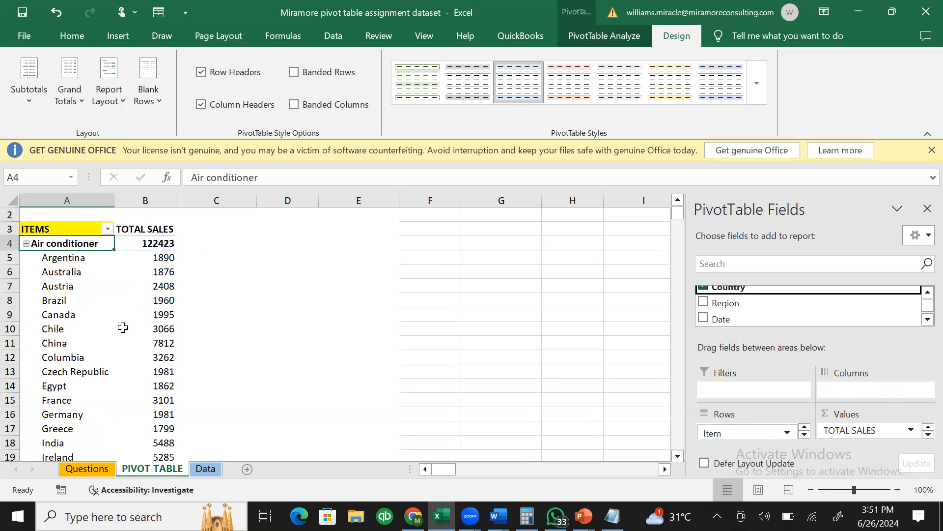
{"action": "mouse_move", "coordinate": [123, 327]}
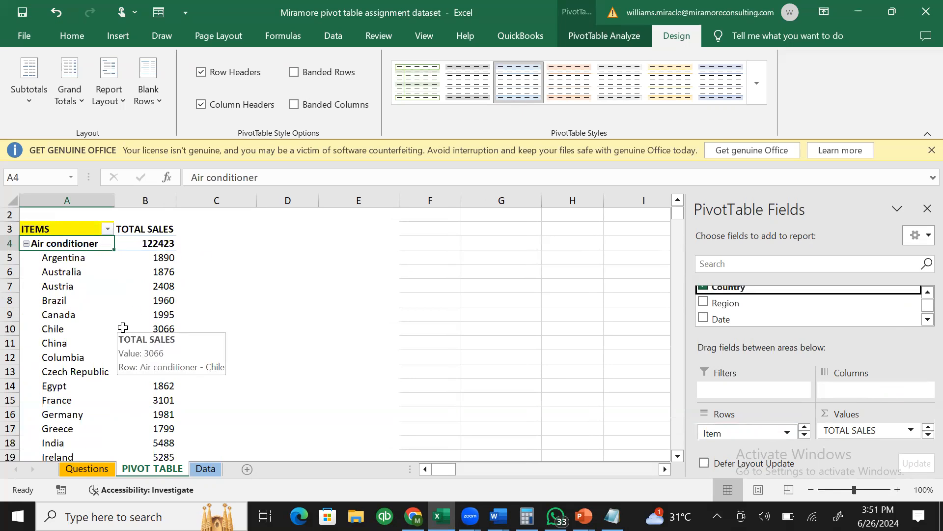
{"action": "left_click", "coordinate": [117, 98]}
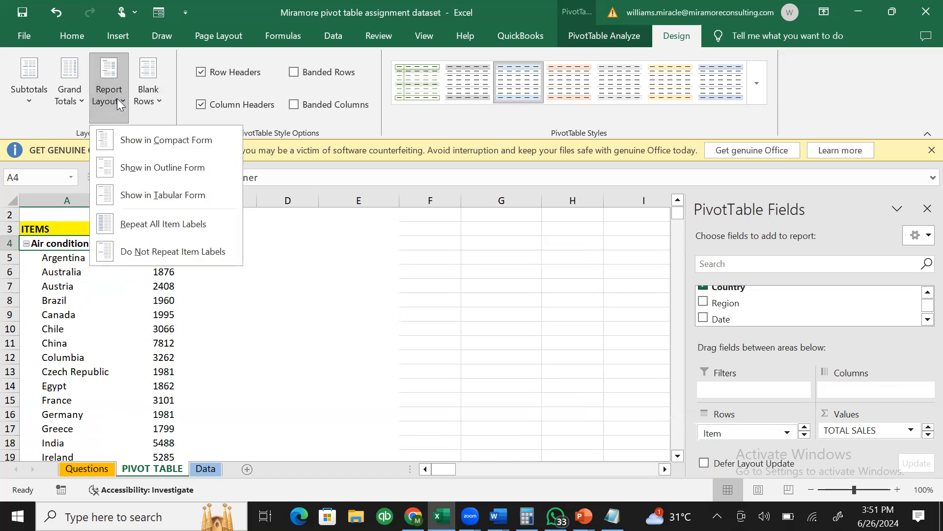
{"action": "left_click", "coordinate": [166, 224]}
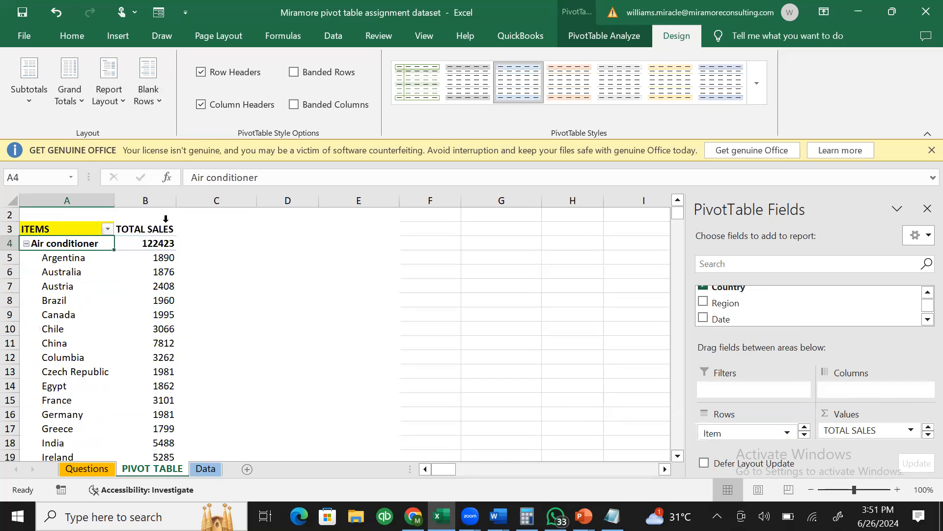
{"action": "left_click", "coordinate": [123, 372]}
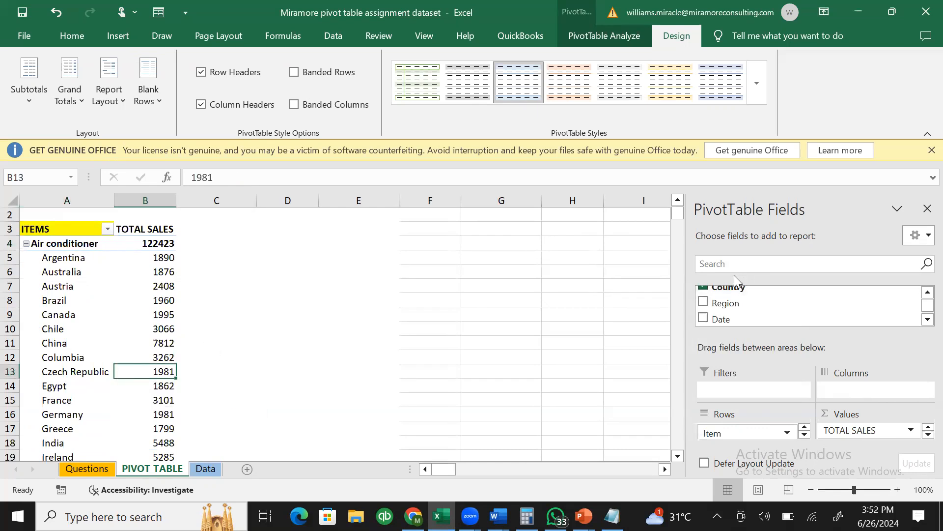
{"action": "left_click_drag", "start_coordinate": [739, 289], "coordinate": [854, 394]}
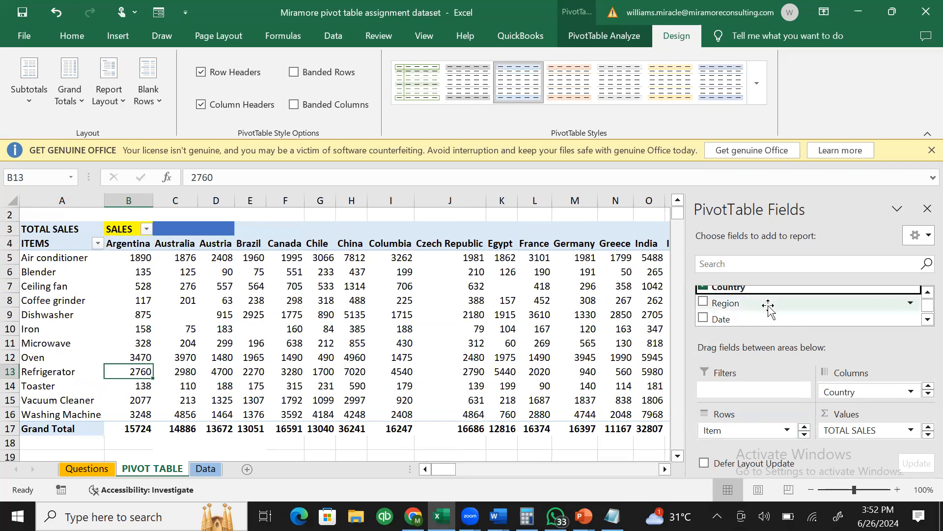
- Reapply Compact Form and Repeat All Item Labels to the item-by-country grid
{"action": "scroll", "coordinate": [922, 307], "scroll_direction": "down", "scroll_amount": 1}
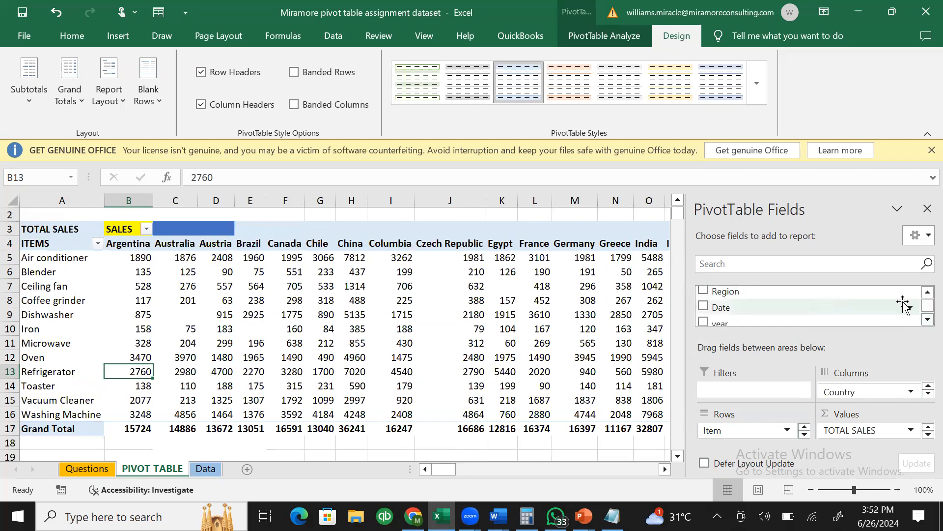
{"action": "scroll", "coordinate": [922, 300], "scroll_direction": "up", "scroll_amount": 1}
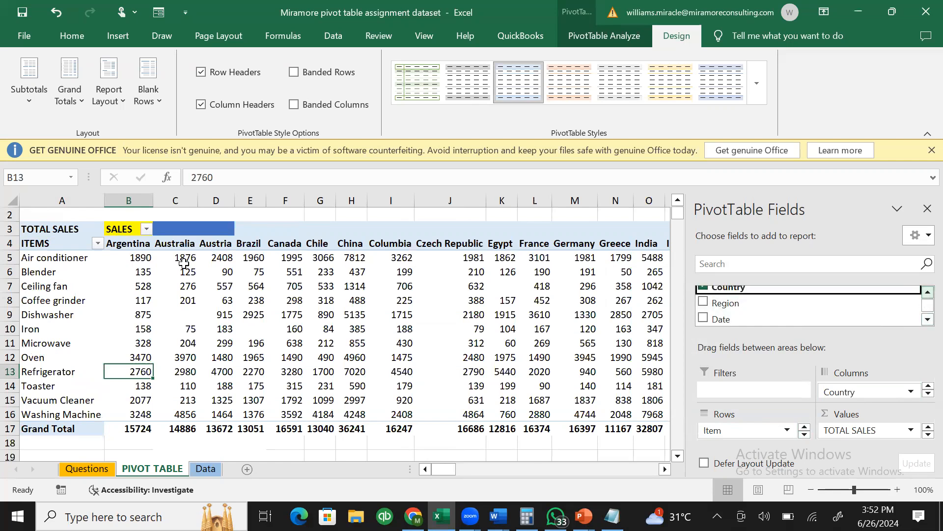
{"action": "left_click", "coordinate": [104, 277]}
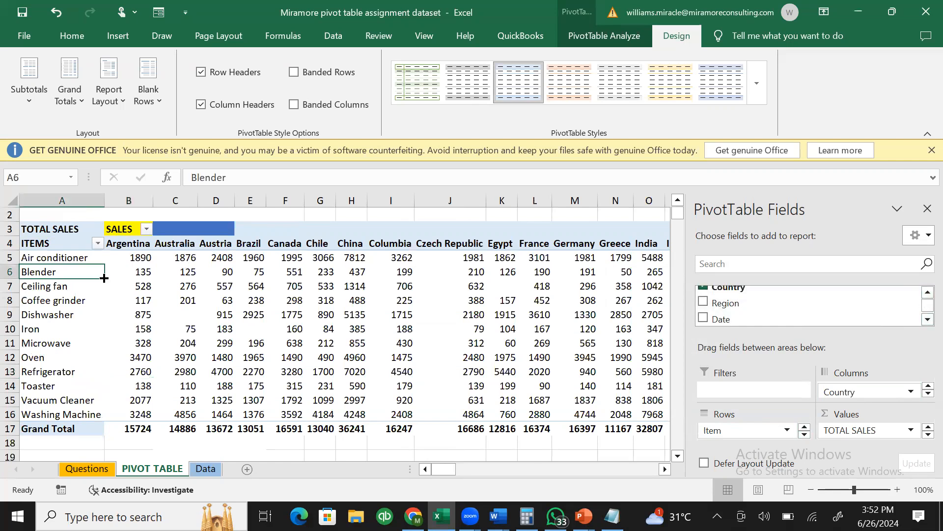
{"action": "left_click", "coordinate": [110, 99]}
{"action": "left_click", "coordinate": [165, 144]}
{"action": "left_click", "coordinate": [121, 94]}
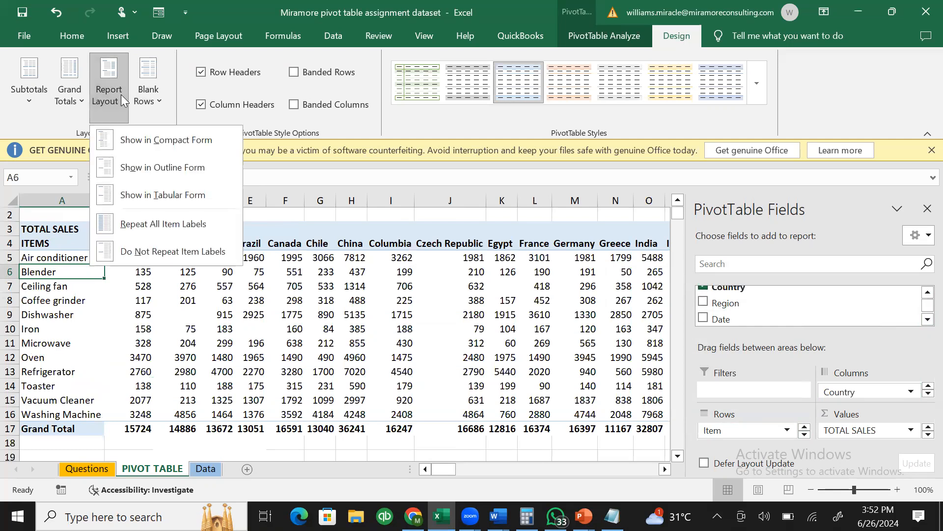
{"action": "left_click", "coordinate": [166, 226]}
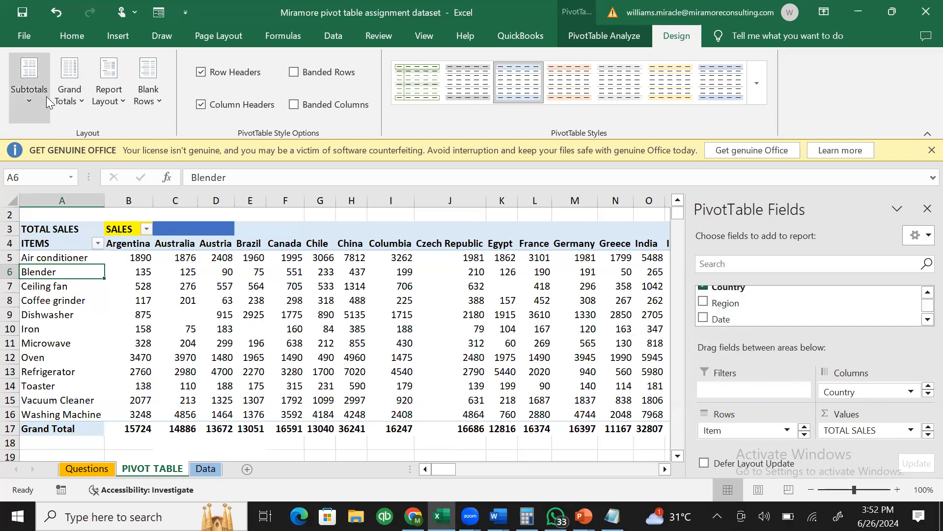
{"action": "left_click", "coordinate": [30, 99]}
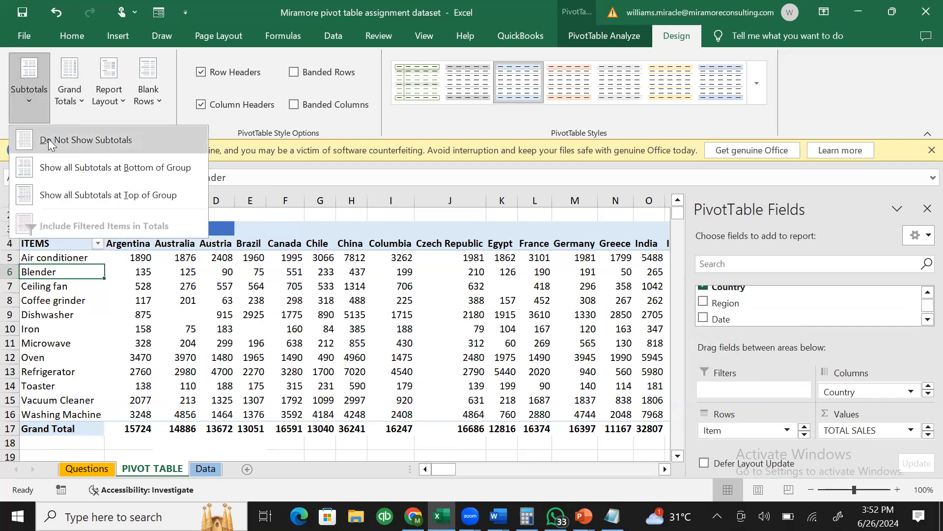
- Reapply Show all Subtotals at Bottom of Group while checking table cells such as C7 and G11
{"action": "left_click", "coordinate": [385, 286]}
{"action": "left_click", "coordinate": [385, 286]}
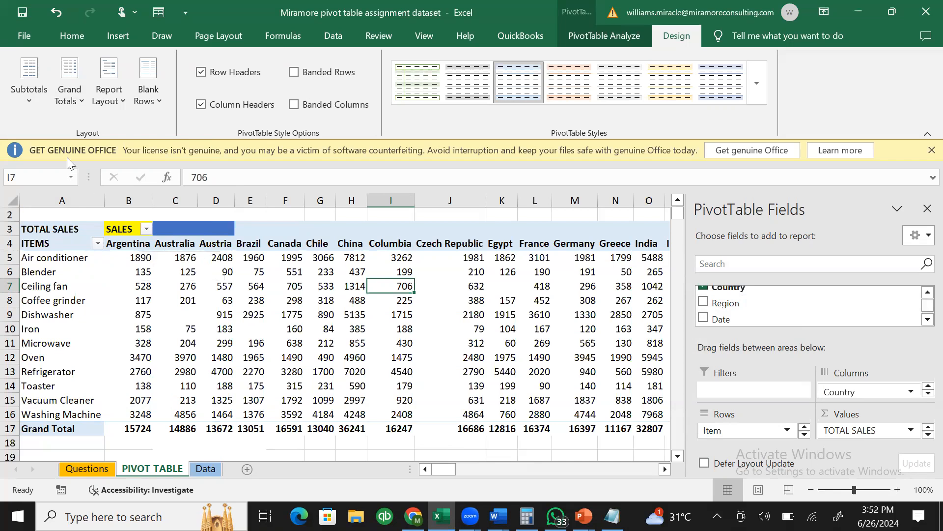
{"action": "left_click", "coordinate": [25, 91]}
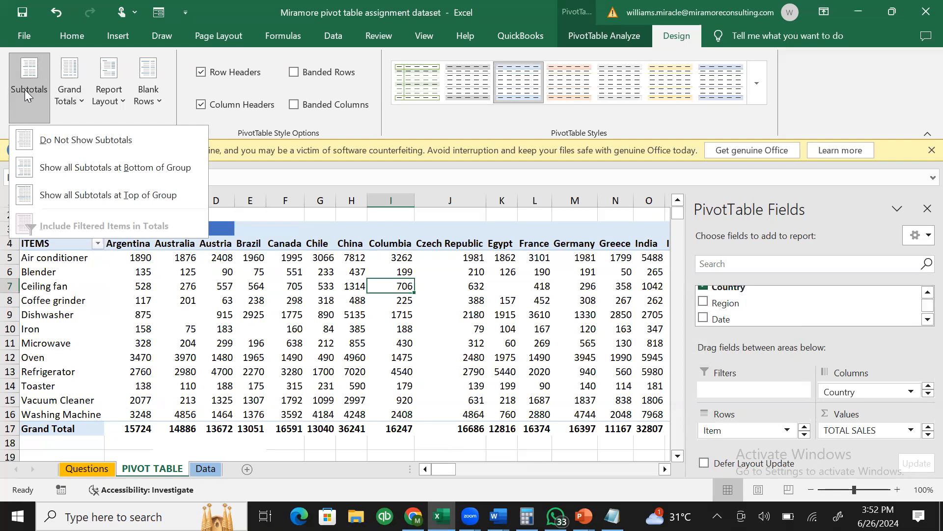
{"action": "left_click", "coordinate": [74, 168]}
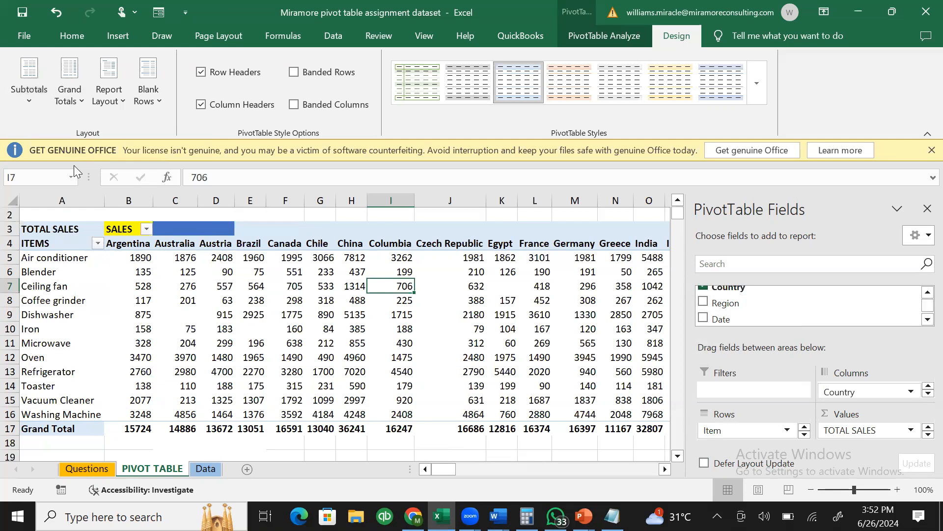
{"action": "left_click", "coordinate": [175, 289]}
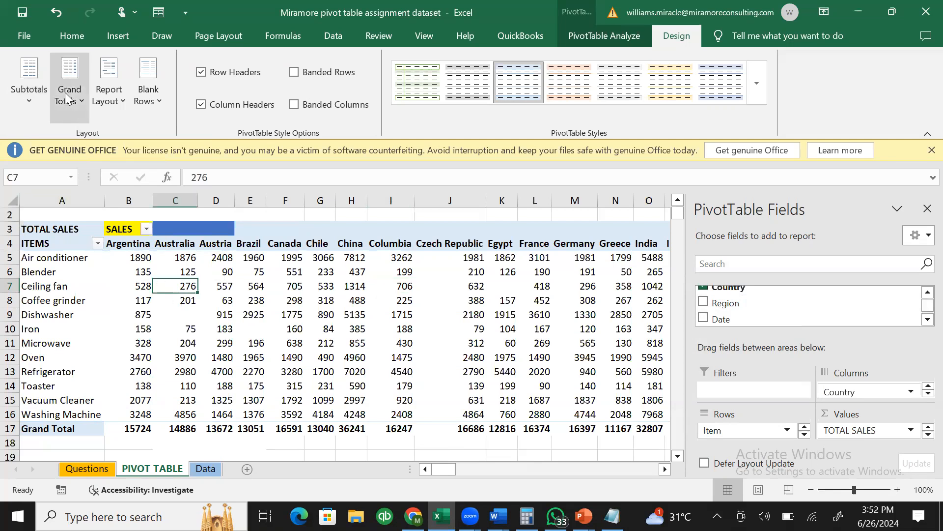
{"action": "left_click", "coordinate": [30, 100]}
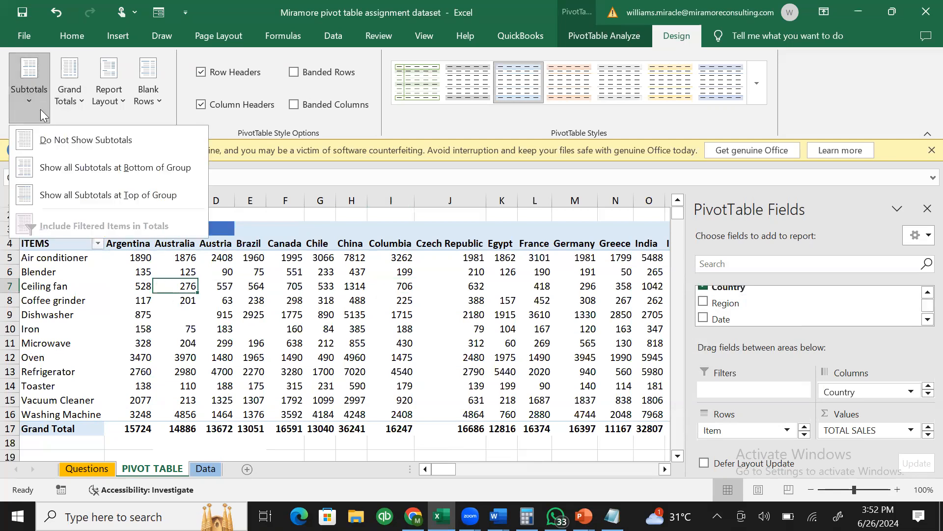
{"action": "left_click", "coordinate": [73, 168]}
{"action": "left_click", "coordinate": [310, 341]}
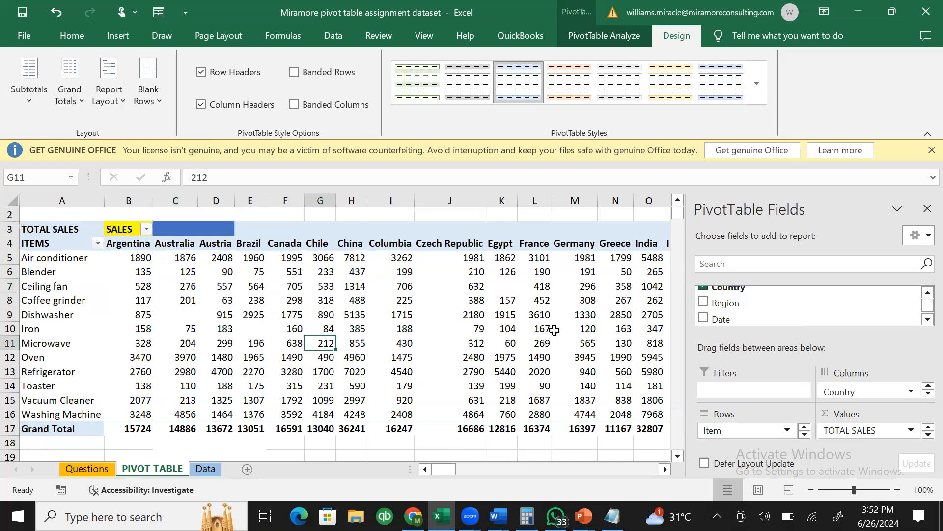
- Nest Store under Item in the PivotTable rows, splitting Air conditioner into store cities
{"action": "left_click", "coordinate": [928, 320]}
{"action": "left_click", "coordinate": [928, 319]}
{"action": "left_click", "coordinate": [927, 320]}
{"action": "left_click", "coordinate": [928, 320]}
{"action": "left_click", "coordinate": [927, 320]}
{"action": "left_click", "coordinate": [927, 320]}
{"action": "left_click", "coordinate": [928, 320]}
{"action": "left_click", "coordinate": [924, 294]}
{"action": "left_click", "coordinate": [924, 294]}
{"action": "left_click", "coordinate": [923, 294]}
{"action": "left_click", "coordinate": [924, 294]}
{"action": "left_click", "coordinate": [924, 294]}
{"action": "left_click", "coordinate": [924, 294]}
{"action": "left_click", "coordinate": [924, 294]}
{"action": "left_click_drag", "start_coordinate": [832, 297], "coordinate": [706, 436]}
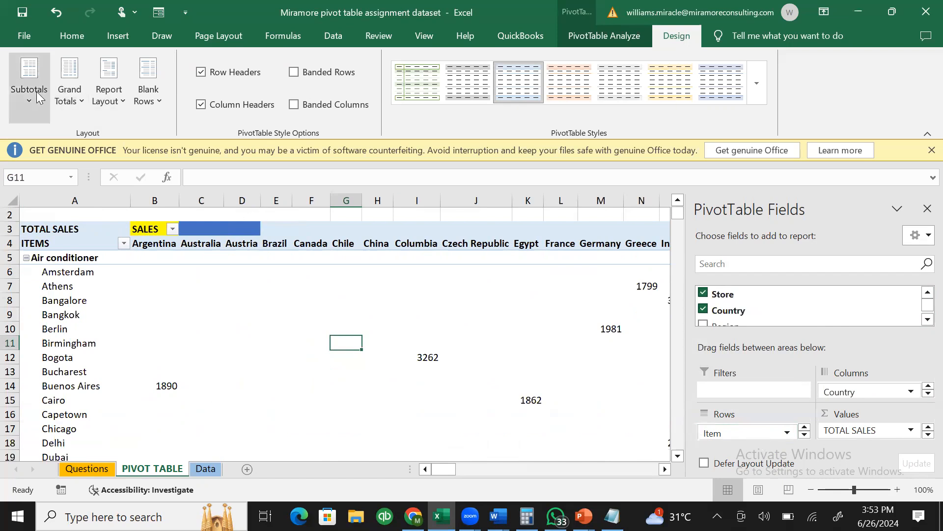
- Rearrange the fields: Store out of Rows, Country into Rows under Item, Store into Columns
{"action": "left_click", "coordinate": [805, 434]}
{"action": "left_click_drag", "start_coordinate": [767, 435], "coordinate": [631, 382]}
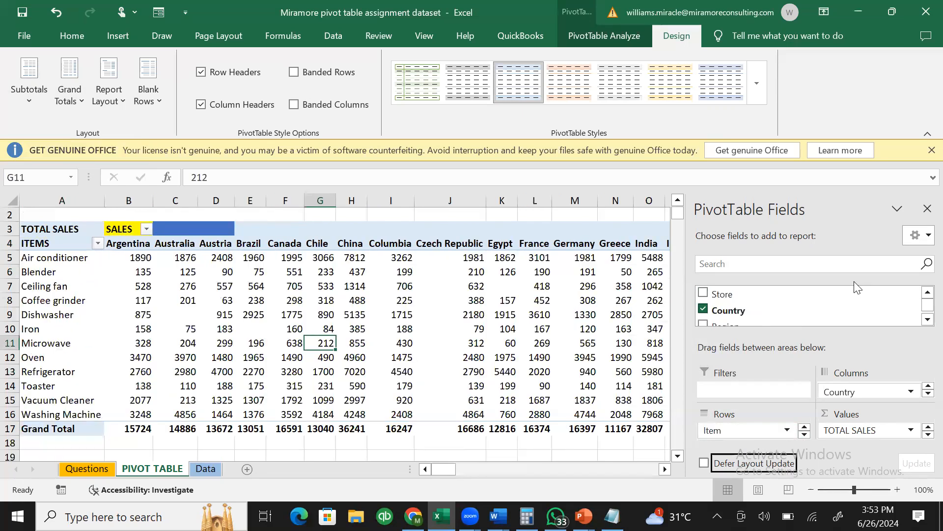
{"action": "left_click", "coordinate": [922, 318]}
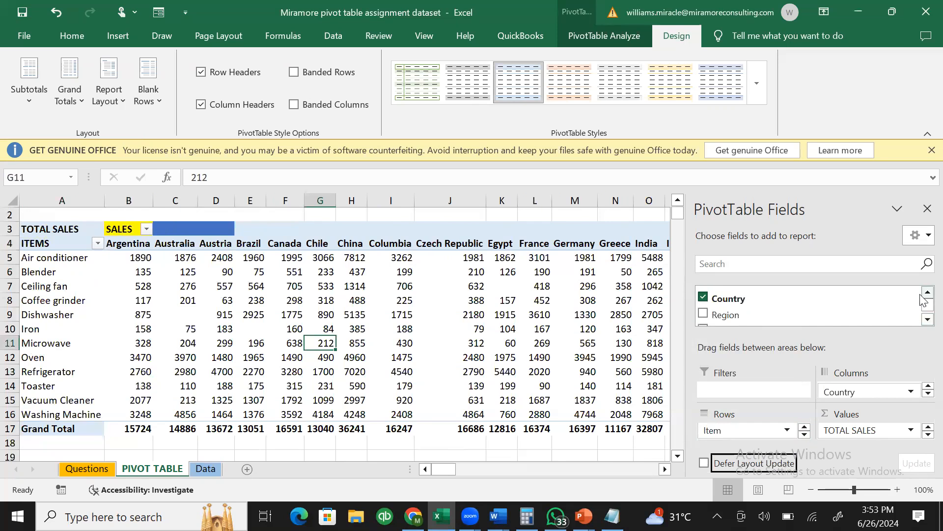
{"action": "left_click_drag", "start_coordinate": [893, 391], "coordinate": [752, 433]}
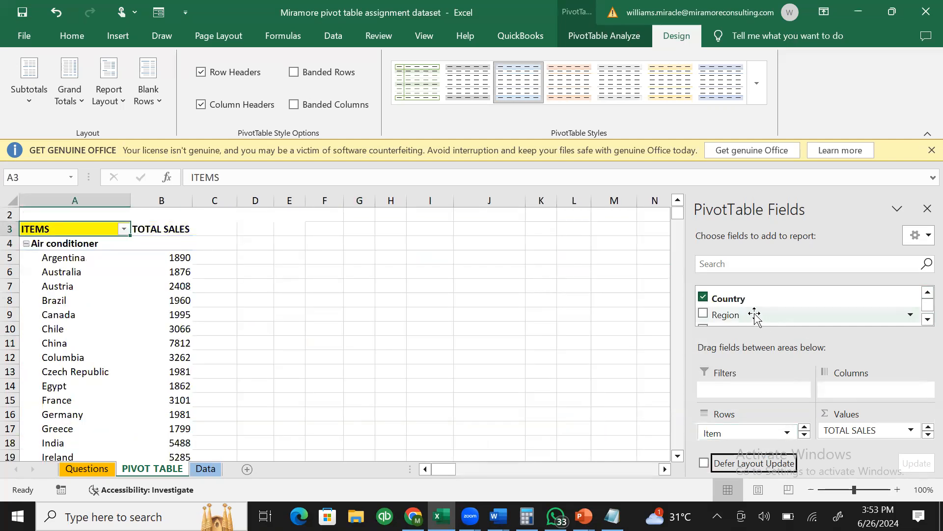
{"action": "left_click", "coordinate": [925, 293]}
{"action": "left_click_drag", "start_coordinate": [772, 296], "coordinate": [870, 392]}
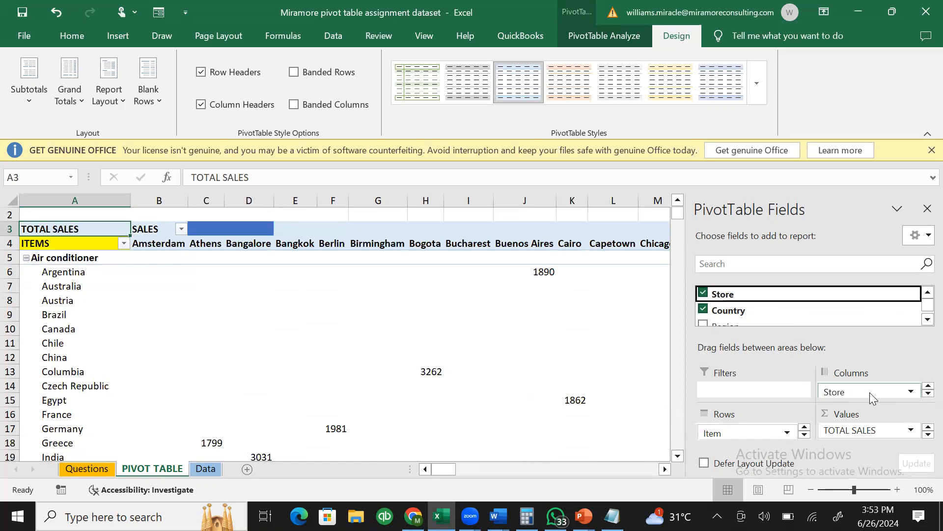
- Toggle item subtotals off, then back to the bottom of each group, checking Buenos Aires 1890
{"action": "left_click", "coordinate": [384, 276]}
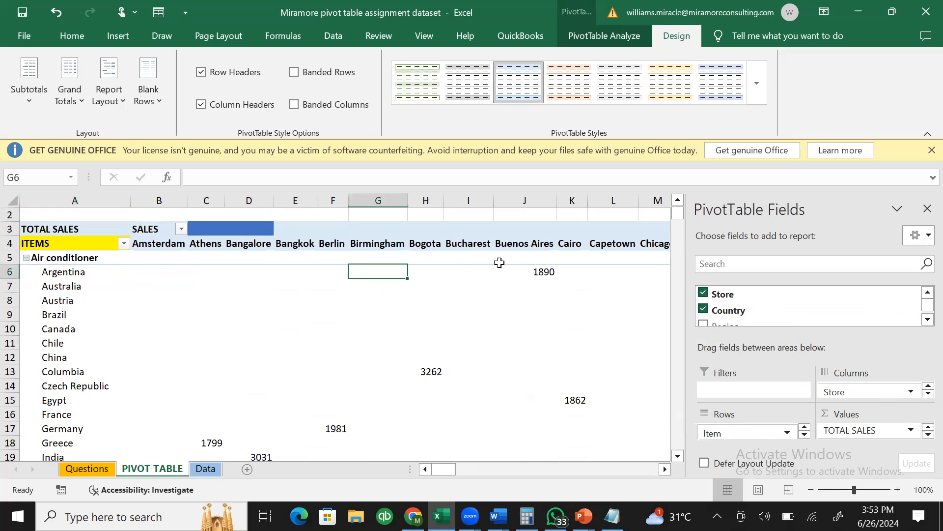
{"action": "left_click", "coordinate": [42, 93]}
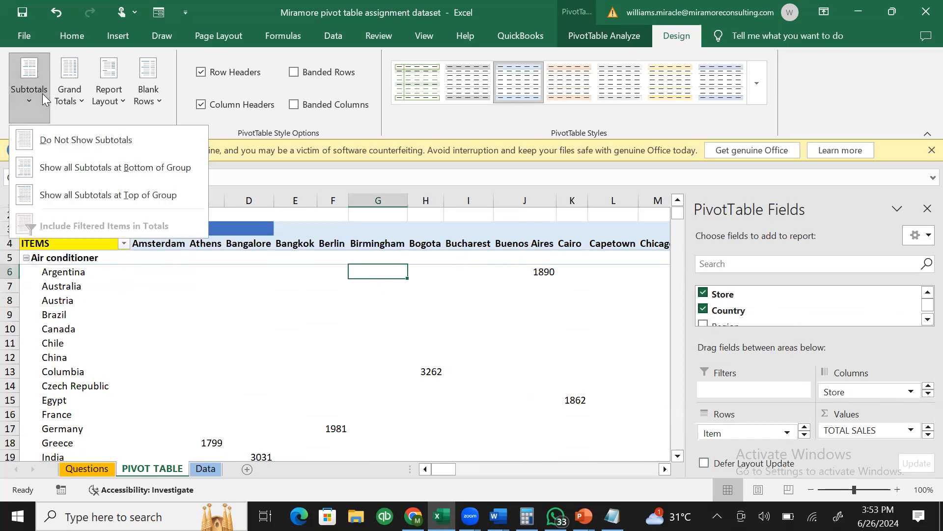
{"action": "left_click", "coordinate": [101, 142]}
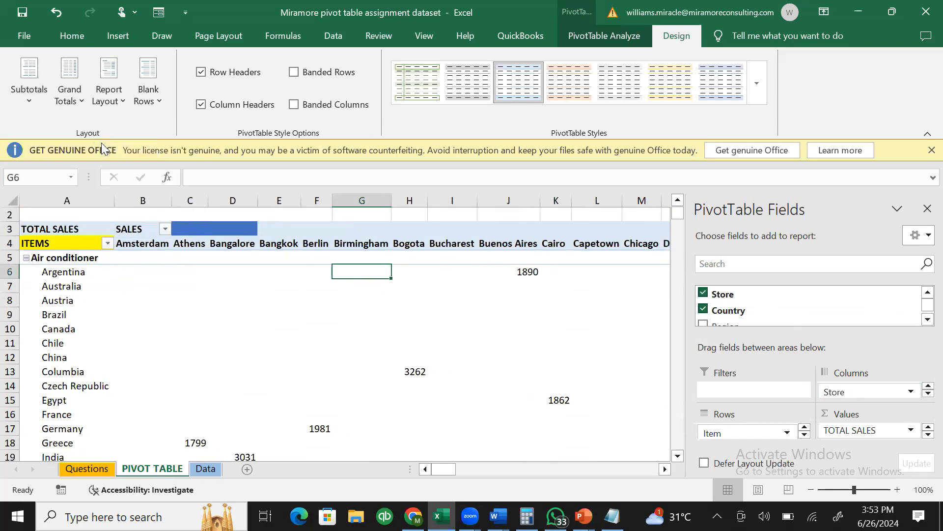
{"action": "left_click", "coordinate": [36, 99]}
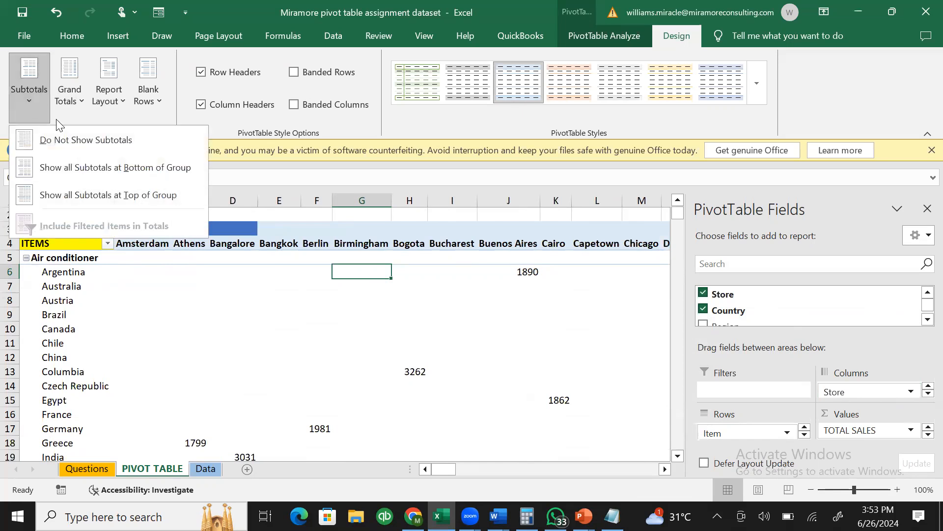
{"action": "left_click", "coordinate": [73, 167]}
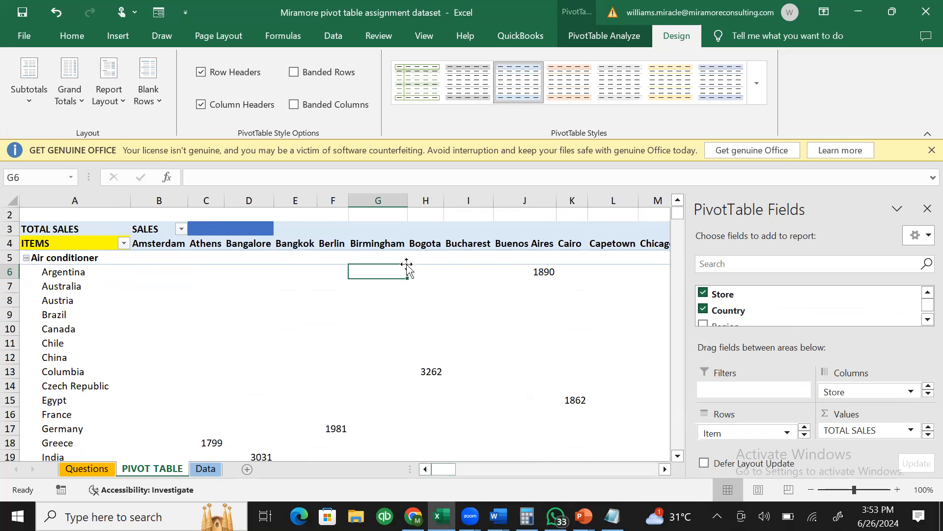
{"action": "left_click", "coordinate": [521, 271]}
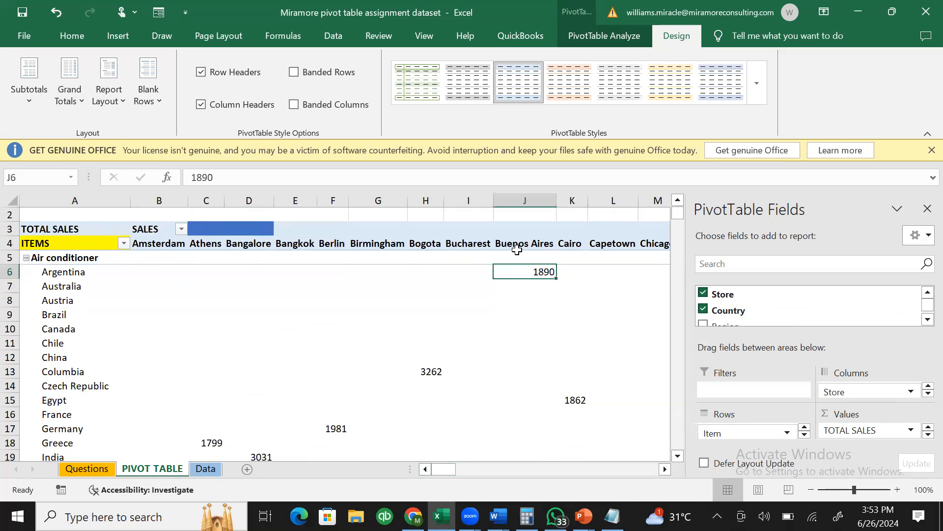
{"action": "left_click_drag", "start_coordinate": [452, 465], "coordinate": [585, 450]}
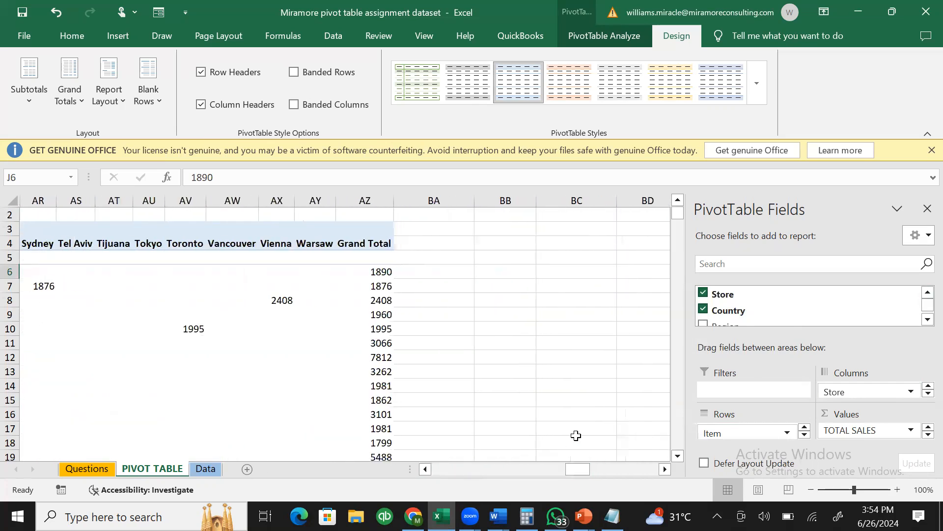
- Hide all item subtotals with Do Not Show Subtotals
{"action": "left_click", "coordinate": [374, 273]}
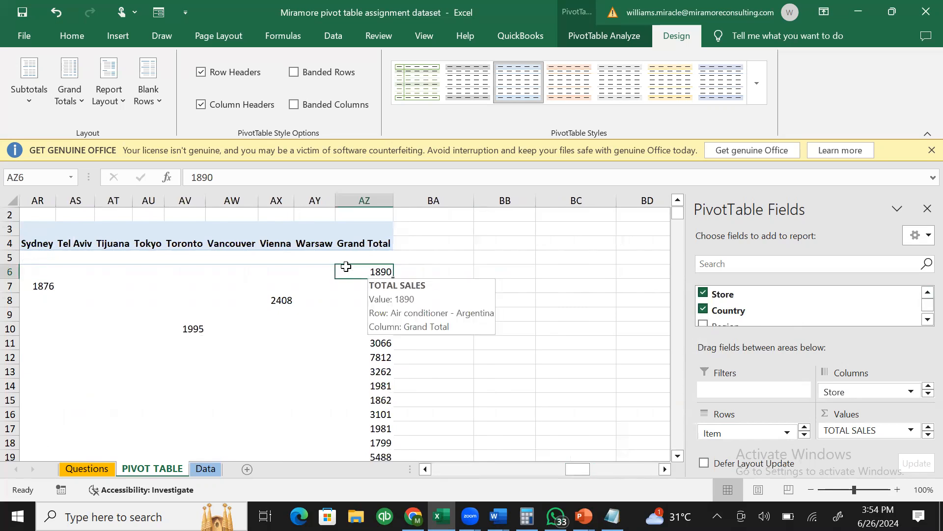
{"action": "left_click", "coordinate": [20, 94]}
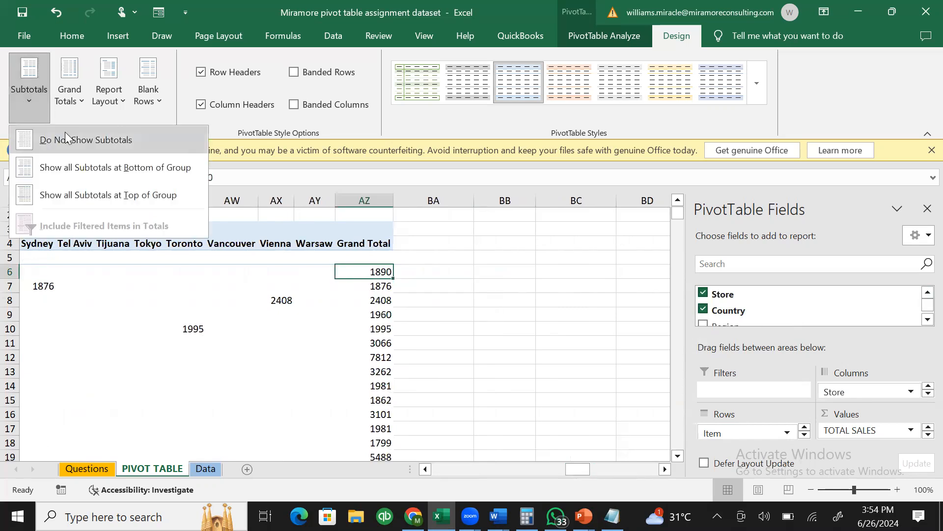
{"action": "left_click", "coordinate": [65, 132]}
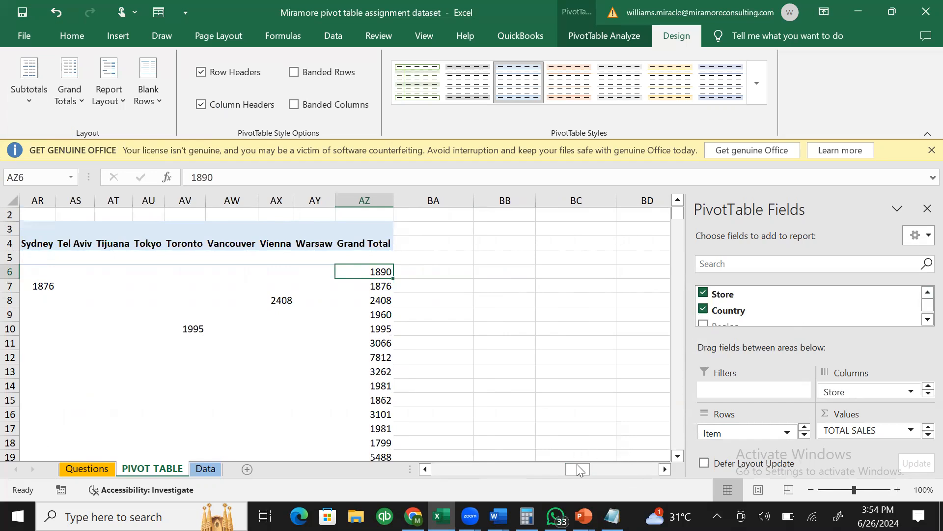
{"action": "left_click_drag", "start_coordinate": [576, 468], "coordinate": [433, 470]}
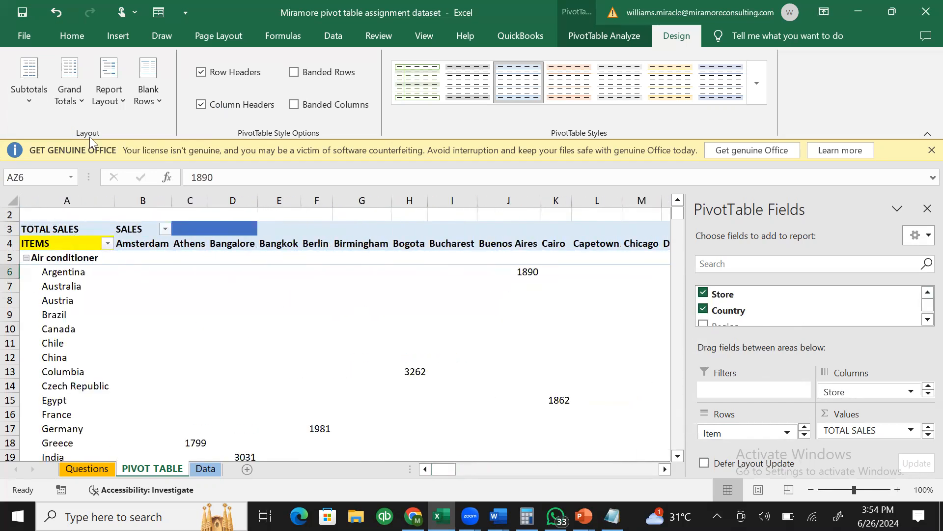
{"action": "left_click_drag", "start_coordinate": [678, 458], "coordinate": [678, 458]}
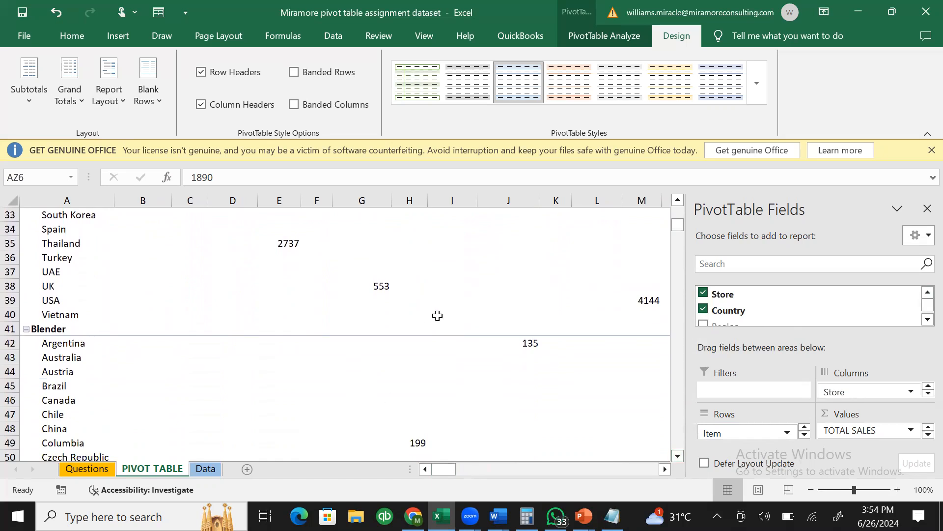
{"action": "left_click", "coordinate": [29, 96]}
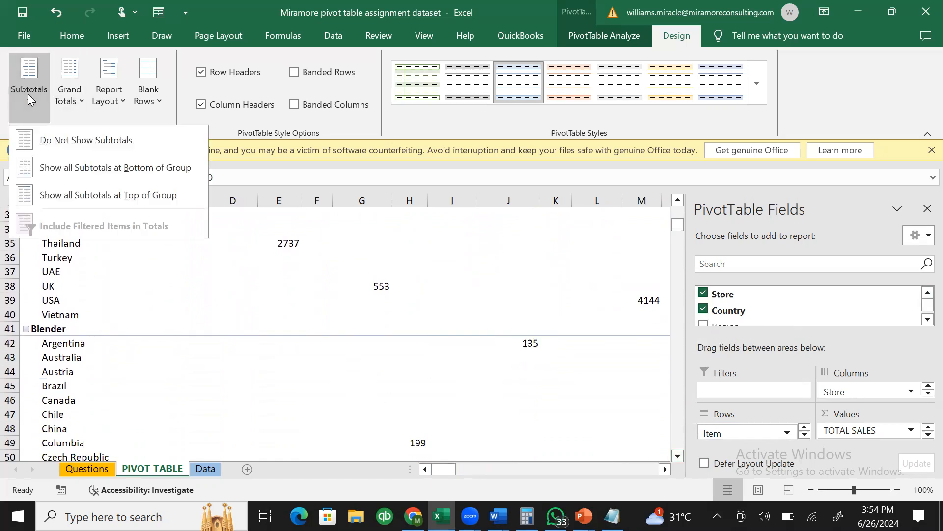
- Compare Do Not Show and Top of Group subtotals, settling on Bottom of Group with an Air conditioner Total row
{"action": "left_click", "coordinate": [86, 168]}
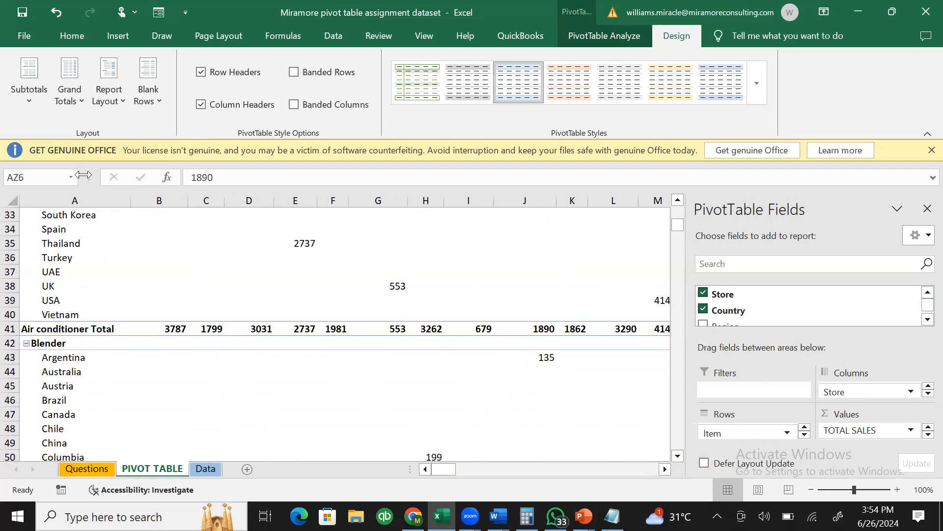
{"action": "left_click", "coordinate": [10, 328]}
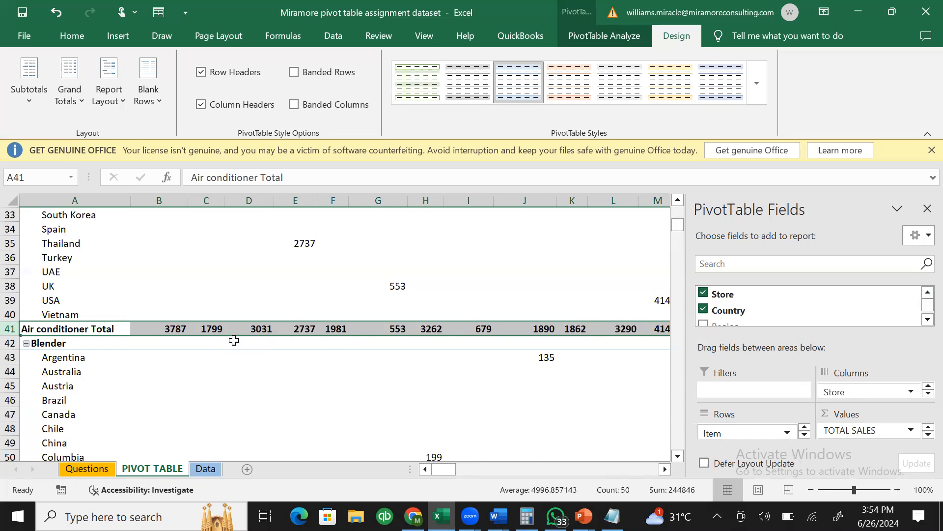
{"action": "left_click", "coordinate": [42, 99]}
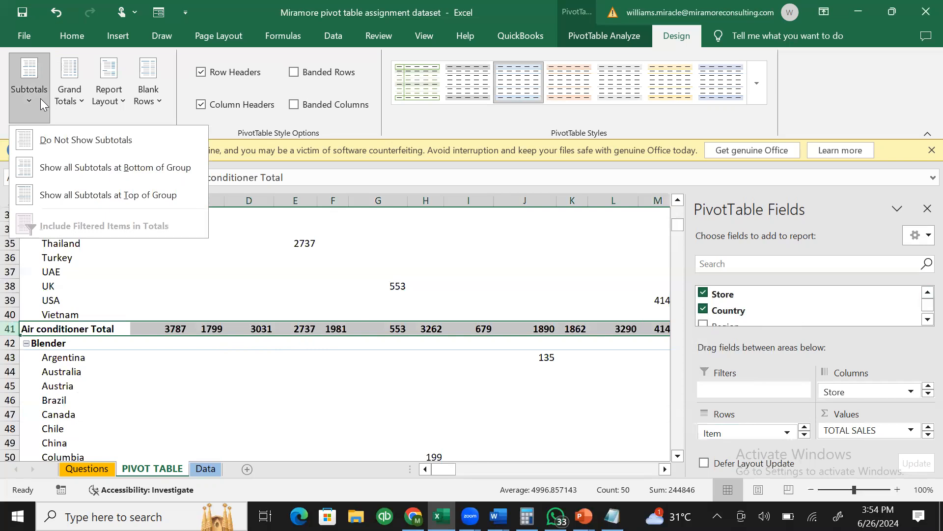
{"action": "left_click", "coordinate": [102, 139]}
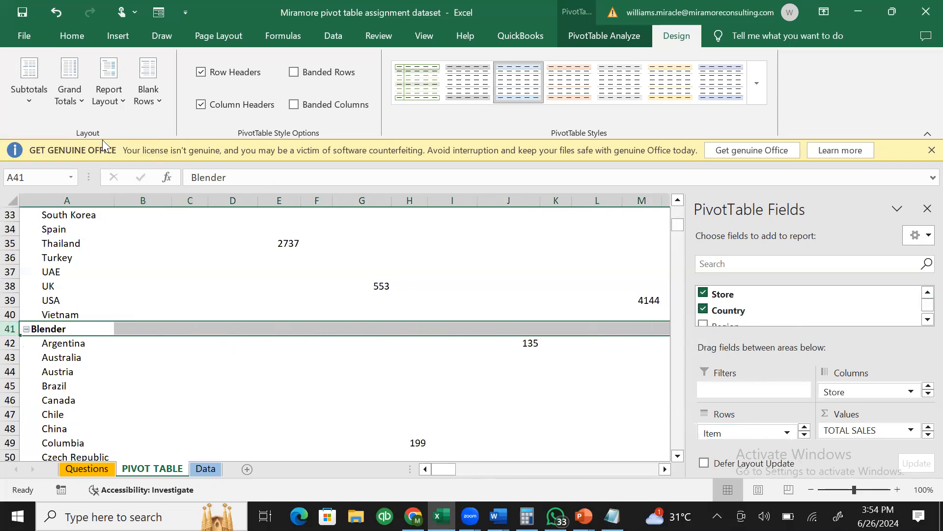
{"action": "left_click", "coordinate": [27, 99]}
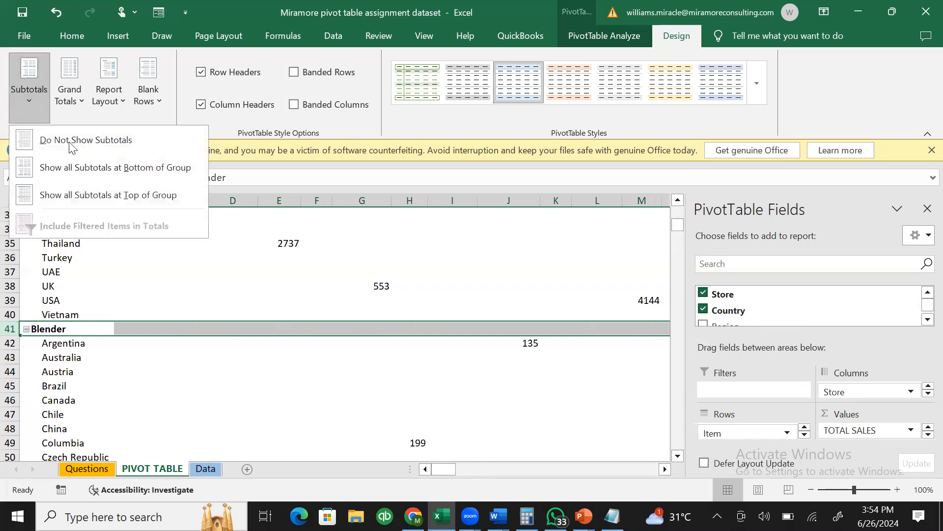
{"action": "left_click", "coordinate": [103, 195]}
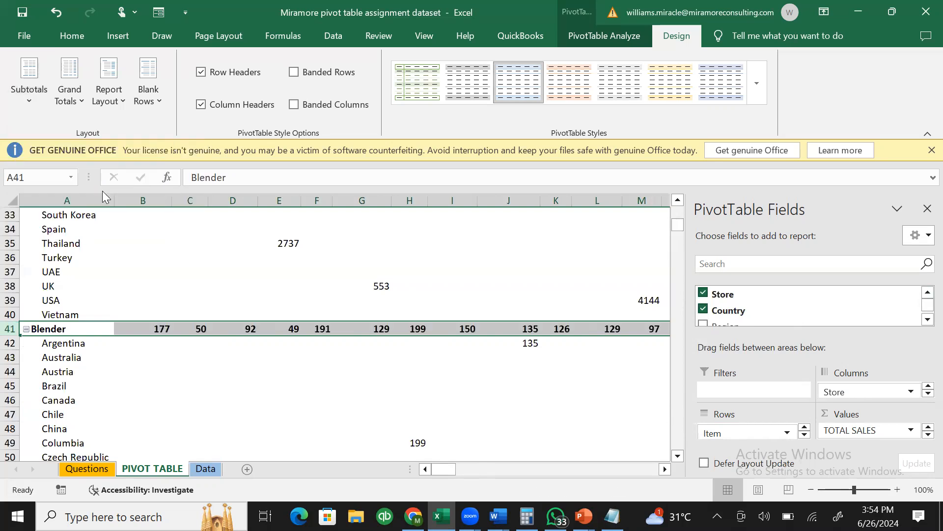
{"action": "left_click", "coordinate": [44, 84]}
{"action": "left_click", "coordinate": [83, 167]}
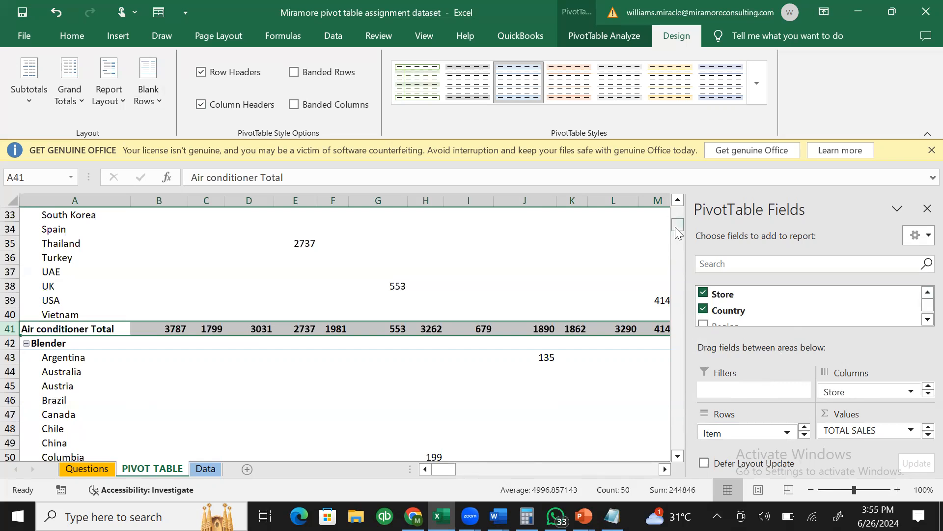
- Apply the orange Medium PivotTable style from the expanded styles gallery
{"action": "left_click", "coordinate": [674, 82]}
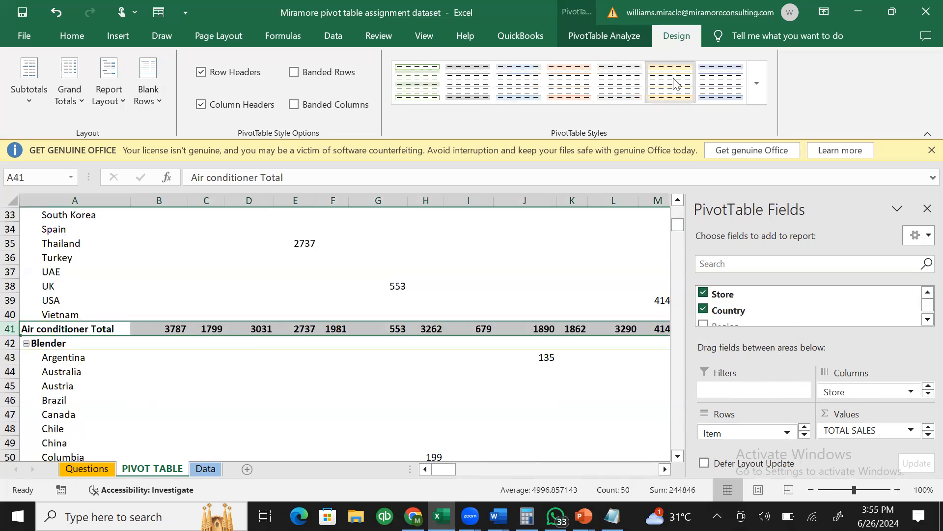
{"action": "left_click", "coordinate": [757, 84]}
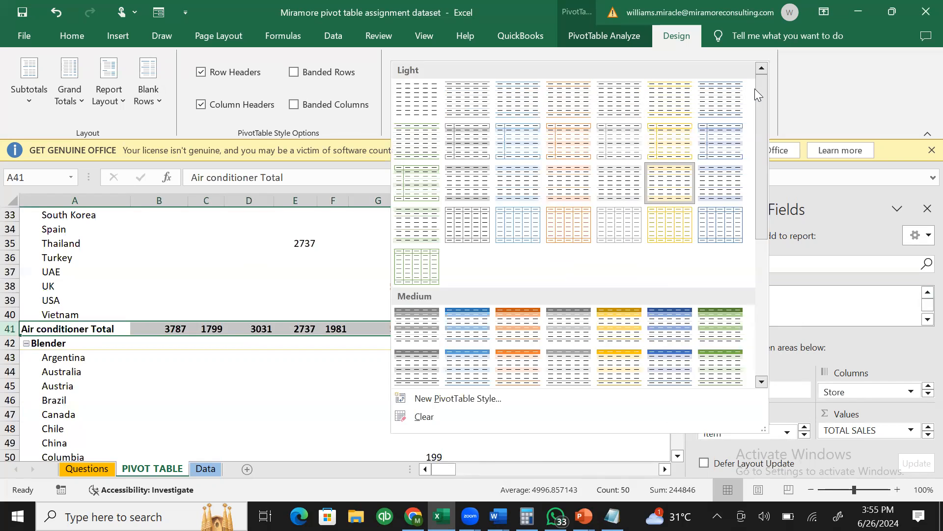
{"action": "left_click", "coordinate": [536, 328]}
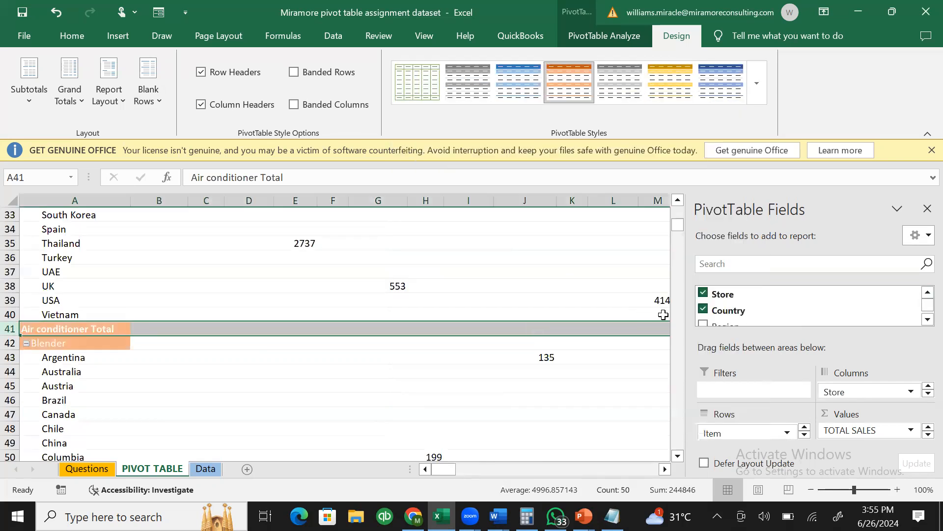
{"action": "left_click_drag", "start_coordinate": [679, 225], "coordinate": [683, 187]}
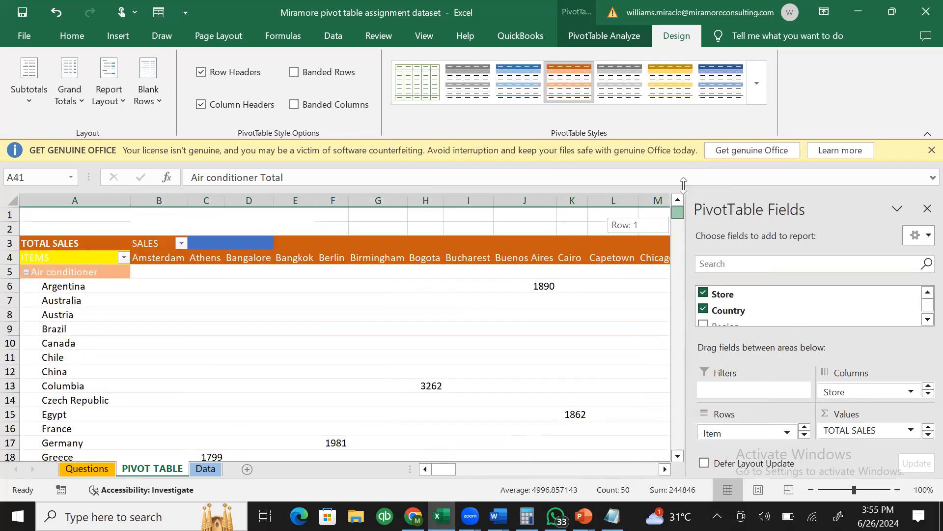
- Set the ITEMS header cell A4's font color to black
{"action": "left_click", "coordinate": [177, 260]}
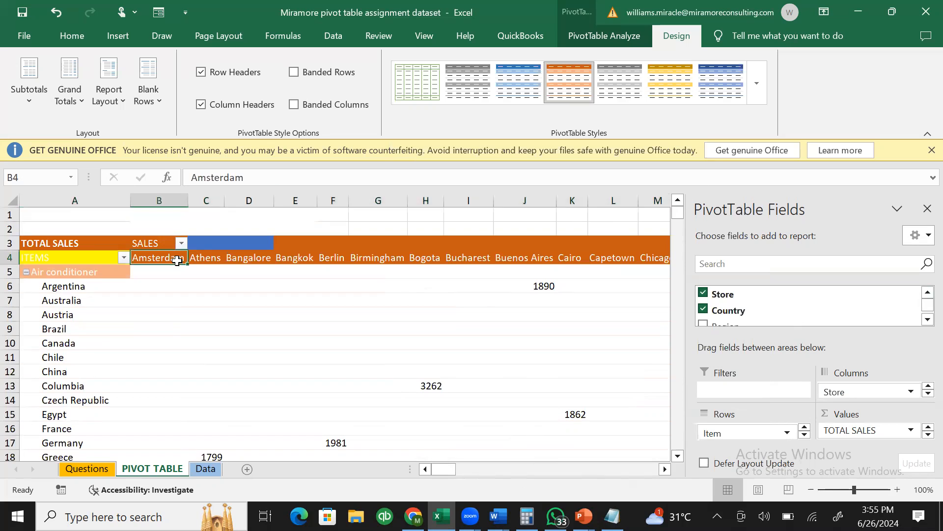
{"action": "left_click", "coordinate": [102, 257]}
{"action": "left_click", "coordinate": [87, 37]}
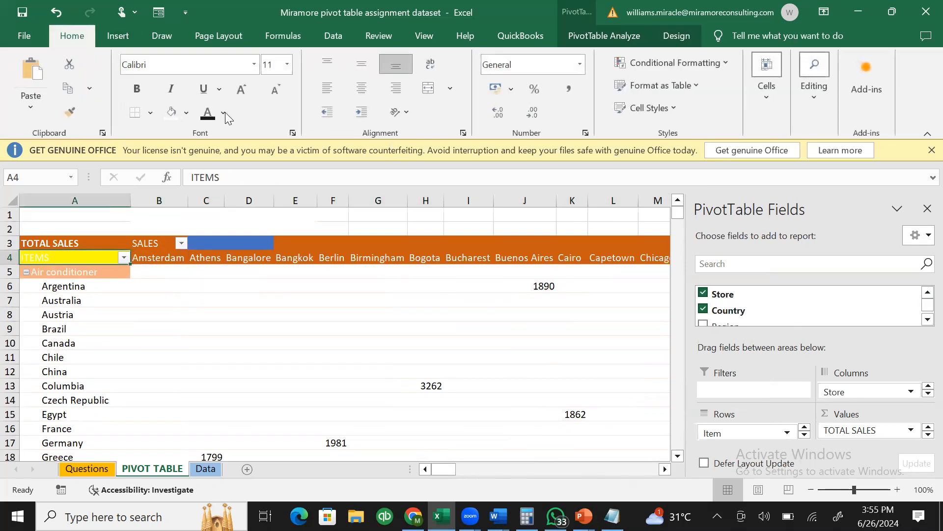
{"action": "left_click", "coordinate": [208, 115]}
{"action": "left_click", "coordinate": [93, 274]}
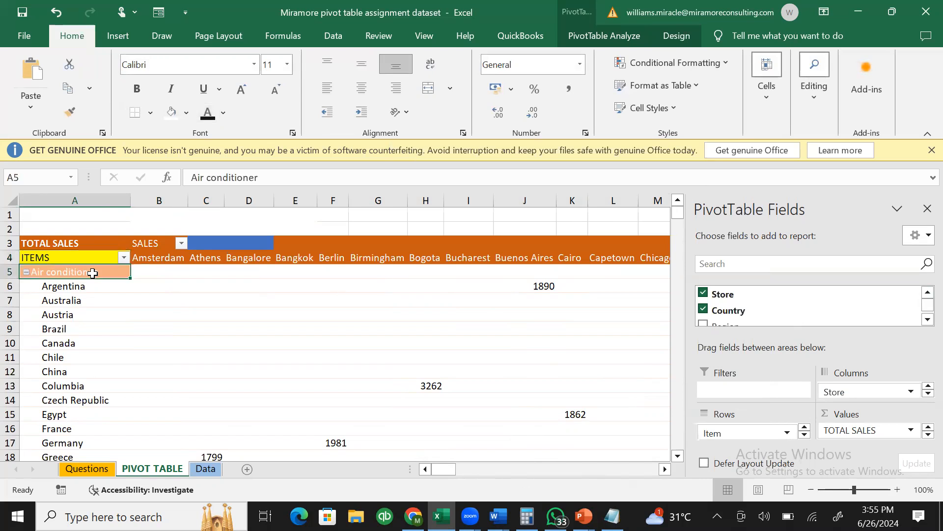
{"action": "left_click", "coordinate": [283, 316]}
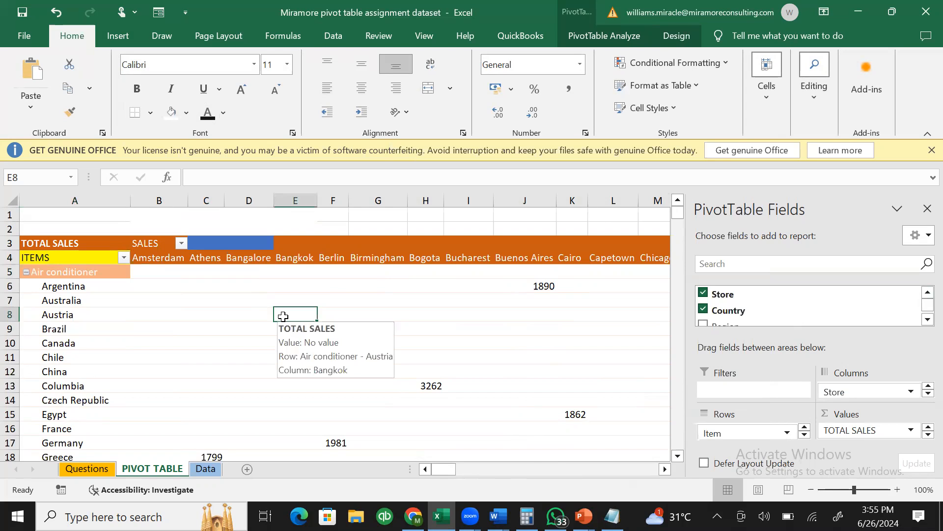
{"action": "left_click", "coordinate": [390, 314]}
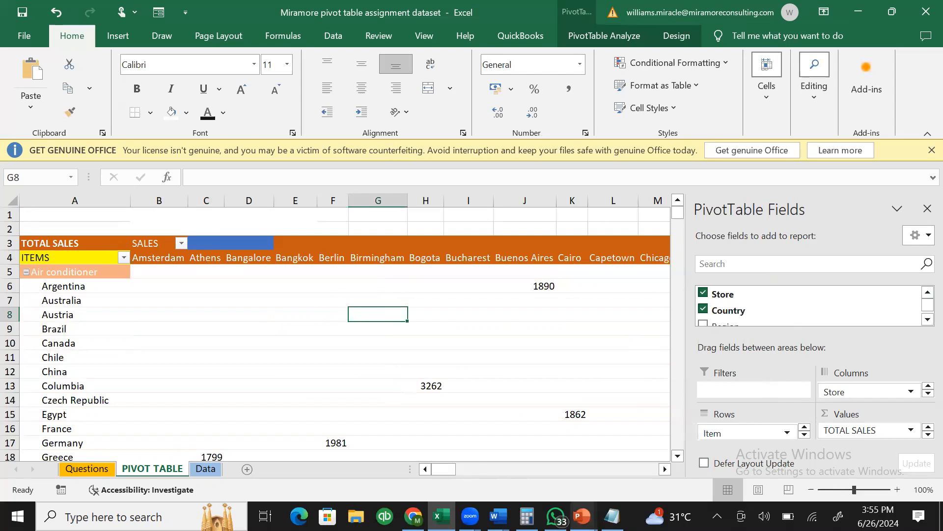
{"action": "left_click", "coordinate": [612, 516]}
- Add '5. FORMATTING YOUR PIVOT TABLE COLUMNS' on a new line in Notepad, then minimize Notepad
{"action": "key", "text": "Return"}
{"action": "type", "text": "5. F"}
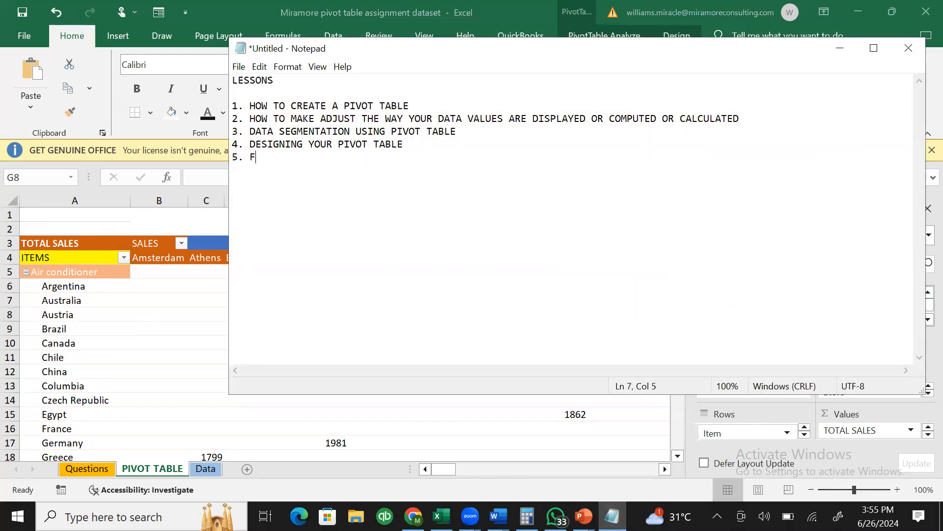
{"action": "type", "text": "ORMATTING YOUR PIVOT TABLE COLUMNS"}
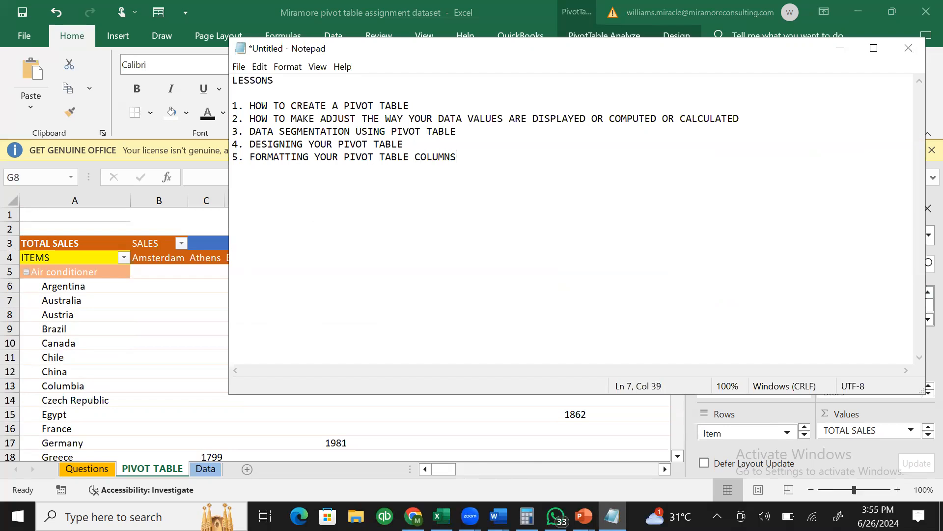
{"action": "left_click", "coordinate": [844, 52]}
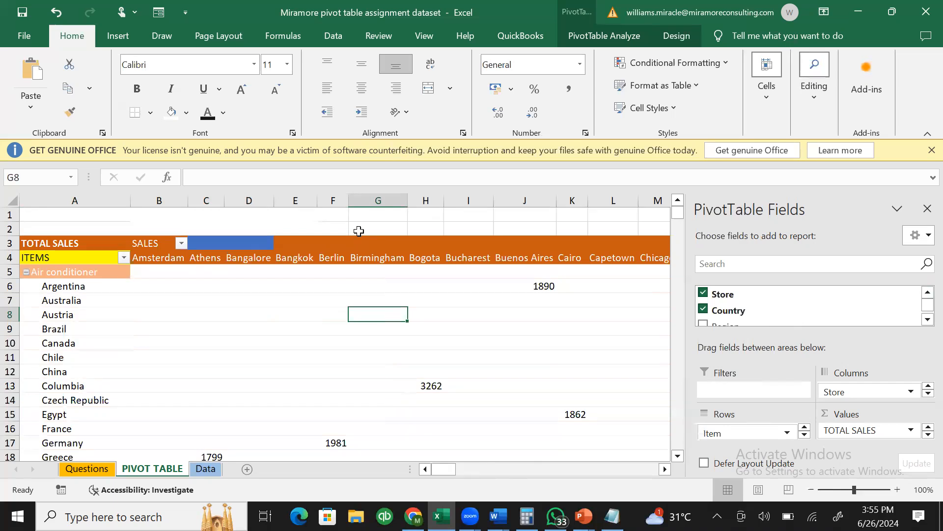
- Drag Store out of the Columns area, leaving one TOTAL SALES figure per country, China at 7812
{"action": "mouse_move", "coordinate": [247, 304]}
{"action": "left_click", "coordinate": [536, 284]}
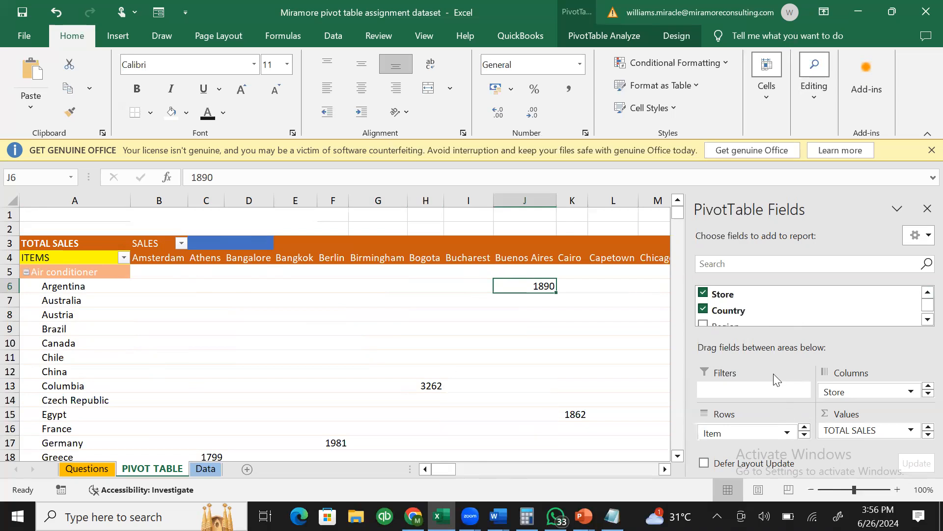
{"action": "left_click", "coordinate": [805, 434]}
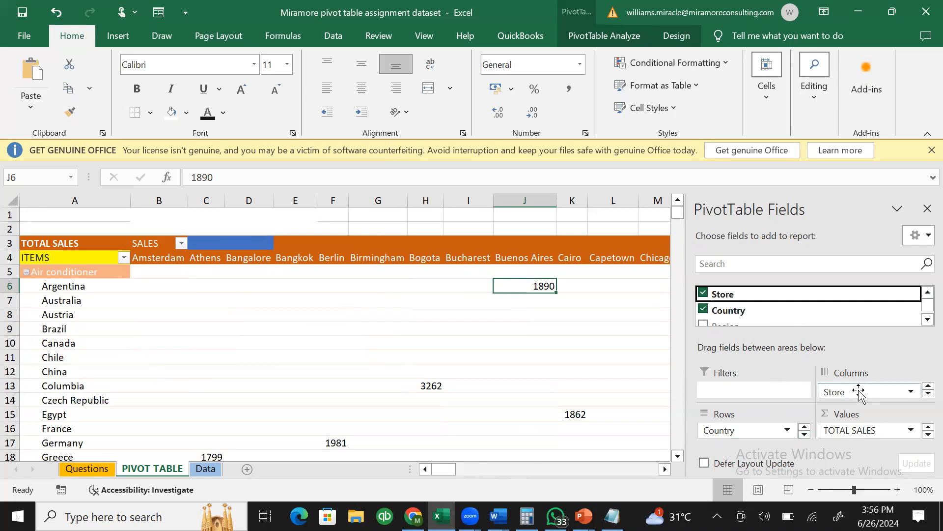
{"action": "left_click", "coordinate": [910, 391]}
{"action": "left_click_drag", "start_coordinate": [855, 393], "coordinate": [621, 316]}
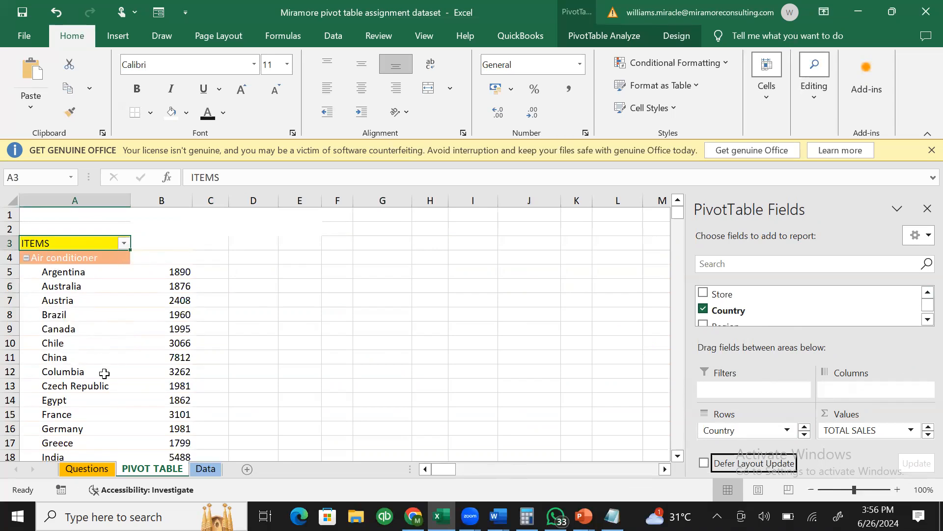
- Step through the Air conditioner country rows to its Total row and subtotal cell
{"action": "left_click", "coordinate": [73, 256]}
{"action": "key", "text": "Down"}
{"action": "key", "text": "Down"}
{"action": "key", "text": "Down"}
{"action": "key", "text": "Down"}
{"action": "key", "text": "Down"}
{"action": "key", "text": "Down"}
{"action": "key", "text": "Down"}
{"action": "key", "text": "Down"}
{"action": "key", "text": "Down"}
{"action": "key", "text": "Down"}
{"action": "key", "text": "Down"}
{"action": "key", "text": "Down"}
{"action": "key", "text": "Down"}
{"action": "key", "text": "Down"}
{"action": "key", "text": "Down"}
{"action": "key", "text": "Down"}
{"action": "key", "text": "Down"}
{"action": "key", "text": "Down"}
{"action": "key", "text": "Down"}
{"action": "key", "text": "Down"}
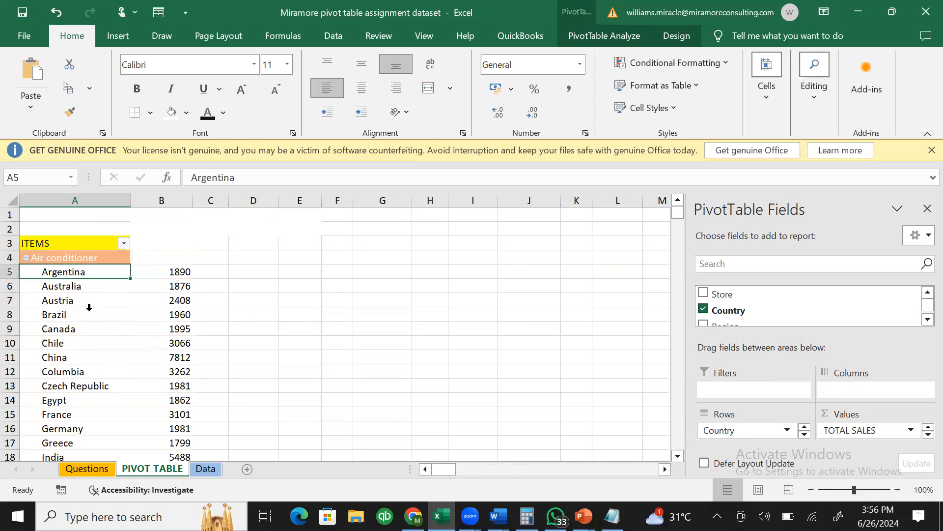
{"action": "key", "text": "Down"}
{"action": "key", "text": "Down"}
{"action": "key", "text": "Down"}
{"action": "key", "text": "Down"}
{"action": "key", "text": "Down"}
{"action": "key", "text": "Down"}
{"action": "key", "text": "Down"}
{"action": "key", "text": "Down"}
{"action": "key", "text": "Down"}
{"action": "key", "text": "Down"}
{"action": "key", "text": "Down"}
{"action": "key", "text": "Down"}
{"action": "key", "text": "Down"}
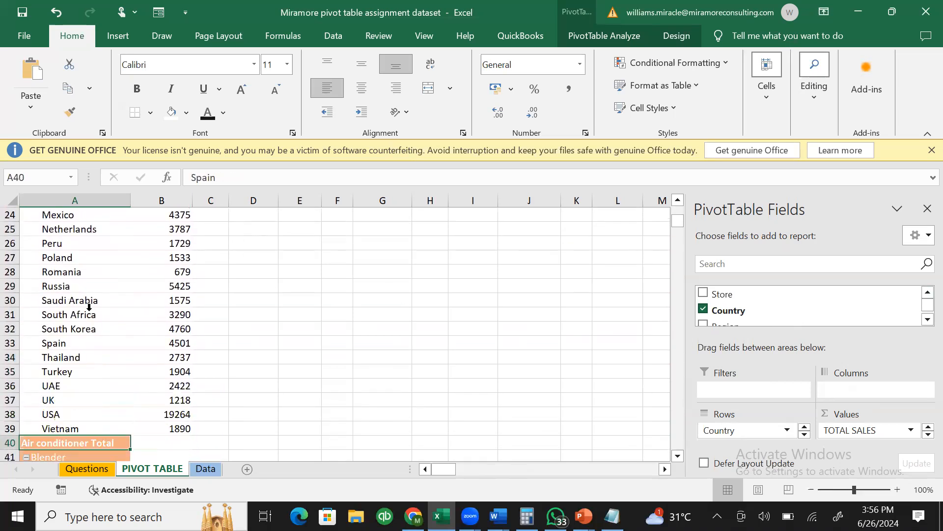
{"action": "key", "text": "Up"}
{"action": "key", "text": "Up"}
{"action": "key", "text": "Up"}
{"action": "key", "text": "Up"}
{"action": "key", "text": "Up"}
{"action": "key", "text": "Down"}
{"action": "key", "text": "Down"}
{"action": "key", "text": "Down"}
{"action": "key", "text": "Down"}
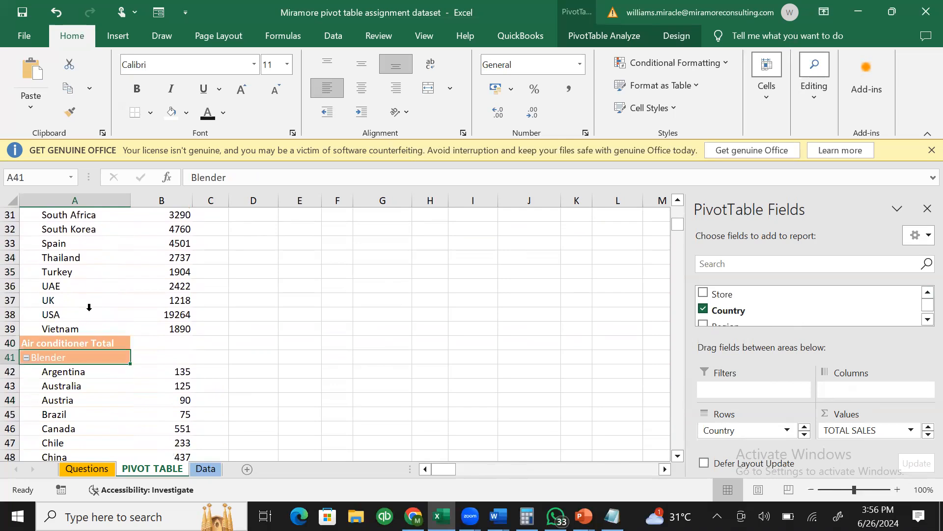
{"action": "key", "text": "Up"}
{"action": "key", "text": "Up"}
{"action": "key", "text": "Up"}
{"action": "key", "text": "Up"}
{"action": "key", "text": "Right"}
{"action": "key", "text": "Left"}
{"action": "key", "text": "Right"}
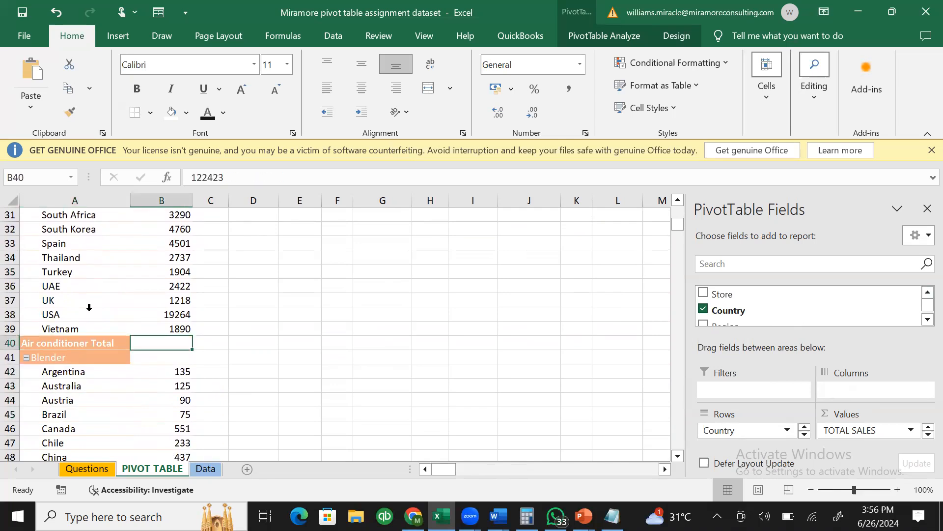
{"action": "key", "text": "Left"}
{"action": "key", "text": "Right"}
{"action": "key", "text": "Right"}
{"action": "key", "text": "Left"}
{"action": "key", "text": "Left"}
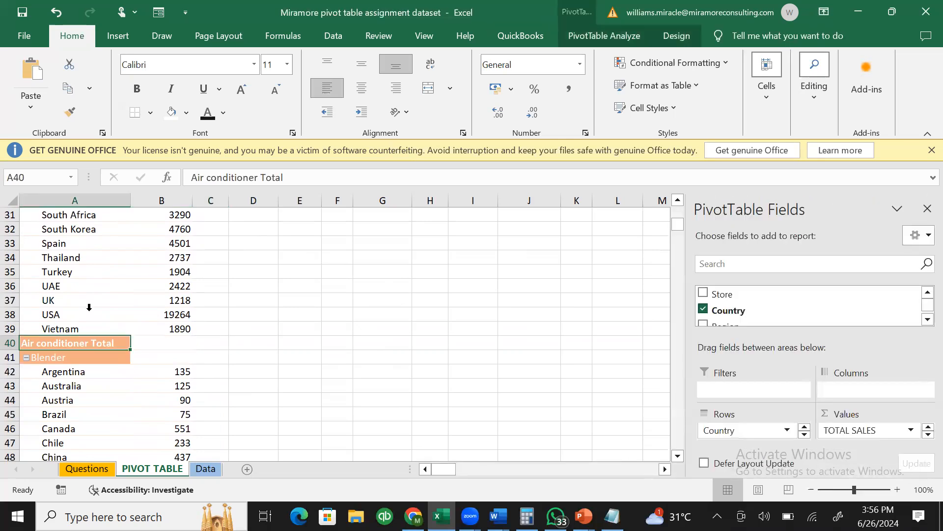
- Keep Show all Subtotals at Bottom of Group, then check values like Australia 1876
{"action": "left_click", "coordinate": [648, 29]}
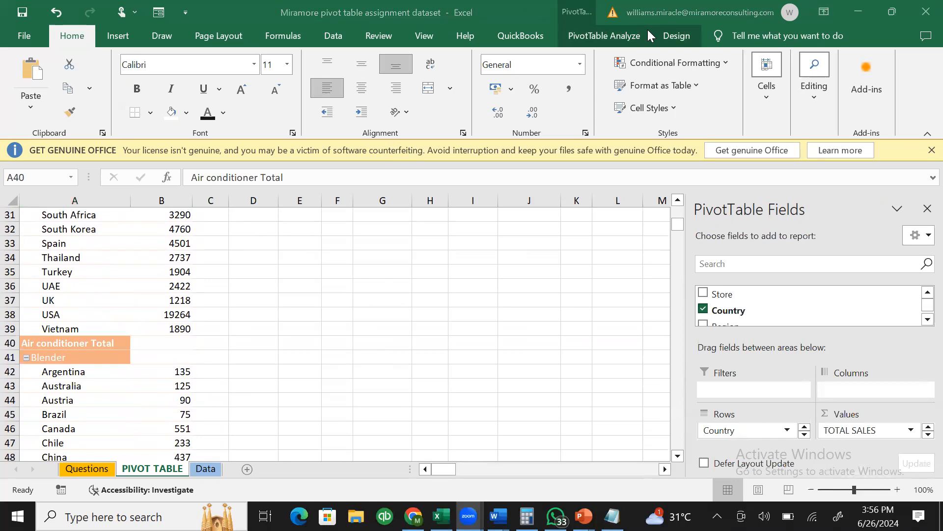
{"action": "left_click", "coordinate": [681, 41]}
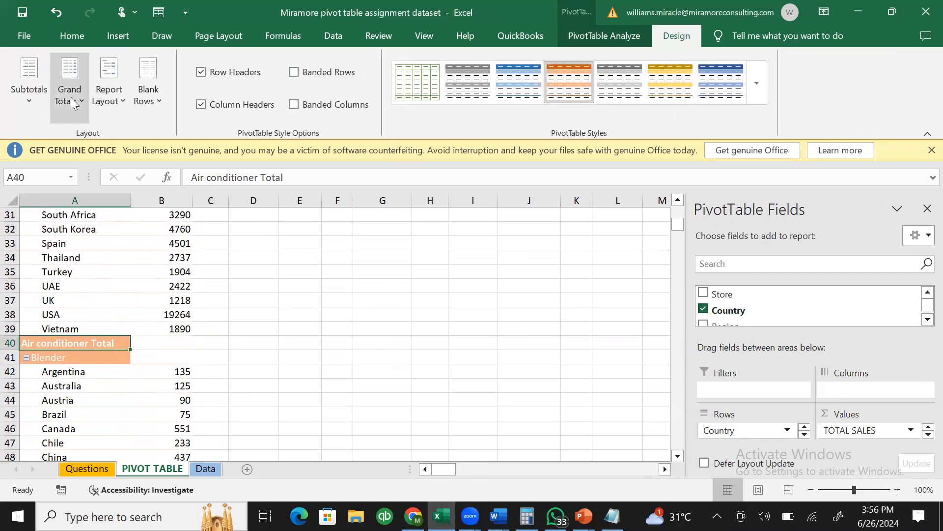
{"action": "left_click", "coordinate": [37, 94]}
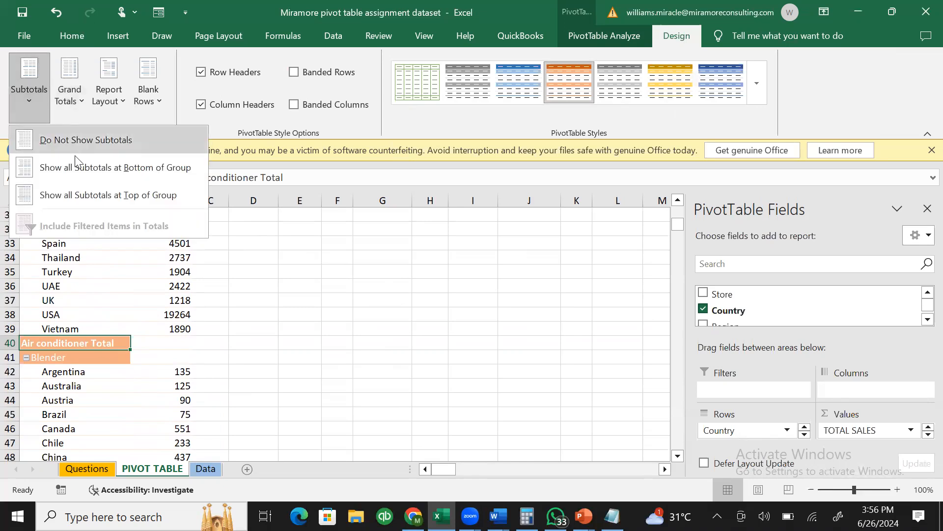
{"action": "left_click", "coordinate": [84, 173]}
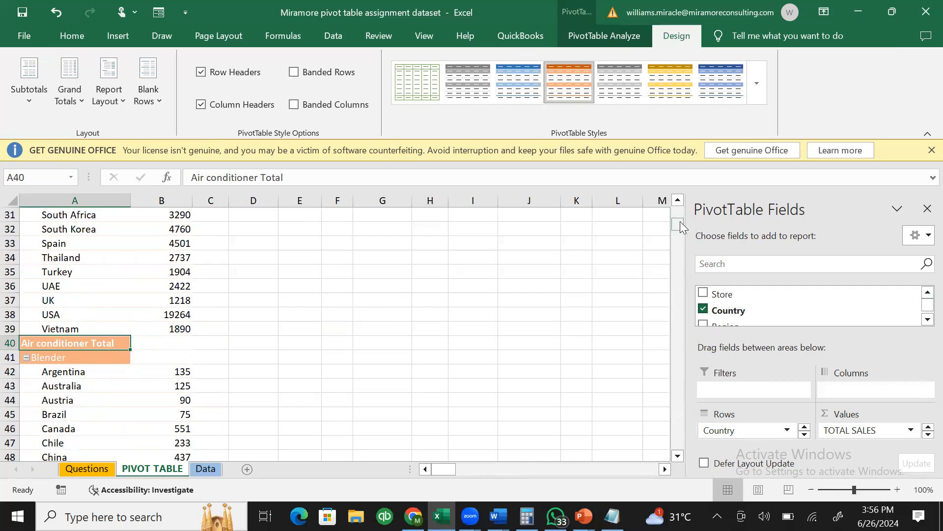
{"action": "left_click_drag", "start_coordinate": [678, 222], "coordinate": [678, 189]}
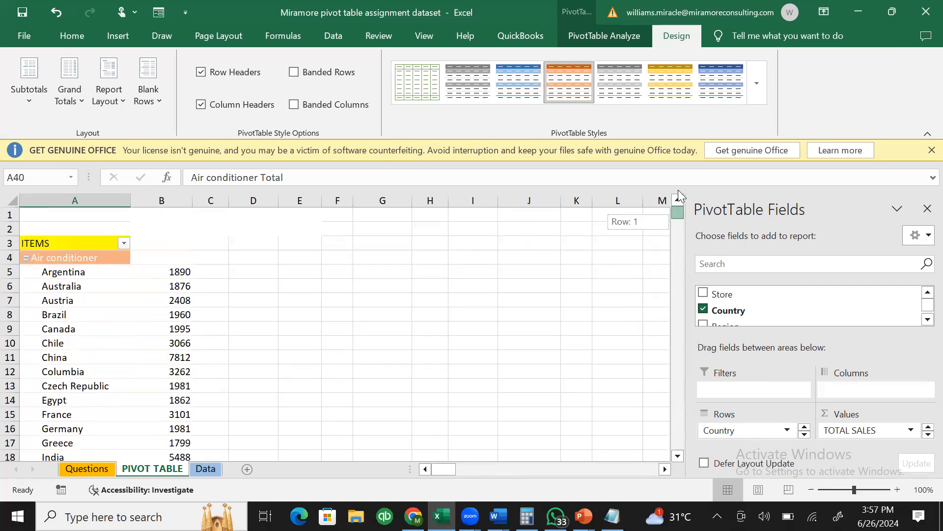
{"action": "left_click", "coordinate": [133, 285]}
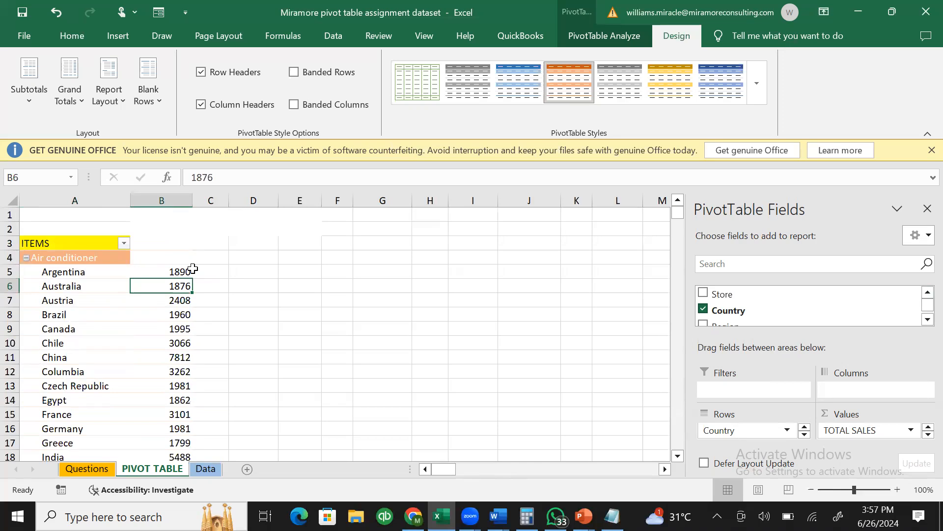
{"action": "left_click", "coordinate": [200, 270]}
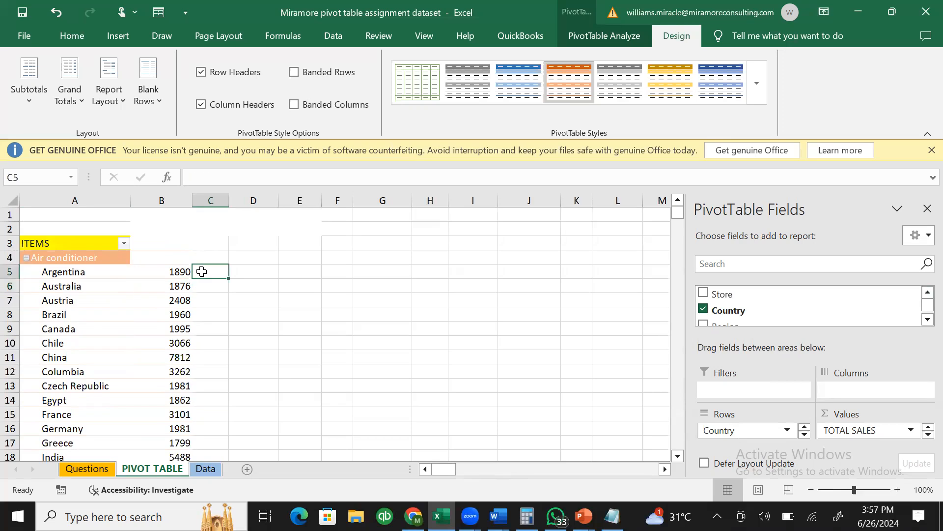
{"action": "left_click", "coordinate": [166, 326]}
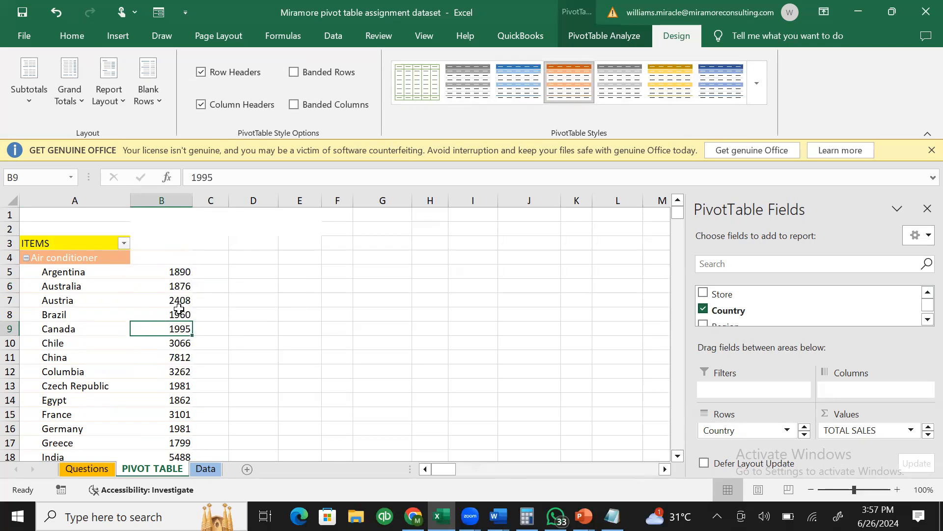
{"action": "mouse_move", "coordinate": [181, 275]}
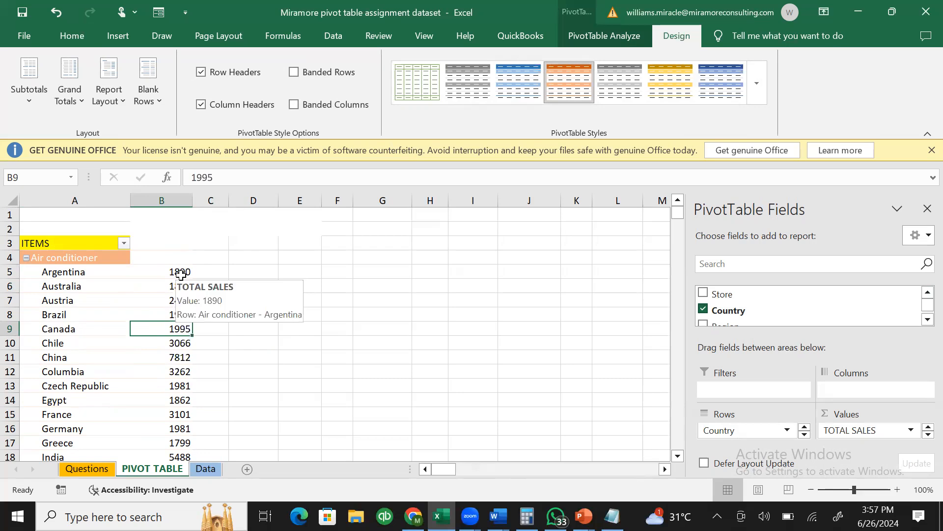
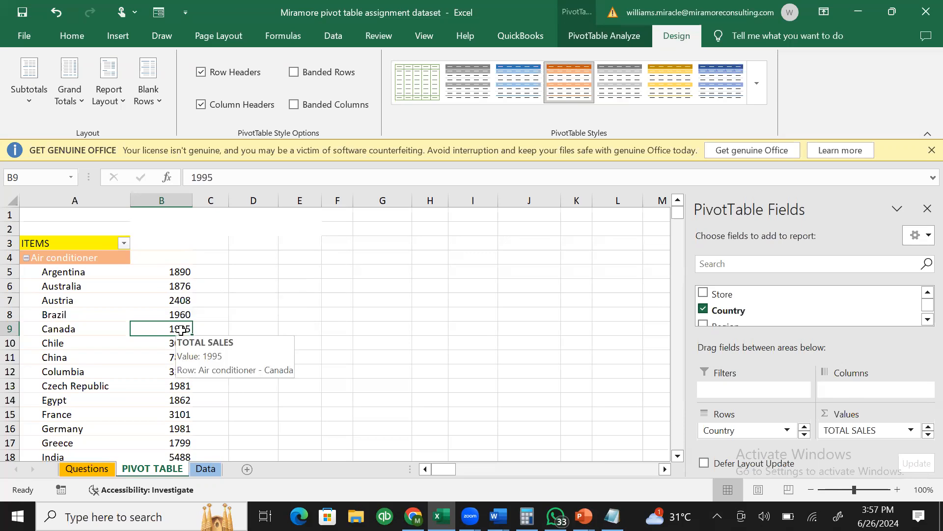
- Format the empty Air conditioner cell as Number with thousands separators and 0 decimals
{"action": "right_click", "coordinate": [163, 259]}
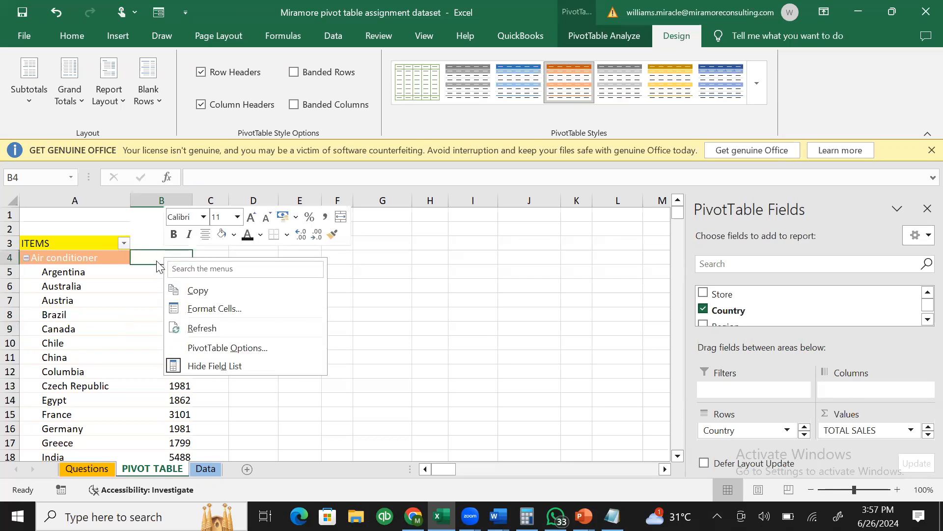
{"action": "left_click", "coordinate": [157, 260]}
{"action": "right_click", "coordinate": [156, 260]}
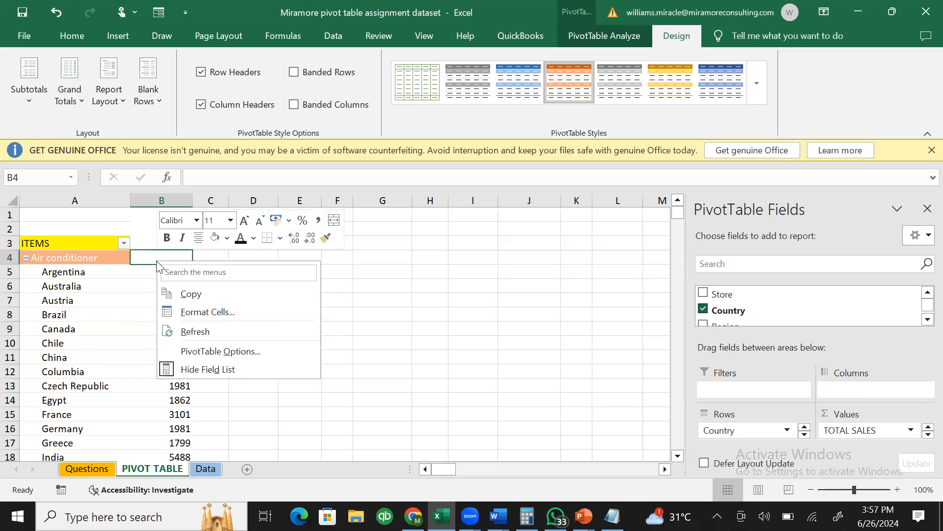
{"action": "left_click", "coordinate": [211, 315]}
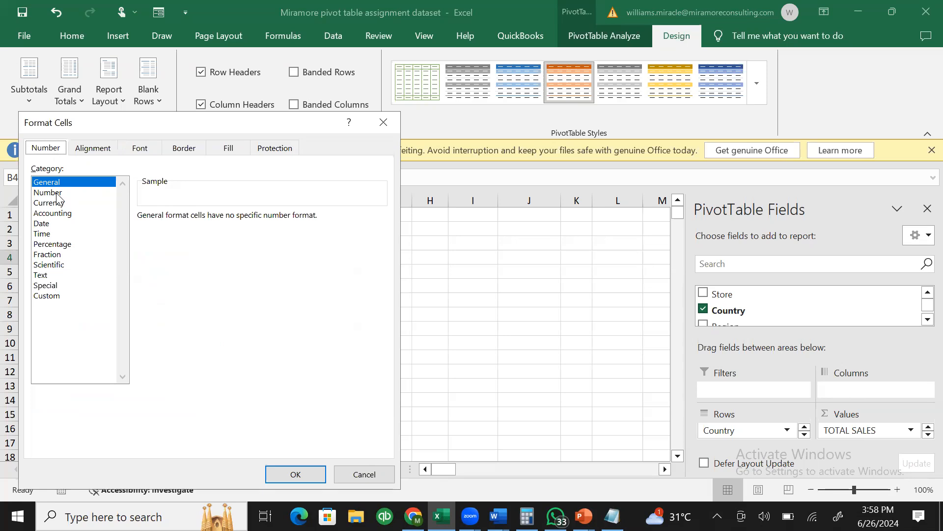
{"action": "left_click", "coordinate": [58, 195]}
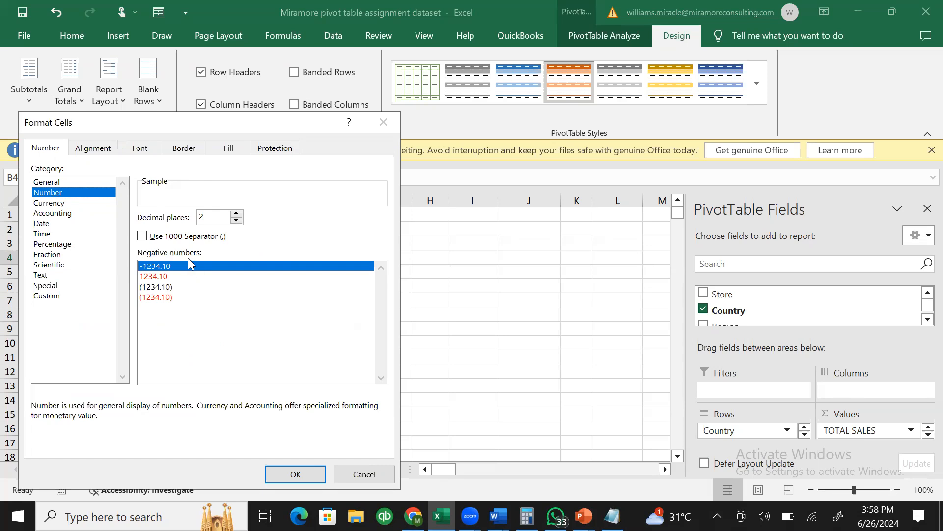
{"action": "left_click", "coordinate": [143, 237]}
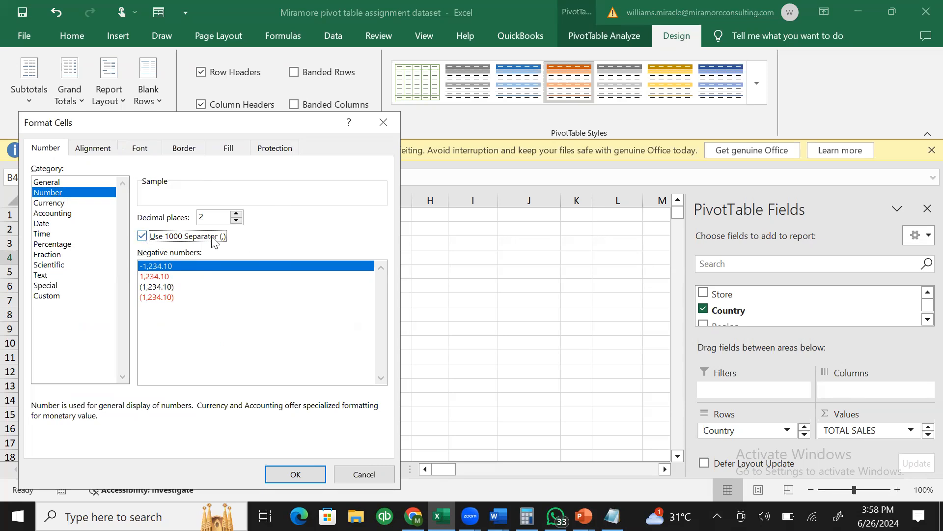
{"action": "left_click", "coordinate": [237, 220]}
{"action": "left_click", "coordinate": [236, 220]}
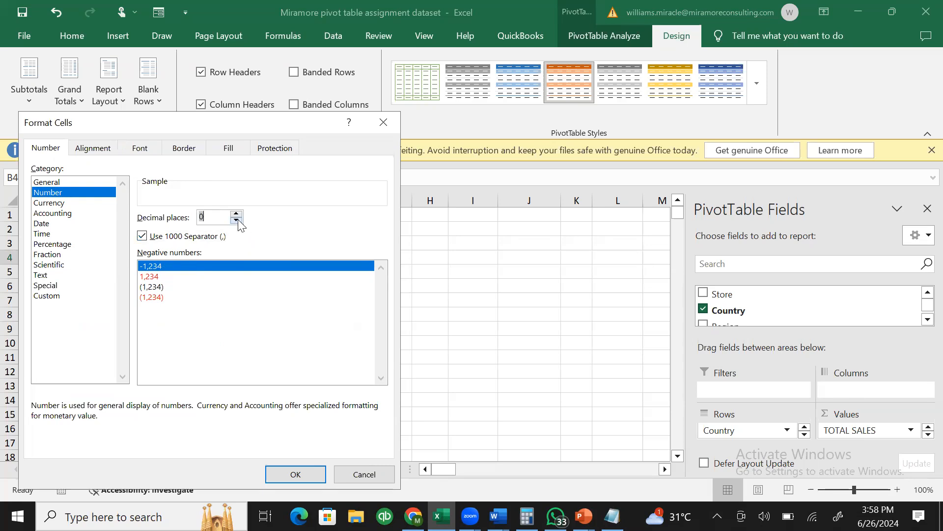
{"action": "left_click", "coordinate": [307, 473]}
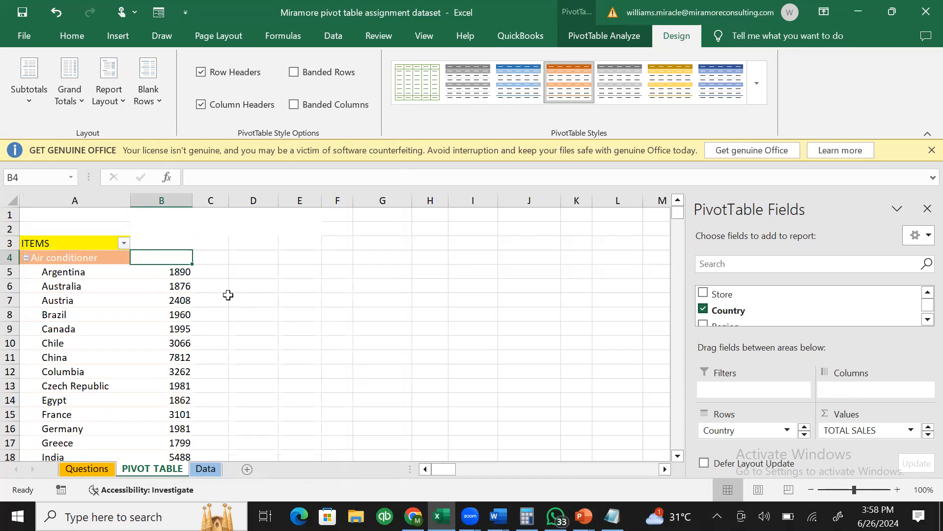
- Apply Number format with thousands separators to Argentina's value down column B, e.g. 1,890.00
{"action": "left_click", "coordinate": [152, 270]}
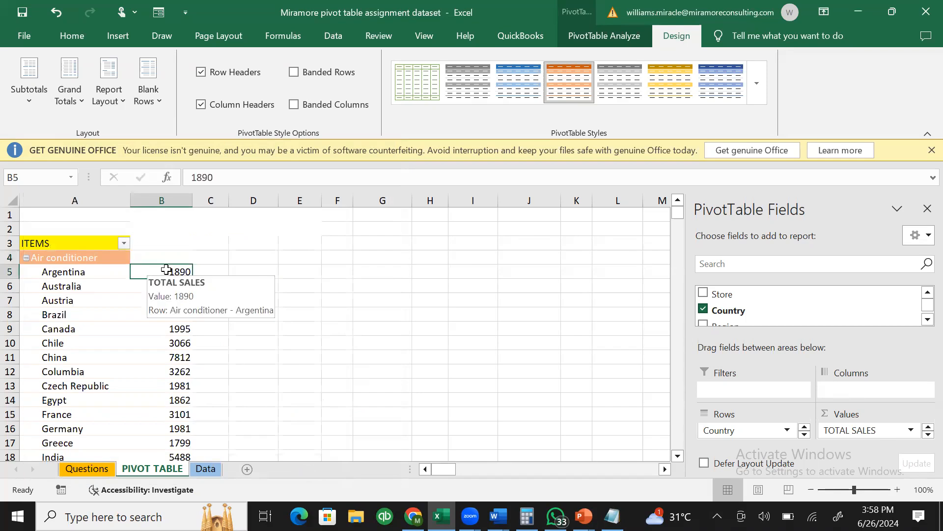
{"action": "left_click", "coordinate": [166, 258]}
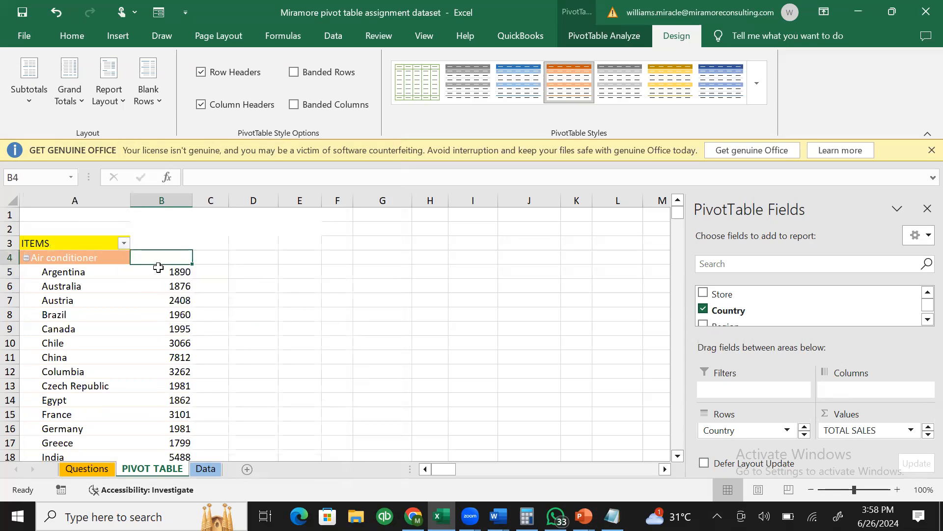
{"action": "left_click", "coordinate": [158, 267]}
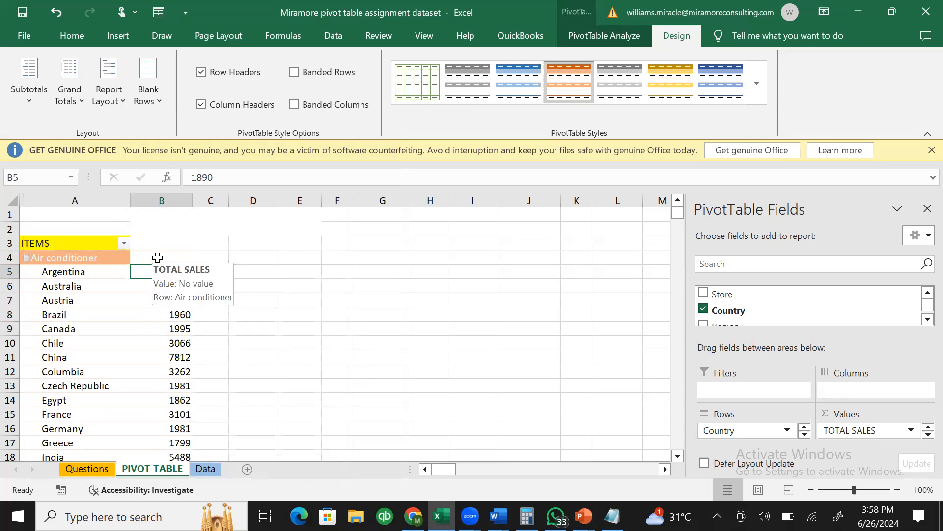
{"action": "key", "text": "ctrl+shift+Down"}
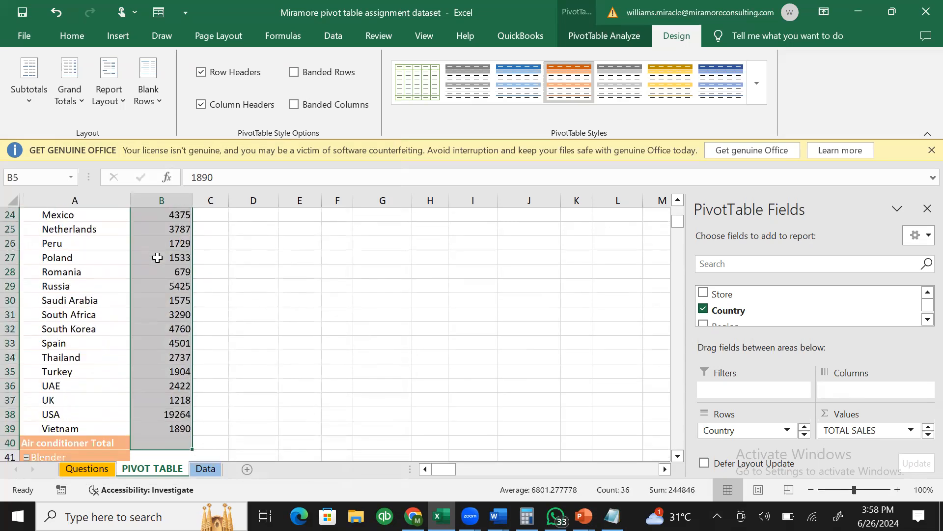
{"action": "right_click", "coordinate": [157, 258]}
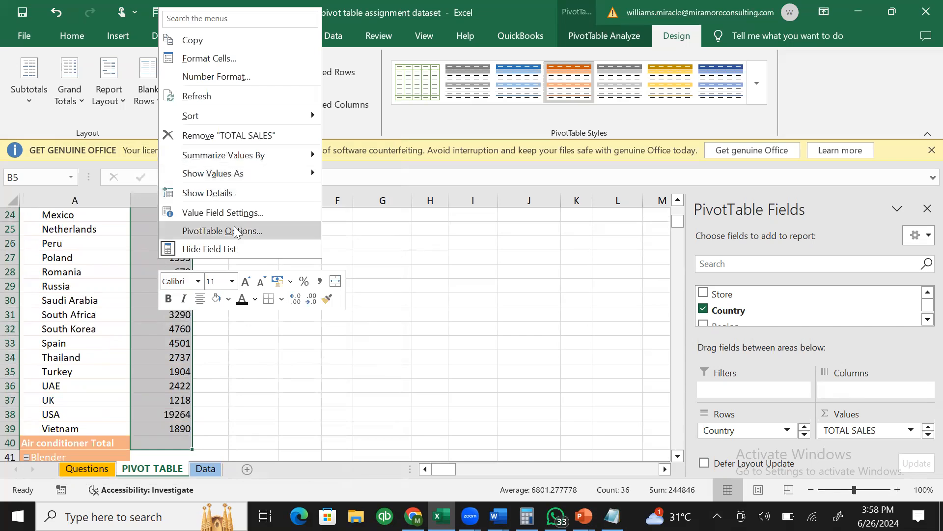
{"action": "left_click", "coordinate": [230, 57]}
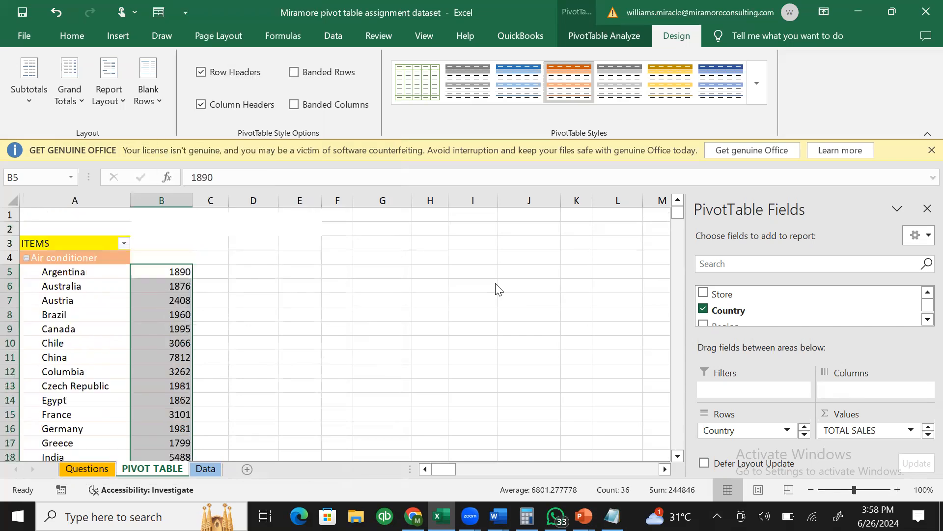
{"action": "left_click", "coordinate": [127, 81]}
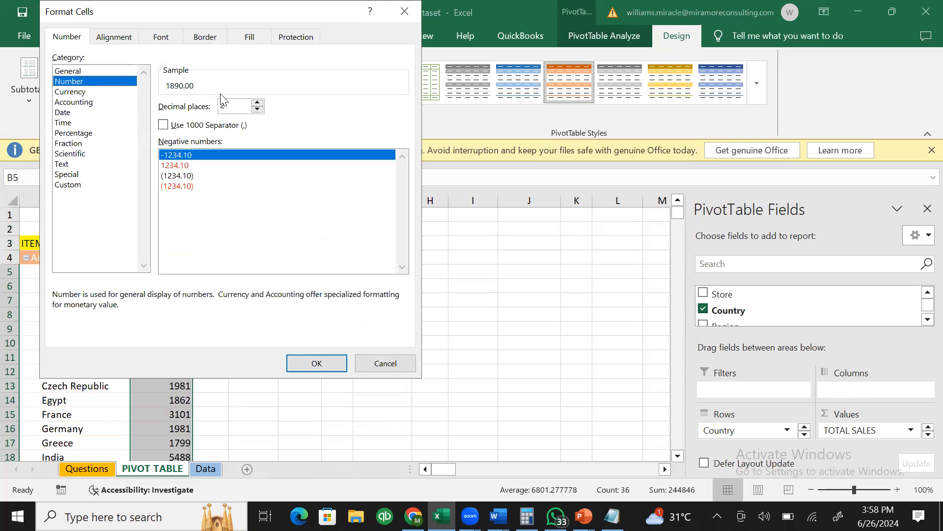
{"action": "left_click", "coordinate": [163, 125]}
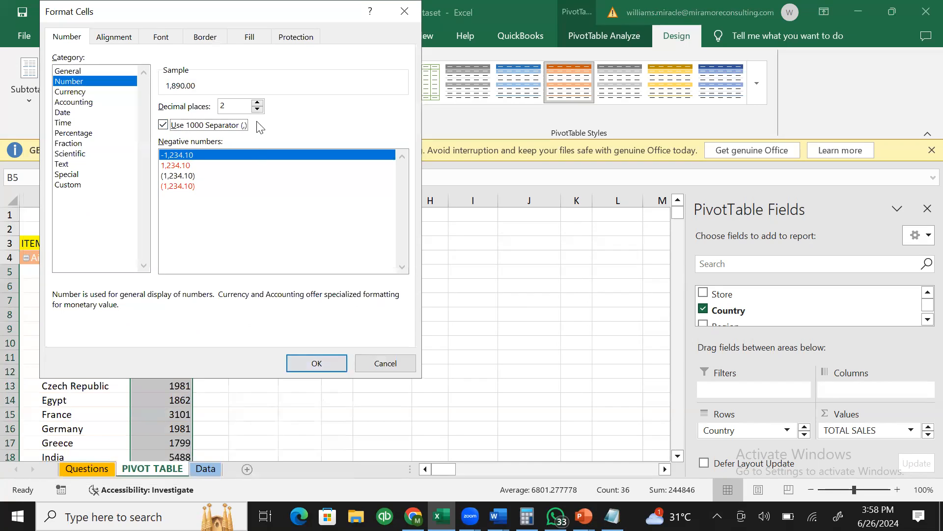
{"action": "left_click", "coordinate": [330, 364]}
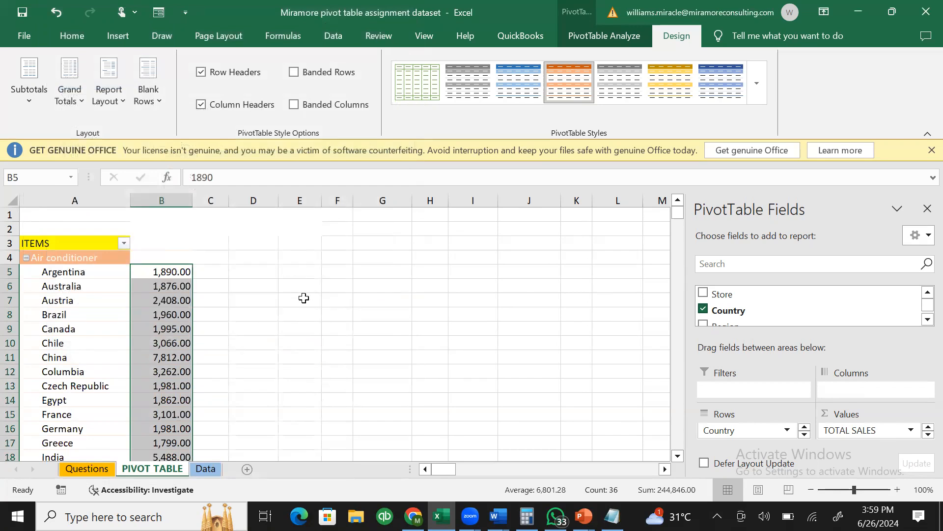
{"action": "right_click", "coordinate": [180, 273]}
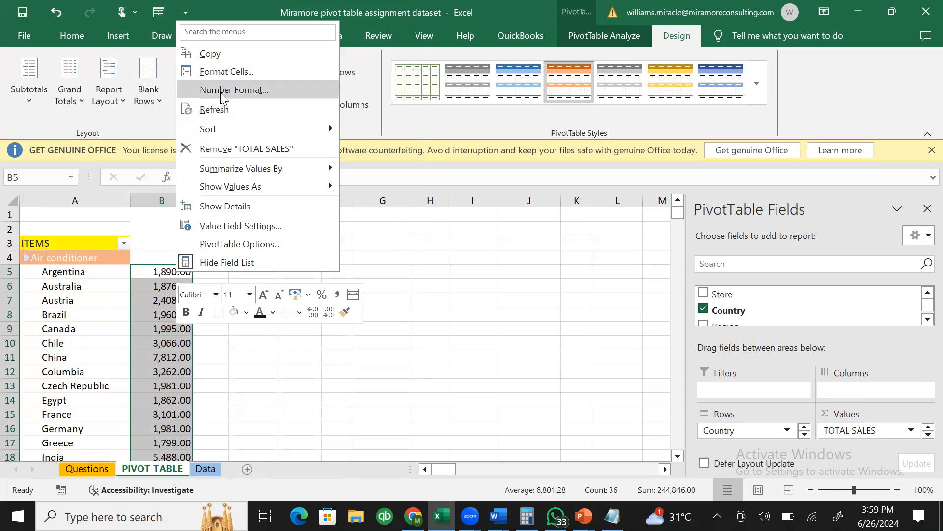
{"action": "left_click", "coordinate": [214, 74]}
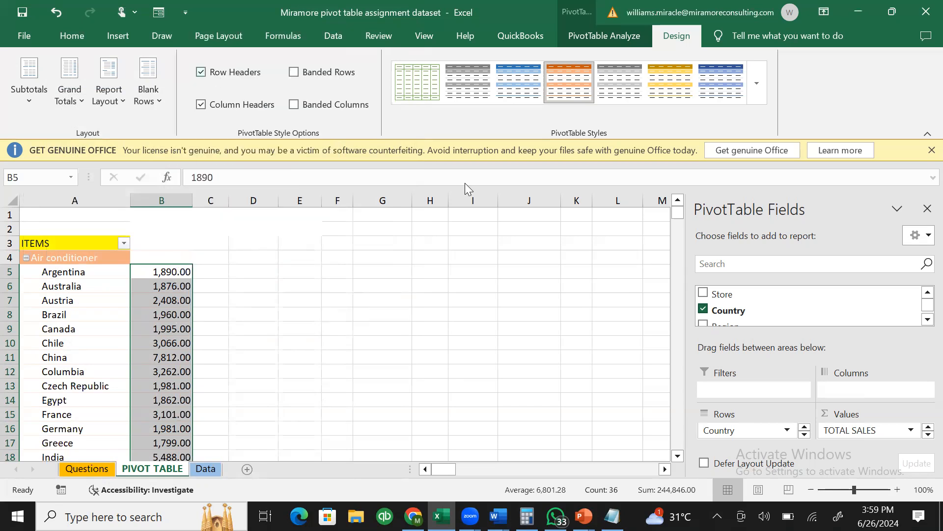
- Lower decimal places to 0 so sales read 1,890, then bring up the lesson notes
{"action": "left_click", "coordinate": [240, 110]}
{"action": "left_click", "coordinate": [241, 110]}
{"action": "left_click", "coordinate": [299, 363]}
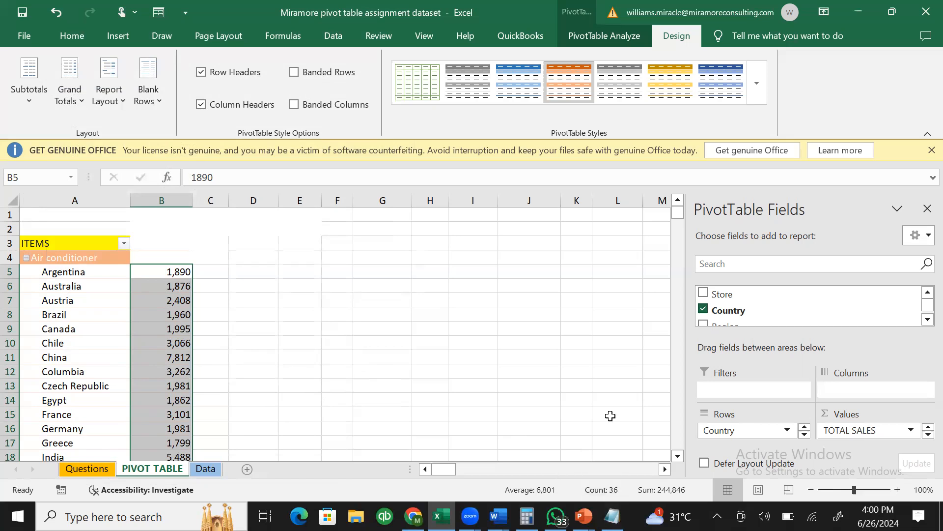
{"action": "left_click", "coordinate": [612, 516]}
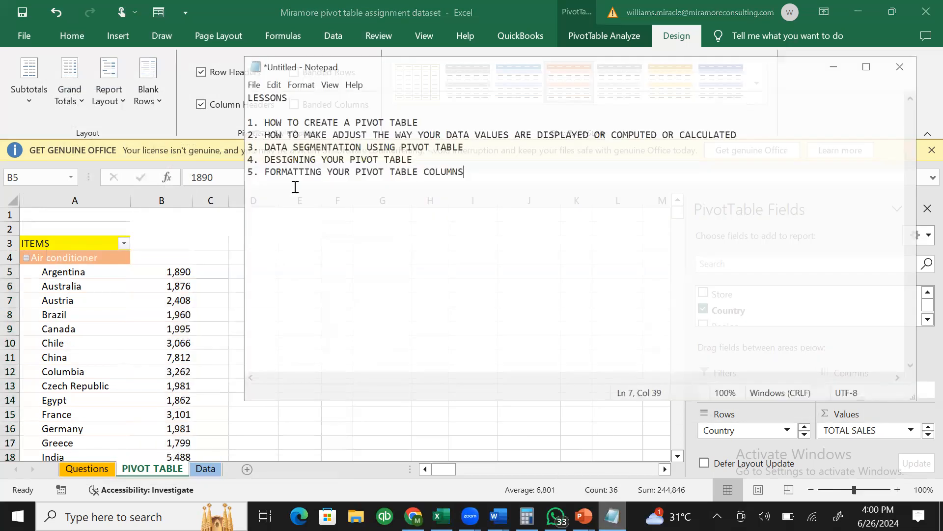
- Add the line '6. HOW TO IDENTIFY ERRORS' to the lesson list and minimize Notepad
{"action": "key", "text": "Return"}
{"action": "type", "text": "6. HOW T"}
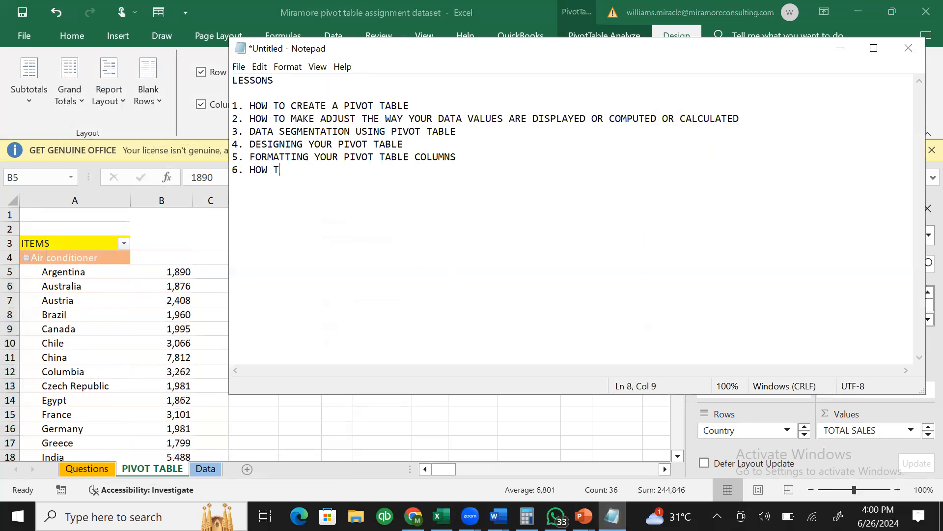
{"action": "type", "text": "O IDENTIFY ERRORS"}
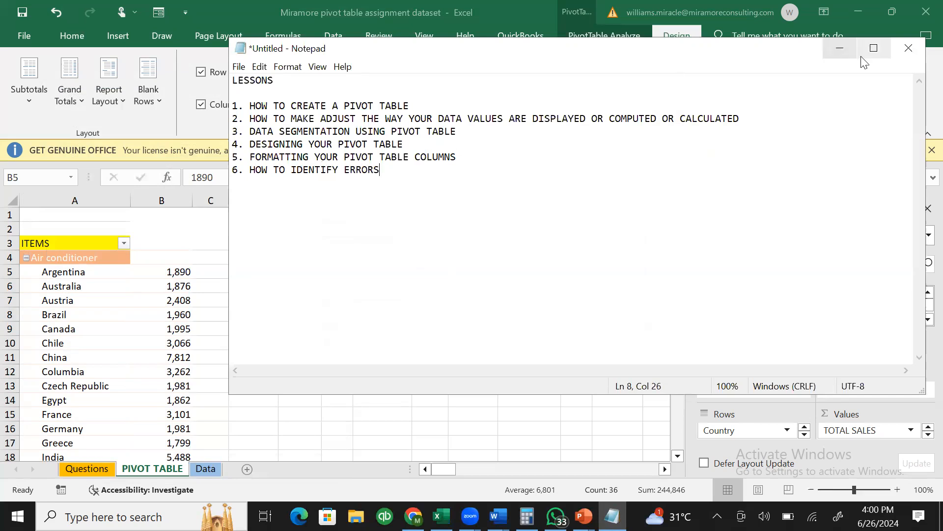
{"action": "left_click", "coordinate": [833, 55]}
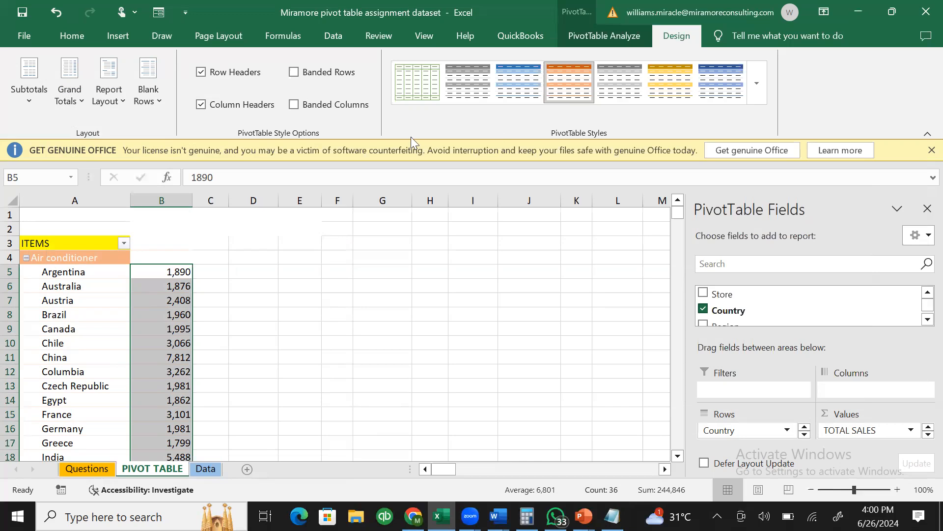
{"action": "mouse_move", "coordinate": [167, 328]}
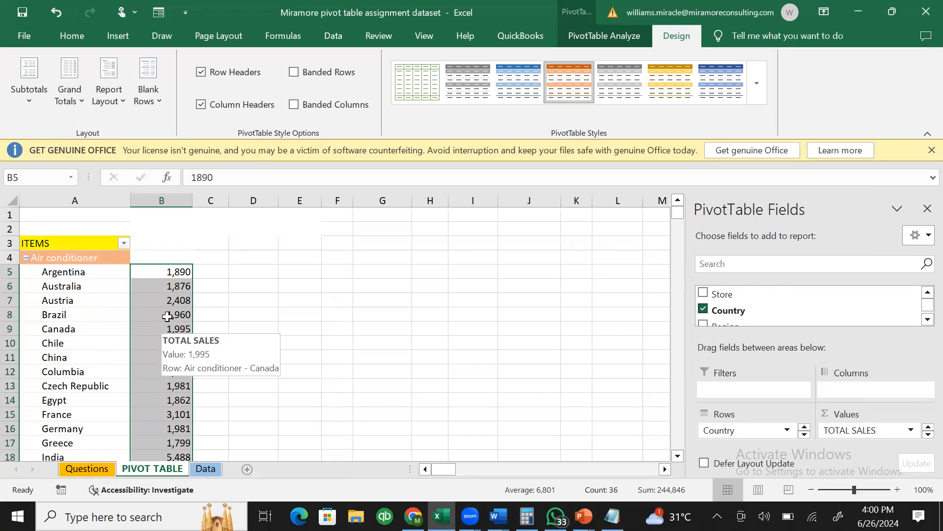
{"action": "left_click", "coordinate": [156, 296]}
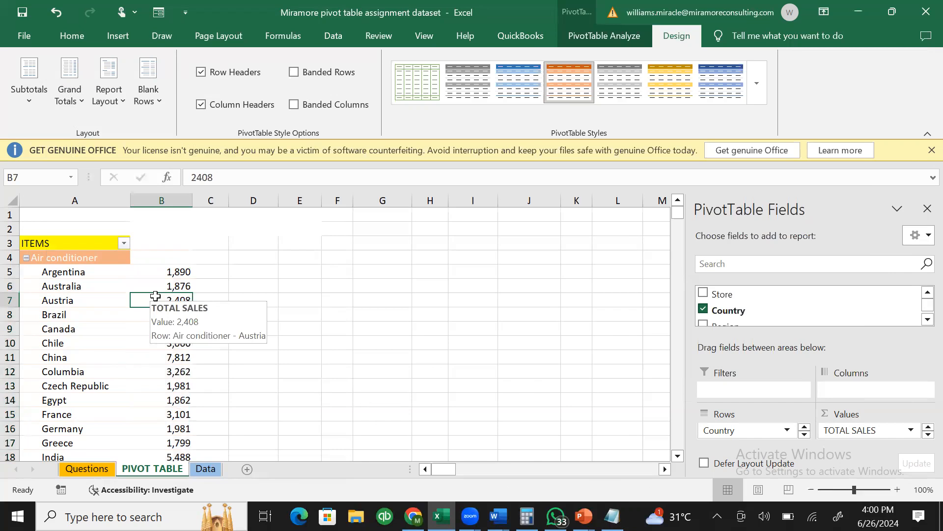
{"action": "left_click", "coordinate": [164, 269]}
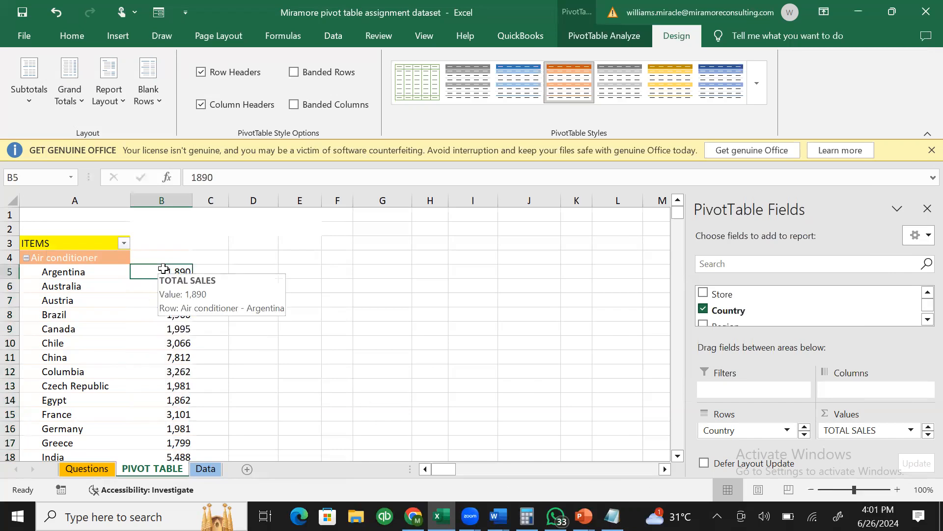
{"action": "key", "text": "Delete"}
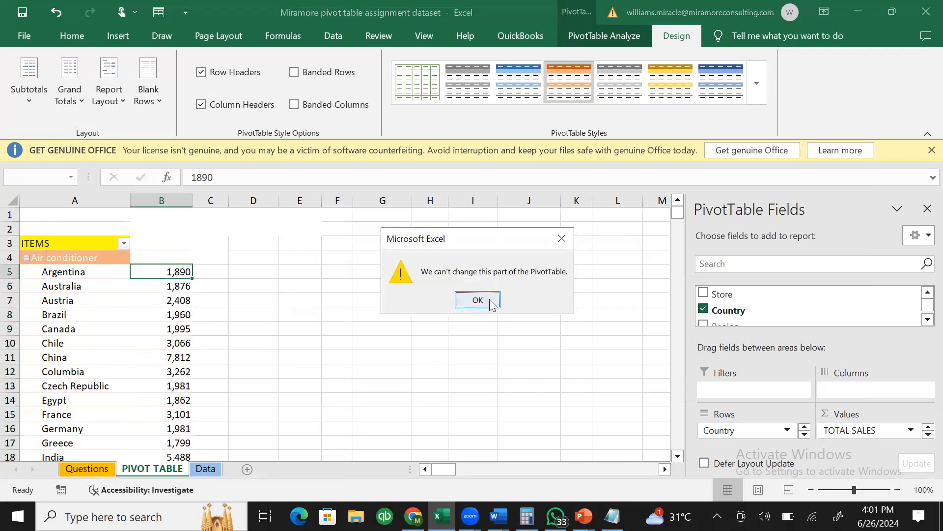
{"action": "left_click", "coordinate": [491, 304]}
{"action": "left_click", "coordinate": [168, 301]}
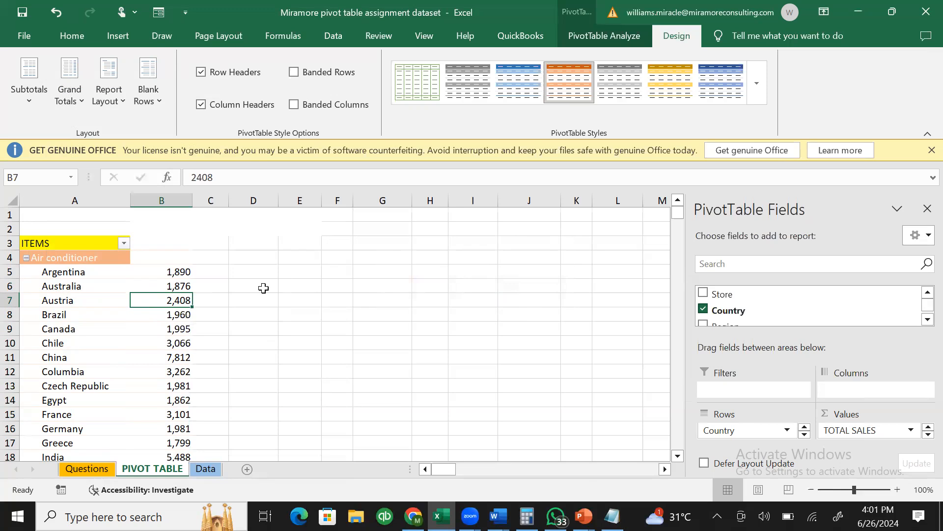
{"action": "left_click", "coordinate": [197, 471]}
- Check the Country filter, then toggle the Data tab's Filter off and back on
{"action": "left_click", "coordinate": [300, 286]}
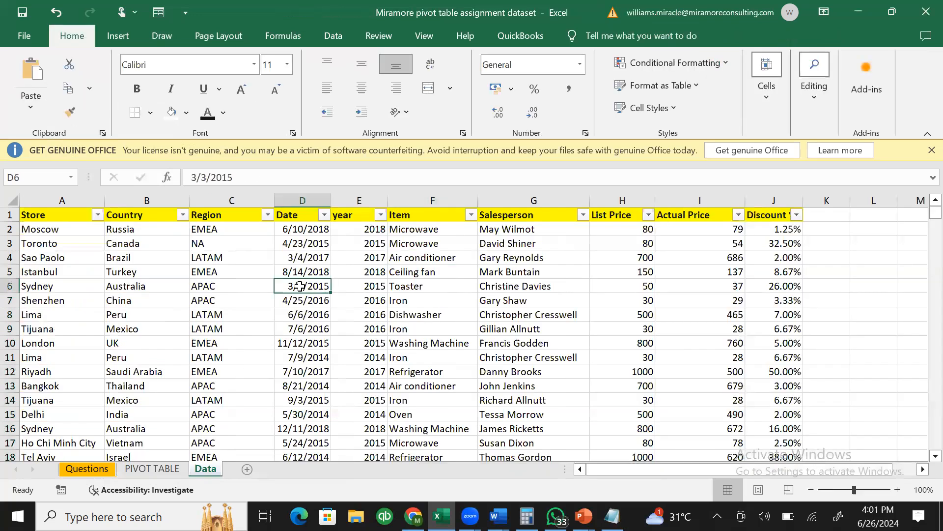
{"action": "left_click", "coordinate": [182, 214]}
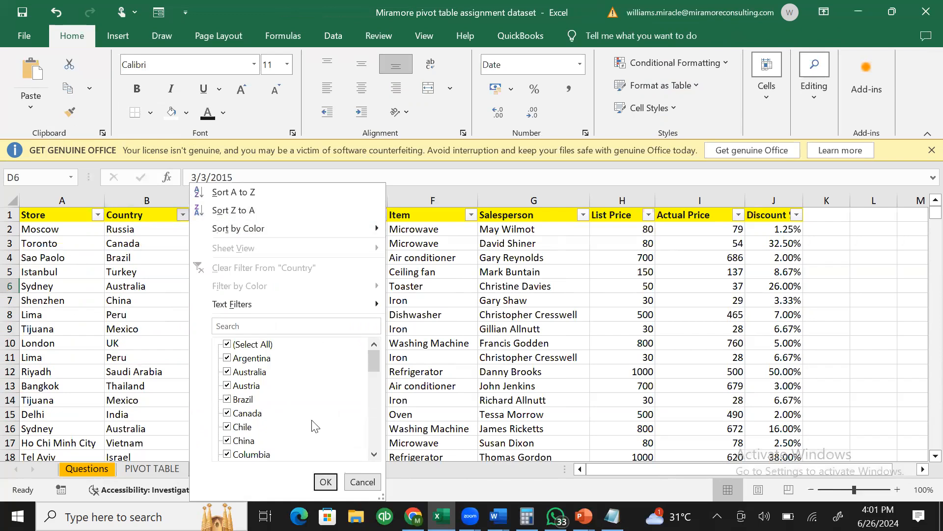
{"action": "left_click", "coordinate": [183, 228]}
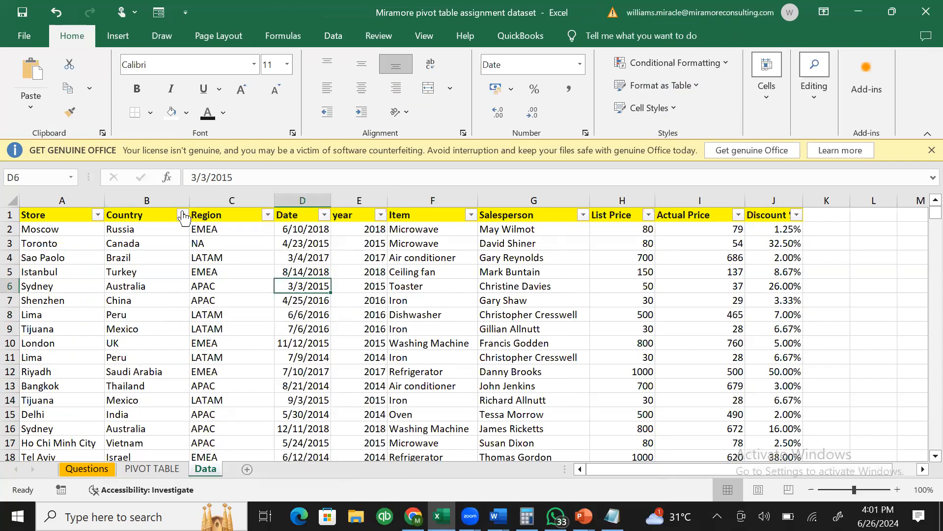
{"action": "left_click", "coordinate": [289, 253]}
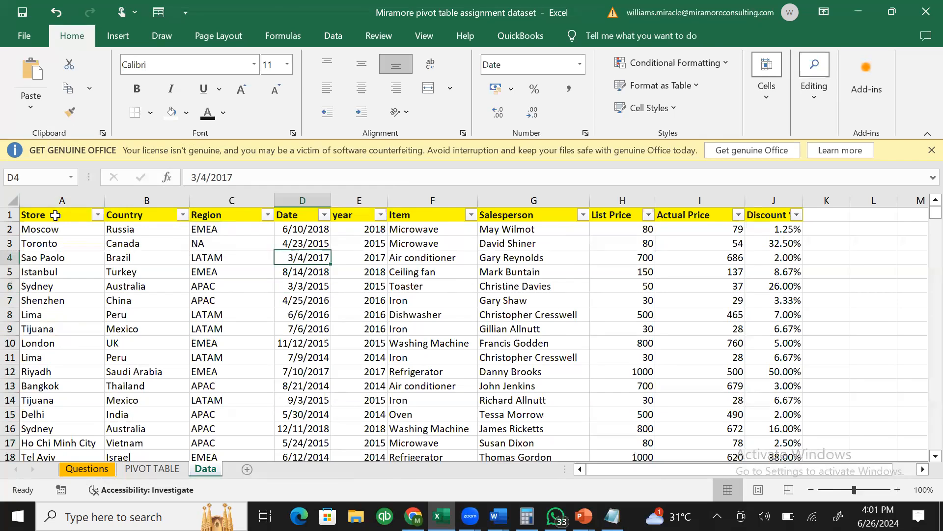
{"action": "left_click", "coordinate": [169, 252]}
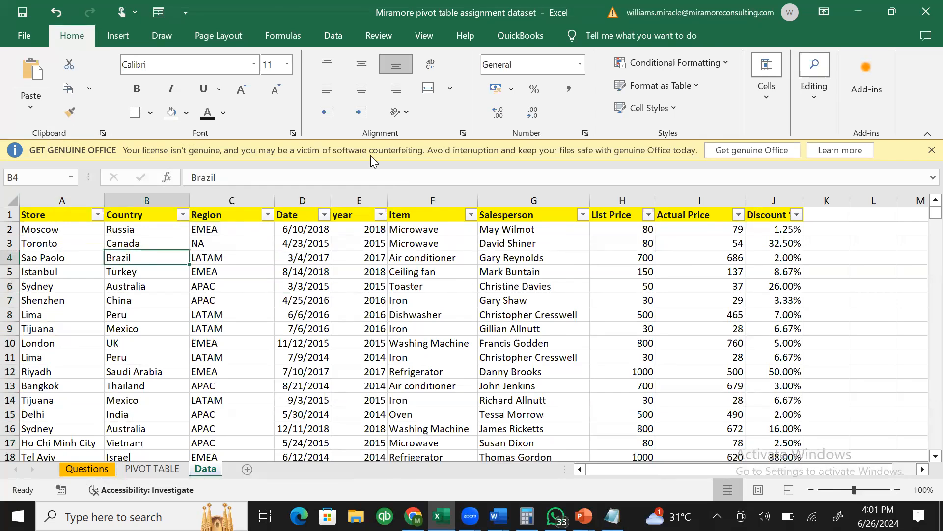
{"action": "left_click", "coordinate": [337, 42]}
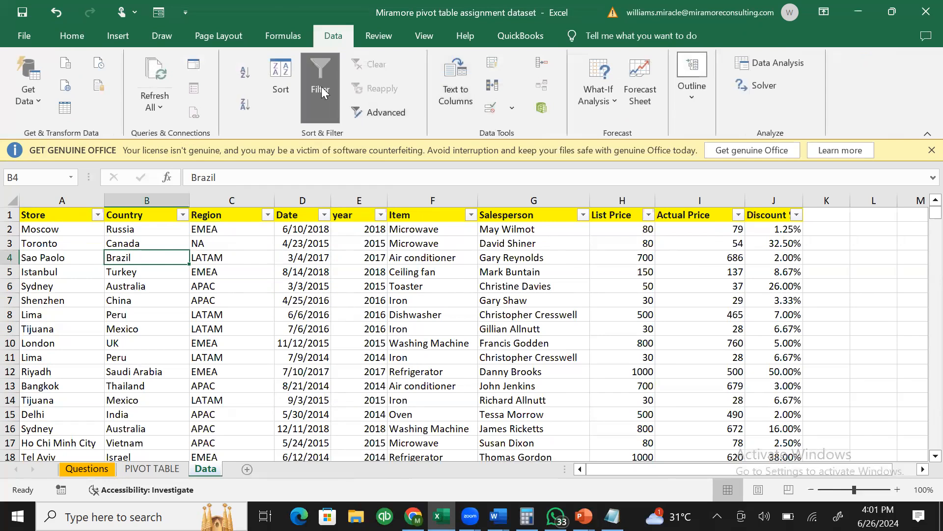
{"action": "left_click", "coordinate": [323, 92]}
{"action": "left_click", "coordinate": [321, 87]}
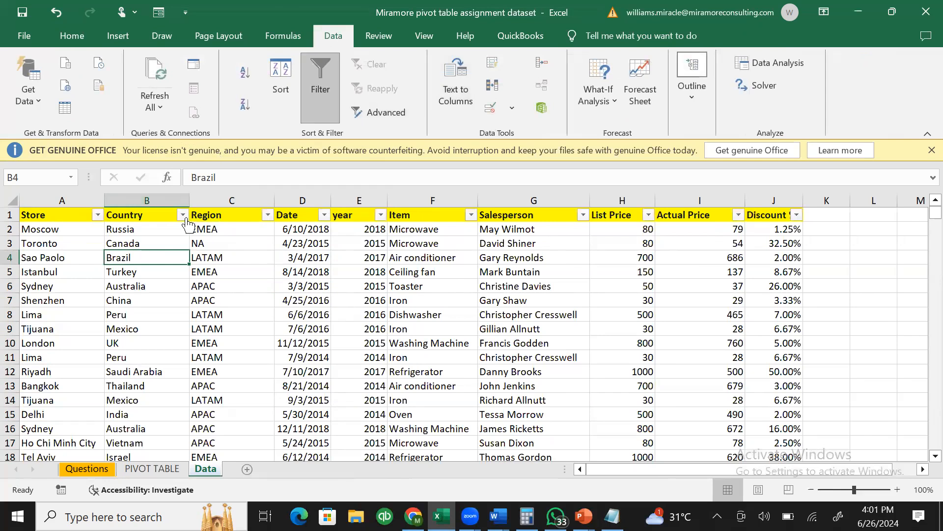
- Review the Country and List Price filter dropdowns without applying any filter
{"action": "left_click", "coordinate": [183, 215]}
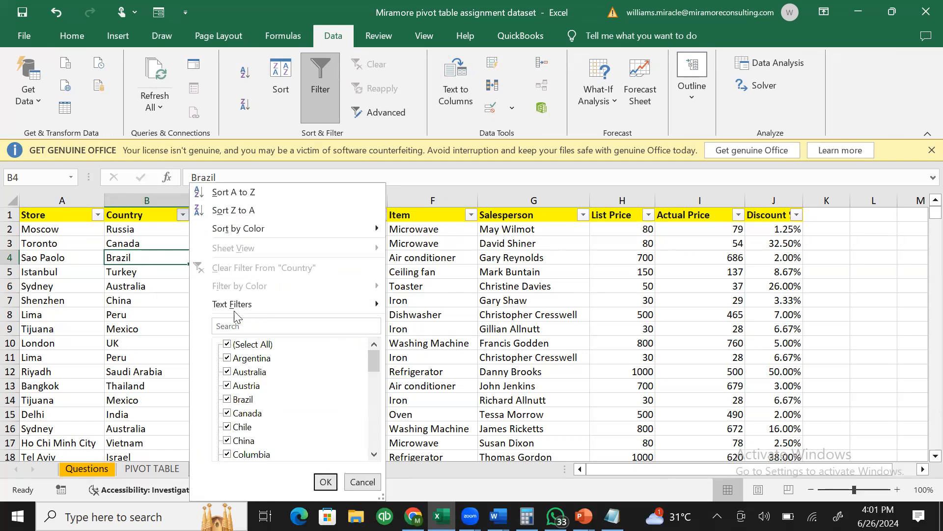
{"action": "mouse_move", "coordinate": [241, 309]}
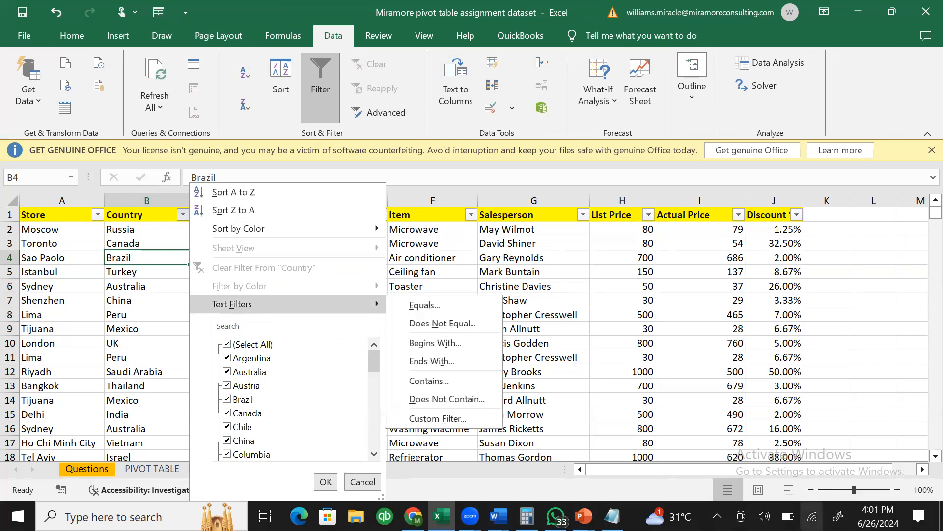
{"action": "left_click", "coordinate": [644, 274]}
{"action": "left_click", "coordinate": [644, 275]}
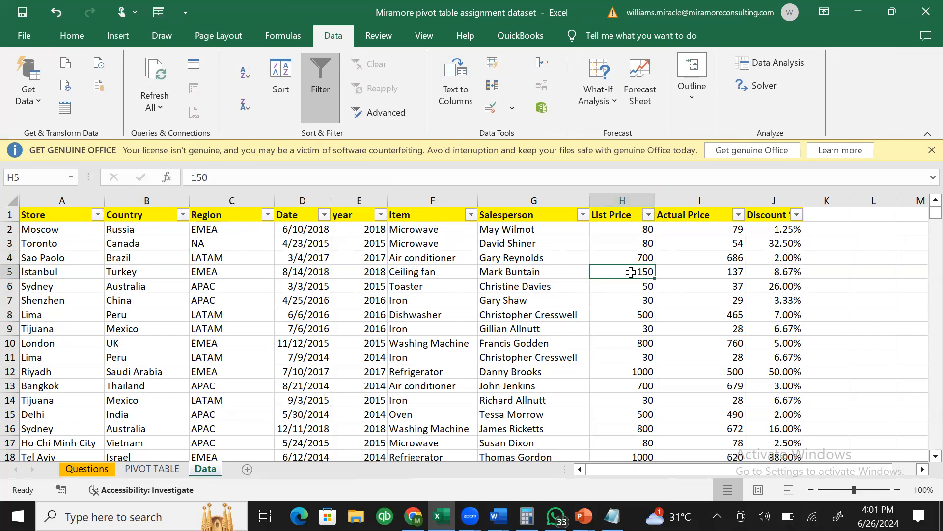
{"action": "left_click", "coordinate": [649, 214]}
{"action": "mouse_move", "coordinate": [527, 302]}
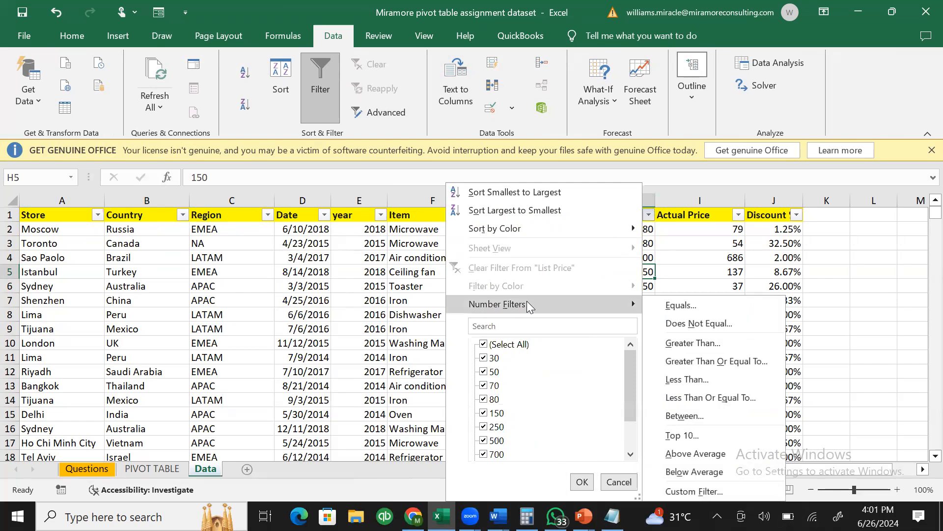
{"action": "left_click", "coordinate": [806, 307]}
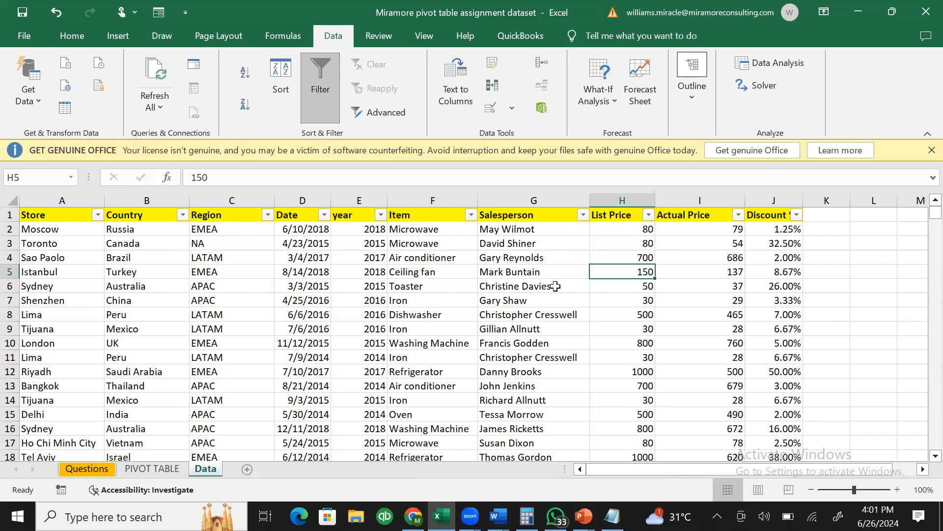
- Browse records such as the Iron item in F7 and salesperson entries in G11 and G13
{"action": "left_click", "coordinate": [426, 296]}
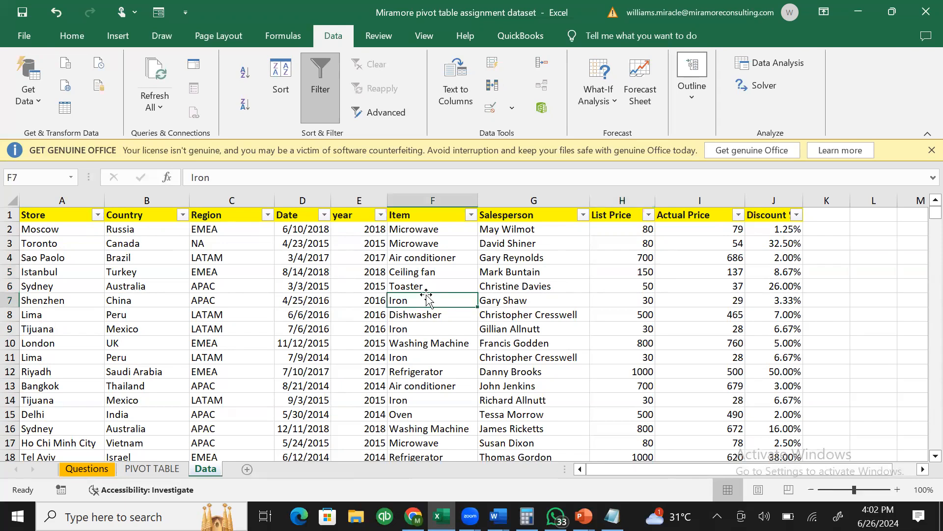
{"action": "left_click", "coordinate": [565, 354]}
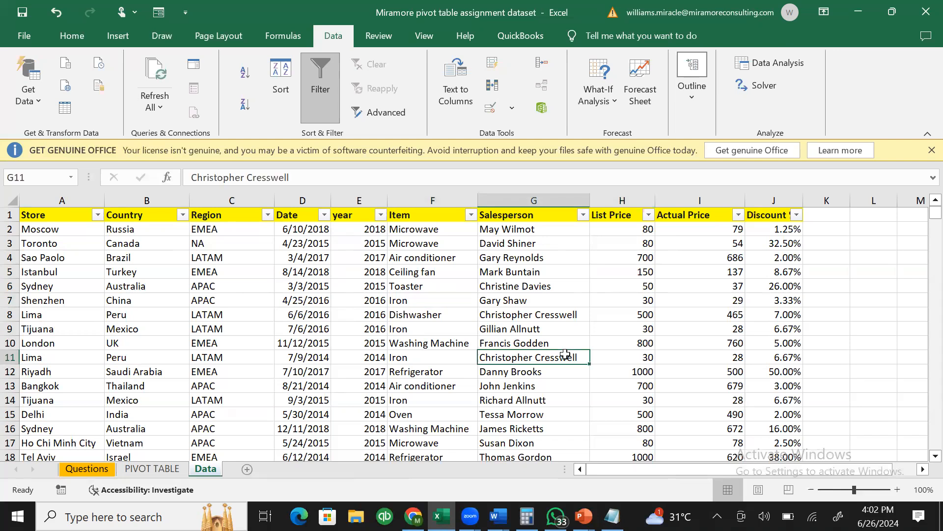
{"action": "left_click", "coordinate": [494, 387]}
{"action": "left_click", "coordinate": [308, 295]}
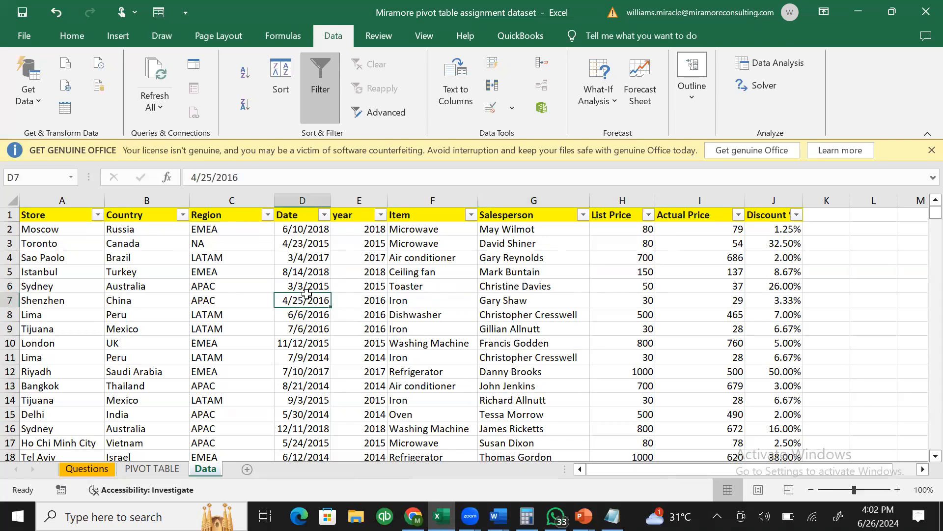
{"action": "left_click", "coordinate": [304, 247]}
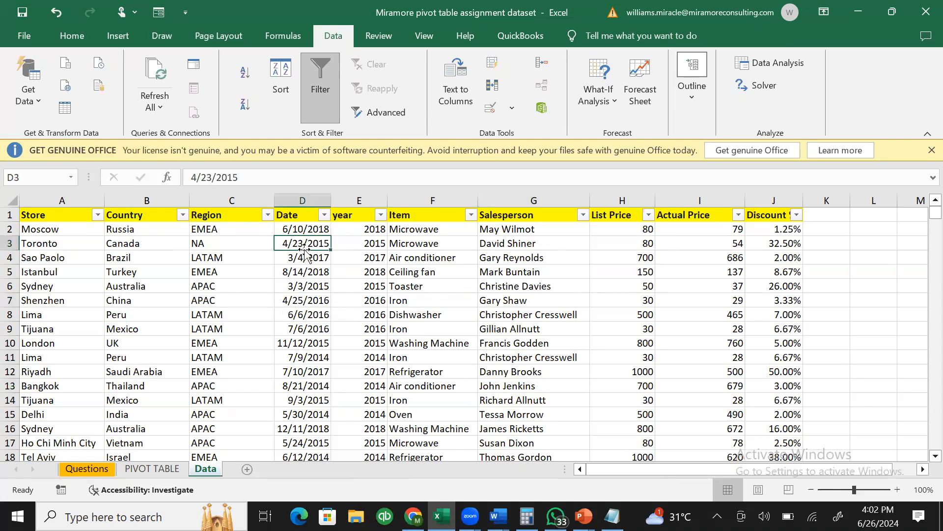
{"action": "left_click", "coordinate": [423, 299]}
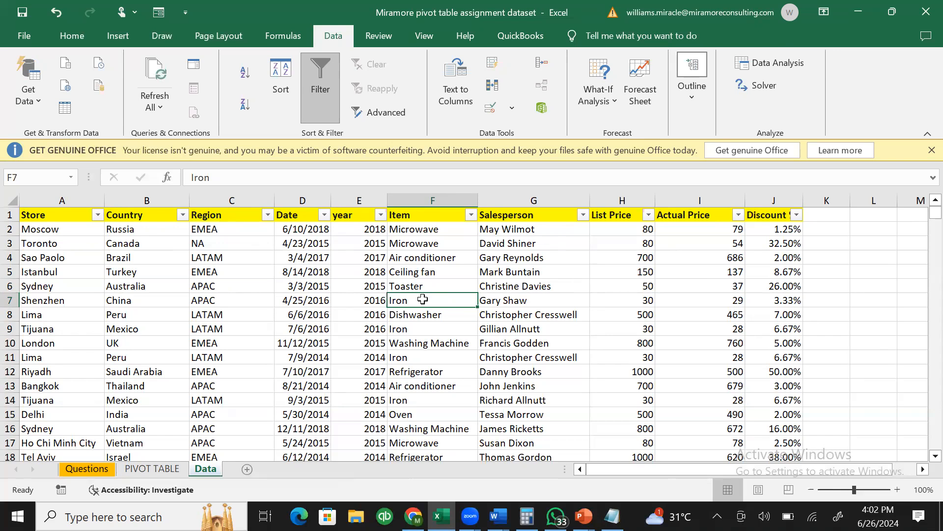
- Filter the Country column to show only Argentina's rows
{"action": "left_click", "coordinate": [182, 215]}
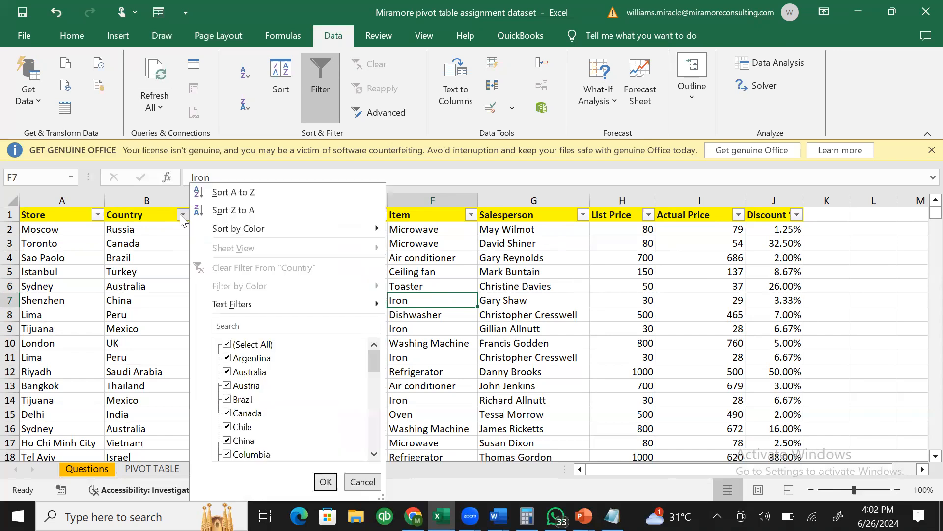
{"action": "left_click", "coordinate": [229, 344]}
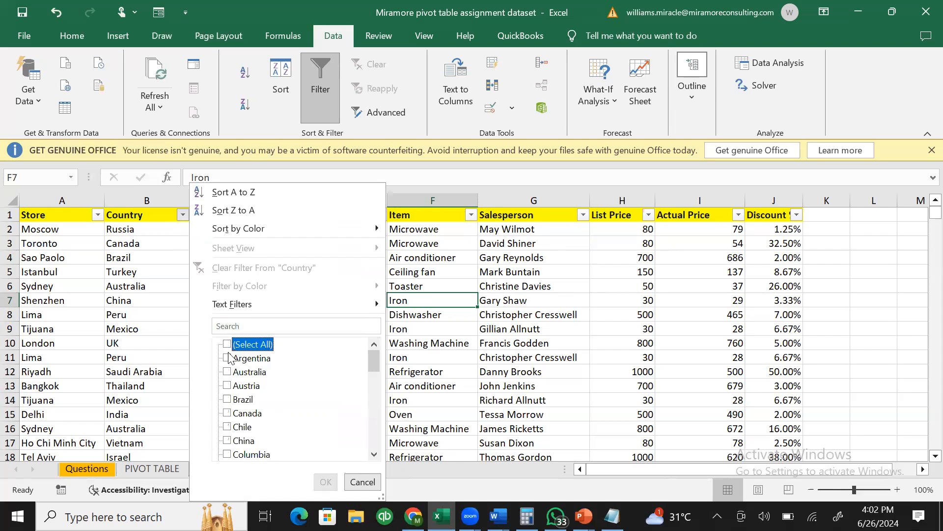
{"action": "left_click", "coordinate": [228, 359]}
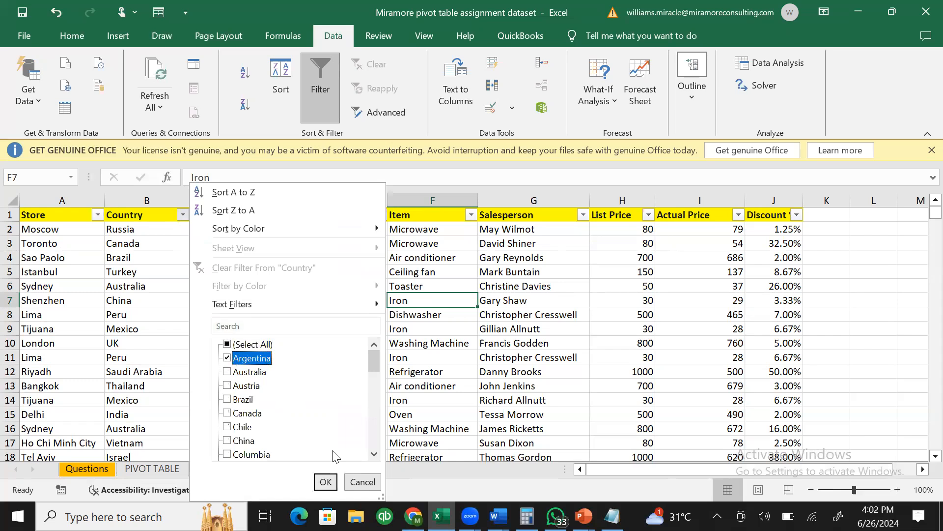
{"action": "left_click", "coordinate": [326, 482]}
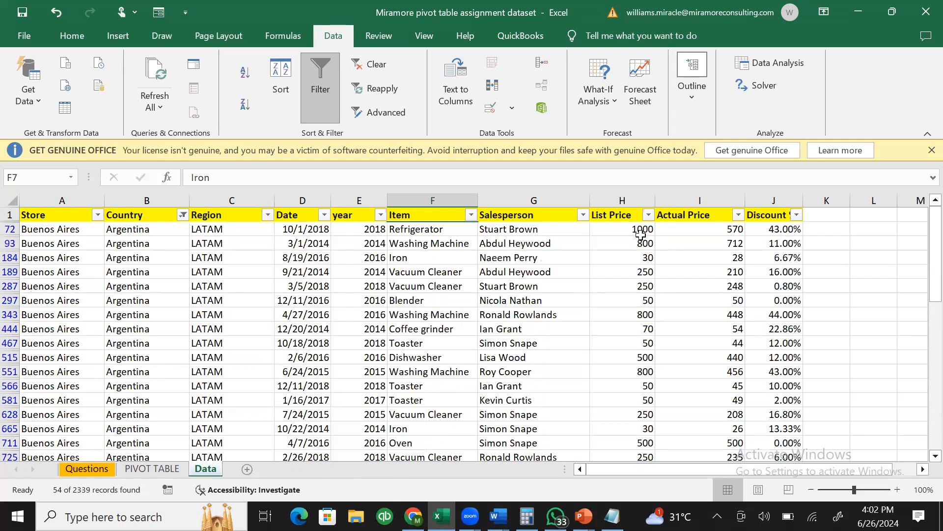
- Enter 0 in the first Argentina Actual Prices from I72, accidentally pasting a message down the column
{"action": "left_click", "coordinate": [675, 228]}
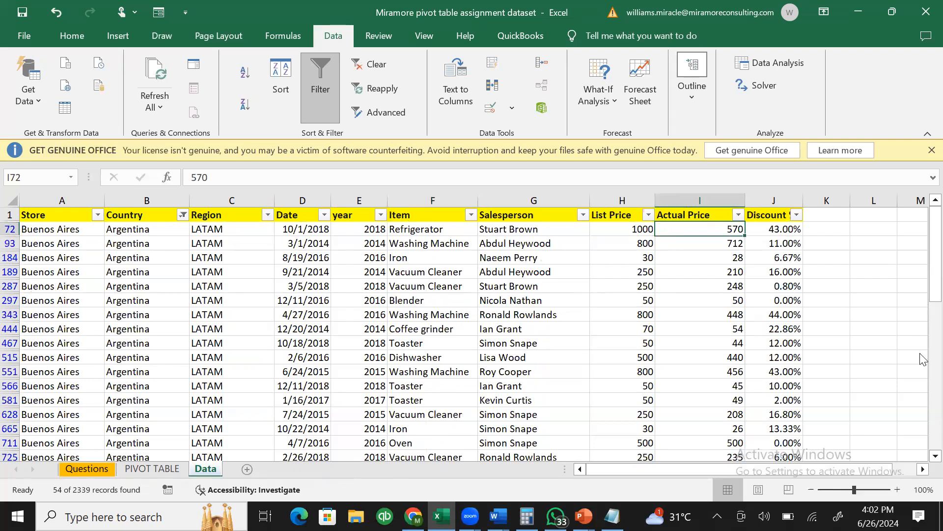
{"action": "type", "text": "0"}
{"action": "key", "text": "Return"}
{"action": "type", "text": "0"}
{"action": "key", "text": "Return"}
{"action": "type", "text": "0"}
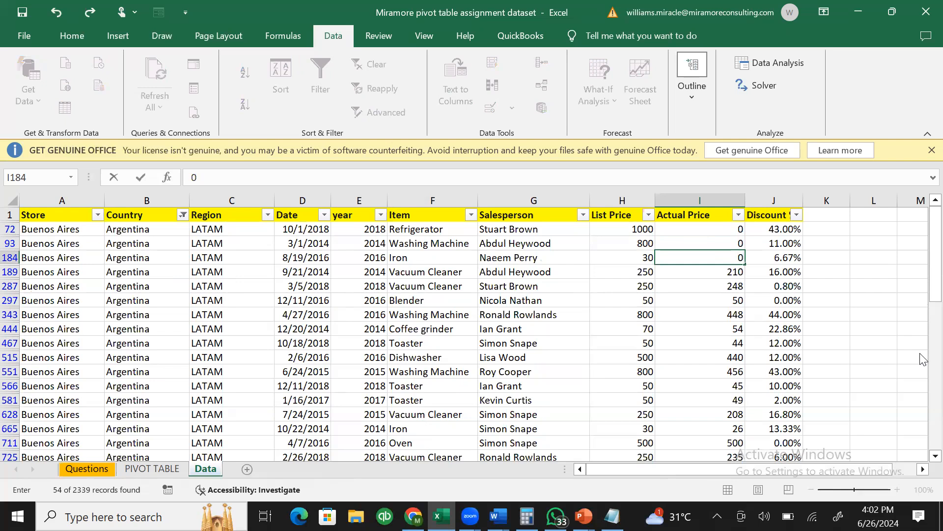
{"action": "key", "text": "ctrl+shift+Down"}
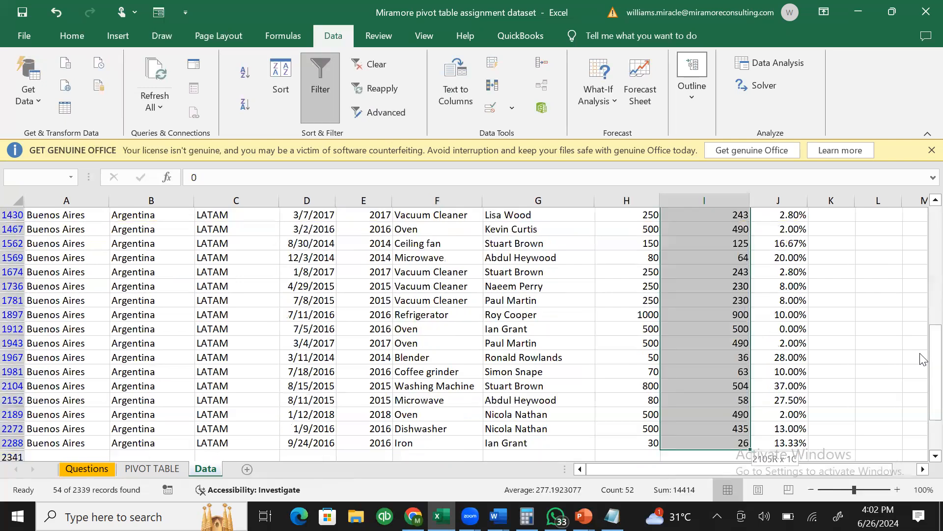
{"action": "key", "text": "ctrl+BackSpace"}
{"action": "key", "text": "ctrl+v"}
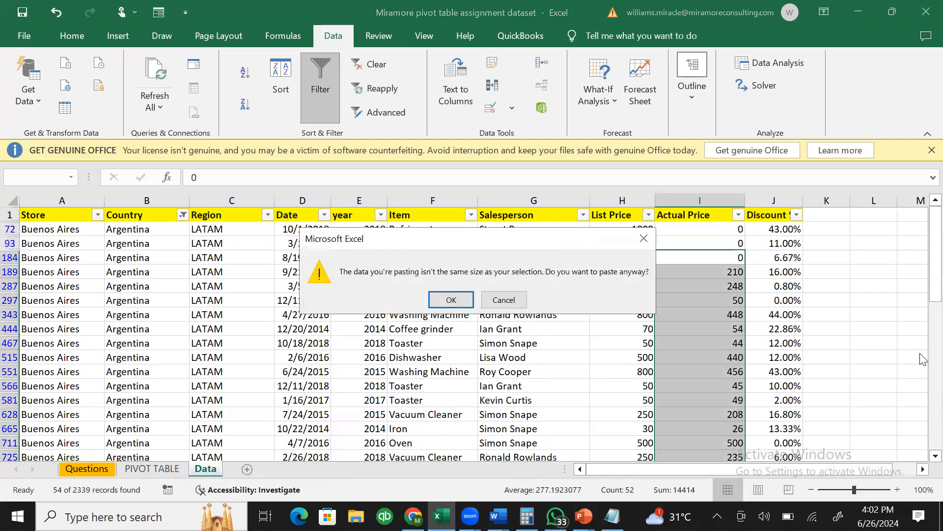
{"action": "left_click", "coordinate": [450, 300]}
{"action": "left_click", "coordinate": [704, 282]}
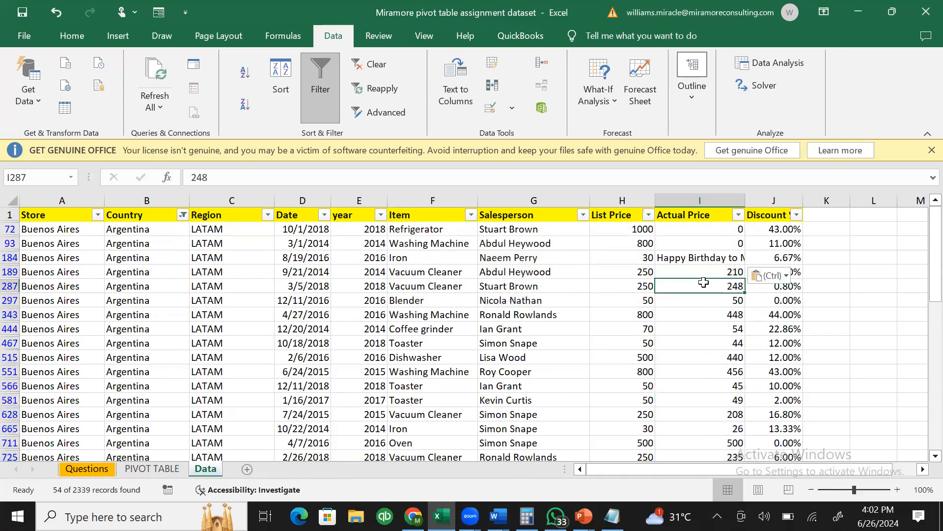
{"action": "left_click", "coordinate": [716, 261]}
- Undo the mistaken paste, then copy a 0 and paste it into all remaining Argentina prices
{"action": "key", "text": "ctrl+z"}
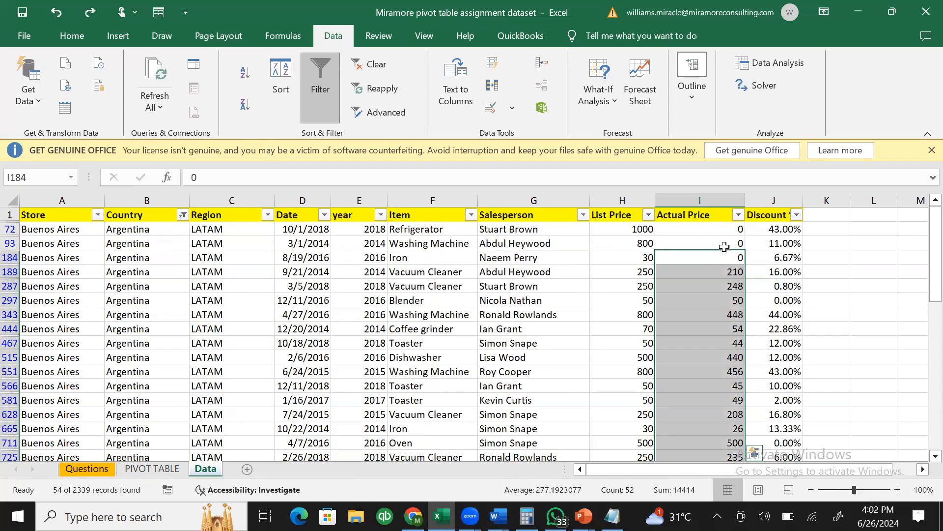
{"action": "left_click", "coordinate": [724, 243]}
{"action": "key", "text": "ctrl+c"}
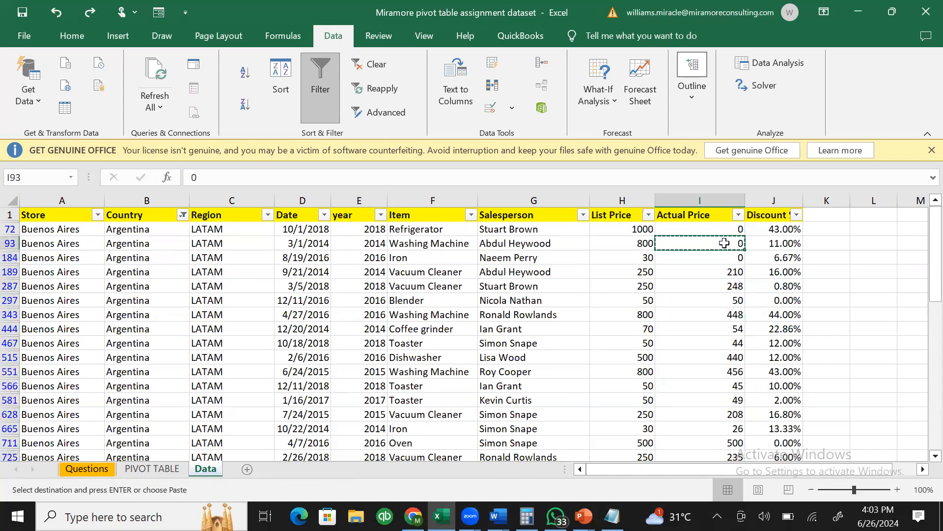
{"action": "left_click", "coordinate": [720, 269]}
{"action": "key", "text": "ctrl+shift+Down"}
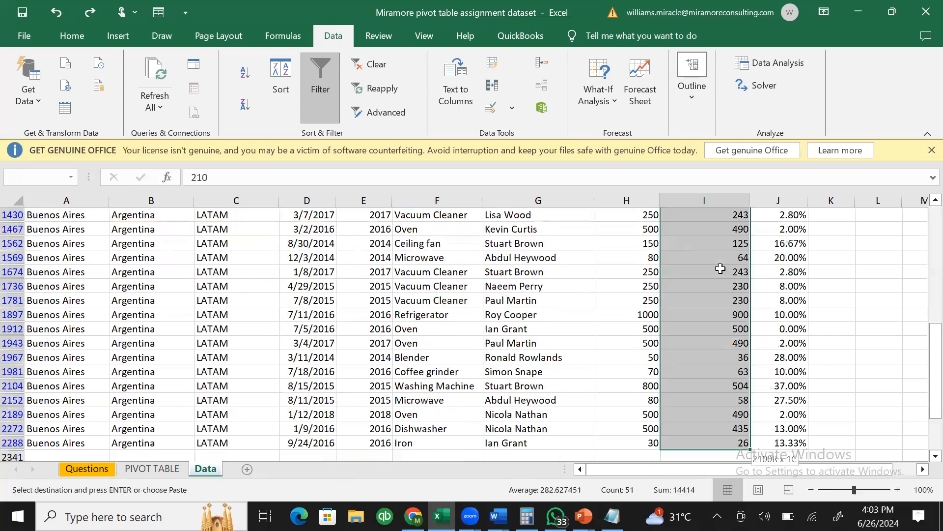
{"action": "key", "text": "ctrl+v"}
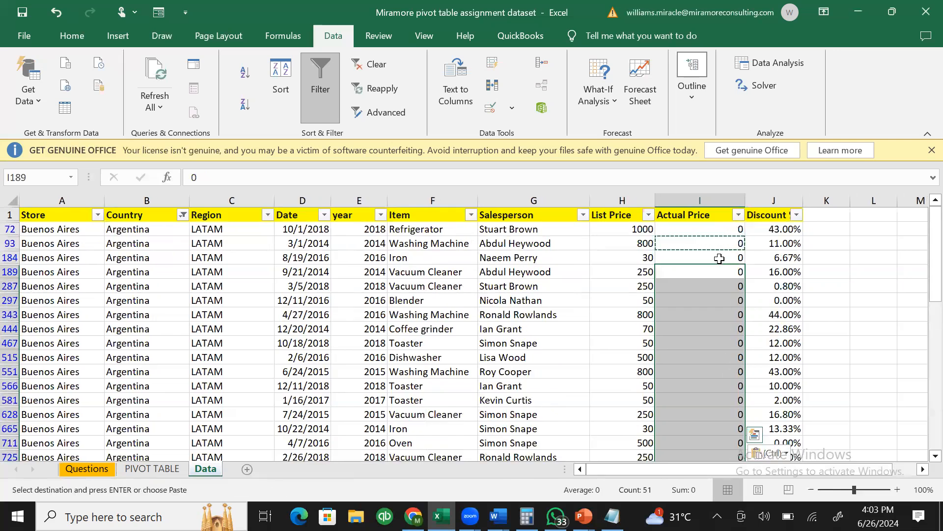
{"action": "double_click", "coordinate": [720, 257]}
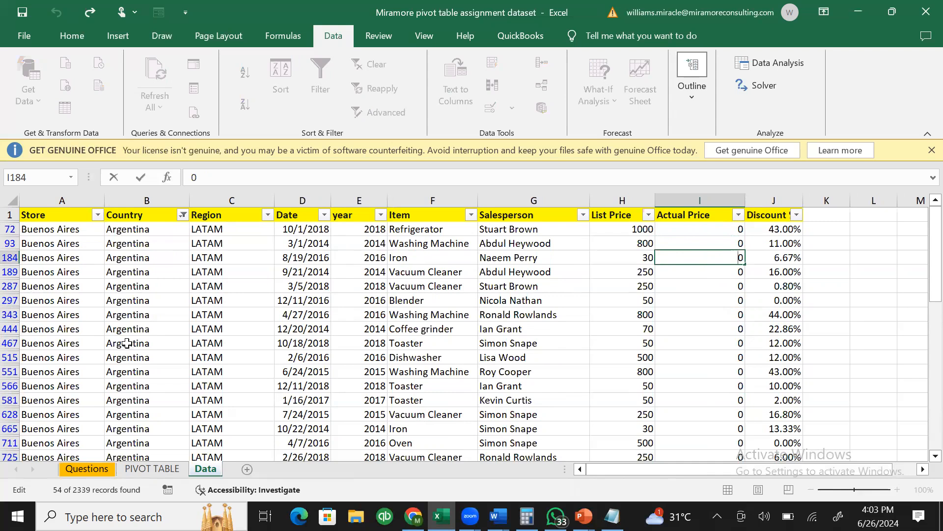
{"action": "left_click", "coordinate": [747, 324]}
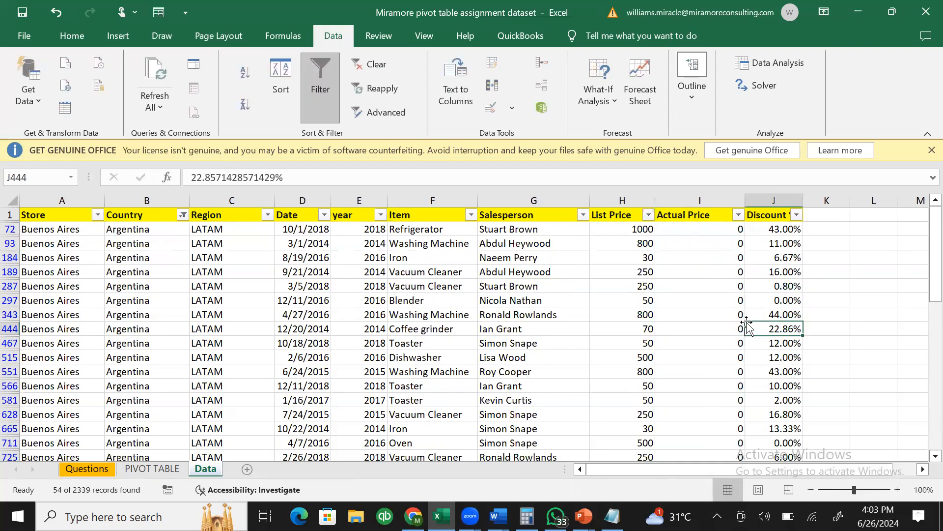
- Change the Country filter to show only Brazil's rows
{"action": "left_click", "coordinate": [183, 216]}
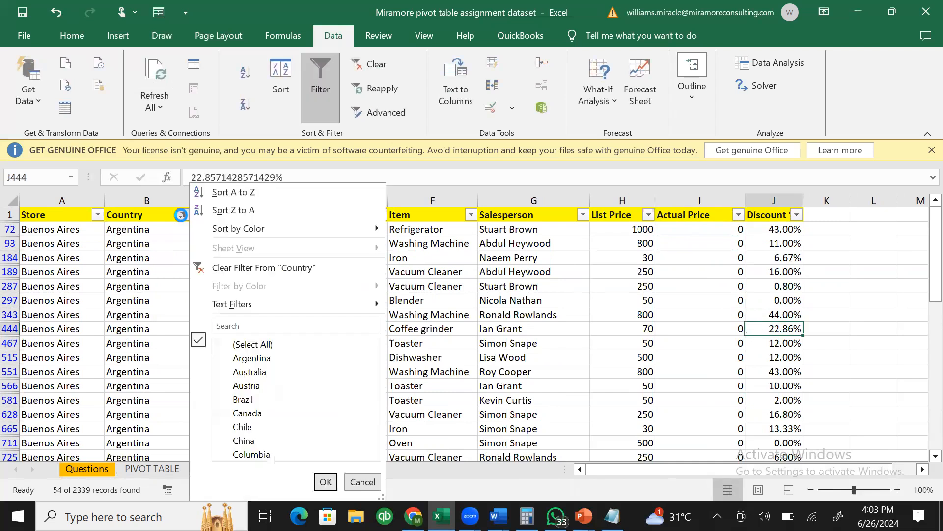
{"action": "left_click", "coordinate": [227, 345]}
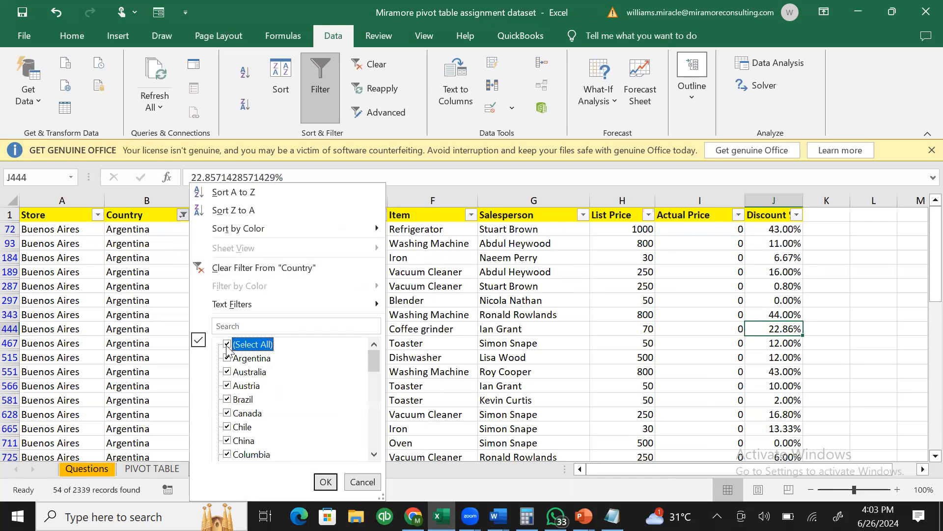
{"action": "left_click", "coordinate": [227, 400]}
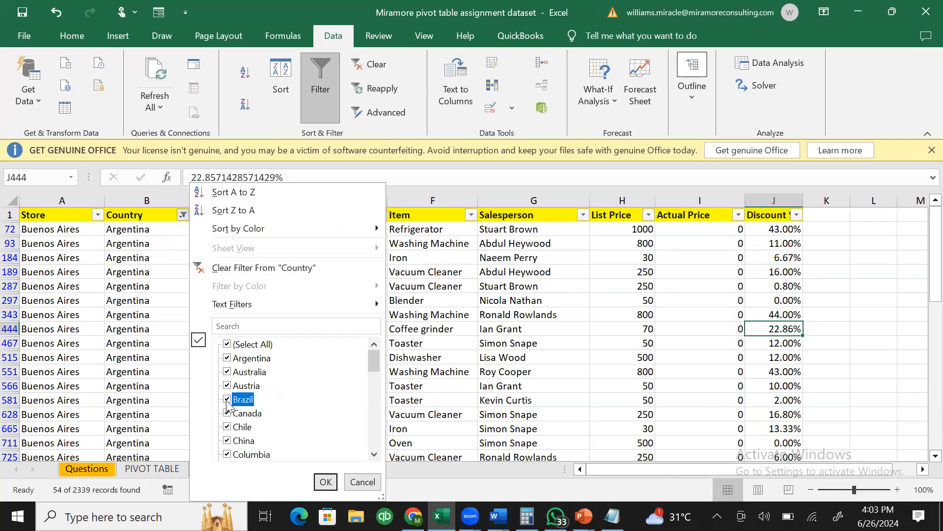
{"action": "left_click", "coordinate": [227, 345]}
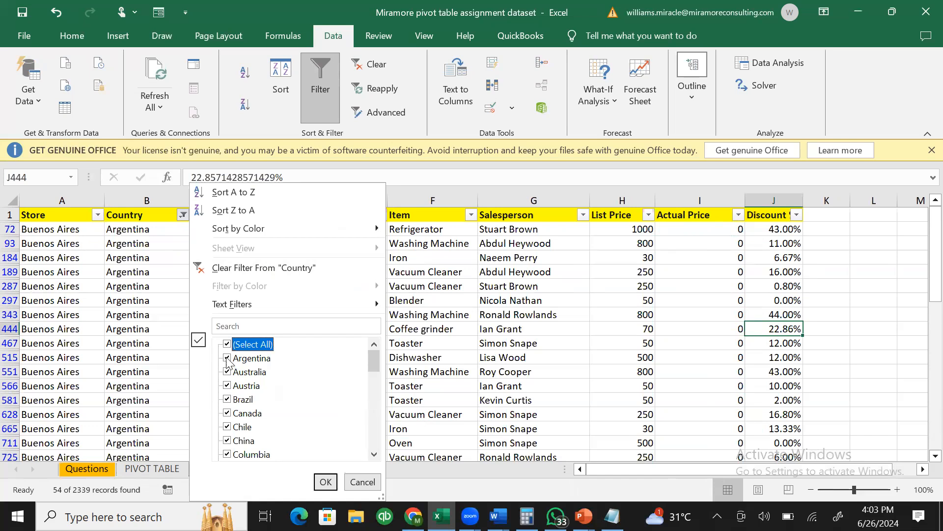
{"action": "left_click", "coordinate": [227, 345]}
{"action": "left_click", "coordinate": [227, 400]}
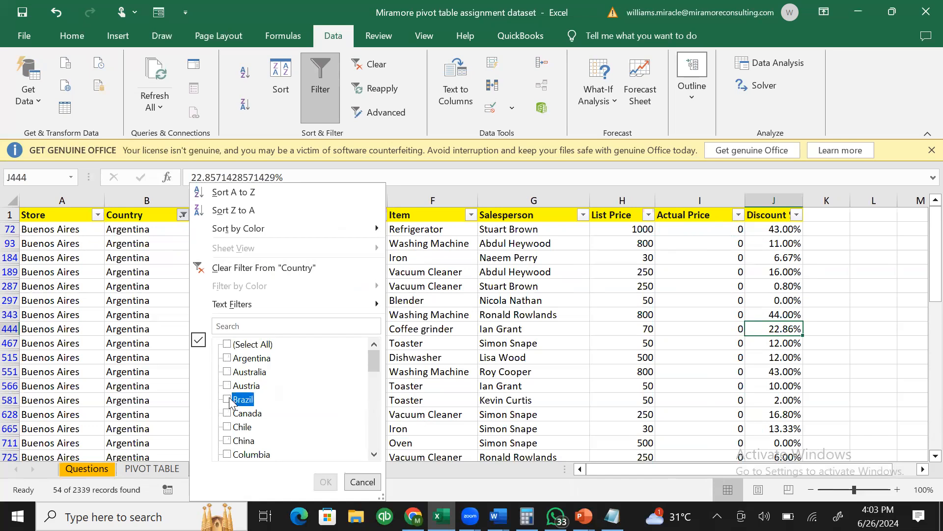
{"action": "left_click", "coordinate": [324, 483]}
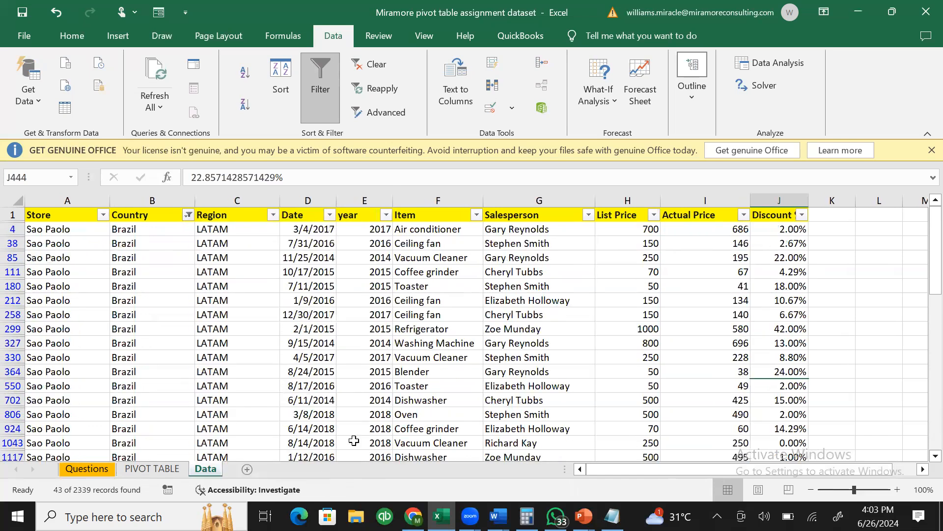
- Type 0 in the first Brazil Actual Price, copy it, and paste it down every Brazil row
{"action": "left_click", "coordinate": [520, 329]}
{"action": "left_click", "coordinate": [717, 231]}
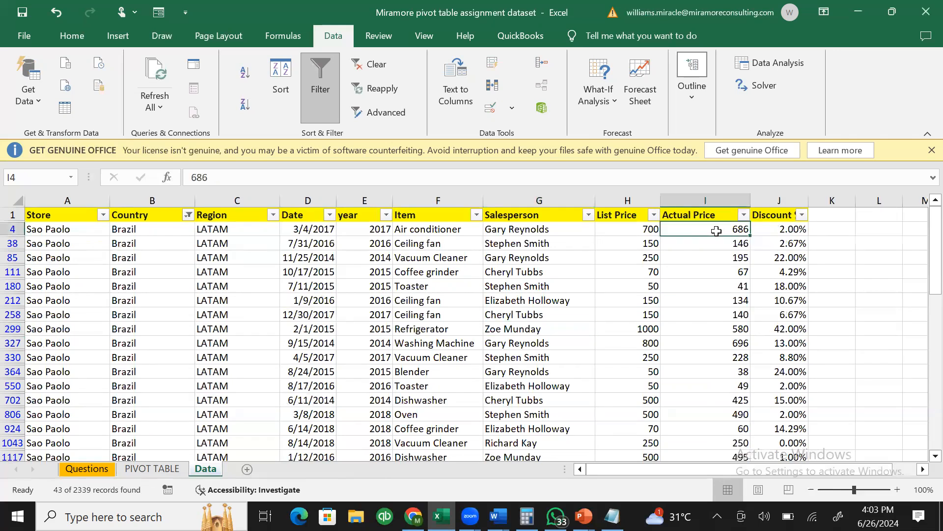
{"action": "type", "text": "0"}
{"action": "left_click", "coordinate": [733, 257]}
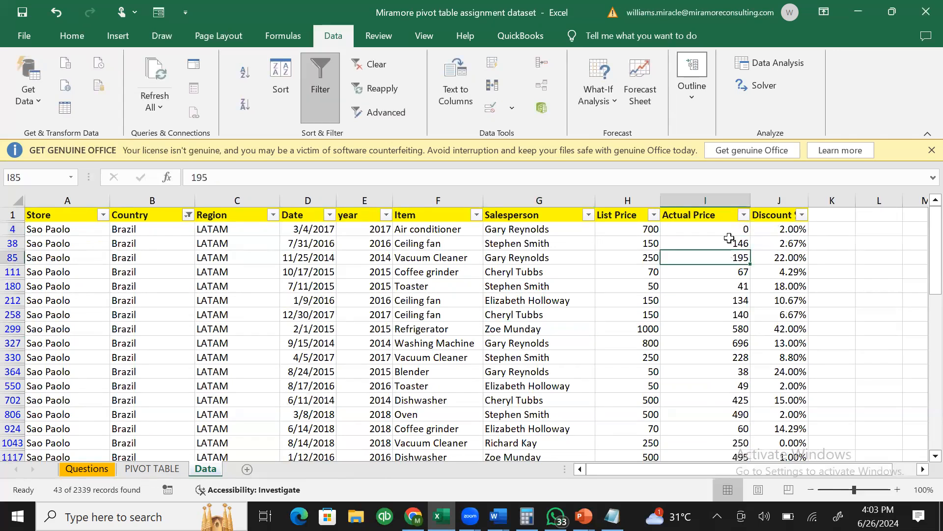
{"action": "left_click", "coordinate": [731, 229]}
{"action": "key", "text": "ctrl+c"}
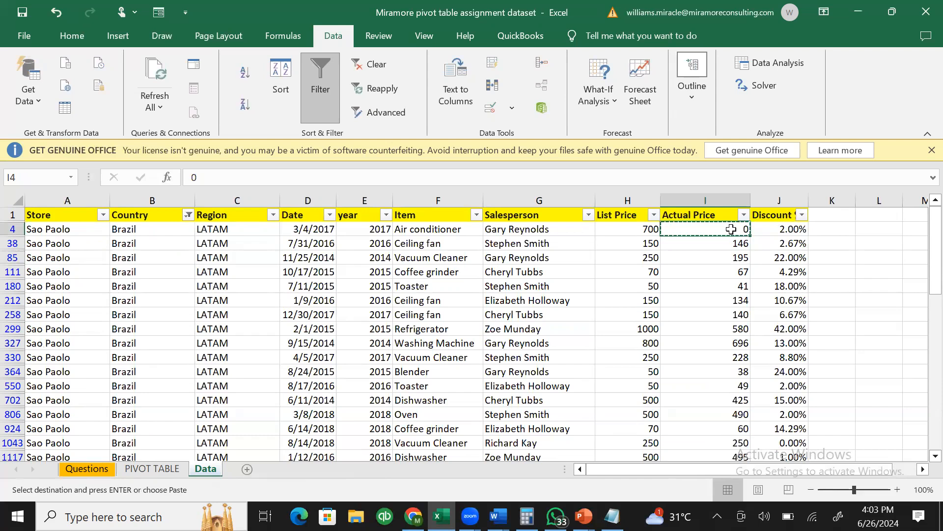
{"action": "key", "text": "ctrl+shift+Down"}
{"action": "key", "text": "ctrl+v"}
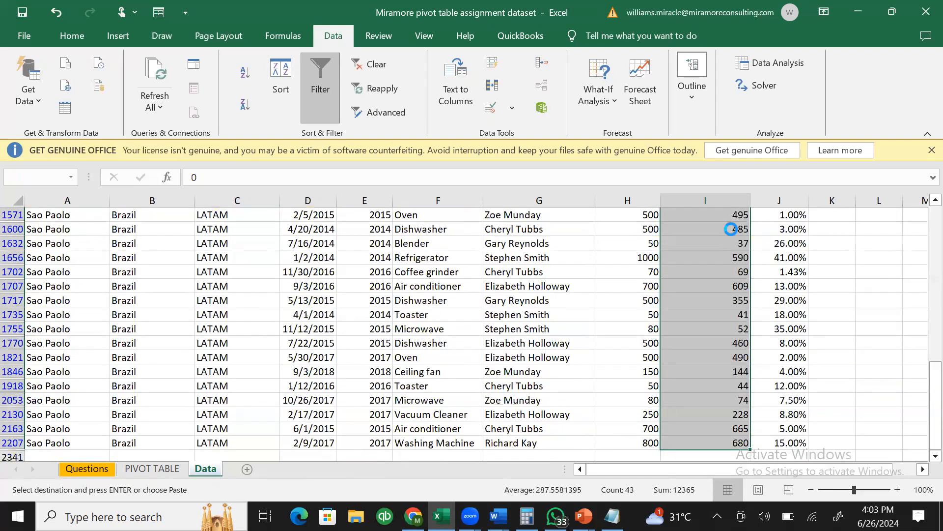
{"action": "left_click", "coordinate": [731, 229]}
{"action": "key", "text": "Escape"}
- Verify Brazil prices read 0, glance at the PIVOT TABLE sheet, and return to Data
{"action": "left_click", "coordinate": [769, 257]}
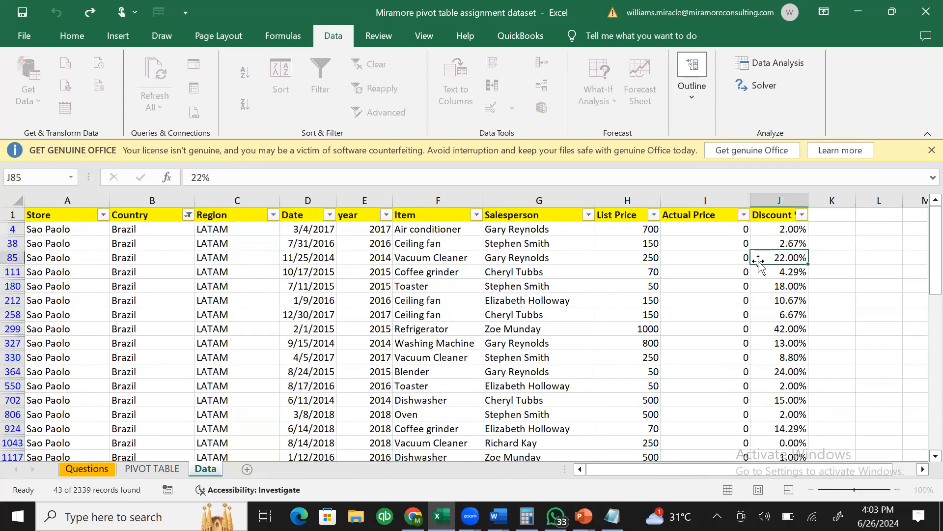
{"action": "left_click", "coordinate": [730, 286]}
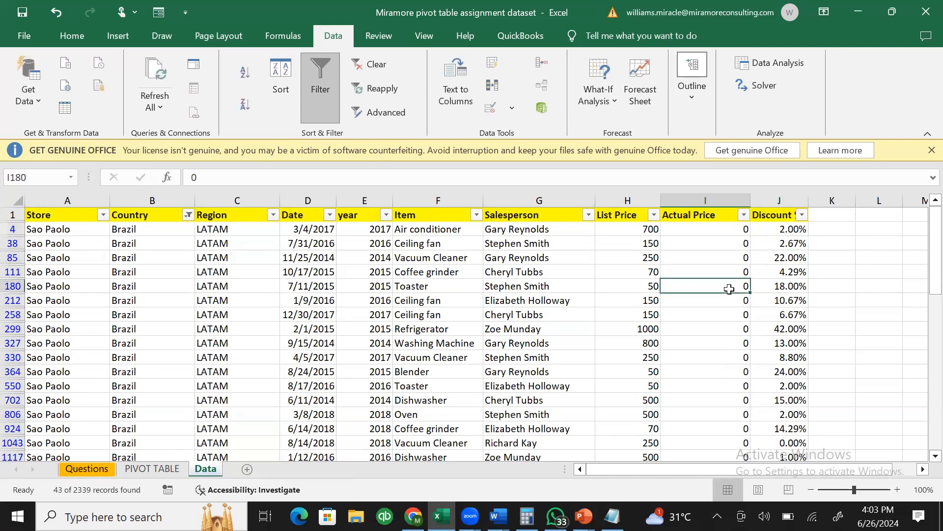
{"action": "left_click", "coordinate": [294, 259]}
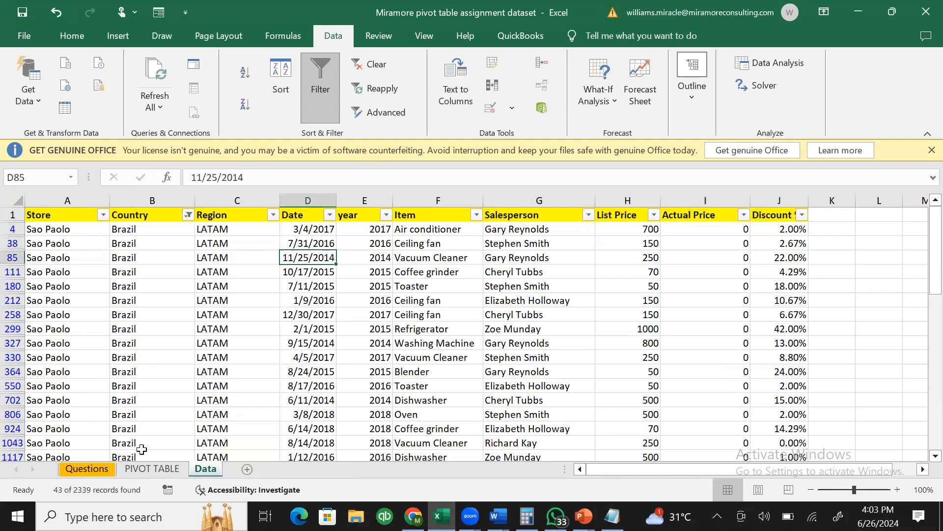
{"action": "left_click", "coordinate": [153, 468]}
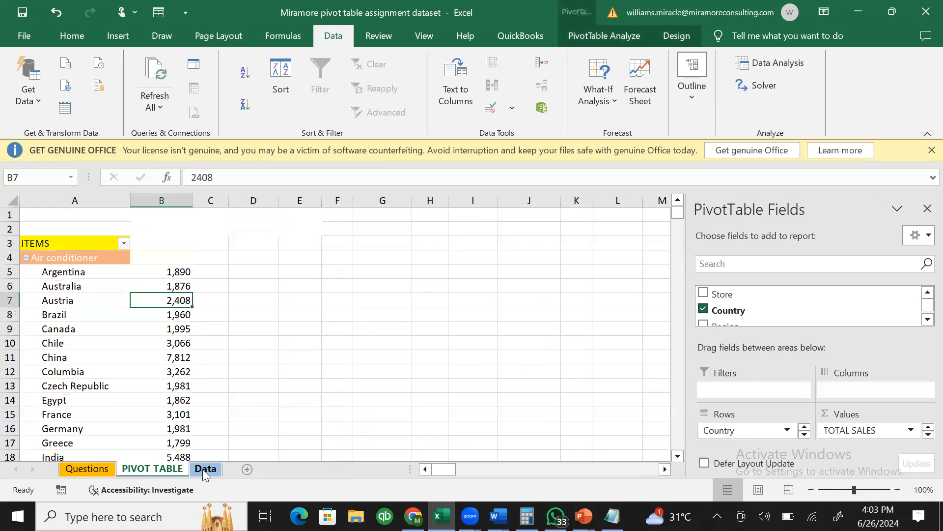
{"action": "left_click", "coordinate": [204, 469]}
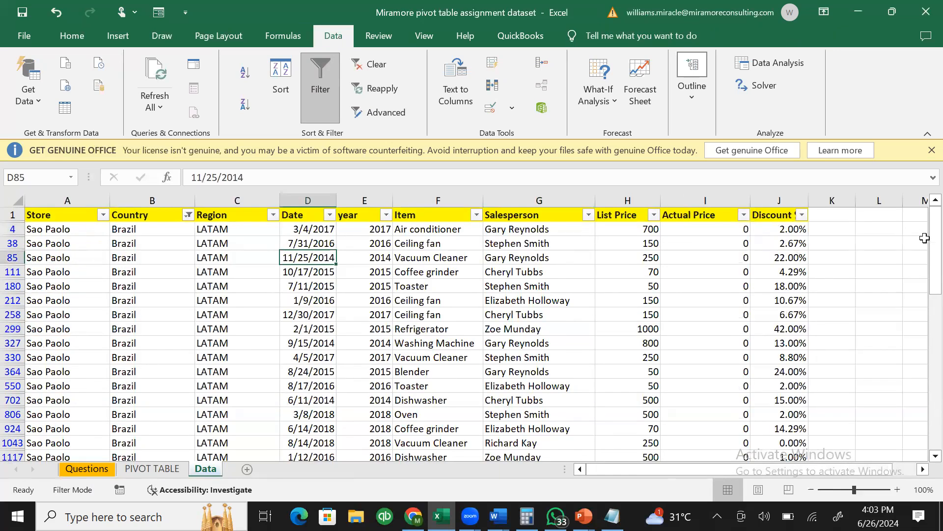
{"action": "left_click", "coordinate": [709, 234]}
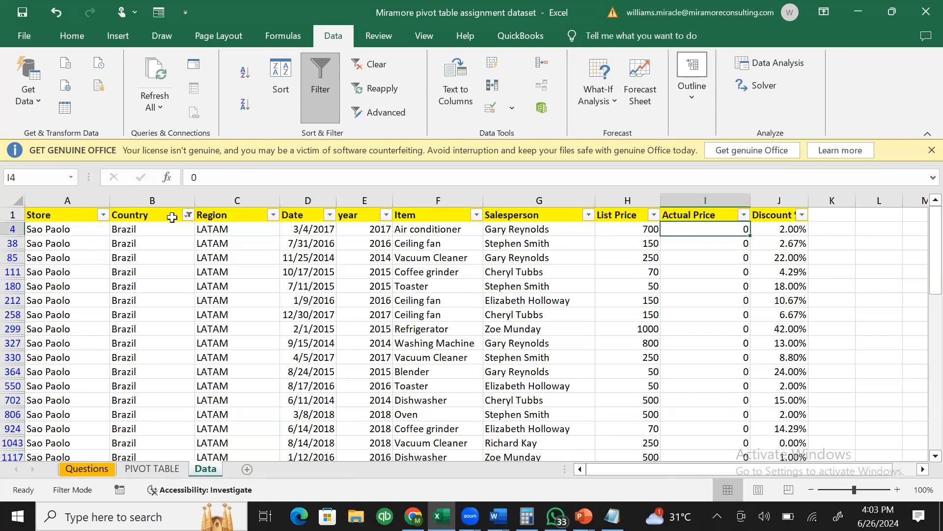
- Clear the Country filter so all records show again, including Sao Paolo's zeroed Brazil row
{"action": "left_click", "coordinate": [188, 215]}
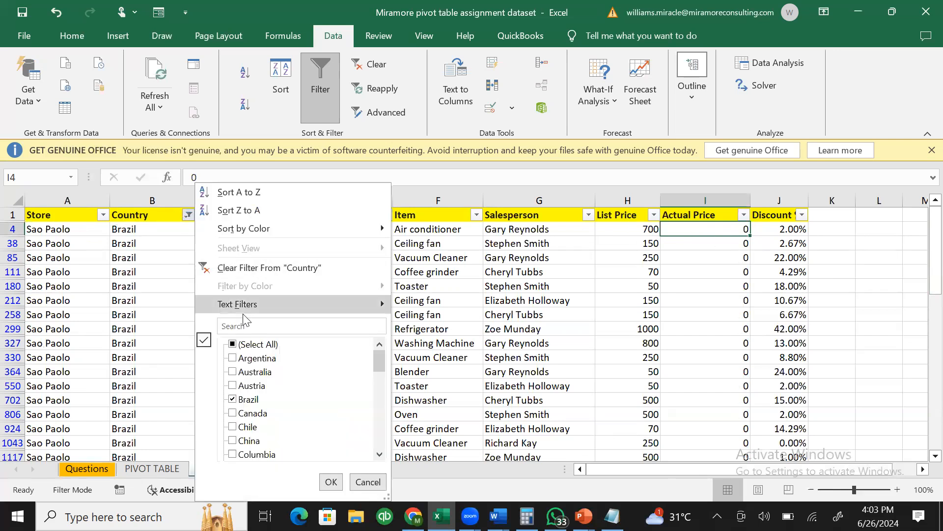
{"action": "left_click", "coordinate": [331, 481]}
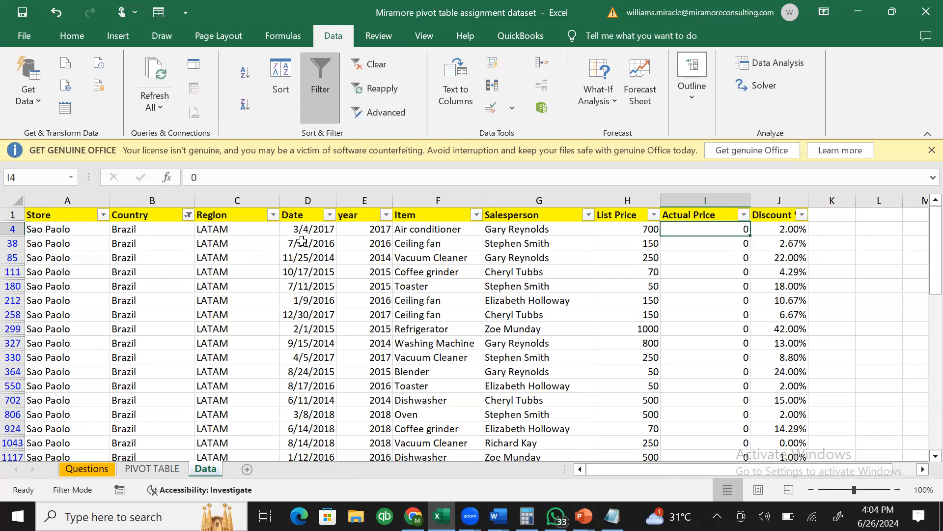
{"action": "left_click", "coordinate": [189, 218]}
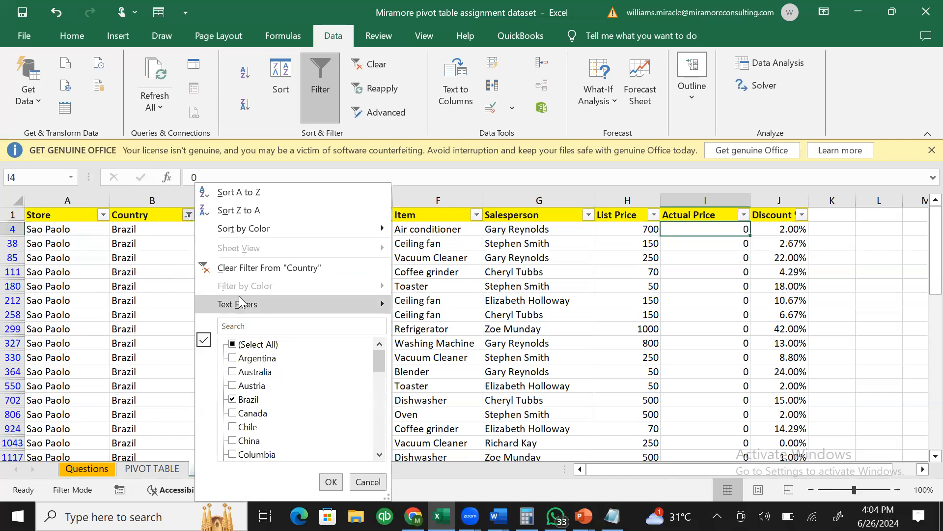
{"action": "left_click", "coordinate": [233, 266]}
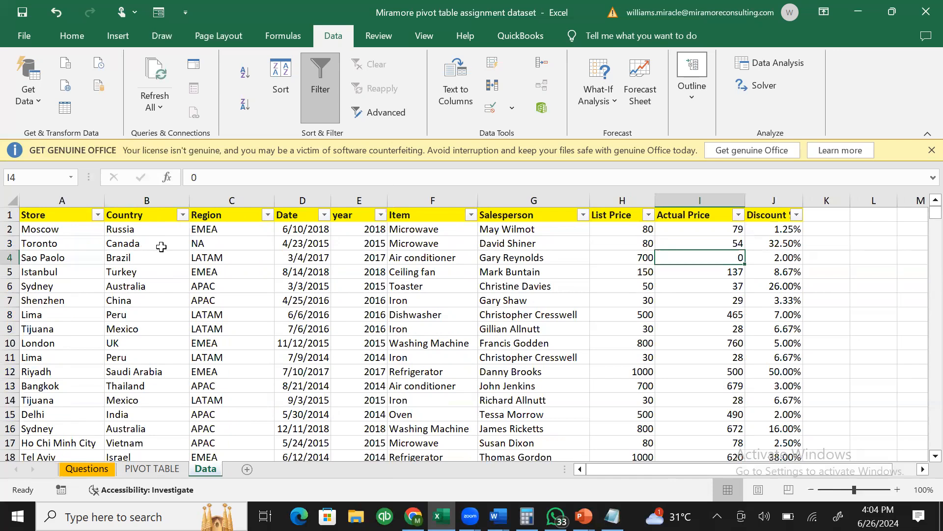
{"action": "left_click", "coordinate": [11, 258]}
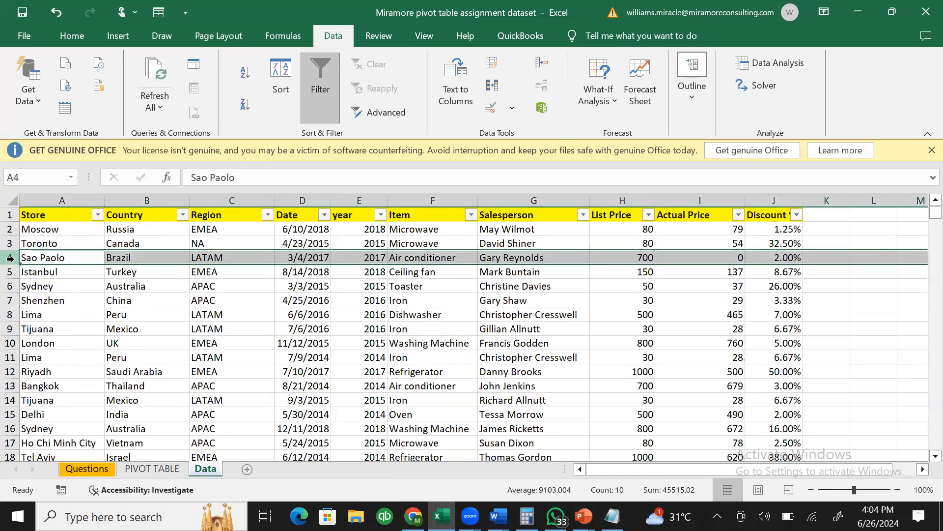
- Leave the Data sheet's zeroed I4 price for the PIVOT TABLE sheet and select Chile's total in B10
{"action": "left_click", "coordinate": [692, 256]}
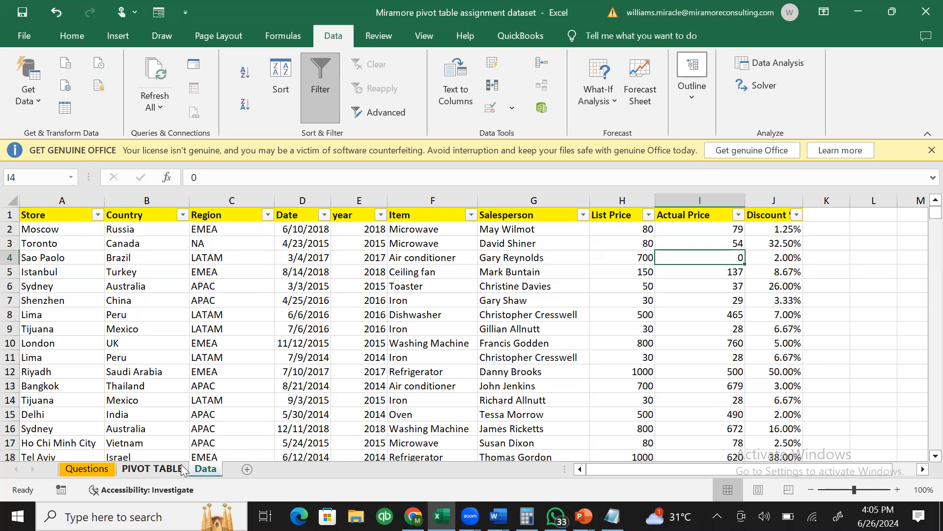
{"action": "left_click", "coordinate": [152, 468]}
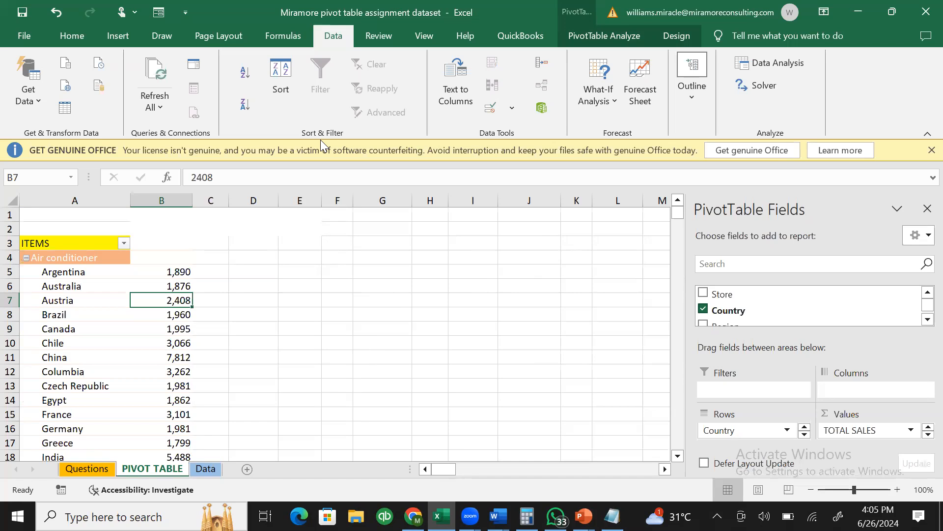
{"action": "left_click", "coordinate": [179, 341]}
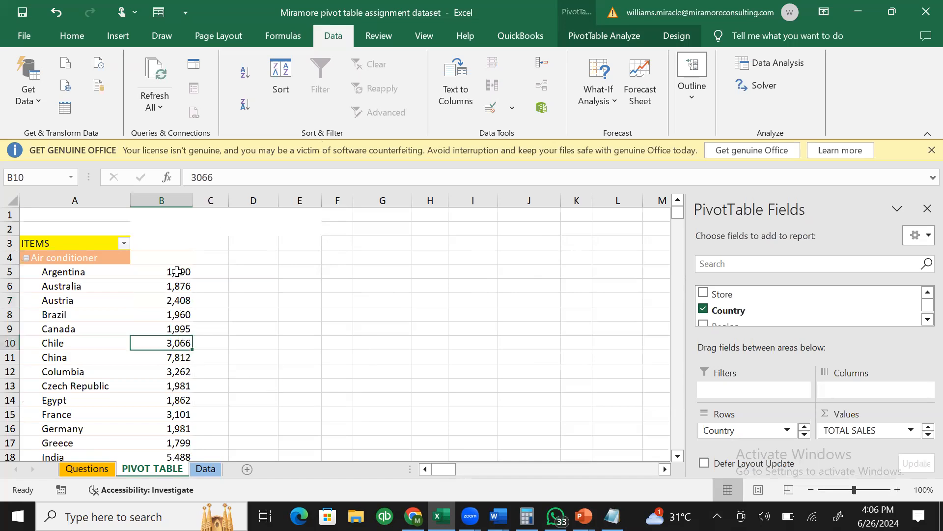
- Refresh the pivot table and confirm Argentina's total is now 0
{"action": "left_click", "coordinate": [169, 259]}
{"action": "right_click", "coordinate": [169, 259]}
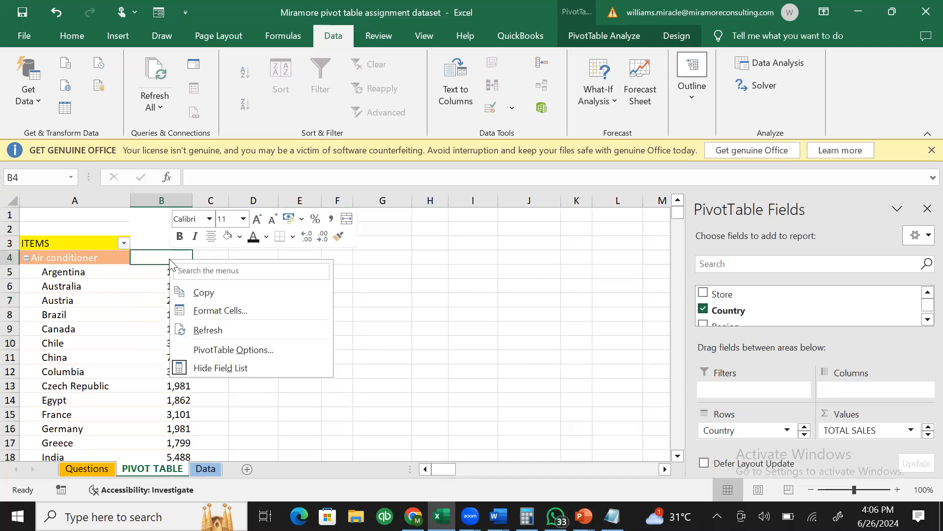
{"action": "left_click", "coordinate": [196, 330]}
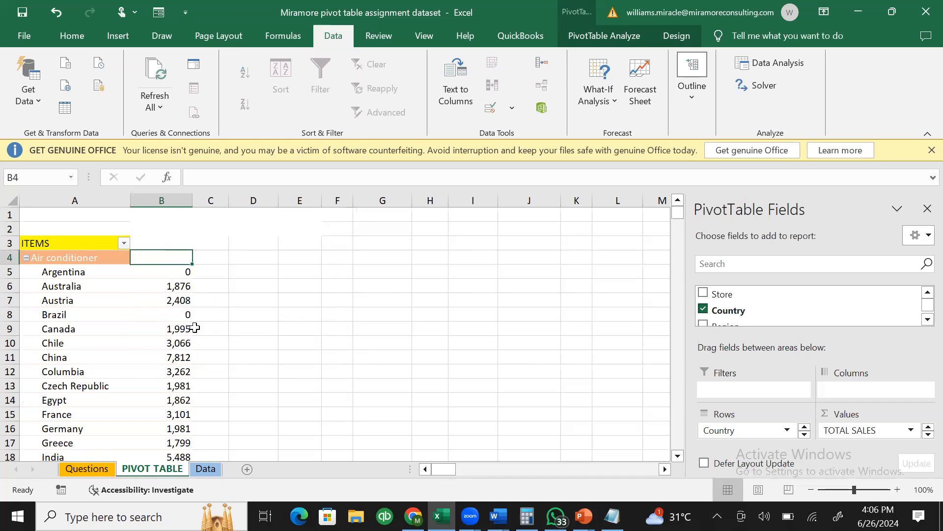
{"action": "left_click", "coordinate": [206, 296]}
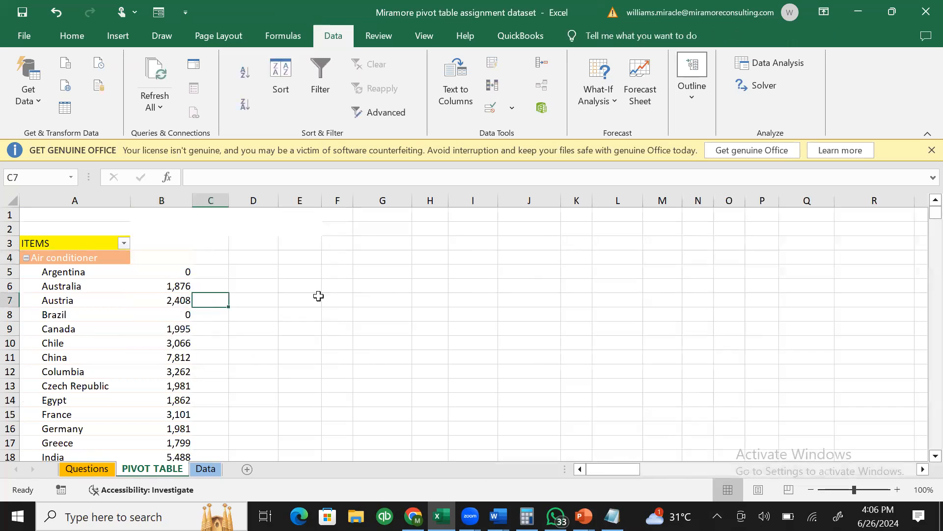
{"action": "left_click", "coordinate": [76, 272]}
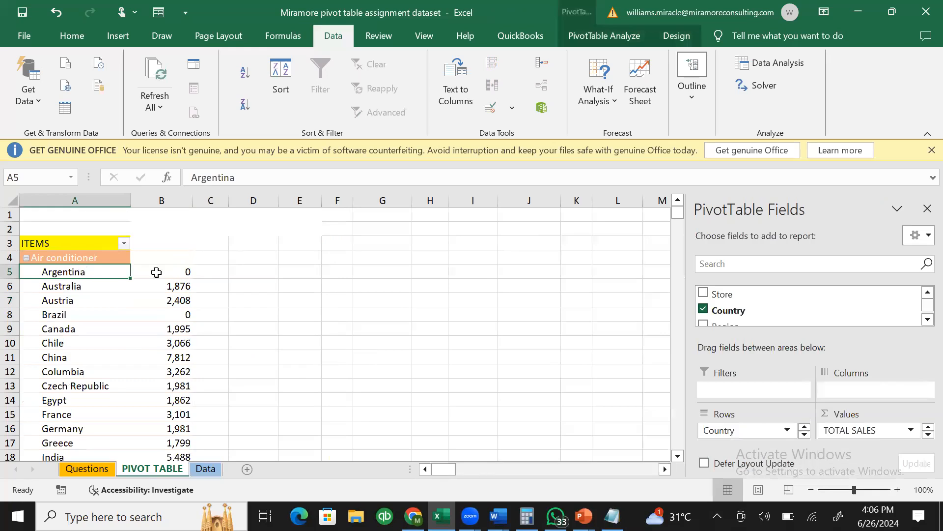
{"action": "left_click", "coordinate": [183, 271]}
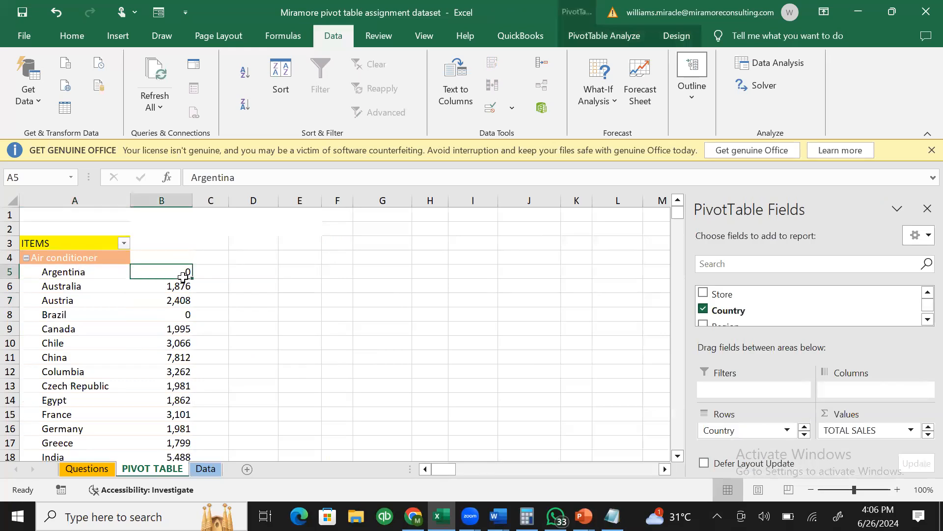
- Confirm Brazil's refreshed total in B8 is now 0
{"action": "left_click", "coordinate": [107, 308]}
{"action": "left_click", "coordinate": [110, 317]}
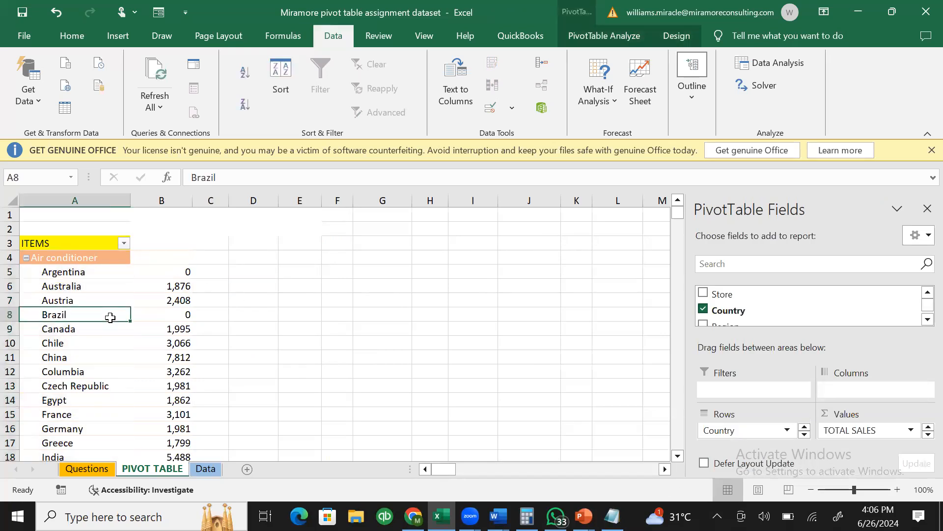
{"action": "left_click", "coordinate": [171, 316]}
{"action": "left_click", "coordinate": [255, 324]}
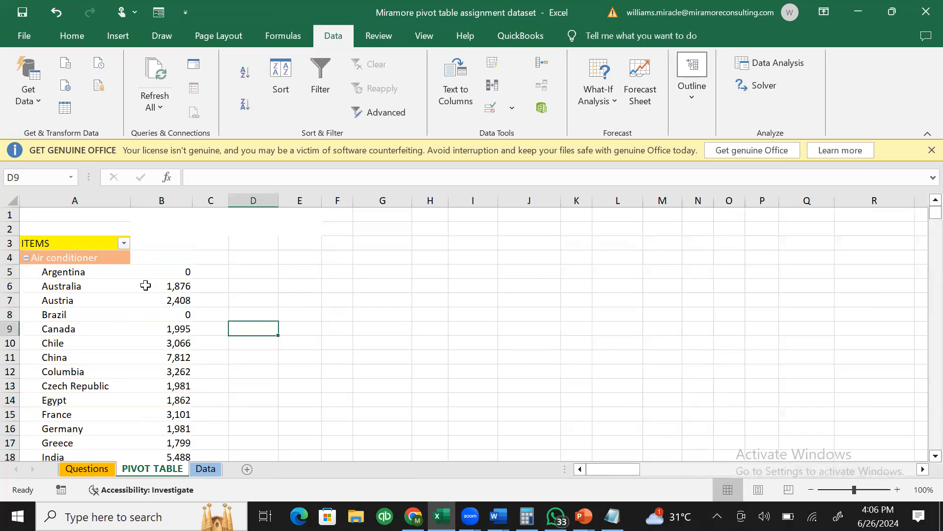
{"action": "mouse_move", "coordinate": [145, 285]}
{"action": "mouse_move", "coordinate": [176, 320]}
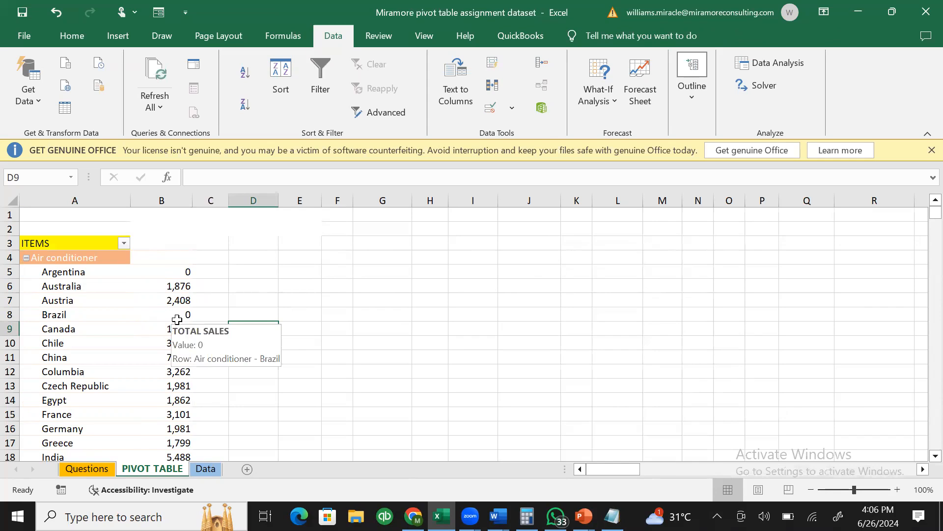
{"action": "left_click", "coordinate": [177, 318]}
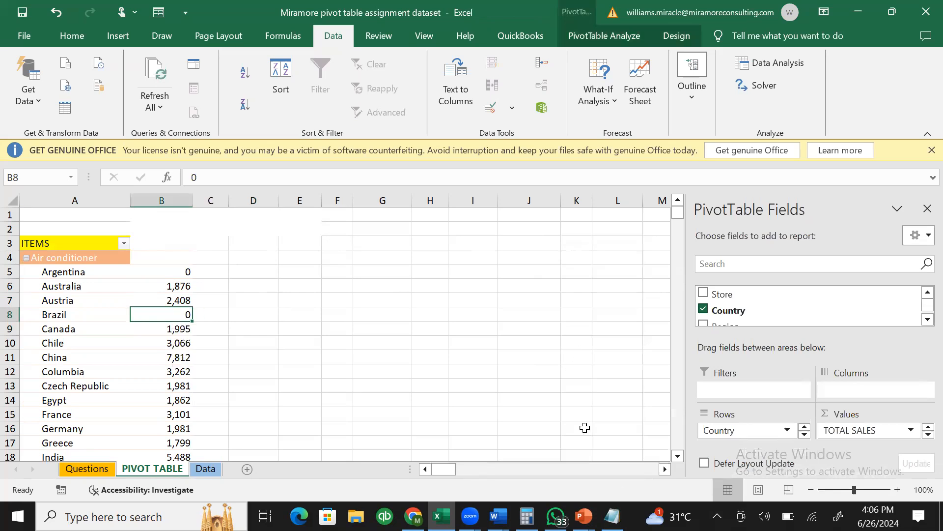
- Bring the Notepad lessons list back in front
{"action": "left_click", "coordinate": [612, 516]}
{"action": "left_click", "coordinate": [612, 516]}
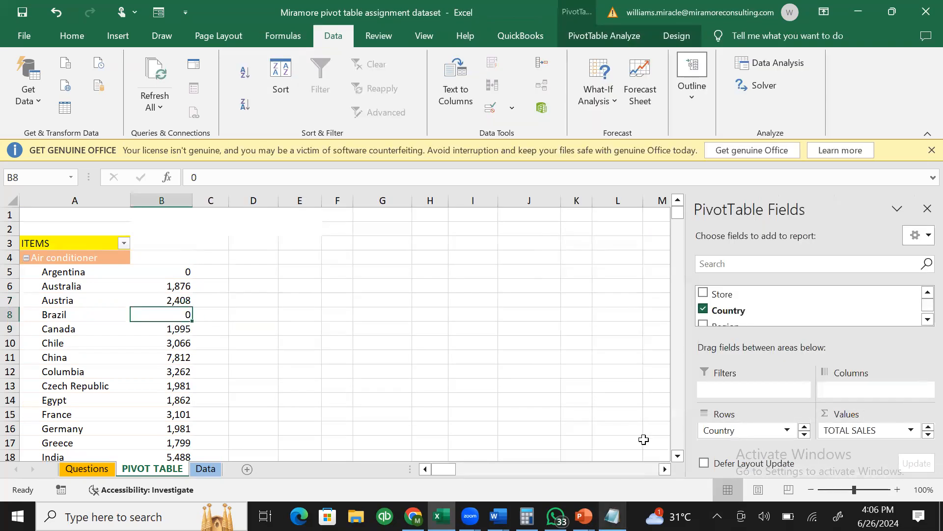
{"action": "left_click", "coordinate": [612, 516]}
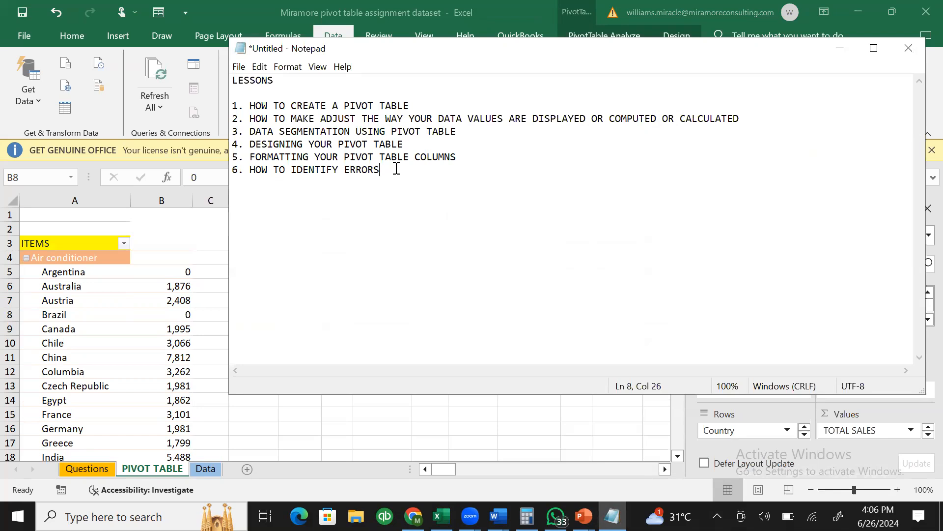
{"action": "left_click", "coordinate": [840, 48]}
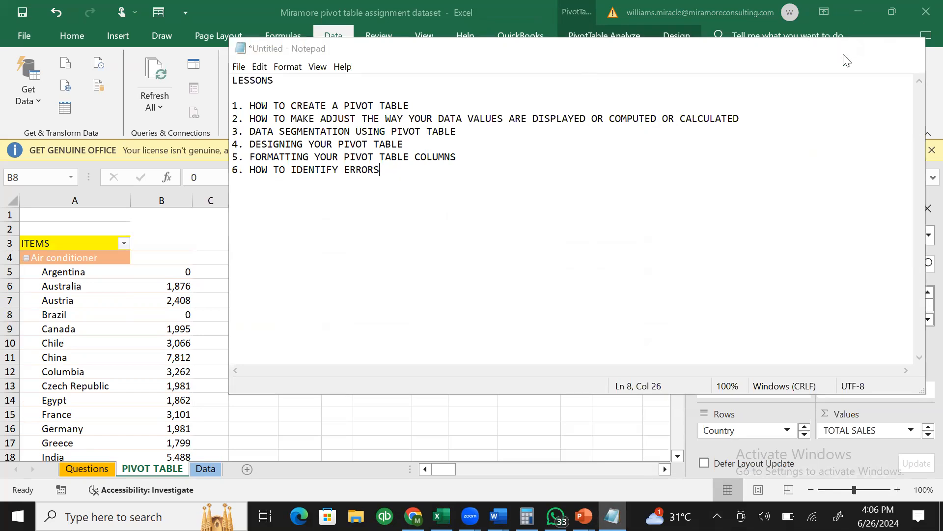
{"action": "mouse_move", "coordinate": [148, 314]}
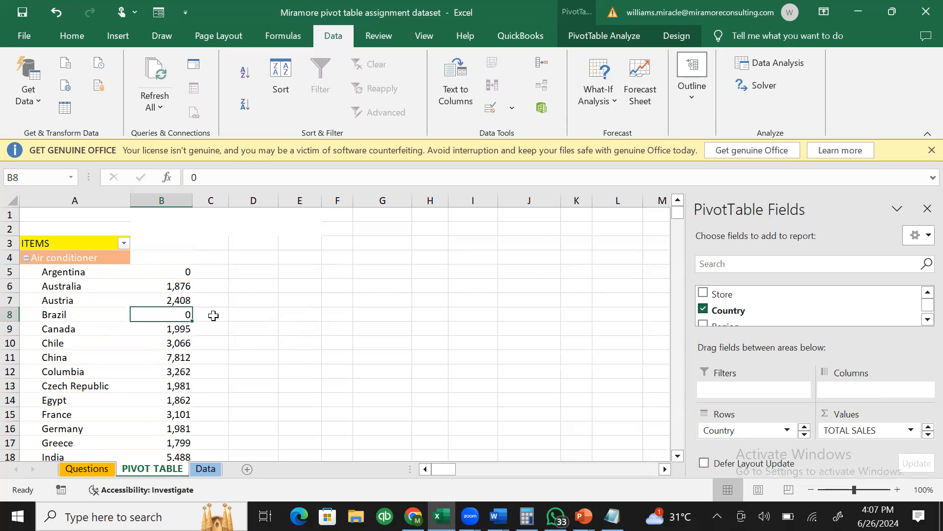
{"action": "left_click", "coordinate": [176, 274]}
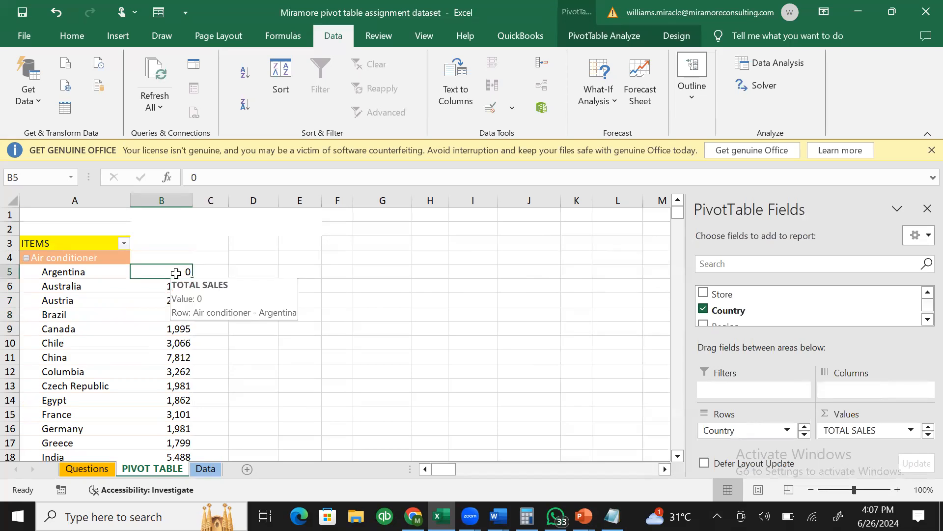
- Open PivotTable Options from the Country field and move the dialog beside the pivot
{"action": "left_click", "coordinate": [99, 274]}
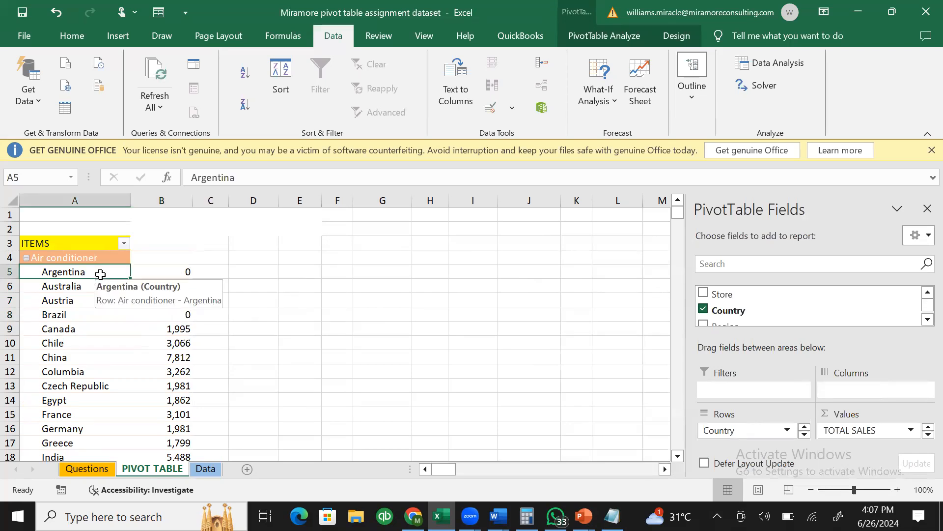
{"action": "left_click", "coordinate": [73, 375]}
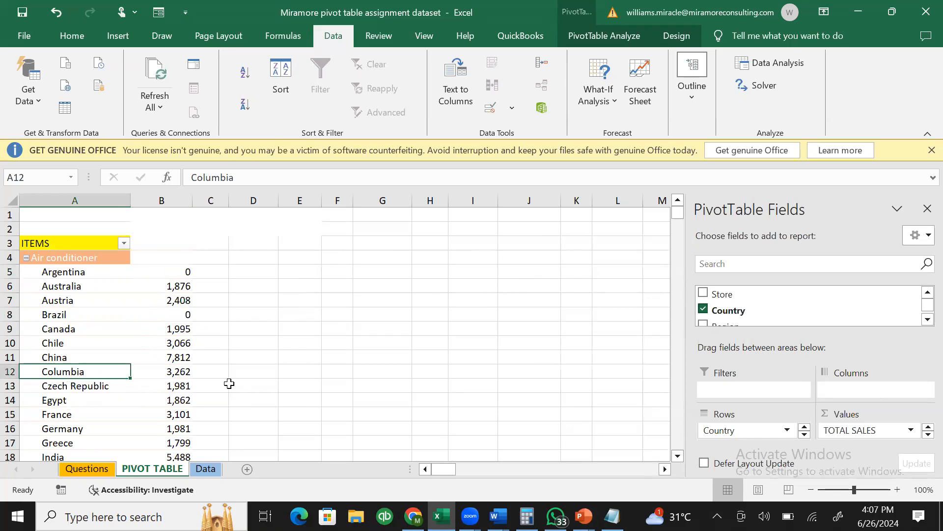
{"action": "right_click", "coordinate": [108, 372]}
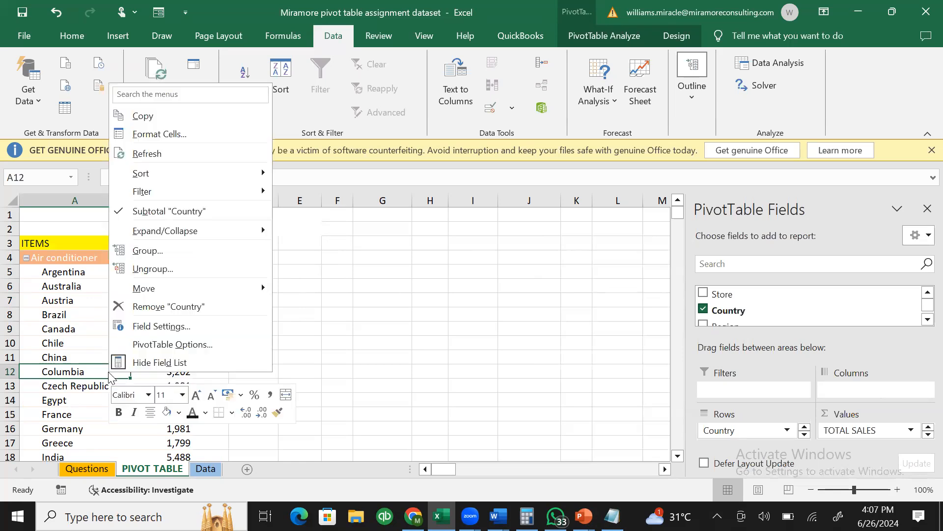
{"action": "key", "text": "Escape"}
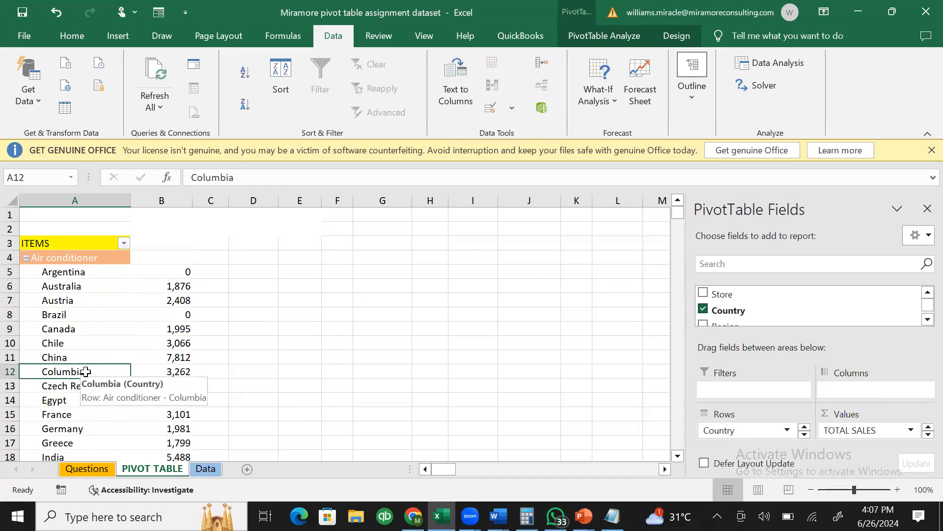
{"action": "right_click", "coordinate": [86, 372]}
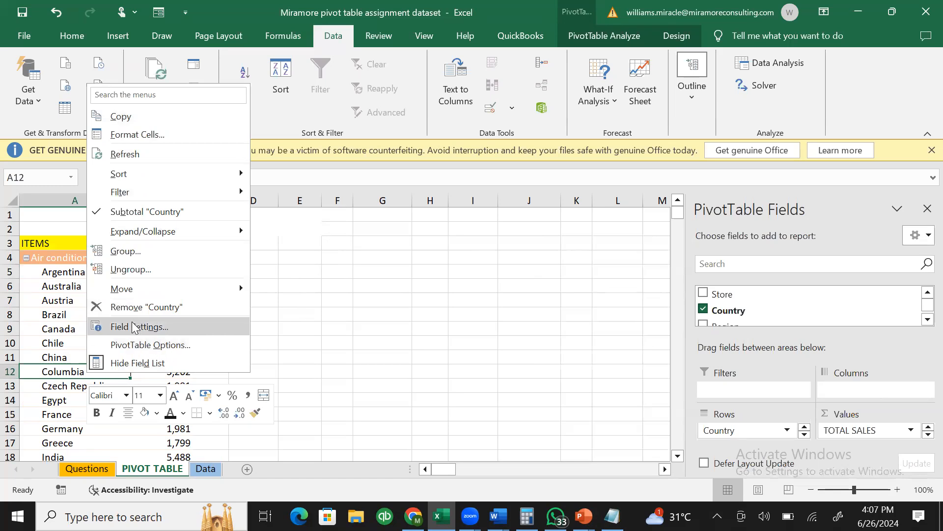
{"action": "left_click", "coordinate": [142, 345]}
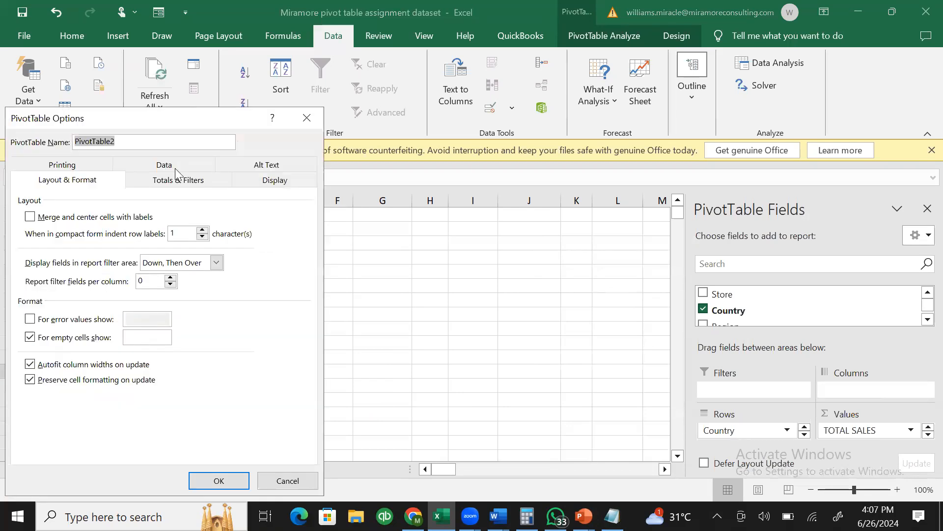
{"action": "left_click_drag", "start_coordinate": [134, 118], "coordinate": [459, 105]}
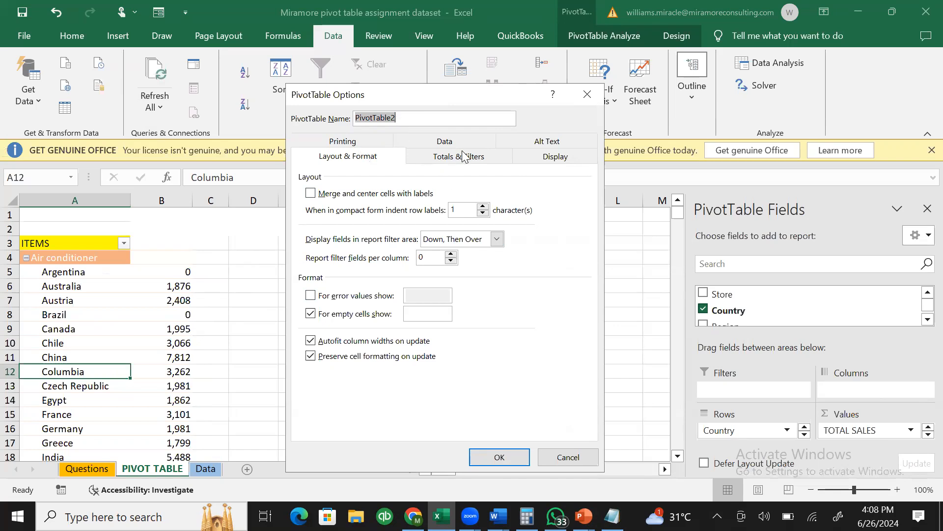
- Review the Printing, Totals & Filters, Alt Text, Display and Data pages, returning to Layout & Format
{"action": "left_click", "coordinate": [364, 146]}
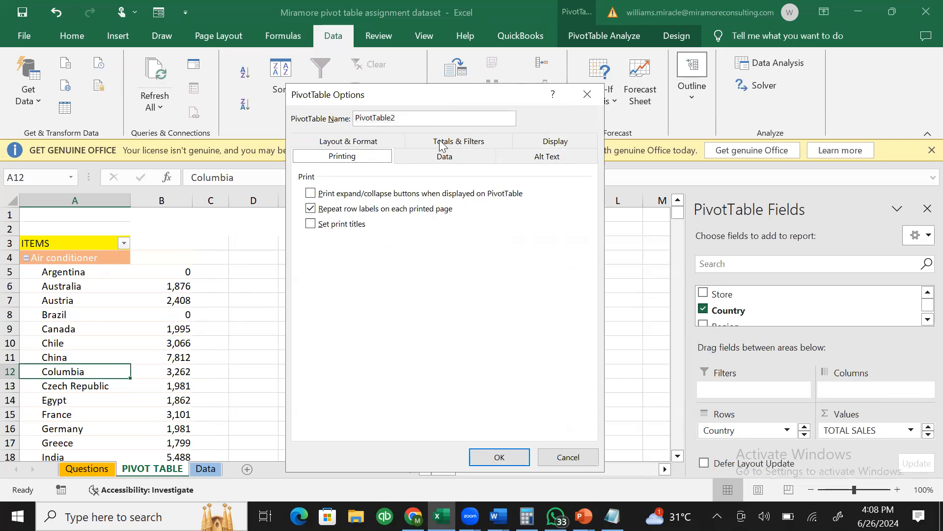
{"action": "left_click", "coordinate": [449, 147]}
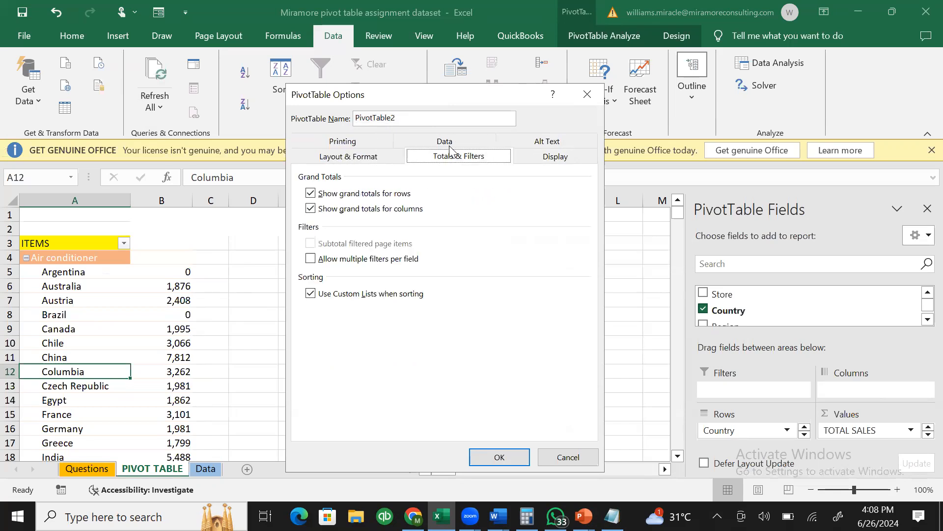
{"action": "left_click", "coordinate": [536, 143]}
{"action": "left_click", "coordinate": [537, 143]}
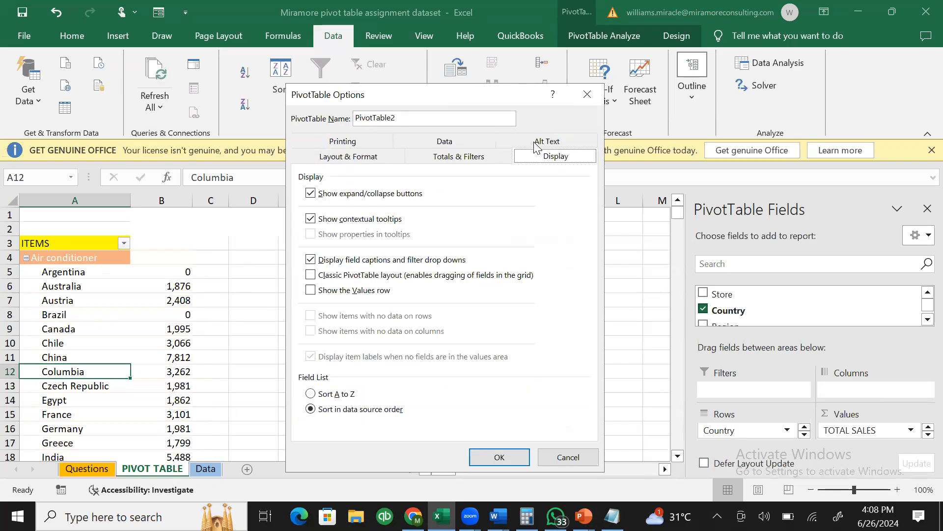
{"action": "left_click", "coordinate": [447, 143]}
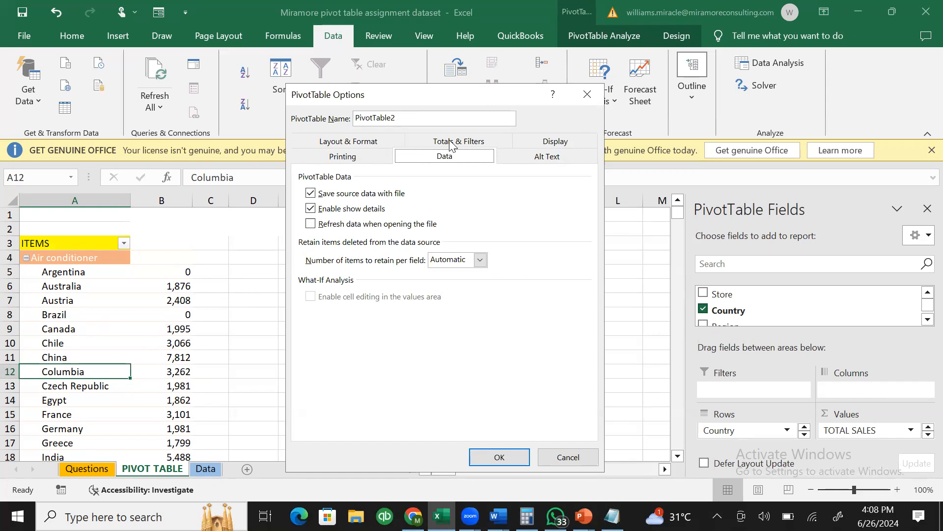
{"action": "left_click", "coordinate": [356, 144]}
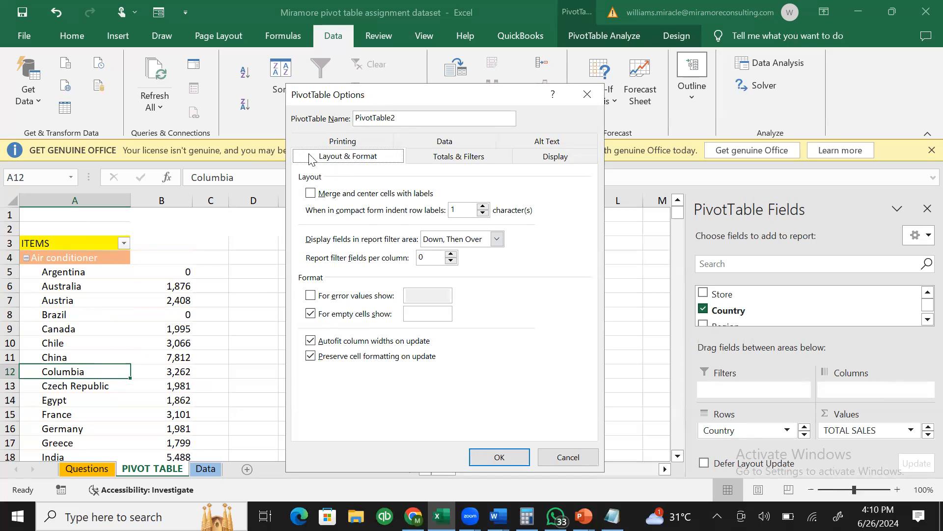
- Open PivotTable Options on the Layout & Format tab with 'For empty cells show' ticked
{"action": "left_click", "coordinate": [808, 65]}
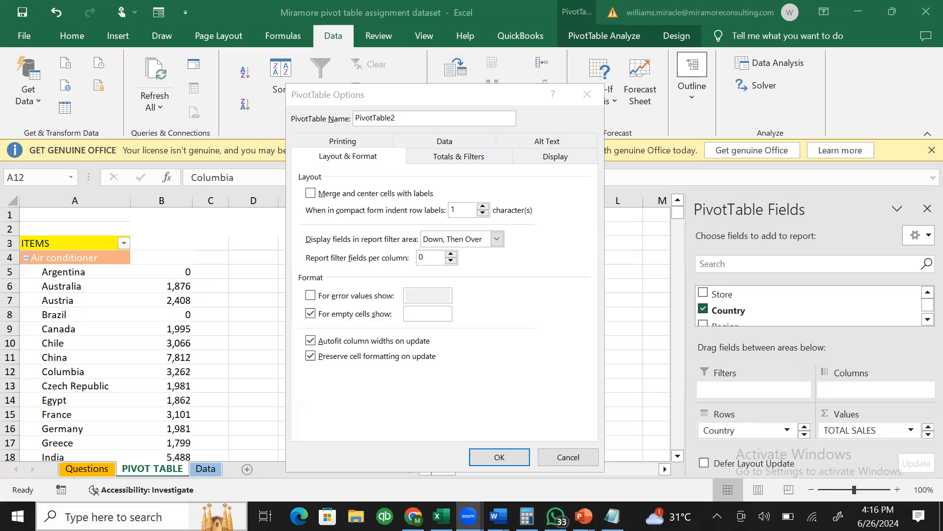
- Search Windows for 'POWER BI' and launch Power BI Desktop
{"action": "left_click", "coordinate": [136, 512]}
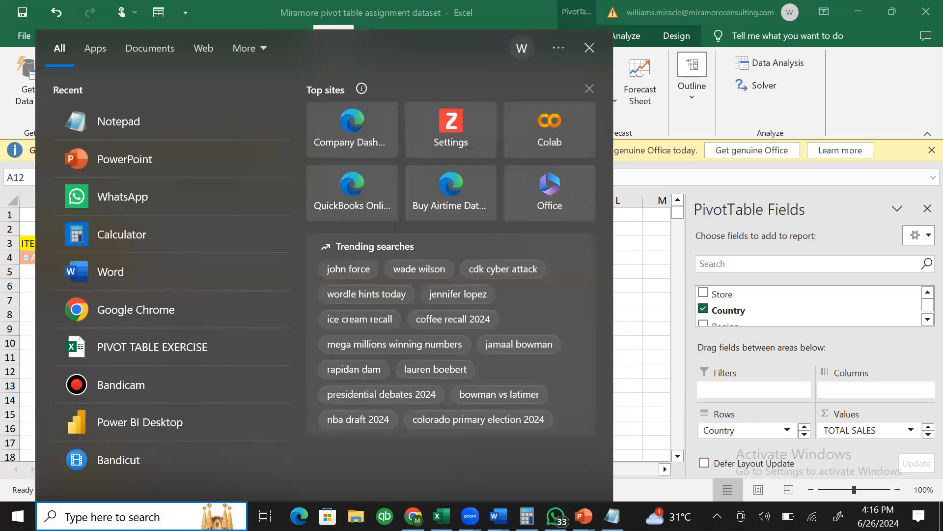
{"action": "type", "text": "PHONE"}
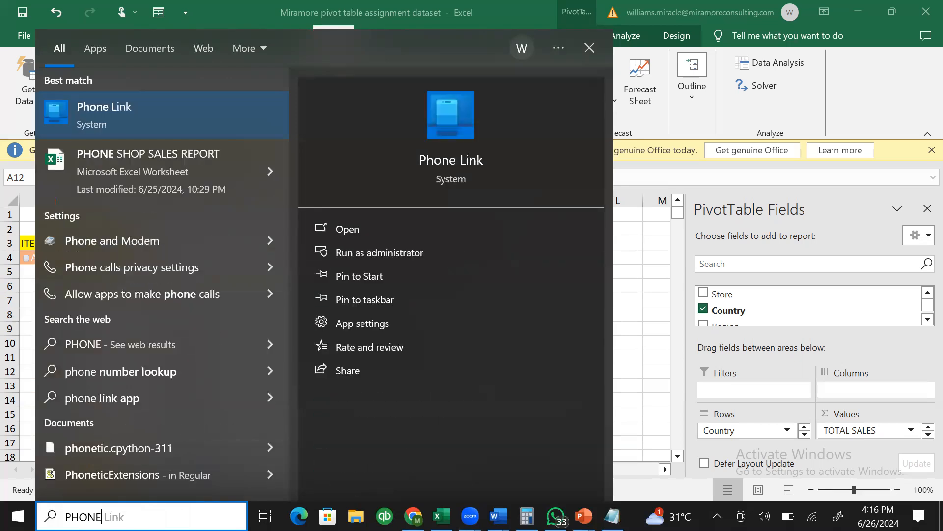
{"action": "key", "text": "BackSpace"}
{"action": "key", "text": "BackSpace"}
{"action": "key", "text": "BackSpace"}
{"action": "key", "text": "BackSpace"}
{"action": "key", "text": "BackSpace"}
{"action": "type", "text": "P"}
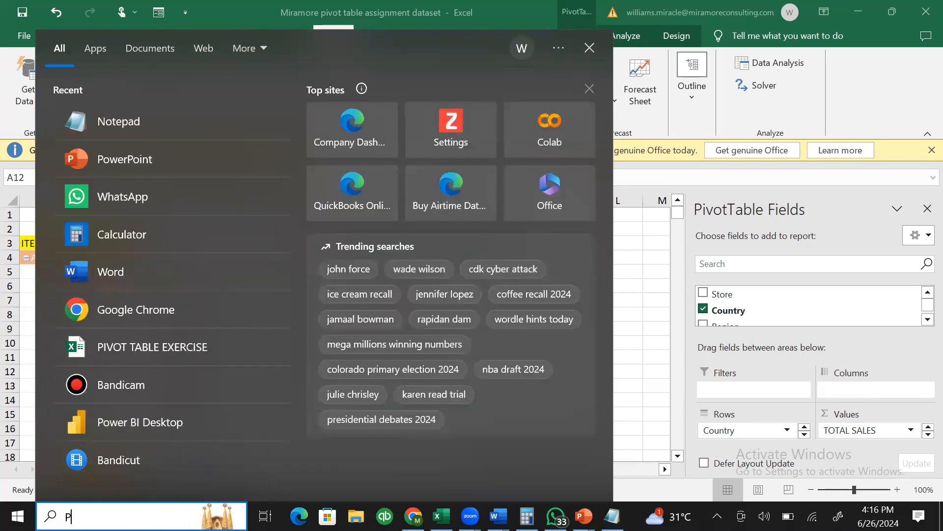
{"action": "type", "text": "OWER BI"}
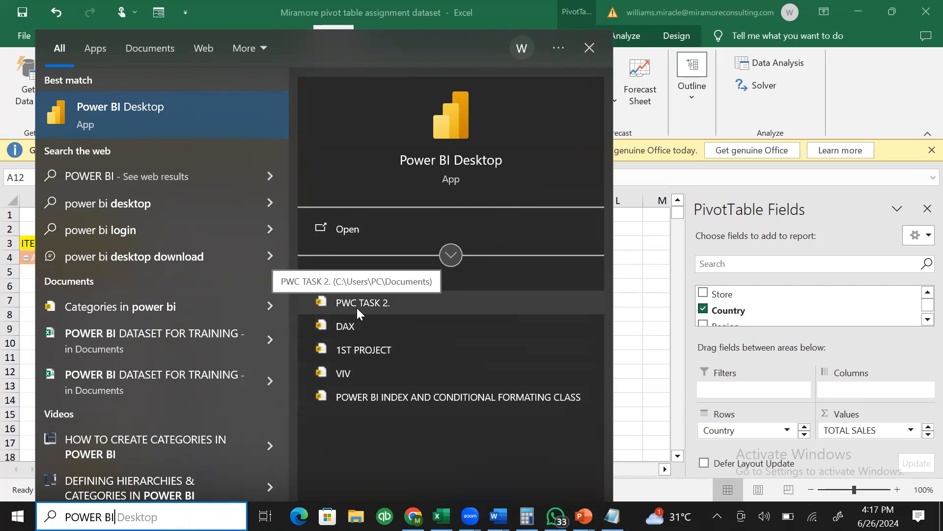
{"action": "left_click", "coordinate": [204, 305]}
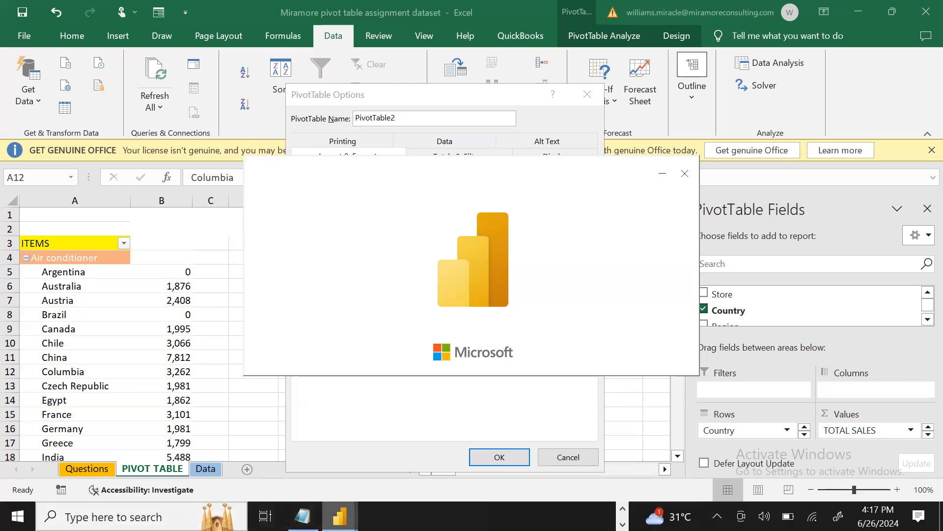
- Wait for Power BI Desktop to load the Categories in power bi report
{"action": "mouse_move", "coordinate": [340, 516]}
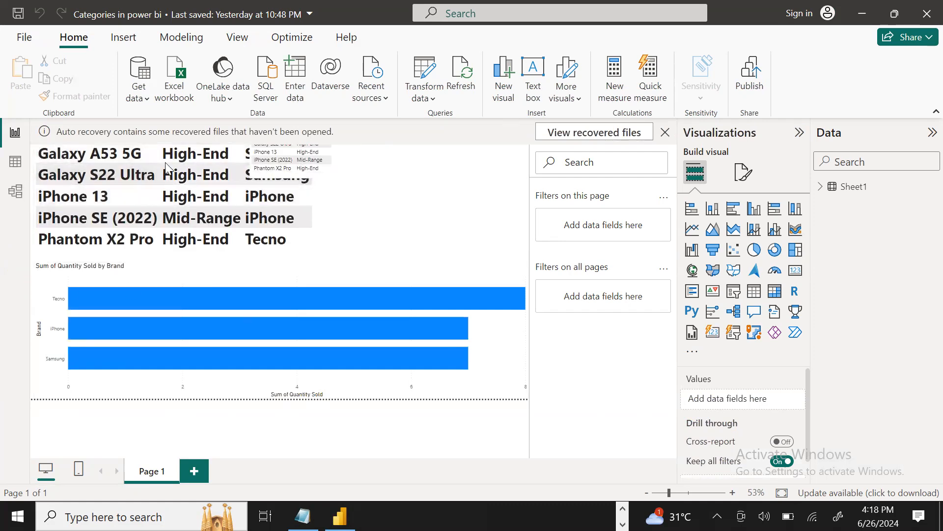
- Discard the recovered files, remove the small Model and Price table, and expand Sheet1's fields
{"action": "left_click", "coordinate": [666, 132]}
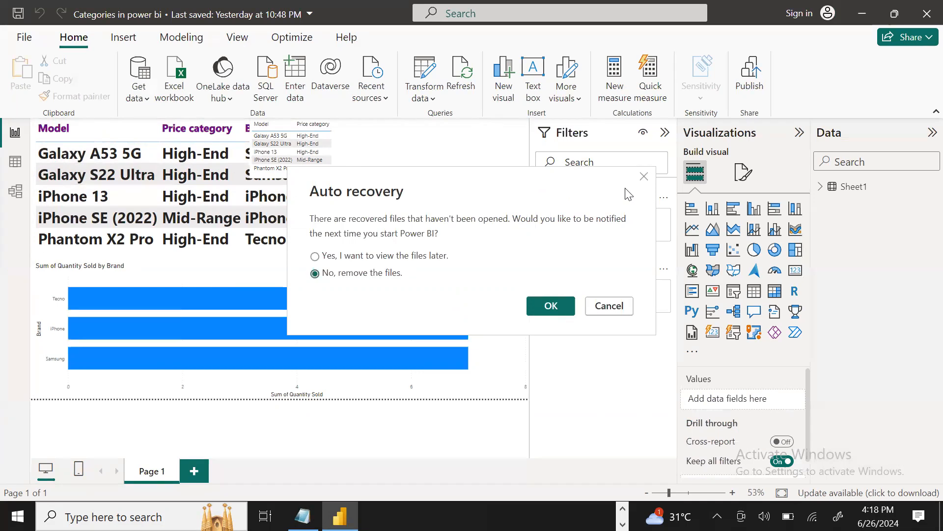
{"action": "left_click", "coordinate": [543, 306]}
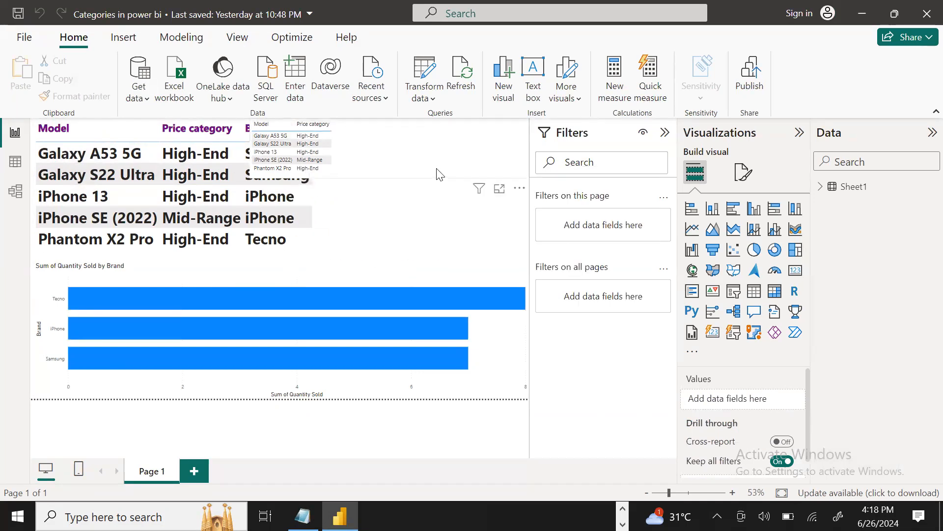
{"action": "left_click", "coordinate": [524, 195]}
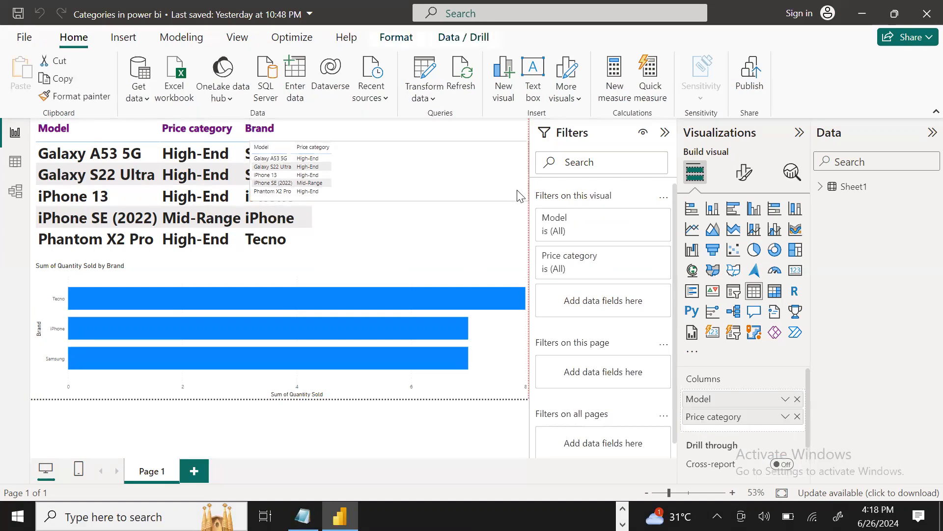
{"action": "left_click", "coordinate": [523, 131]}
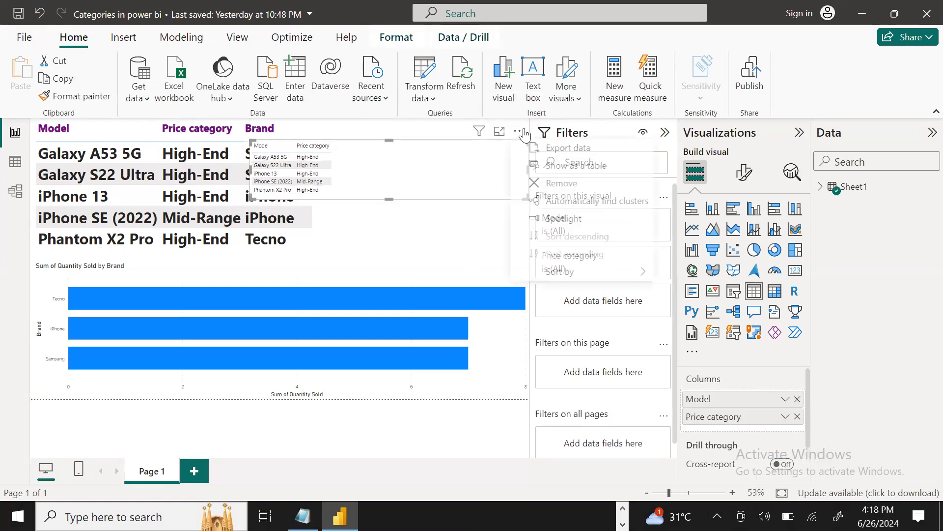
{"action": "left_click", "coordinate": [566, 196]}
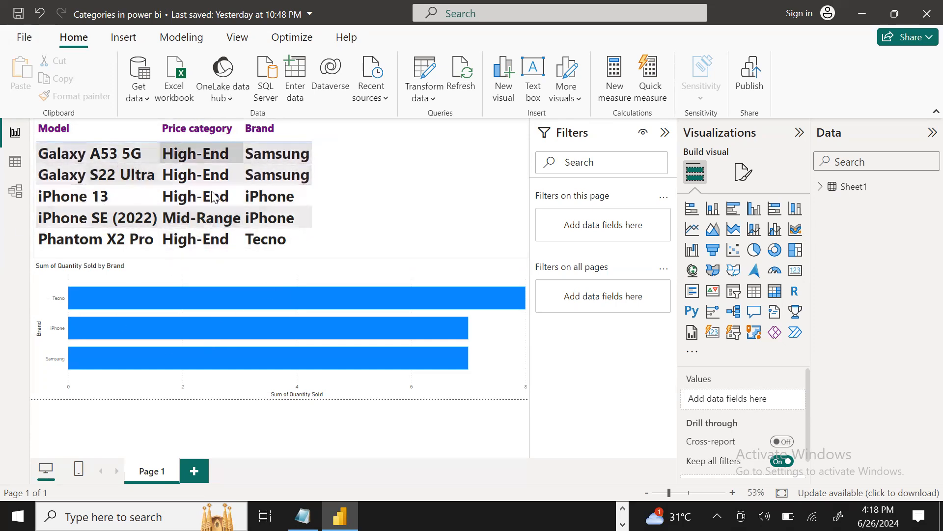
{"action": "left_click", "coordinate": [820, 188]}
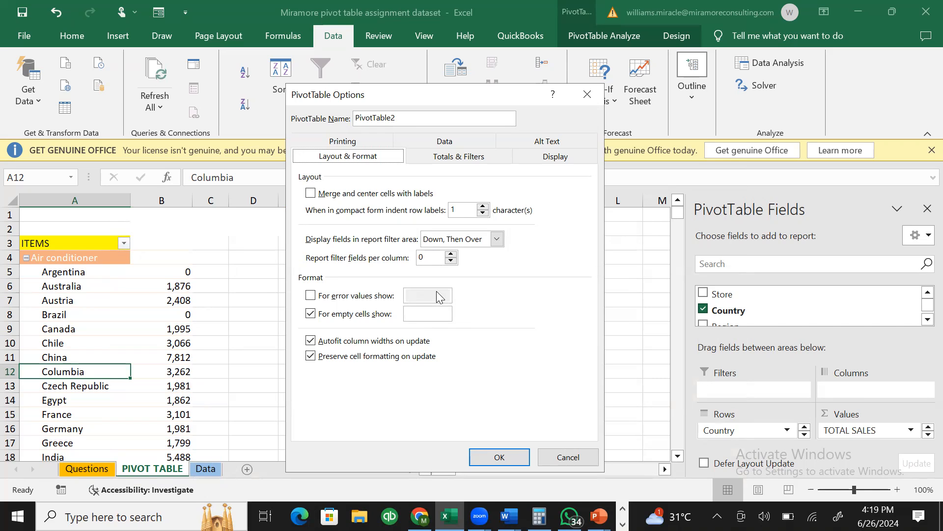
- Try enabling custom error-value text, then cancel PivotTable Options without applying changes
{"action": "left_click", "coordinate": [311, 301]}
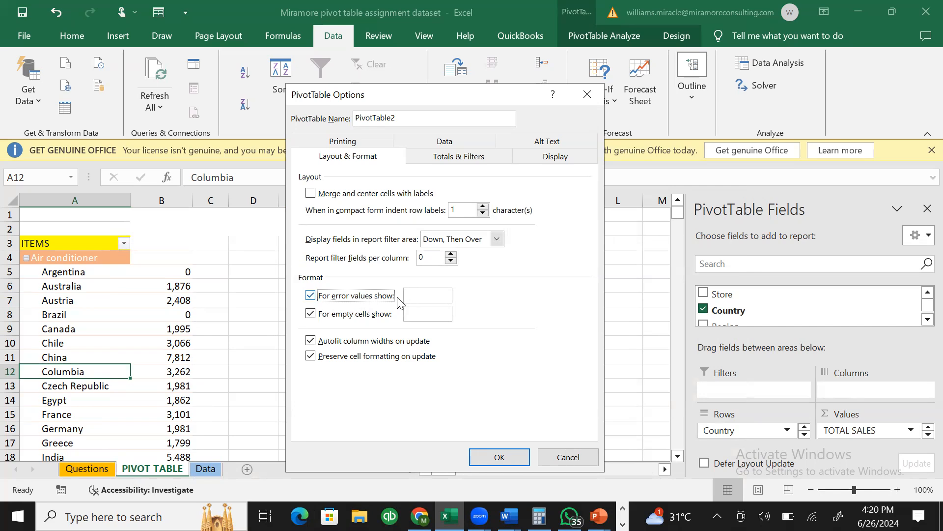
{"action": "left_click", "coordinate": [423, 298]}
{"action": "left_click", "coordinate": [563, 457]}
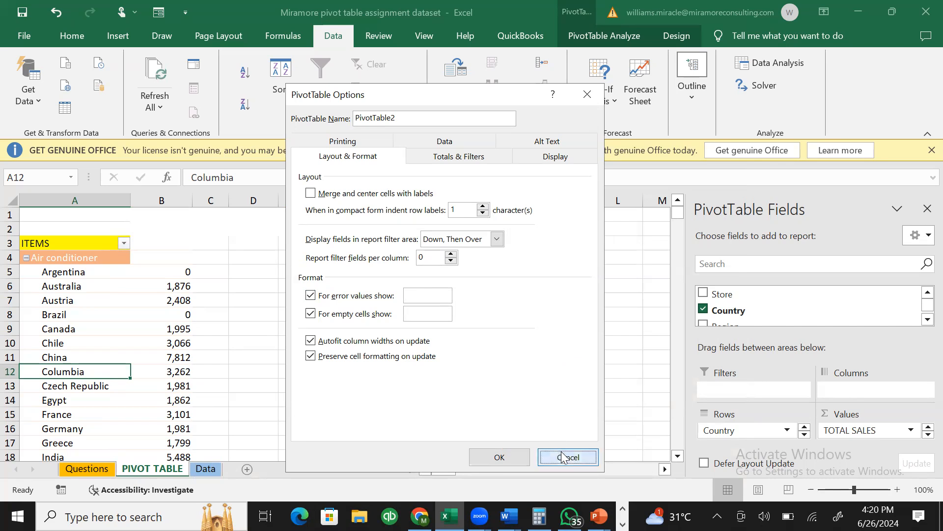
- Look at the Data sheet's Country filter list, then return to the pivot table
{"action": "left_click", "coordinate": [606, 217]}
{"action": "left_click", "coordinate": [206, 467]}
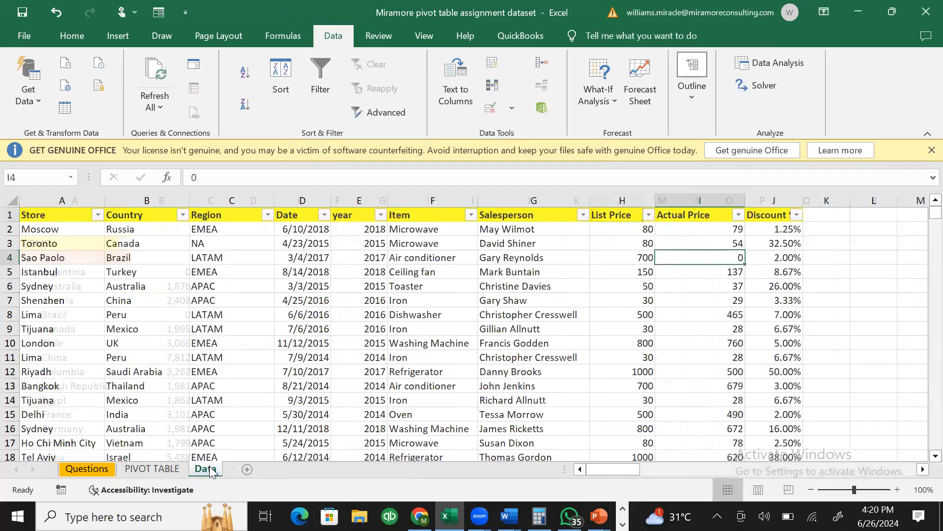
{"action": "left_click", "coordinate": [181, 215]}
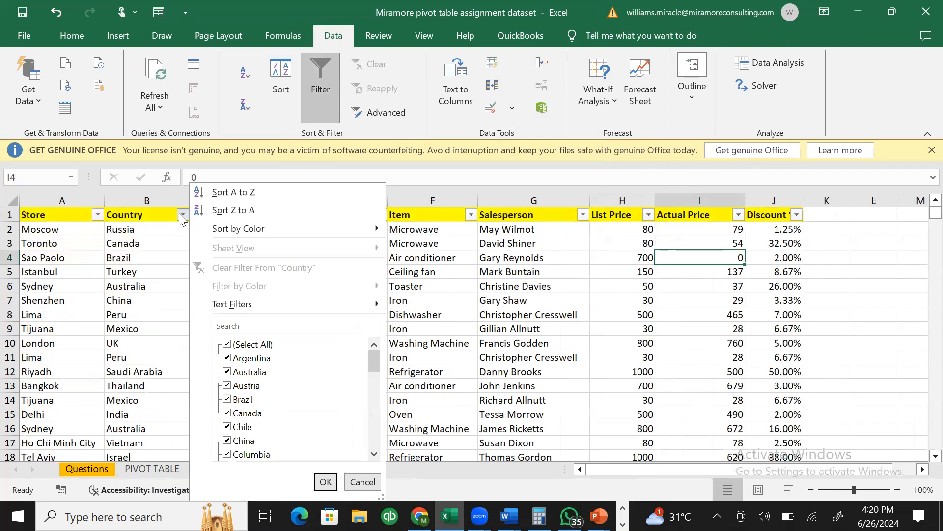
{"action": "left_click", "coordinate": [326, 481]}
{"action": "left_click", "coordinate": [152, 468]}
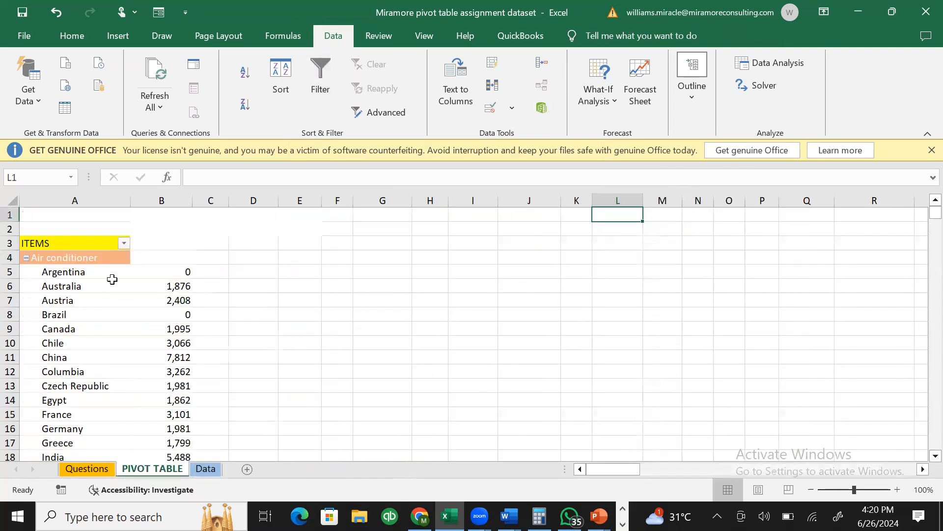
- Filter the Data sheet's Country column to show only Canada
{"action": "left_click", "coordinate": [265, 397]}
{"action": "left_click", "coordinate": [206, 471]}
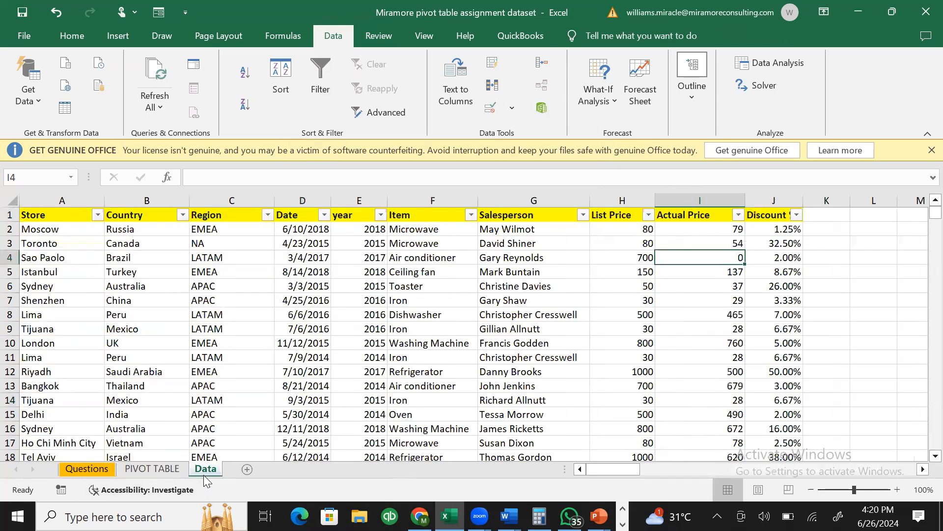
{"action": "left_click", "coordinate": [179, 214]}
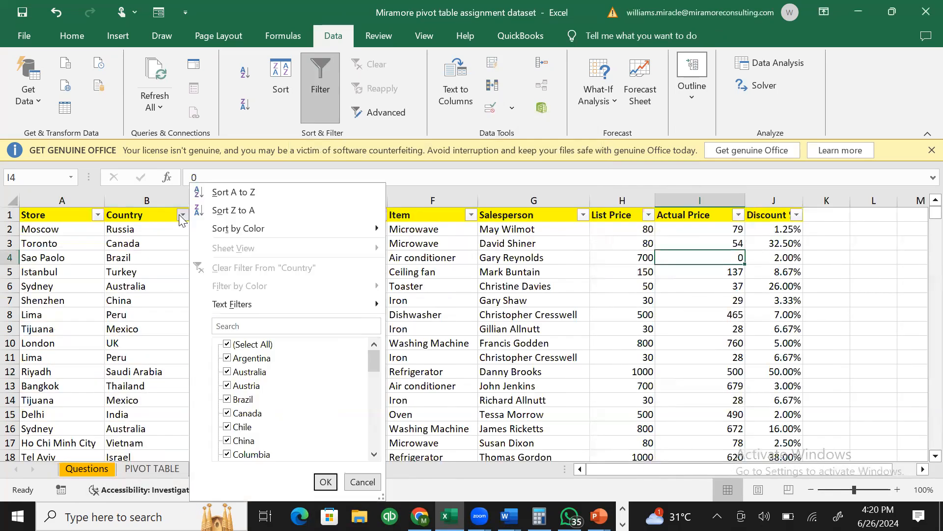
{"action": "left_click", "coordinate": [227, 344]}
{"action": "left_click", "coordinate": [227, 413]}
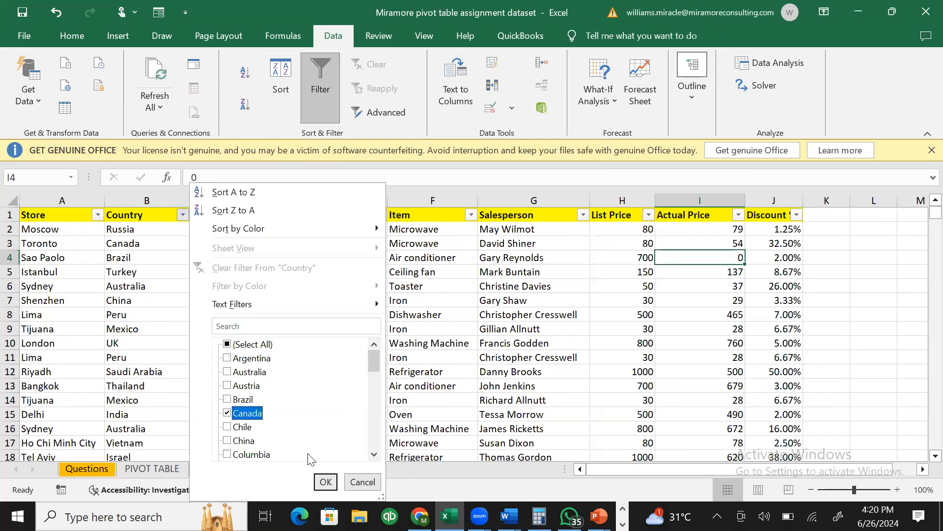
{"action": "left_click", "coordinate": [325, 482]}
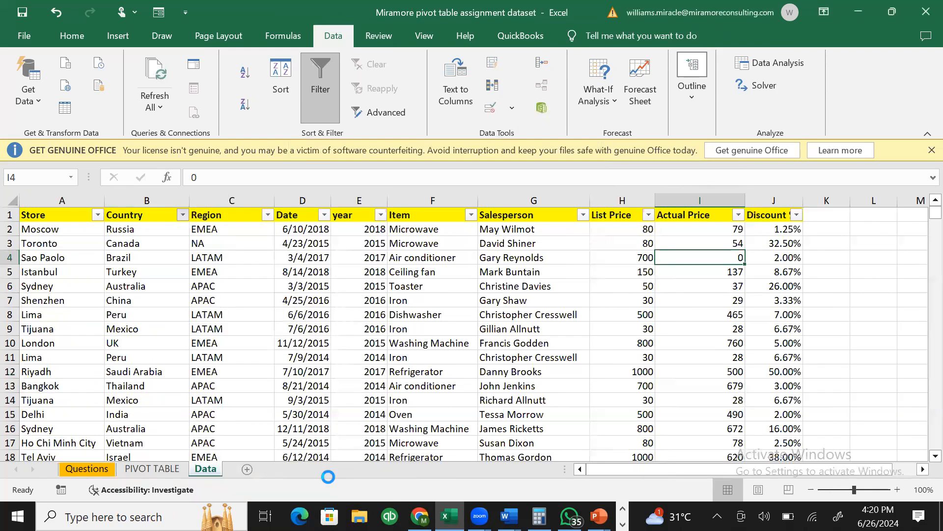
- Change Canada's Actual Price in I3 from 54 to the text G54
{"action": "left_click", "coordinate": [723, 230]}
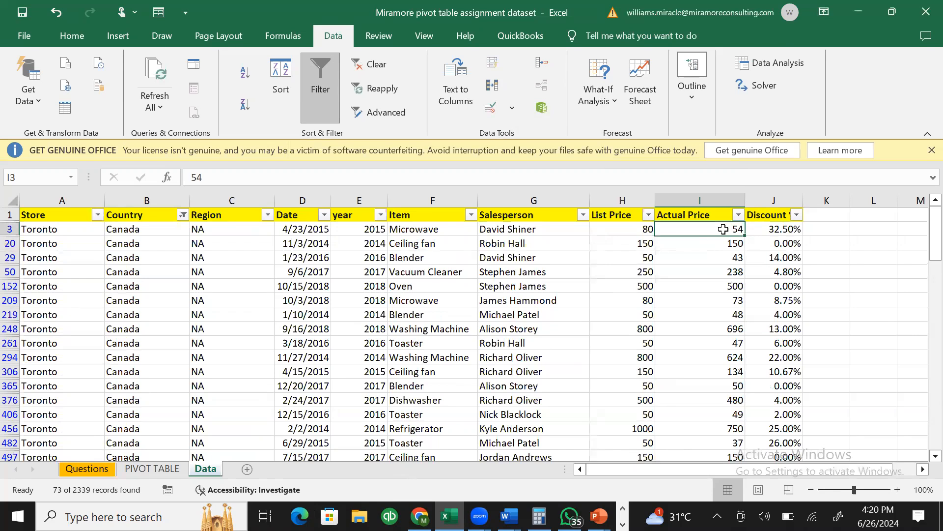
{"action": "double_click", "coordinate": [724, 229]}
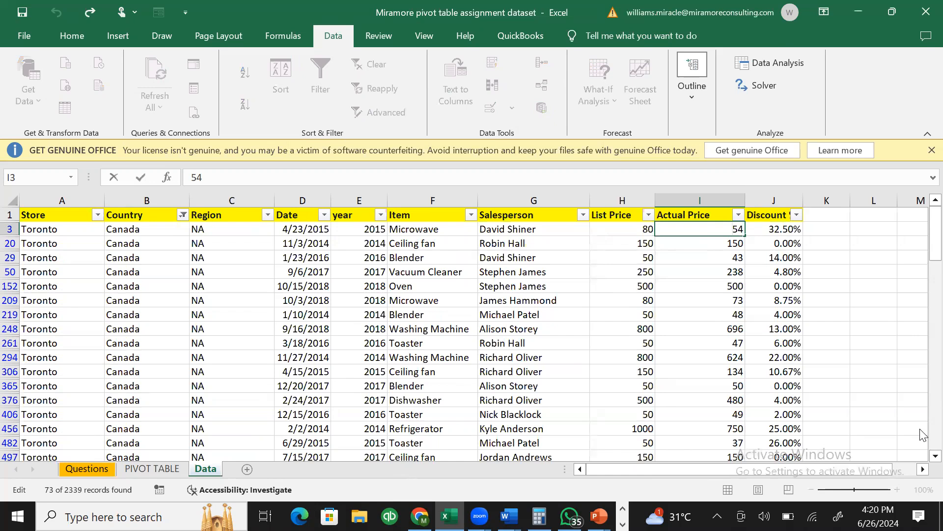
{"action": "type", "text": "G"}
{"action": "left_click", "coordinate": [711, 257]}
{"action": "left_click", "coordinate": [726, 234]}
{"action": "left_click", "coordinate": [728, 240]}
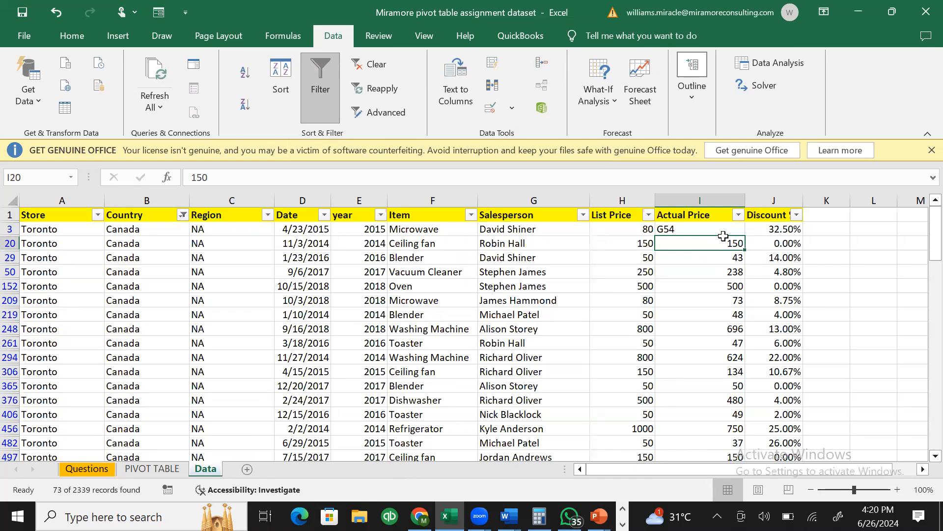
{"action": "left_click", "coordinate": [812, 287]}
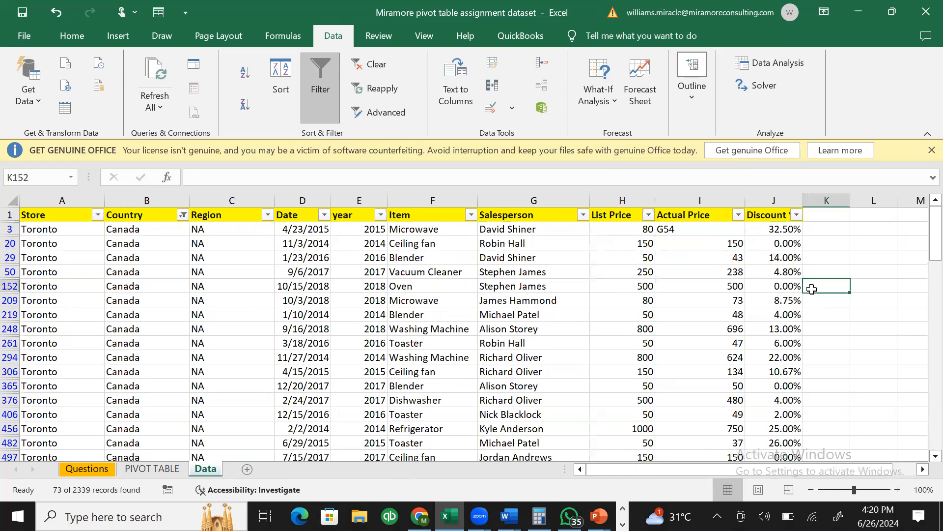
- Clear the Country filter so every country's rows show again
{"action": "left_click", "coordinate": [183, 215]}
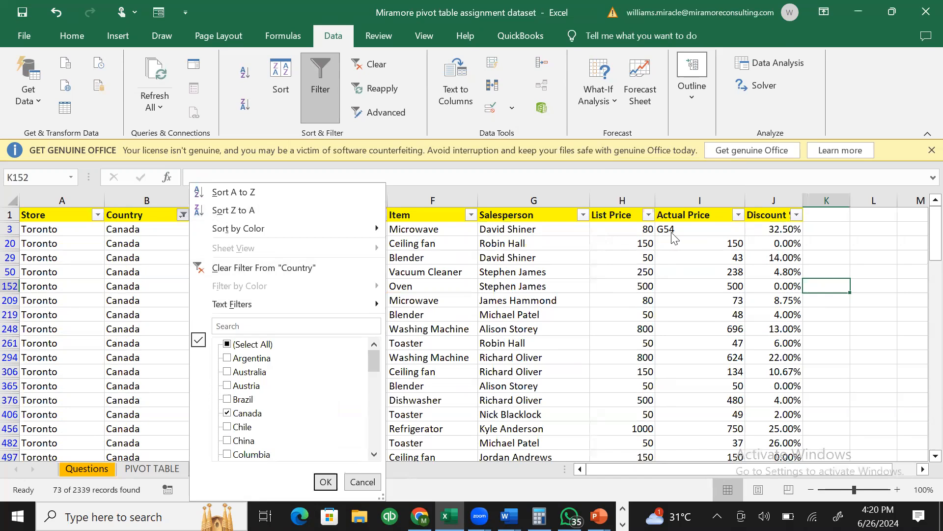
{"action": "left_click", "coordinate": [277, 267]}
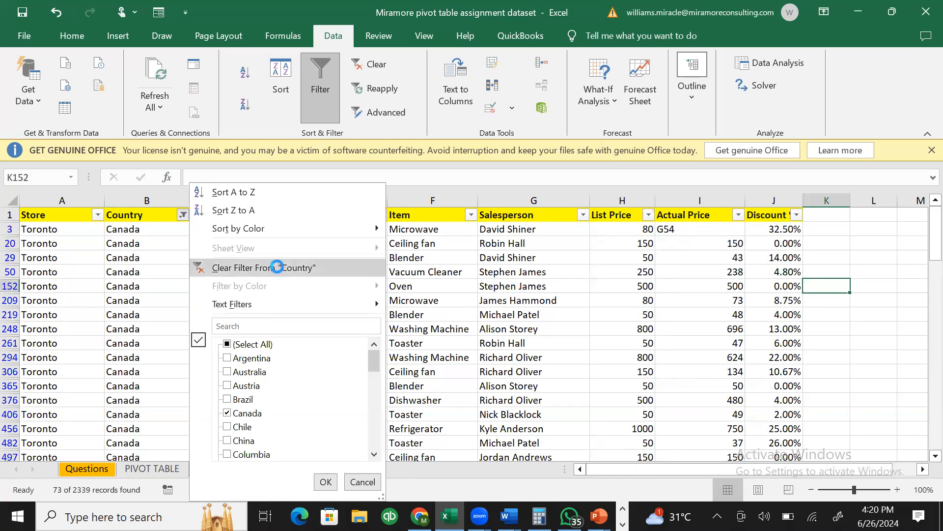
{"action": "left_click", "coordinate": [152, 469]}
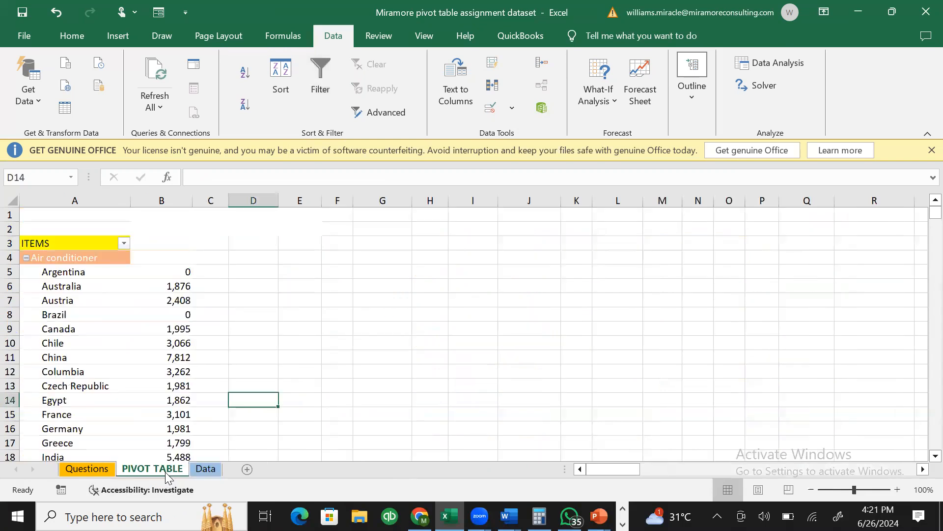
- Refresh the pivot table so Canada's Air conditioner total shows 1,995
{"action": "right_click", "coordinate": [155, 259]}
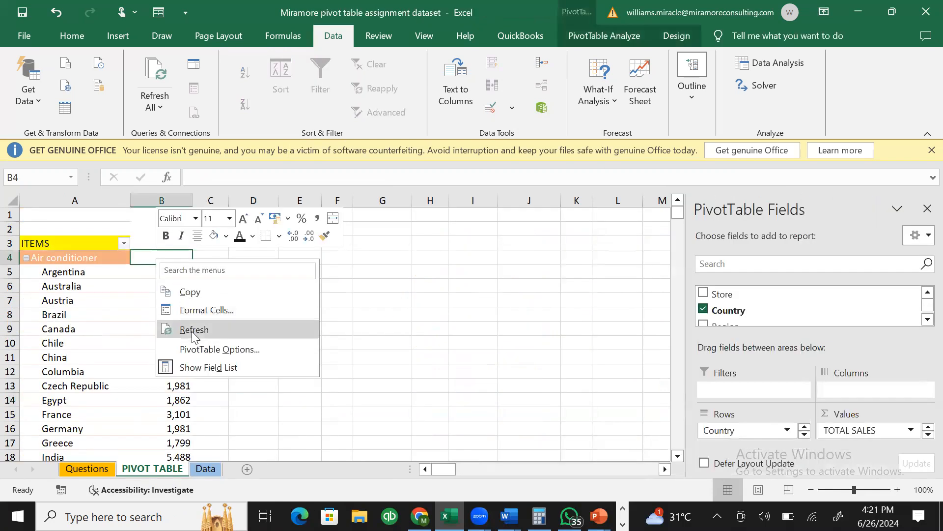
{"action": "left_click", "coordinate": [193, 333]}
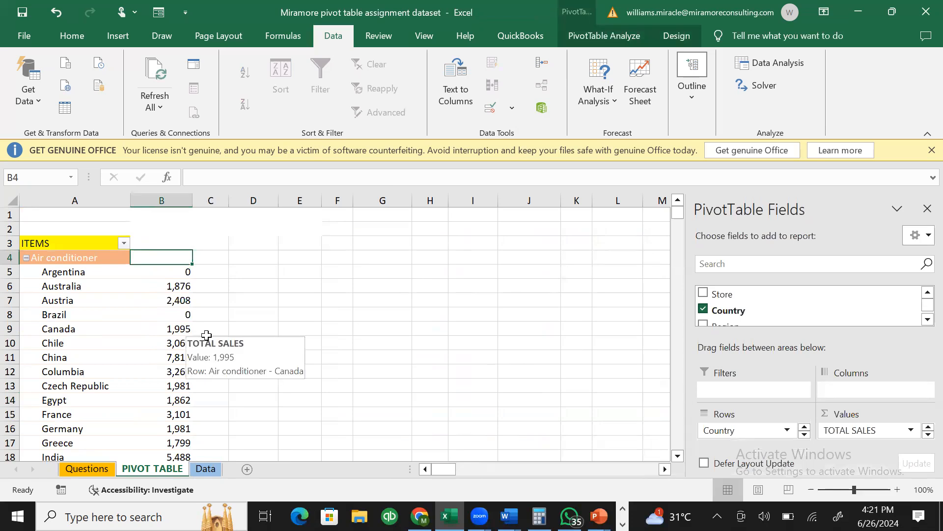
{"action": "left_click", "coordinate": [186, 336]}
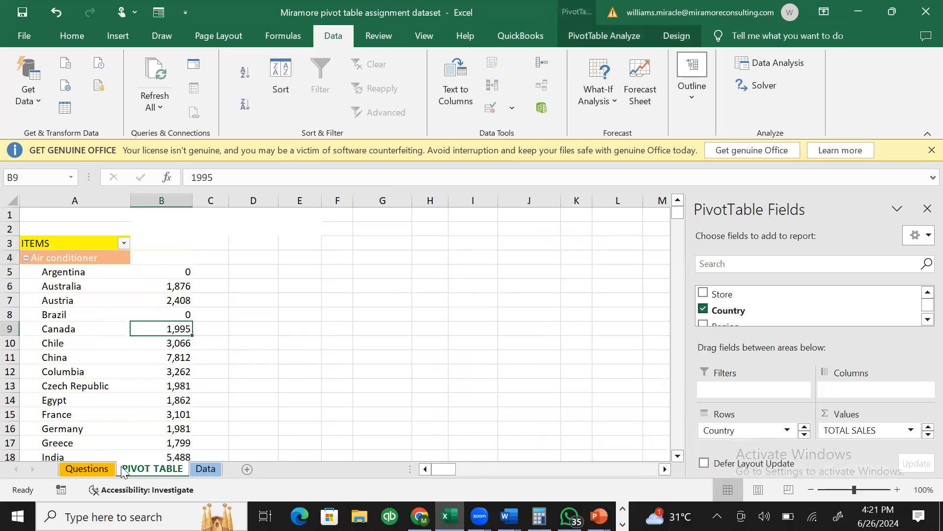
- Filter the Data sheet to Canada and empty the Actual Price cells from I20 down
{"action": "left_click", "coordinate": [206, 469]}
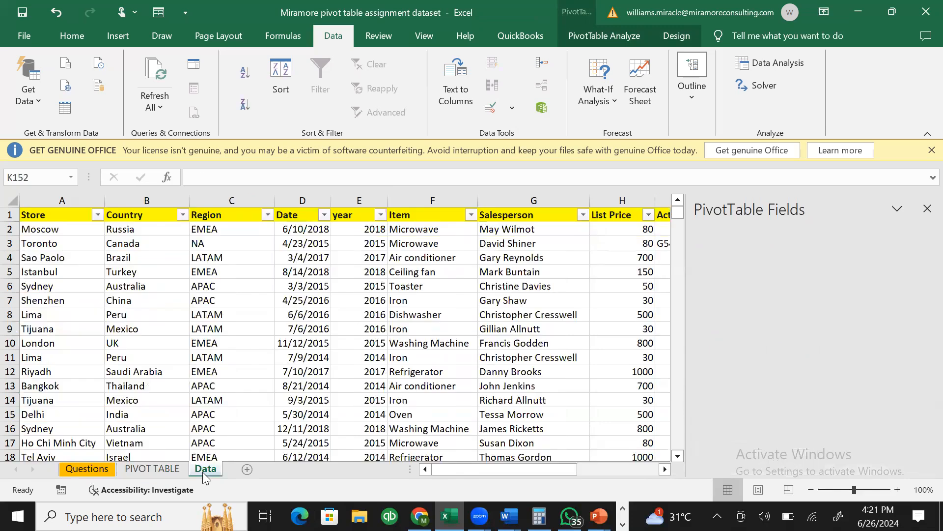
{"action": "left_click", "coordinate": [182, 214]}
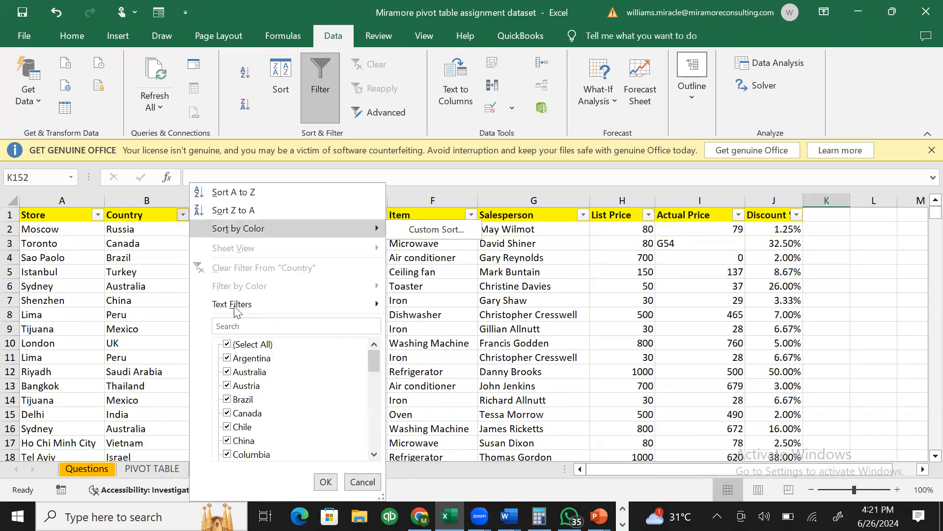
{"action": "left_click", "coordinate": [229, 345]}
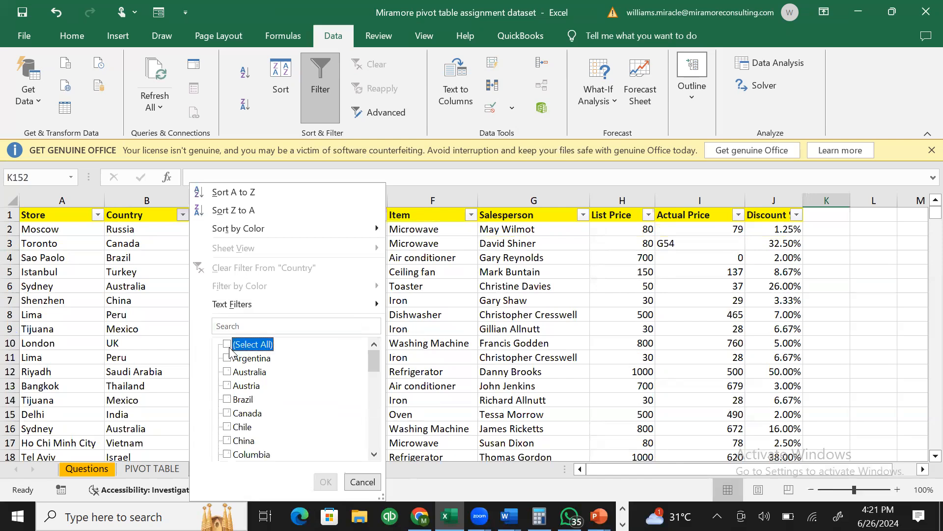
{"action": "left_click", "coordinate": [228, 413]}
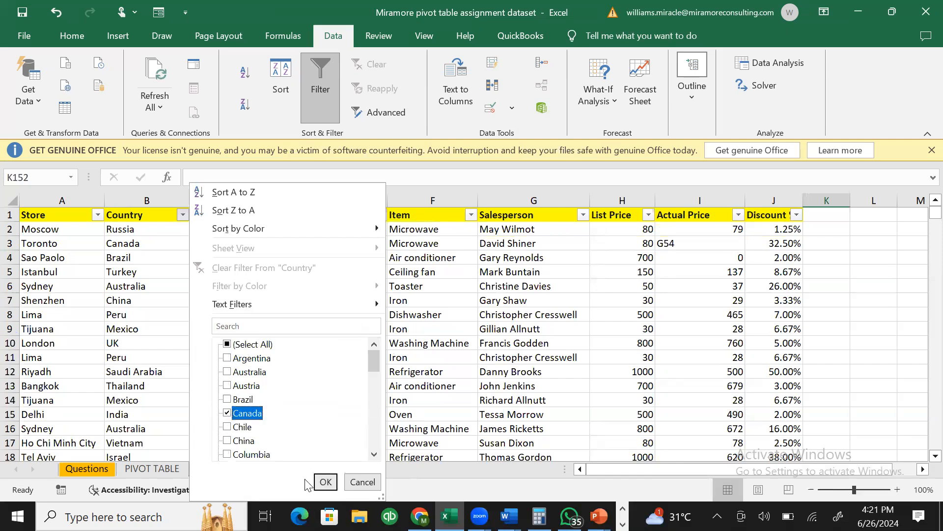
{"action": "left_click", "coordinate": [327, 481]}
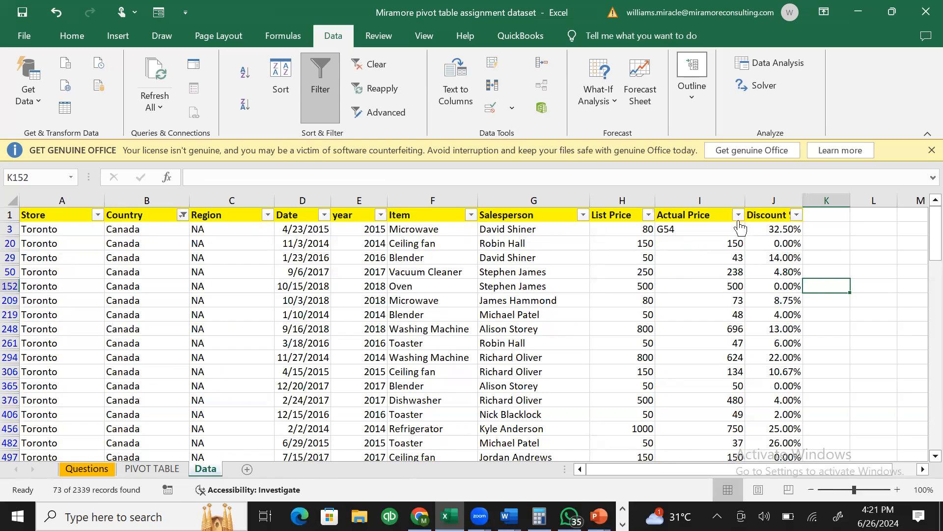
{"action": "left_click", "coordinate": [731, 241]}
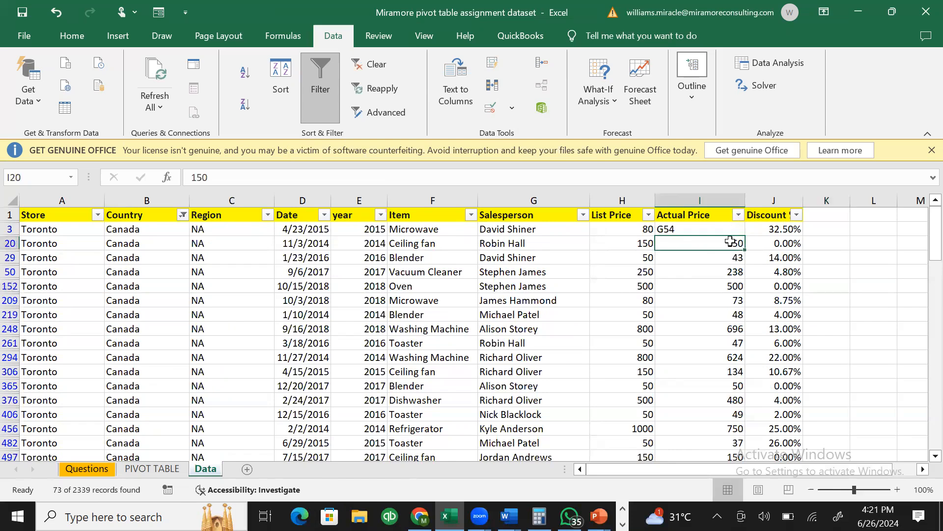
{"action": "key", "text": "ctrl+shift+Down"}
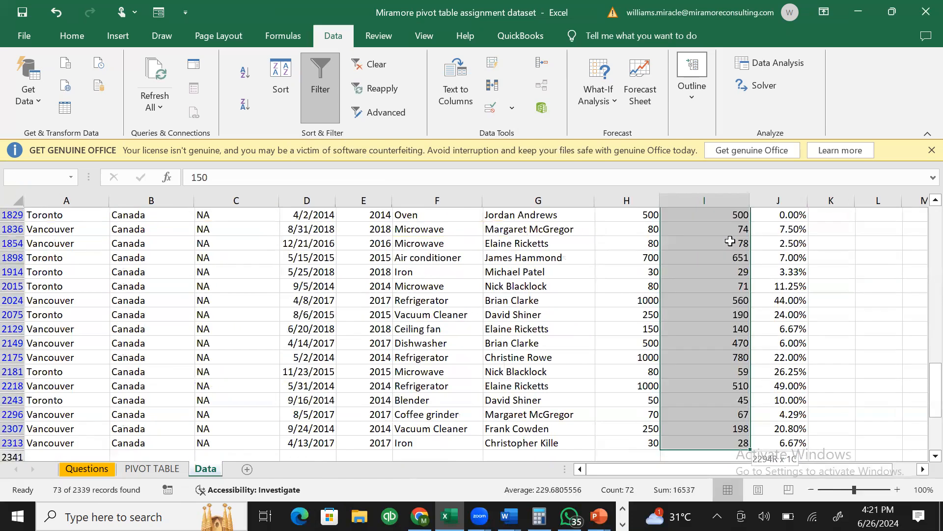
{"action": "key", "text": "ctrl+BackSpace"}
- Change I3 to G5400 and clear the Country filter to show all rows
{"action": "double_click", "coordinate": [700, 230]}
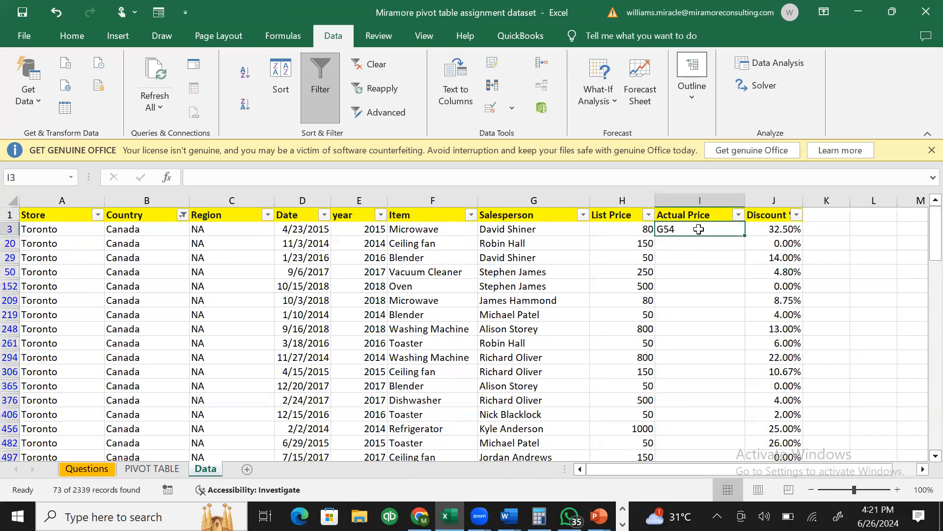
{"action": "type", "text": "00"}
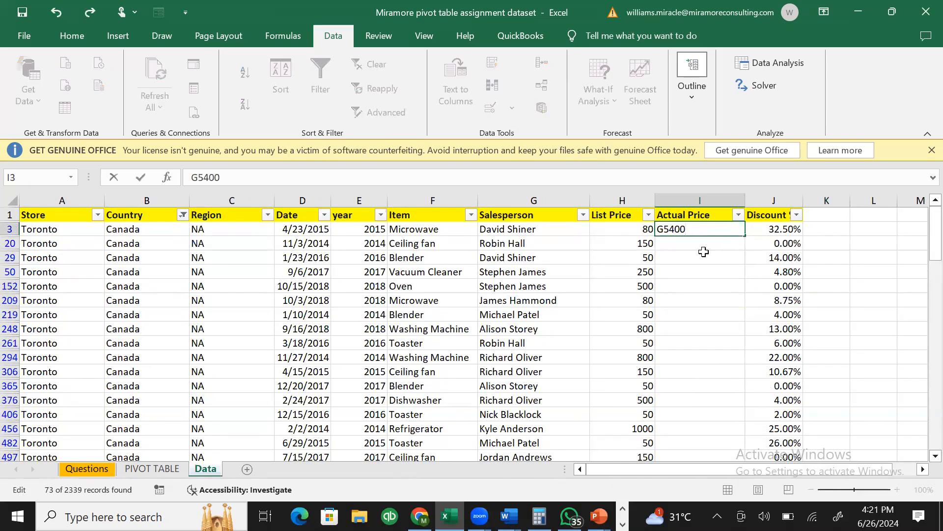
{"action": "left_click", "coordinate": [704, 254]}
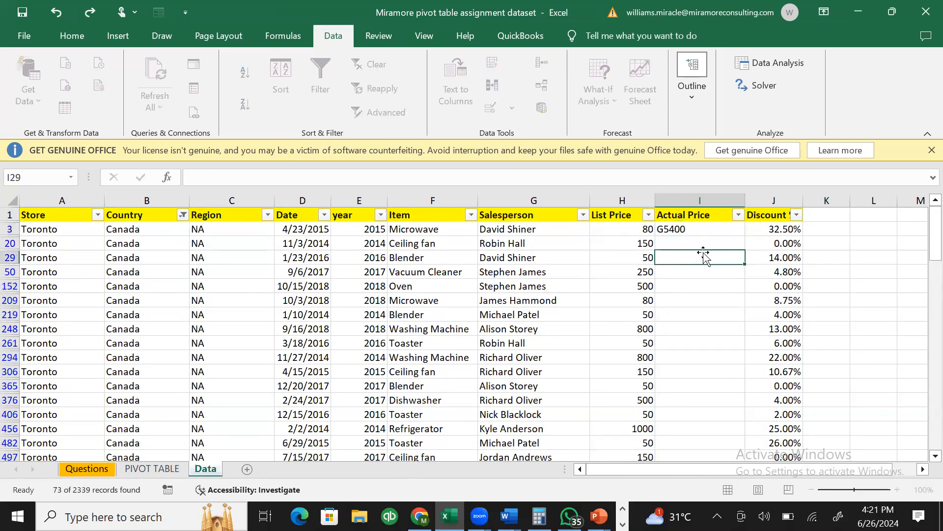
{"action": "left_click", "coordinate": [182, 216]}
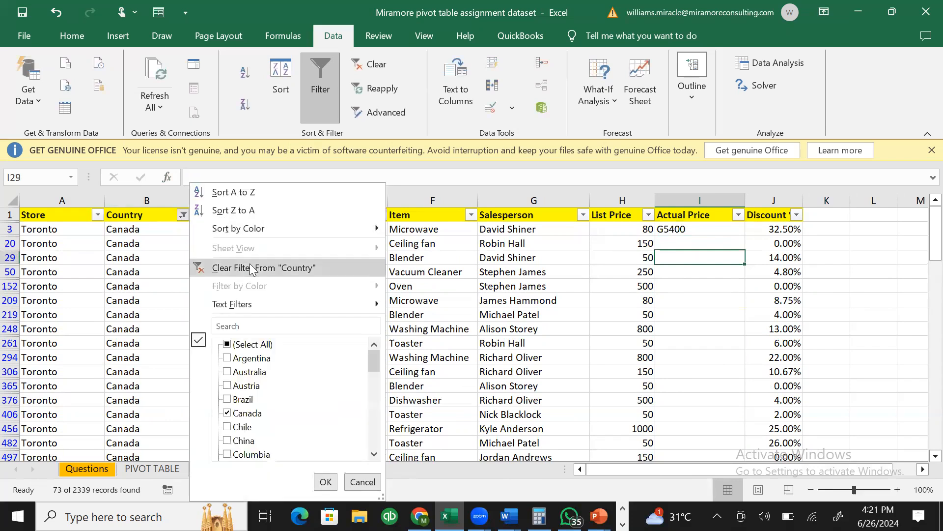
{"action": "left_click", "coordinate": [251, 268]}
{"action": "left_click", "coordinate": [249, 261]}
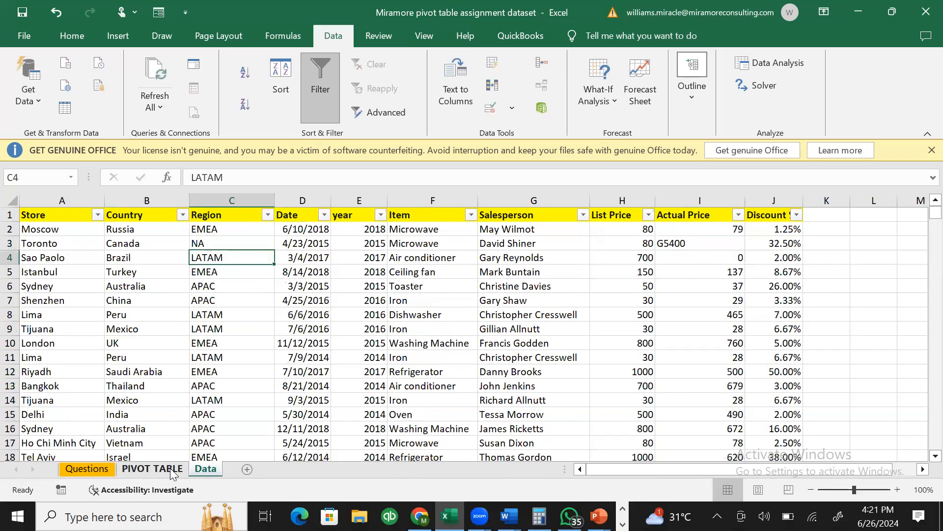
- Refresh the pivot table so Canada's Air conditioner total is now empty
{"action": "left_click", "coordinate": [173, 471]}
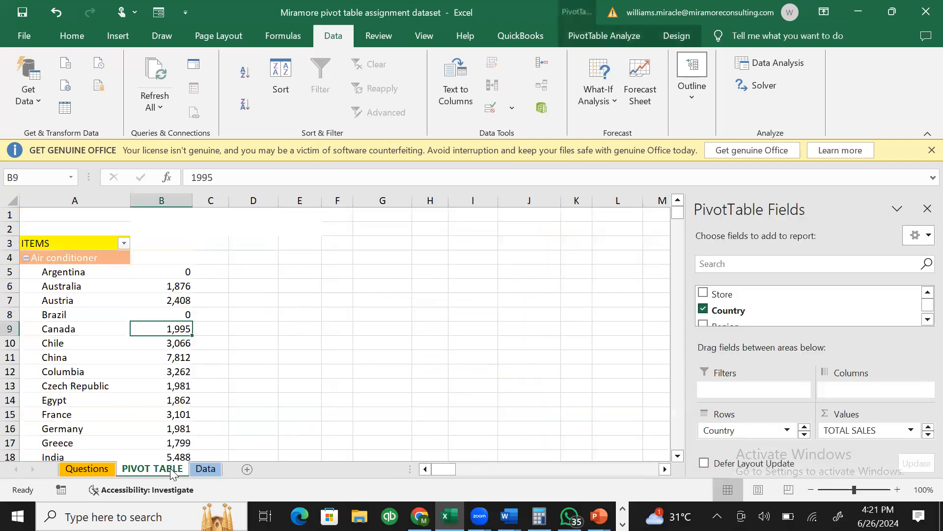
{"action": "left_click", "coordinate": [173, 259]}
{"action": "right_click", "coordinate": [174, 259]}
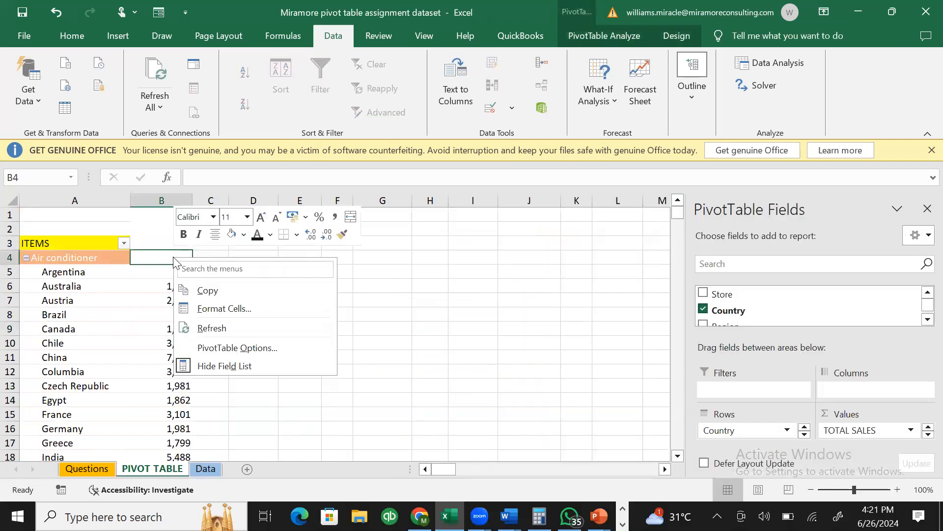
{"action": "left_click", "coordinate": [242, 326]}
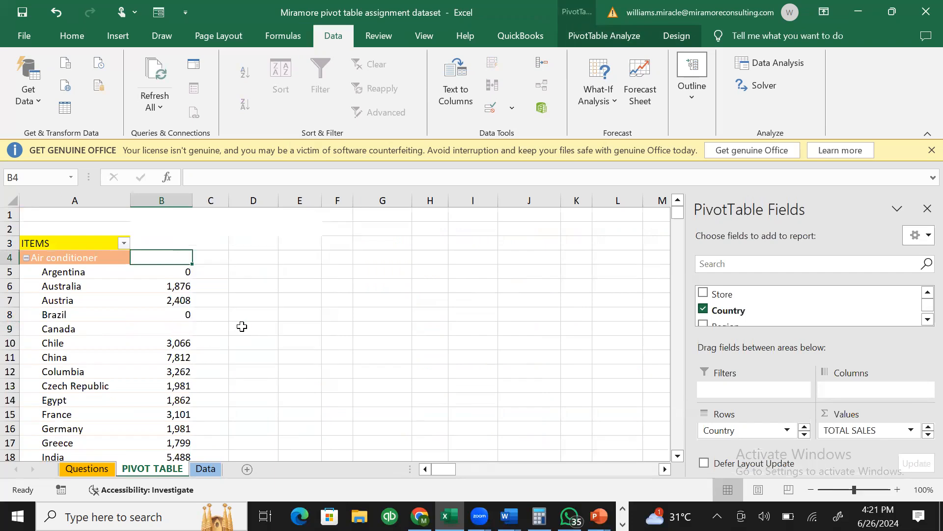
{"action": "left_click", "coordinate": [120, 329]}
{"action": "left_click", "coordinate": [161, 330]}
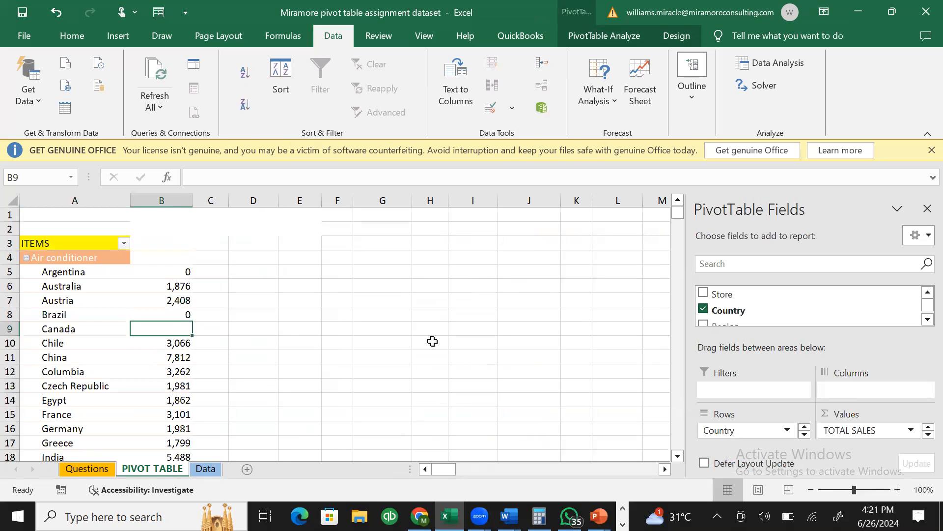
- Open PivotTable Options from the shortcut menu at the Austria row
{"action": "left_click", "coordinate": [173, 253]}
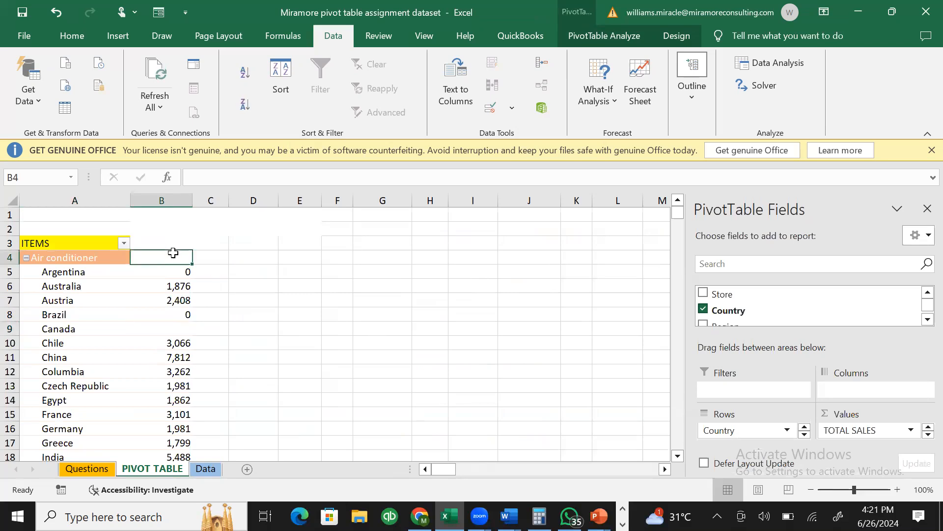
{"action": "left_click", "coordinate": [57, 301]}
{"action": "right_click", "coordinate": [58, 303]}
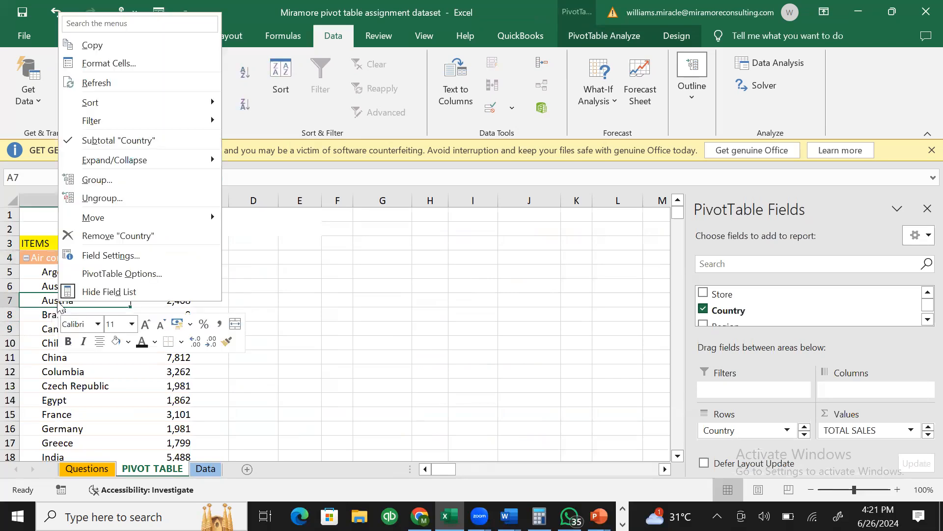
{"action": "left_click", "coordinate": [132, 274]}
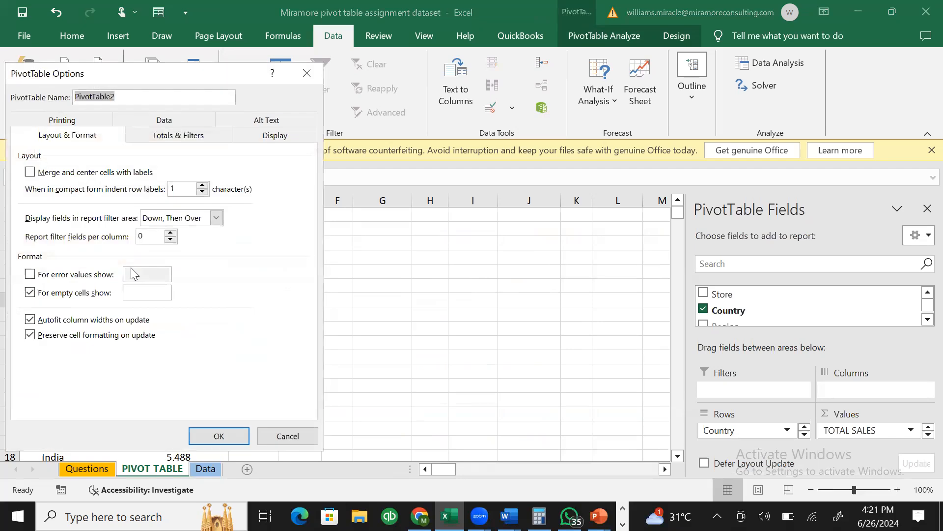
- Show 'THERE IS AN ERROR HERE O' for errors and 'AHNO DATA IS HERE O' for empty cells
{"action": "left_click", "coordinate": [62, 276]}
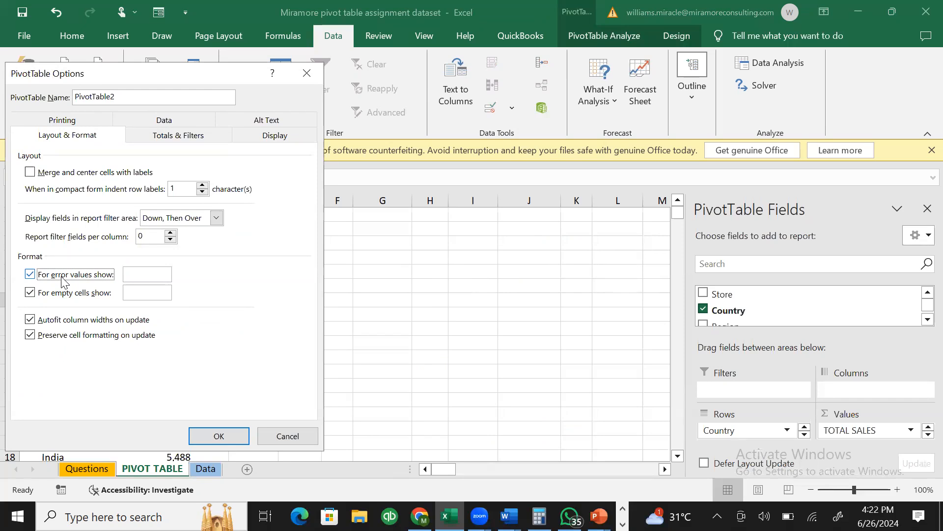
{"action": "left_click", "coordinate": [157, 276]}
{"action": "type", "text": "THERE"}
{"action": "type", "text": " IS AN ERROR HERE "}
{"action": "type", "text": "O"}
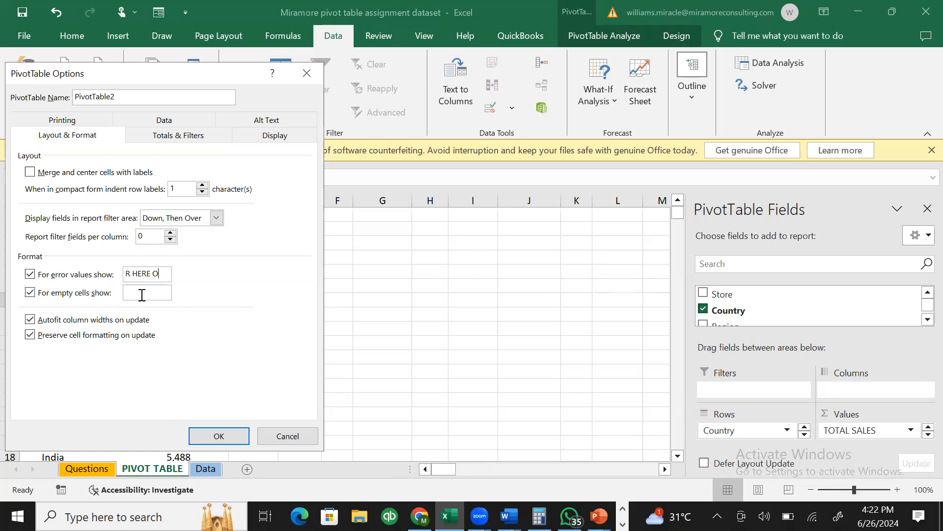
{"action": "type", "text": "AHNO DATA IS HERE O"}
{"action": "left_click", "coordinate": [198, 432]}
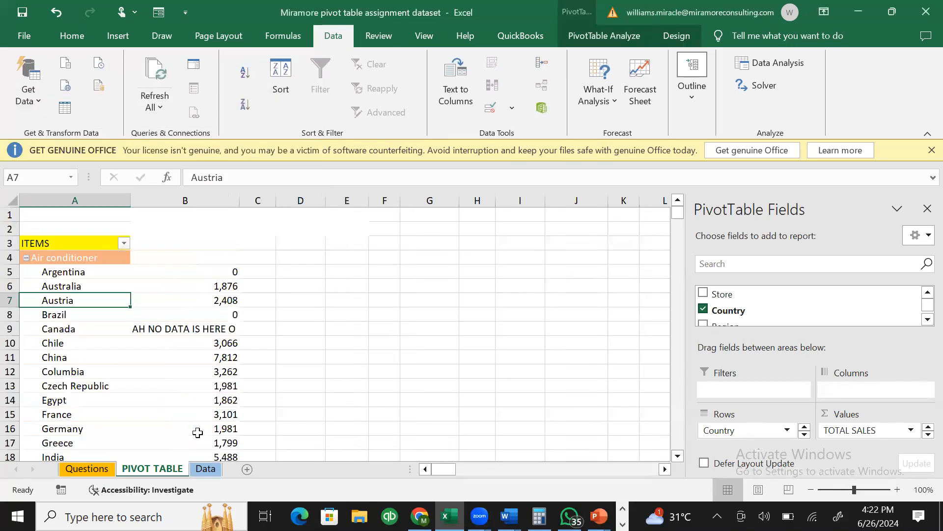
{"action": "left_click", "coordinate": [320, 345]}
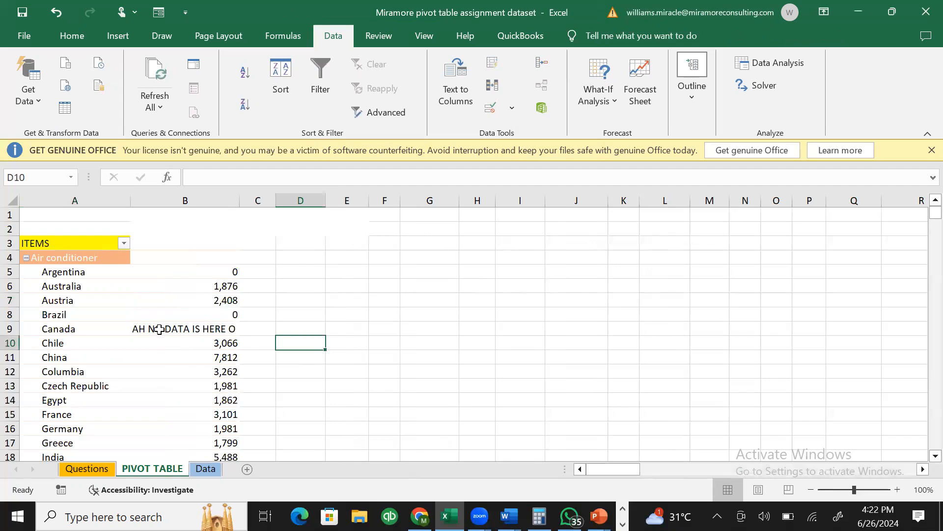
{"action": "left_click", "coordinate": [159, 328]}
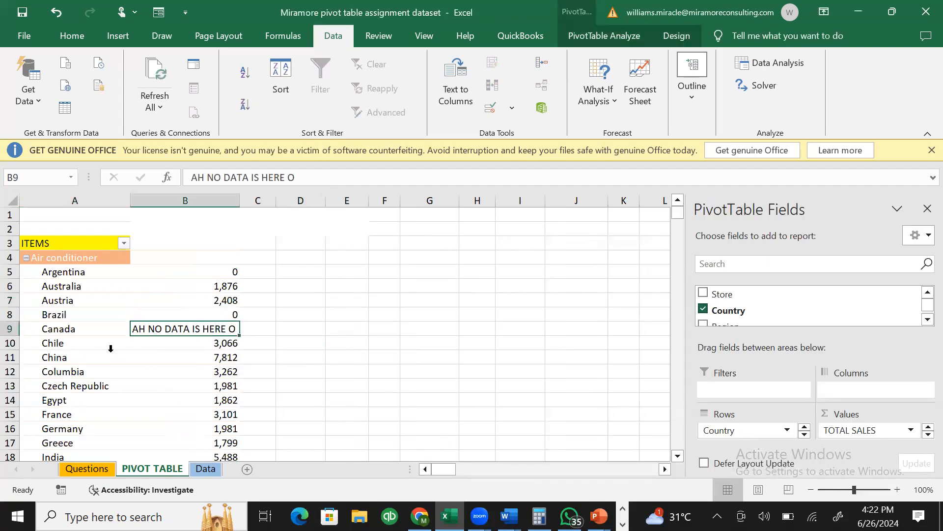
{"action": "left_click", "coordinate": [249, 357]}
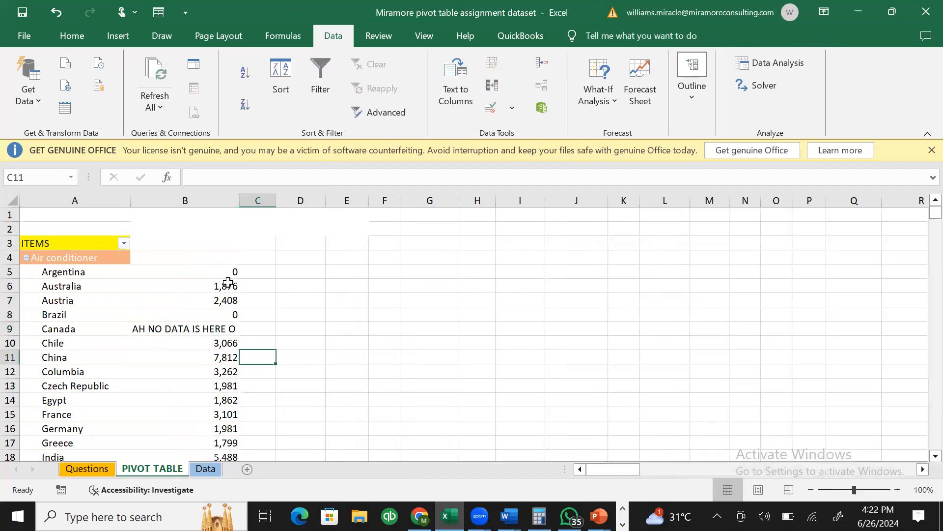
{"action": "left_click", "coordinate": [159, 327]}
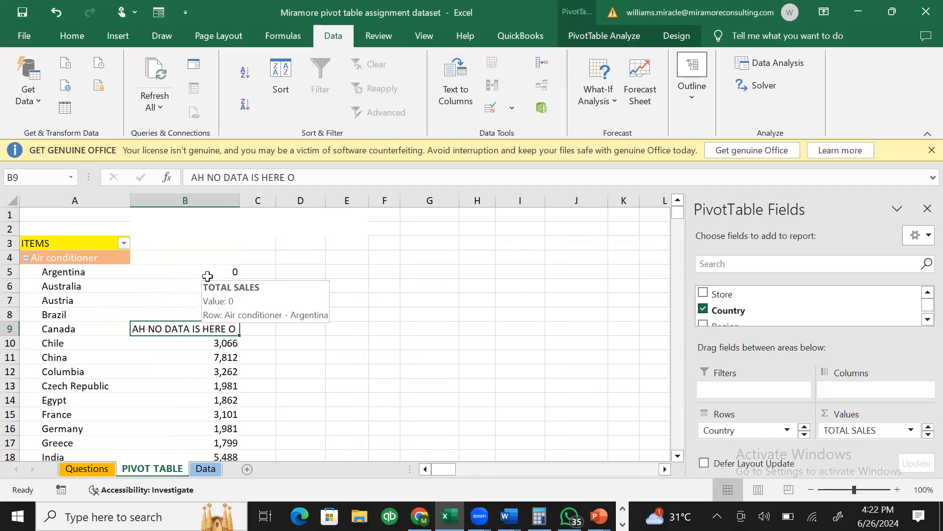
{"action": "left_click", "coordinate": [52, 374]}
{"action": "left_click", "coordinate": [62, 374]}
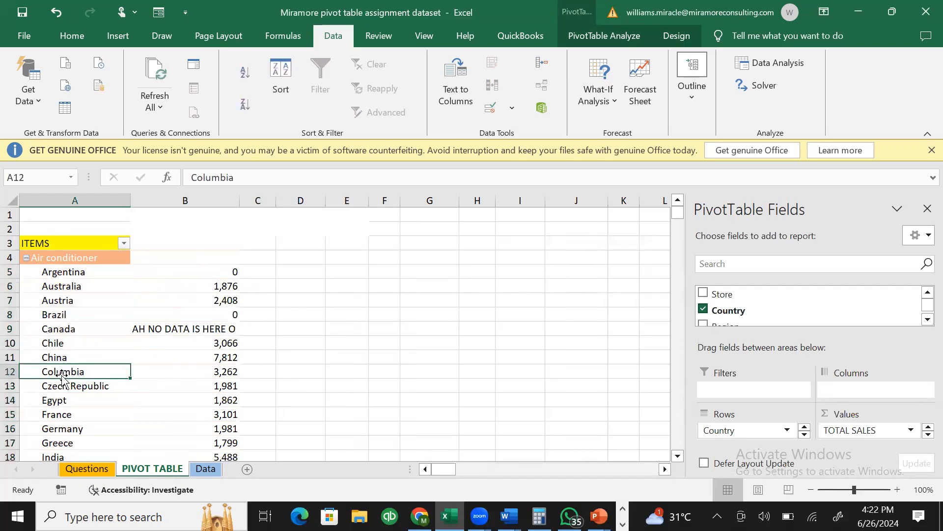
{"action": "right_click", "coordinate": [62, 372]}
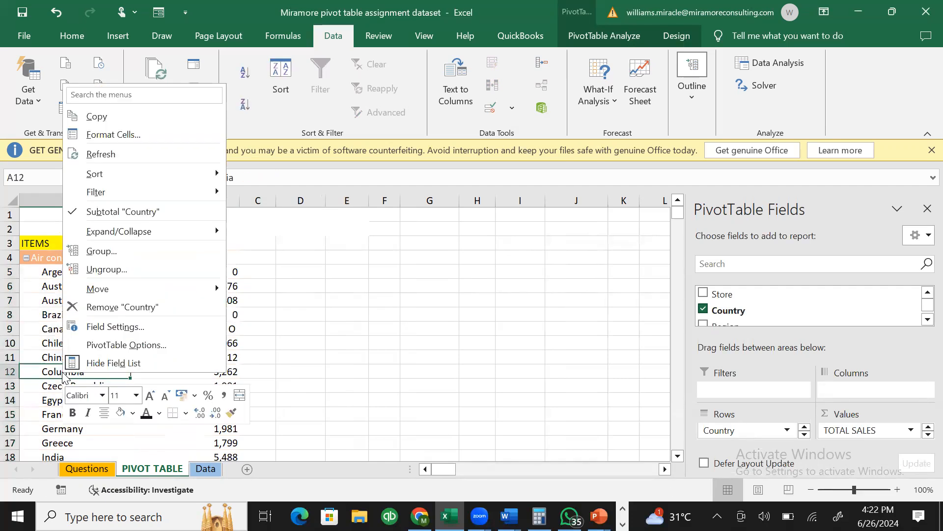
- In PivotTable Options, show 0 for empty cells and turn off custom error text
{"action": "left_click", "coordinate": [154, 345]}
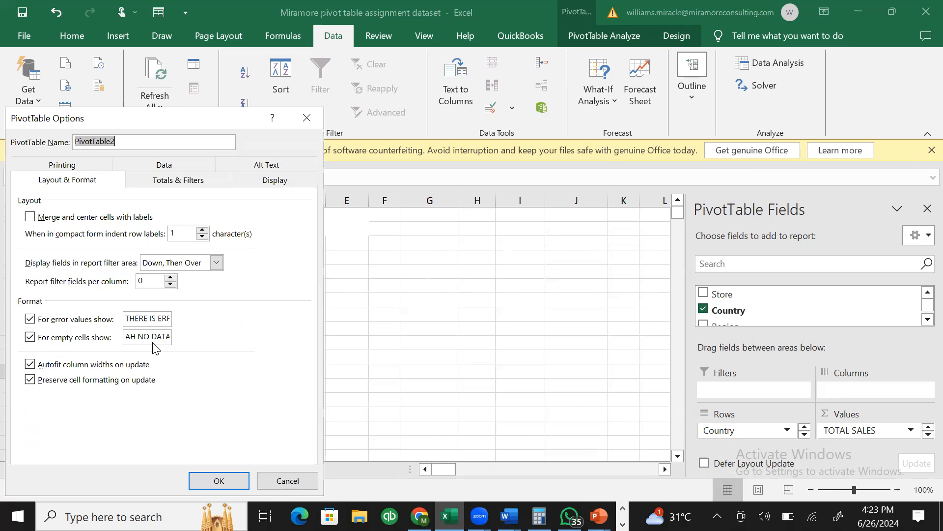
{"action": "left_click", "coordinate": [28, 324]}
{"action": "left_click", "coordinate": [28, 324]}
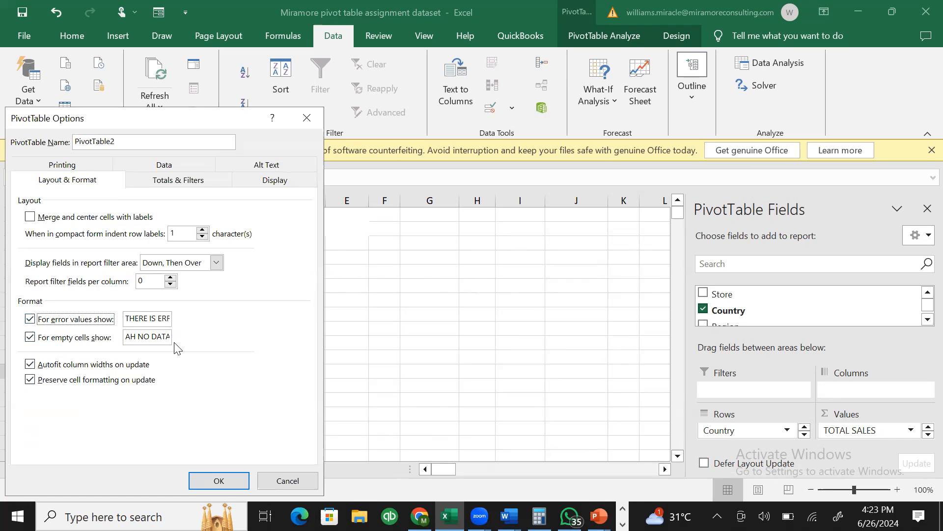
{"action": "left_click", "coordinate": [146, 338]}
{"action": "key", "text": "ctrl+a"}
{"action": "type", "text": "0"}
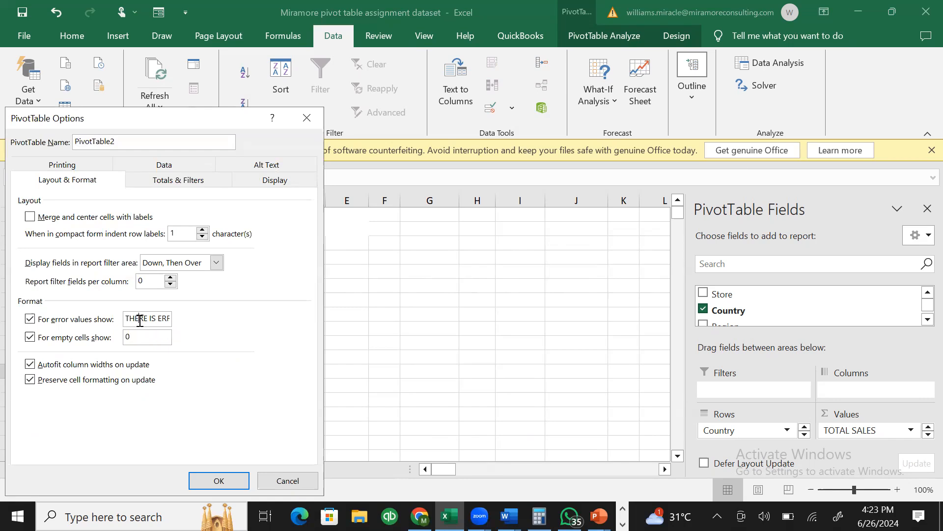
{"action": "left_click", "coordinate": [31, 319]}
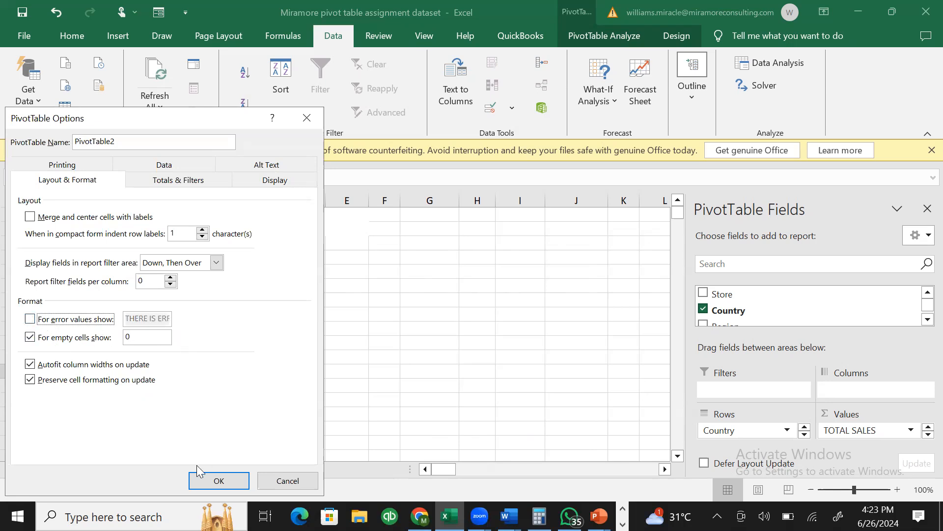
{"action": "left_click", "coordinate": [217, 479]}
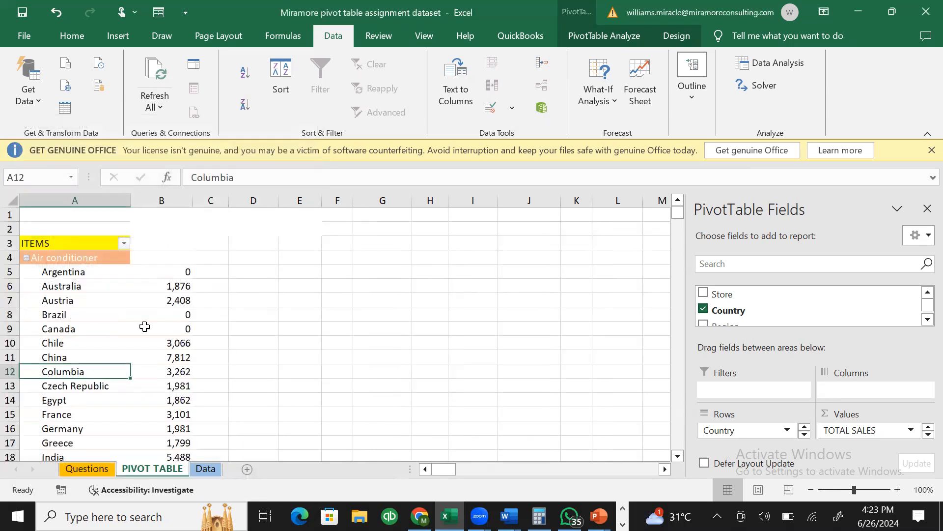
- Check that Canada's pivot value now reads 0, then go to the Data sheet
{"action": "left_click", "coordinate": [124, 326]}
{"action": "left_click", "coordinate": [177, 325]}
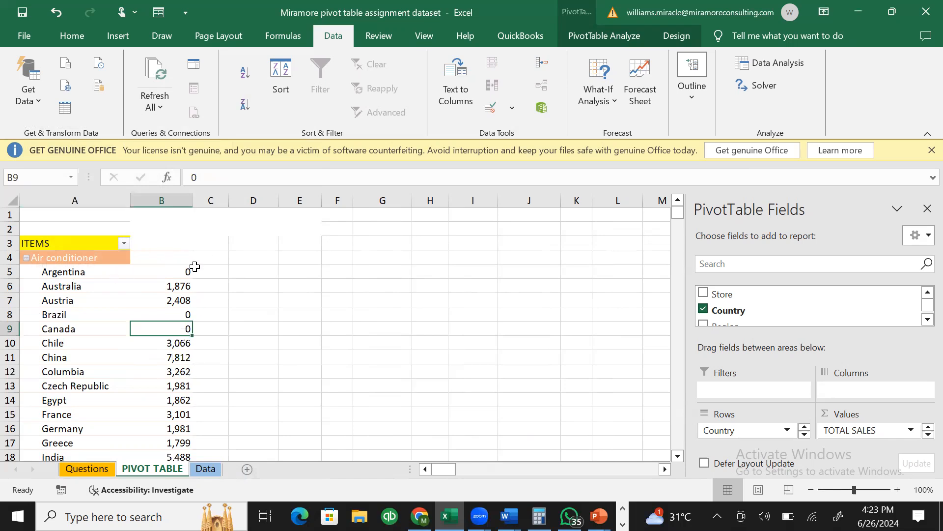
{"action": "left_click", "coordinate": [185, 274]}
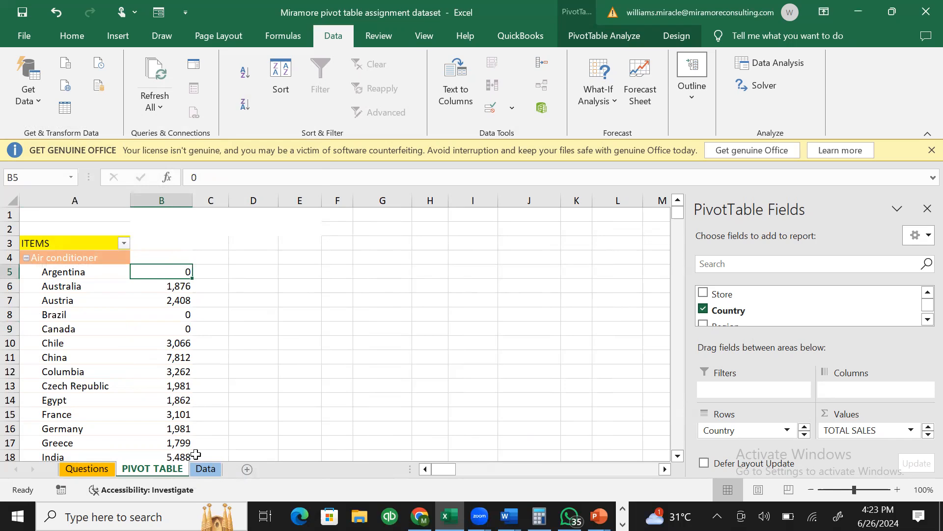
{"action": "left_click", "coordinate": [203, 469]}
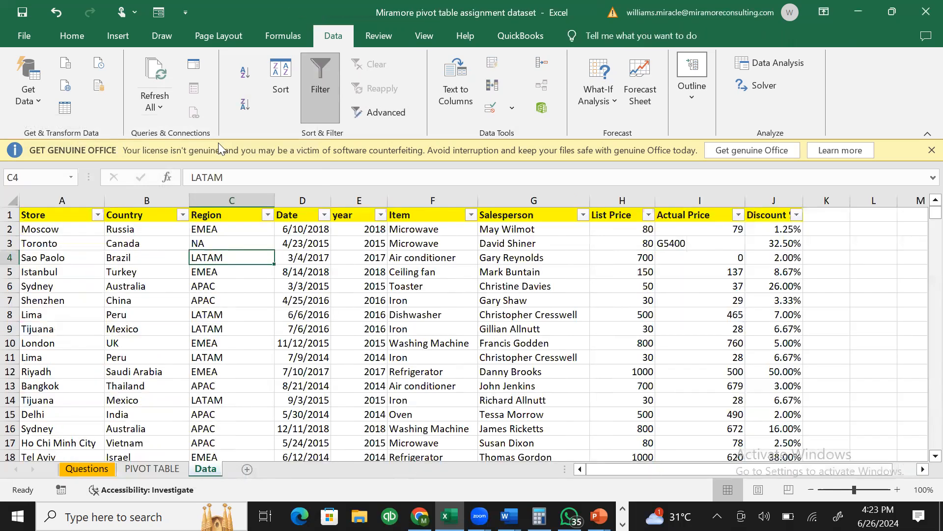
- Filter the data to Argentina and clear its Actual Price zeros
{"action": "left_click", "coordinate": [183, 214]}
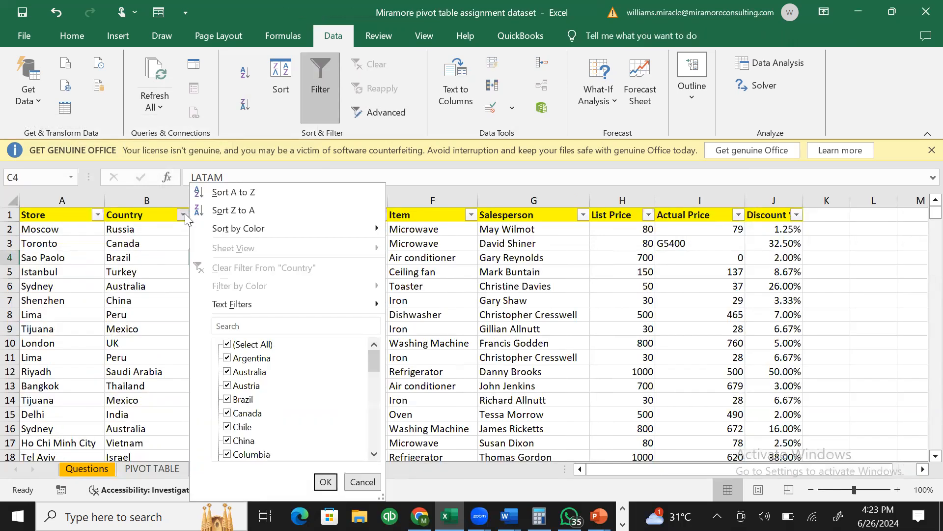
{"action": "left_click", "coordinate": [227, 346]}
{"action": "left_click", "coordinate": [227, 358]}
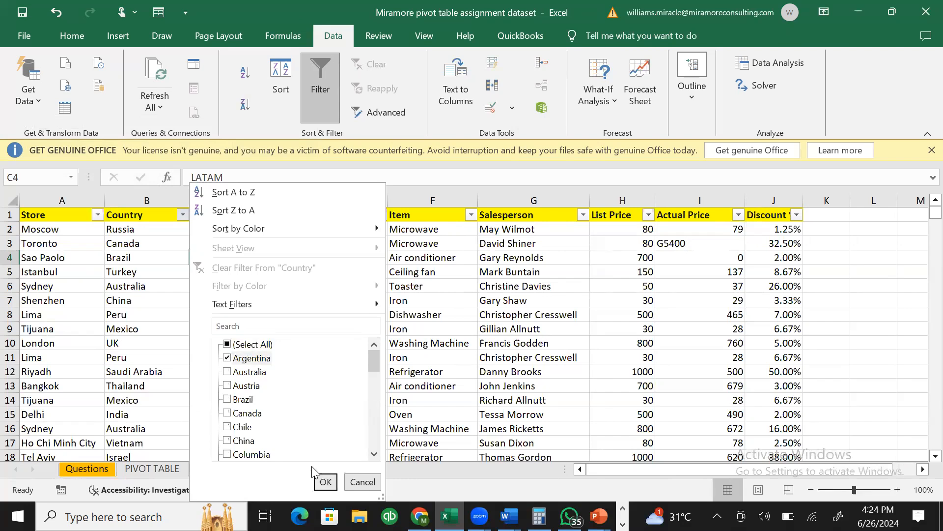
{"action": "left_click", "coordinate": [326, 482]}
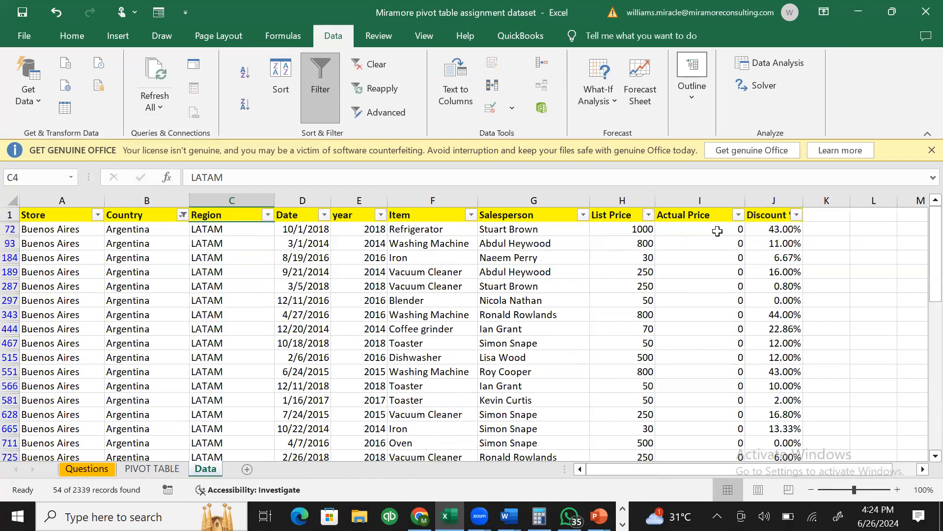
{"action": "left_click", "coordinate": [717, 231]}
{"action": "key", "text": "BackSpace"}
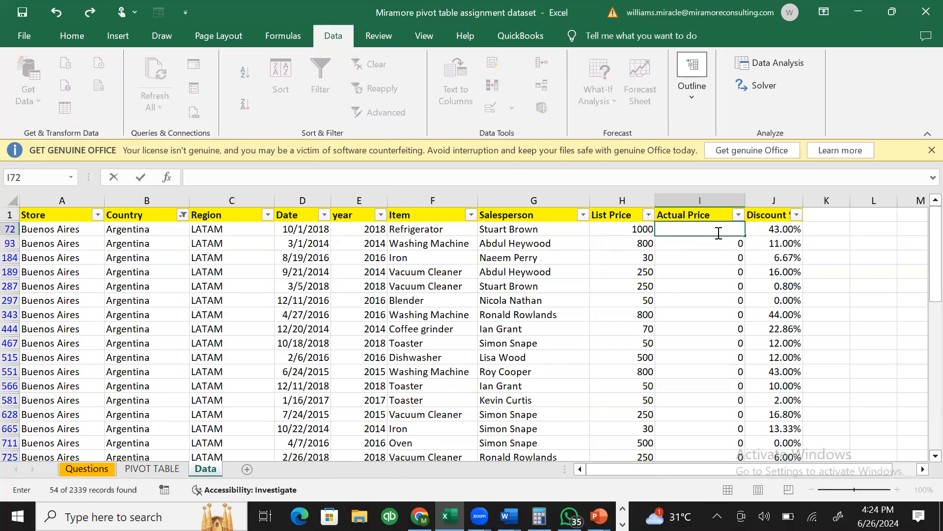
{"action": "key", "text": "Return"}
{"action": "key", "text": "ctrl+shift+Down"}
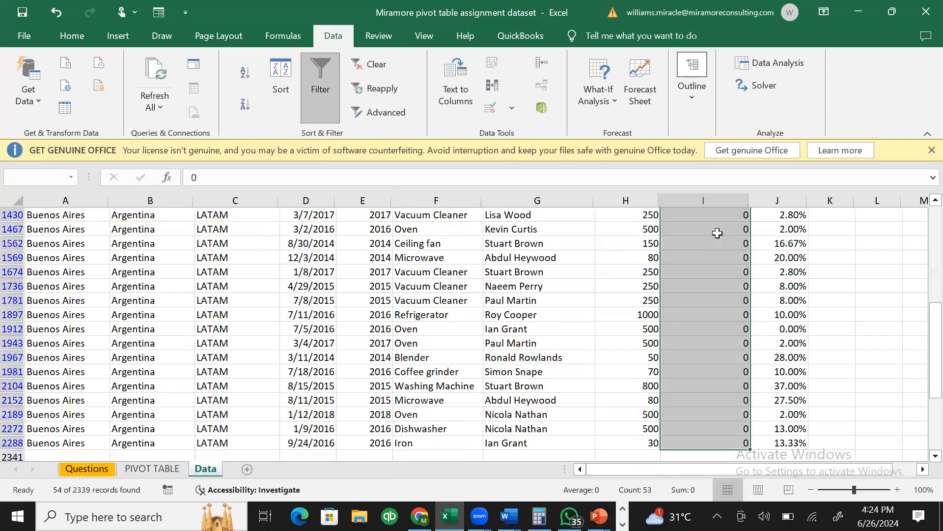
{"action": "key", "text": "Delete"}
{"action": "key", "text": "Up"}
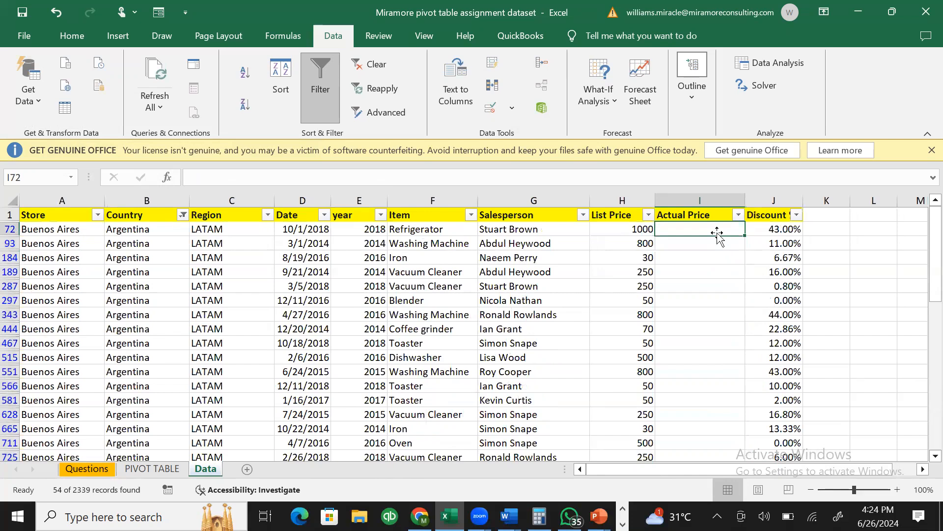
- Filter the data to Brazil and clear its Actual Price zeros
{"action": "left_click", "coordinate": [183, 215]}
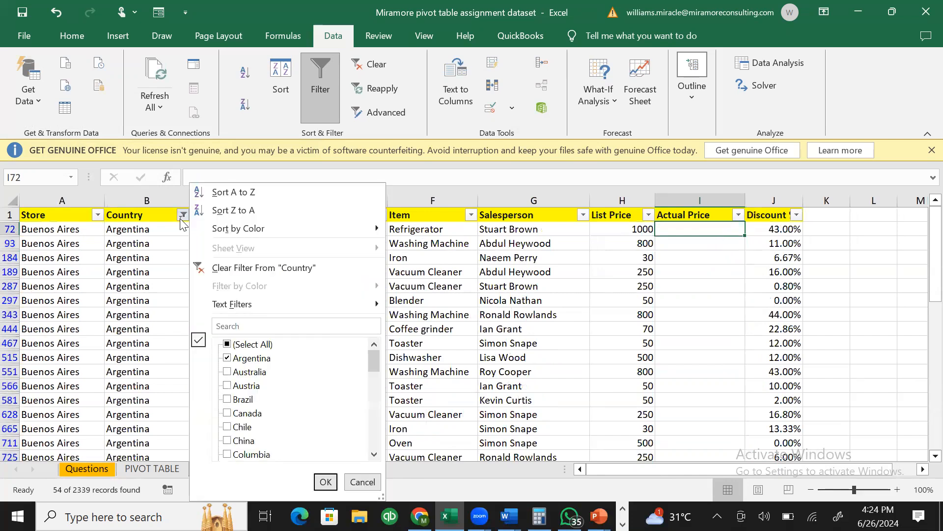
{"action": "left_click", "coordinate": [227, 345]}
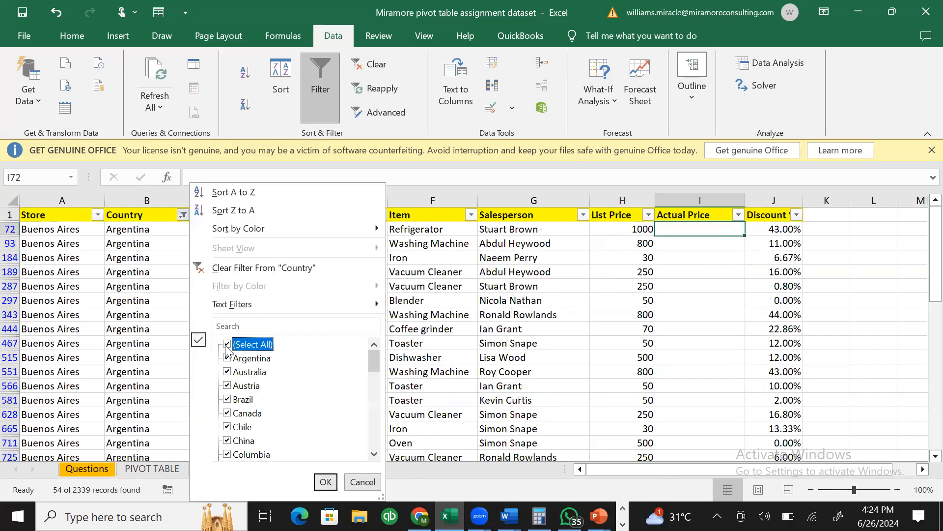
{"action": "left_click", "coordinate": [227, 345]}
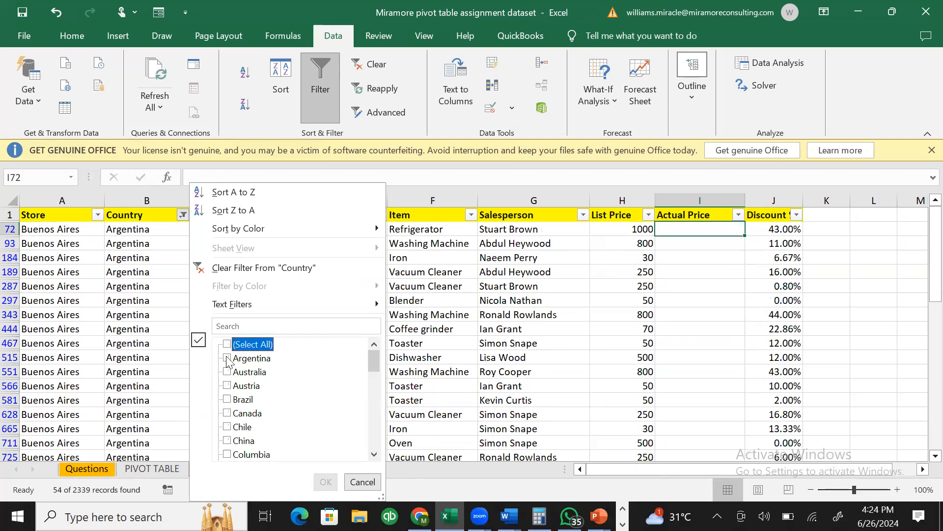
{"action": "left_click", "coordinate": [228, 401]}
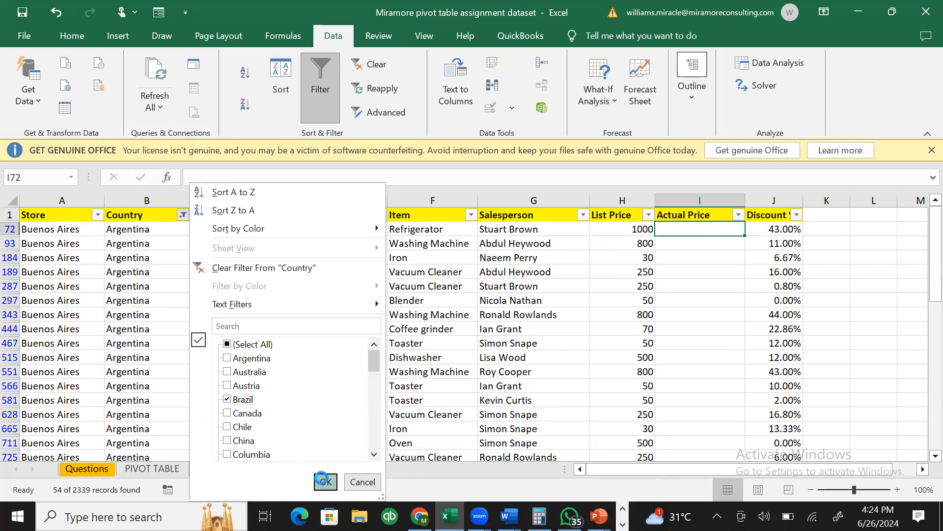
{"action": "left_click", "coordinate": [325, 482]}
{"action": "left_click", "coordinate": [681, 227]}
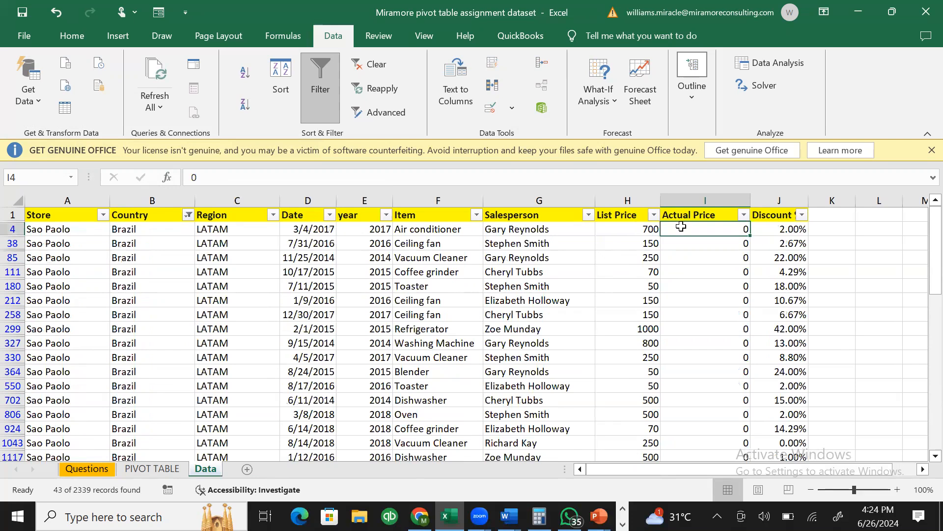
{"action": "key", "text": "ctrl+shift+Down"}
{"action": "key", "text": "Delete"}
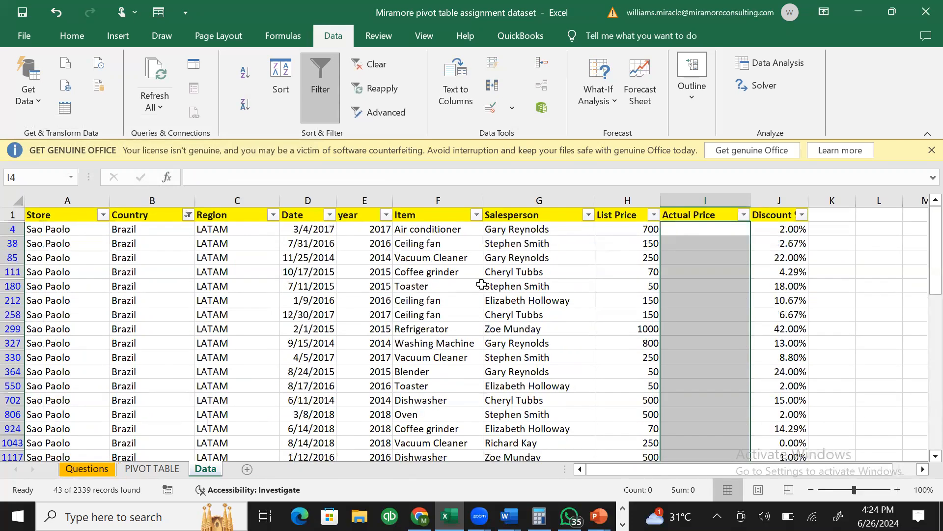
{"action": "left_click", "coordinate": [437, 290]}
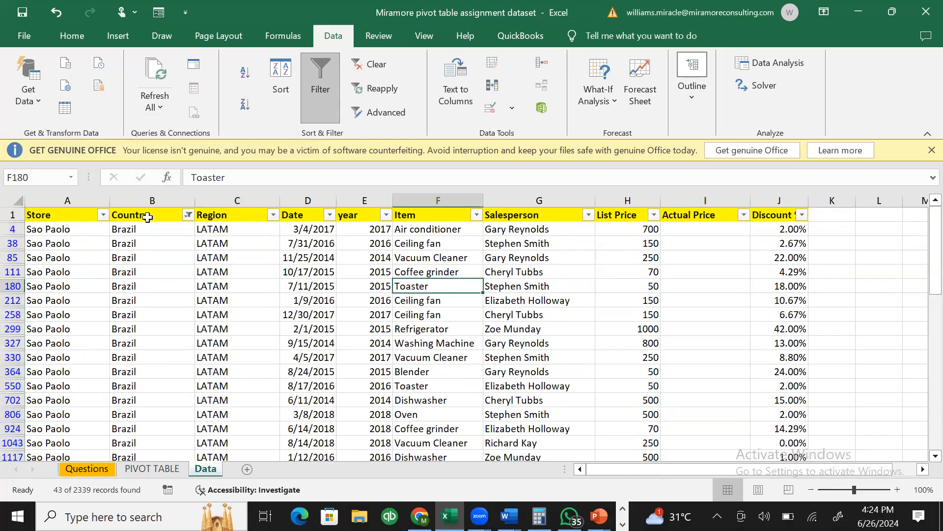
- Clear the Country filter and return to the PIVOT TABLE sheet
{"action": "left_click", "coordinate": [187, 216]}
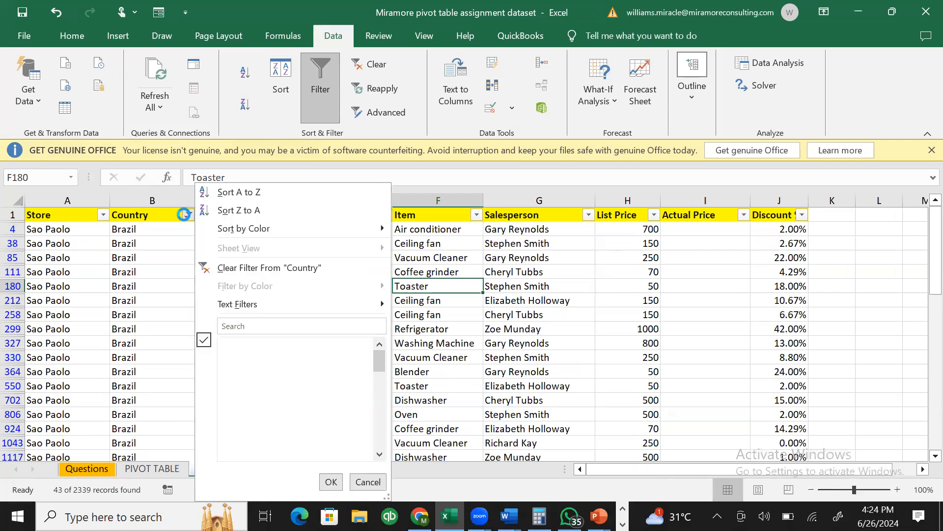
{"action": "left_click", "coordinate": [250, 269]}
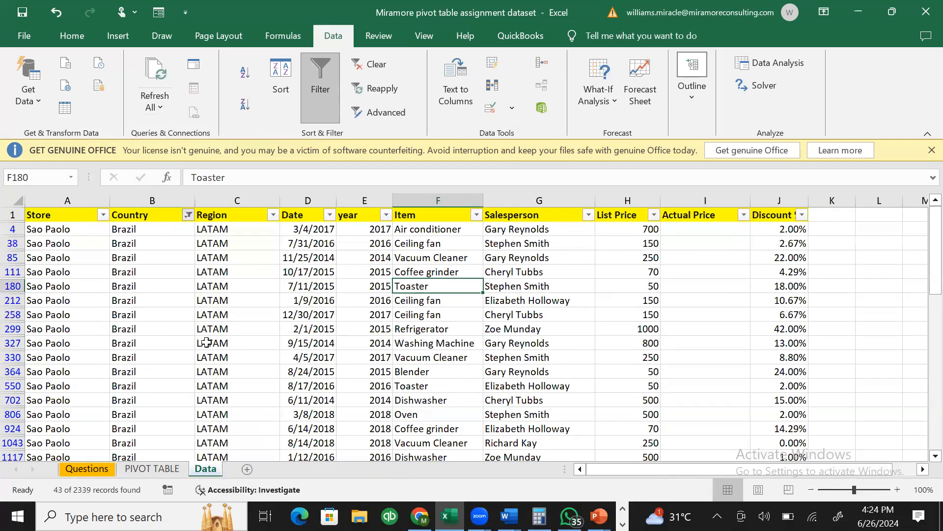
{"action": "left_click", "coordinate": [168, 468]}
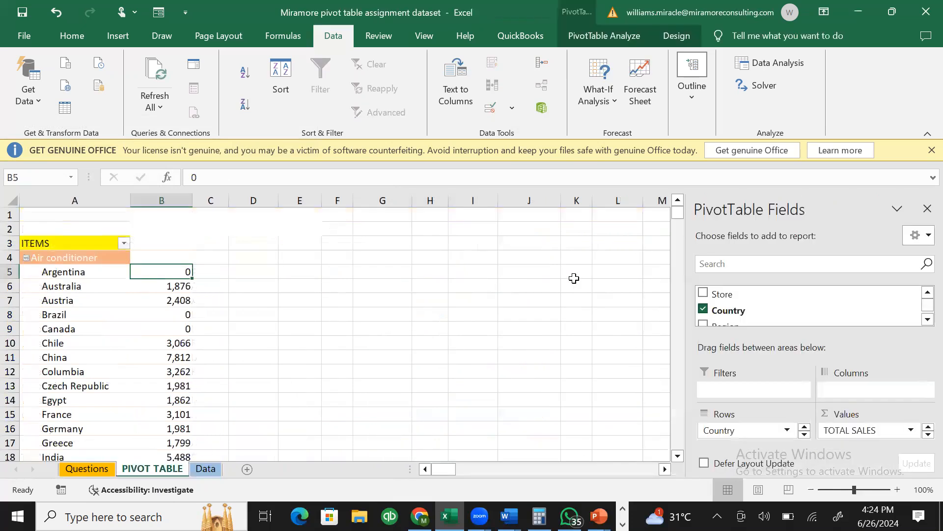
- Refresh the pivot table so it picks up the edited Actual Price data
{"action": "left_click", "coordinate": [189, 257]}
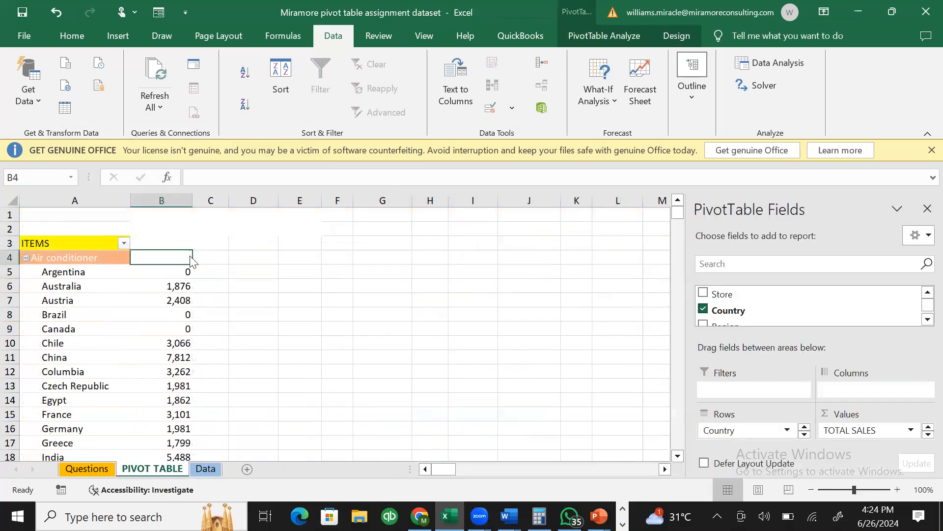
{"action": "right_click", "coordinate": [179, 253]}
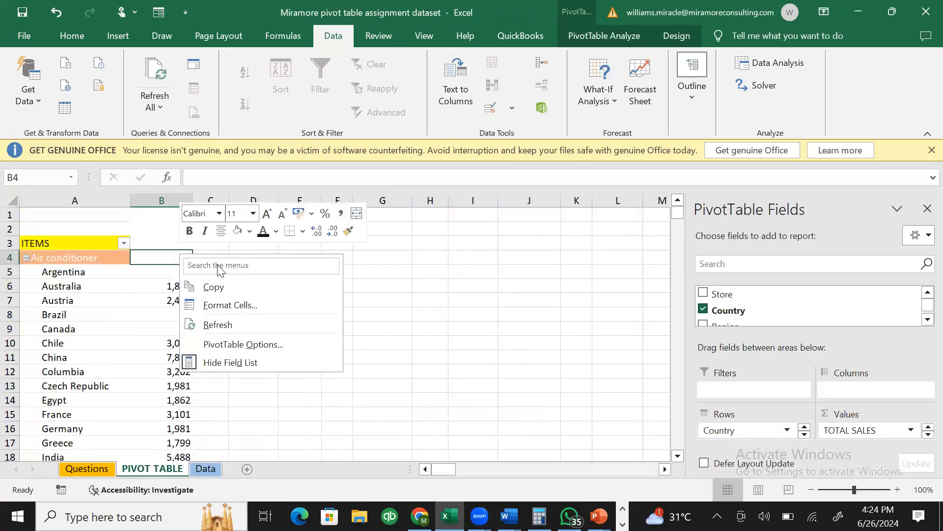
{"action": "left_click", "coordinate": [272, 322]}
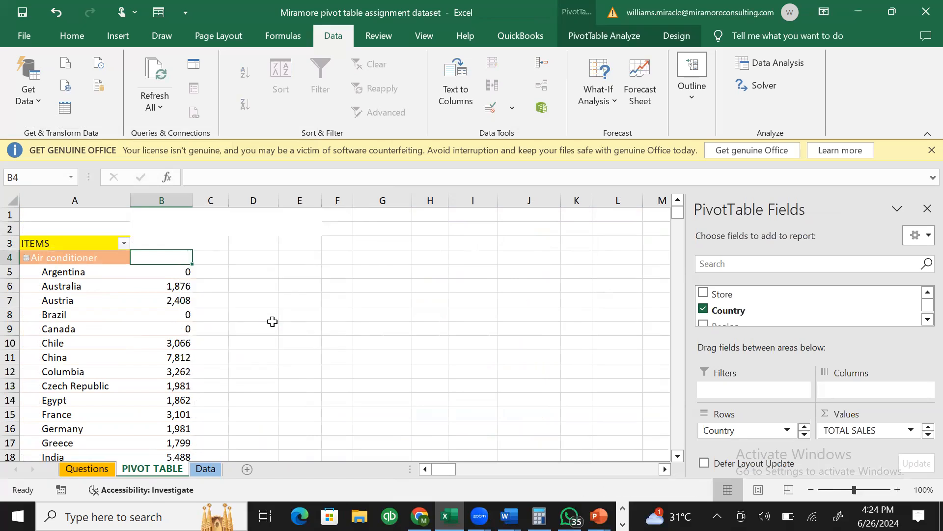
{"action": "right_click", "coordinate": [148, 256]}
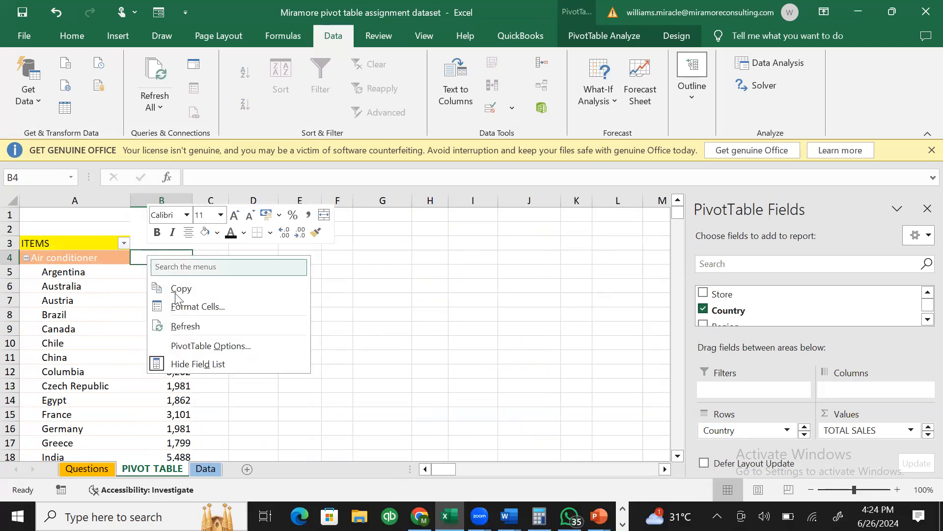
{"action": "left_click", "coordinate": [183, 325]}
{"action": "left_click", "coordinate": [241, 311]}
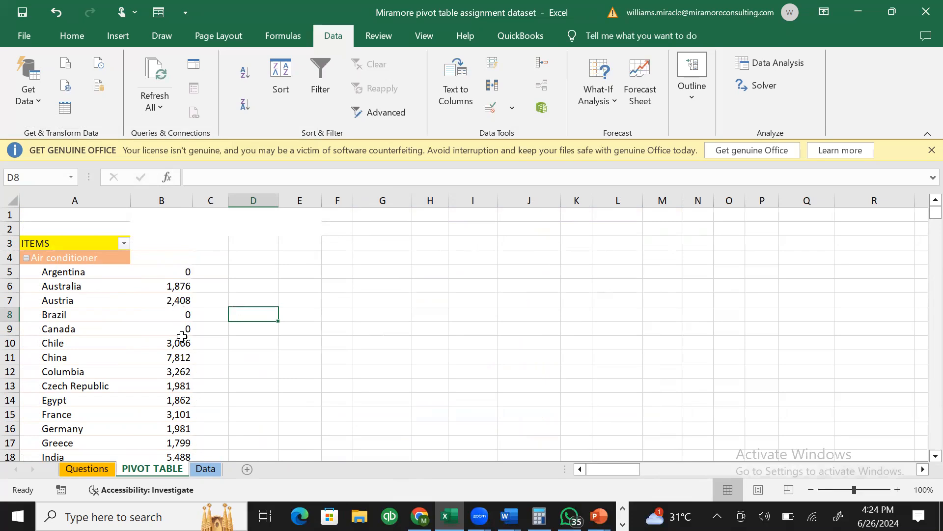
- Check the Argentina, Brazil and Canada totals, which still show 0
{"action": "left_click", "coordinate": [183, 271]}
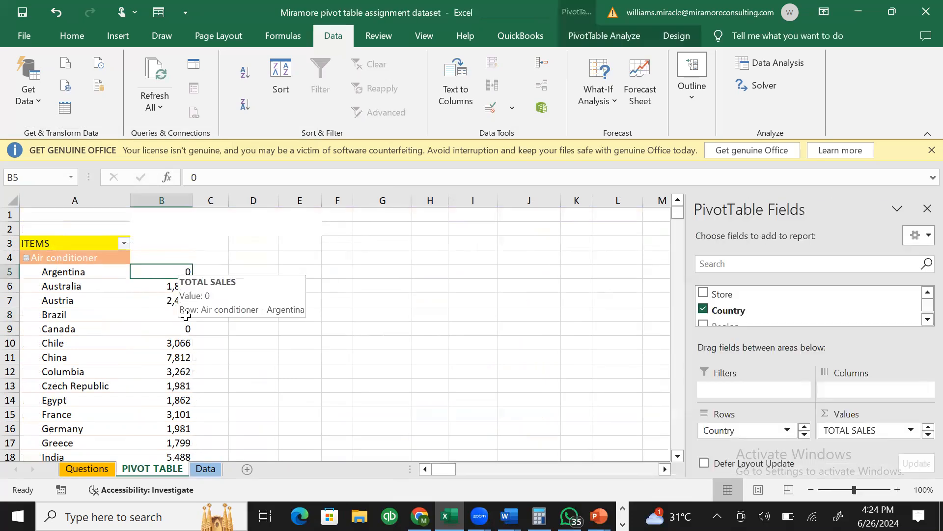
{"action": "left_click", "coordinate": [183, 314]}
{"action": "left_click", "coordinate": [186, 330]}
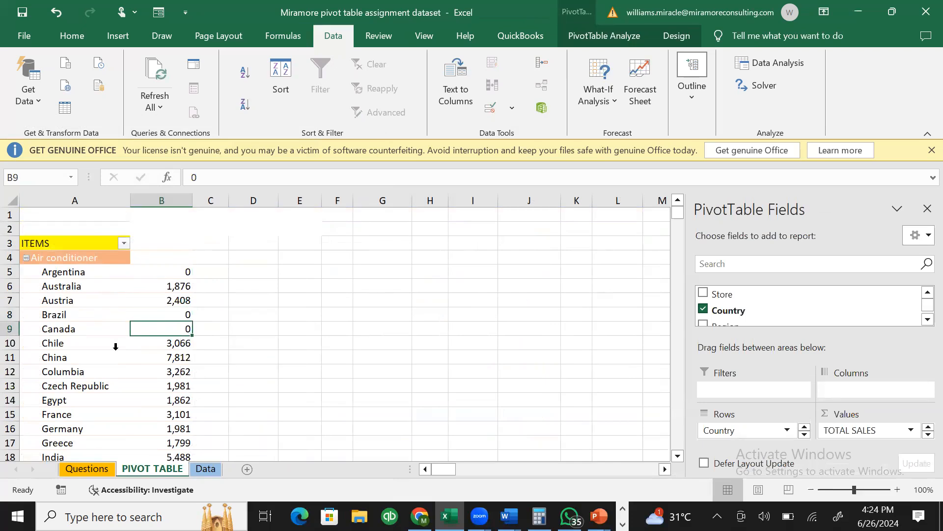
{"action": "left_click", "coordinate": [66, 357]}
{"action": "right_click", "coordinate": [66, 358]}
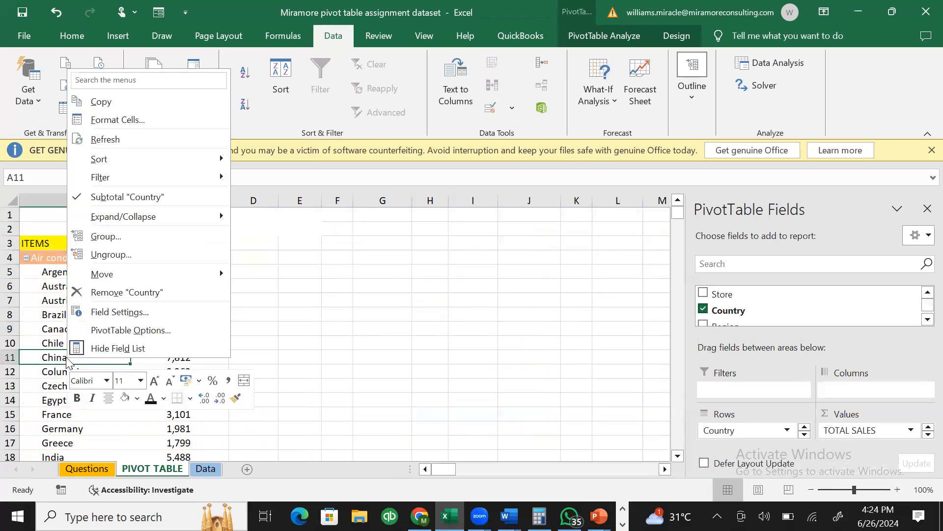
- In PivotTable Options, make empty cells show 'There is an erro here o'
{"action": "left_click", "coordinate": [148, 326]}
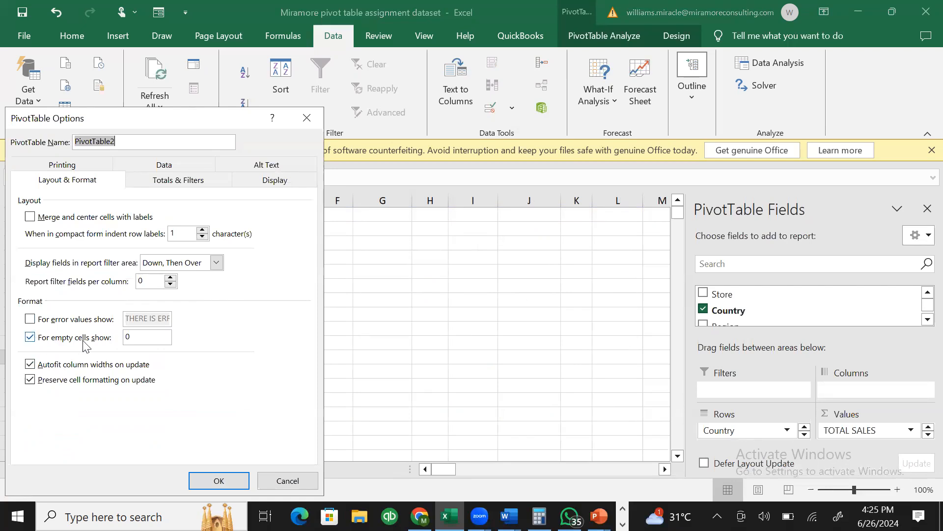
{"action": "left_click", "coordinate": [131, 336]}
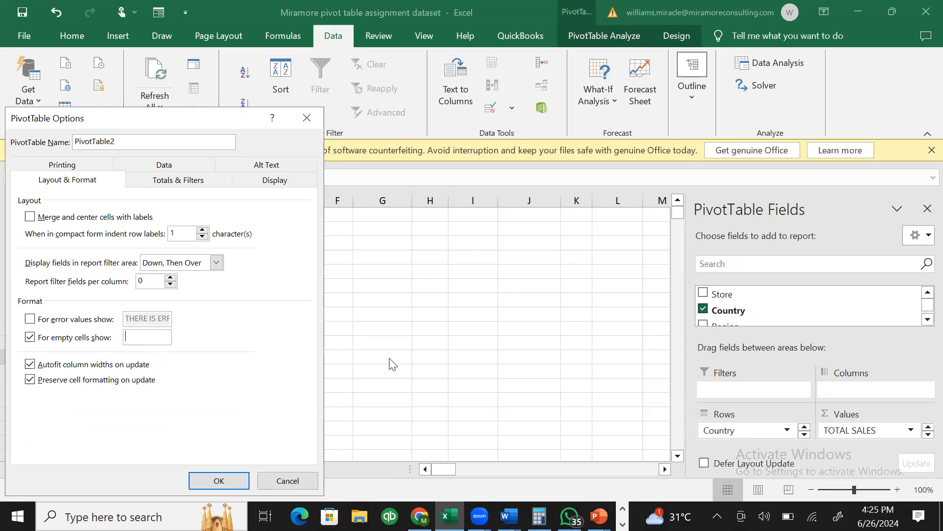
{"action": "type", "text": "There is an err"}
{"action": "type", "text": "o here o"}
{"action": "left_click", "coordinate": [243, 479]}
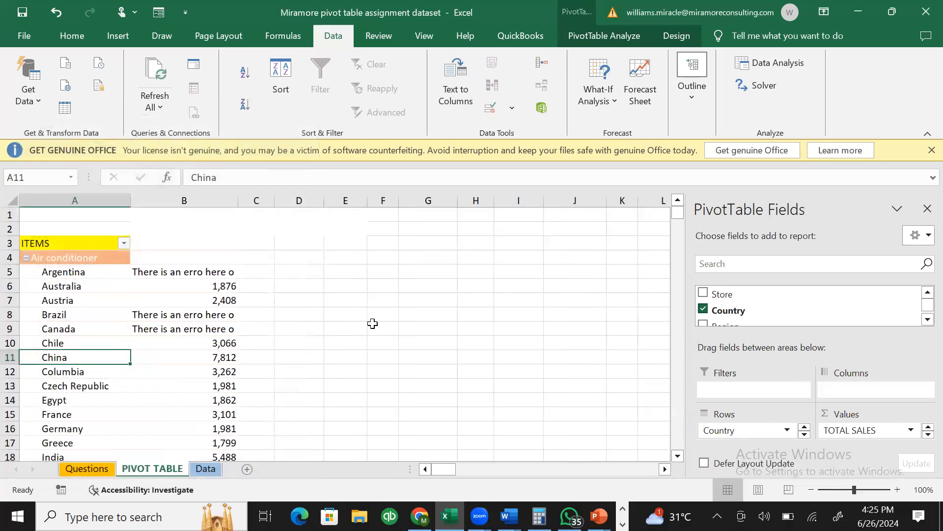
- Verify Argentina's and Canada's cells now display 'There is an erro here o'
{"action": "left_click", "coordinate": [176, 268]}
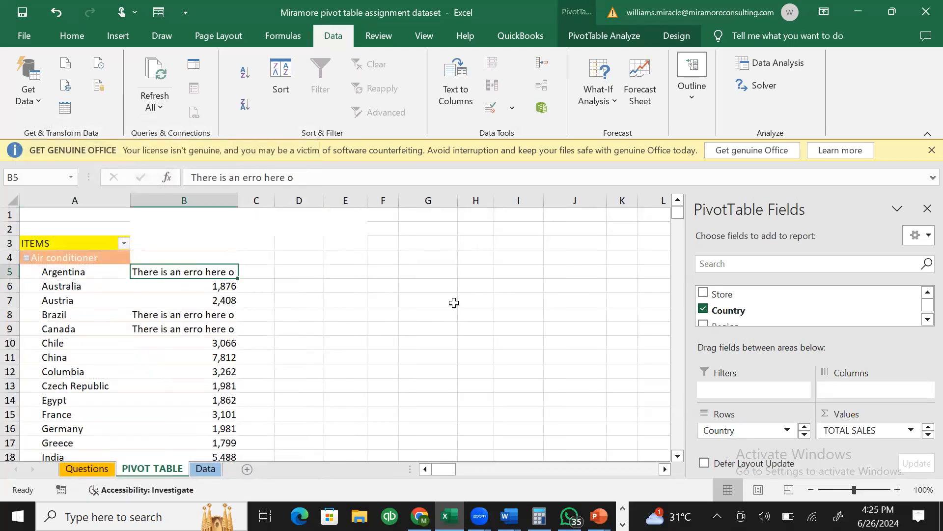
{"action": "key", "text": "Down"}
{"action": "key", "text": "Down"}
{"action": "key", "text": "Down"}
{"action": "key", "text": "Down"}
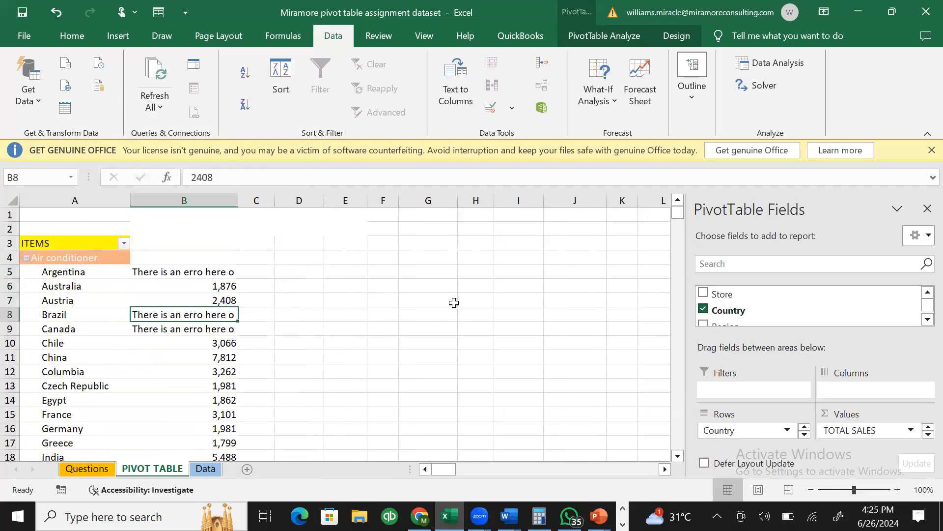
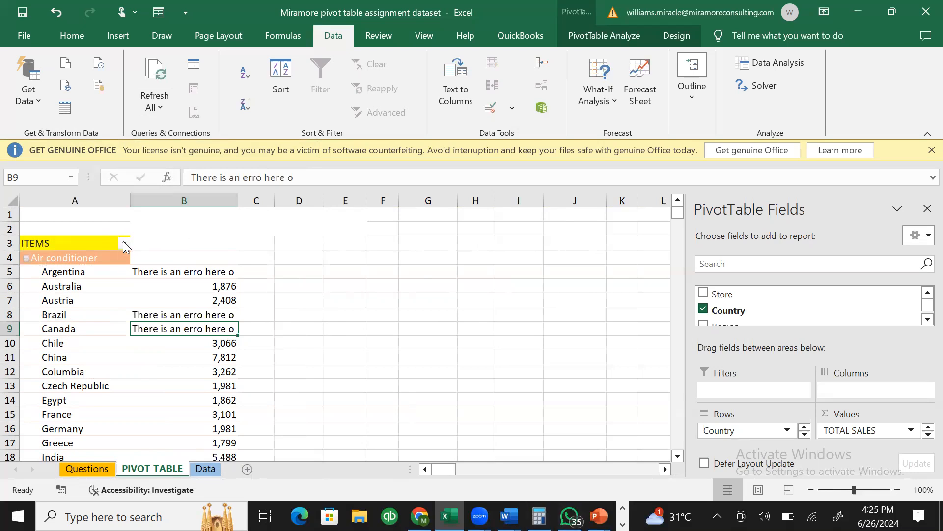
- Filter the pivot table's ITEMS field to show only Air conditioner
{"action": "left_click", "coordinate": [124, 244]}
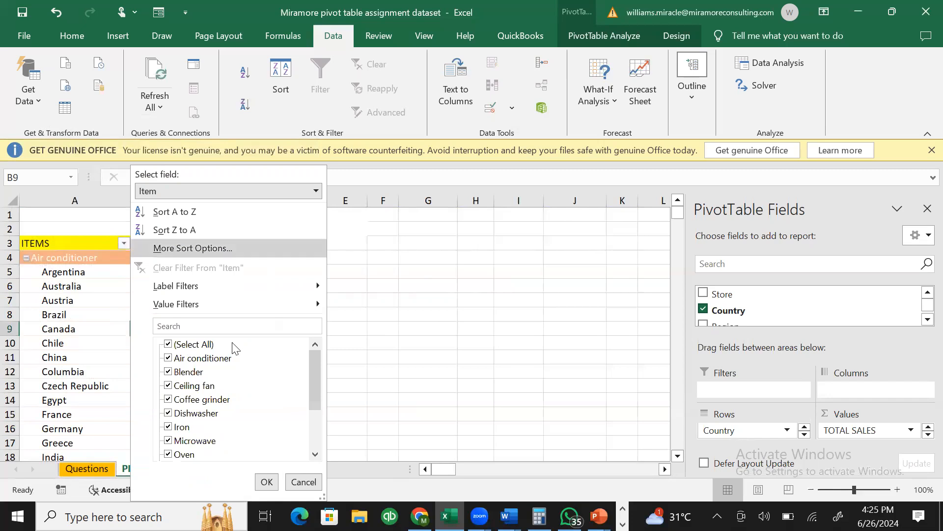
{"action": "left_click", "coordinate": [168, 345]}
{"action": "left_click", "coordinate": [168, 358]}
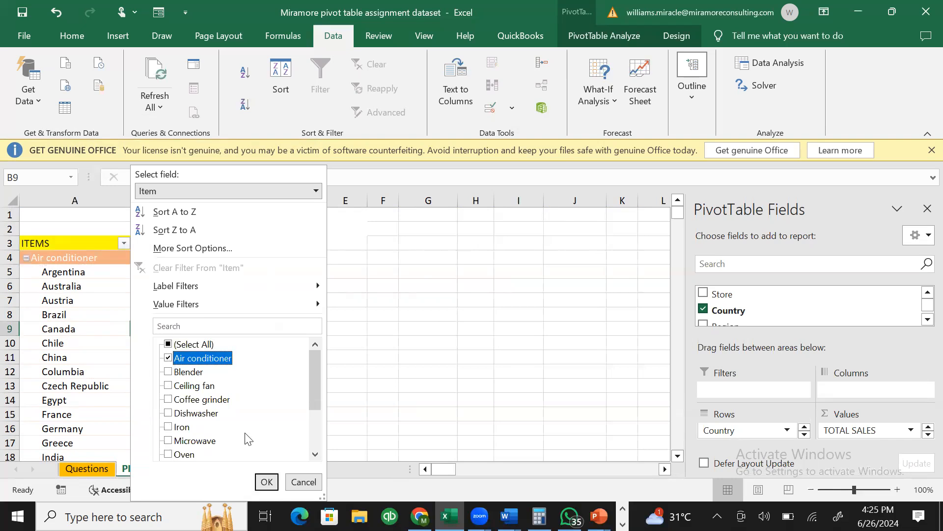
{"action": "left_click", "coordinate": [266, 481]}
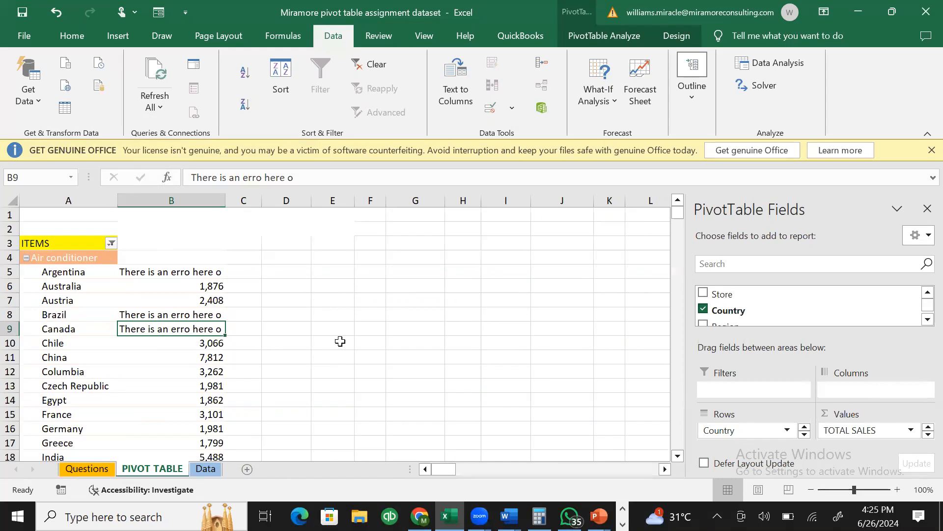
- Review the country rows and confirm the Grand Total of 116578
{"action": "left_click", "coordinate": [86, 274]}
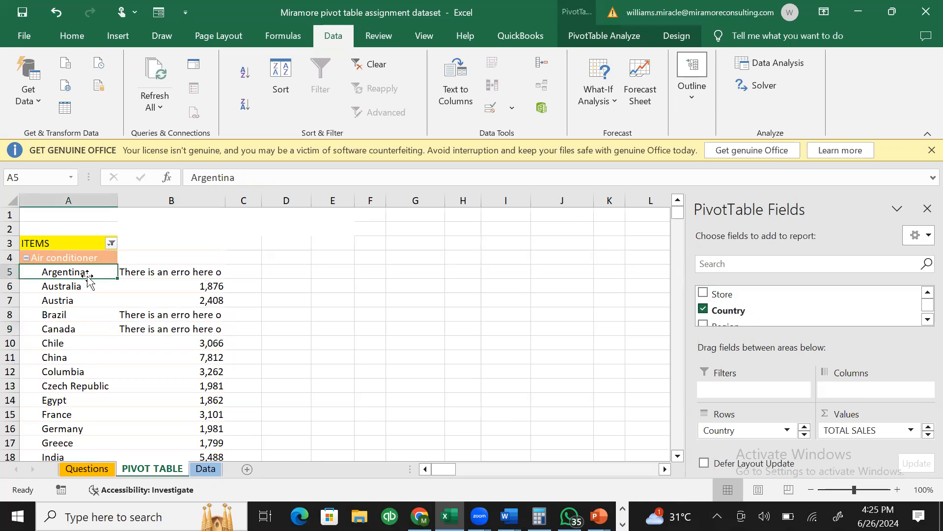
{"action": "key", "text": "Down"}
{"action": "key", "text": "Down"}
{"action": "key", "text": "Down"}
{"action": "key", "text": "Down"}
{"action": "key", "text": "Down"}
{"action": "key", "text": "Down"}
{"action": "key", "text": "Down"}
{"action": "key", "text": "Down"}
{"action": "key", "text": "Down"}
{"action": "key", "text": "Down"}
{"action": "key", "text": "Down"}
{"action": "key", "text": "Down"}
{"action": "key", "text": "Down"}
{"action": "key", "text": "Down"}
{"action": "key", "text": "Down"}
{"action": "key", "text": "Down"}
{"action": "key", "text": "Down"}
{"action": "key", "text": "Down"}
{"action": "key", "text": "Down"}
{"action": "key", "text": "Down"}
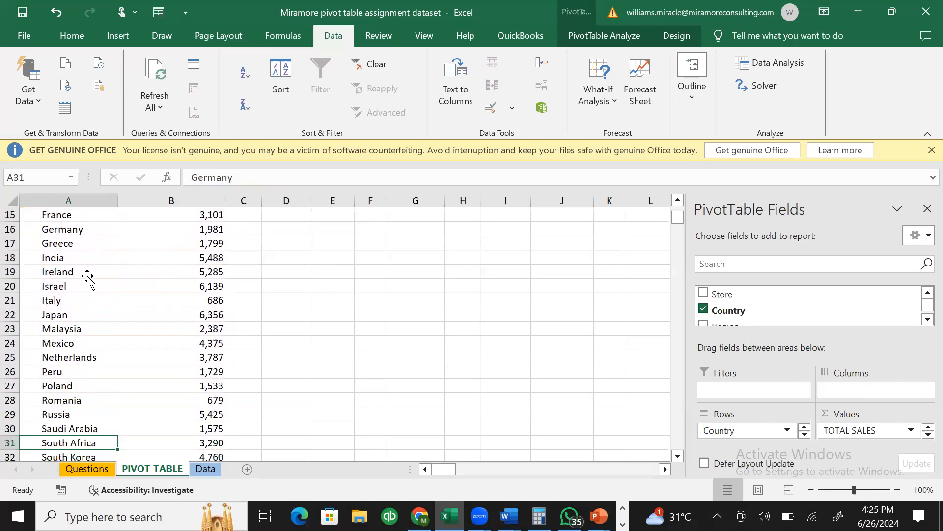
{"action": "key", "text": "Down"}
{"action": "key", "text": "Down"}
{"action": "key", "text": "Down"}
{"action": "key", "text": "Down"}
{"action": "key", "text": "Up"}
{"action": "key", "text": "Up"}
{"action": "key", "text": "Up"}
{"action": "key", "text": "Up"}
{"action": "key", "text": "Up"}
{"action": "key", "text": "Up"}
{"action": "key", "text": "Up"}
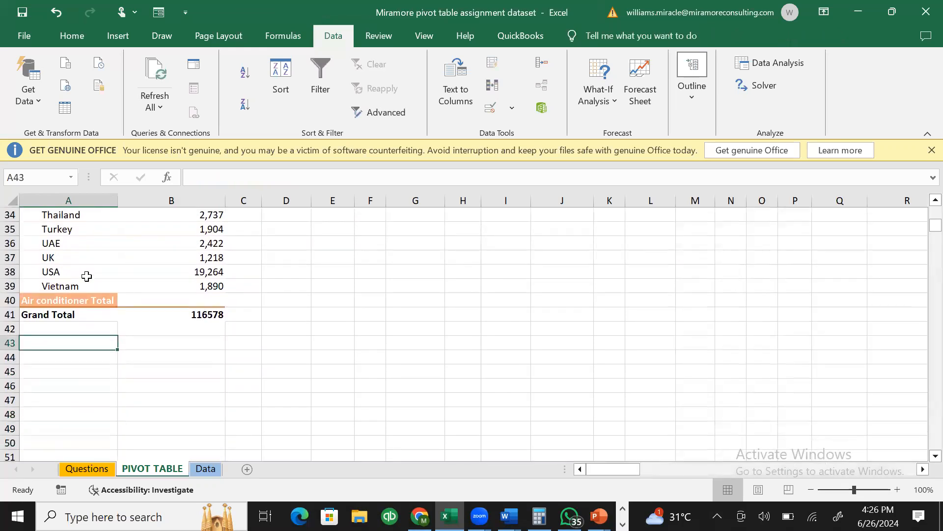
{"action": "key", "text": "Right"}
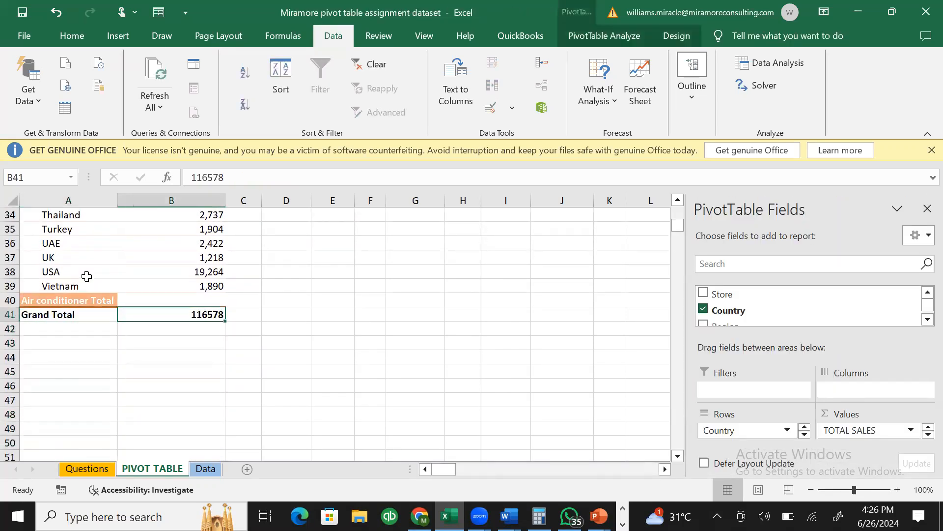
{"action": "key", "text": "Up"}
{"action": "key", "text": "Up"}
{"action": "key", "text": "Up"}
{"action": "key", "text": "Up"}
{"action": "key", "text": "Up"}
{"action": "key", "text": "Up"}
{"action": "key", "text": "Up"}
{"action": "key", "text": "Up"}
{"action": "key", "text": "Up"}
{"action": "key", "text": "Up"}
{"action": "key", "text": "Up"}
{"action": "key", "text": "Up"}
{"action": "key", "text": "Up"}
{"action": "key", "text": "Up"}
{"action": "key", "text": "Up"}
{"action": "key", "text": "Up"}
{"action": "key", "text": "Up"}
{"action": "key", "text": "Up"}
{"action": "key", "text": "Up"}
{"action": "key", "text": "Up"}
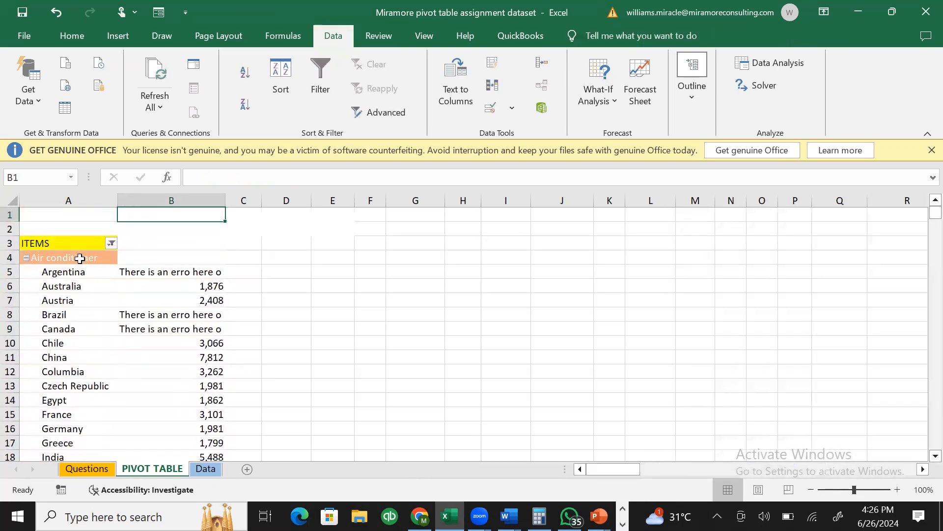
- Copy the whole pivot table, paste a duplicate at F3, and widen column F
{"action": "left_click", "coordinate": [78, 241]}
{"action": "left_click_drag", "start_coordinate": [78, 242], "coordinate": [217, 435]}
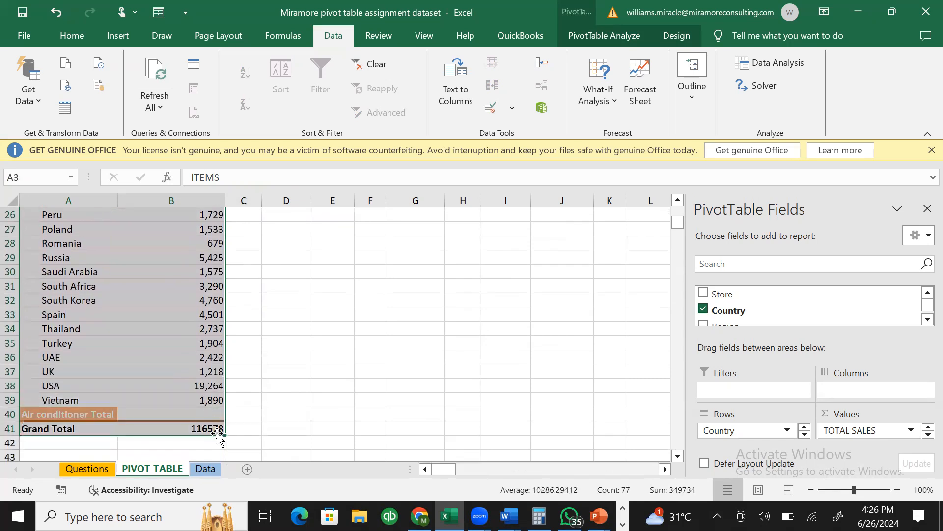
{"action": "key", "text": "ctrl+c"}
{"action": "key", "text": "Up"}
{"action": "key", "text": "Up"}
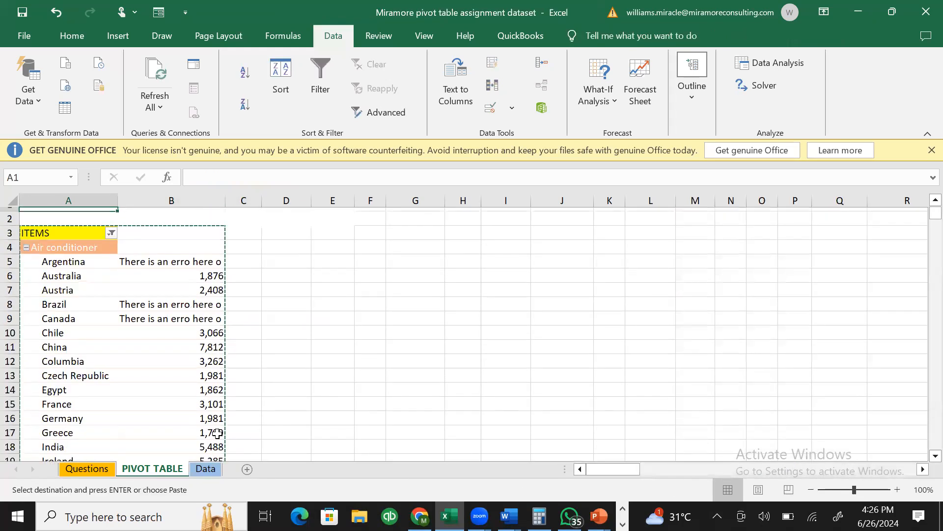
{"action": "key", "text": "Right"}
{"action": "key", "text": "Right"}
{"action": "key", "text": "Right"}
{"action": "key", "text": "Right"}
{"action": "key", "text": "Right"}
{"action": "key", "text": "Down"}
{"action": "key", "text": "Down"}
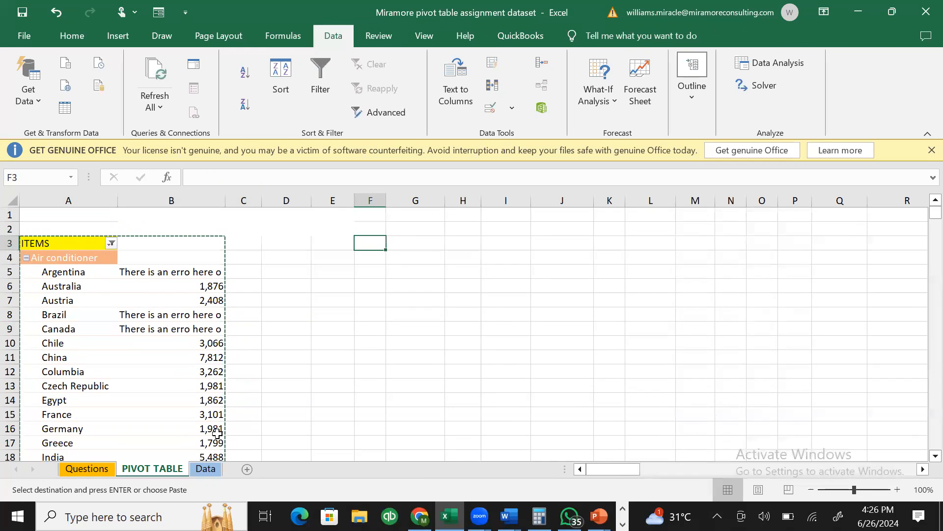
{"action": "key", "text": "ctrl+v"}
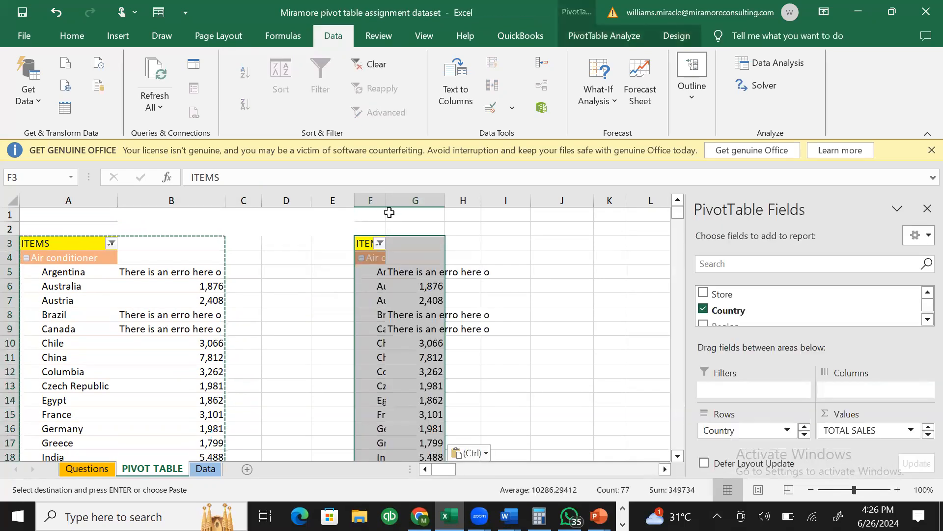
{"action": "double_click", "coordinate": [385, 201]}
- Filter the copied pivot table to show only Blender sales
{"action": "left_click", "coordinate": [445, 315]}
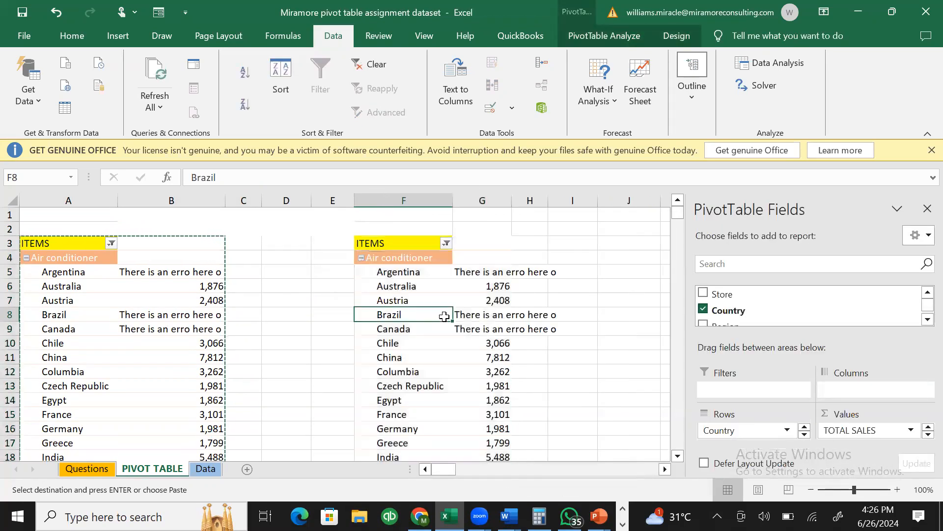
{"action": "left_click", "coordinate": [446, 243]}
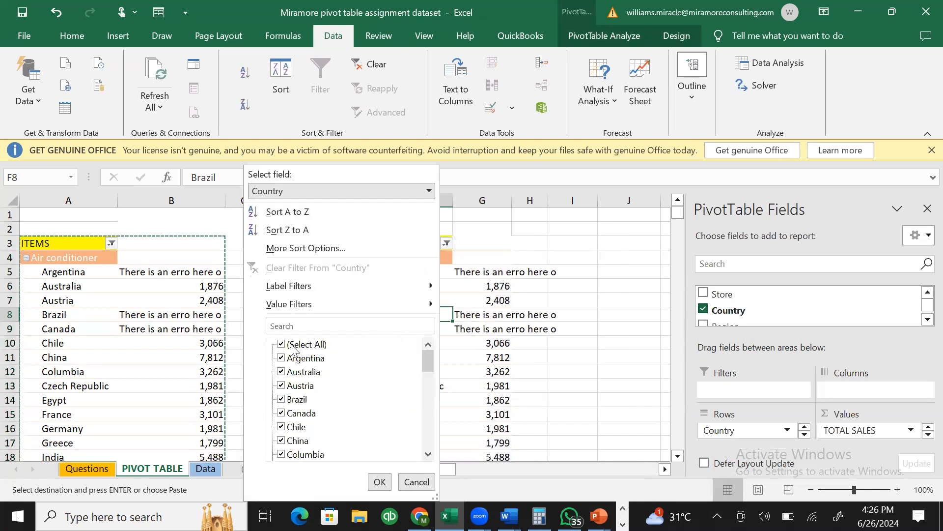
{"action": "left_click", "coordinate": [281, 344]}
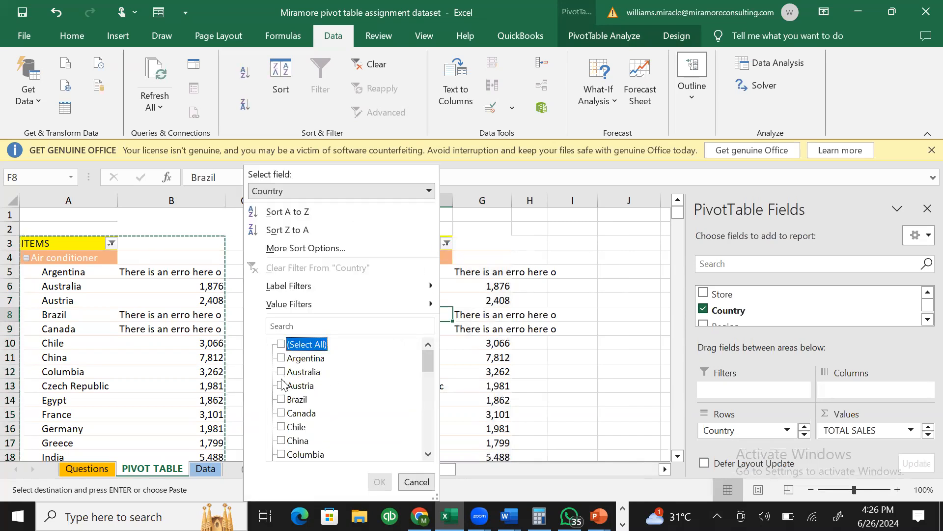
{"action": "left_click", "coordinate": [505, 257]}
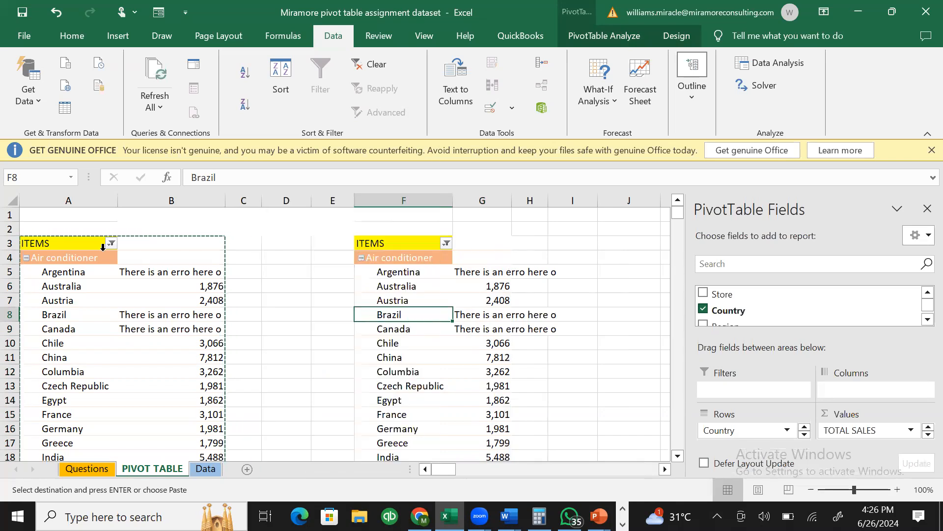
{"action": "left_click", "coordinate": [429, 260]}
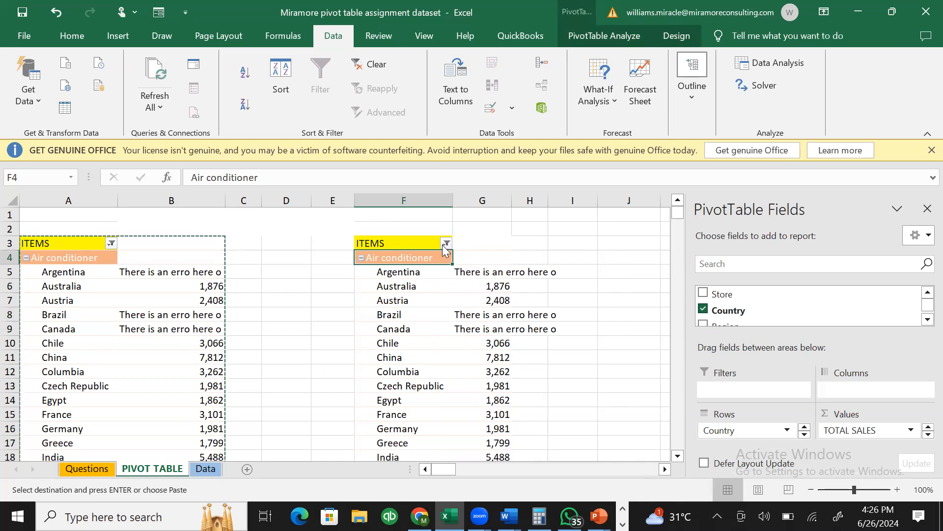
{"action": "left_click", "coordinate": [446, 243]}
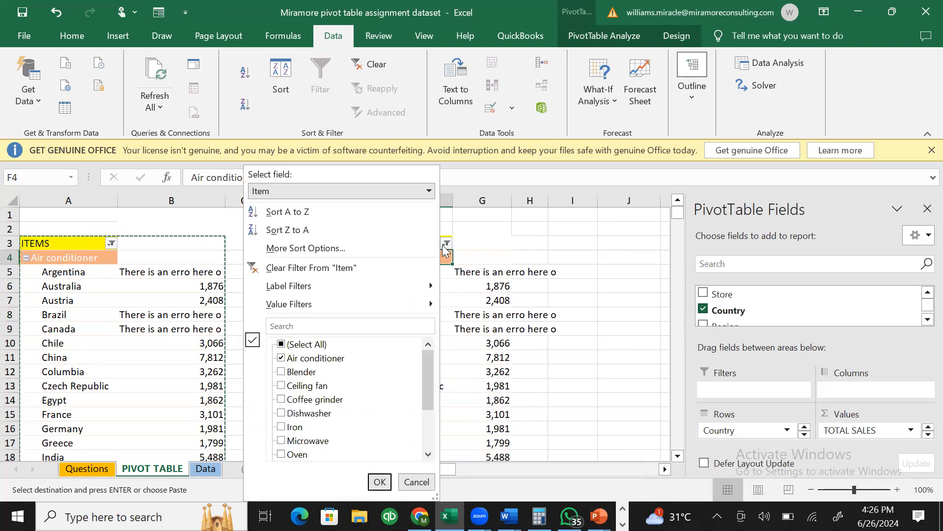
{"action": "left_click", "coordinate": [281, 362]}
{"action": "left_click", "coordinate": [281, 358]}
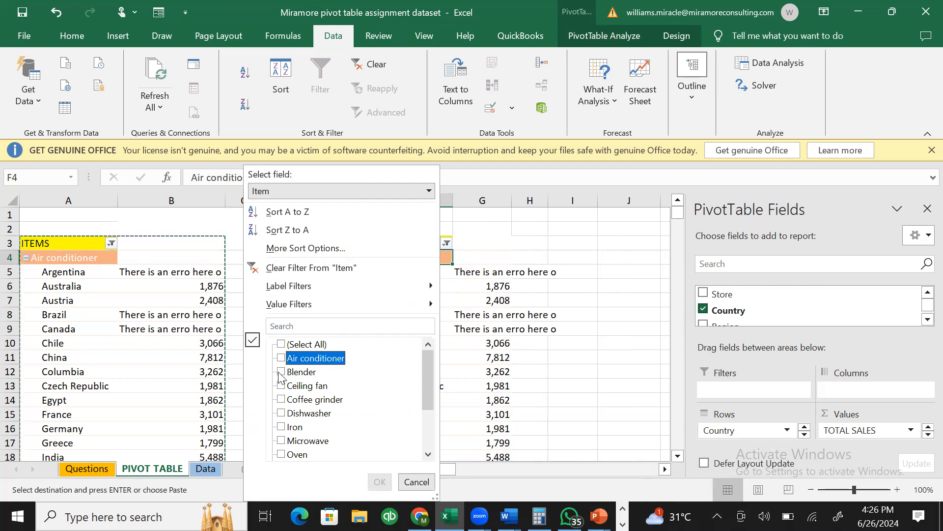
{"action": "left_click", "coordinate": [281, 372]}
{"action": "left_click", "coordinate": [376, 480]}
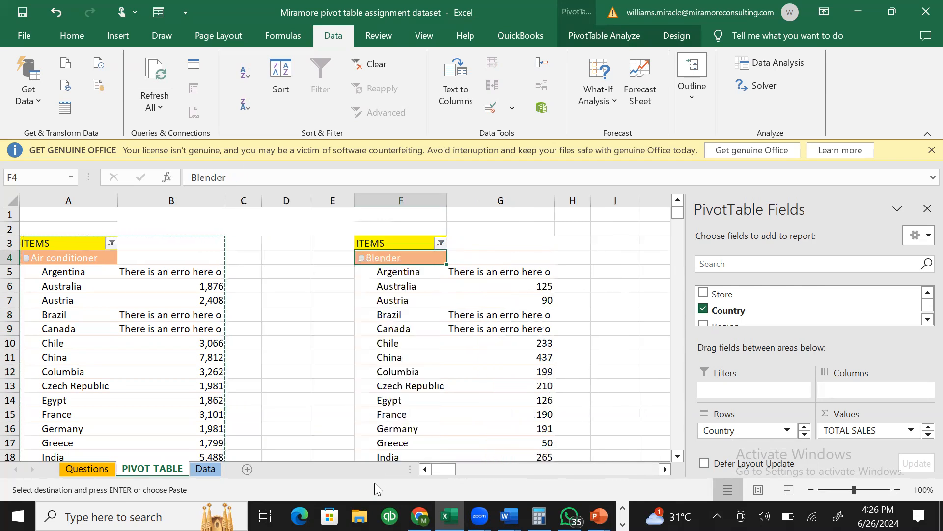
- Compare grand totals (Air conditioner 116578, Blender 7958), then undo the Blender copy
{"action": "left_click", "coordinate": [597, 343]}
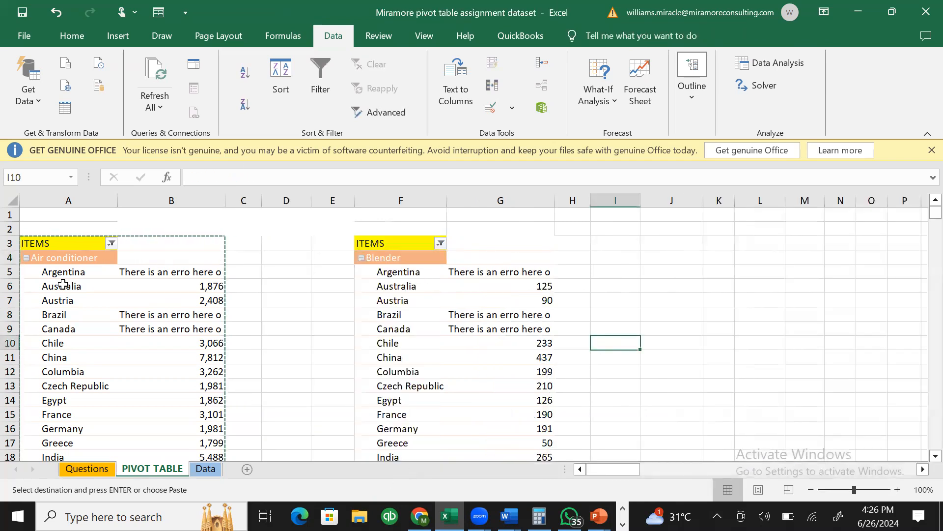
{"action": "left_click", "coordinate": [324, 281]}
{"action": "key", "text": "ctrl+Up"}
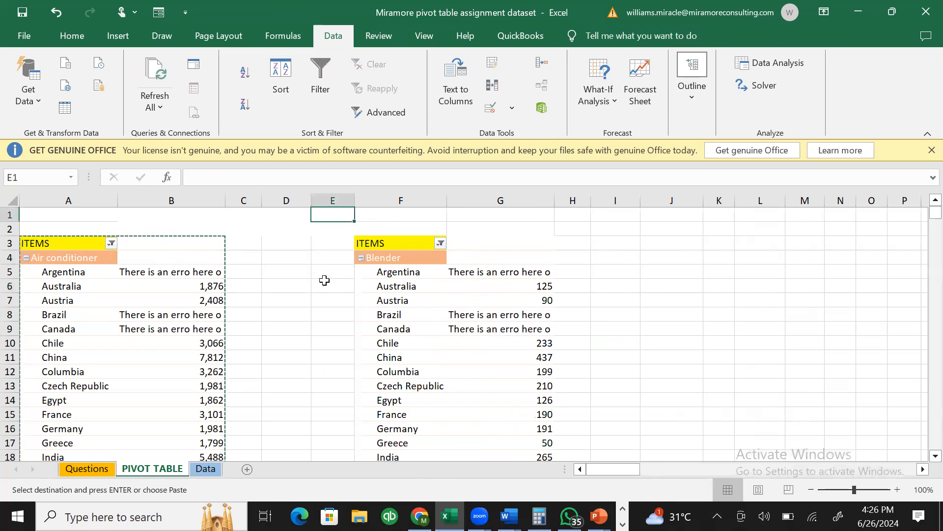
{"action": "left_click", "coordinate": [327, 270]}
{"action": "double_click", "coordinate": [326, 270]}
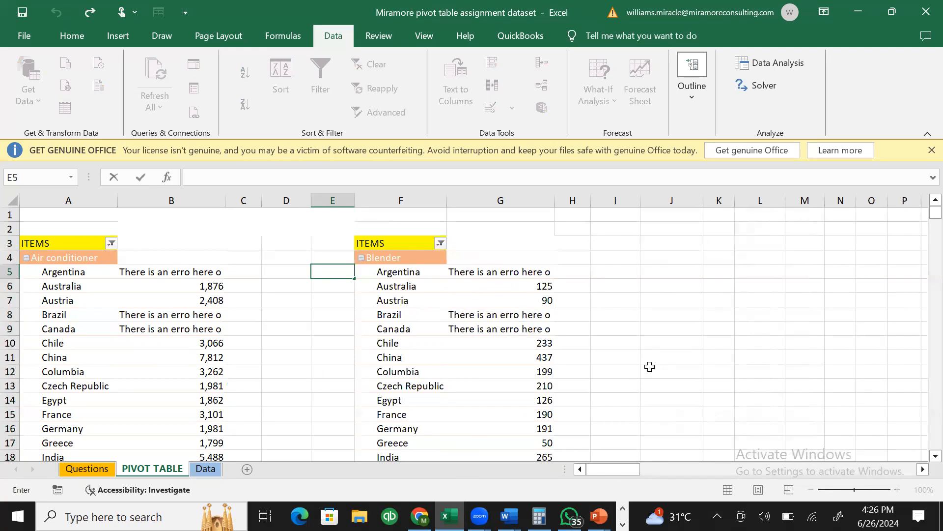
{"action": "key", "text": "Down"}
{"action": "key", "text": "Down"}
{"action": "key", "text": "Down"}
{"action": "key", "text": "Down"}
{"action": "key", "text": "Down"}
{"action": "key", "text": "Down"}
{"action": "key", "text": "Down"}
{"action": "key", "text": "Down"}
{"action": "key", "text": "Down"}
{"action": "key", "text": "Down"}
{"action": "key", "text": "Down"}
{"action": "key", "text": "Down"}
{"action": "key", "text": "Down"}
{"action": "key", "text": "Down"}
{"action": "key", "text": "Down"}
{"action": "key", "text": "Down"}
{"action": "key", "text": "Down"}
{"action": "key", "text": "Down"}
{"action": "key", "text": "Down"}
{"action": "key", "text": "Down"}
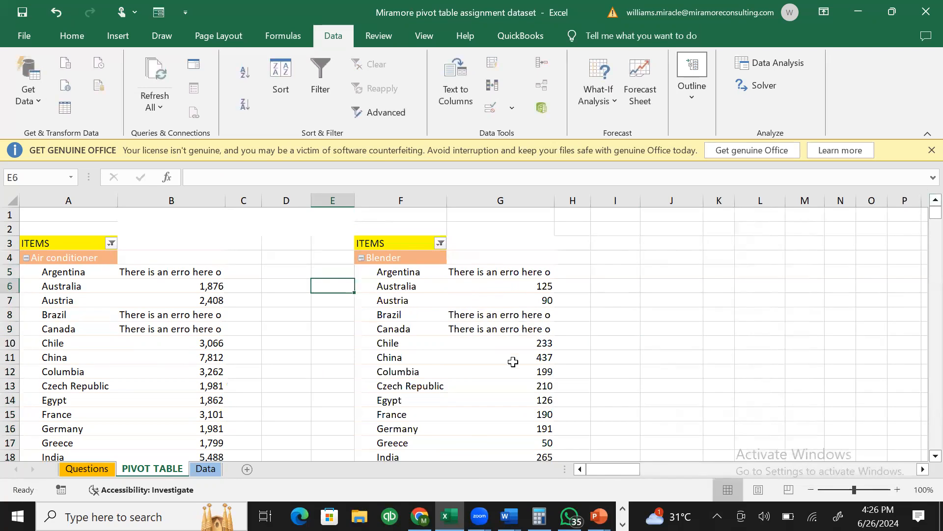
{"action": "key", "text": "Down"}
{"action": "key", "text": "Down"}
{"action": "key", "text": "Down"}
{"action": "key", "text": "Down"}
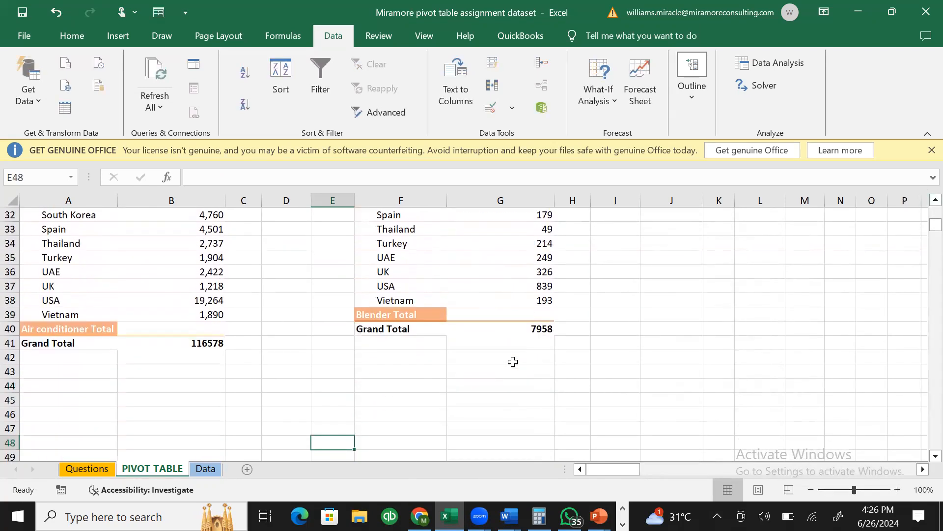
{"action": "left_click", "coordinate": [215, 342]}
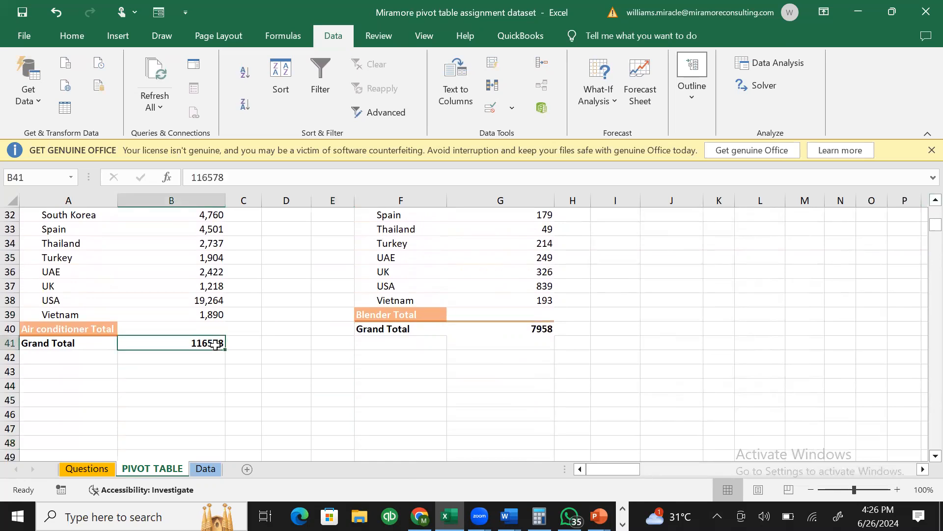
{"action": "left_click", "coordinate": [518, 328]}
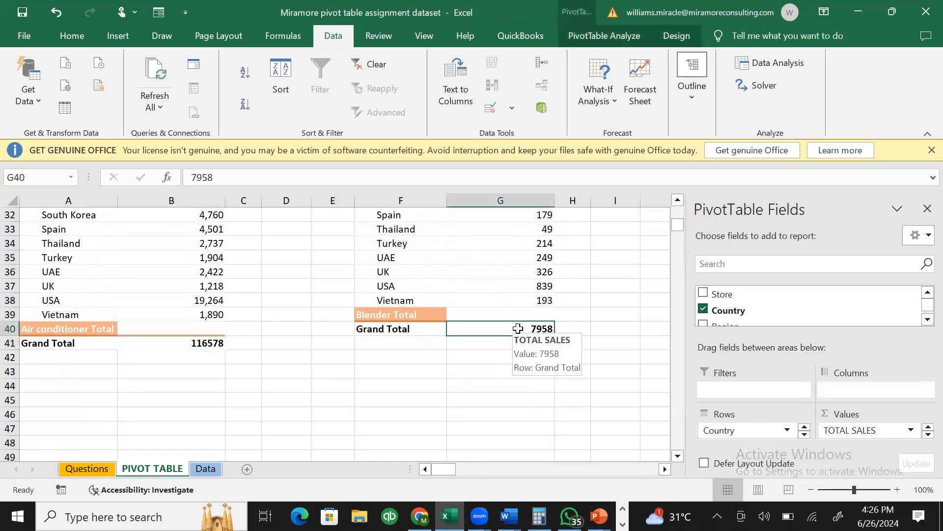
{"action": "key", "text": "Up"}
{"action": "key", "text": "Up"}
{"action": "key", "text": "Up"}
{"action": "key", "text": "Up"}
{"action": "key", "text": "Up"}
{"action": "key", "text": "Up"}
{"action": "key", "text": "Up"}
{"action": "key", "text": "Up"}
{"action": "key", "text": "Up"}
{"action": "key", "text": "Up"}
{"action": "key", "text": "Up"}
{"action": "key", "text": "Up"}
{"action": "key", "text": "Up"}
{"action": "key", "text": "Up"}
{"action": "key", "text": "Up"}
{"action": "key", "text": "Up"}
{"action": "key", "text": "Up"}
{"action": "key", "text": "Up"}
{"action": "key", "text": "Up"}
{"action": "key", "text": "Up"}
{"action": "key", "text": "Up"}
{"action": "key", "text": "Up"}
{"action": "key", "text": "Up"}
{"action": "key", "text": "Up"}
{"action": "key", "text": "Up"}
{"action": "key", "text": "Up"}
{"action": "key", "text": "Up"}
{"action": "key", "text": "Up"}
{"action": "key", "text": "Up"}
{"action": "key", "text": "Up"}
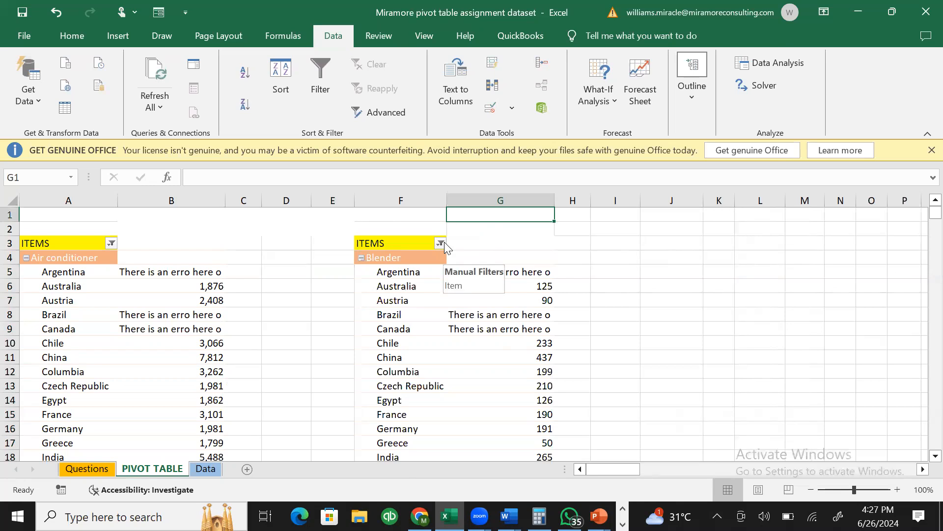
{"action": "key", "text": "ctrl+z"}
{"action": "key", "text": "ctrl+z"}
{"action": "key", "text": "ctrl+z"}
{"action": "key", "text": "ctrl+z"}
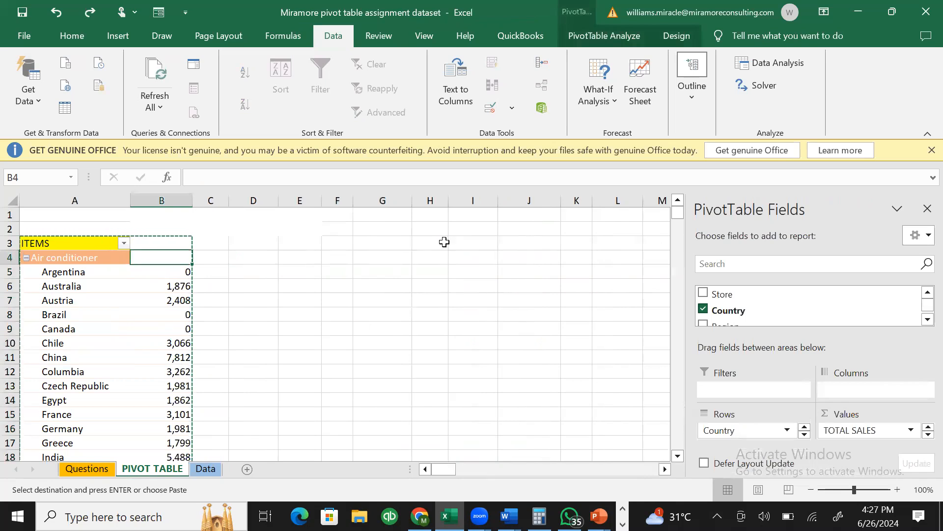
- Move between the Data and pivot sheets while reverting recent Actual Price column changes
{"action": "key", "text": "ctrl+Page_Down"}
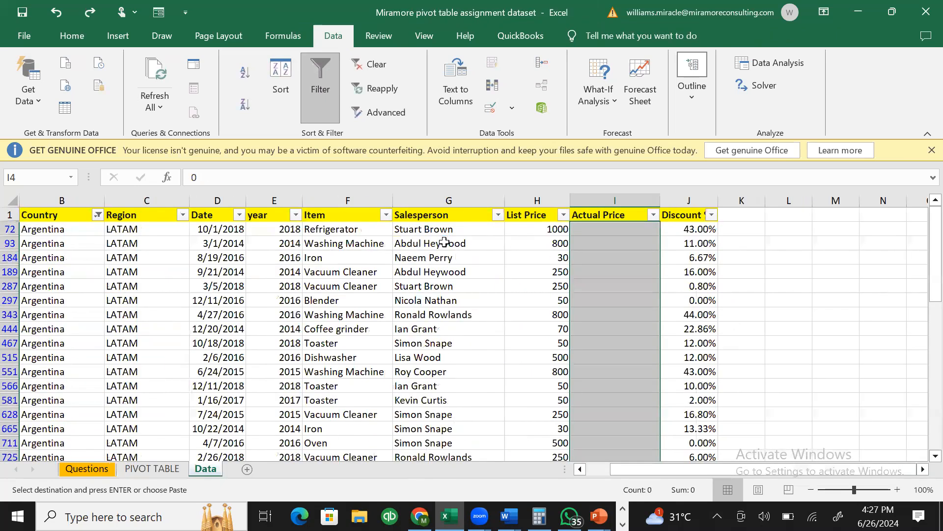
{"action": "key", "text": "ctrl+v"}
{"action": "key", "text": "Down"}
{"action": "key", "text": "alt+a"}
{"action": "key", "text": "c"}
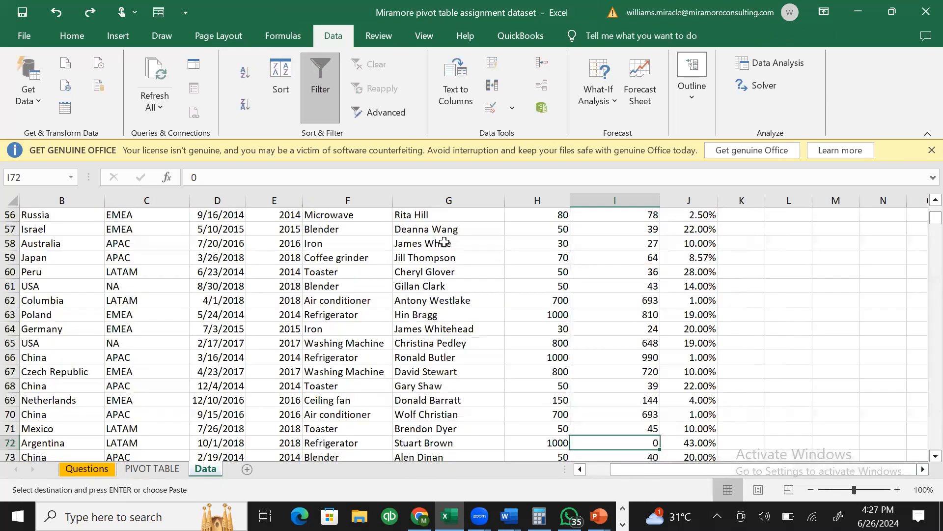
{"action": "key", "text": "ctrl+Page_Up"}
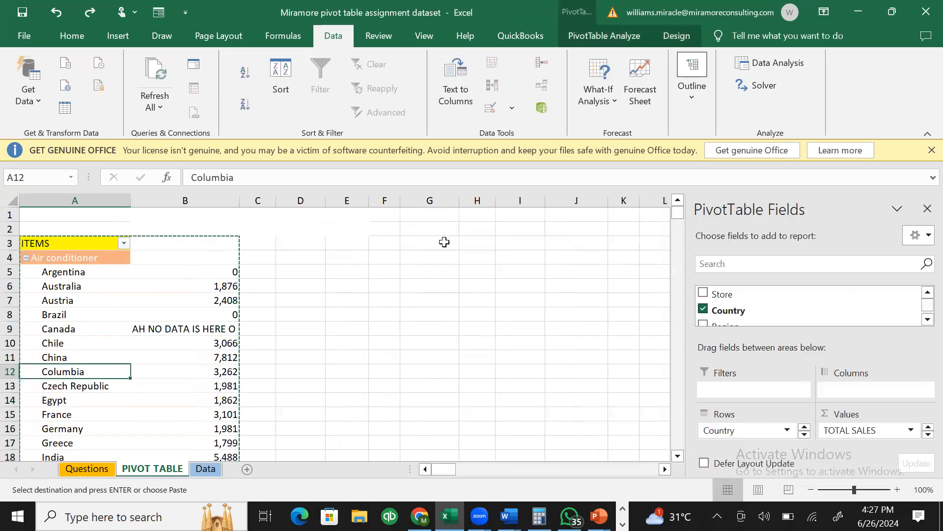
{"action": "key", "text": "alt+F5"}
{"action": "key", "text": "ctrl+Page_Down"}
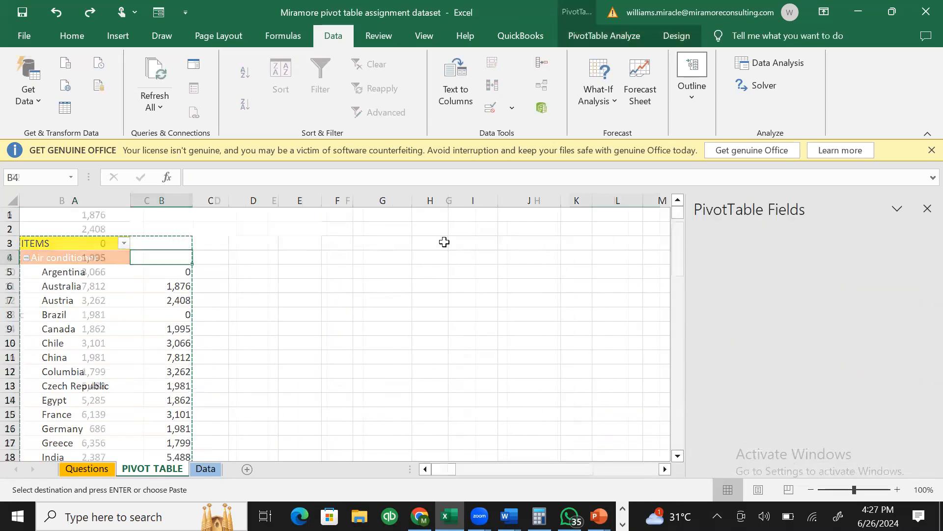
- Undo the Canada and Argentina filters and price edits, restoring the Actual Price values
{"action": "key", "text": "ctrl+z"}
{"action": "key", "text": "ctrl+z"}
{"action": "key", "text": "ctrl+z"}
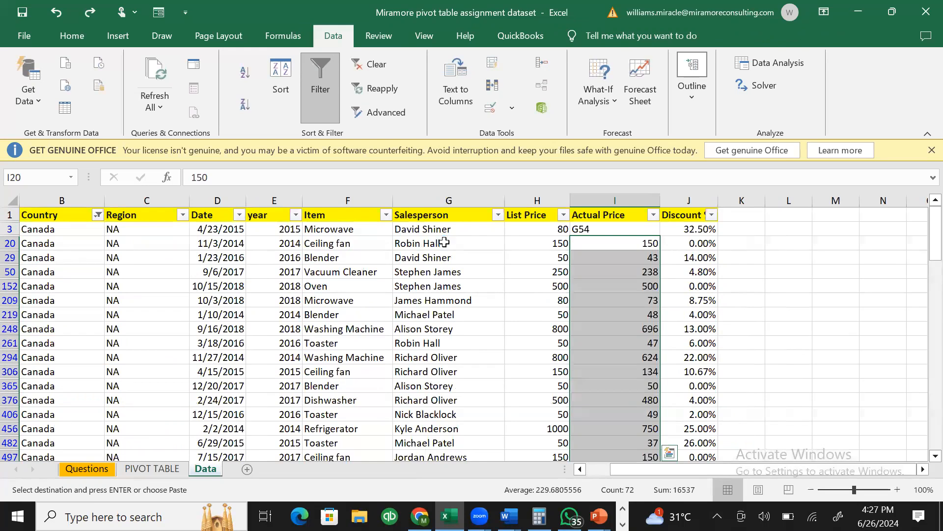
{"action": "key", "text": "ctrl+z"}
{"action": "key", "text": "ctrl+z"}
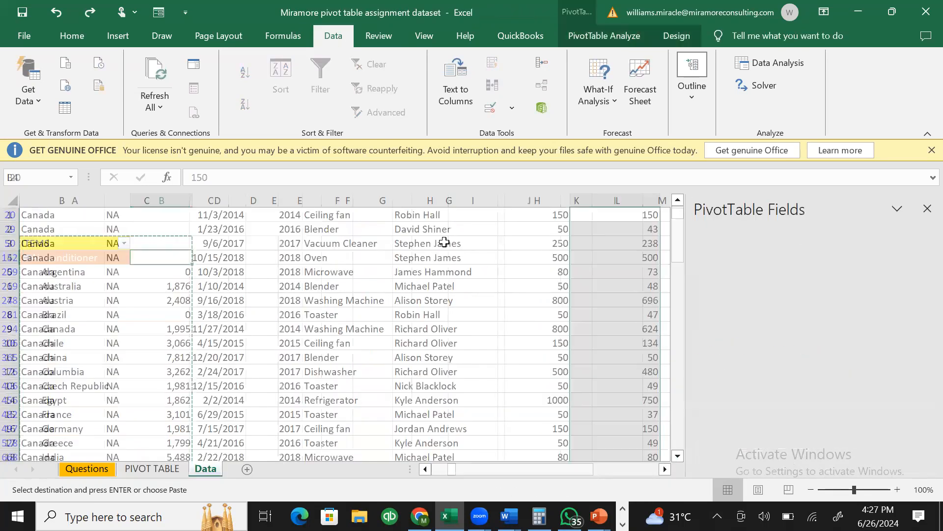
{"action": "key", "text": "ctrl+z"}
{"action": "key", "text": "ctrl+z"}
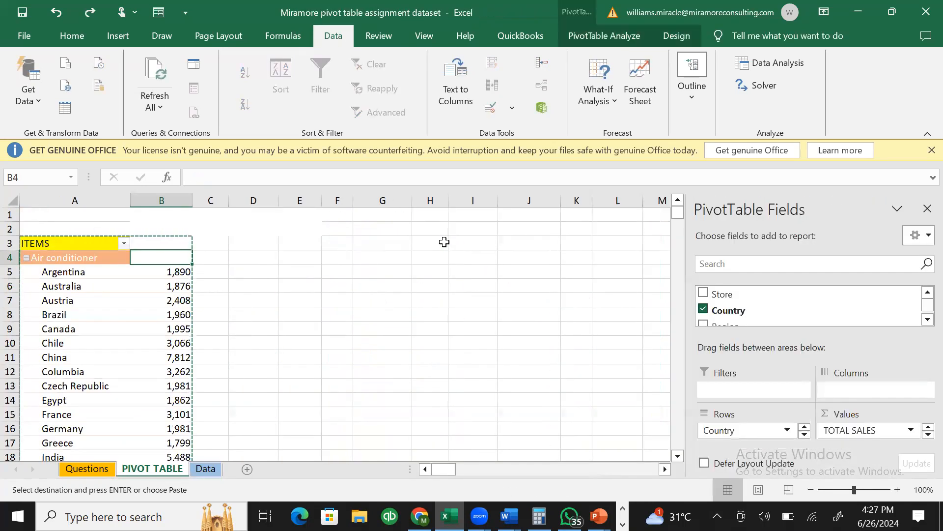
{"action": "key", "text": "ctrl+z"}
{"action": "key", "text": "ctrl+z"}
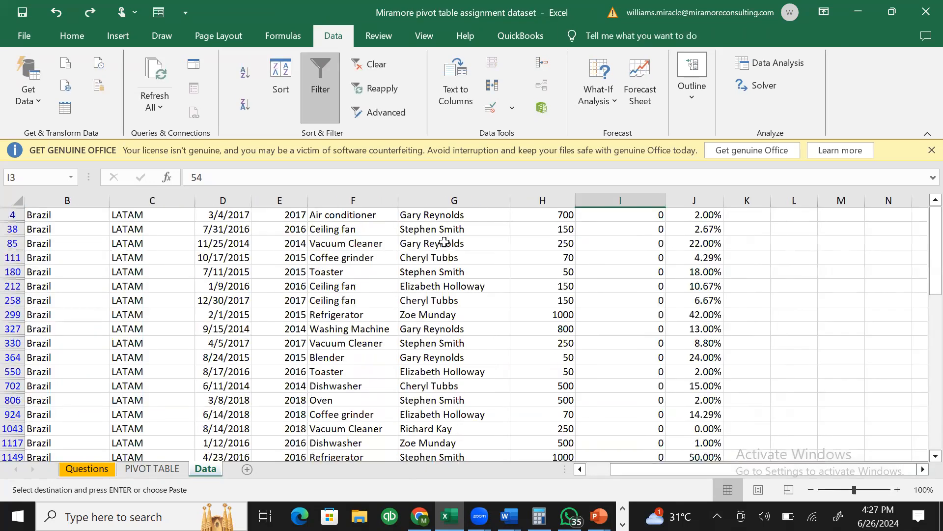
{"action": "key", "text": "ctrl+z"}
{"action": "key", "text": "ctrl+z"}
{"action": "key", "text": "ctrl+z"}
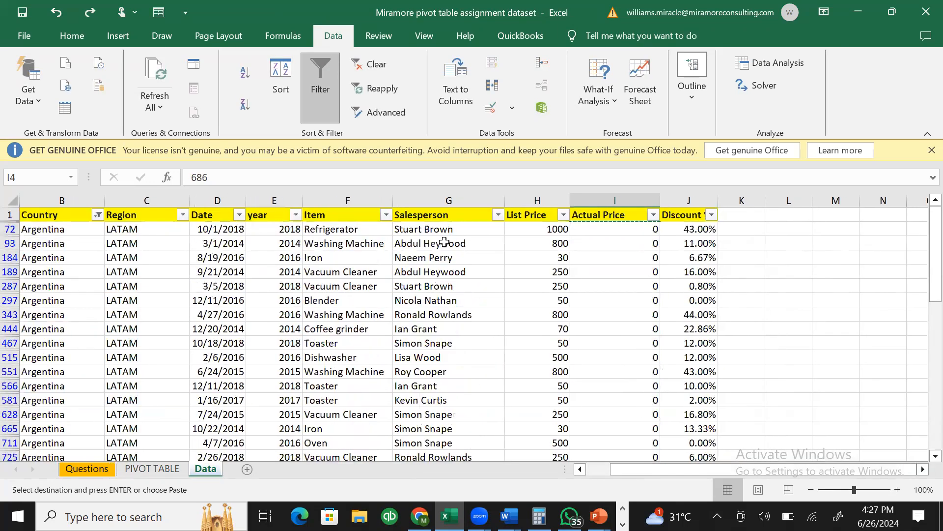
{"action": "key", "text": "ctrl+z"}
{"action": "key", "text": "ctrl+z"}
{"action": "key", "text": "ctrl+z"}
{"action": "key", "text": "ctrl+z"}
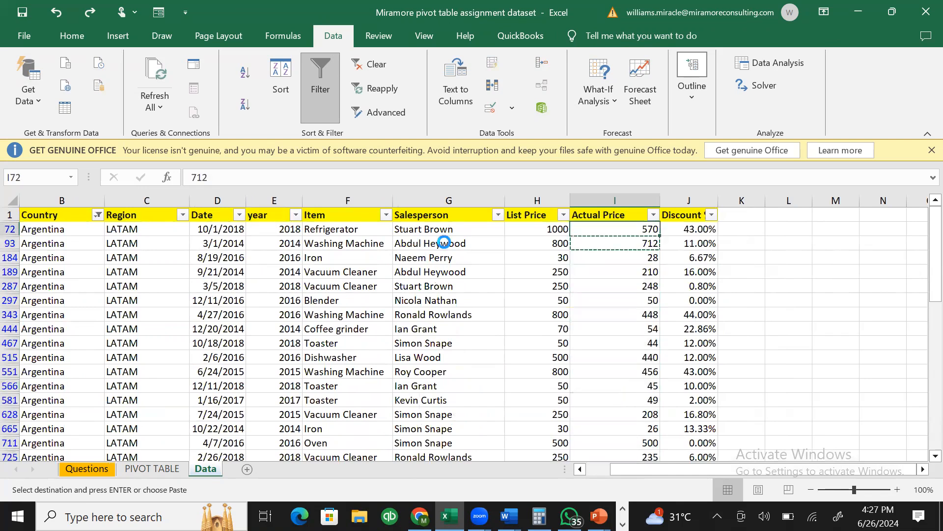
- Undo the decimal number format so pivot totals show as plain numbers
{"action": "key", "text": "ctrl+z"}
{"action": "key", "text": "ctrl+z"}
{"action": "key", "text": "ctrl+z"}
{"action": "key", "text": "ctrl+z"}
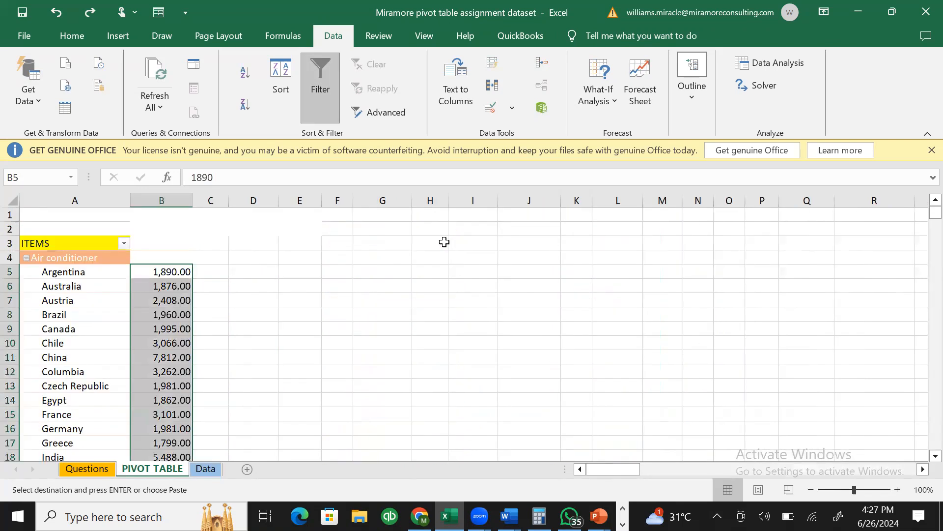
{"action": "key", "text": "ctrl+z"}
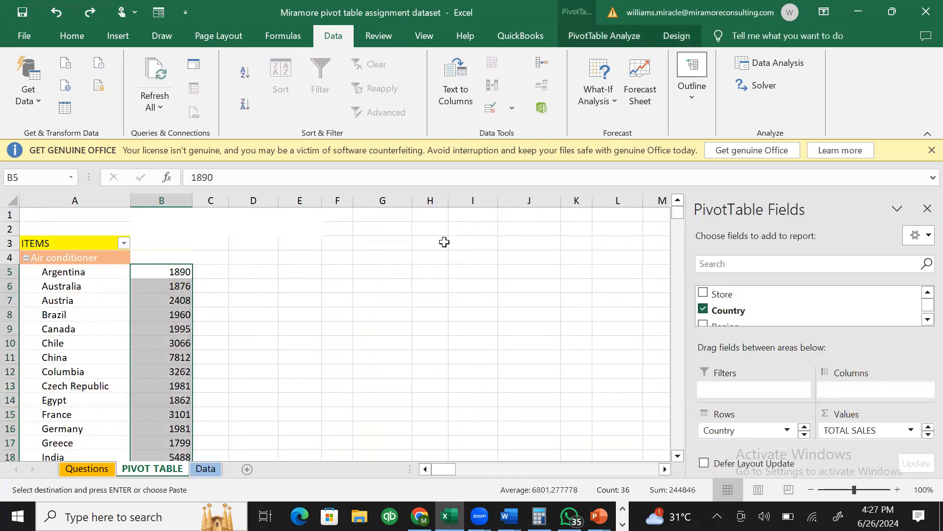
{"action": "key", "text": "Up"}
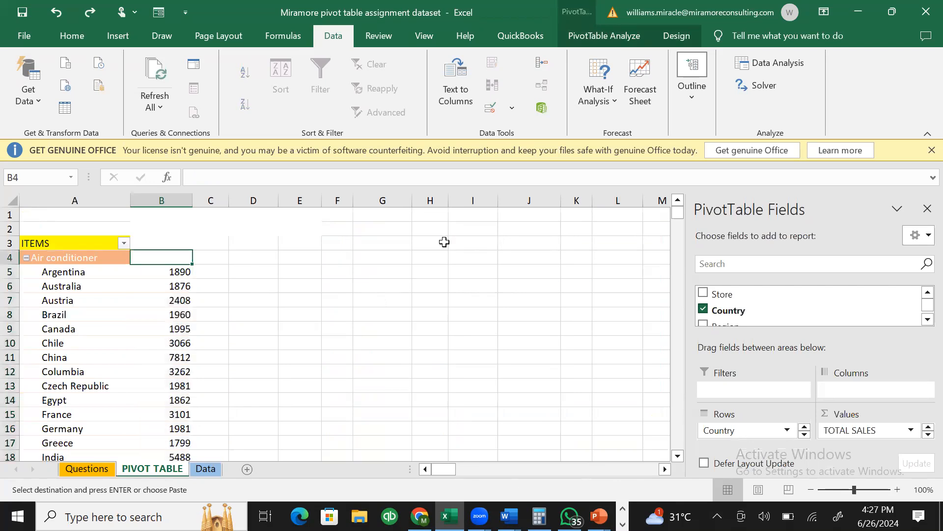
{"action": "key", "text": "ctrl+z"}
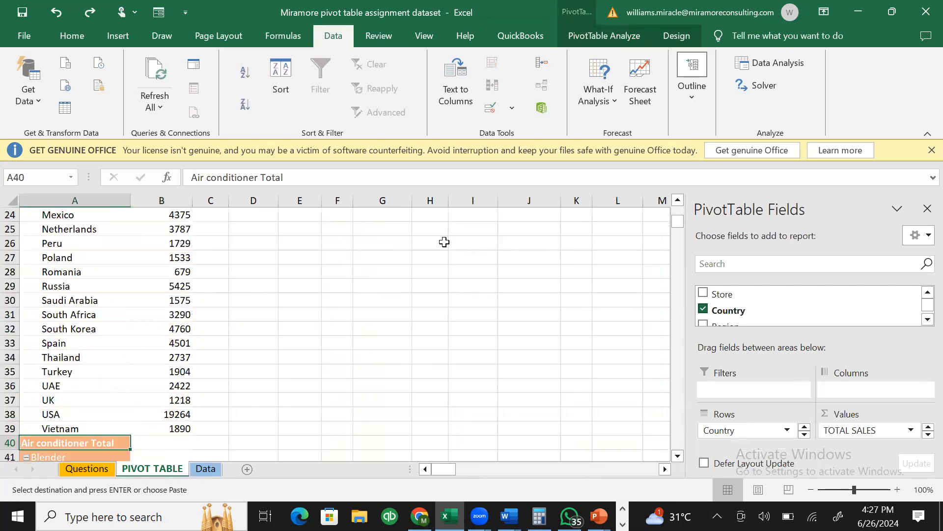
{"action": "left_click", "coordinate": [445, 242]}
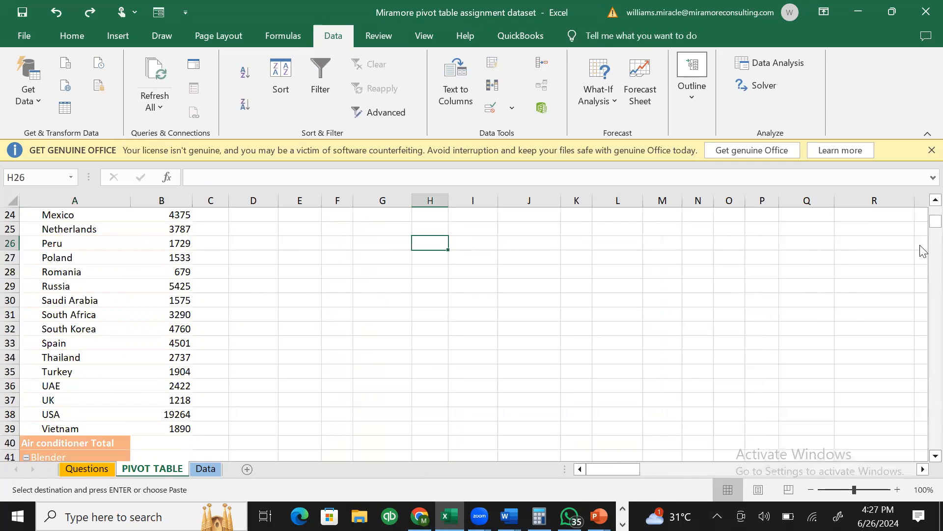
{"action": "left_click_drag", "start_coordinate": [935, 222], "coordinate": [935, 201]}
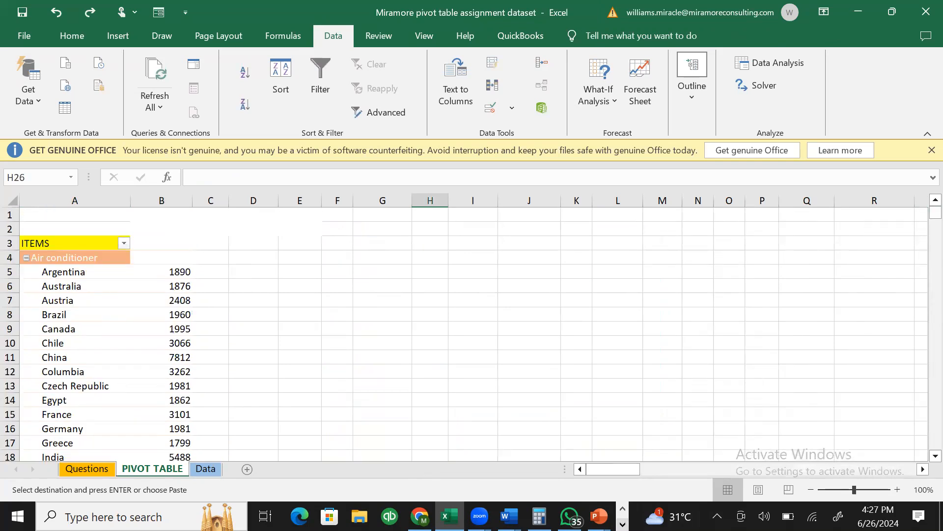
- Add line '7. FITERING DATA ON YOUR PIVOT TABLE' to the Notepad lessons list
{"action": "left_click", "coordinate": [622, 524]}
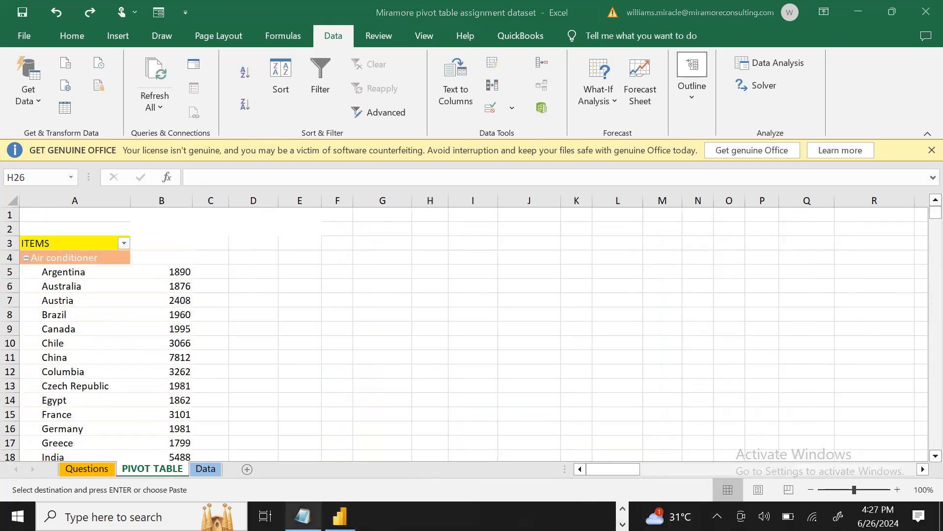
{"action": "left_click", "coordinate": [302, 516]}
{"action": "key", "text": "Return"}
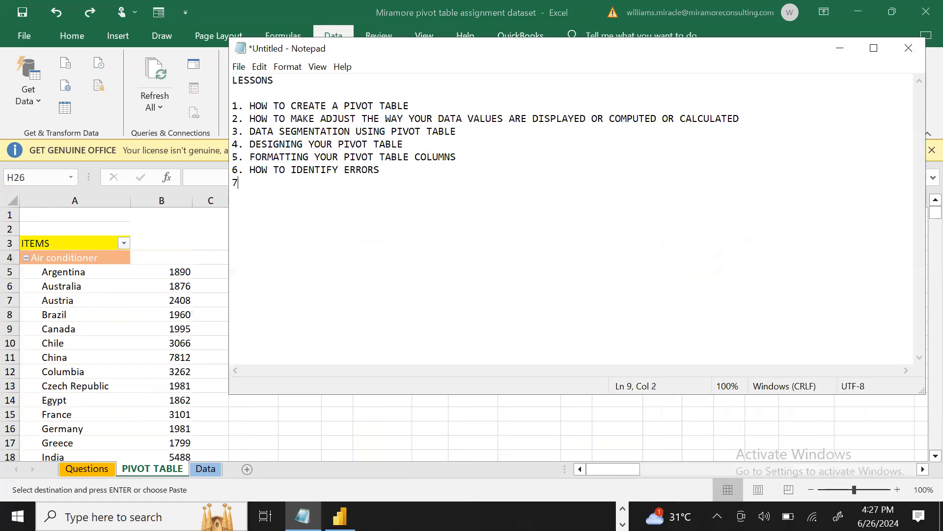
{"action": "type", "text": "7. FITERING DATA ON YOUR PO"}
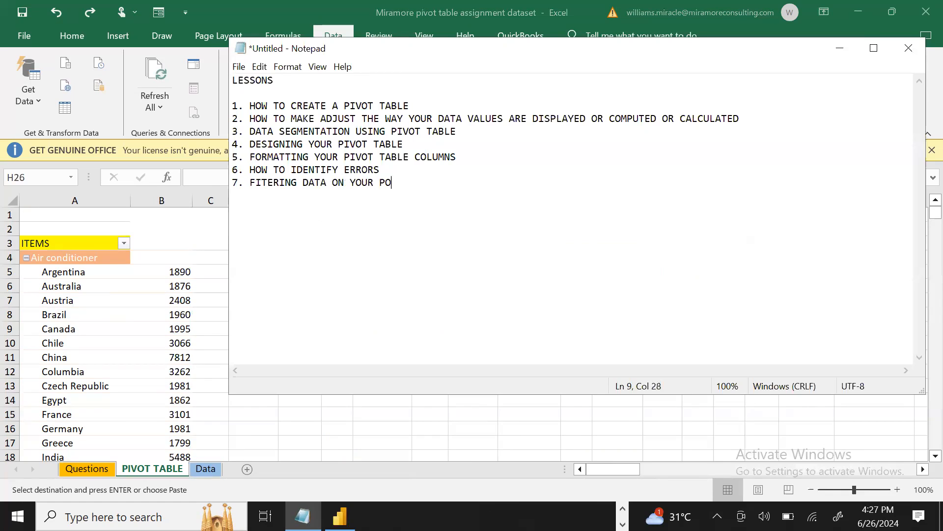
{"action": "key", "text": "BackSpace"}
{"action": "type", "text": "IVOT TABLE"}
{"action": "key", "text": "Return"}
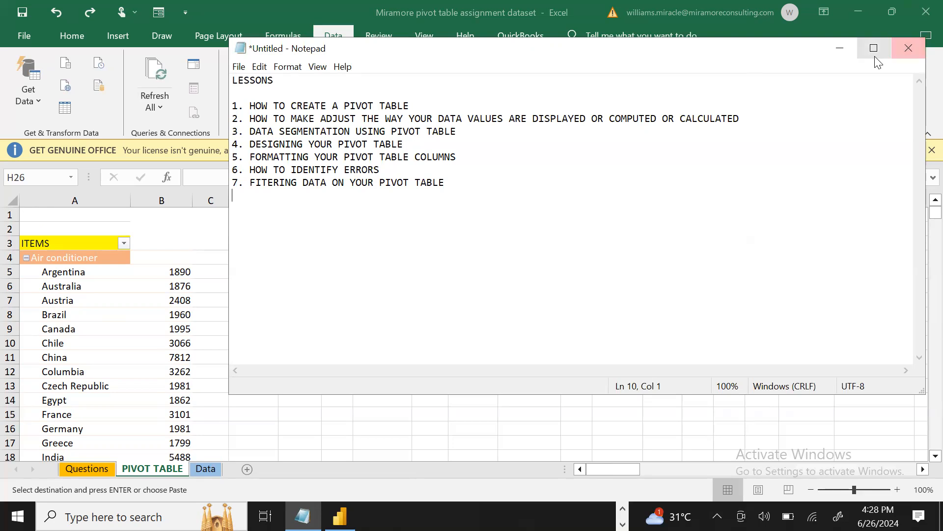
{"action": "left_click", "coordinate": [840, 48]}
{"action": "left_click", "coordinate": [317, 285]}
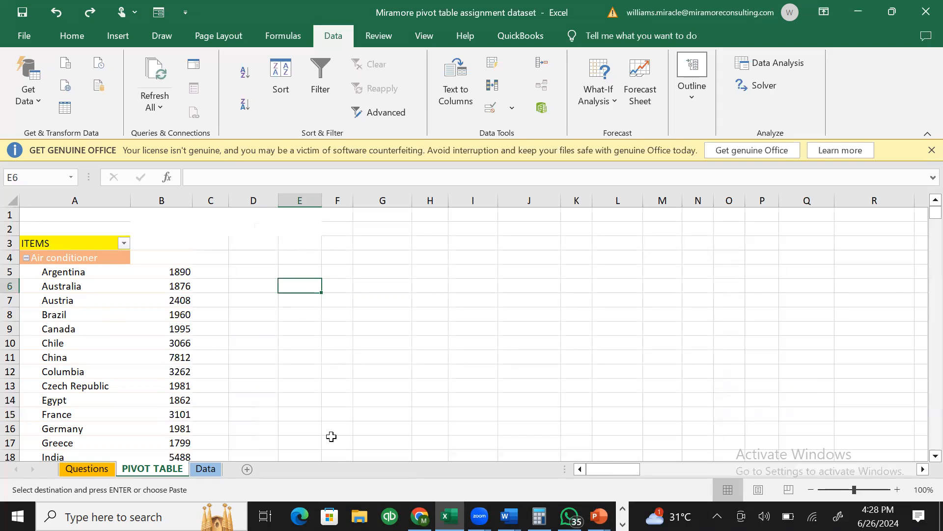
- Read questions 9 and 10 about the pie chart on the Questions sheet, then go to PIVOT TABLE
{"action": "left_click", "coordinate": [100, 469]}
{"action": "left_click_drag", "start_coordinate": [922, 267], "coordinate": [924, 416]}
{"action": "left_click", "coordinate": [40, 254]}
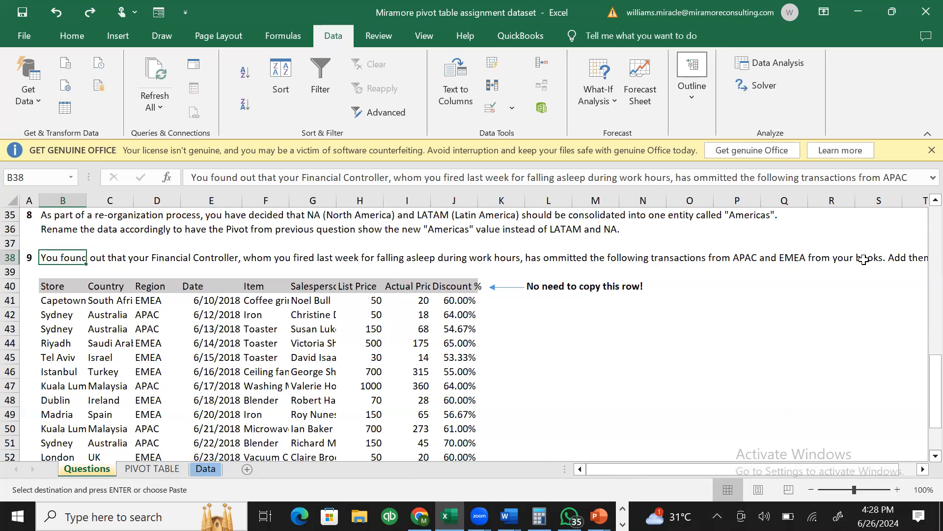
{"action": "key", "text": "Right"}
{"action": "key", "text": "Right"}
{"action": "key", "text": "Right"}
{"action": "key", "text": "Right"}
{"action": "key", "text": "Right"}
{"action": "key", "text": "Right"}
{"action": "key", "text": "Right"}
{"action": "key", "text": "Right"}
{"action": "key", "text": "Right"}
{"action": "key", "text": "Right"}
{"action": "key", "text": "Right"}
{"action": "key", "text": "Right"}
{"action": "key", "text": "Right"}
{"action": "key", "text": "Right"}
{"action": "key", "text": "Right"}
{"action": "key", "text": "Right"}
{"action": "key", "text": "Right"}
{"action": "key", "text": "Right"}
{"action": "key", "text": "Right"}
{"action": "key", "text": "Right"}
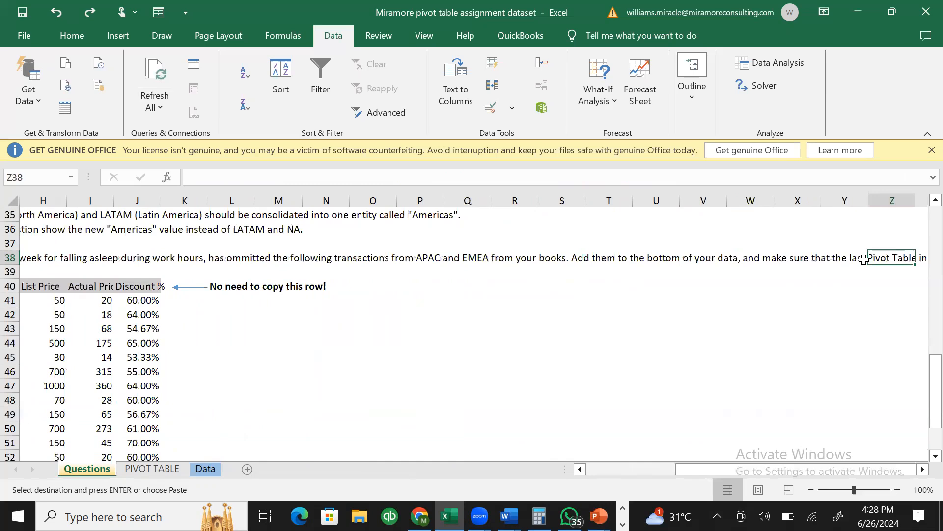
{"action": "key", "text": "Left"}
{"action": "key", "text": "Left"}
{"action": "key", "text": "Left"}
{"action": "key", "text": "Left"}
{"action": "key", "text": "Left"}
{"action": "key", "text": "Left"}
{"action": "key", "text": "Right"}
{"action": "key", "text": "Right"}
{"action": "key", "text": "Right"}
{"action": "key", "text": "Right"}
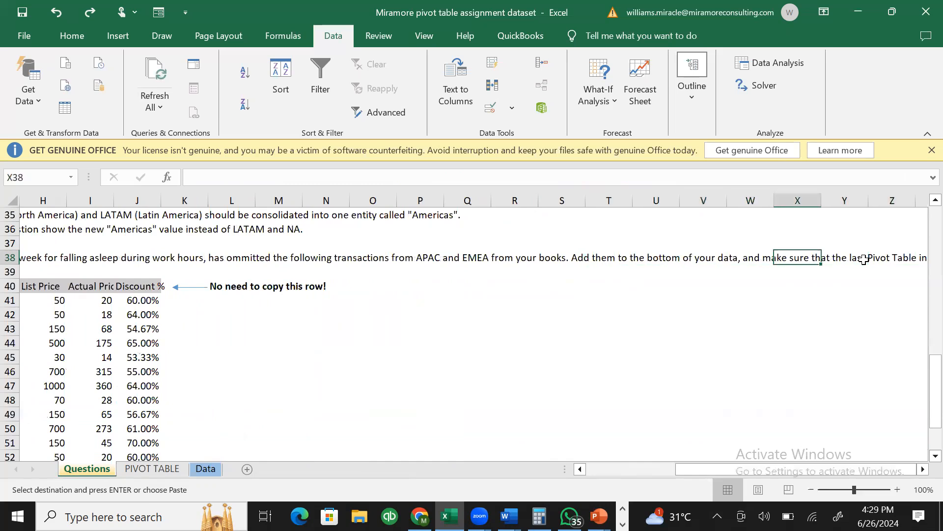
{"action": "key", "text": "Right"}
{"action": "key", "text": "Right"}
{"action": "key", "text": "Right"}
{"action": "key", "text": "Right"}
{"action": "key", "text": "Right"}
{"action": "key", "text": "Right"}
{"action": "key", "text": "Left"}
{"action": "key", "text": "Left"}
{"action": "key", "text": "Left"}
{"action": "key", "text": "Left"}
{"action": "key", "text": "Left"}
{"action": "key", "text": "Left"}
{"action": "key", "text": "Left"}
{"action": "key", "text": "Left"}
{"action": "key", "text": "Left"}
{"action": "key", "text": "Left"}
{"action": "key", "text": "Left"}
{"action": "key", "text": "Left"}
{"action": "key", "text": "Left"}
{"action": "key", "text": "Left"}
{"action": "key", "text": "Left"}
{"action": "key", "text": "Left"}
{"action": "key", "text": "Left"}
{"action": "key", "text": "Left"}
{"action": "key", "text": "Left"}
{"action": "key", "text": "Left"}
{"action": "key", "text": "Left"}
{"action": "key", "text": "Down"}
{"action": "key", "text": "Down"}
{"action": "key", "text": "Down"}
{"action": "key", "text": "Down"}
{"action": "key", "text": "Down"}
{"action": "key", "text": "Down"}
{"action": "key", "text": "Down"}
{"action": "key", "text": "Down"}
{"action": "key", "text": "Down"}
{"action": "key", "text": "Down"}
{"action": "key", "text": "Down"}
{"action": "key", "text": "Down"}
{"action": "key", "text": "Down"}
{"action": "key", "text": "Down"}
{"action": "key", "text": "Down"}
{"action": "key", "text": "Down"}
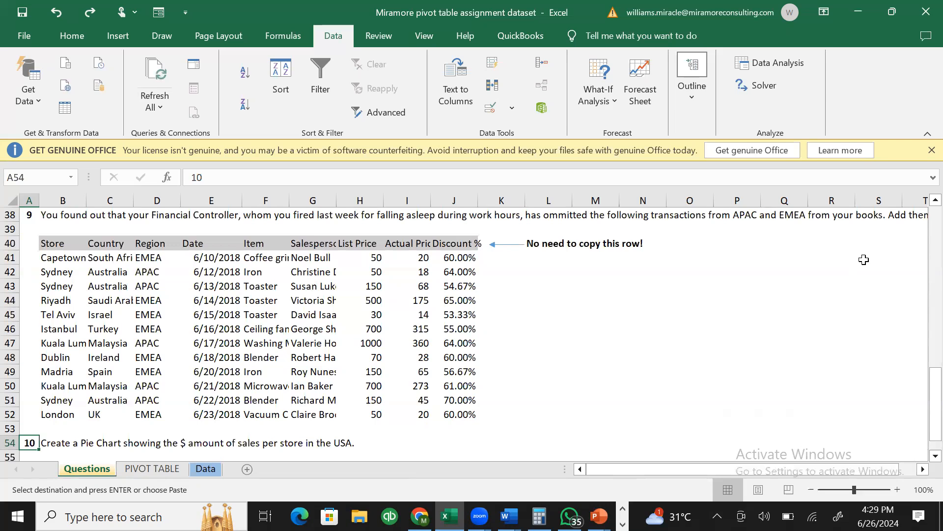
{"action": "left_click", "coordinate": [380, 298]}
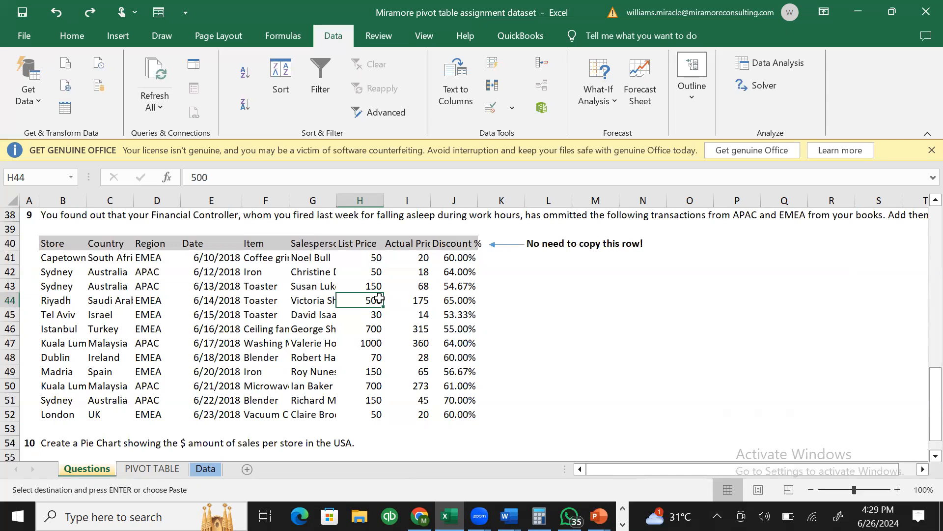
{"action": "left_click", "coordinate": [157, 470]}
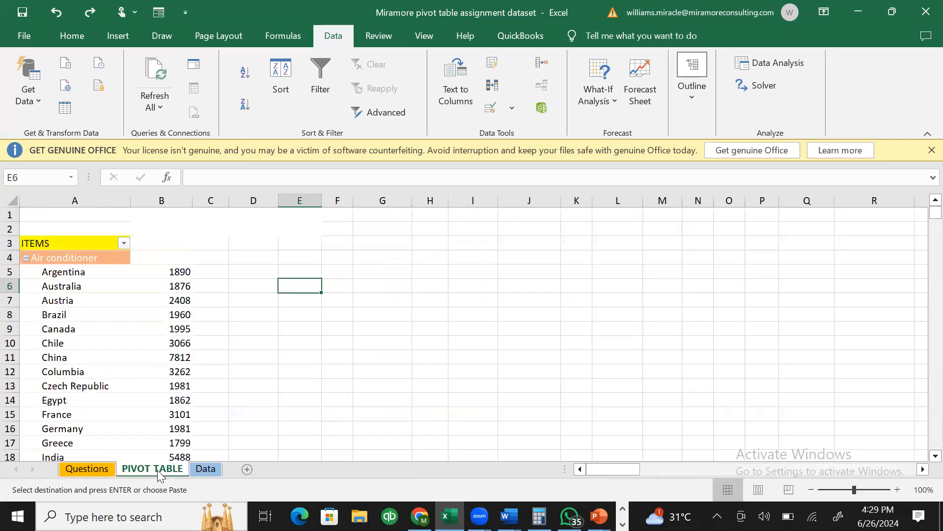
- Go to the Data sheet, scroll up to the header, and select Australia's row 6
{"action": "left_click", "coordinate": [84, 281]}
{"action": "left_click", "coordinate": [106, 347]}
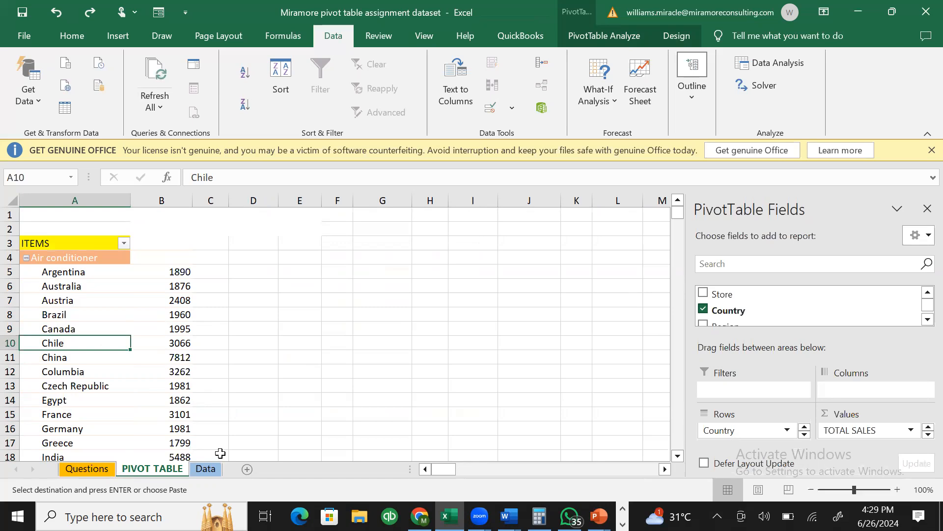
{"action": "left_click", "coordinate": [206, 469]}
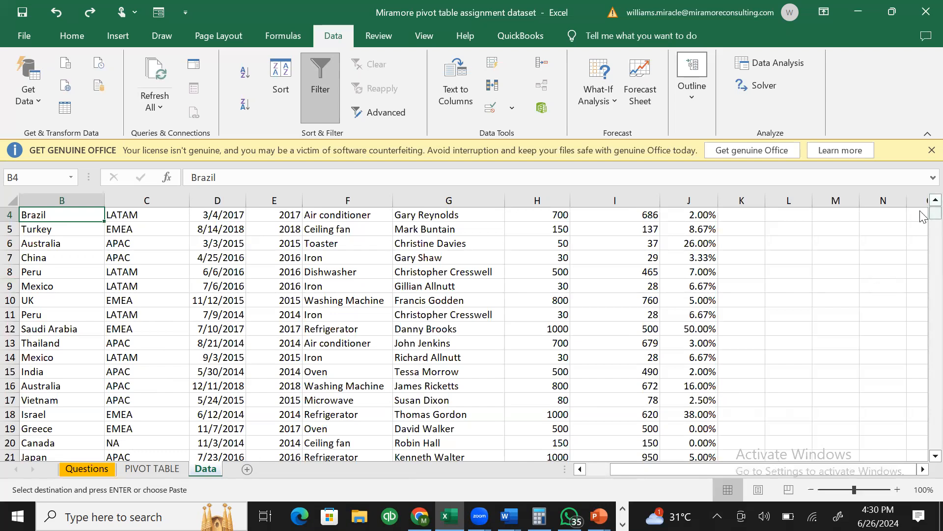
{"action": "scroll", "coordinate": [924, 211], "scroll_direction": "up", "scroll_amount": 1}
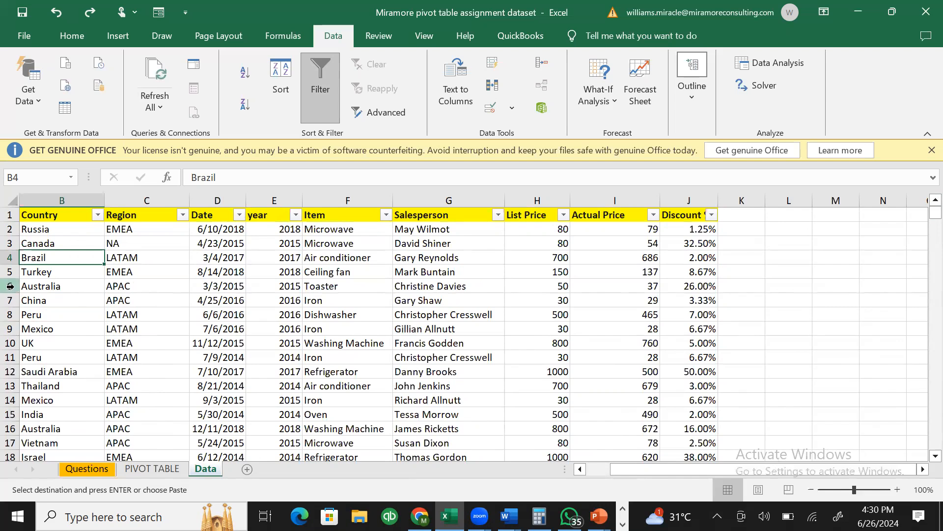
{"action": "left_click", "coordinate": [10, 286]}
{"action": "right_click", "coordinate": [9, 289]}
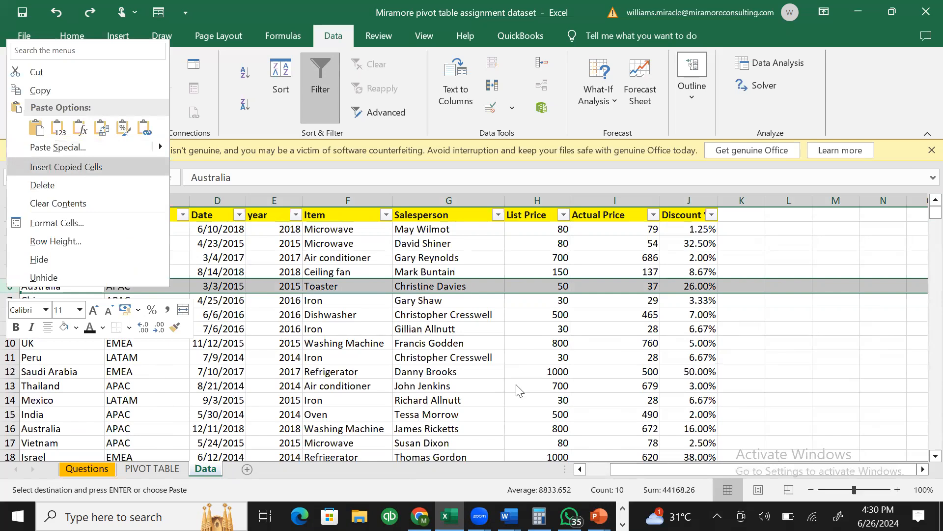
- Insert a blank row 5 above the Turkey record on the Data sheet
{"action": "left_click", "coordinate": [752, 332]}
{"action": "double_click", "coordinate": [753, 331]}
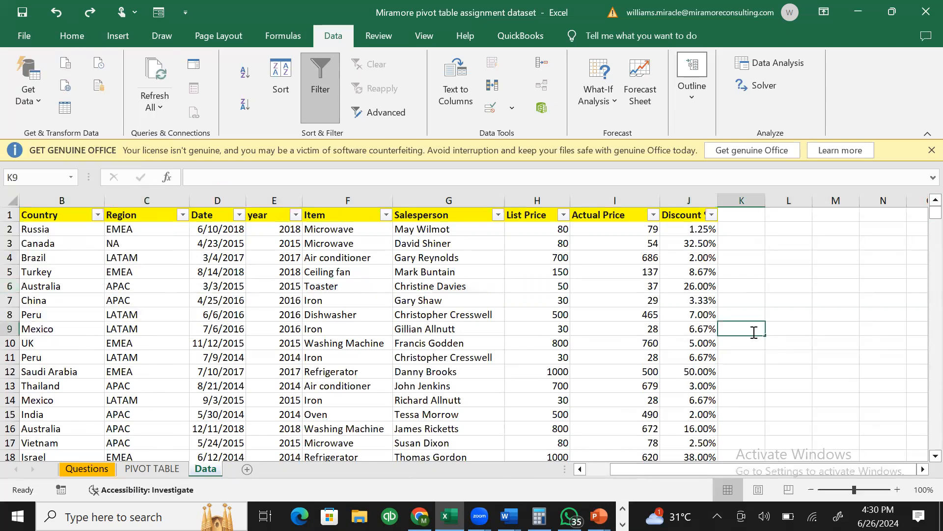
{"action": "left_click", "coordinate": [10, 272]}
{"action": "right_click", "coordinate": [10, 273]}
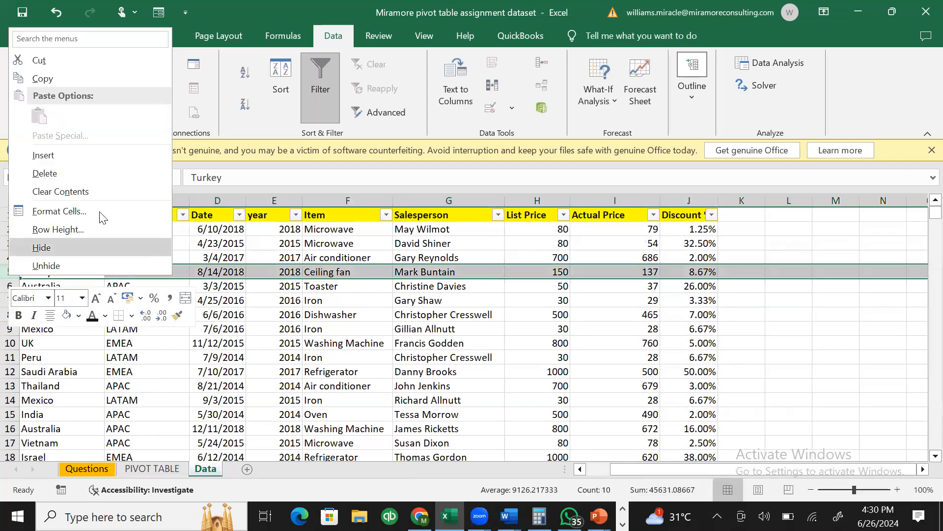
{"action": "left_click", "coordinate": [53, 155]}
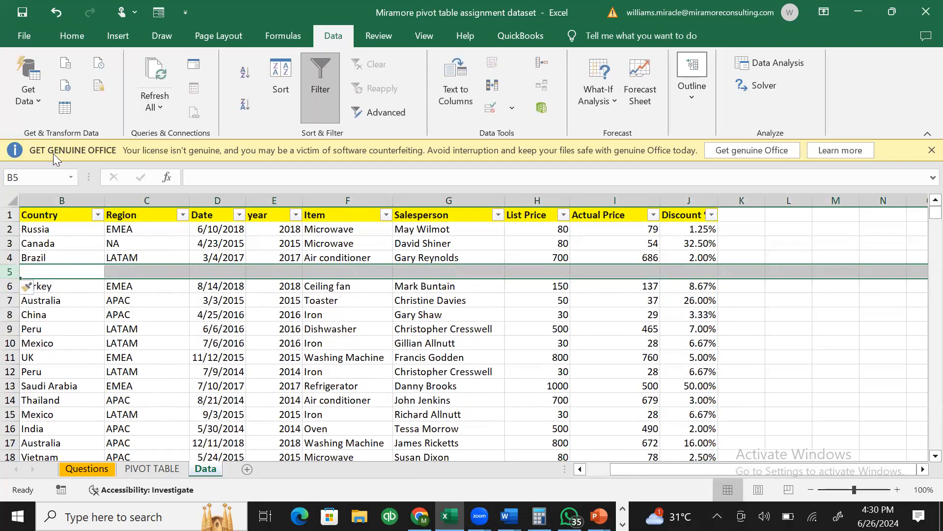
- Enter Nigeria as the country and Africa as the region in the new row
{"action": "left_click", "coordinate": [68, 274]}
{"action": "type", "text": "n"}
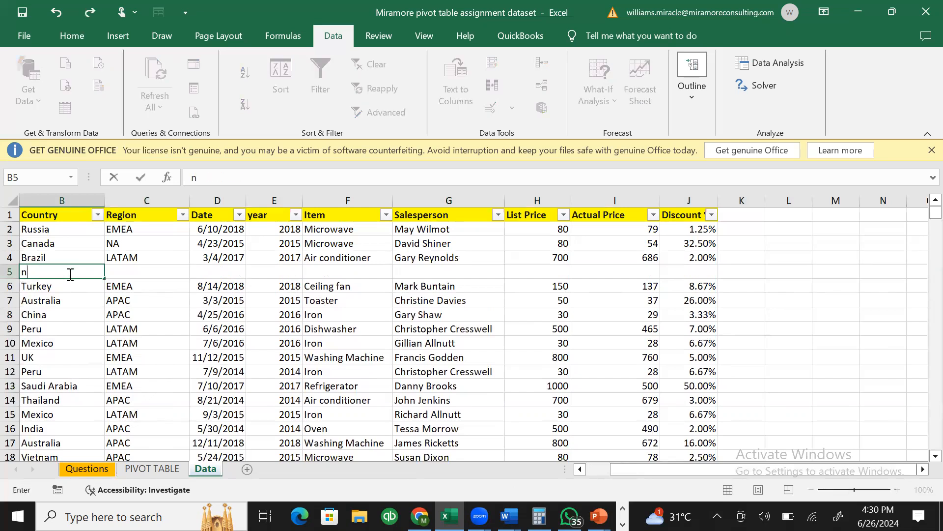
{"action": "type", "text": "igeria"}
{"action": "key", "text": "Tab"}
{"action": "type", "text": "Africa"}
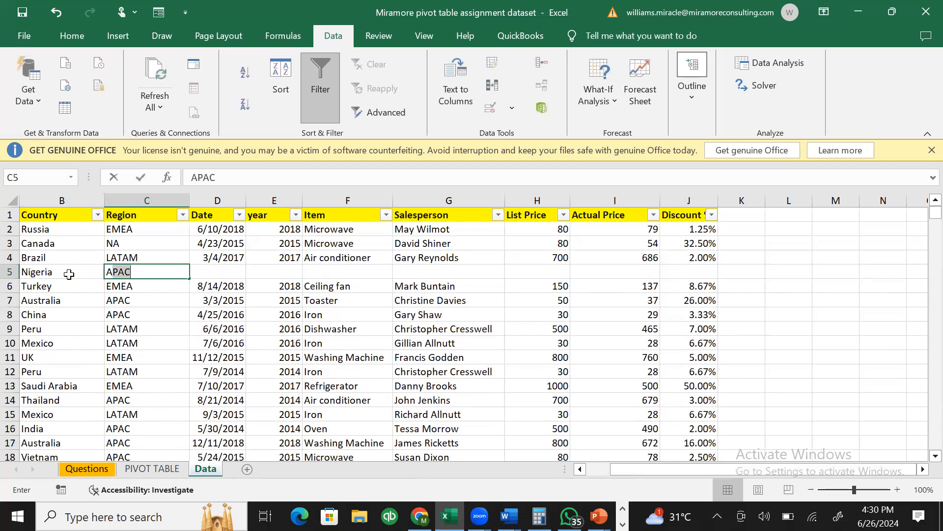
{"action": "key", "text": "Tab"}
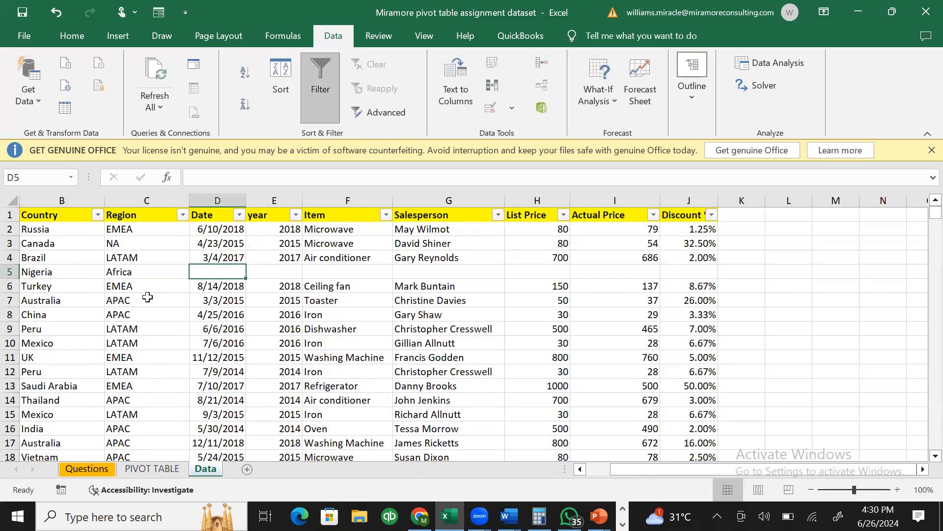
- Fill the date 3/5/2017 and the year formula down into row 5
{"action": "left_click", "coordinate": [232, 258]}
{"action": "left_click_drag", "start_coordinate": [248, 261], "coordinate": [248, 277]}
{"action": "left_click", "coordinate": [272, 270]}
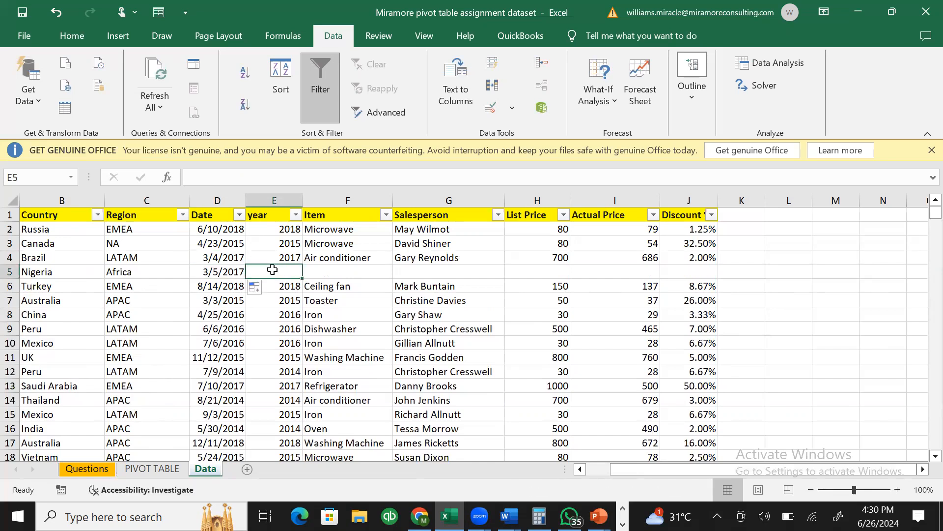
{"action": "left_click", "coordinate": [283, 256]}
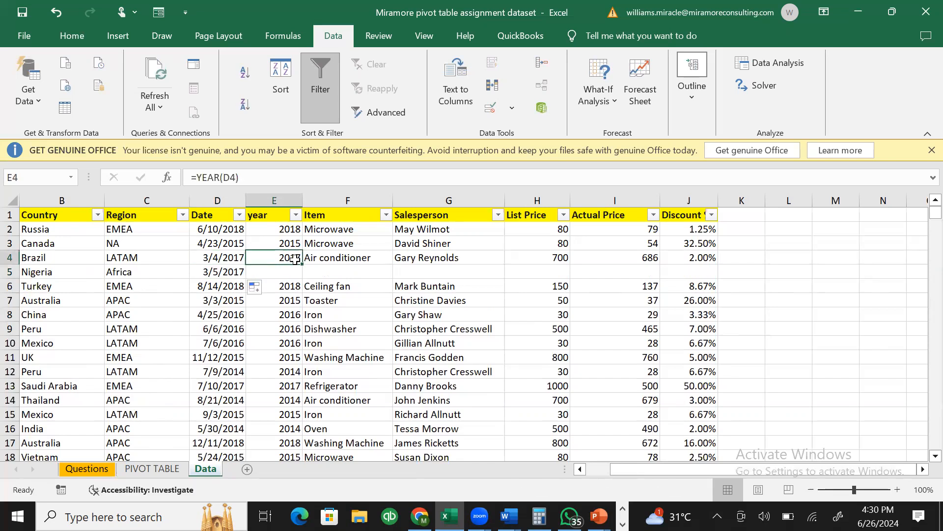
{"action": "left_click_drag", "start_coordinate": [301, 263], "coordinate": [300, 276]}
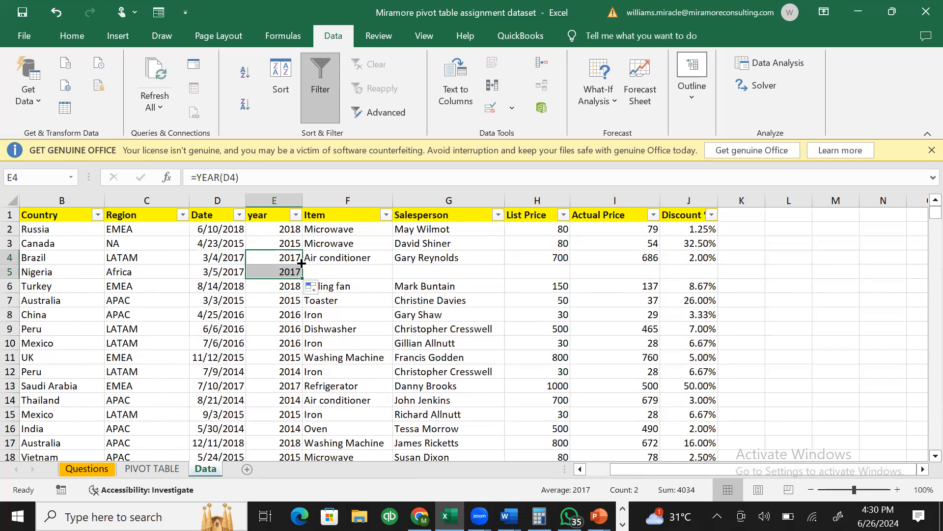
- Copy Air conditioner and the salesperson from row 4 into F5 and G5
{"action": "left_click", "coordinate": [327, 267]}
{"action": "left_click", "coordinate": [341, 258]}
{"action": "key", "text": "ctrl+c"}
{"action": "left_click", "coordinate": [349, 272]}
{"action": "key", "text": "ctrl+v"}
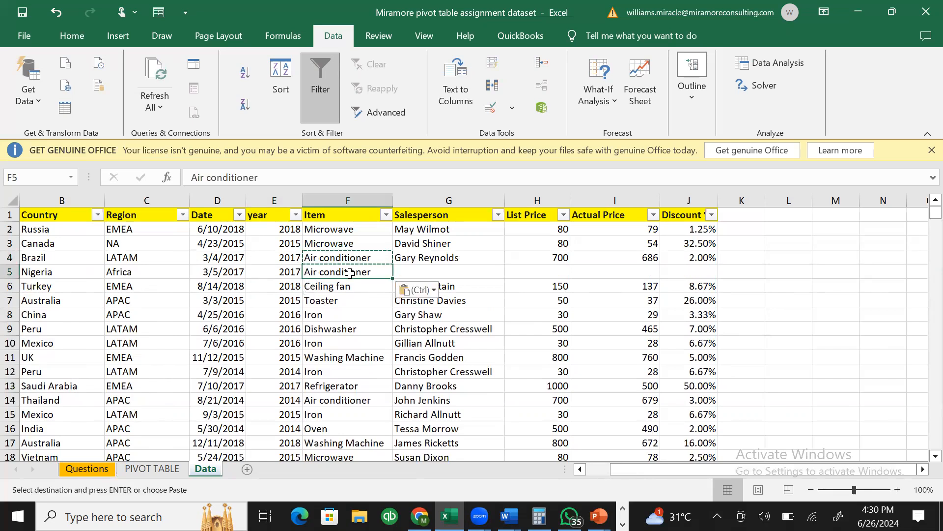
{"action": "left_click", "coordinate": [421, 270]}
{"action": "key", "text": "Escape"}
{"action": "left_click", "coordinate": [437, 257]}
{"action": "key", "text": "ctrl+c"}
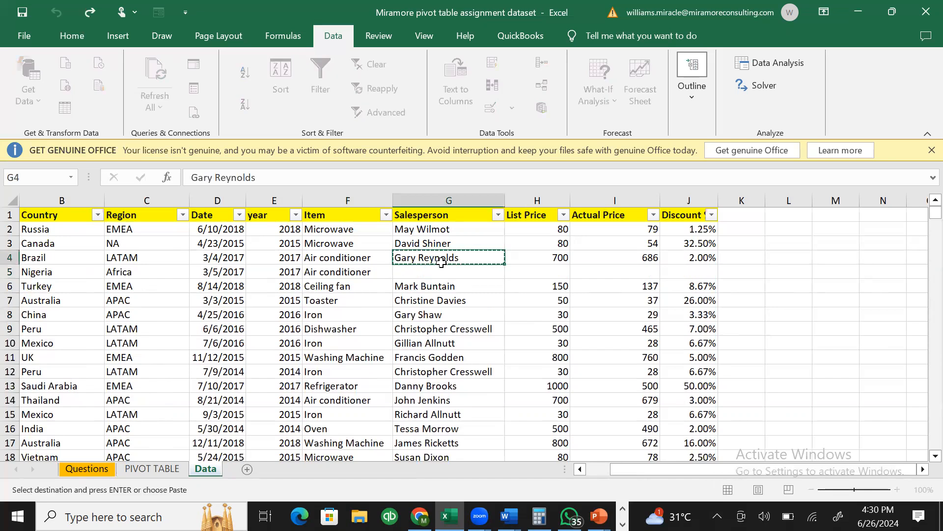
{"action": "left_click", "coordinate": [447, 271]}
{"action": "key", "text": "ctrl+v"}
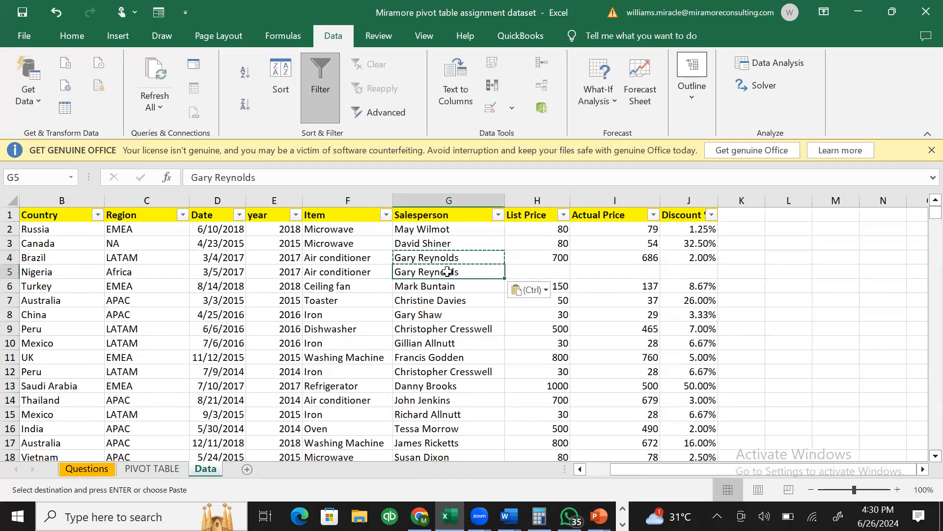
- Enter list price 700 and actual price 1000, and fill the 2.00% discount down
{"action": "left_click", "coordinate": [547, 260]}
{"action": "left_click", "coordinate": [552, 273]}
{"action": "type", "text": "700"}
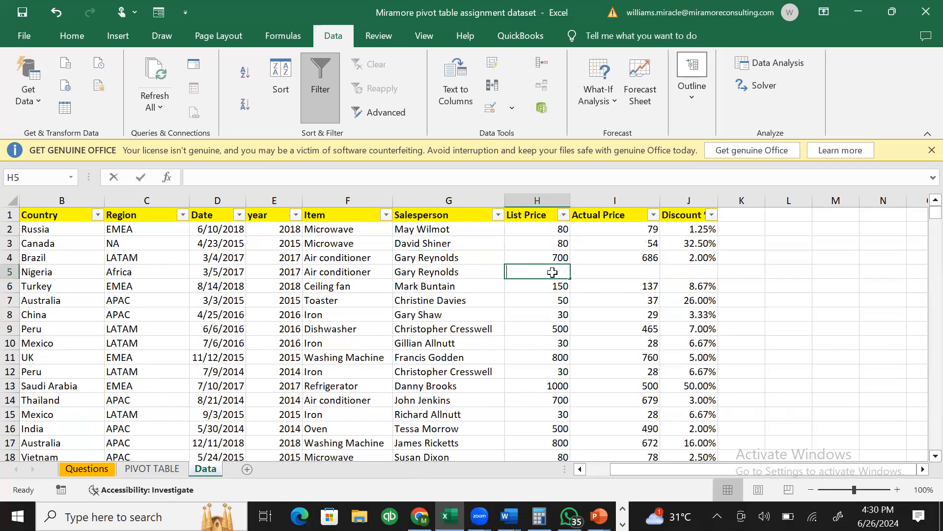
{"action": "key", "text": "Tab"}
{"action": "type", "text": "1000"}
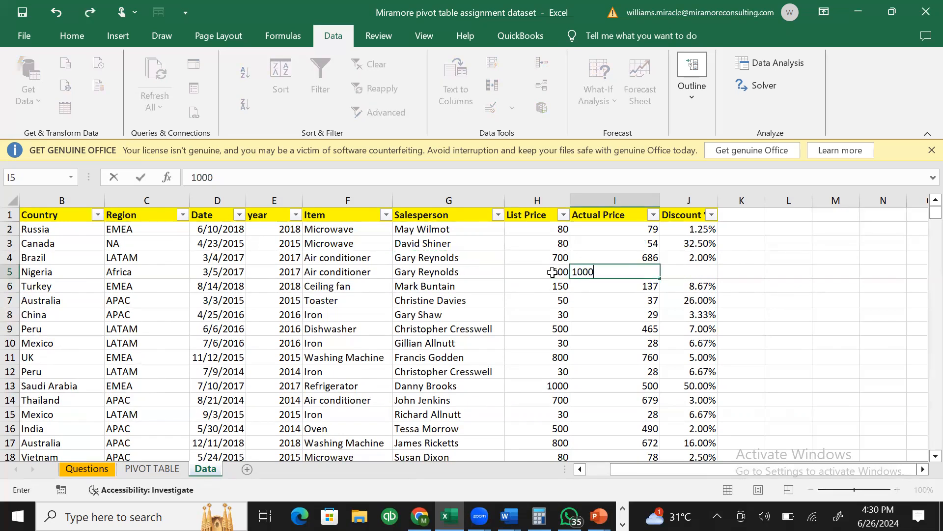
{"action": "key", "text": "Tab"}
{"action": "key", "text": "Up"}
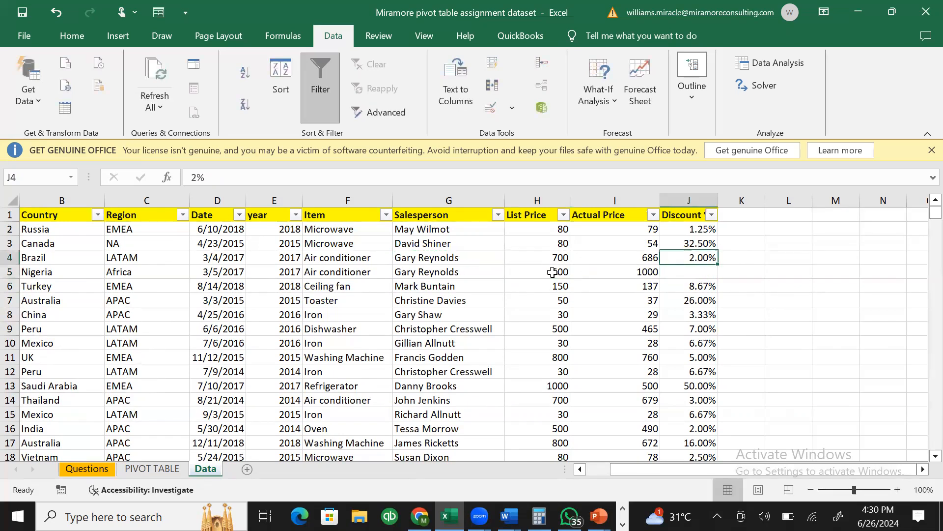
{"action": "left_click_drag", "start_coordinate": [718, 260], "coordinate": [717, 275]}
{"action": "left_click", "coordinate": [544, 271]}
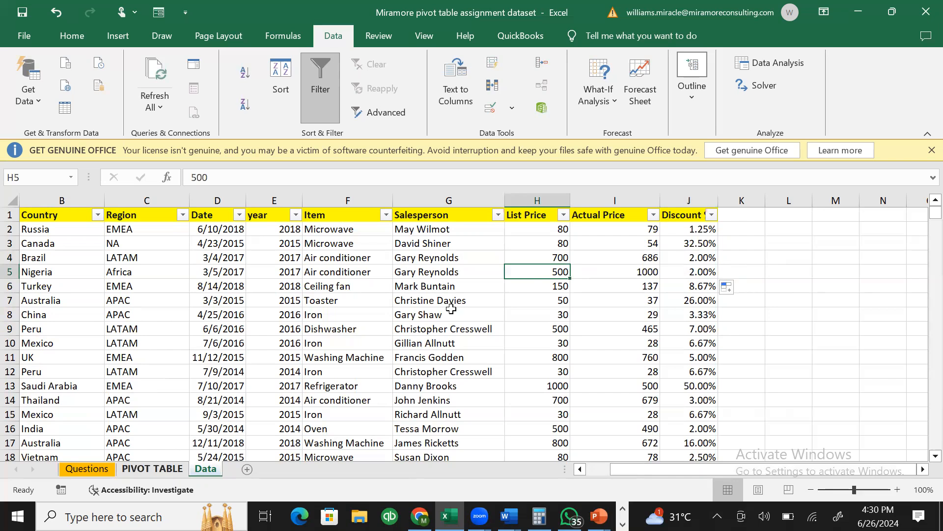
- Refresh the PivotTable on the PIVOT TABLE sheet to pick up the new Nigeria row
{"action": "left_click", "coordinate": [132, 470]}
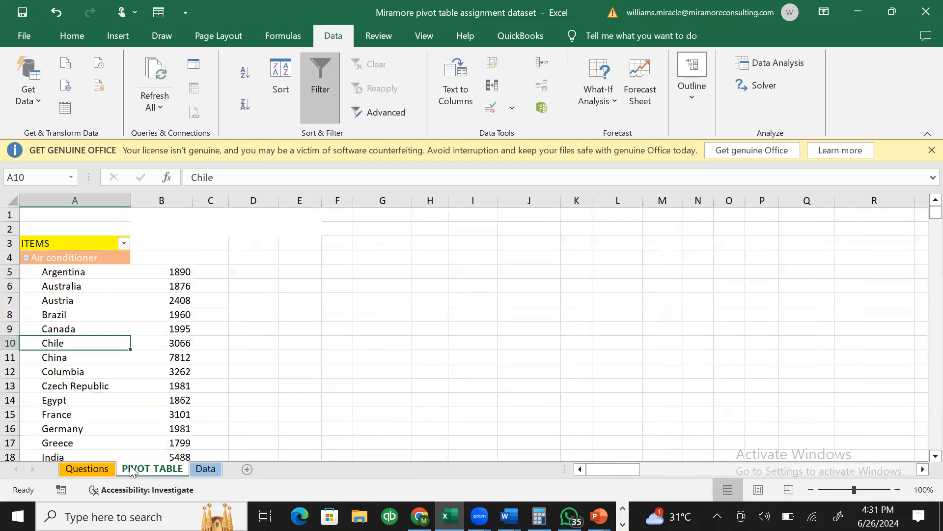
{"action": "left_click", "coordinate": [87, 469]}
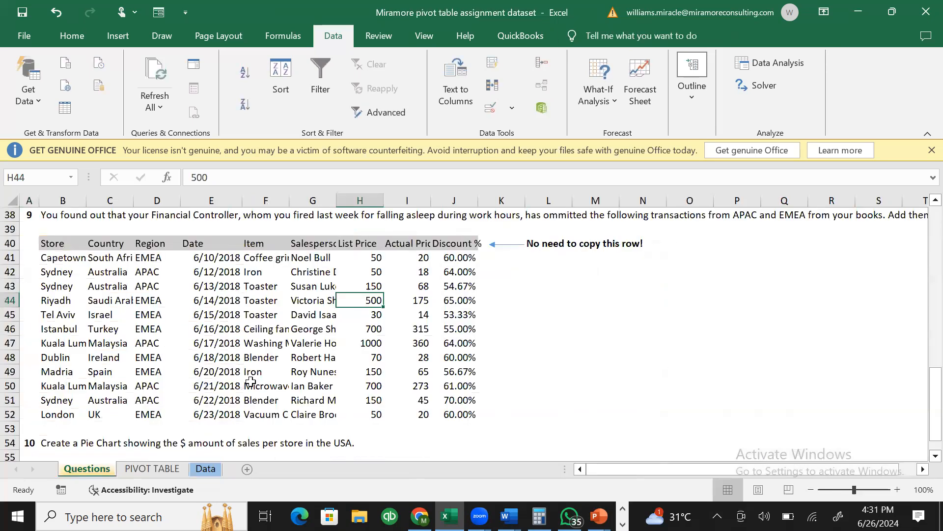
{"action": "left_click", "coordinate": [199, 469]}
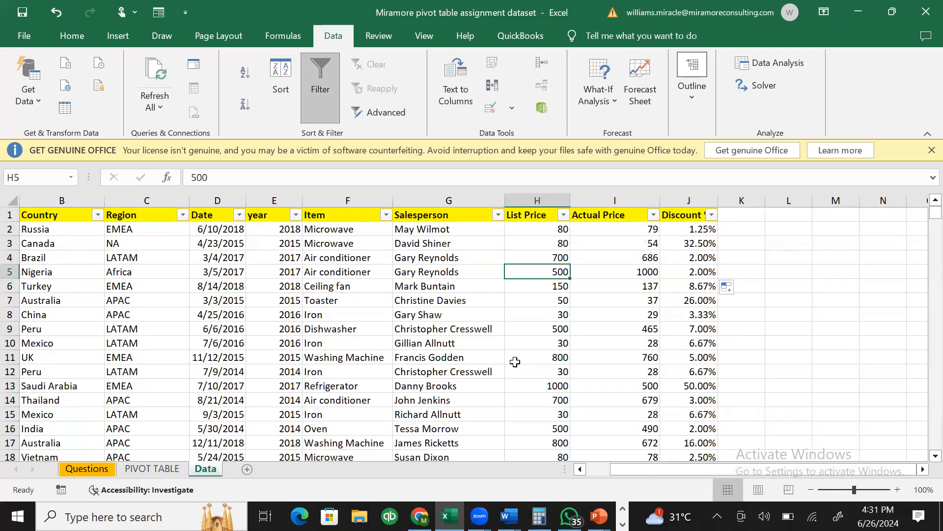
{"action": "left_click", "coordinate": [163, 469]}
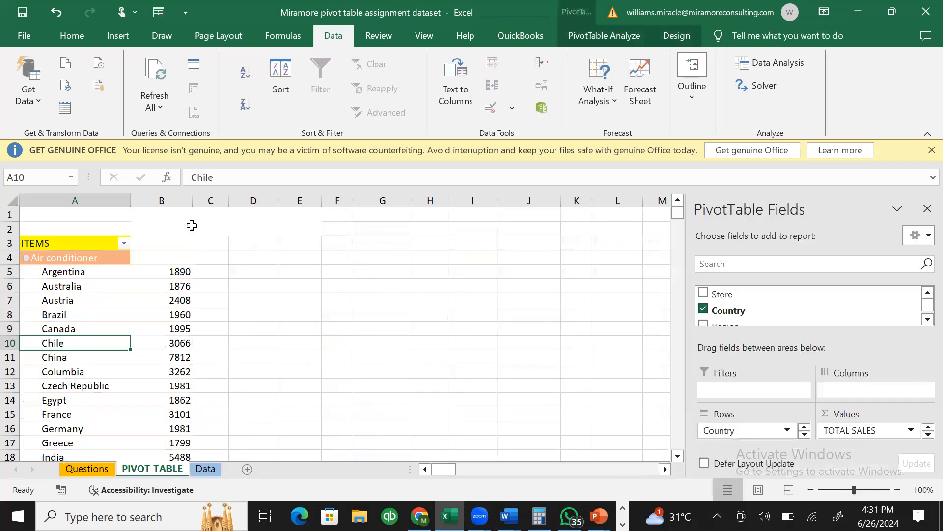
{"action": "left_click", "coordinate": [167, 264]}
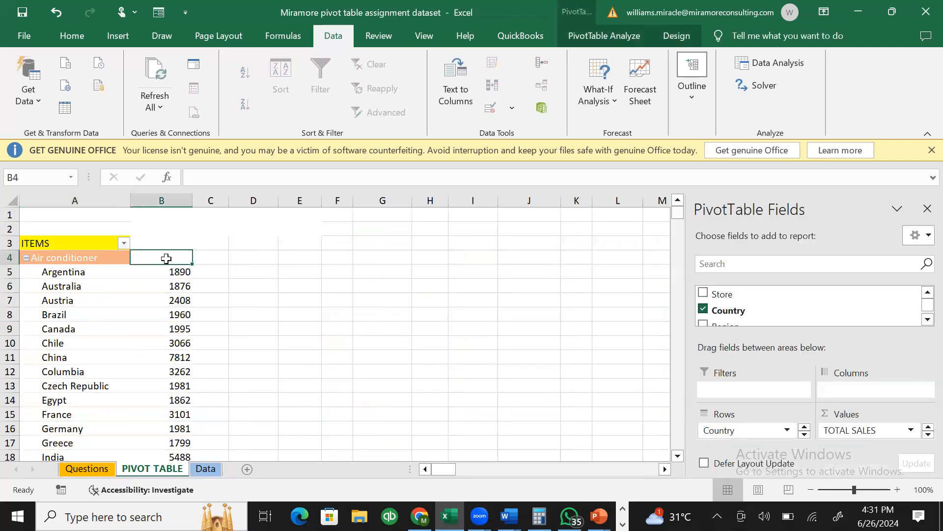
{"action": "right_click", "coordinate": [165, 262]}
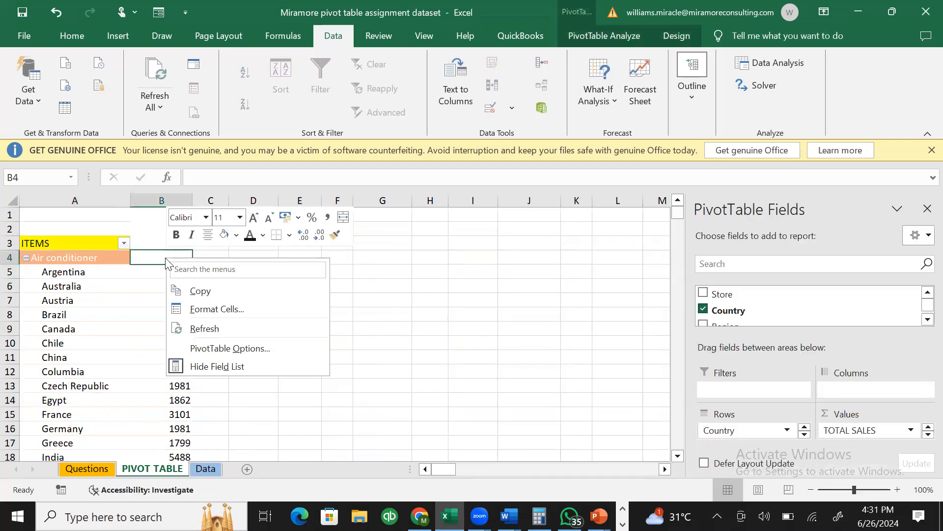
{"action": "left_click", "coordinate": [211, 332]}
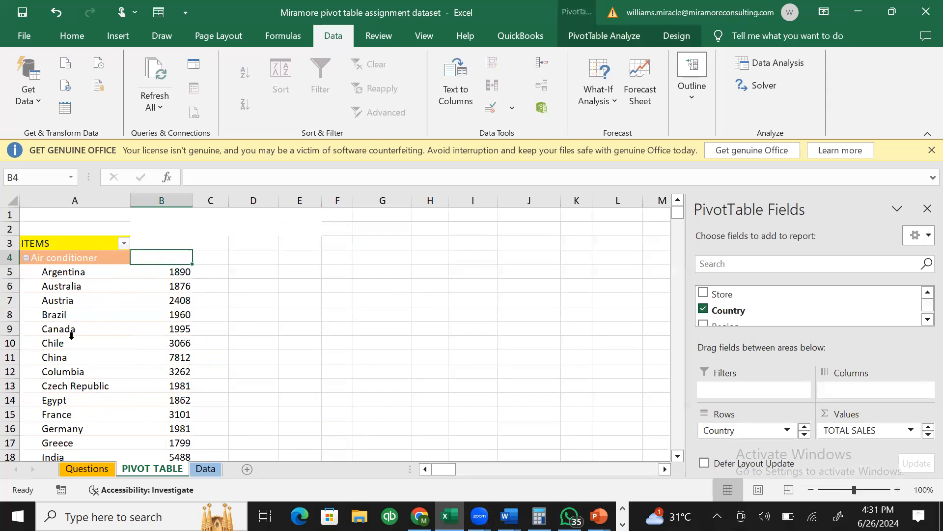
- Review the refreshed Country labels from Argentina through USA and Vietnam
{"action": "left_click", "coordinate": [70, 378]}
{"action": "left_click", "coordinate": [86, 364]}
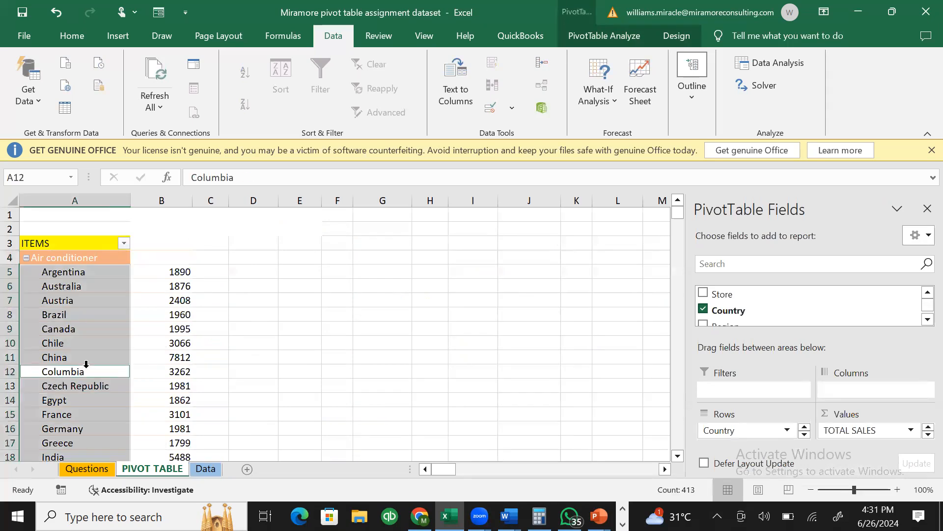
{"action": "key", "text": "Down"}
{"action": "key", "text": "Down"}
{"action": "key", "text": "Down"}
{"action": "key", "text": "Down"}
{"action": "key", "text": "Down"}
{"action": "key", "text": "Down"}
{"action": "key", "text": "Down"}
{"action": "key", "text": "Down"}
{"action": "key", "text": "Down"}
{"action": "key", "text": "Down"}
{"action": "key", "text": "Down"}
{"action": "key", "text": "Down"}
{"action": "key", "text": "Down"}
{"action": "key", "text": "Down"}
{"action": "key", "text": "Down"}
{"action": "key", "text": "Down"}
{"action": "key", "text": "Down"}
{"action": "key", "text": "Down"}
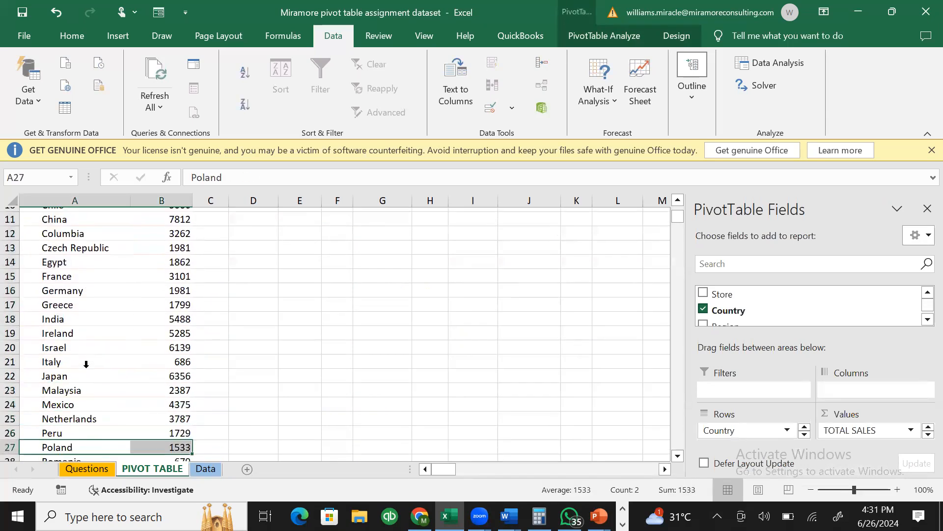
{"action": "key", "text": "Up"}
{"action": "key", "text": "Up"}
{"action": "key", "text": "Up"}
{"action": "key", "text": "Up"}
{"action": "key", "text": "Up"}
{"action": "key", "text": "Up"}
{"action": "key", "text": "Up"}
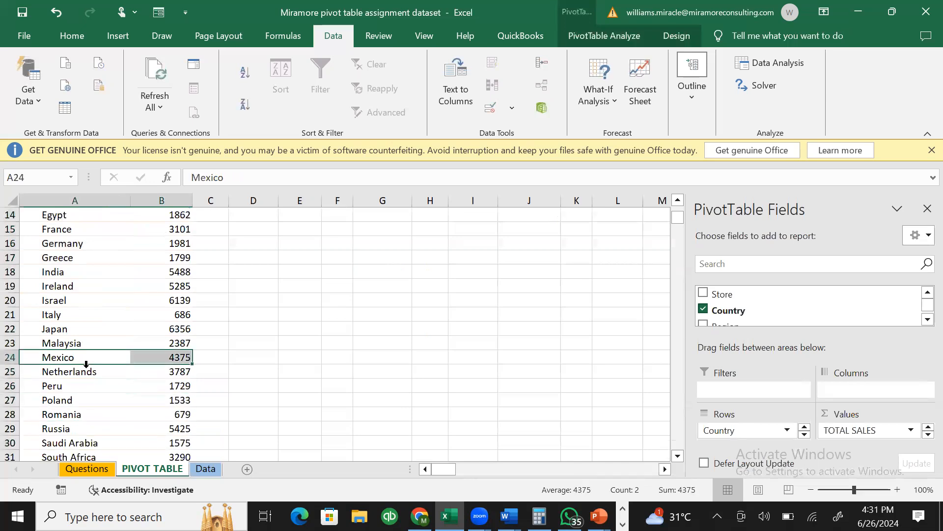
{"action": "key", "text": "Down"}
{"action": "key", "text": "Down"}
{"action": "key", "text": "Down"}
{"action": "key", "text": "Down"}
{"action": "key", "text": "Down"}
{"action": "key", "text": "Down"}
{"action": "key", "text": "Down"}
{"action": "key", "text": "Down"}
{"action": "key", "text": "Down"}
{"action": "key", "text": "Down"}
{"action": "key", "text": "Down"}
{"action": "key", "text": "Down"}
{"action": "key", "text": "Down"}
{"action": "key", "text": "Down"}
{"action": "key", "text": "Up"}
{"action": "key", "text": "Up"}
{"action": "key", "text": "Up"}
{"action": "key", "text": "Up"}
{"action": "key", "text": "Up"}
{"action": "key", "text": "Up"}
{"action": "key", "text": "Up"}
{"action": "key", "text": "Up"}
{"action": "key", "text": "Up"}
{"action": "key", "text": "Up"}
{"action": "key", "text": "Up"}
{"action": "key", "text": "Up"}
{"action": "key", "text": "Up"}
{"action": "key", "text": "Up"}
{"action": "key", "text": "Up"}
{"action": "key", "text": "Up"}
{"action": "key", "text": "Up"}
{"action": "key", "text": "Up"}
{"action": "key", "text": "Up"}
{"action": "key", "text": "Up"}
{"action": "key", "text": "Up"}
{"action": "key", "text": "Up"}
{"action": "key", "text": "Up"}
{"action": "key", "text": "Up"}
{"action": "key", "text": "Up"}
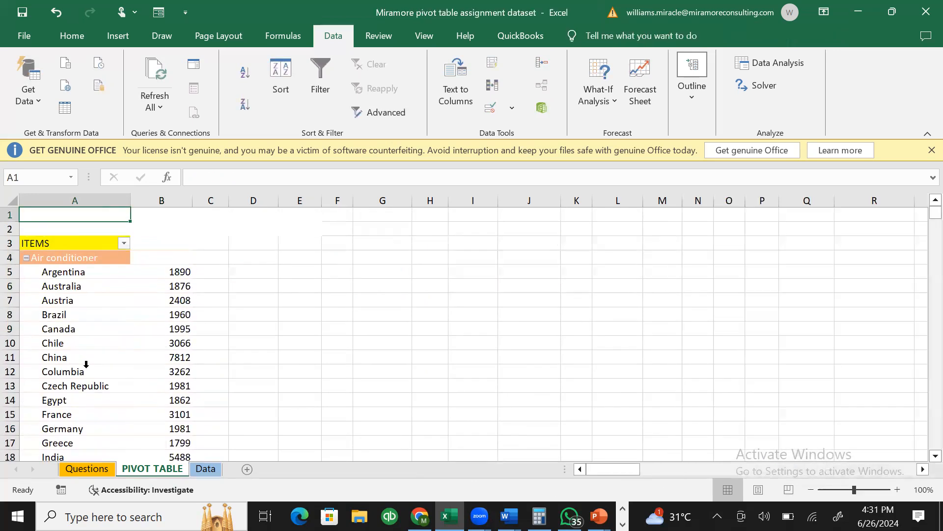
{"action": "left_click", "coordinate": [90, 271]}
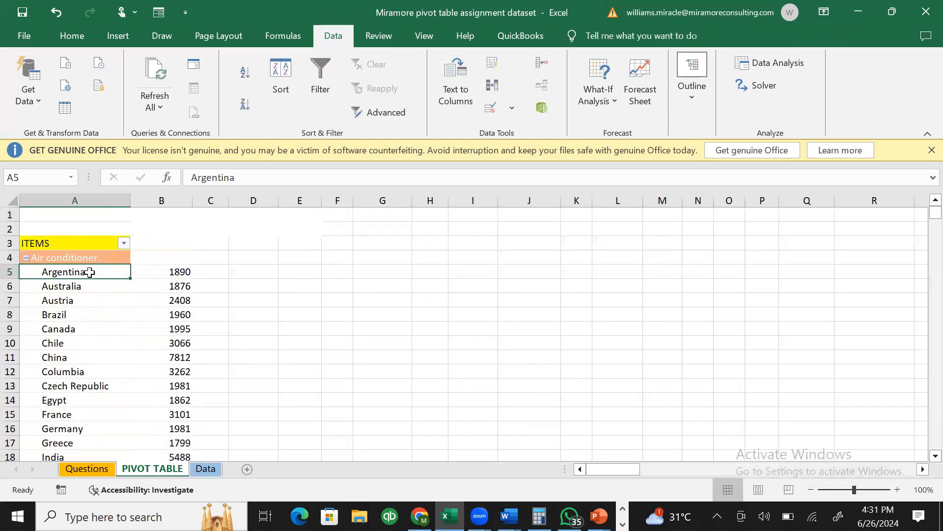
{"action": "left_click", "coordinate": [123, 247]}
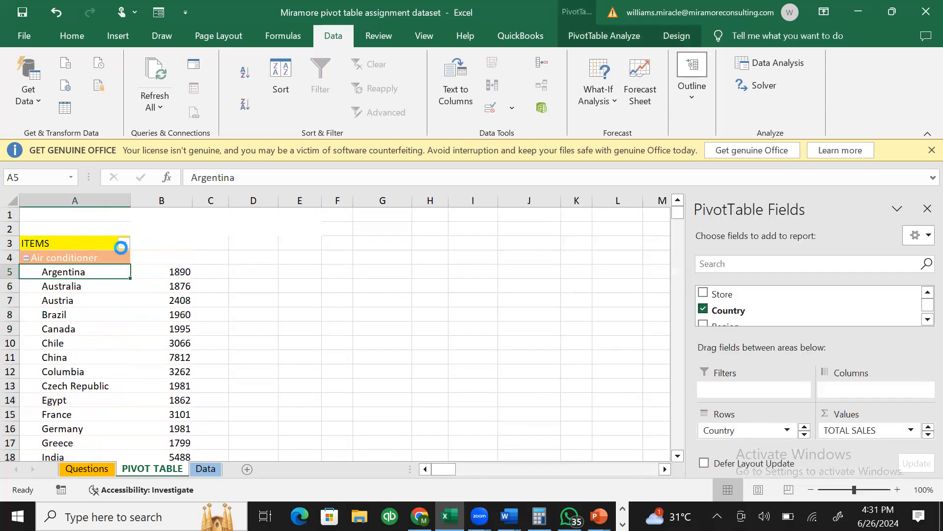
{"action": "left_click", "coordinate": [508, 248]}
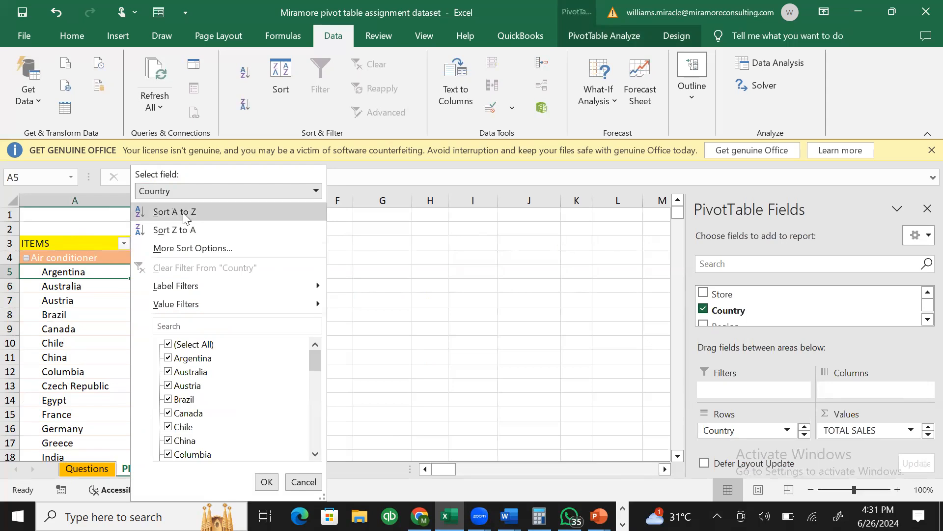
- Sort the pivot's countries Z to A, so Vietnam 1890 and USA 19264 lead, then review the rows
{"action": "left_click", "coordinate": [191, 229]}
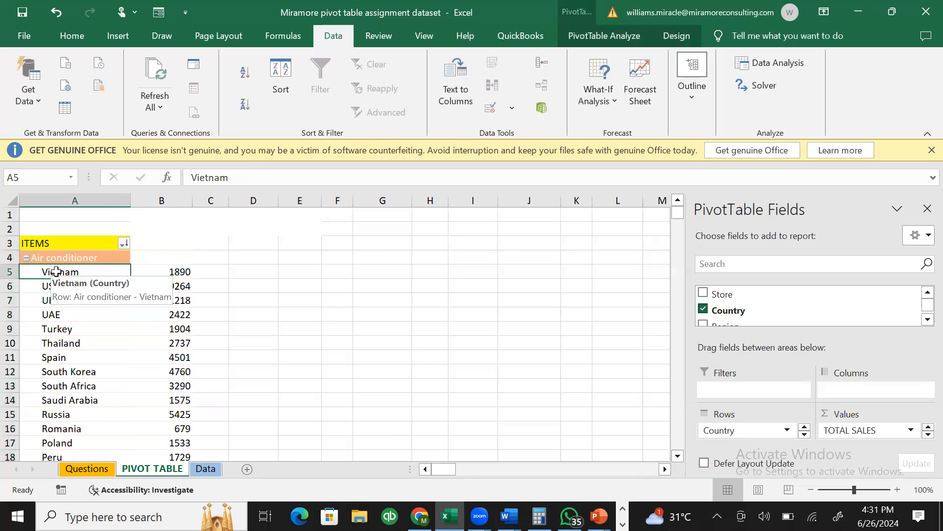
{"action": "left_click", "coordinate": [82, 391]}
{"action": "key", "text": "Down"}
{"action": "key", "text": "Down"}
{"action": "key", "text": "Down"}
{"action": "key", "text": "Down"}
{"action": "key", "text": "Down"}
{"action": "key", "text": "Down"}
{"action": "key", "text": "Down"}
{"action": "key", "text": "Down"}
{"action": "key", "text": "Down"}
{"action": "key", "text": "Down"}
{"action": "key", "text": "Down"}
{"action": "key", "text": "Down"}
{"action": "key", "text": "Down"}
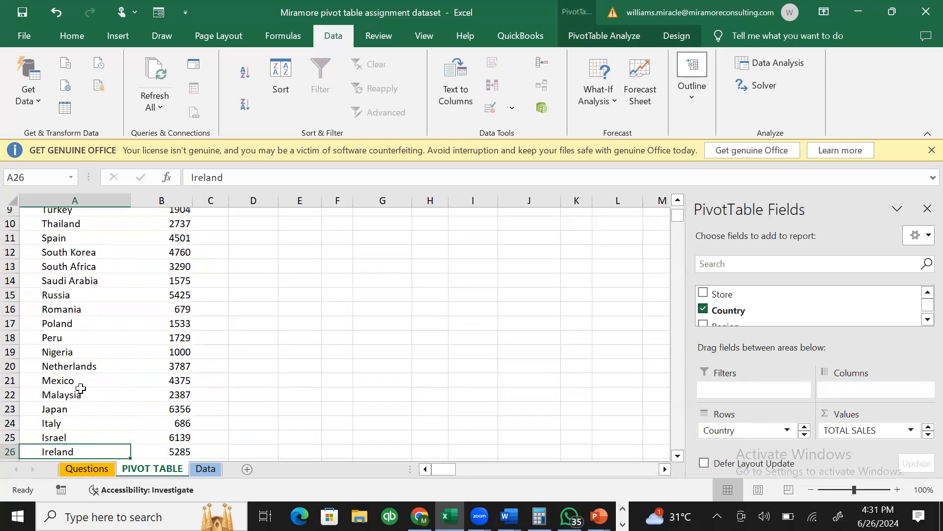
{"action": "key", "text": "Down"}
{"action": "key", "text": "Up"}
{"action": "key", "text": "Up"}
{"action": "key", "text": "Up"}
{"action": "key", "text": "Up"}
{"action": "key", "text": "Up"}
{"action": "key", "text": "Up"}
{"action": "key", "text": "Up"}
{"action": "key", "text": "Up"}
{"action": "key", "text": "Up"}
{"action": "key", "text": "Up"}
{"action": "key", "text": "Down"}
{"action": "key", "text": "Down"}
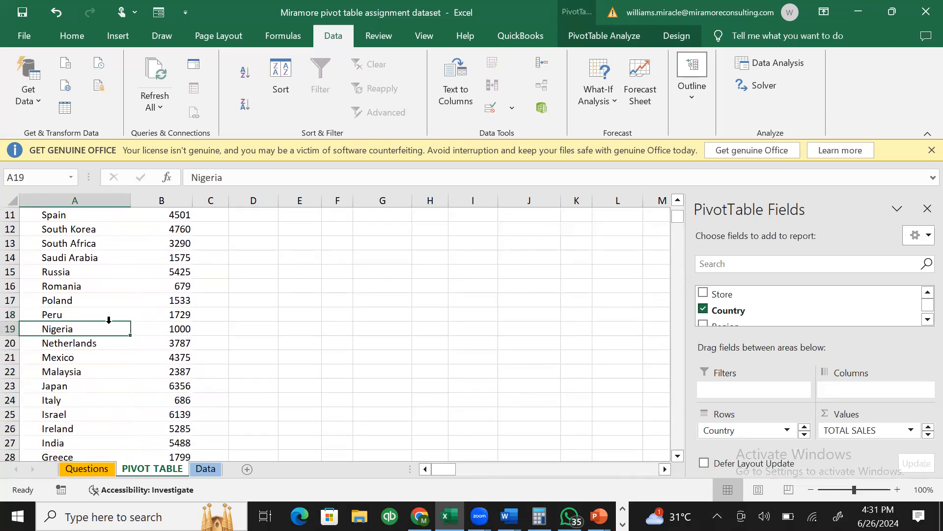
{"action": "left_click", "coordinate": [199, 329]}
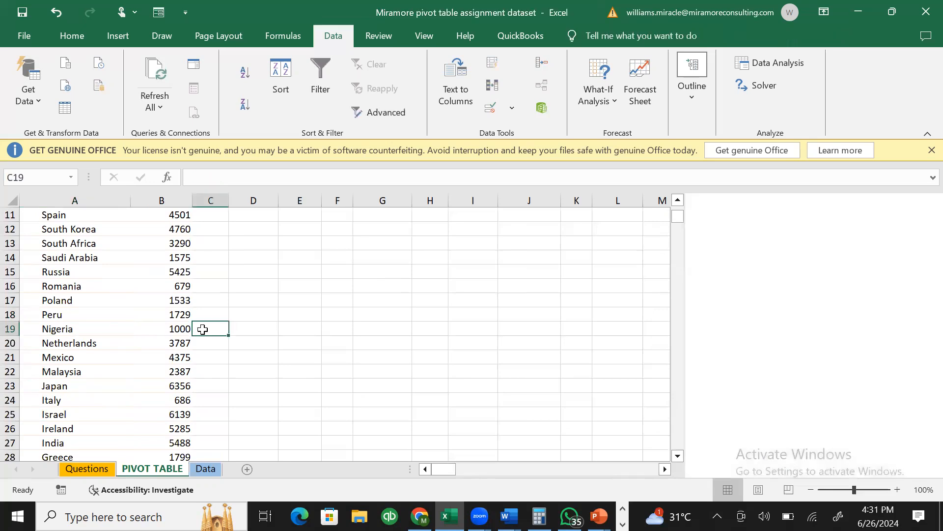
{"action": "left_click", "coordinate": [94, 325]}
{"action": "key", "text": "ctrl+space"}
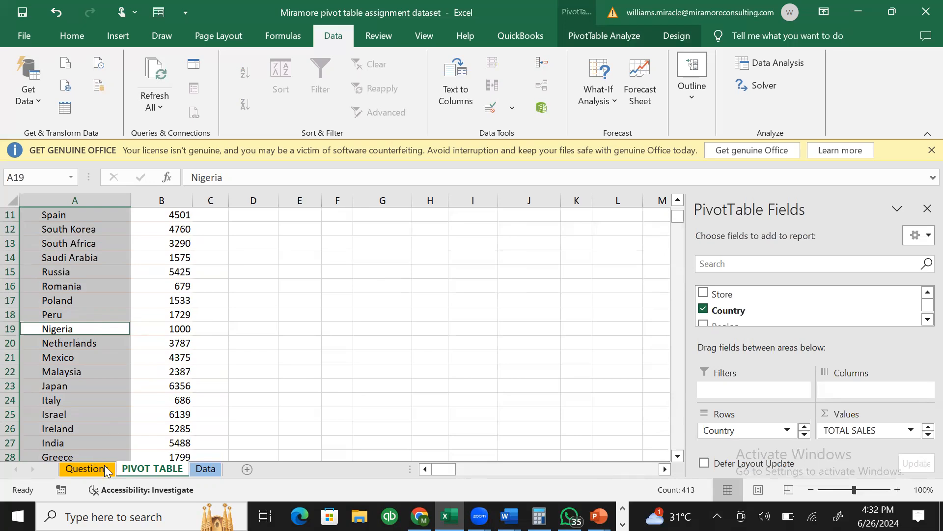
{"action": "left_click", "coordinate": [204, 469]}
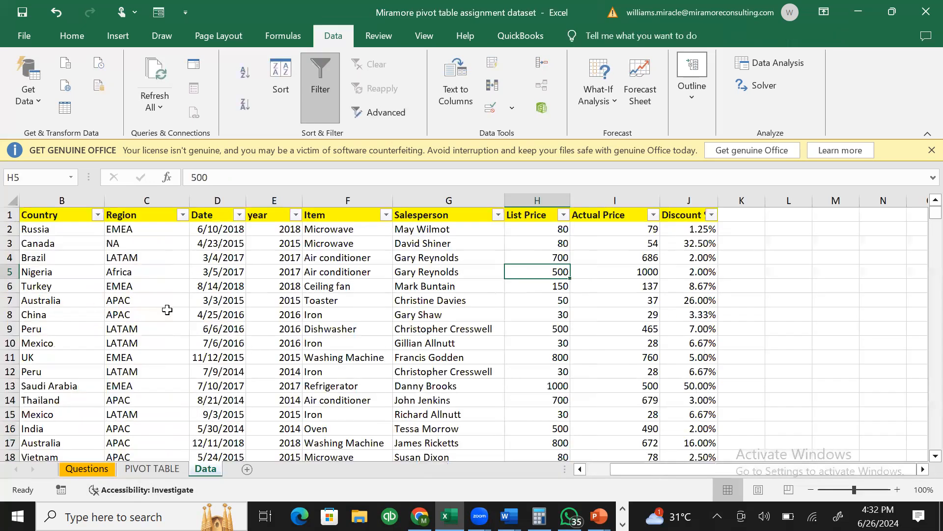
{"action": "left_click", "coordinate": [75, 467]}
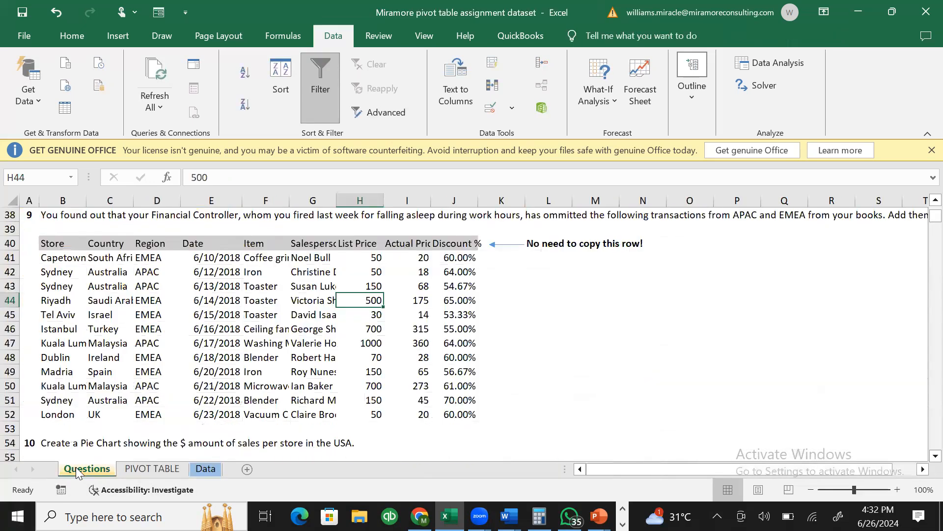
{"action": "left_click", "coordinate": [160, 468]}
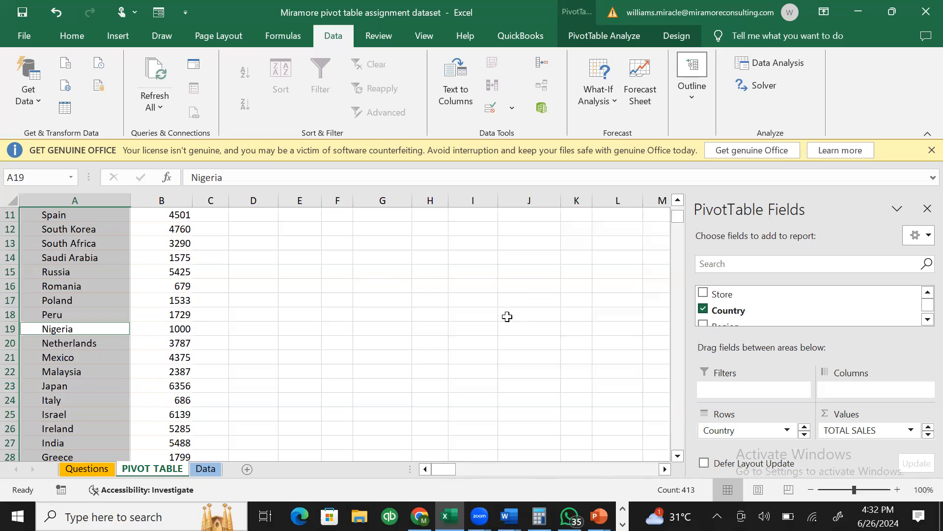
{"action": "left_click", "coordinate": [506, 315]}
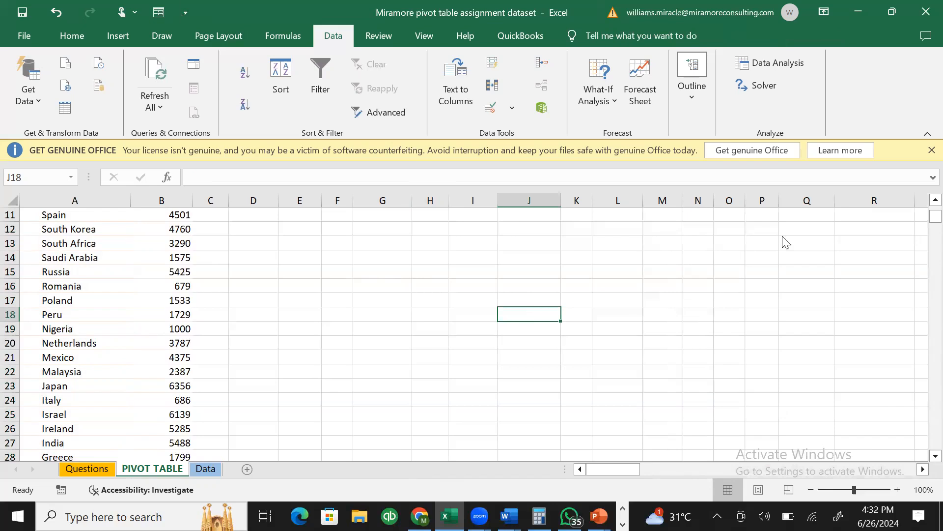
{"action": "left_click", "coordinate": [160, 282]}
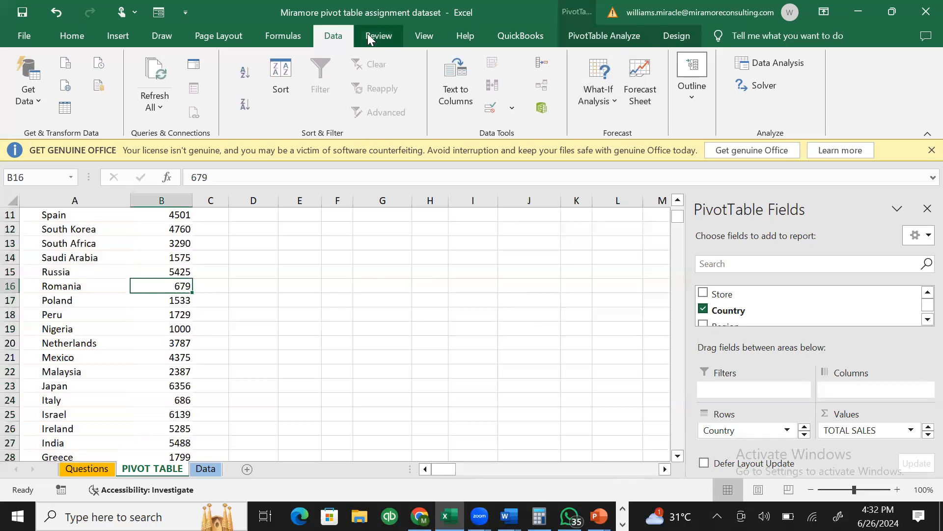
- Mark Refresh and Change Data Source with pen arrows, erase the ink, then view the Questions sheet
{"action": "left_click", "coordinate": [608, 40]}
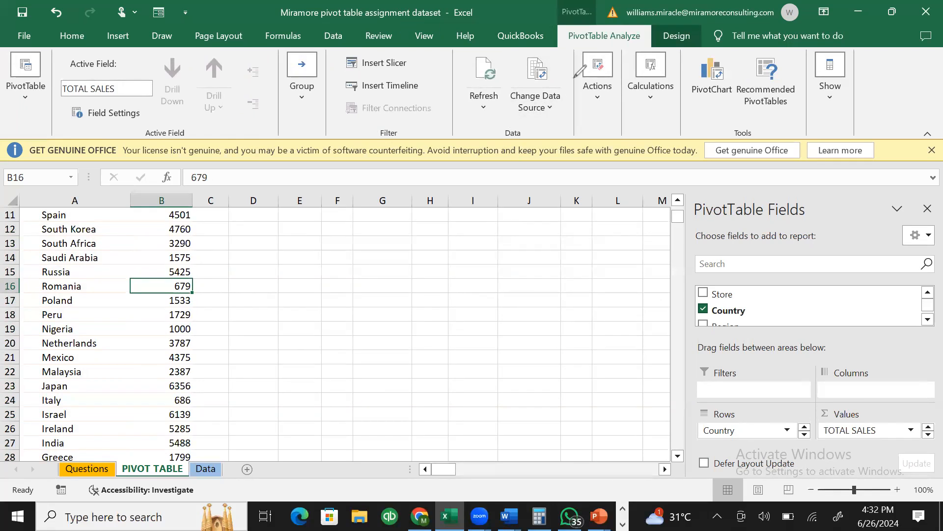
{"action": "left_click_drag", "start_coordinate": [599, 236], "coordinate": [561, 57]}
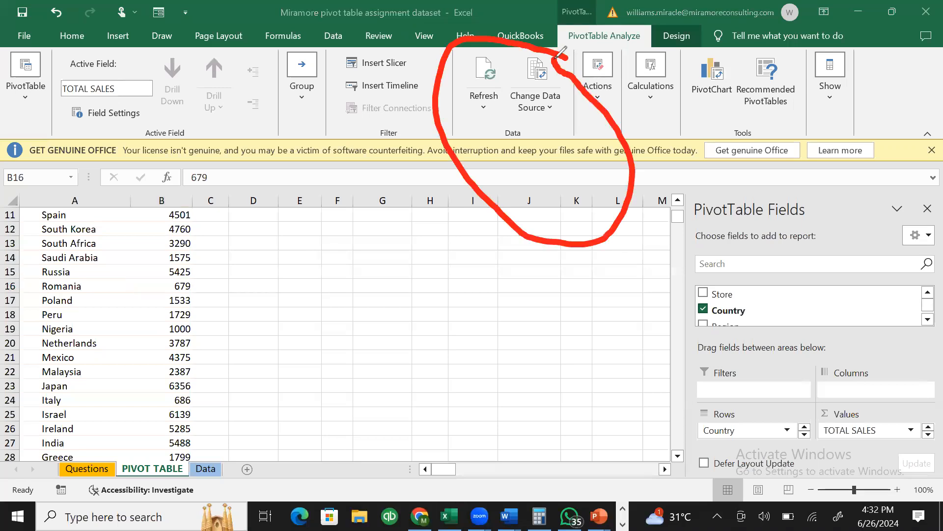
{"action": "mouse_move", "coordinate": [486, 276]}
{"action": "left_mouse_down"}
{"action": "mouse_move", "coordinate": [531, 119]}
{"action": "mouse_move", "coordinate": [521, 122]}
{"action": "mouse_move", "coordinate": [535, 131]}
{"action": "mouse_move", "coordinate": [491, 113]}
{"action": "mouse_move", "coordinate": [511, 105]}
{"action": "left_mouse_up"}
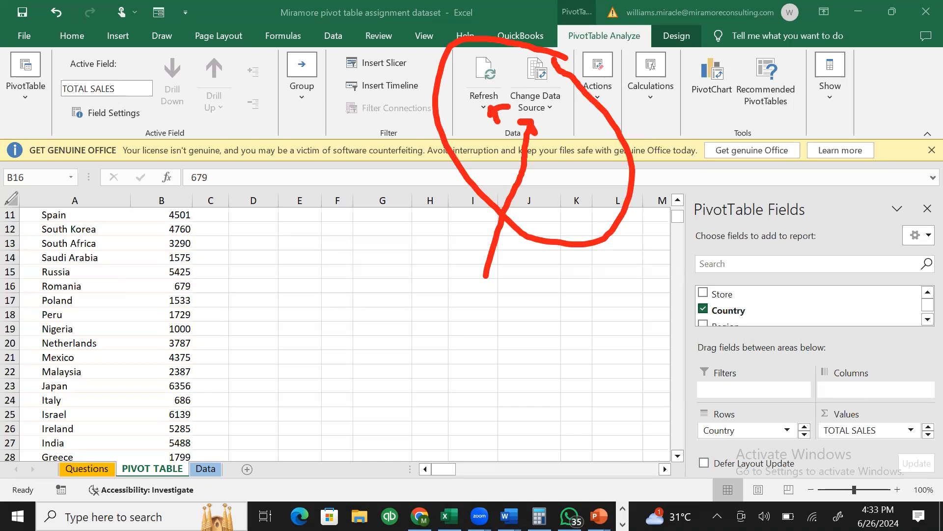
{"action": "left_click", "coordinate": [5, 204]}
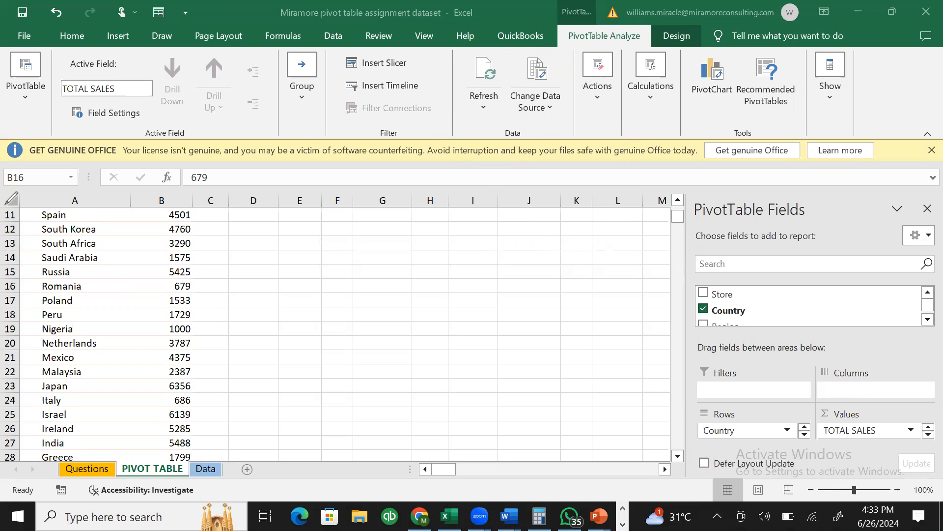
{"action": "left_click", "coordinate": [102, 468]}
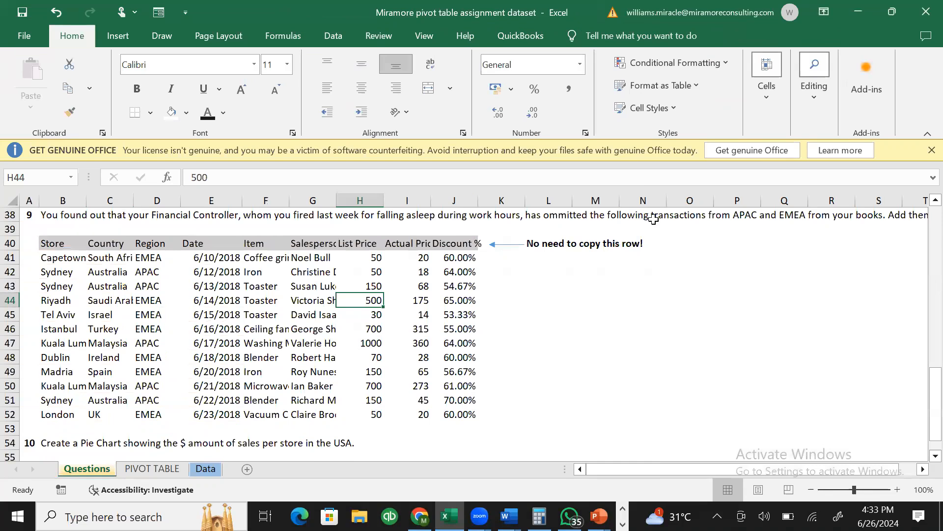
- Read question 9 along row 38, then return to PIVOT TABLE with PivotTable Analyze shown
{"action": "left_click", "coordinate": [907, 216]}
{"action": "key", "text": "Right"}
{"action": "key", "text": "Right"}
{"action": "key", "text": "Right"}
{"action": "key", "text": "Right"}
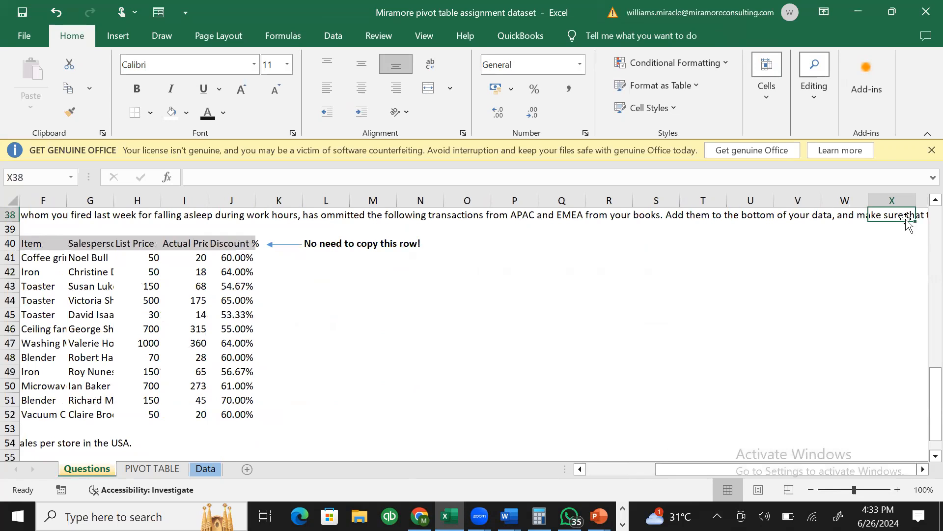
{"action": "left_click", "coordinate": [165, 470]}
{"action": "left_click", "coordinate": [206, 467]}
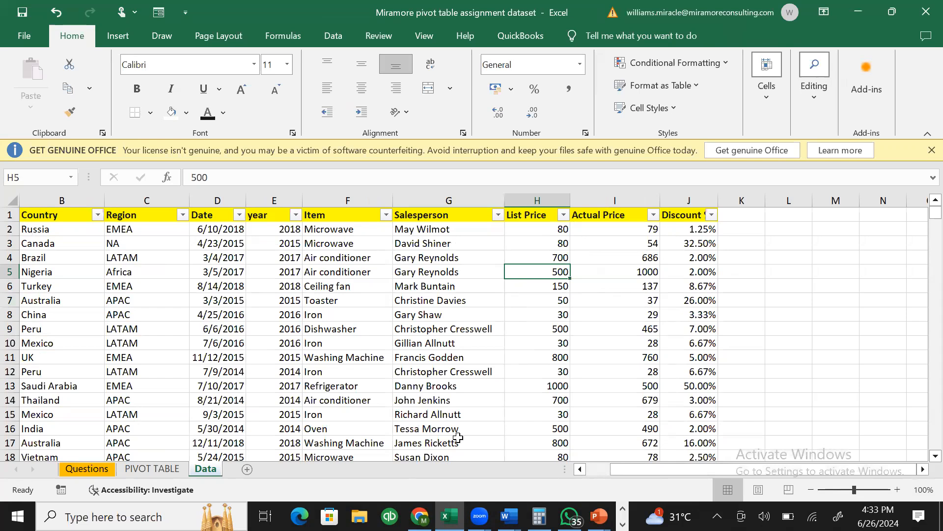
{"action": "left_click", "coordinate": [149, 469]}
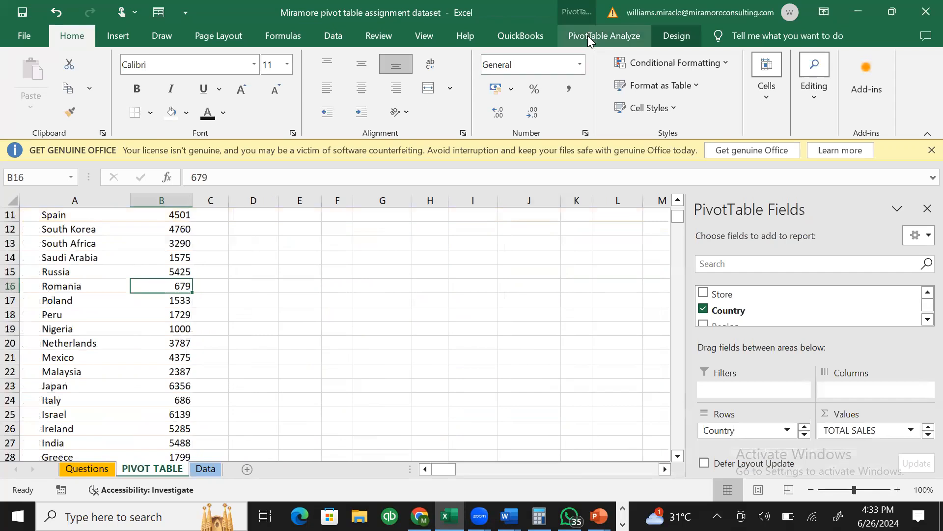
{"action": "left_click", "coordinate": [588, 36]}
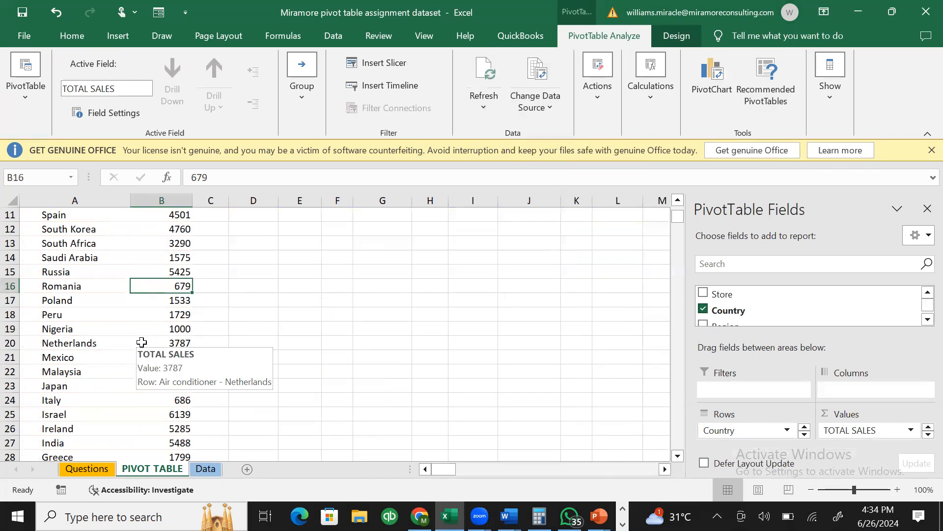
- Check the pivot's source range Data!$A$1:$J$2341, close the dialog unchanged, then go to Questions
{"action": "left_click", "coordinate": [547, 106]}
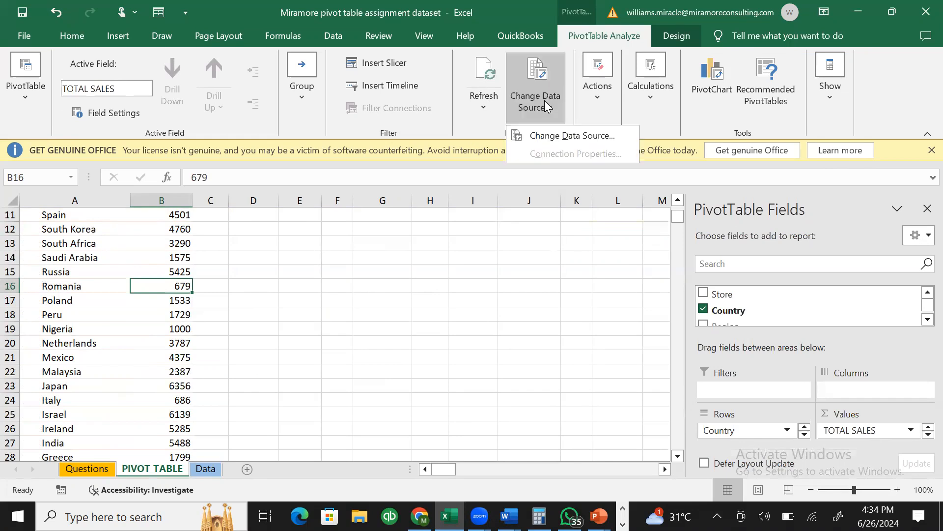
{"action": "left_click", "coordinate": [564, 141]}
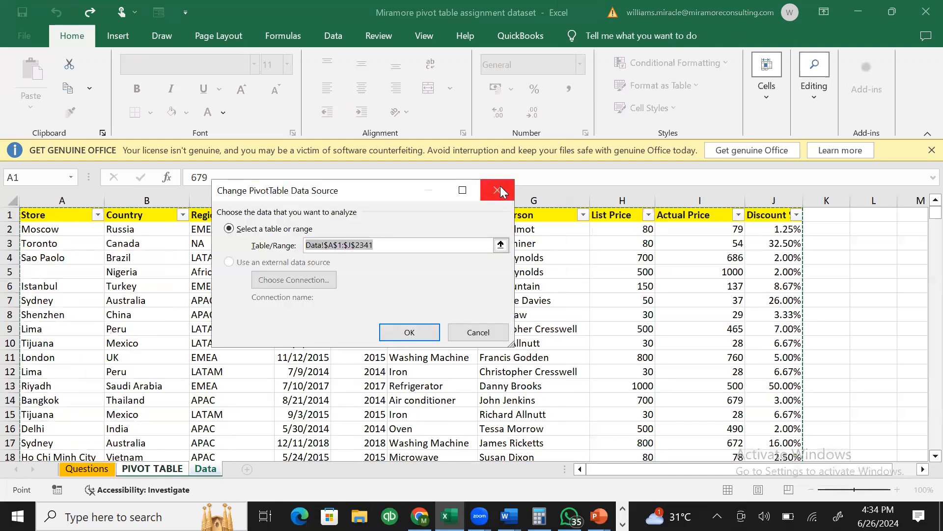
{"action": "left_click", "coordinate": [500, 186]}
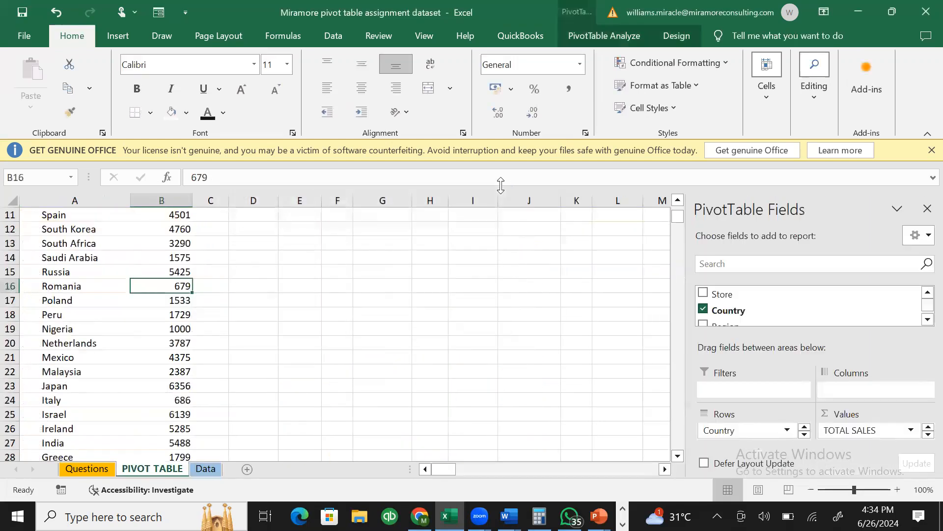
{"action": "left_click", "coordinate": [217, 469]}
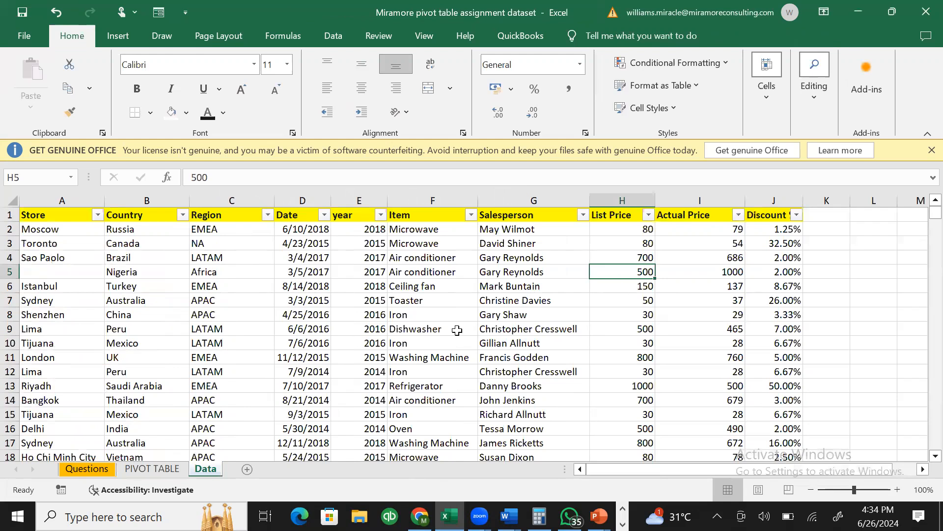
{"action": "left_click", "coordinate": [87, 467]}
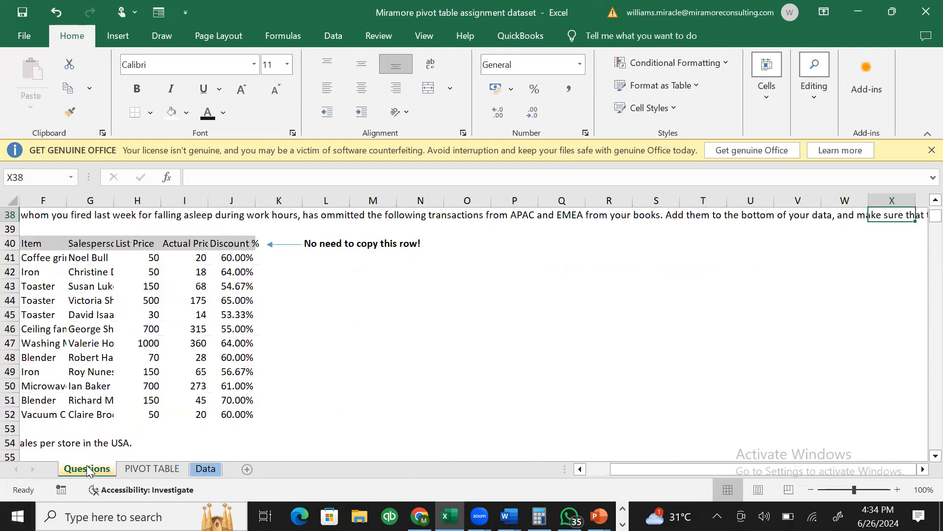
- Copy question 9's missing transactions B40:J52 and paste them below the last row of the Data sheet
{"action": "left_click_drag", "start_coordinate": [714, 468], "coordinate": [449, 415]}
{"action": "key", "text": "ctrl+c"}
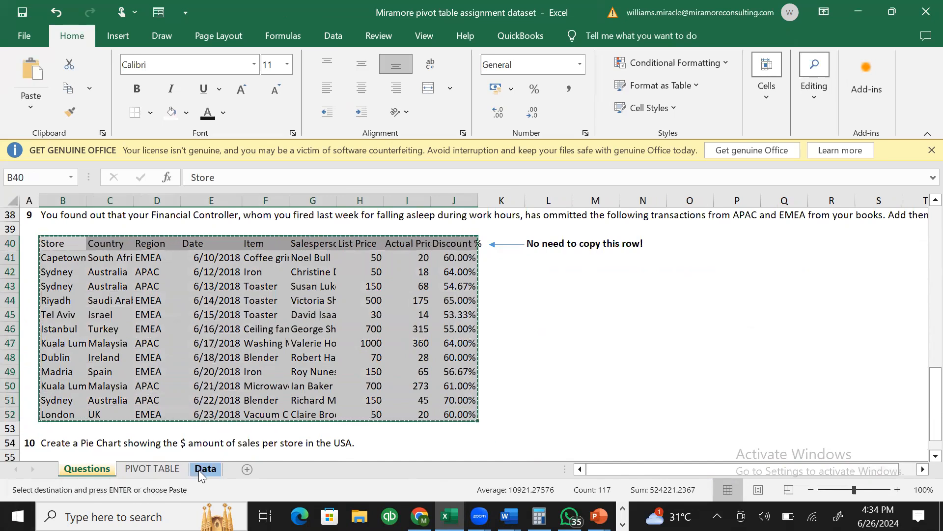
{"action": "left_click", "coordinate": [202, 469]}
{"action": "left_click", "coordinate": [63, 287]}
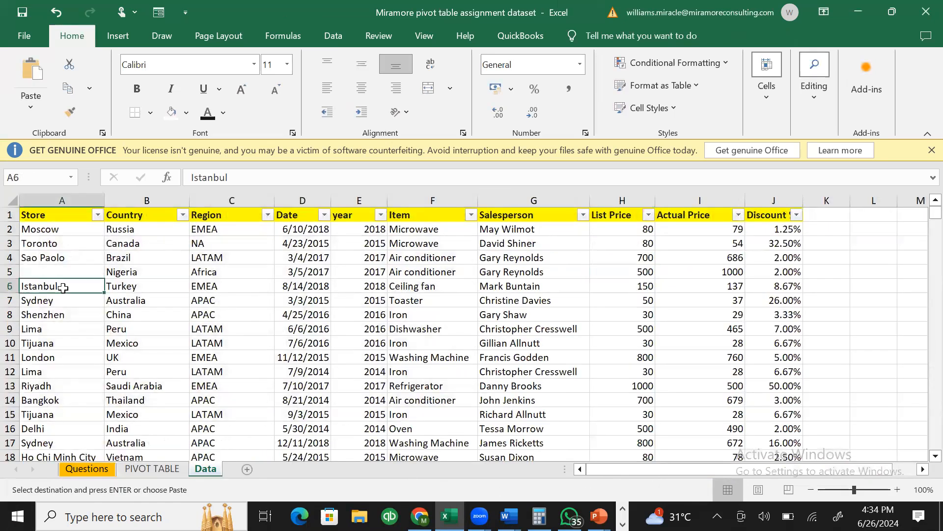
{"action": "key", "text": "ctrl+End"}
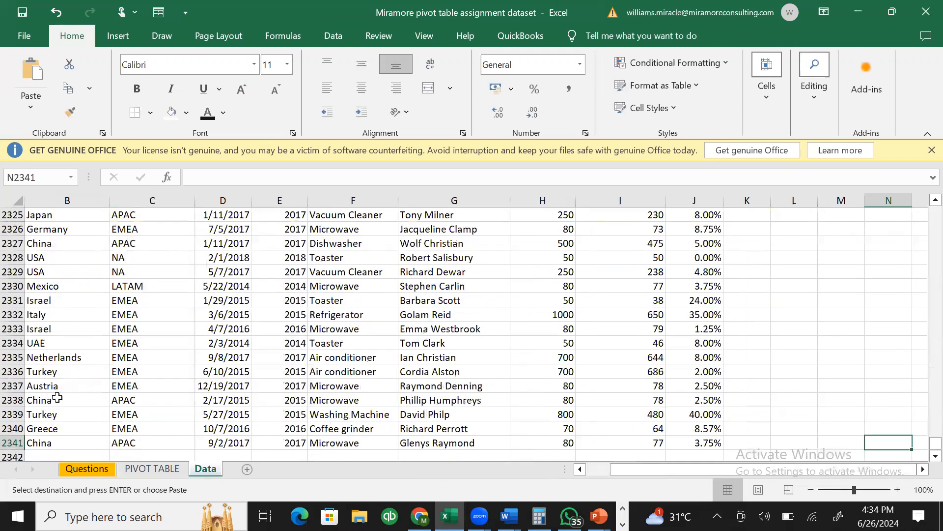
{"action": "left_click", "coordinate": [67, 457]}
{"action": "scroll", "coordinate": [68, 458], "scroll_direction": "down", "scroll_amount": 2}
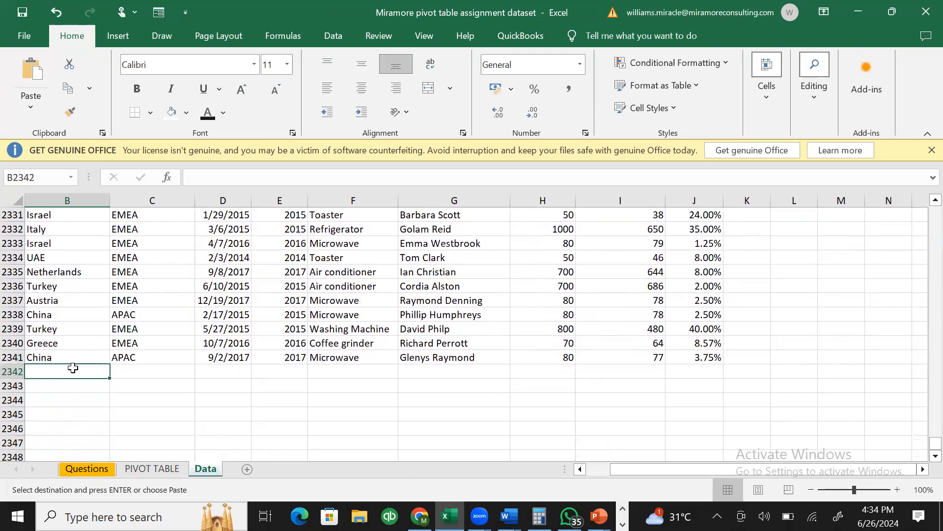
{"action": "key", "text": "ctrl+v"}
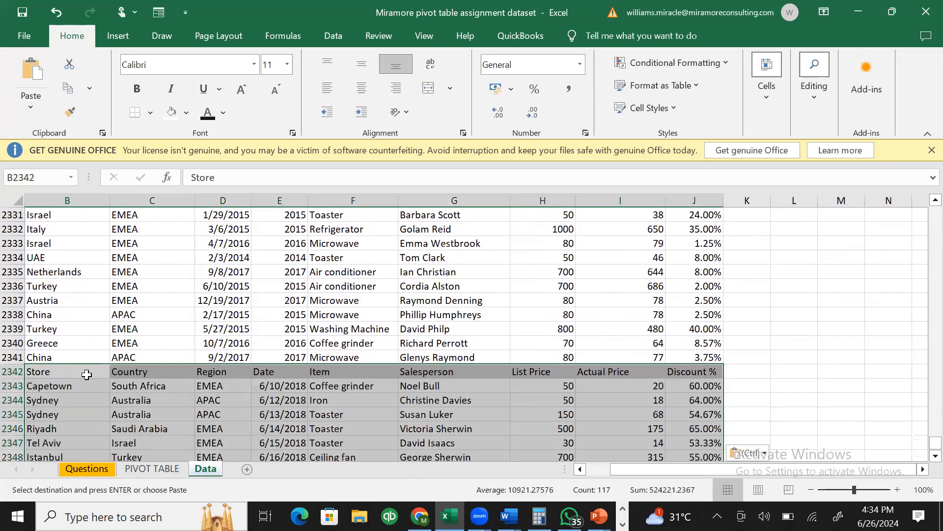
{"action": "left_click", "coordinate": [314, 384]}
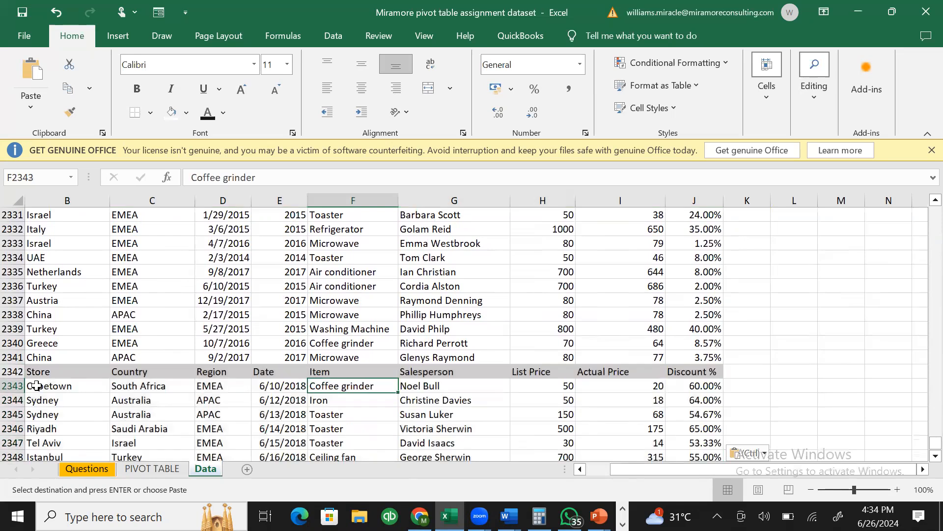
- Delete the duplicate header row 2342 and go back to the PIVOT TABLE sheet
{"action": "left_click", "coordinate": [10, 372]}
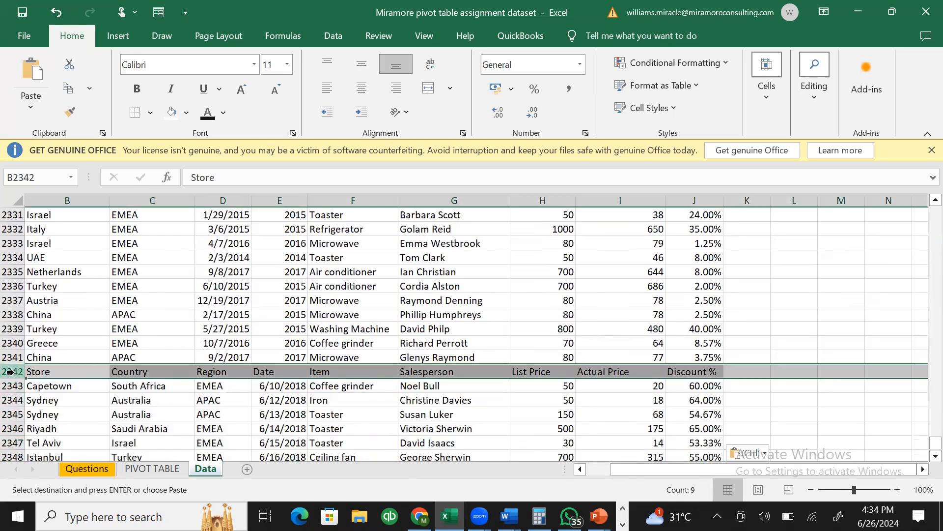
{"action": "right_click", "coordinate": [10, 371]}
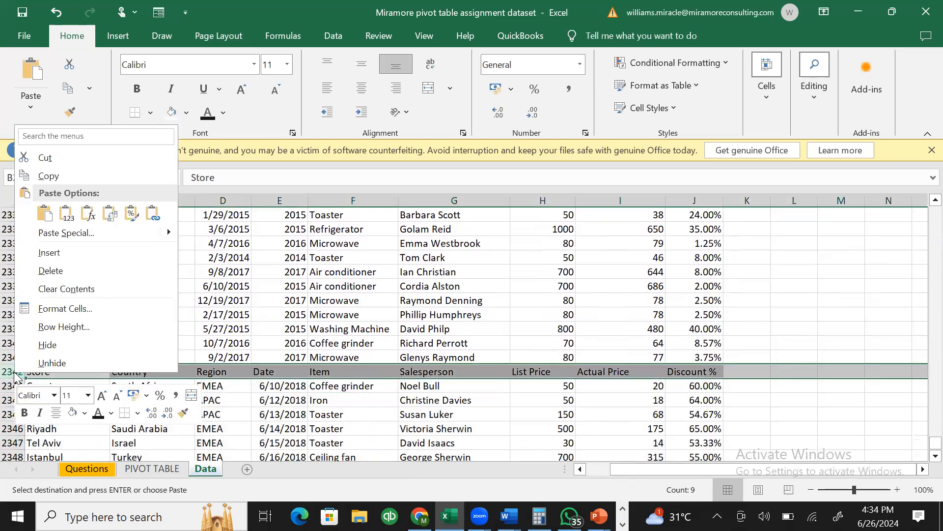
{"action": "left_click", "coordinate": [56, 273]}
{"action": "left_click", "coordinate": [340, 388]}
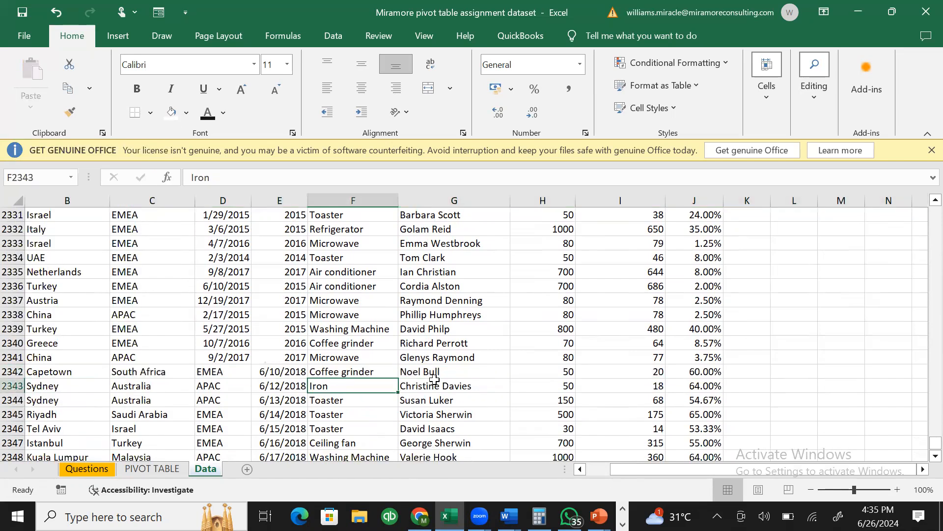
{"action": "left_click", "coordinate": [153, 470]}
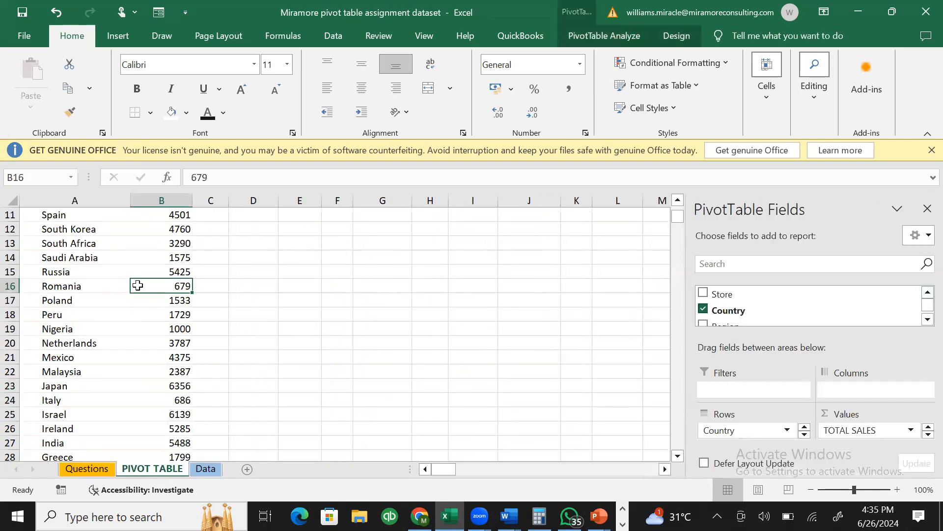
- Inspect the Air conditioner row label's options and glance at the Data sheet before refreshing
{"action": "mouse_move", "coordinate": [138, 285]}
{"action": "left_click", "coordinate": [679, 201]}
{"action": "scroll", "coordinate": [681, 200], "scroll_direction": "up", "scroll_amount": 2}
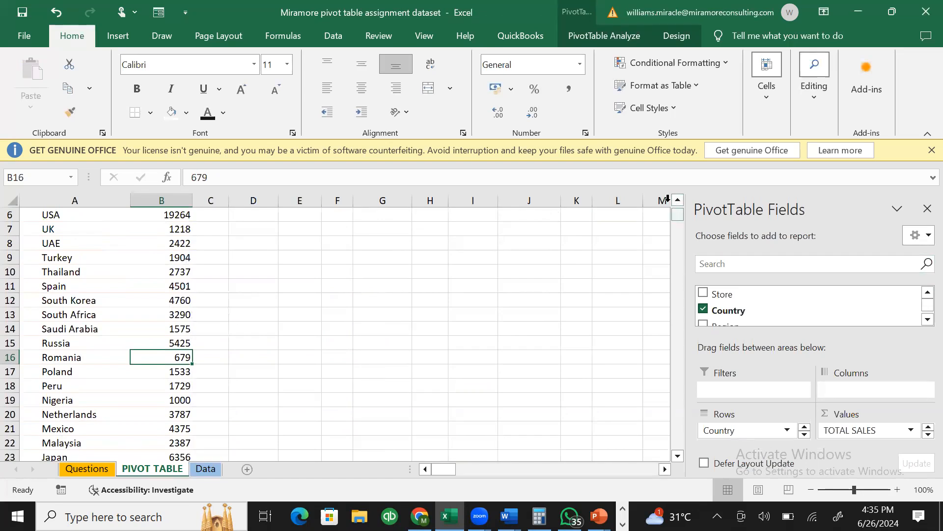
{"action": "scroll", "coordinate": [676, 213], "scroll_direction": "up", "scroll_amount": 2}
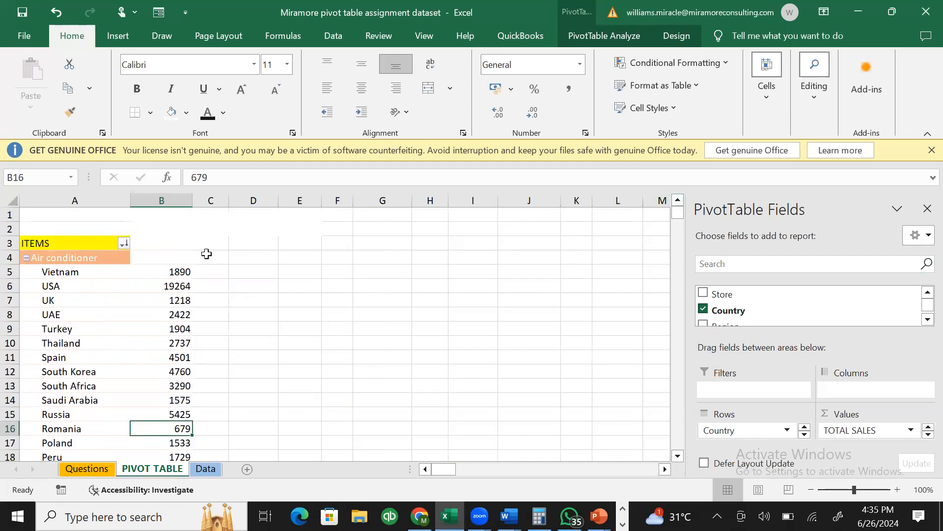
{"action": "left_click", "coordinate": [113, 258]}
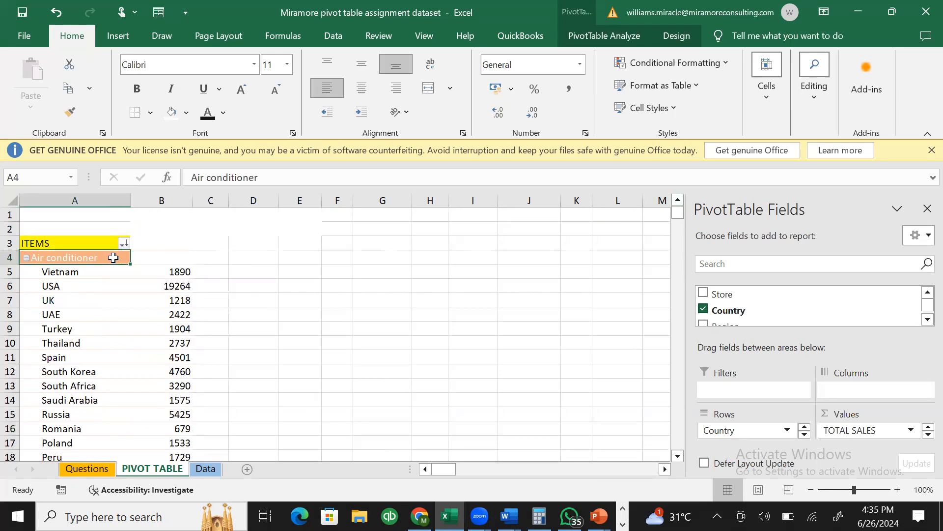
{"action": "right_click", "coordinate": [112, 256]}
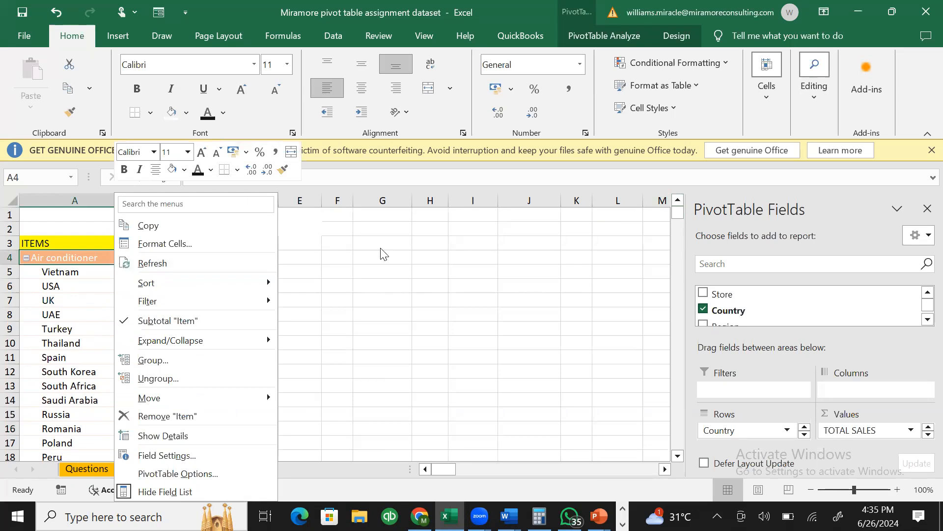
{"action": "key", "text": "Escape"}
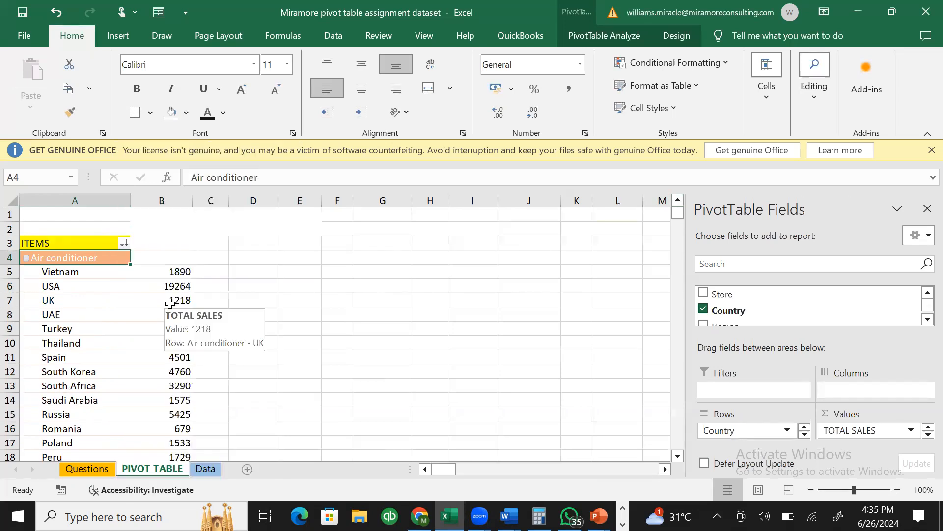
{"action": "left_click", "coordinate": [584, 38]}
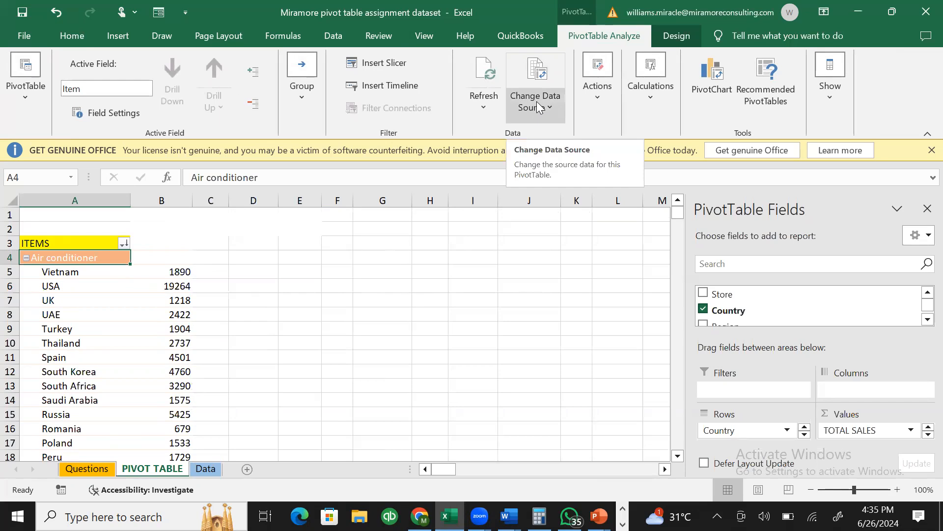
{"action": "left_click", "coordinate": [206, 468]}
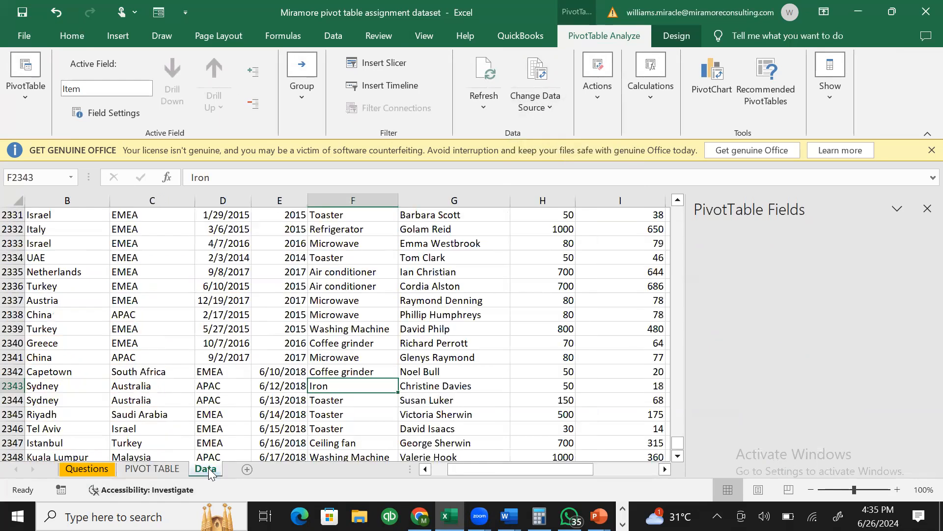
{"action": "left_click", "coordinate": [165, 473]}
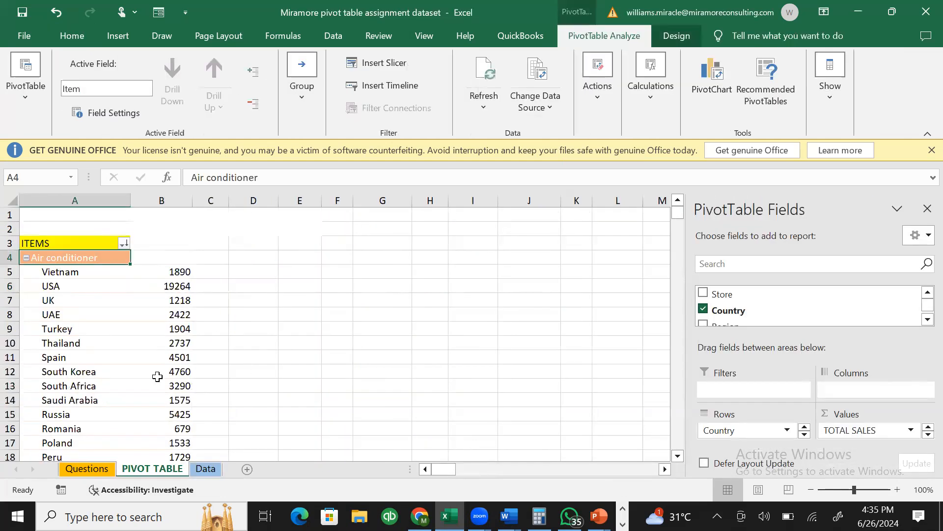
- Run Refresh All twice so the pivot picks up the new source rows
{"action": "mouse_move", "coordinate": [157, 377]}
{"action": "left_click", "coordinate": [490, 105]}
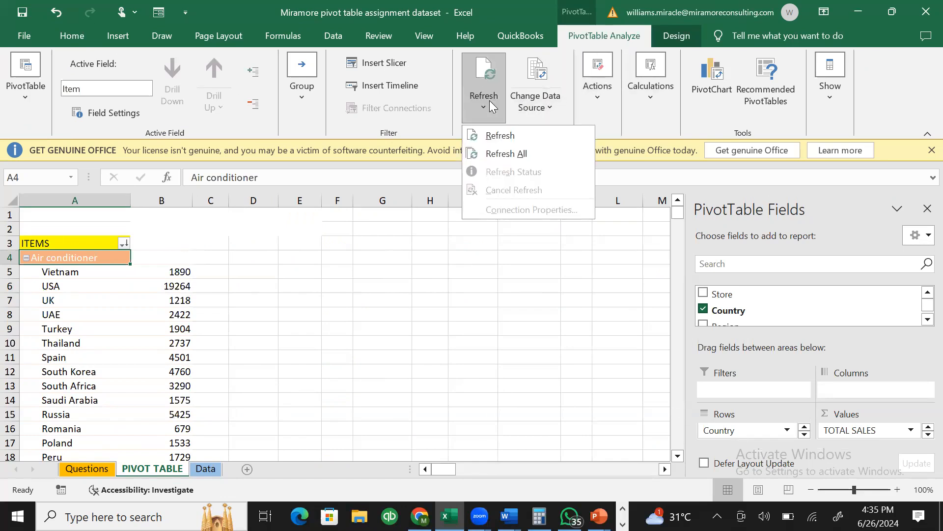
{"action": "left_click", "coordinate": [497, 153]}
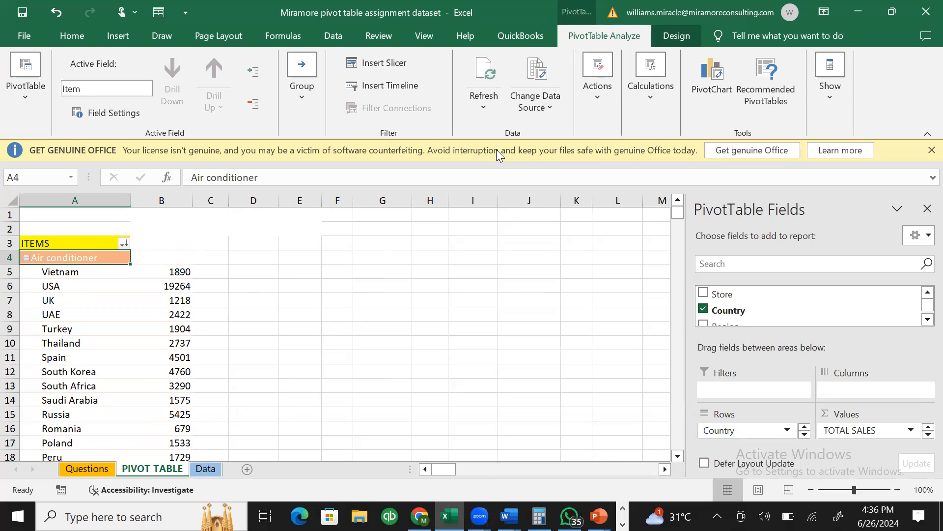
{"action": "left_click", "coordinate": [488, 99]}
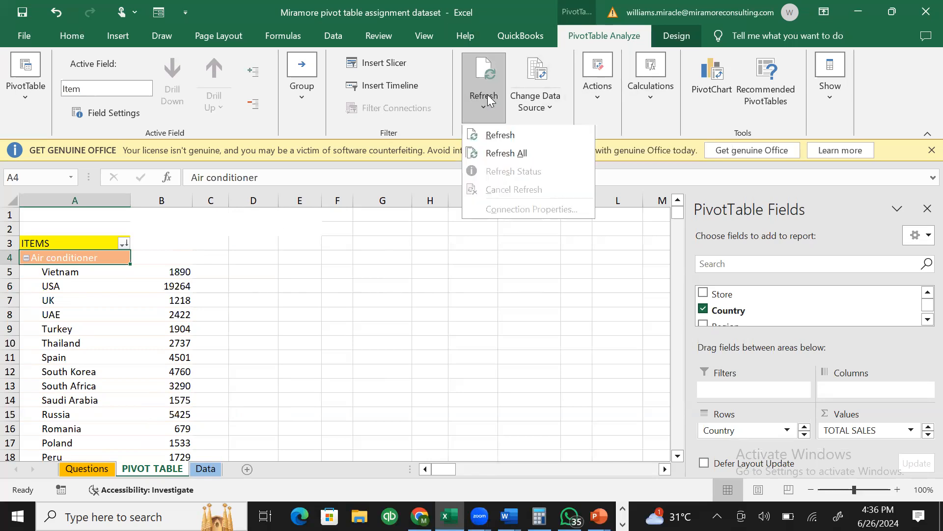
{"action": "left_click", "coordinate": [495, 154]}
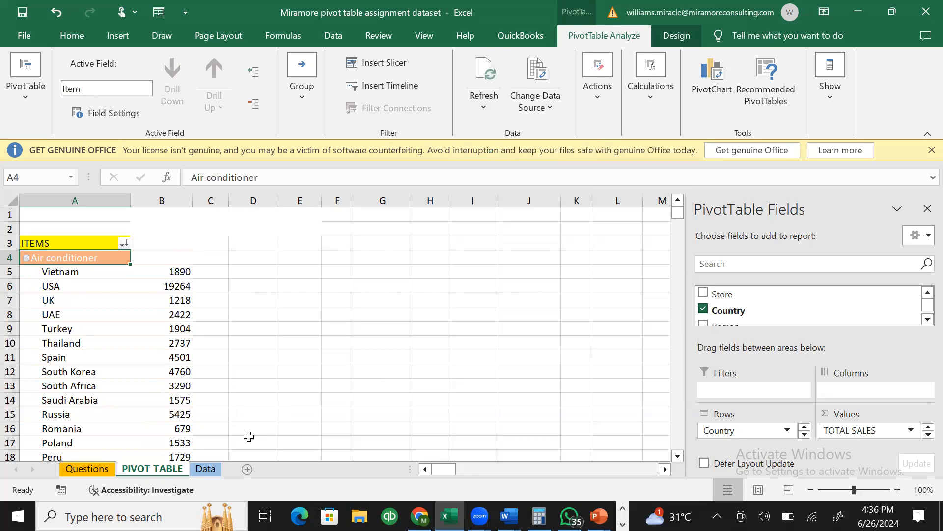
- Verify the appended EMEA, Capetown and Tel Aviv records on the Data sheet, then return to PIVOT TABLE
{"action": "left_click", "coordinate": [205, 468]}
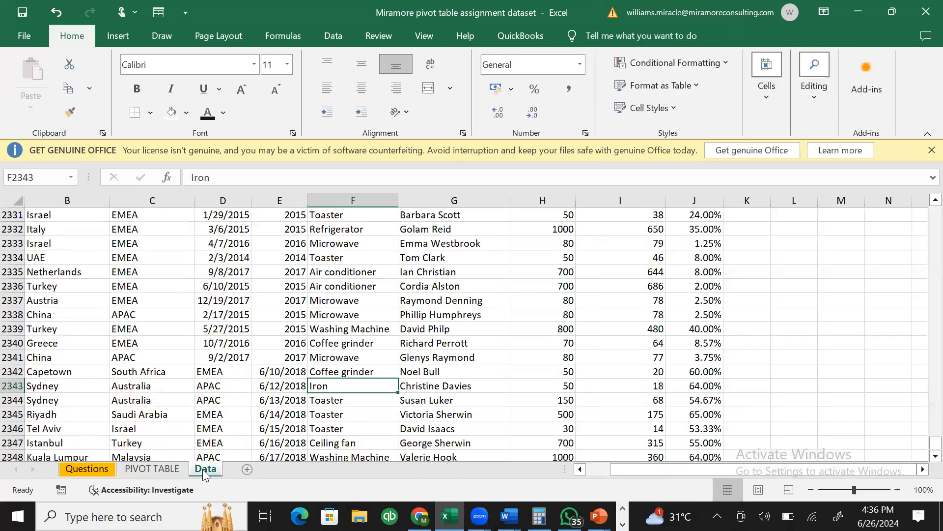
{"action": "left_click", "coordinate": [248, 413]}
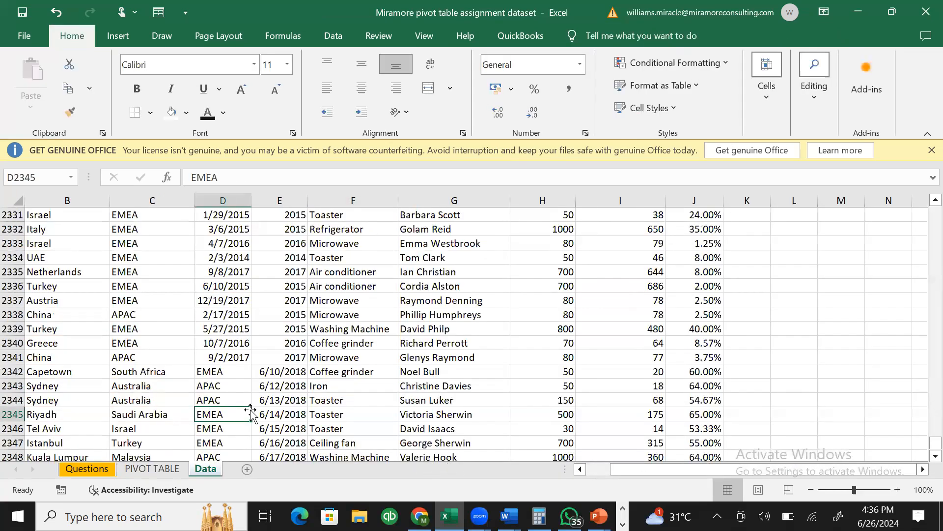
{"action": "left_click", "coordinate": [63, 374]}
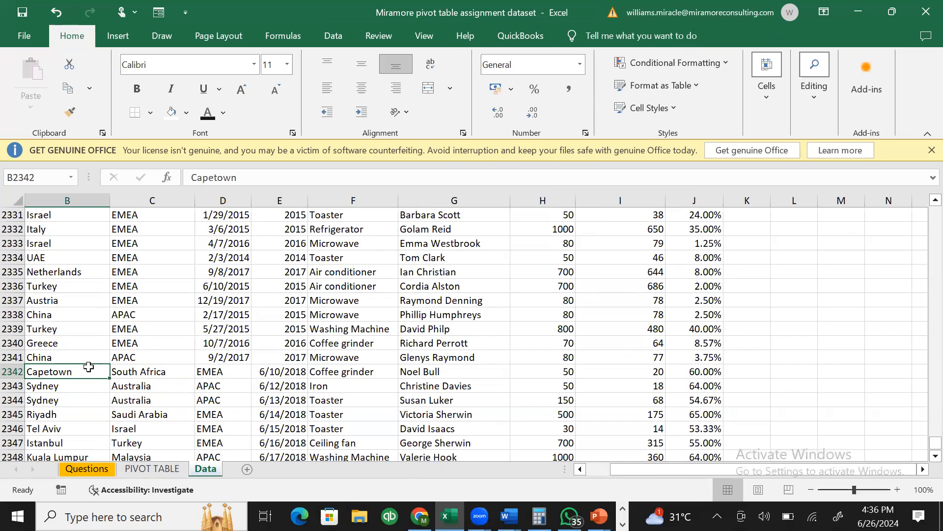
{"action": "left_click", "coordinate": [74, 427]}
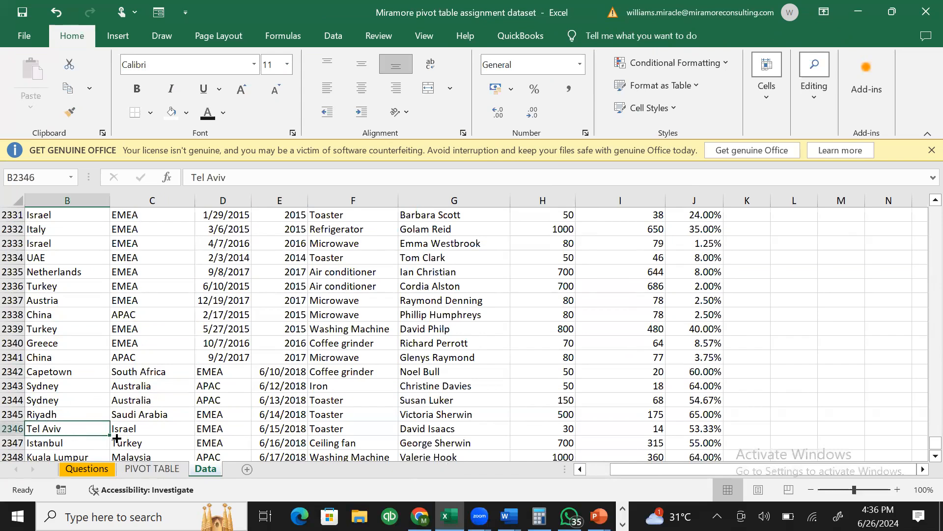
{"action": "left_click", "coordinate": [180, 470]}
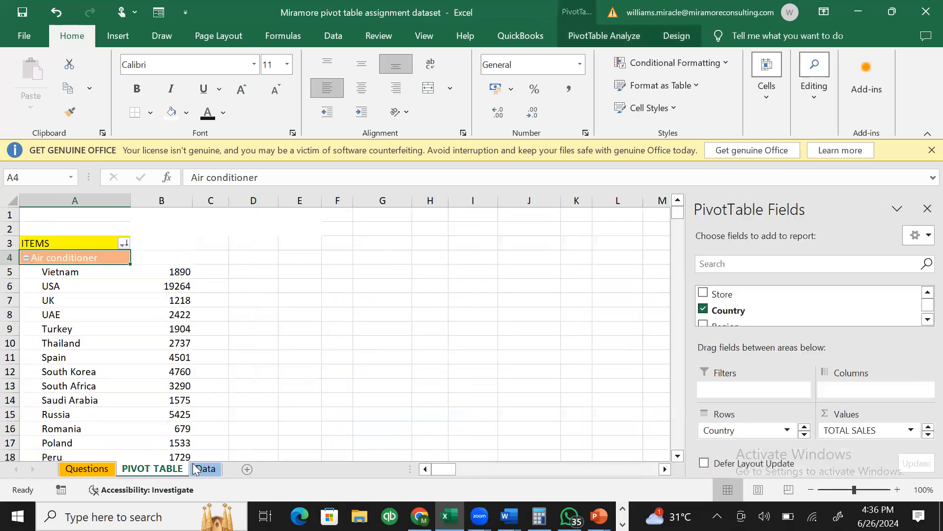
- Re-sort the Country rows A to Z so Argentina 1890, Australia 1876 and Austria 2408 lead
{"action": "left_click", "coordinate": [87, 315]}
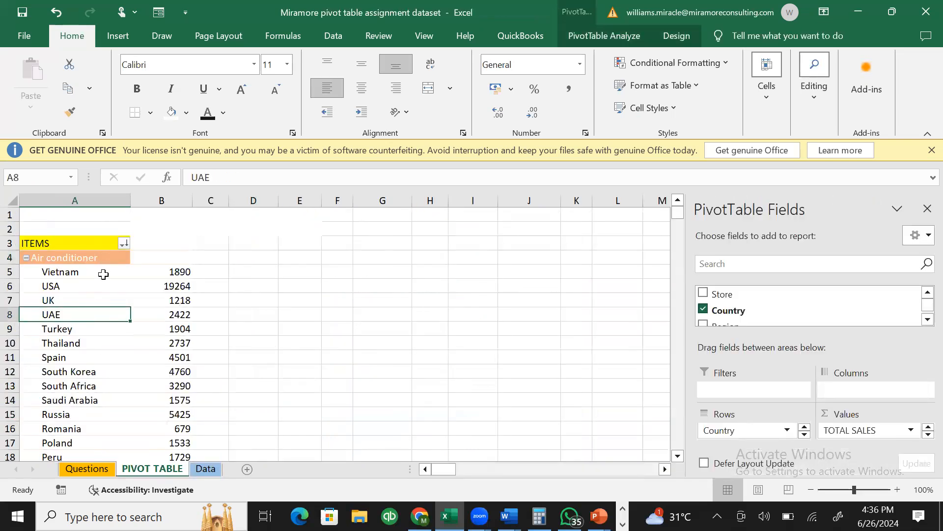
{"action": "left_click", "coordinate": [123, 243]}
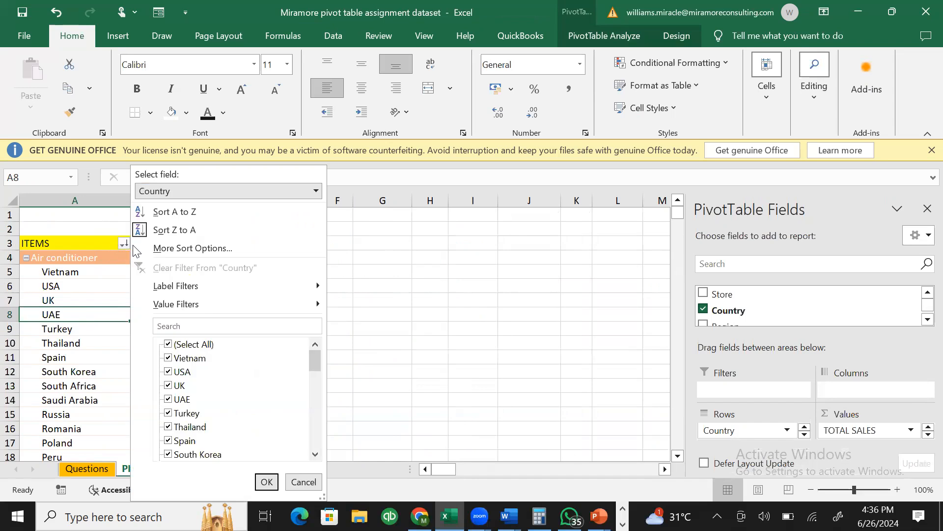
{"action": "left_click", "coordinate": [70, 322]}
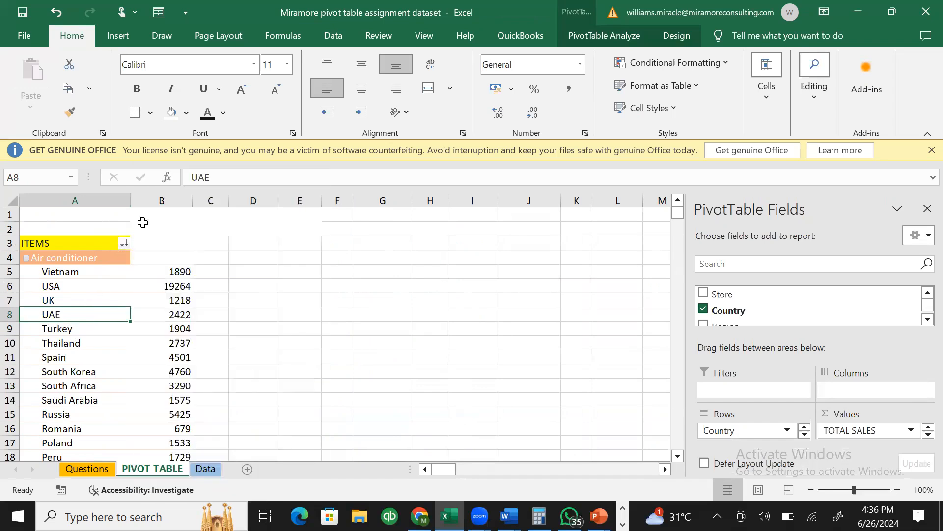
{"action": "left_click", "coordinate": [125, 242]}
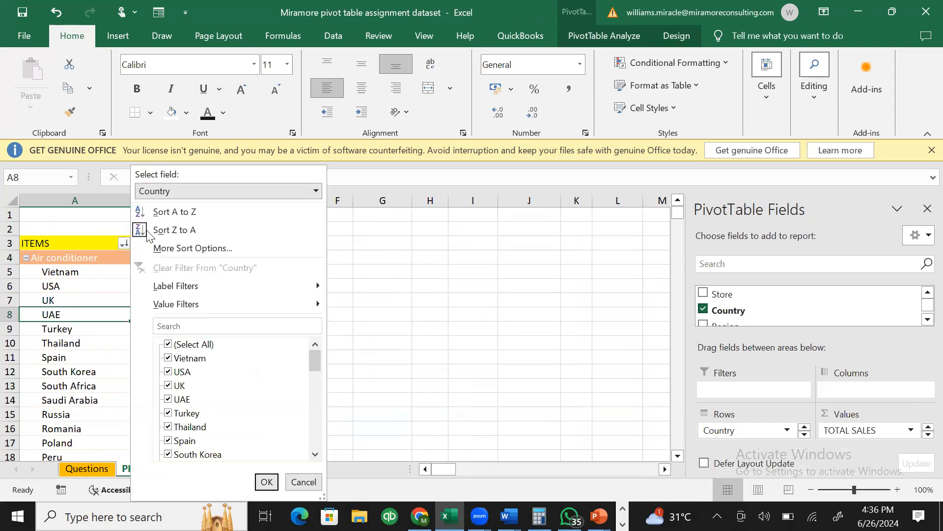
{"action": "left_click", "coordinate": [124, 244]}
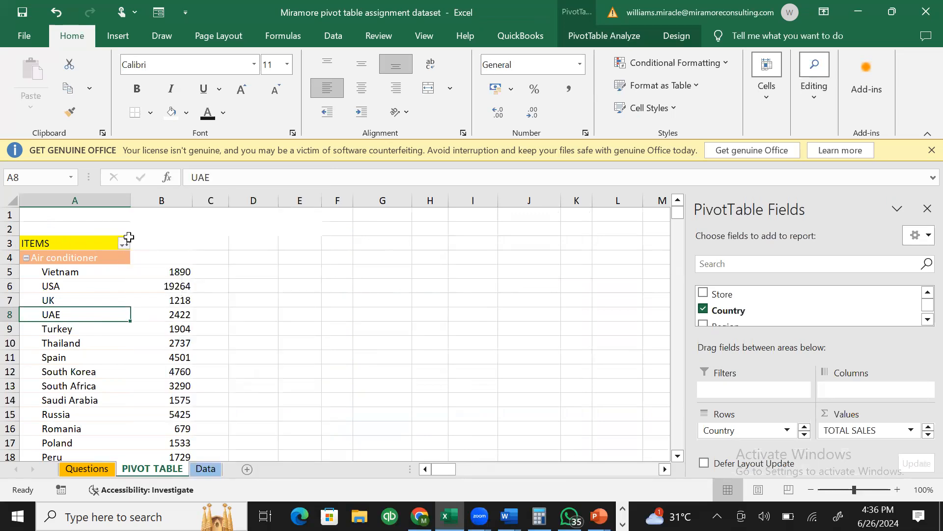
{"action": "left_click", "coordinate": [126, 242]}
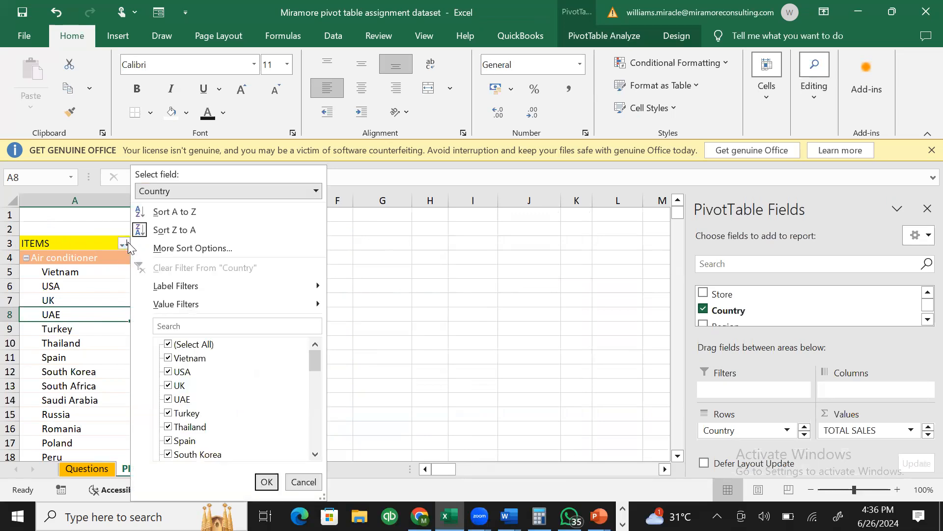
{"action": "left_click", "coordinate": [203, 209]}
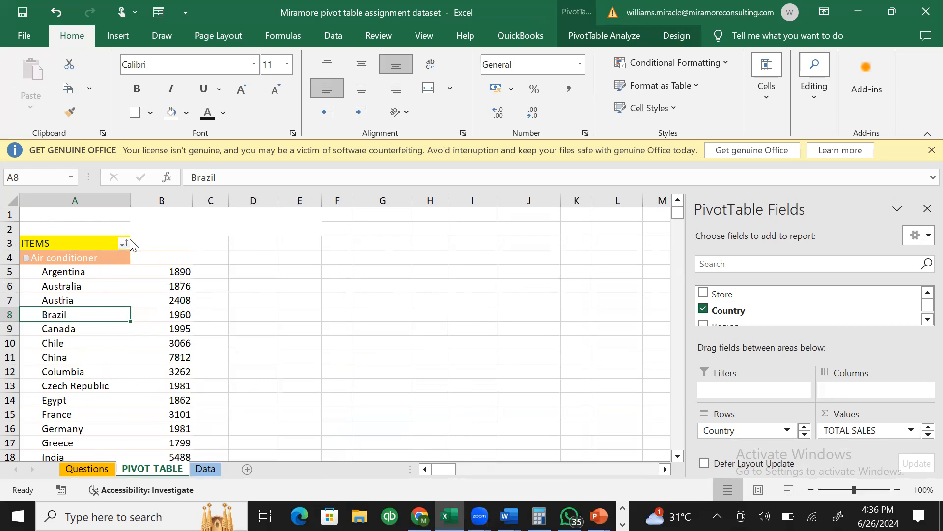
{"action": "left_click", "coordinate": [205, 469]}
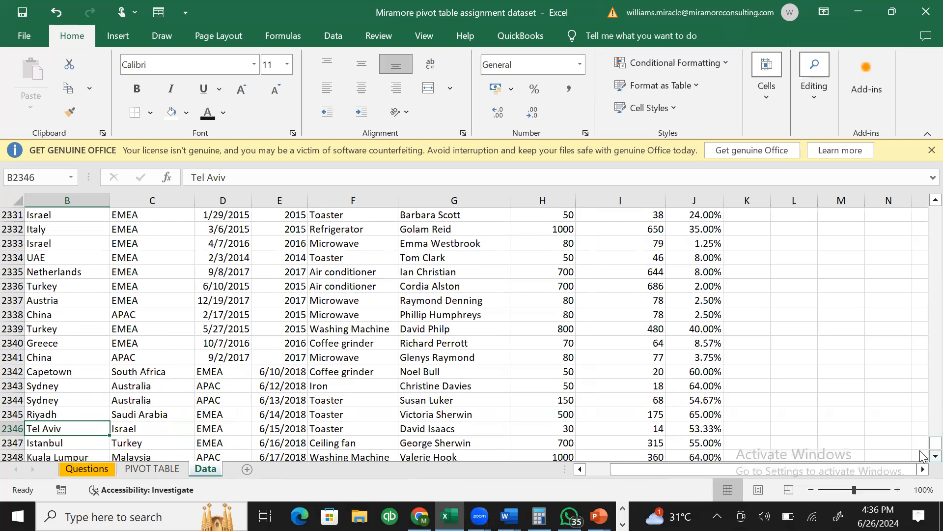
{"action": "left_click", "coordinate": [152, 469]}
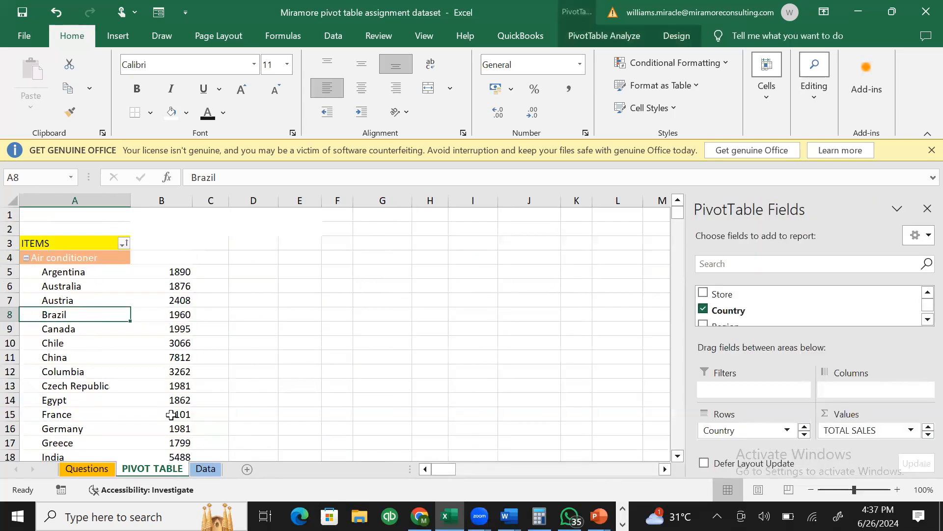
{"action": "left_click", "coordinate": [191, 468]}
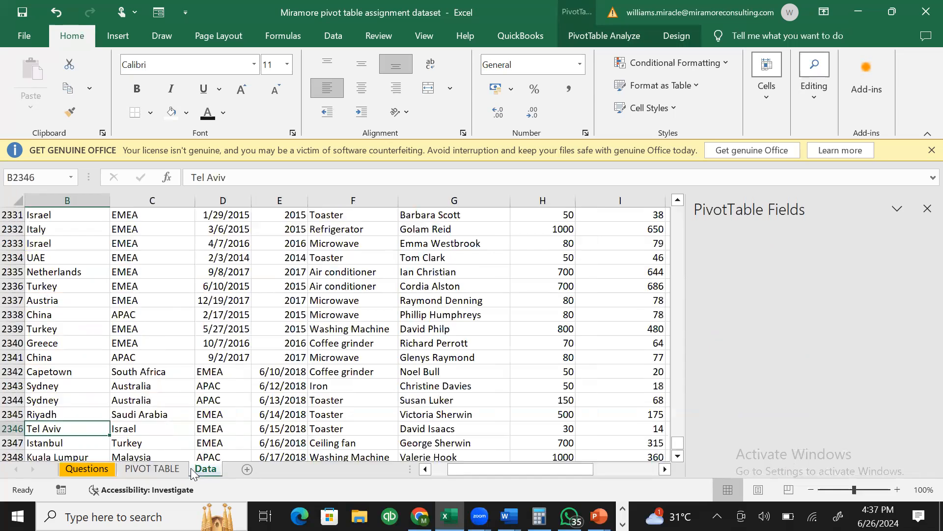
{"action": "left_click", "coordinate": [262, 380]}
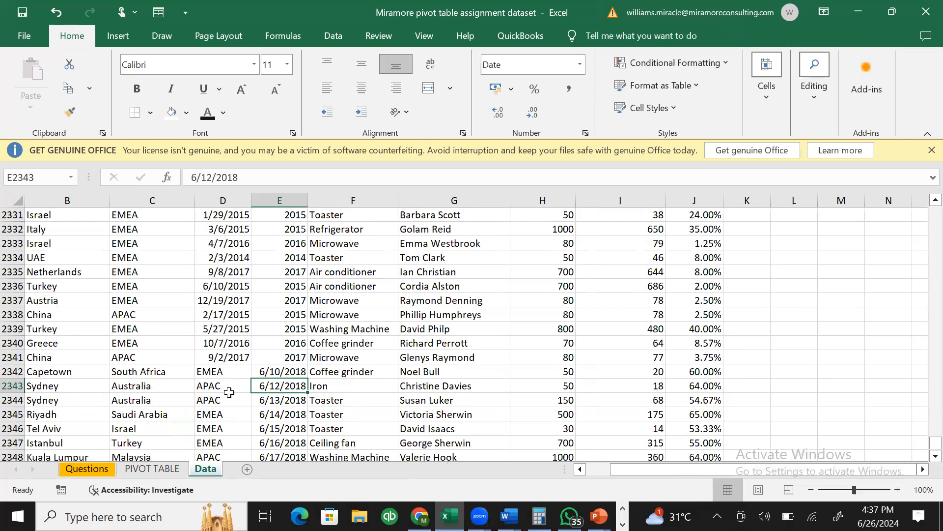
{"action": "left_click", "coordinate": [60, 372]}
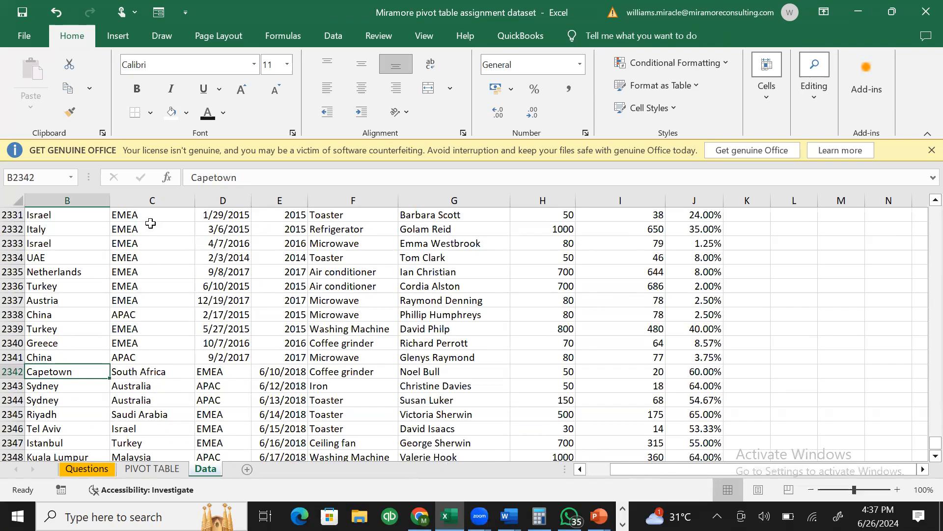
{"action": "left_click_drag", "start_coordinate": [160, 371], "coordinate": [167, 428]}
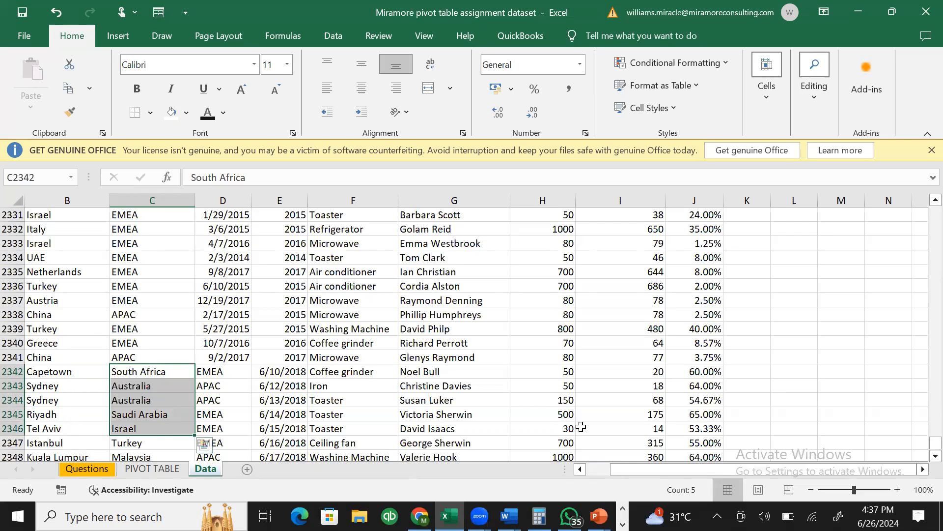
{"action": "left_click_drag", "start_coordinate": [711, 470], "coordinate": [604, 485]}
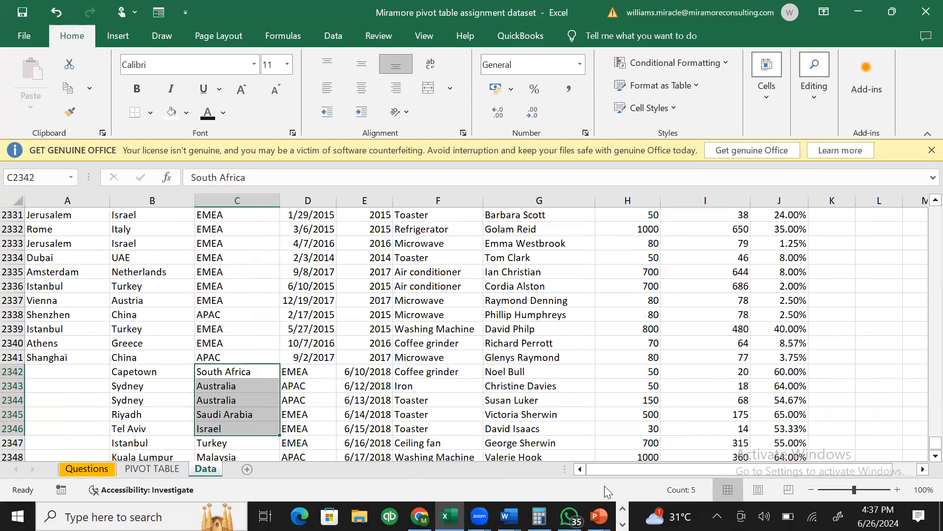
{"action": "left_click", "coordinate": [81, 371]}
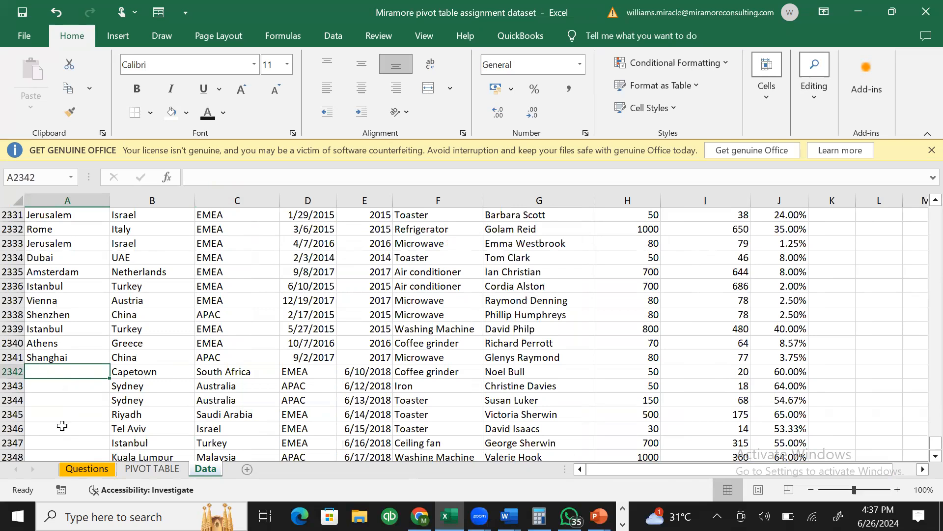
{"action": "left_click", "coordinate": [170, 382]}
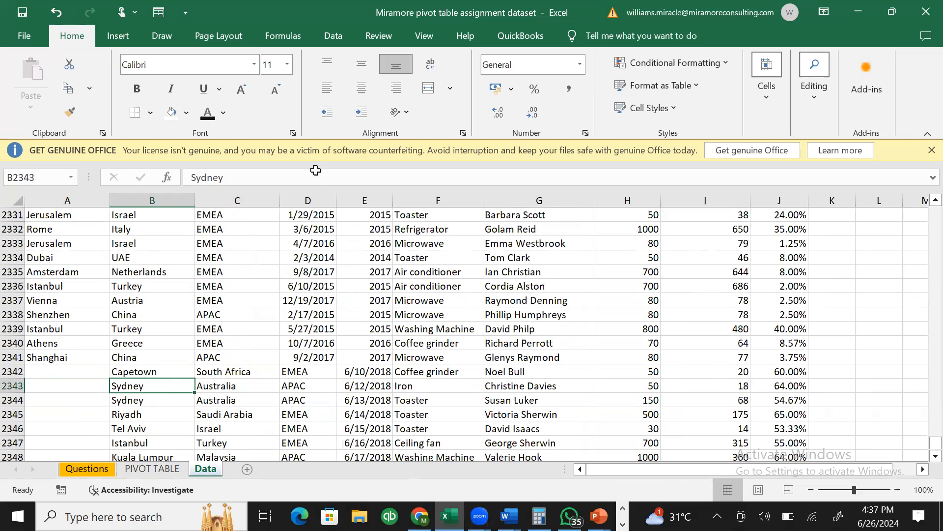
{"action": "left_click", "coordinate": [308, 200]}
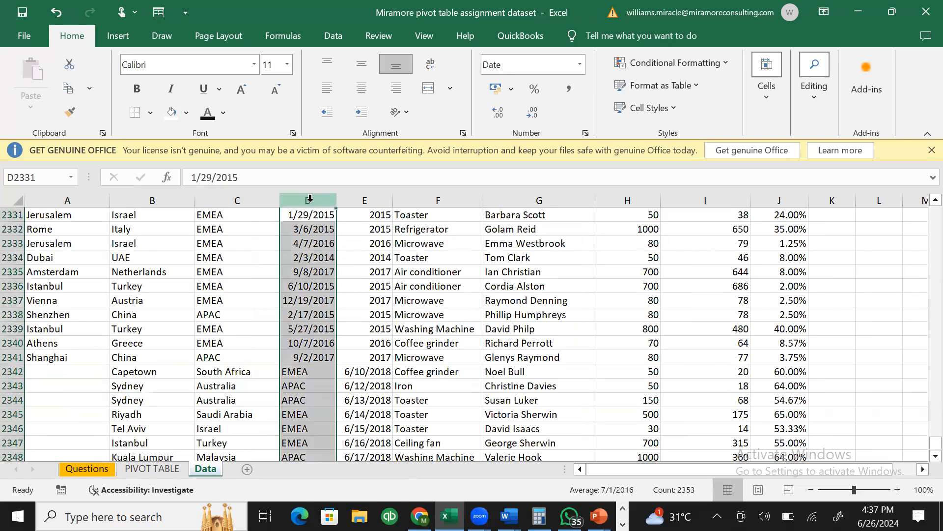
{"action": "left_click", "coordinate": [309, 397]}
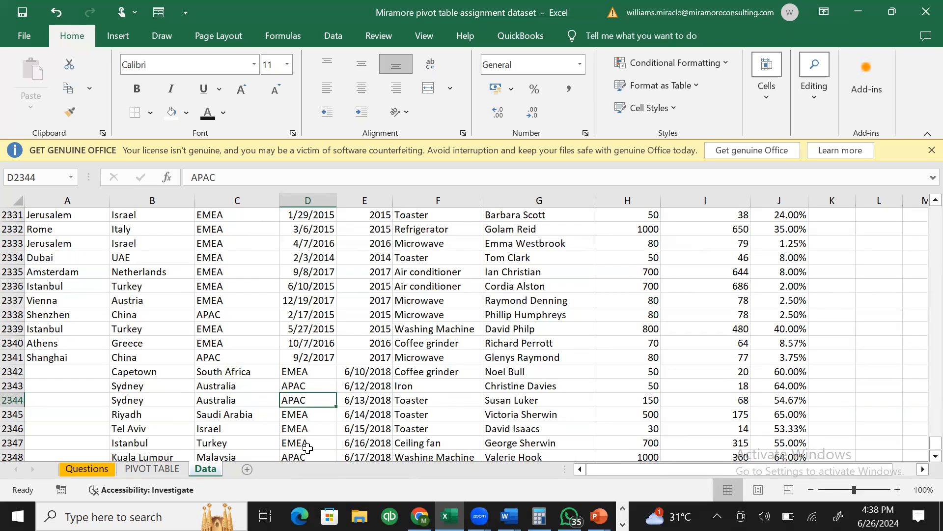
- Move the misaligned block B2342:J2353 one column left so it starts at A2342
{"action": "left_click", "coordinate": [162, 371]}
{"action": "key", "text": "ctrl+shift+Down"}
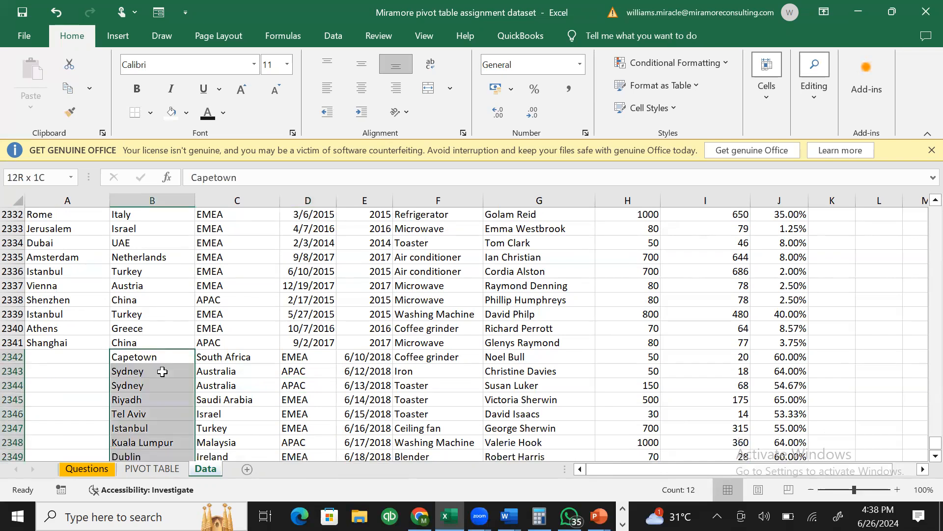
{"action": "key", "text": "ctrl+shift+Right"}
{"action": "key", "text": "ctrl+x"}
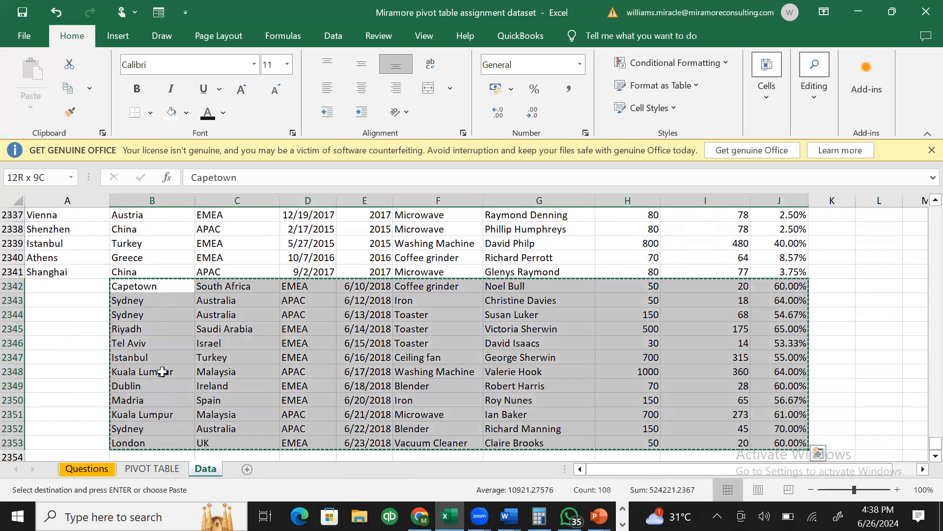
{"action": "key", "text": "Left"}
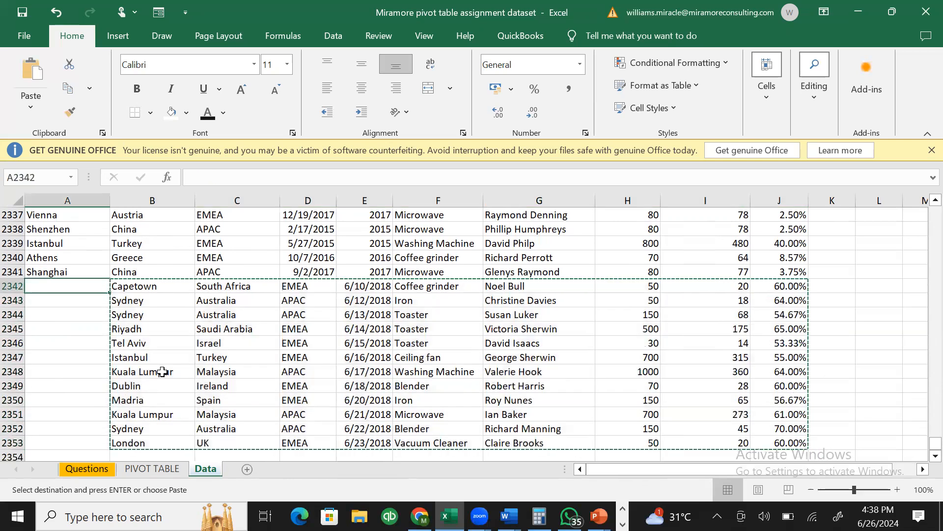
{"action": "key", "text": "ctrl+v"}
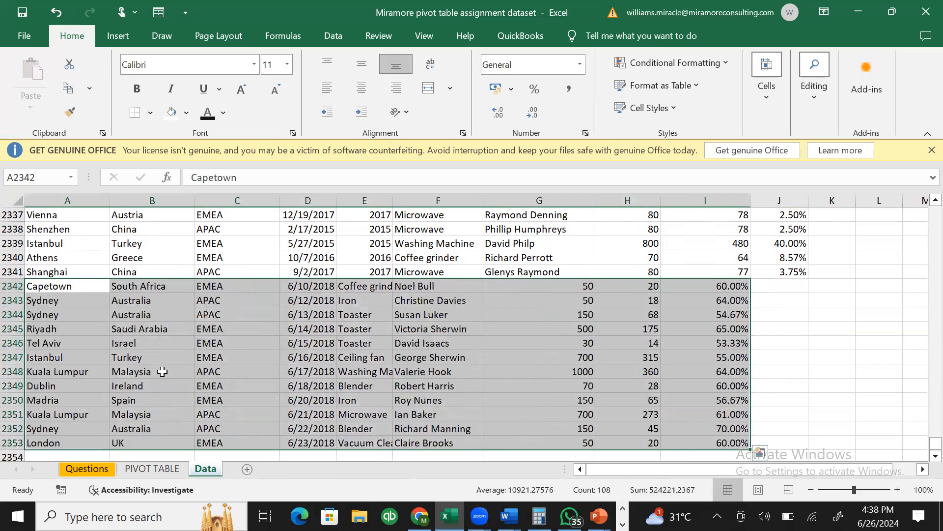
{"action": "left_click", "coordinate": [178, 315]}
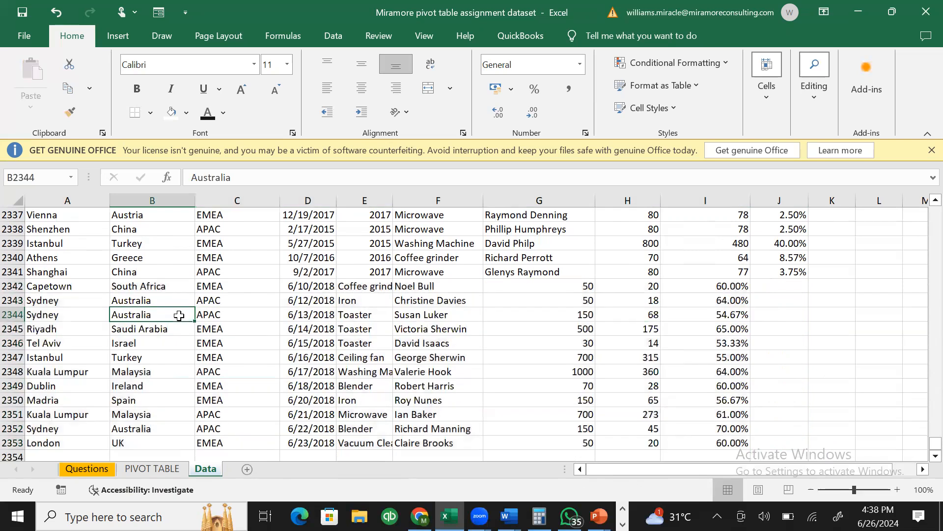
{"action": "left_click", "coordinate": [369, 320]}
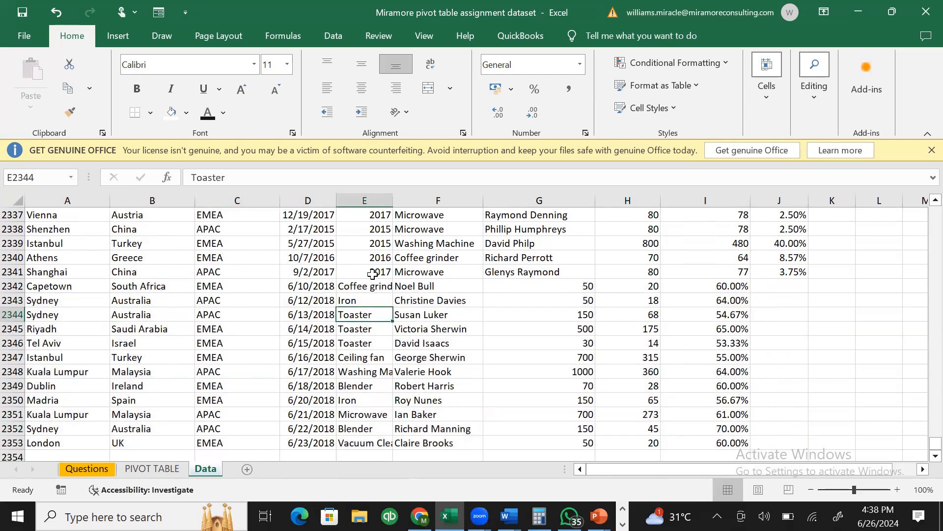
- Shift the E2342:I2353 block one column right to start at F2342
{"action": "left_click", "coordinate": [373, 274]}
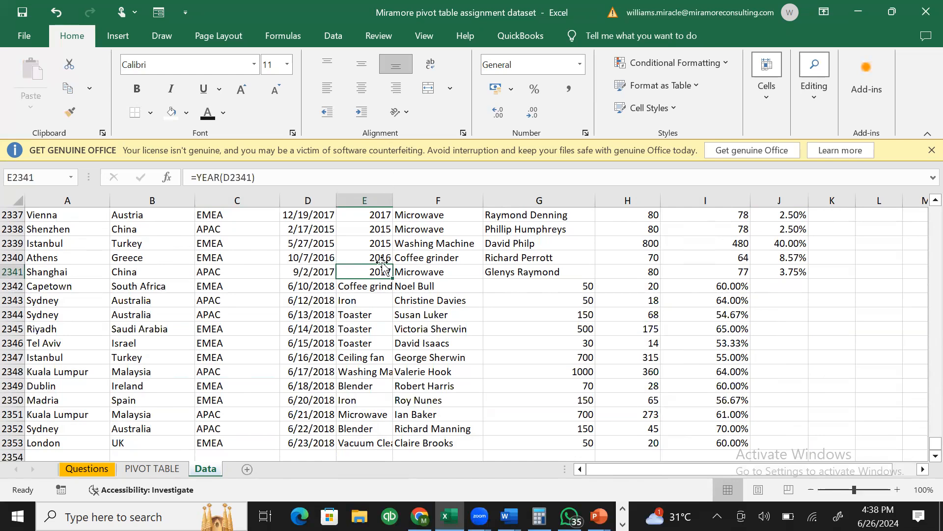
{"action": "left_click", "coordinate": [383, 284]}
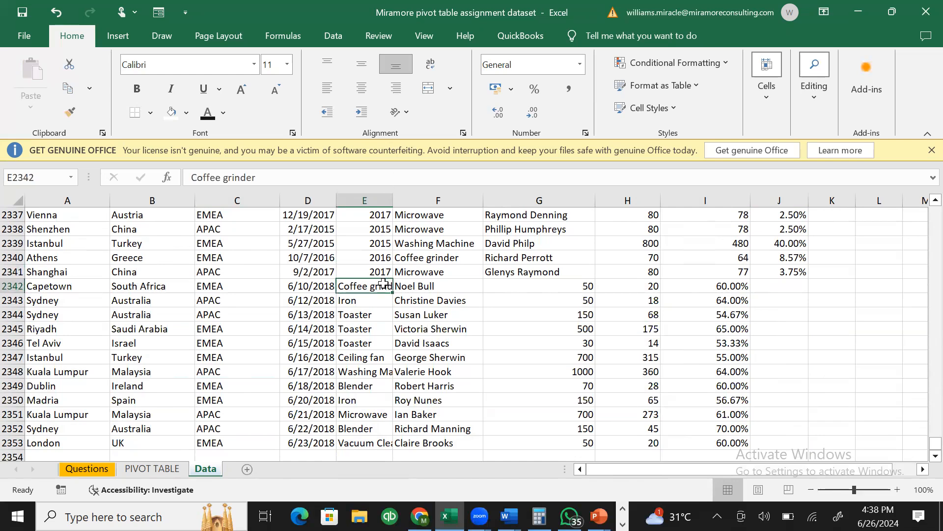
{"action": "key", "text": "ctrl+shift+Down"}
{"action": "key", "text": "ctrl+shift+Right"}
{"action": "key", "text": "ctrl+c"}
{"action": "key", "text": "Right"}
{"action": "key", "text": "ctrl+v"}
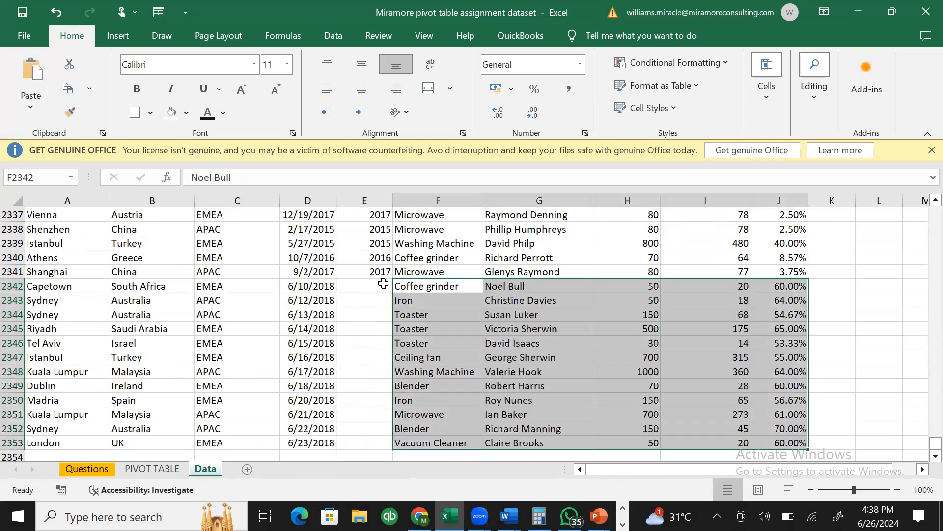
- Fill E2341's year formula down to row 2353, spot-check the values, and save the workbook
{"action": "left_click", "coordinate": [376, 271]}
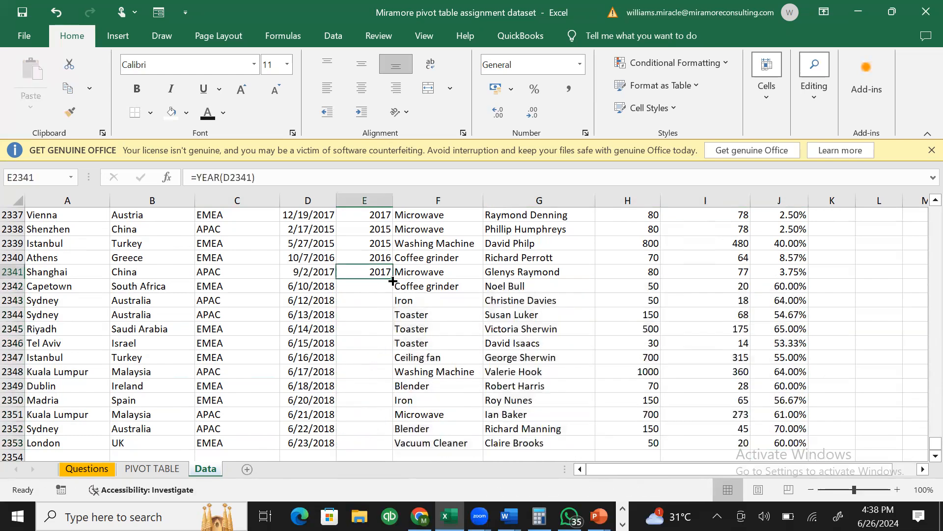
{"action": "double_click", "coordinate": [392, 279]}
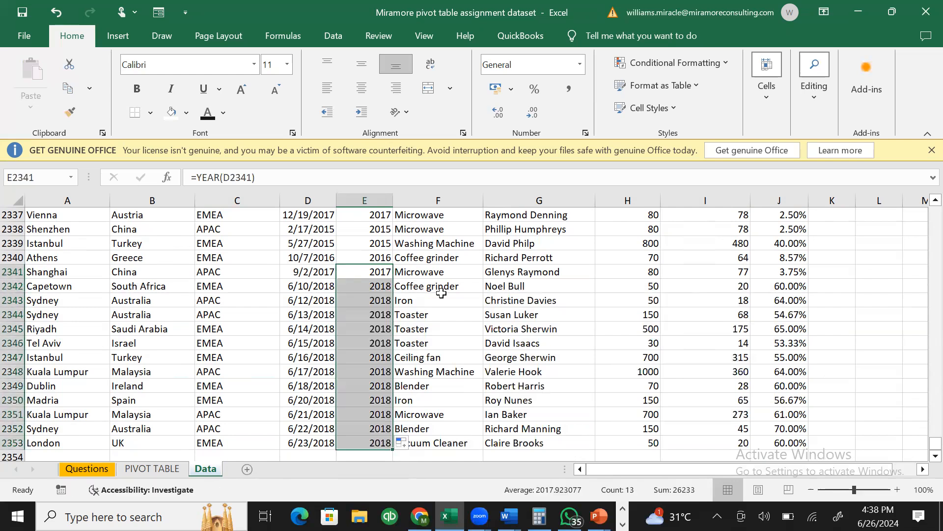
{"action": "left_click", "coordinate": [441, 296]}
{"action": "left_click", "coordinate": [637, 336]}
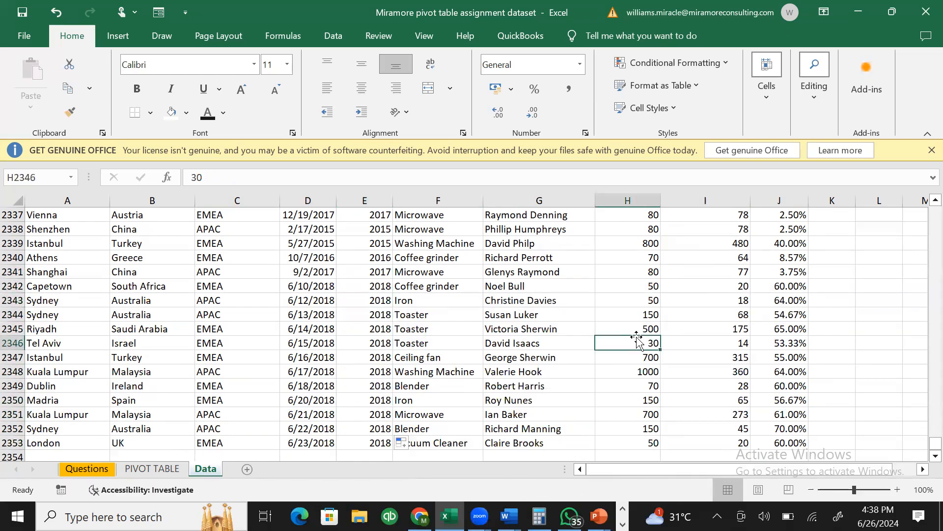
{"action": "left_click", "coordinate": [758, 343]}
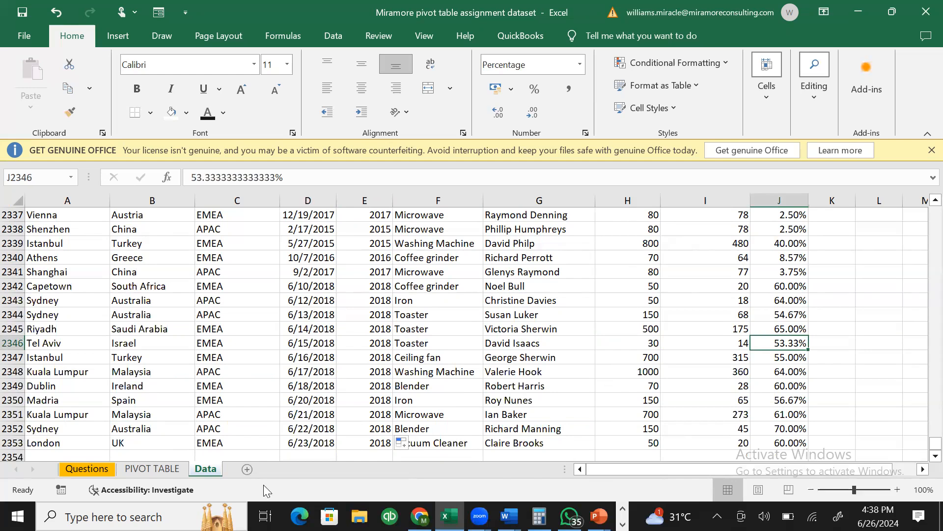
{"action": "key", "text": "ctrl+s"}
{"action": "left_click", "coordinate": [157, 469]}
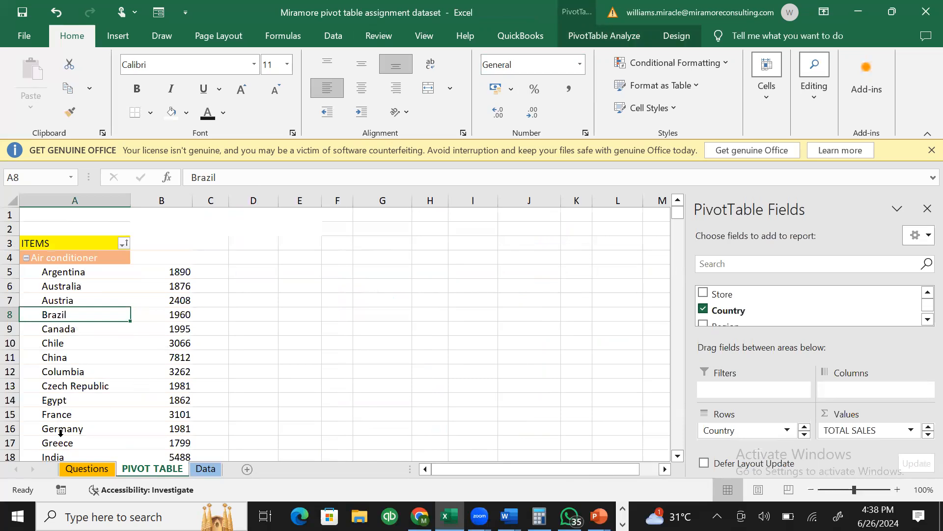
- Open the pivot's Change Data Source dialog in range-picking mode
{"action": "left_click", "coordinate": [597, 38]}
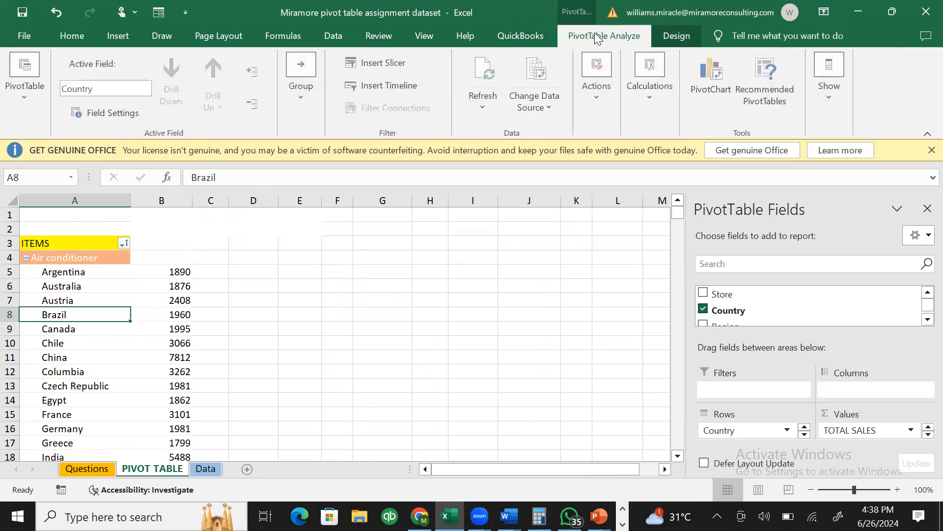
{"action": "left_click", "coordinate": [534, 95]}
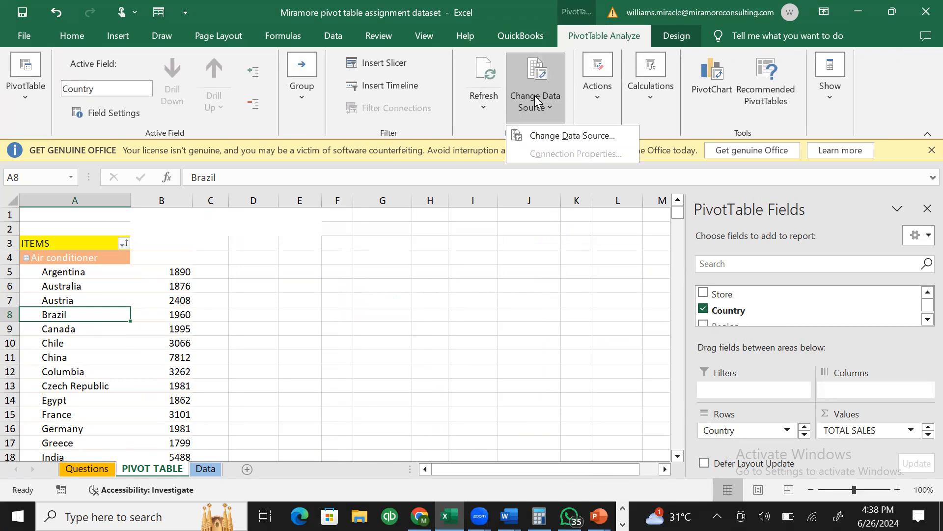
{"action": "left_click", "coordinate": [552, 133]}
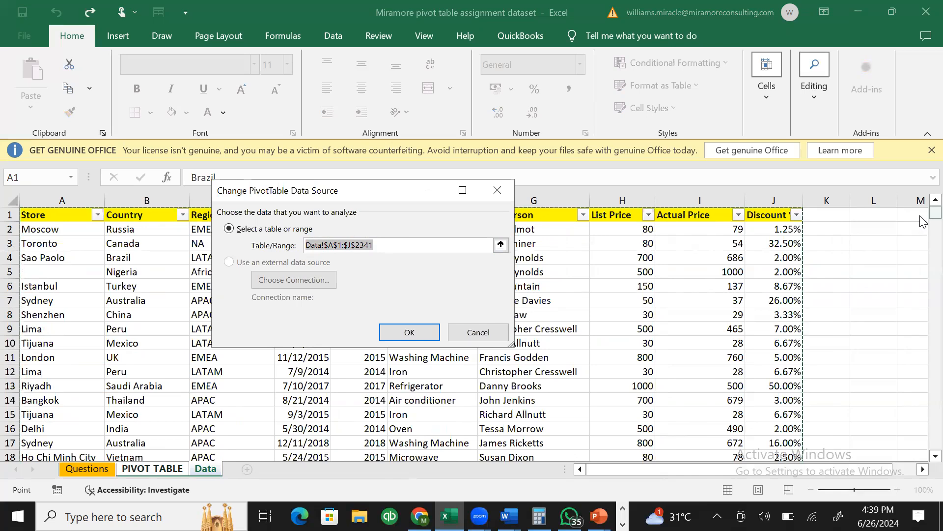
{"action": "left_click_drag", "start_coordinate": [933, 216], "coordinate": [841, 361]}
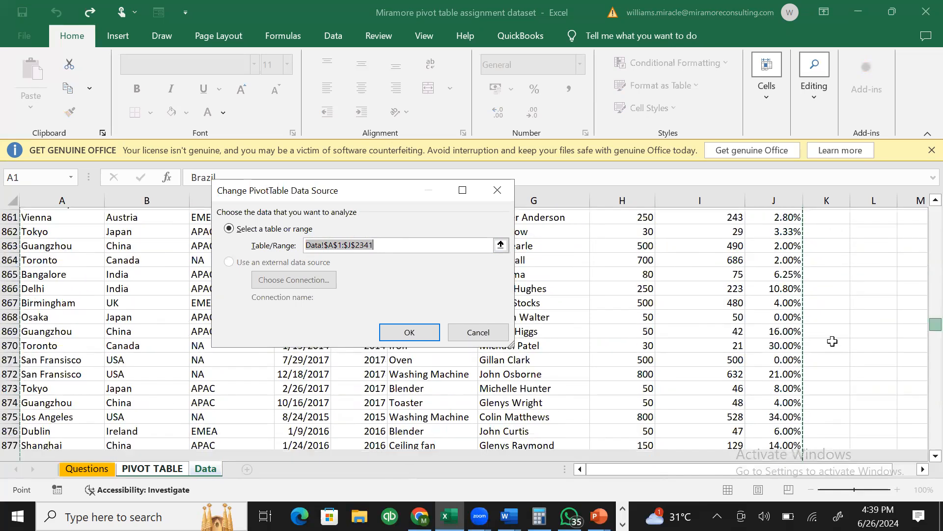
{"action": "left_click", "coordinate": [500, 245]}
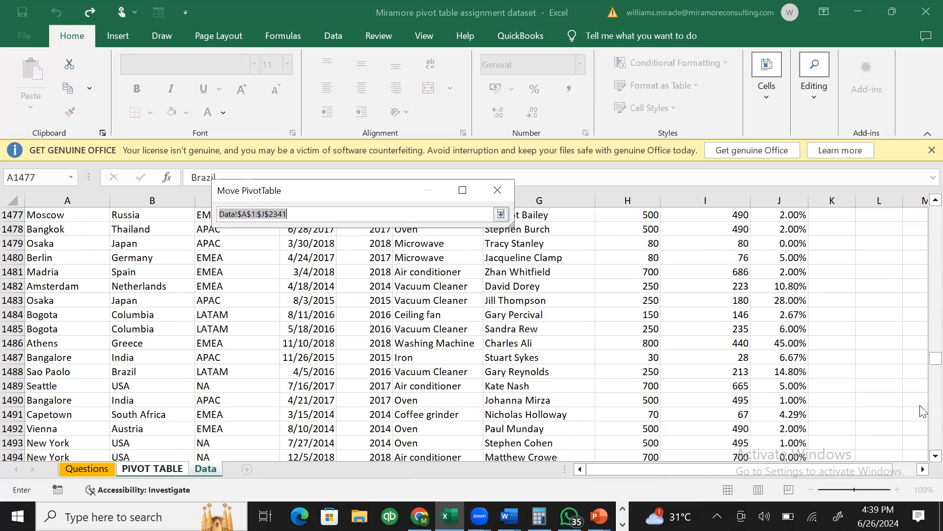
{"action": "left_click_drag", "start_coordinate": [923, 366], "coordinate": [924, 115]}
- Select Data!$A$1:$J$2353 as the source range, then cancel the dialog without applying it
{"action": "left_click", "coordinate": [68, 215]}
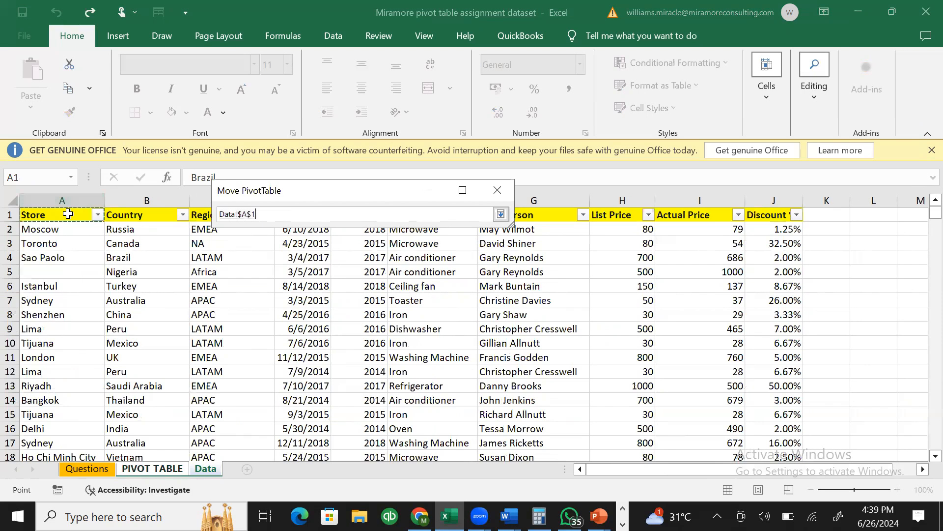
{"action": "key", "text": "ctrl+shift+Down"}
{"action": "key", "text": "ctrl+shift+Down"}
{"action": "key", "text": "ctrl+shift+Down"}
{"action": "key", "text": "ctrl+shift+Down"}
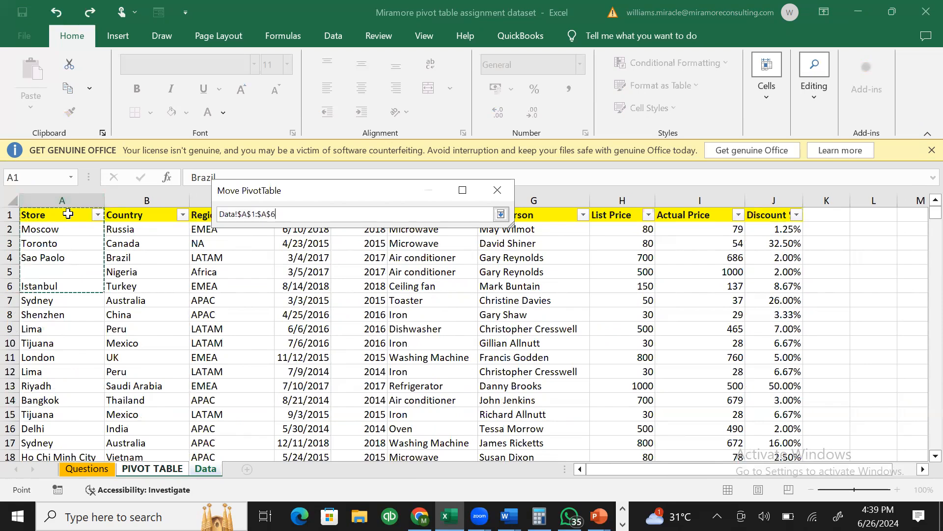
{"action": "key", "text": "ctrl+shift+Up"}
{"action": "key", "text": "ctrl+shift+Right"}
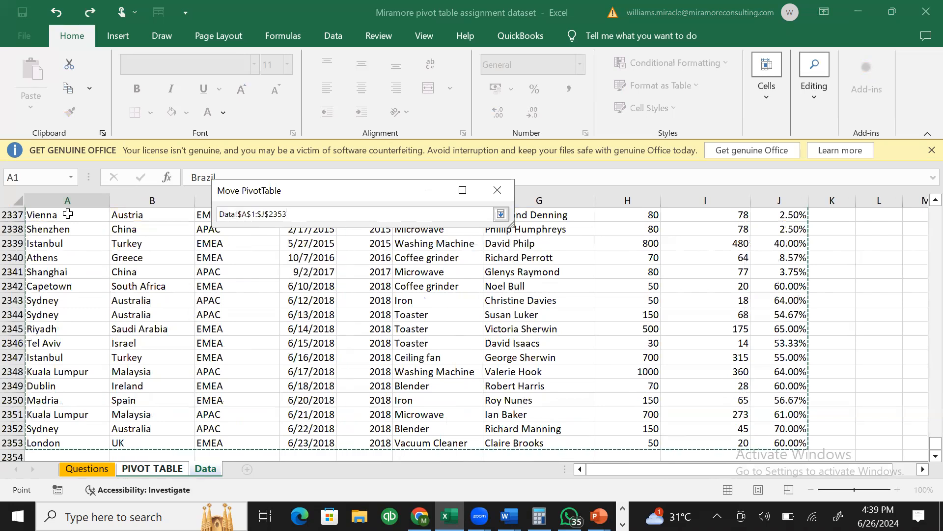
{"action": "left_click_drag", "start_coordinate": [921, 440], "coordinate": [924, 212]}
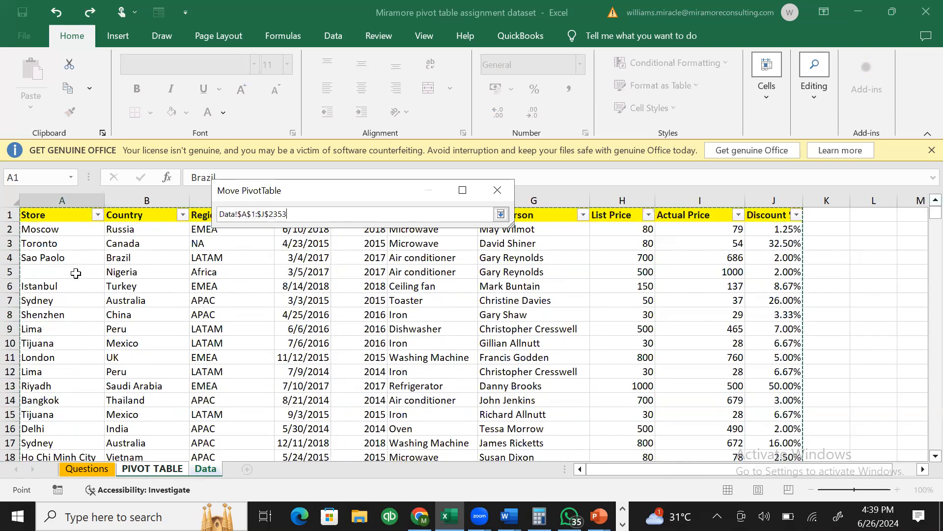
{"action": "left_click", "coordinate": [491, 189]}
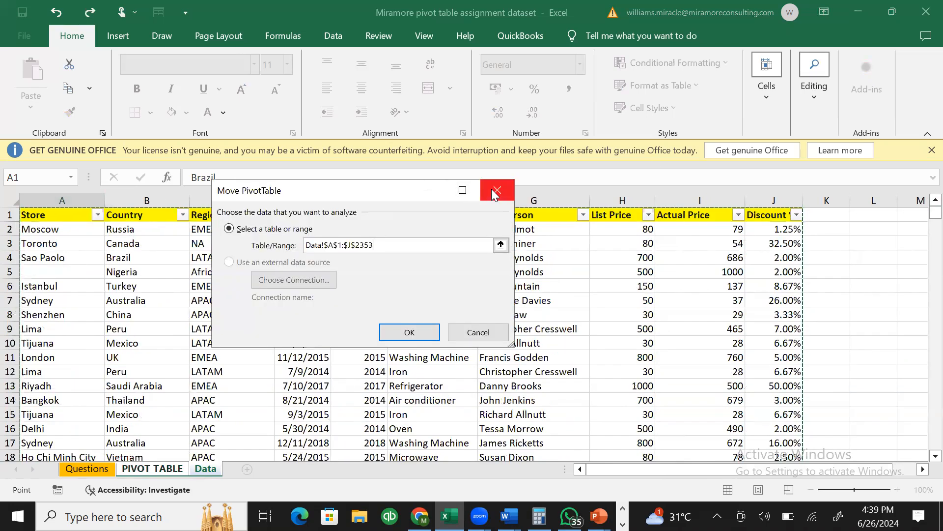
{"action": "left_click", "coordinate": [457, 330]}
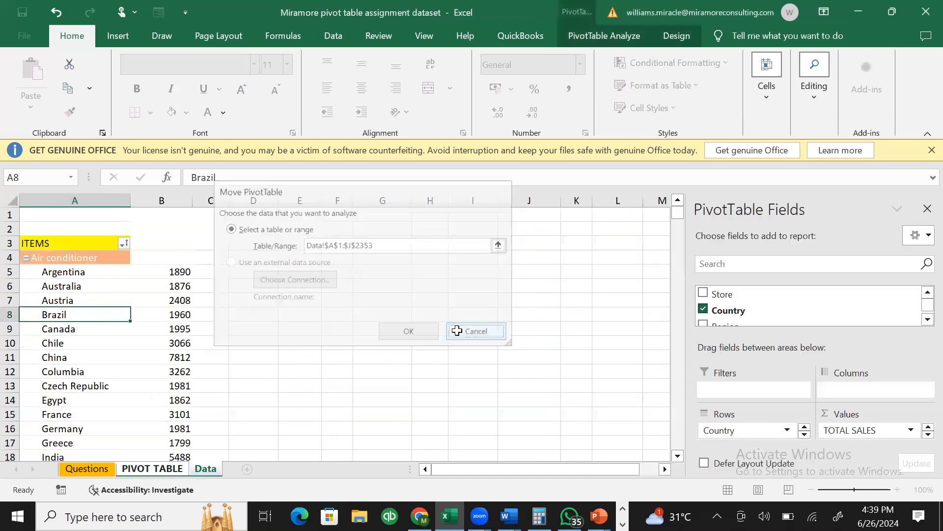
- Enter Lagos as the store in the Data sheet's empty A5 cell for Nigeria
{"action": "left_click", "coordinate": [204, 469]}
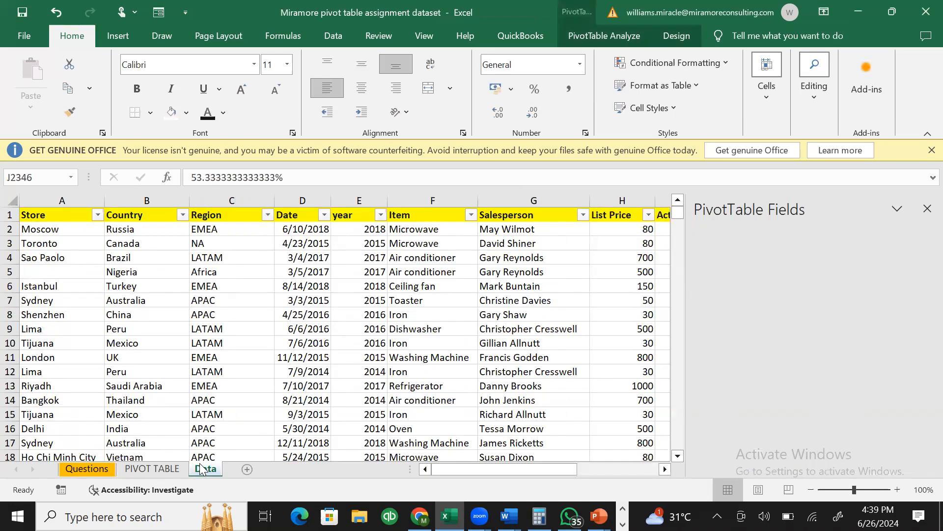
{"action": "left_click", "coordinate": [58, 272]}
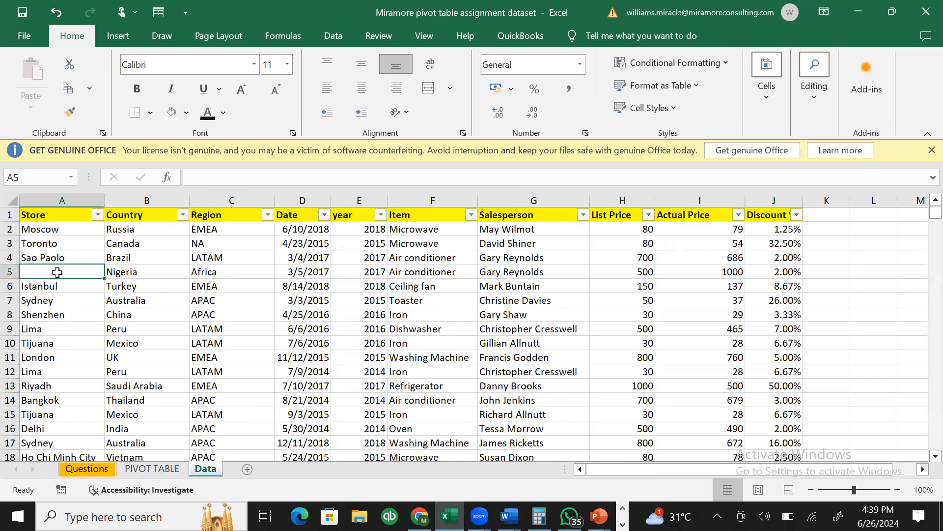
{"action": "type", "text": "Lagos"}
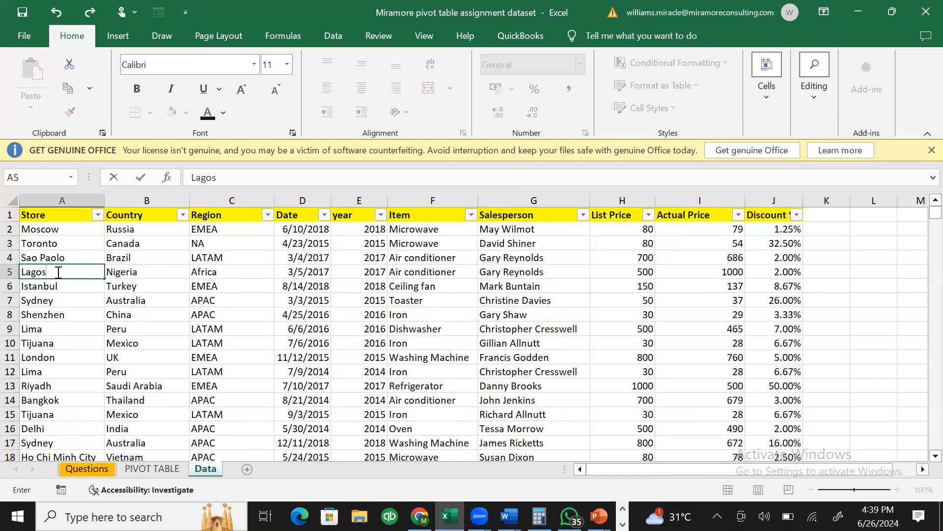
{"action": "key", "text": "Return"}
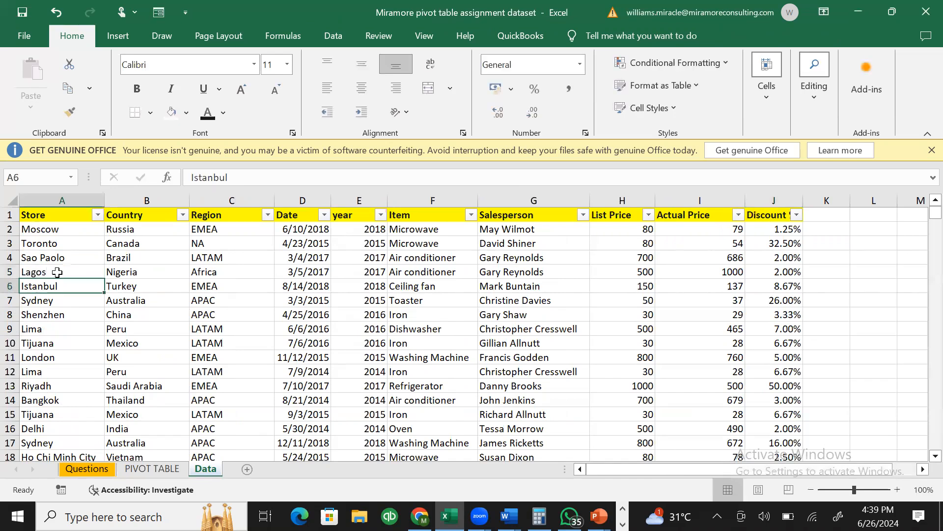
{"action": "left_click", "coordinate": [169, 470]}
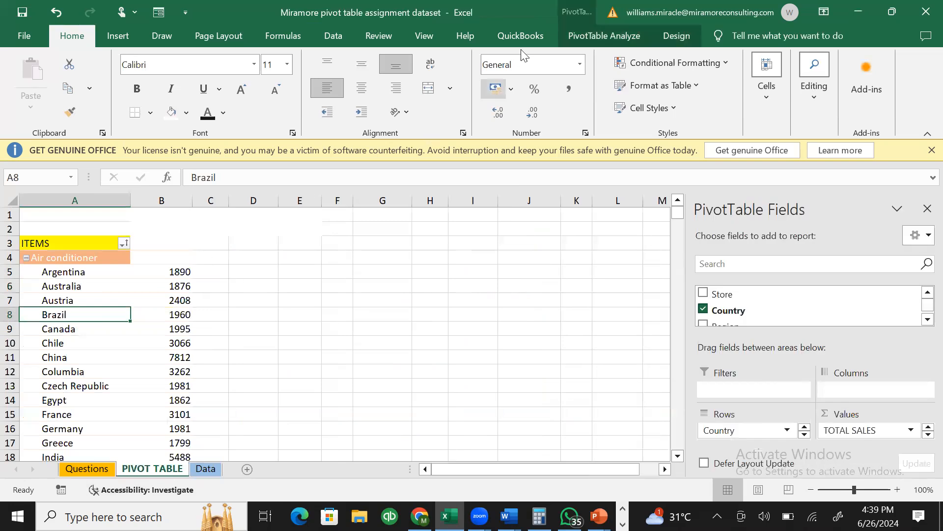
- Open the pivot's Change Data Source dialog, showing Data!$A$1:$J$2341, and scroll to the data's last row, 2353
{"action": "left_click", "coordinate": [572, 36]}
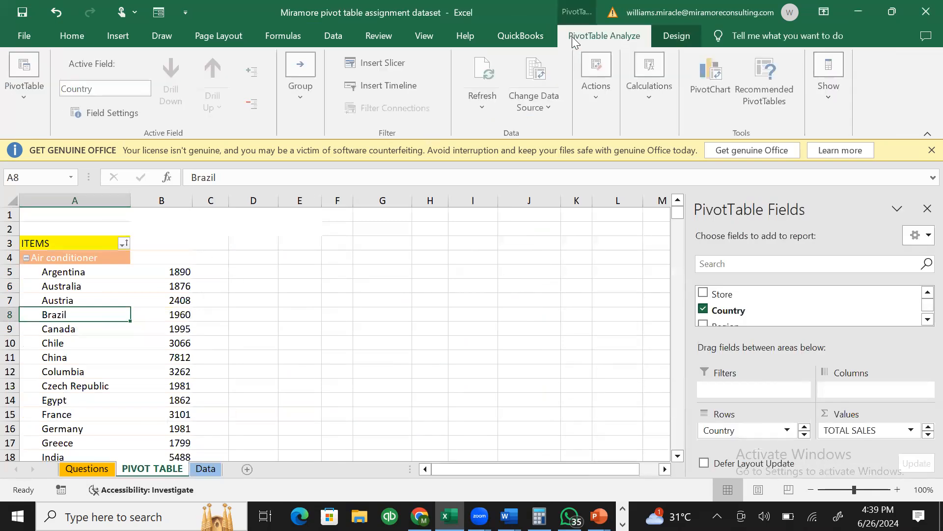
{"action": "left_click", "coordinate": [523, 101]}
{"action": "left_click", "coordinate": [543, 140]}
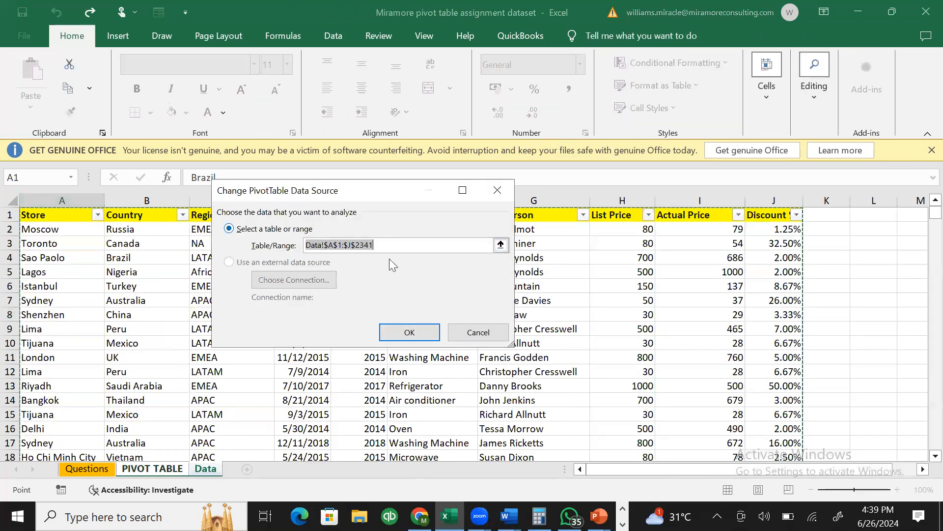
{"action": "left_click_drag", "start_coordinate": [934, 216], "coordinate": [922, 461]}
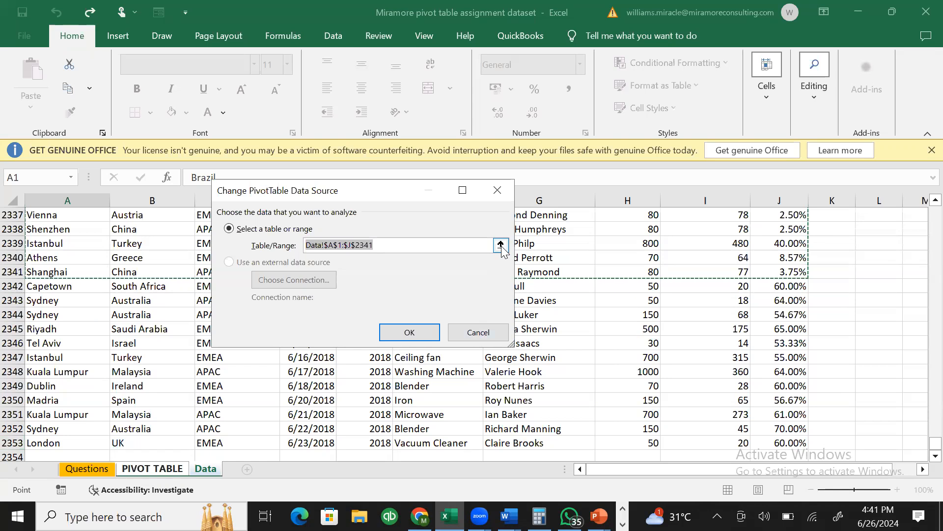
- Reselect the pivot source from A1 to Data!$A$1:$J$2353 and apply it to the pivot table
{"action": "left_click", "coordinate": [401, 244]}
{"action": "key", "text": "BackSpace"}
{"action": "key", "text": "BackSpace"}
{"action": "key", "text": "BackSpace"}
{"action": "type", "text": "353"}
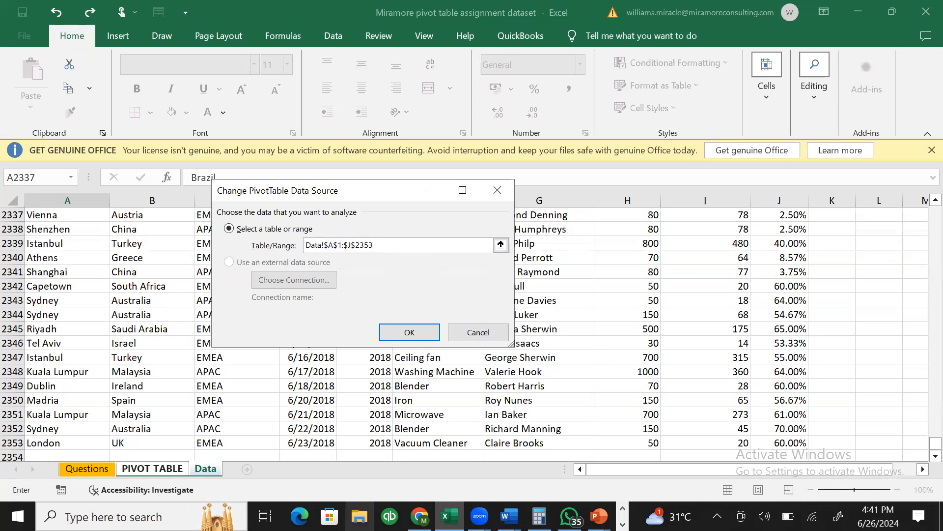
{"action": "key", "text": "BackSpace"}
{"action": "key", "text": "BackSpace"}
{"action": "key", "text": "BackSpace"}
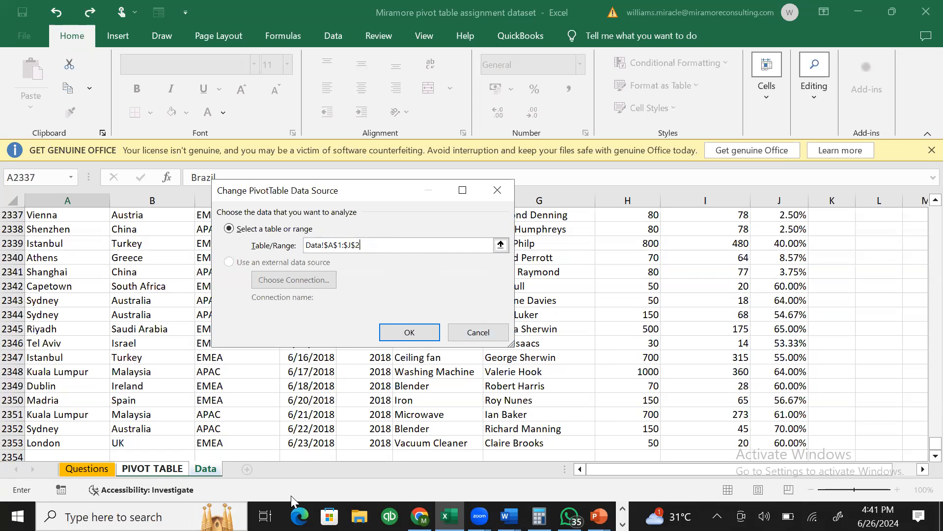
{"action": "left_click", "coordinate": [501, 245]}
{"action": "left_click_drag", "start_coordinate": [935, 444], "coordinate": [924, 211]}
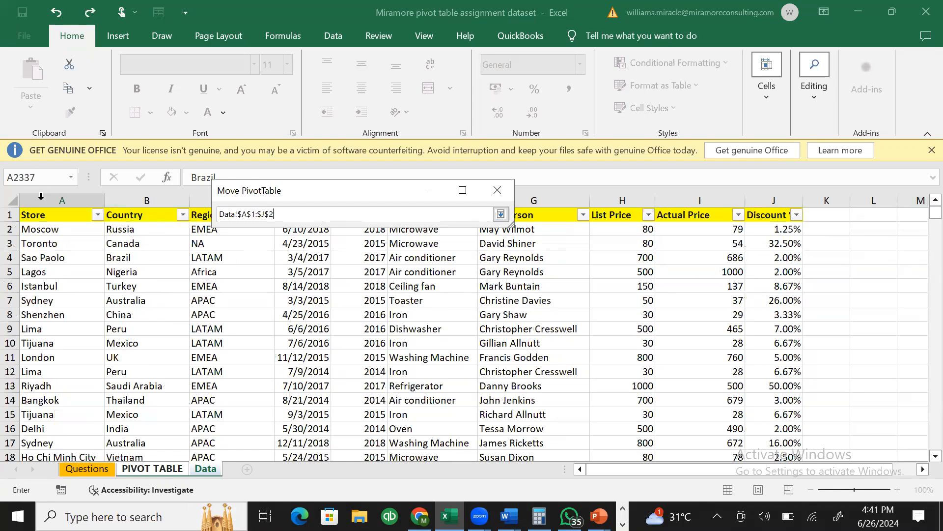
{"action": "left_click", "coordinate": [52, 215]}
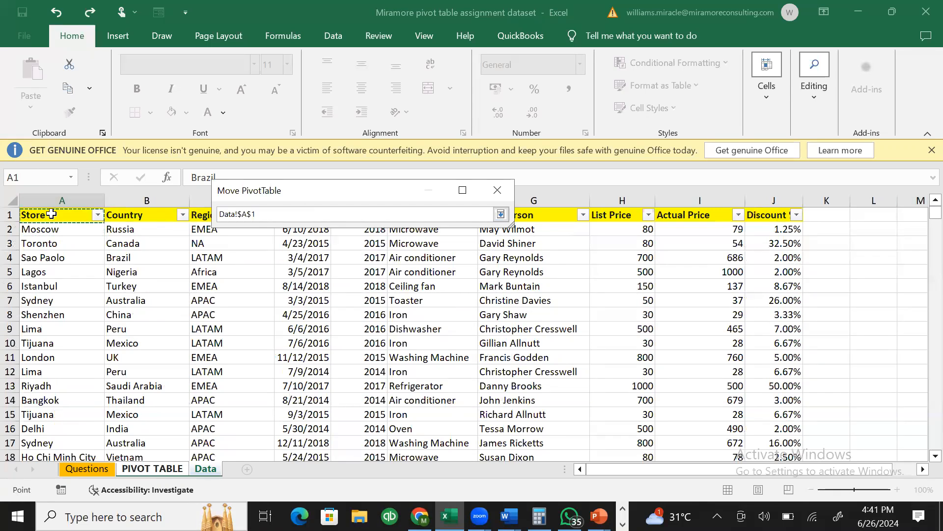
{"action": "key", "text": "ctrl+shift+Right"}
{"action": "key", "text": "ctrl+shift+Down"}
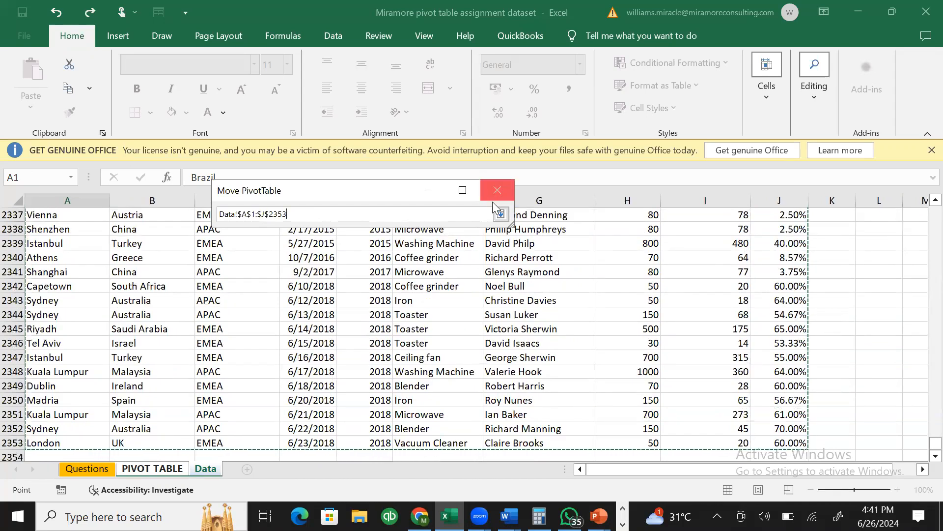
{"action": "left_click", "coordinate": [500, 215]}
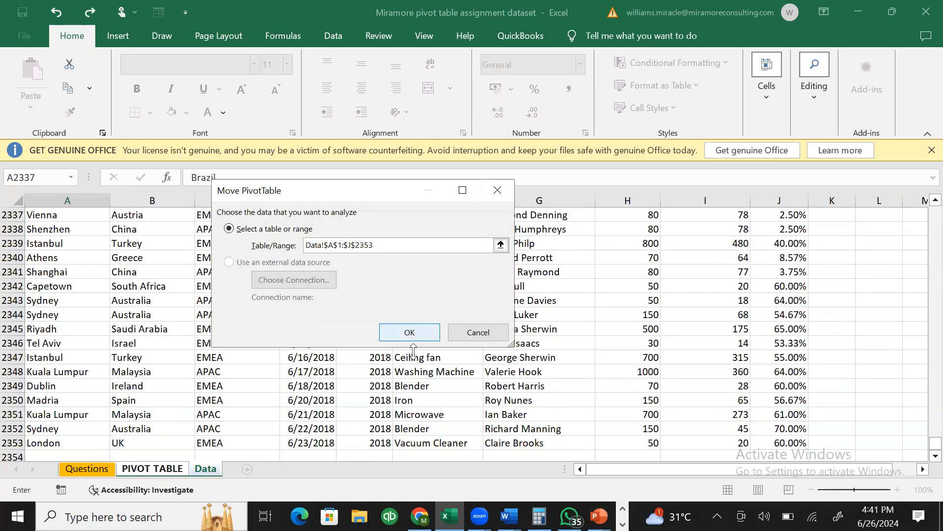
{"action": "left_click", "coordinate": [411, 332]}
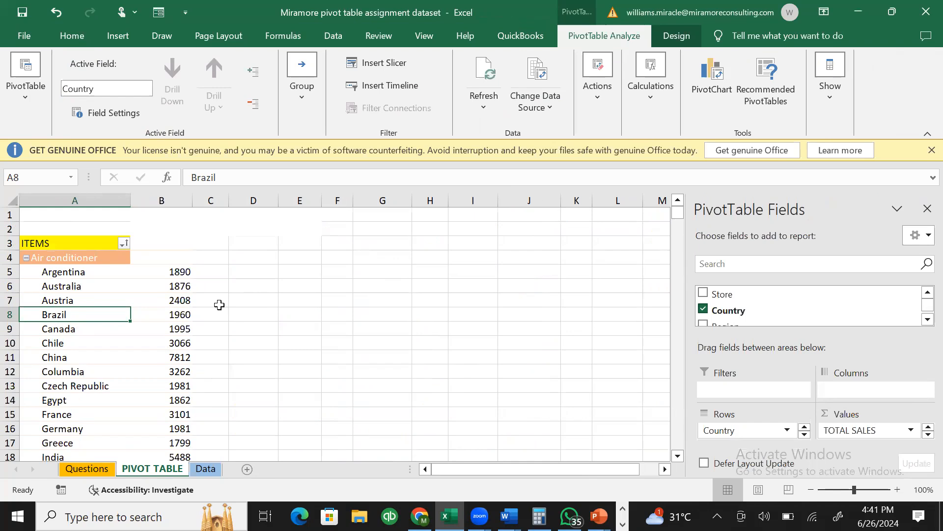
{"action": "left_click", "coordinate": [485, 105]}
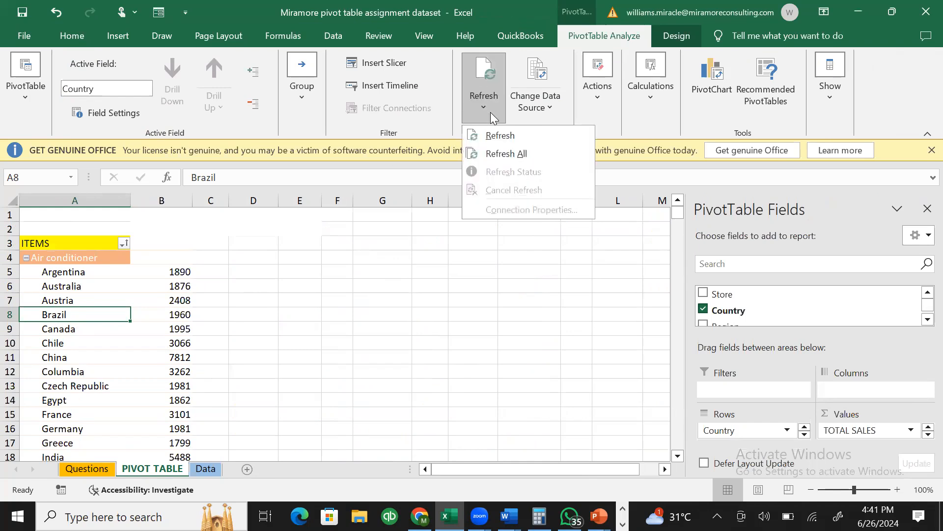
{"action": "left_click", "coordinate": [506, 147]}
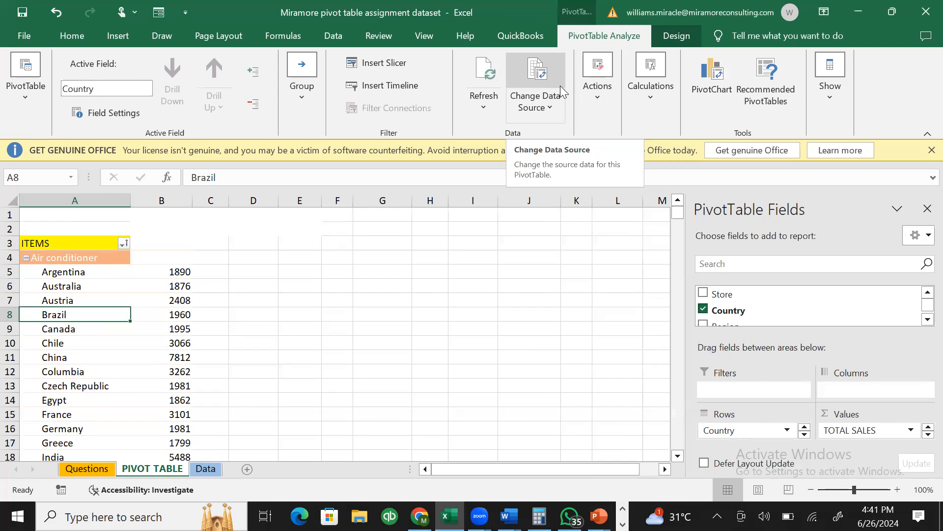
{"action": "left_click", "coordinate": [123, 243]}
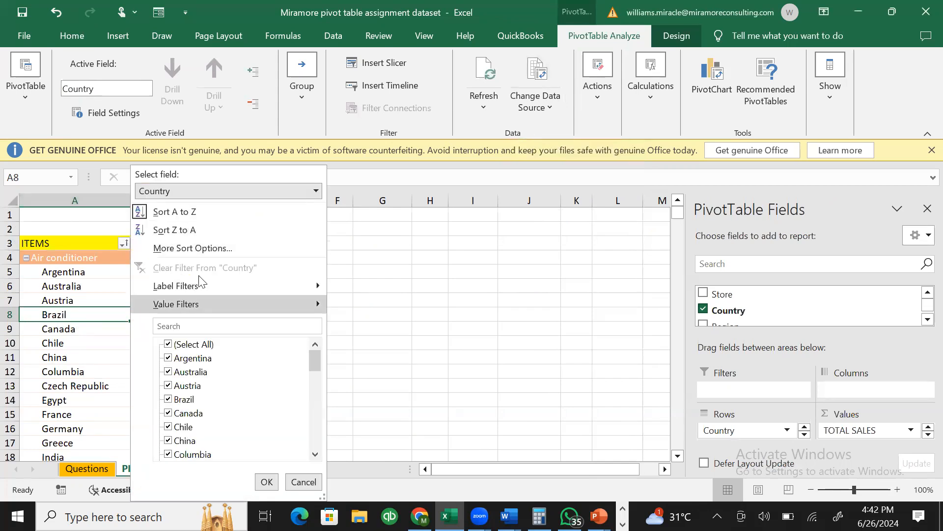
{"action": "left_click", "coordinate": [190, 224]}
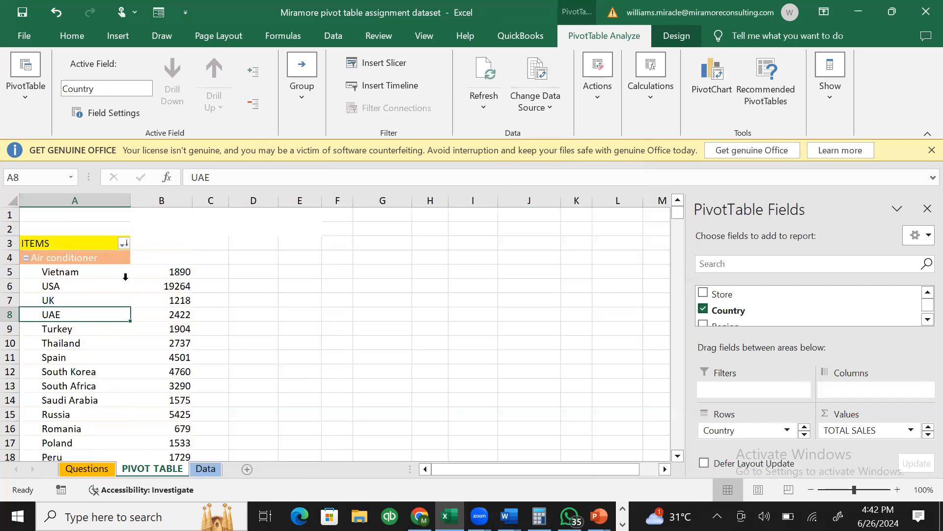
{"action": "left_click", "coordinate": [123, 244]}
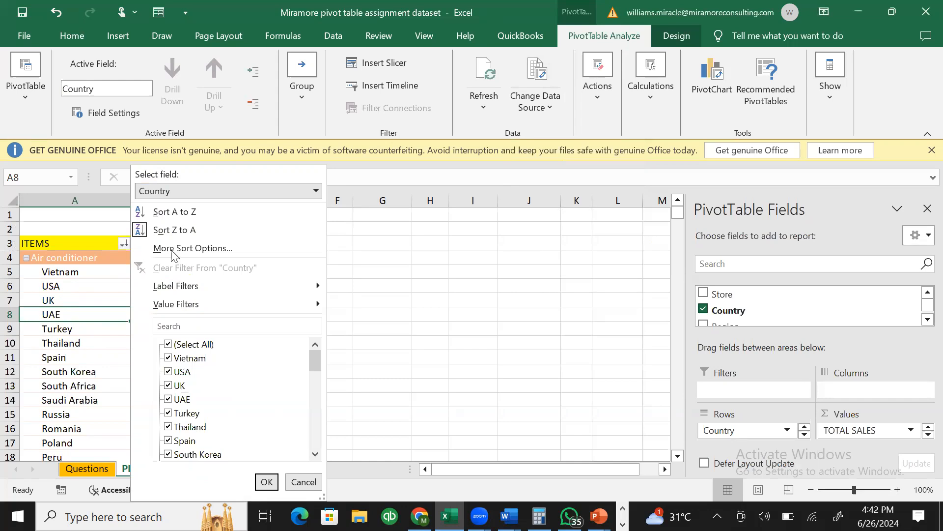
{"action": "left_click", "coordinate": [169, 214]}
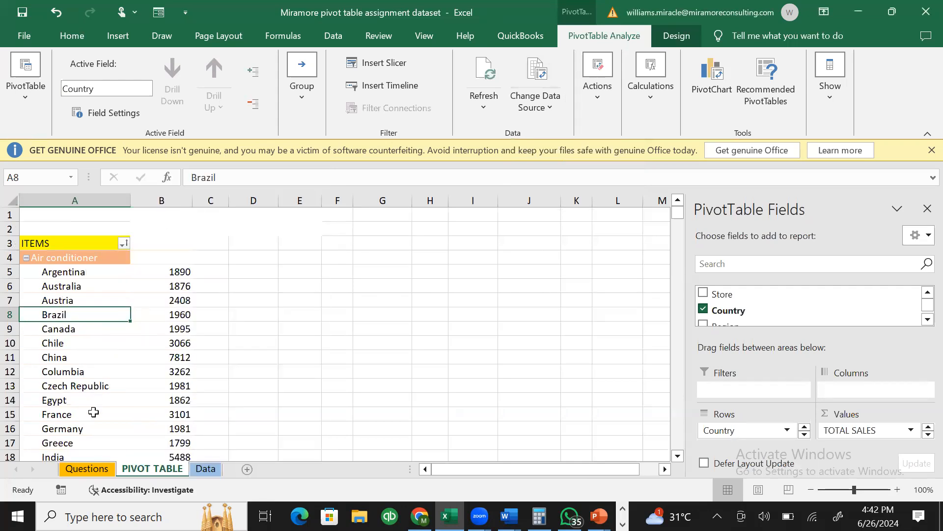
{"action": "left_click", "coordinate": [75, 375]}
{"action": "left_click", "coordinate": [74, 380]}
{"action": "key", "text": "Down"}
{"action": "key", "text": "Down"}
{"action": "key", "text": "Down"}
{"action": "key", "text": "Down"}
{"action": "key", "text": "Down"}
{"action": "key", "text": "Down"}
{"action": "key", "text": "Down"}
{"action": "key", "text": "Down"}
{"action": "key", "text": "Down"}
{"action": "key", "text": "Down"}
{"action": "key", "text": "Down"}
{"action": "key", "text": "Down"}
{"action": "key", "text": "Down"}
{"action": "key", "text": "Down"}
{"action": "key", "text": "Down"}
{"action": "key", "text": "Down"}
{"action": "key", "text": "Down"}
{"action": "key", "text": "Down"}
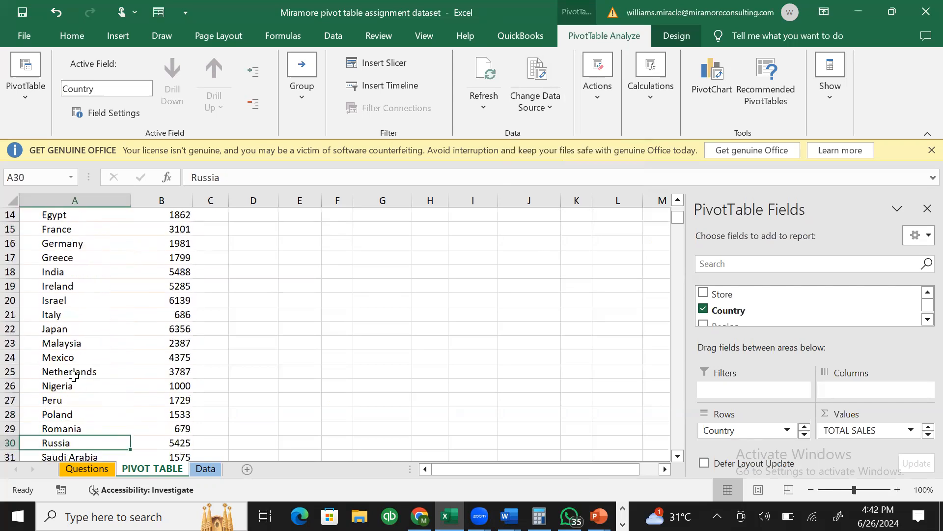
{"action": "key", "text": "Up"}
{"action": "key", "text": "Up"}
{"action": "key", "text": "Up"}
{"action": "key", "text": "Up"}
{"action": "key", "text": "Up"}
{"action": "key", "text": "Up"}
{"action": "key", "text": "Up"}
{"action": "key", "text": "Up"}
{"action": "key", "text": "Up"}
{"action": "key", "text": "Up"}
{"action": "key", "text": "Up"}
{"action": "key", "text": "Up"}
{"action": "key", "text": "Up"}
{"action": "key", "text": "Up"}
{"action": "key", "text": "Up"}
{"action": "key", "text": "Up"}
{"action": "key", "text": "Up"}
{"action": "key", "text": "Up"}
{"action": "key", "text": "Up"}
{"action": "key", "text": "Up"}
{"action": "key", "text": "Up"}
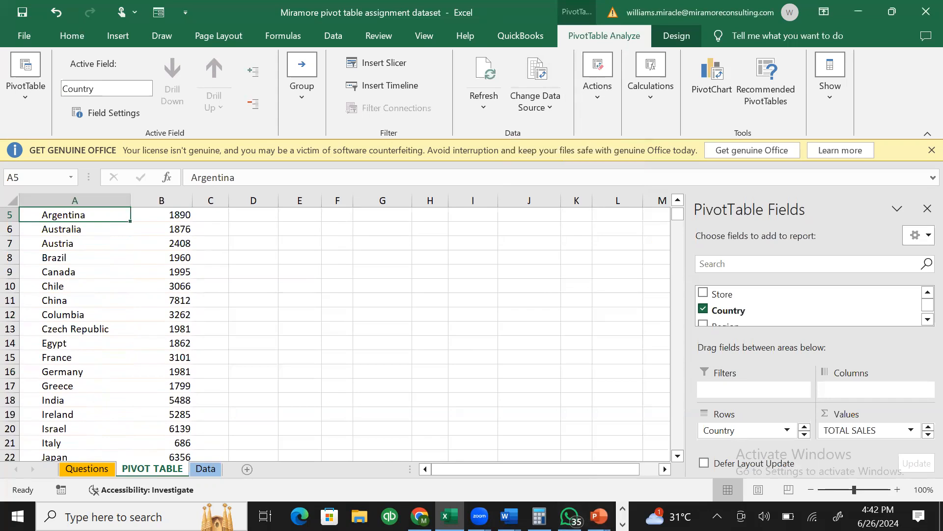
{"action": "left_click", "coordinate": [622, 524]}
{"action": "left_click", "coordinate": [303, 516]}
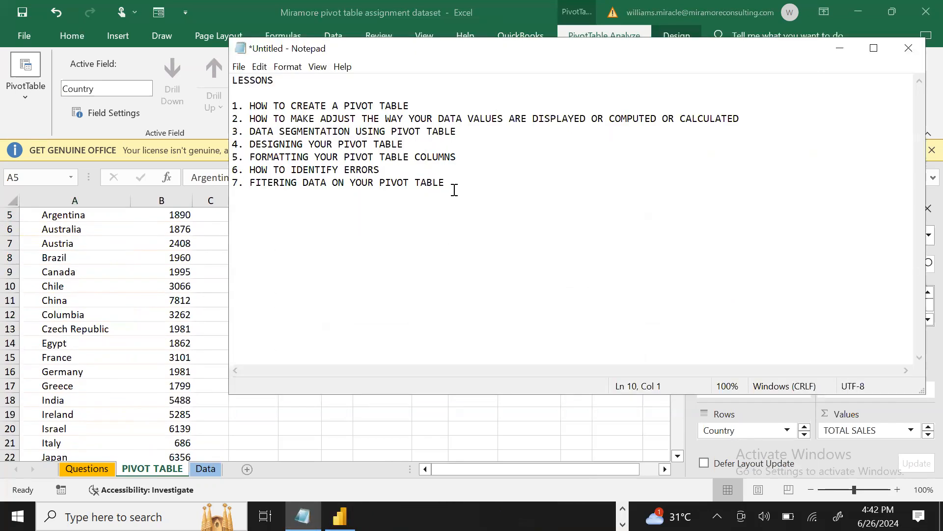
- Add lesson 8 'SORTING DATA' and begin lesson 9 with 'ADD NEW'
{"action": "type", "text": "8. sorting"}
{"action": "key", "text": "BackSpace"}
{"action": "key", "text": "BackSpace"}
{"action": "key", "text": "BackSpace"}
{"action": "key", "text": "BackSpace"}
{"action": "key", "text": "BackSpace"}
{"action": "key", "text": "BackSpace"}
{"action": "key", "text": "BackSpace"}
{"action": "type", "text": "SORTING DATA"}
{"action": "key", "text": "Return"}
{"action": "type", "text": "9."}
{"action": "type", "text": "ADD NEW"}
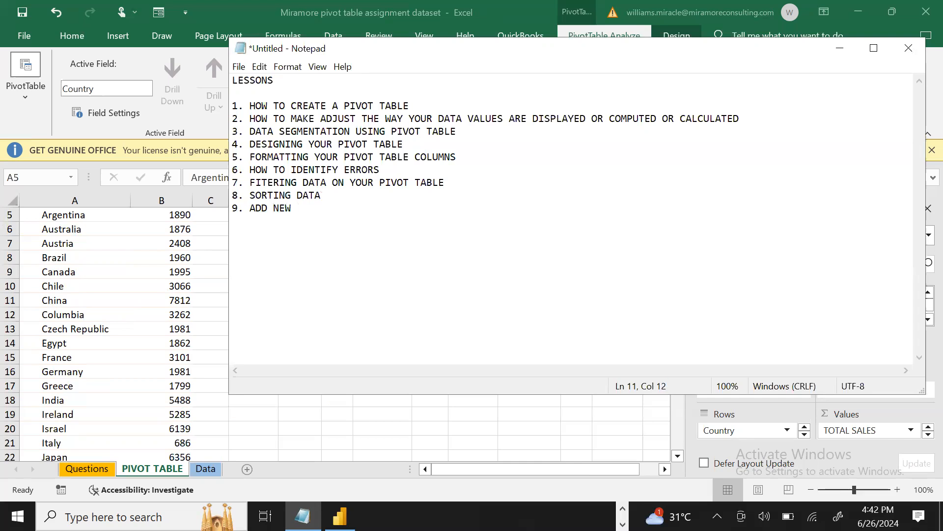
- Complete lesson 9 as 'HOW TO ADD NEW DATA INTO YOUR PIVOT TABLE AND TO UPDATE YOUR DATA'
{"action": "left_click", "coordinate": [250, 207]}
{"action": "type", "text": "HOW TO ADD NEW DATA "}
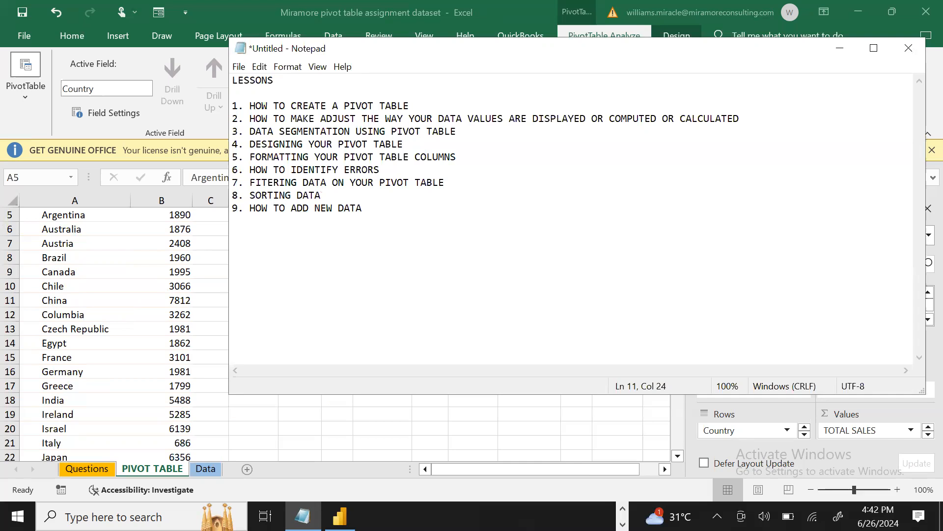
{"action": "type", "text": "INTO YOUR PIVO"}
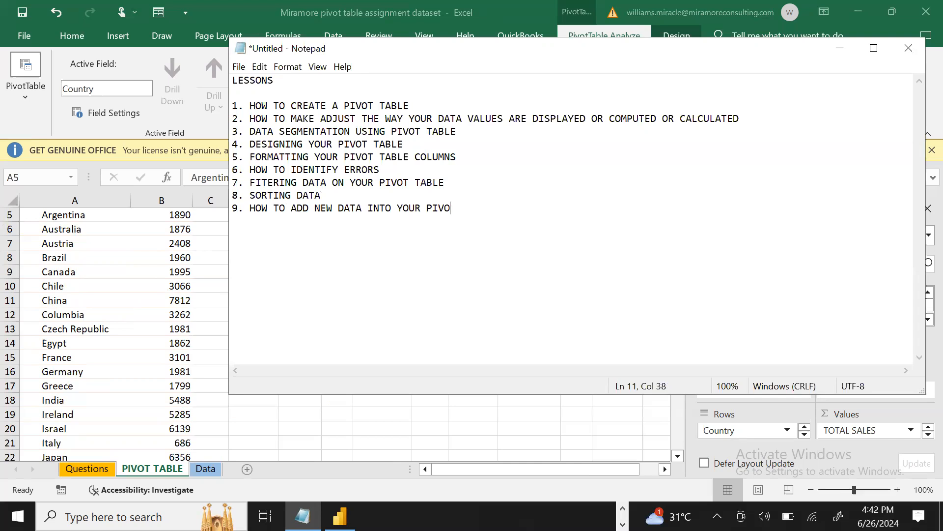
{"action": "type", "text": "T TABLE AND TO UPDATE YOUR DATA"}
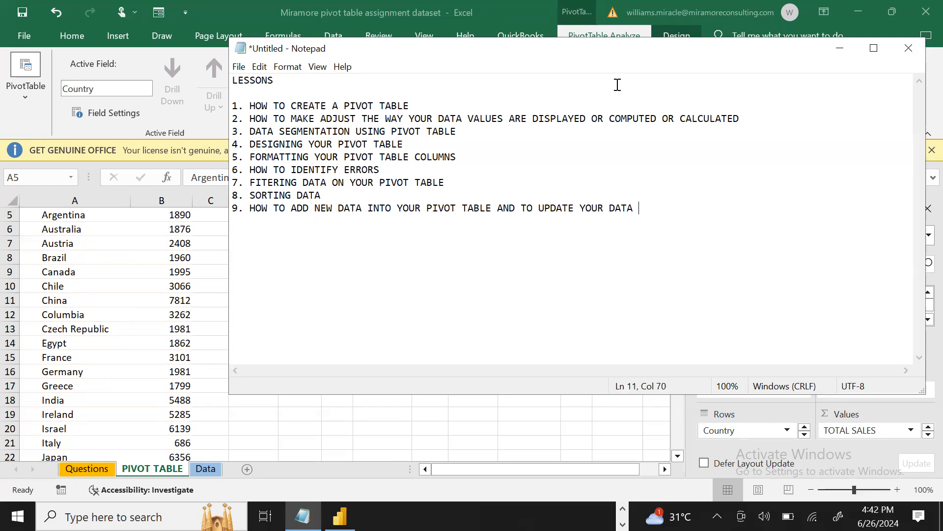
{"action": "left_click_drag", "start_coordinate": [617, 84], "coordinate": [708, 132]}
{"action": "left_click", "coordinate": [701, 199]}
{"action": "left_click", "coordinate": [662, 208]}
- Add lesson 10 'HOW TO CREATE A PIVOT CHARTS' and minimize Notepad
{"action": "key", "text": "Return"}
{"action": "type", "text": "10"}
{"action": "type", "text": "HOW TO CREATE A PIVTO"}
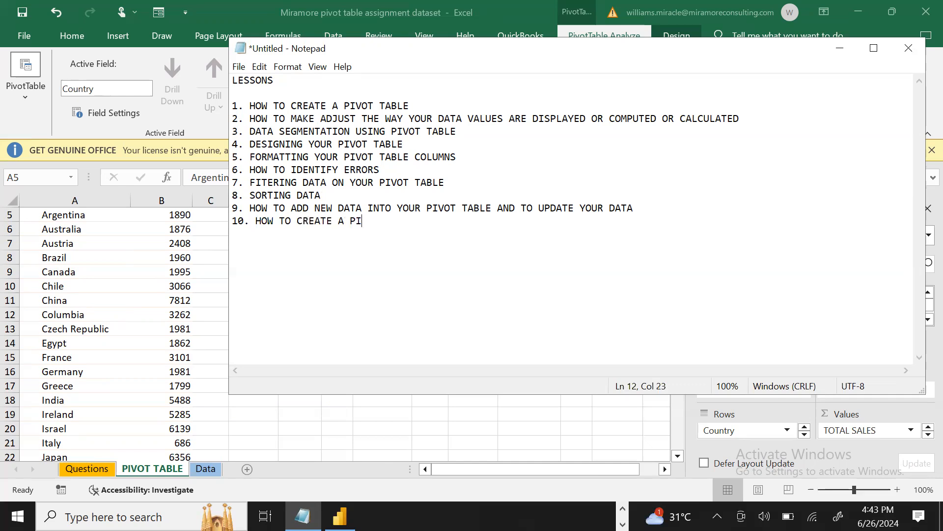
{"action": "key", "text": "BackSpace"}
{"action": "key", "text": "BackSpace"}
{"action": "type", "text": "OT CHARTS"}
{"action": "left_click", "coordinate": [840, 48]}
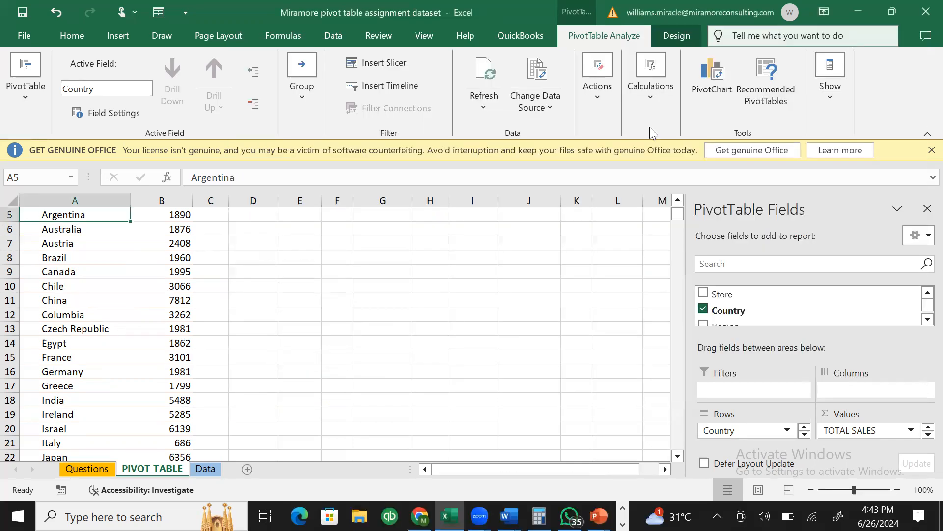
{"action": "left_click", "coordinate": [96, 468]}
{"action": "left_click", "coordinate": [154, 259]}
{"action": "key", "text": "Down"}
{"action": "key", "text": "Down"}
{"action": "key", "text": "Down"}
{"action": "key", "text": "Down"}
{"action": "key", "text": "Down"}
{"action": "key", "text": "Down"}
{"action": "key", "text": "Down"}
{"action": "key", "text": "Down"}
{"action": "key", "text": "Down"}
{"action": "key", "text": "Down"}
{"action": "key", "text": "Down"}
{"action": "key", "text": "Down"}
{"action": "key", "text": "Down"}
{"action": "key", "text": "Down"}
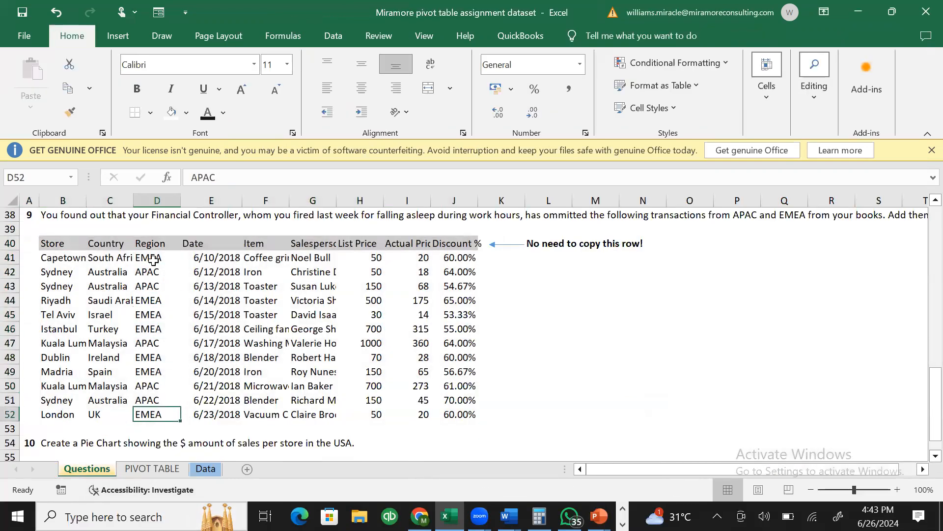
{"action": "key", "text": "Up"}
{"action": "key", "text": "Right"}
{"action": "key", "text": "Right"}
{"action": "key", "text": "Right"}
{"action": "key", "text": "Right"}
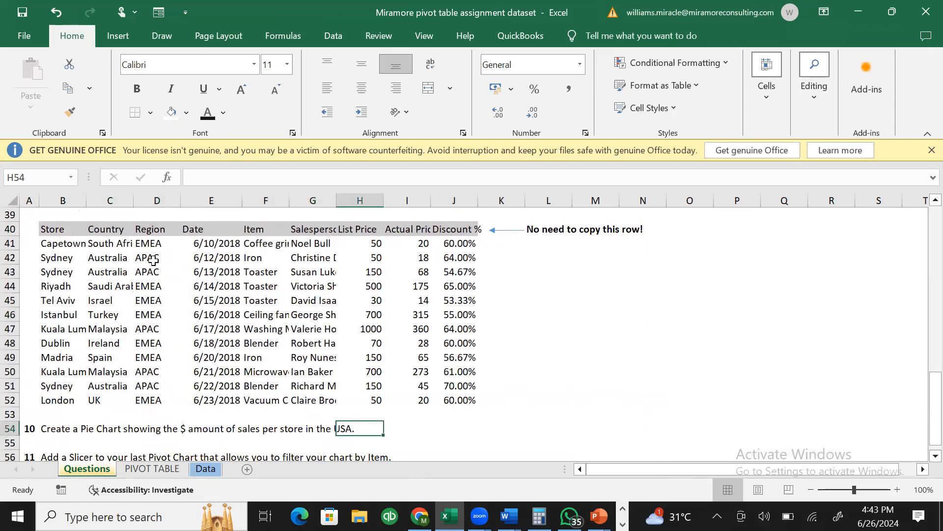
{"action": "key", "text": "Left"}
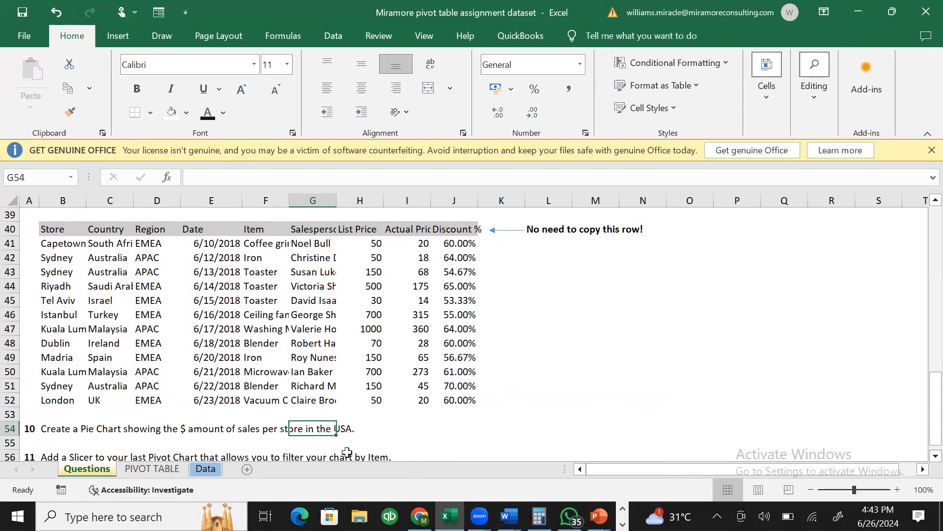
{"action": "left_click", "coordinate": [147, 469]}
{"action": "left_click", "coordinate": [344, 384]}
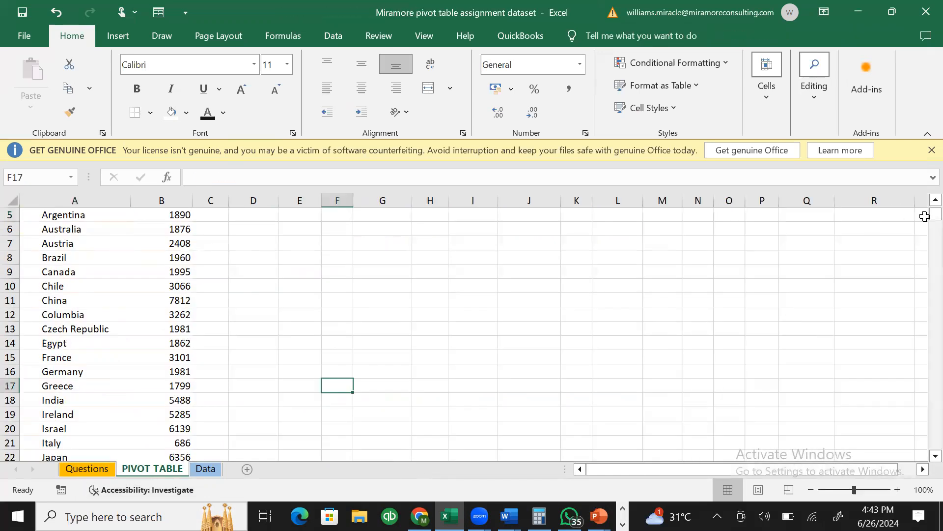
- Scroll back to row 1, select the Chile cell in the pivot, and show PivotTable Analyze
{"action": "left_click", "coordinate": [935, 200]}
{"action": "left_click", "coordinate": [936, 200]}
{"action": "left_click", "coordinate": [935, 200]}
{"action": "left_click", "coordinate": [936, 200]}
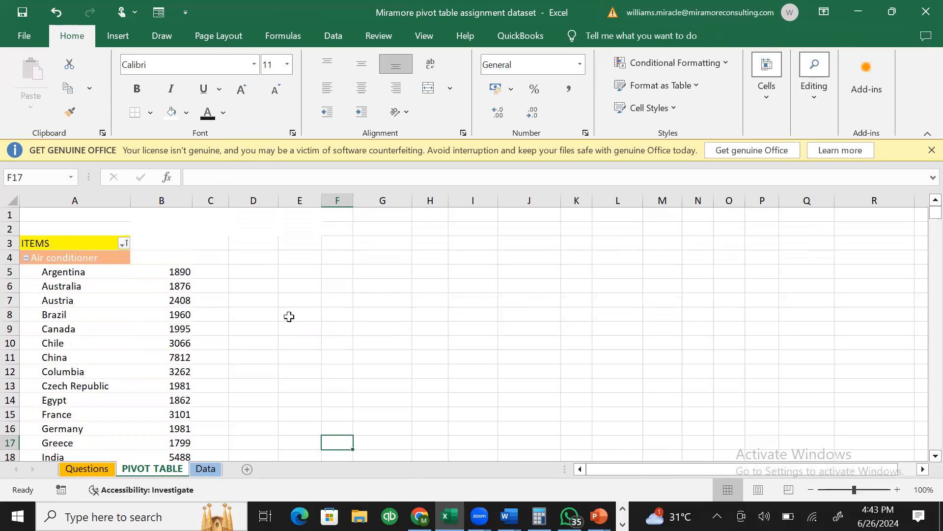
{"action": "left_click", "coordinate": [75, 326]}
{"action": "left_click", "coordinate": [76, 311]}
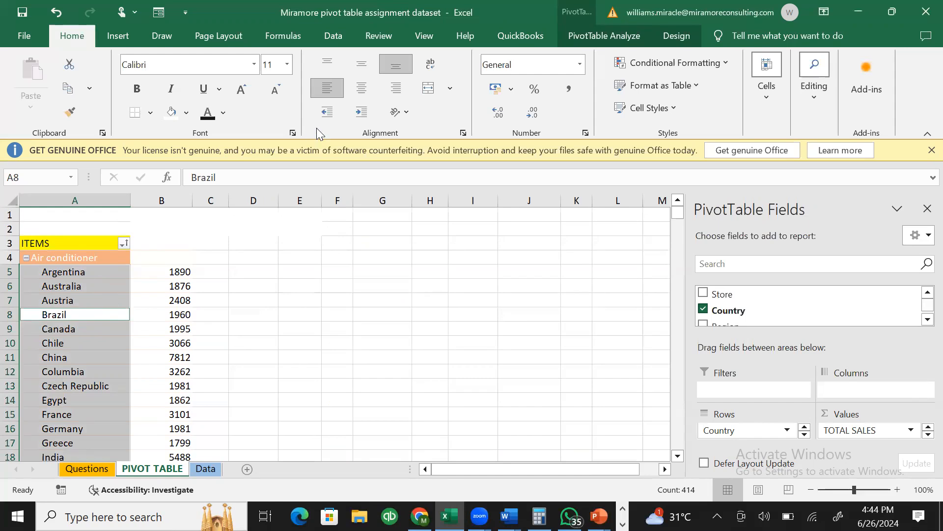
{"action": "left_click", "coordinate": [83, 275]}
{"action": "left_click", "coordinate": [198, 337]}
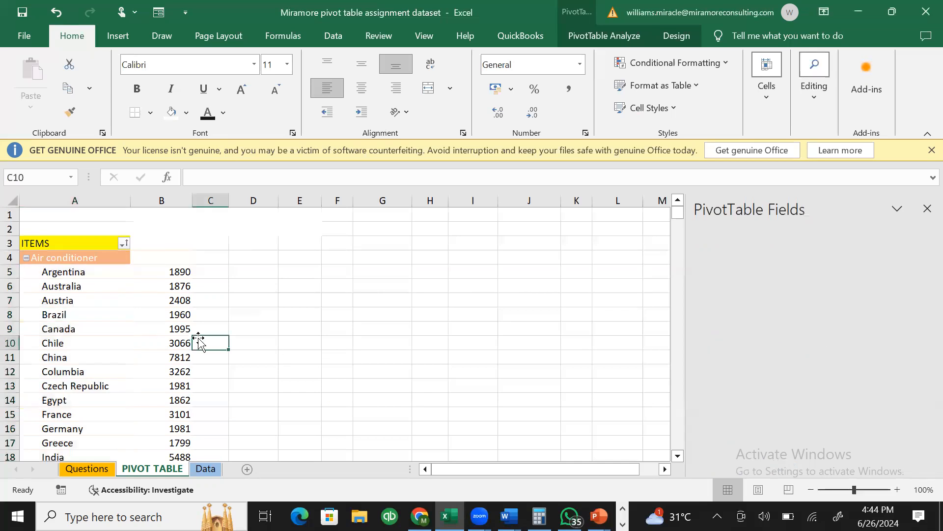
{"action": "left_click", "coordinate": [68, 343]}
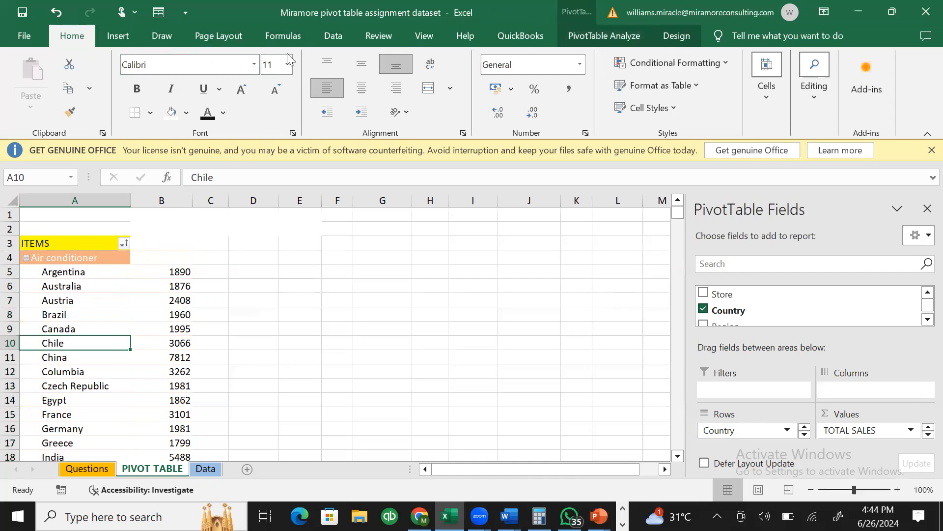
{"action": "left_click", "coordinate": [569, 39]}
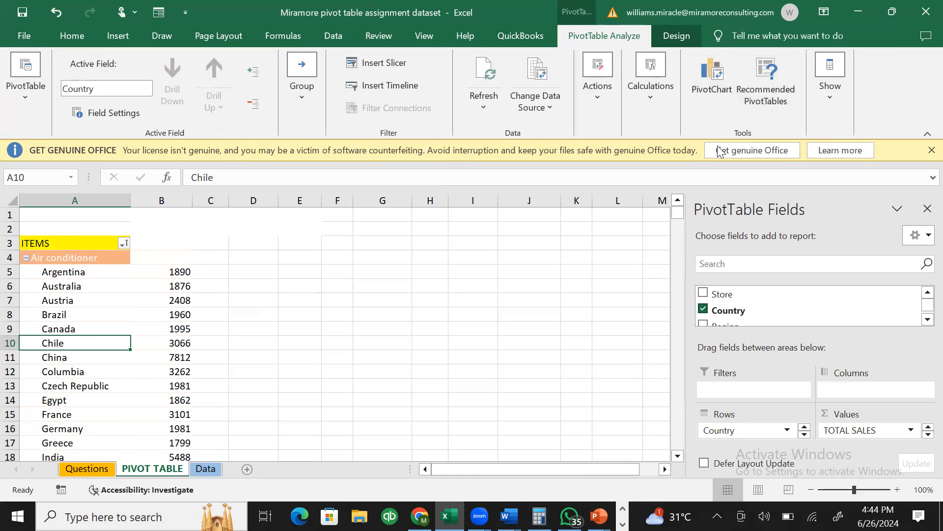
{"action": "left_click", "coordinate": [718, 92]}
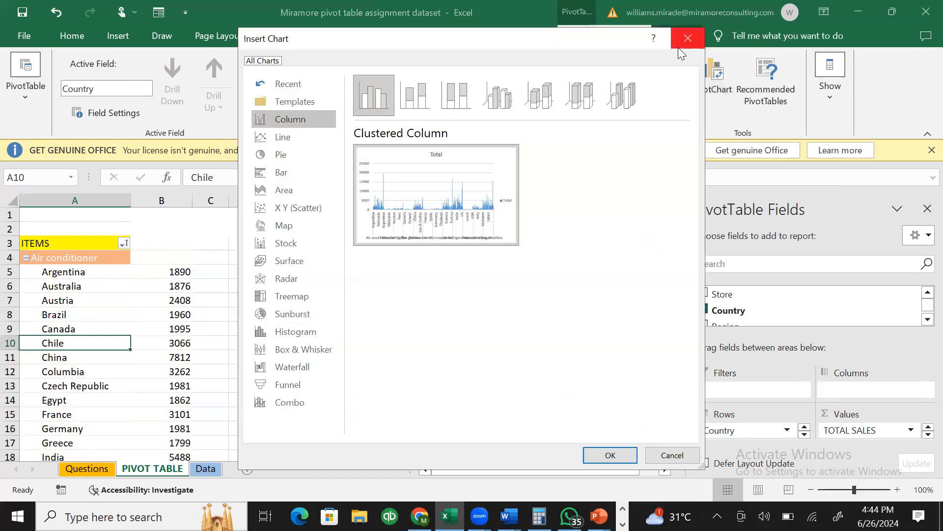
{"action": "left_click", "coordinate": [678, 45]}
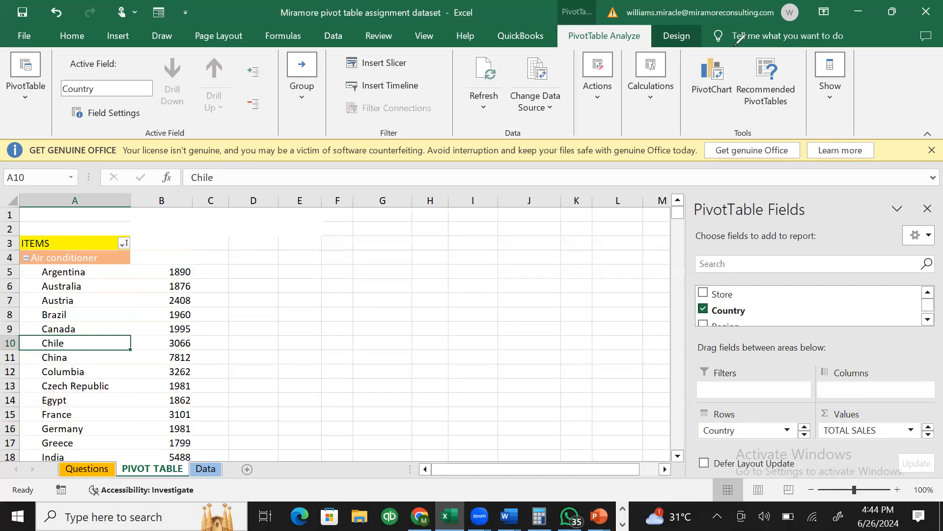
{"action": "left_click_drag", "start_coordinate": [747, 46], "coordinate": [751, 44]}
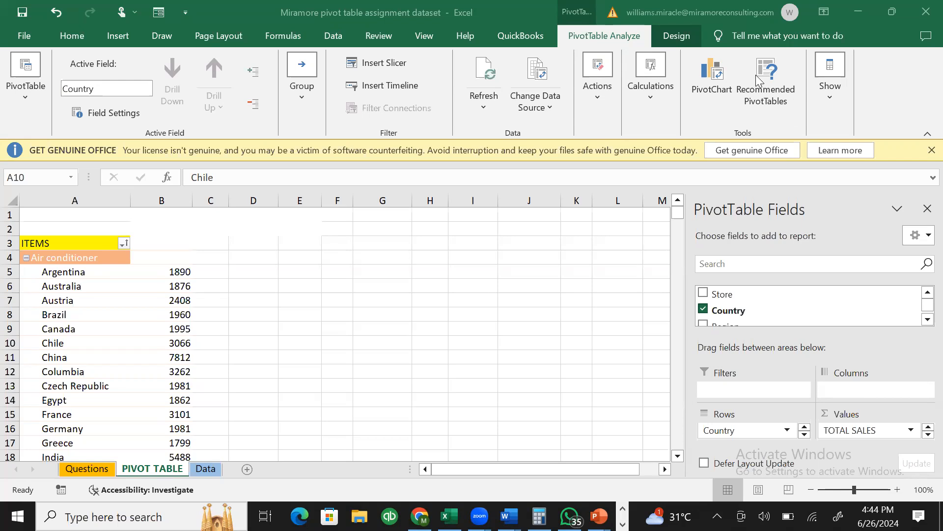
{"action": "left_click", "coordinate": [712, 91]}
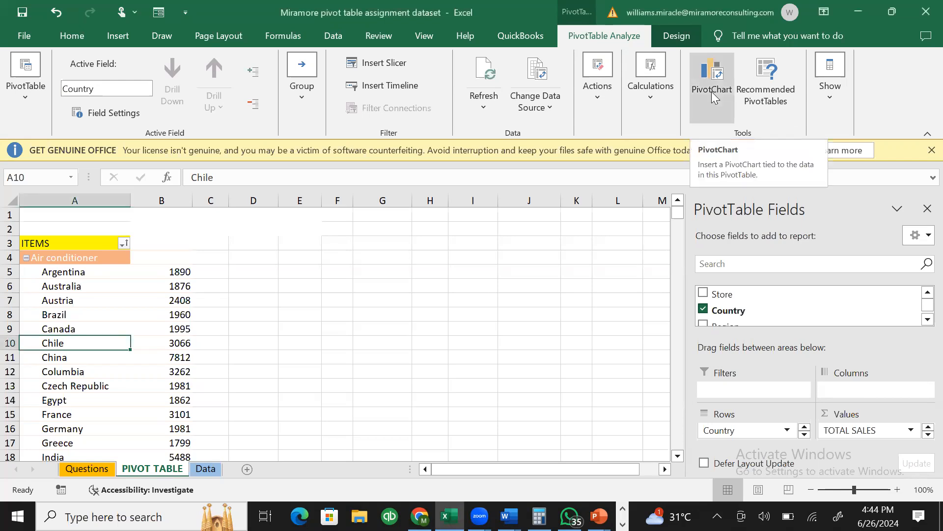
- Insert a Pie PivotChart plotting TOTAL SALES by country from the Air conditioner pivot
{"action": "left_click", "coordinate": [712, 92]}
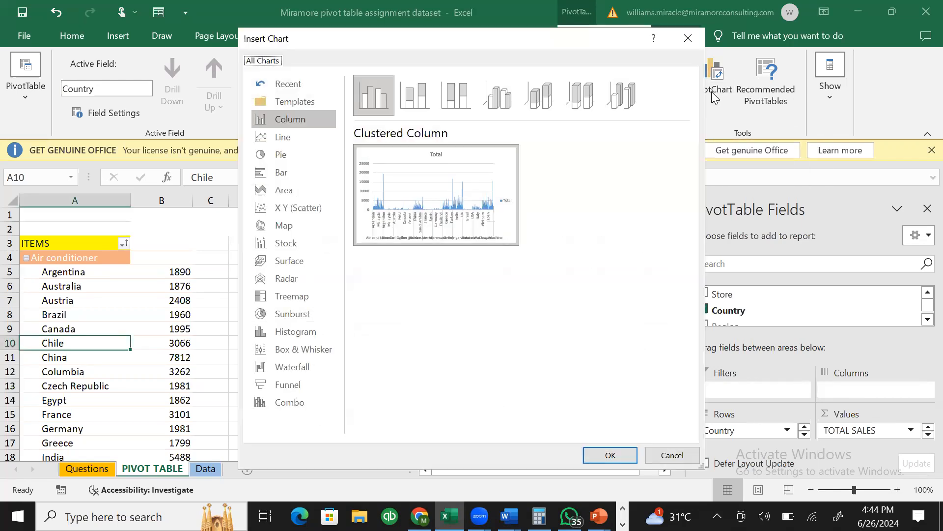
{"action": "mouse_move", "coordinate": [370, 242]}
{"action": "left_click_drag", "start_coordinate": [385, 42], "coordinate": [488, 65]}
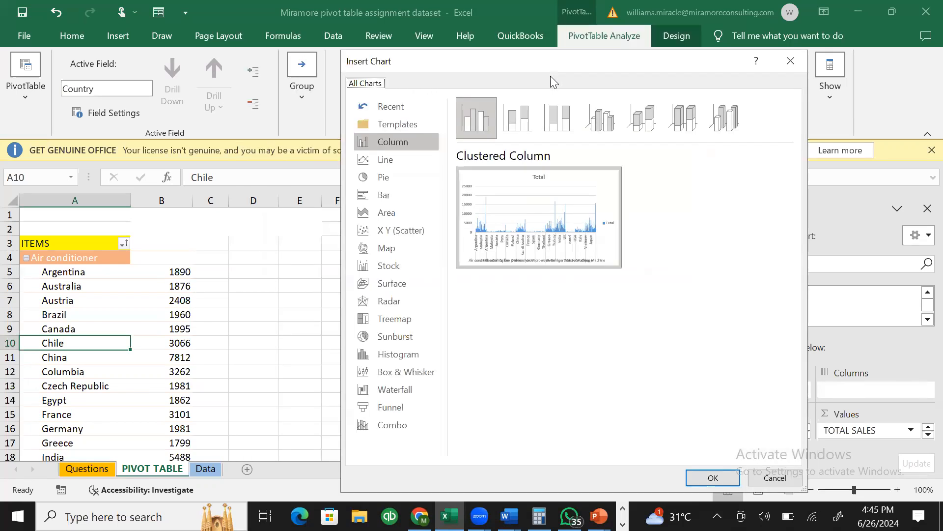
{"action": "left_click_drag", "start_coordinate": [547, 65], "coordinate": [524, 29]}
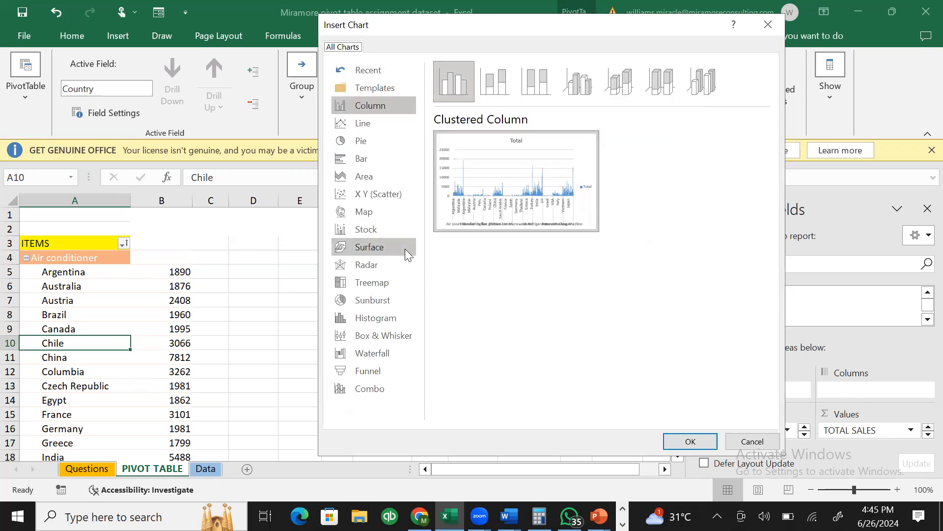
{"action": "mouse_move", "coordinate": [441, 227]}
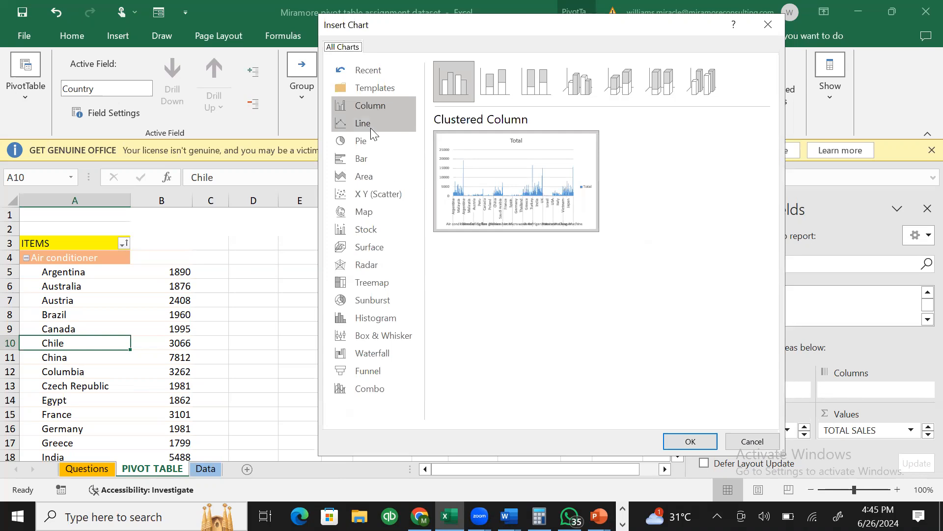
{"action": "left_click", "coordinate": [373, 140]}
{"action": "mouse_move", "coordinate": [541, 154]}
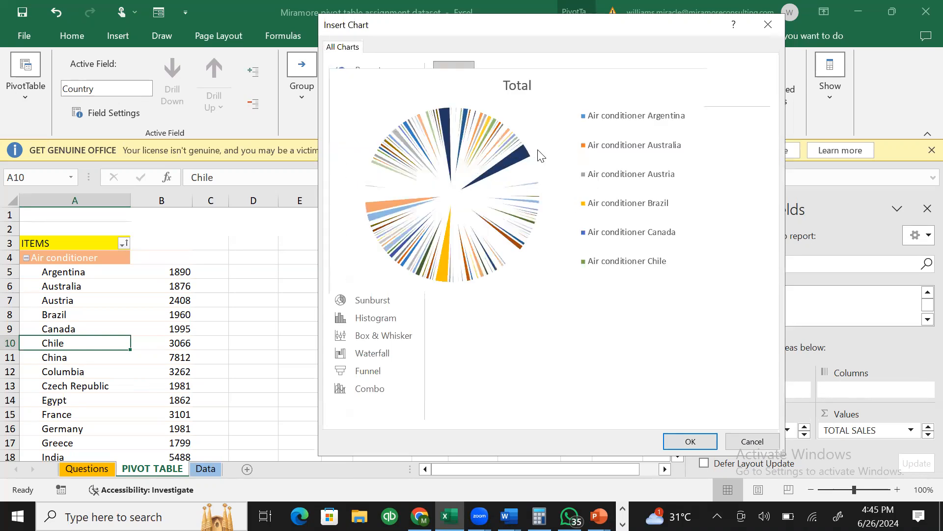
{"action": "left_click", "coordinate": [692, 441]}
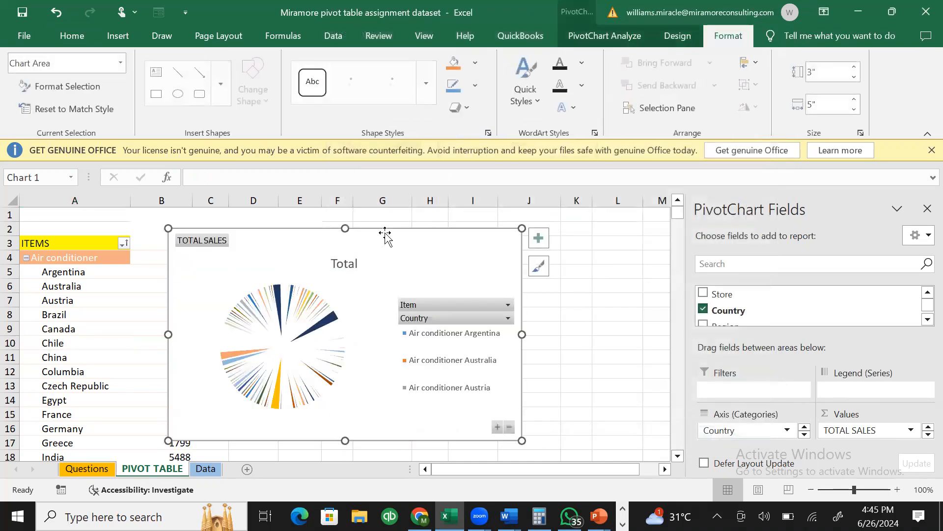
- Drag the pie chart right into columns E–L, clear of the pivot's sales figures
{"action": "left_click_drag", "start_coordinate": [362, 238], "coordinate": [469, 230]}
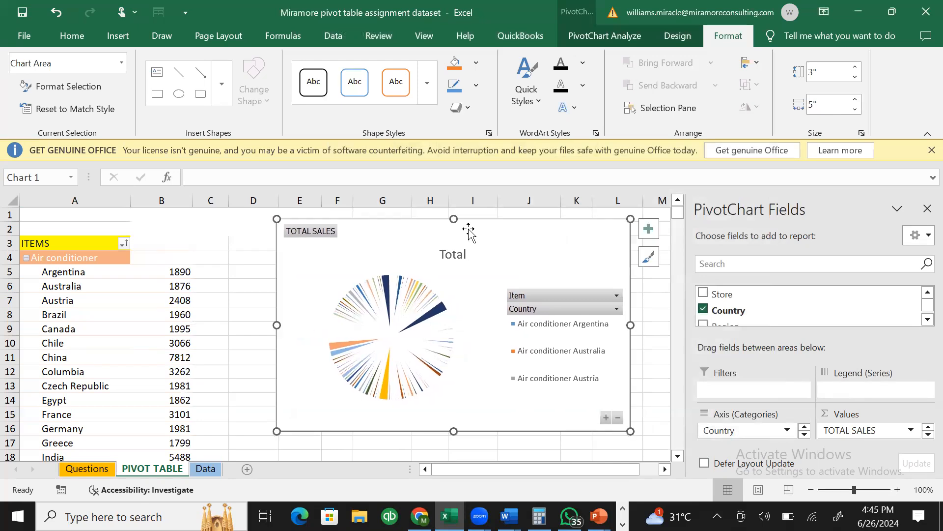
{"action": "left_click", "coordinate": [108, 472]}
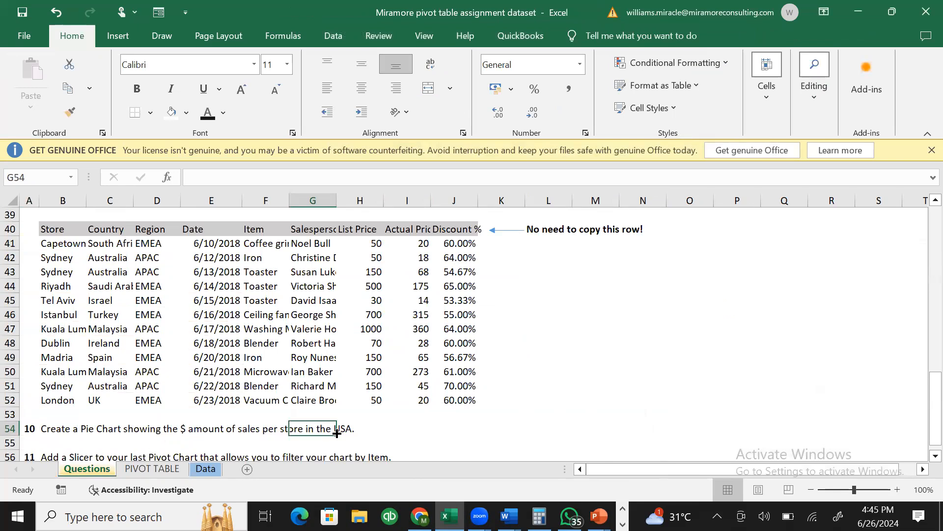
{"action": "left_click", "coordinate": [182, 470]}
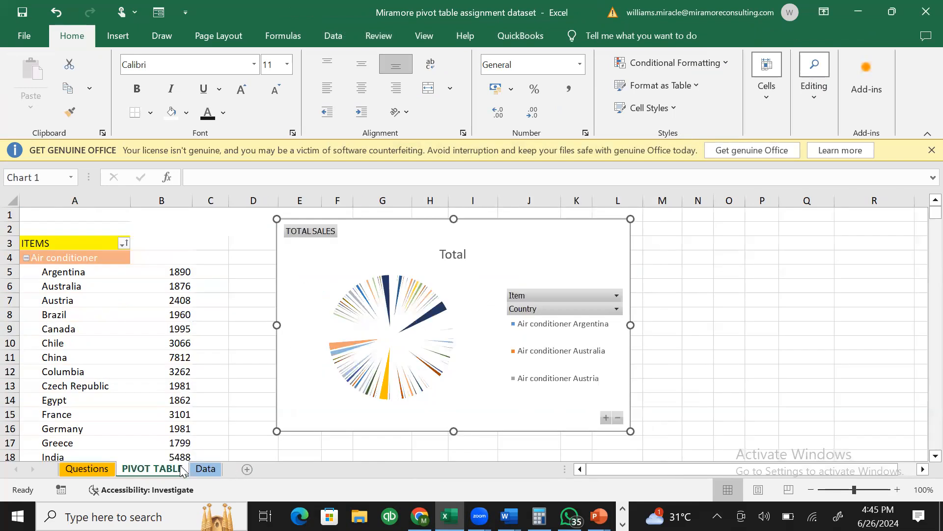
- Filter the Country field to USA only, giving a total of 90192
{"action": "left_click", "coordinate": [616, 308]}
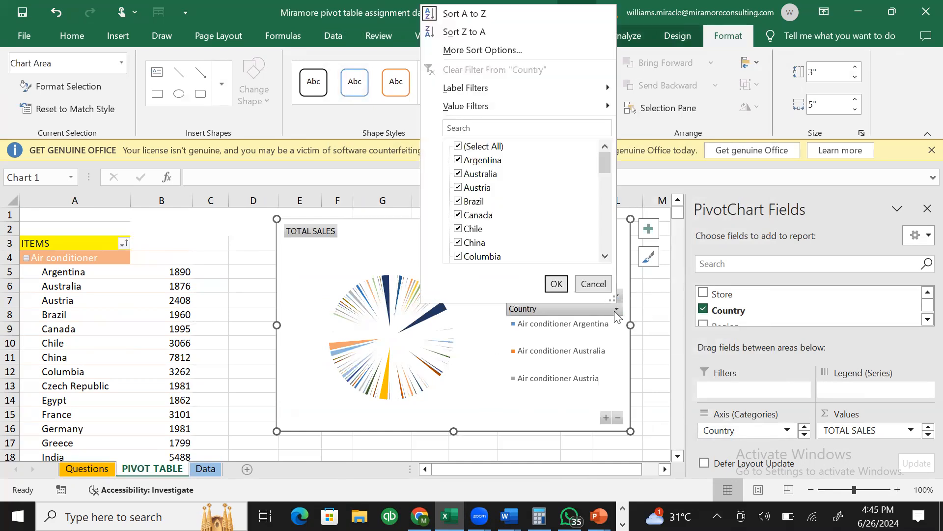
{"action": "left_click", "coordinate": [614, 311]}
{"action": "left_click", "coordinate": [614, 311]}
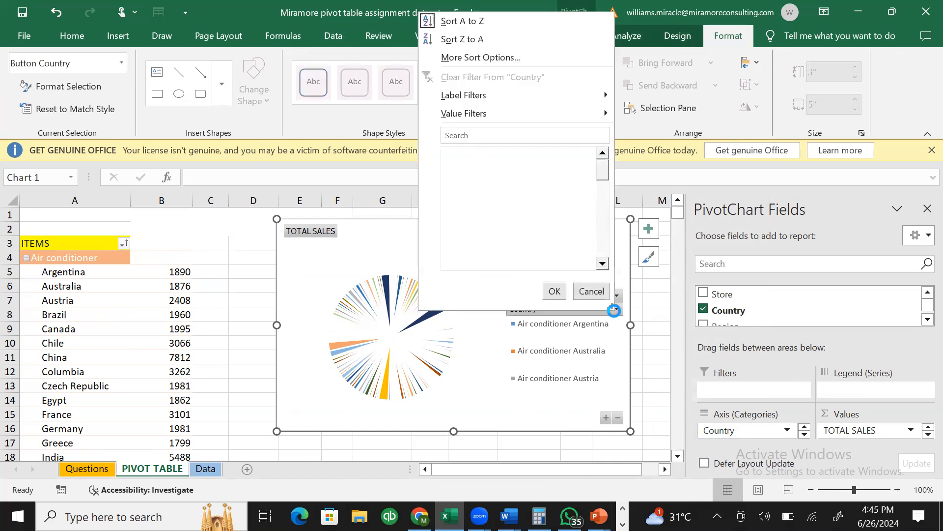
{"action": "left_click", "coordinate": [456, 154]}
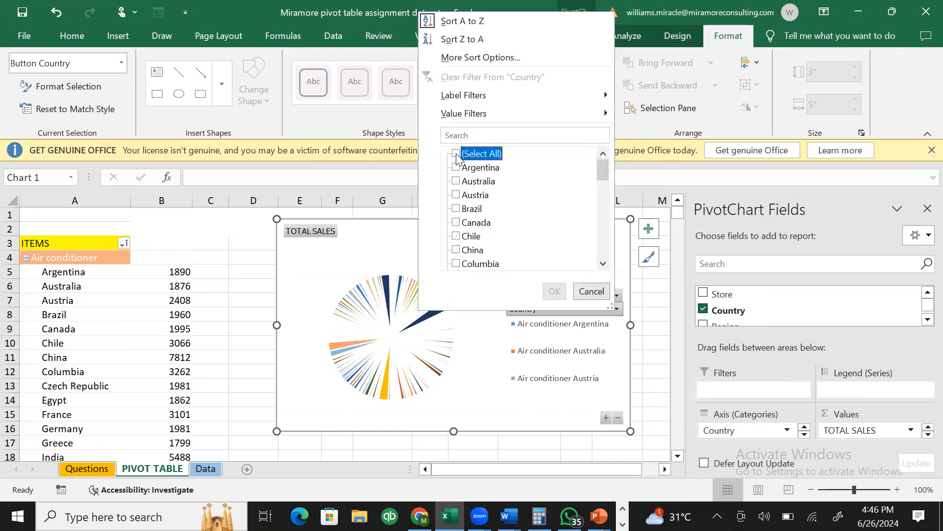
{"action": "left_click", "coordinate": [484, 136]}
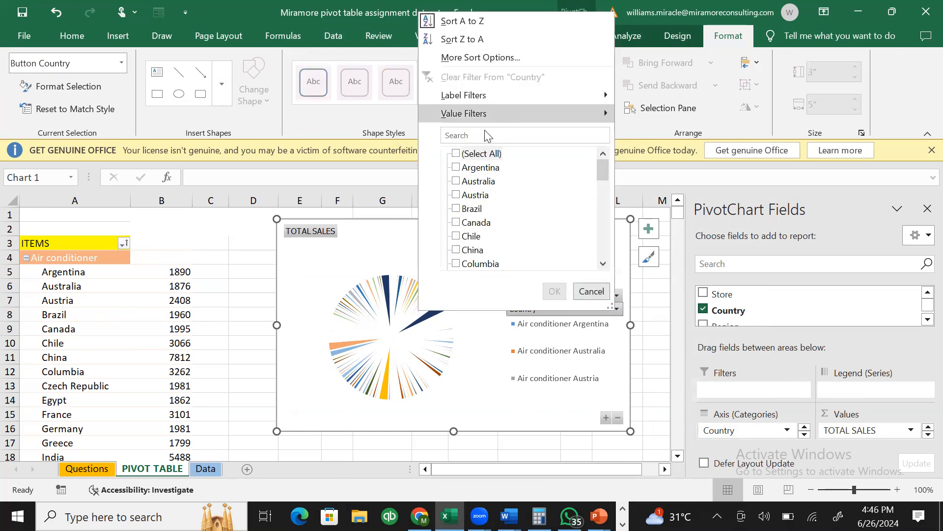
{"action": "left_click", "coordinate": [470, 135]}
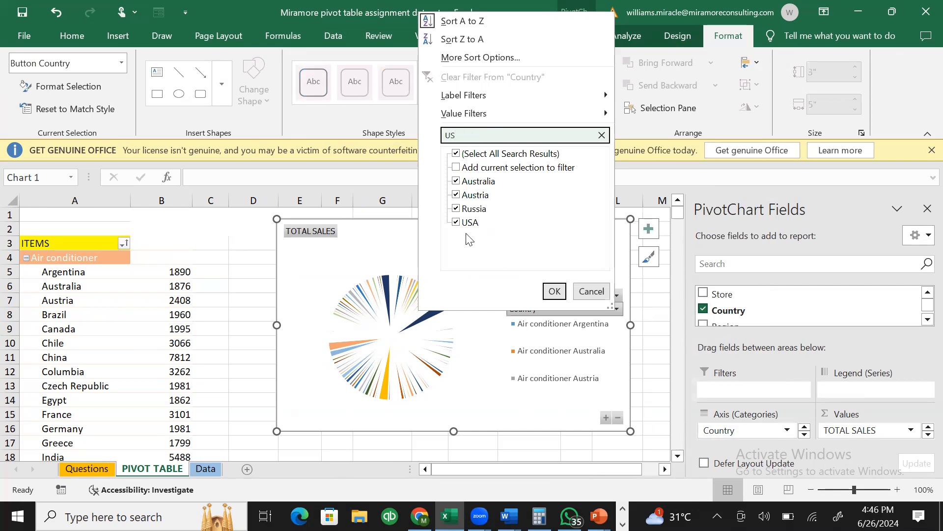
{"action": "left_click", "coordinate": [455, 154]}
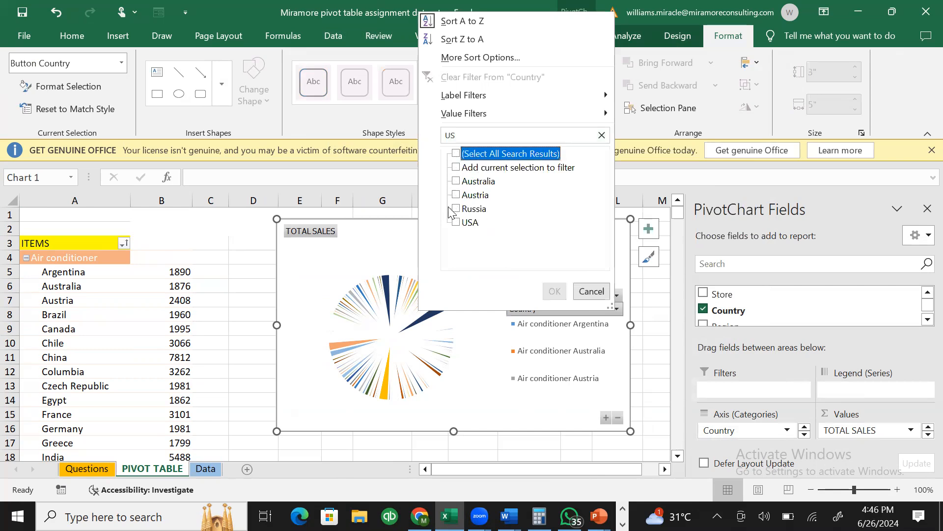
{"action": "left_click", "coordinate": [456, 223]}
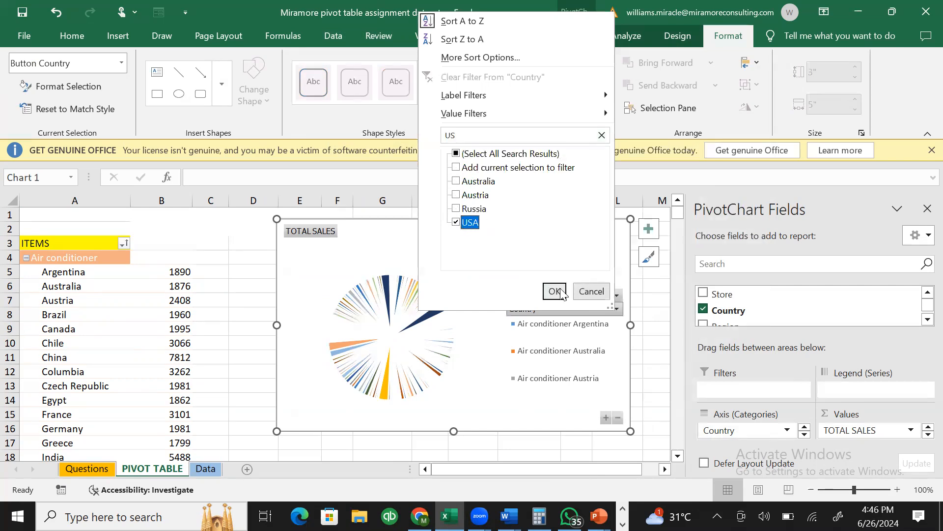
{"action": "left_click", "coordinate": [555, 291]}
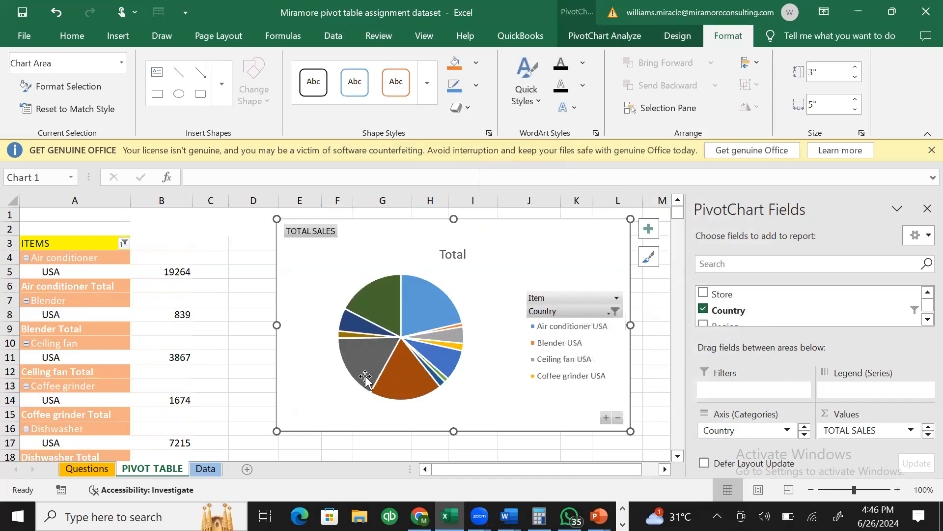
- Check the Item filter without changes and select the Item field in the chart's categories
{"action": "left_click", "coordinate": [617, 299]}
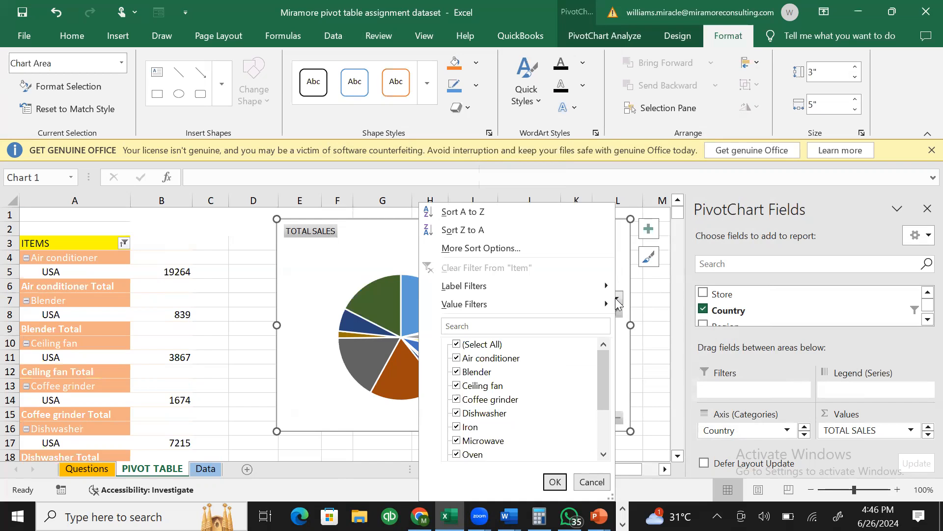
{"action": "left_click", "coordinate": [365, 244]}
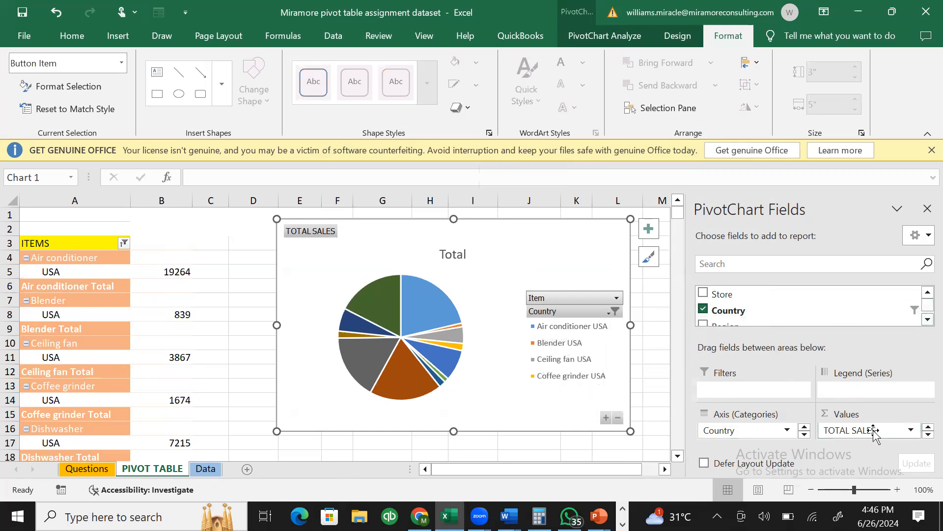
{"action": "left_click", "coordinate": [803, 436]}
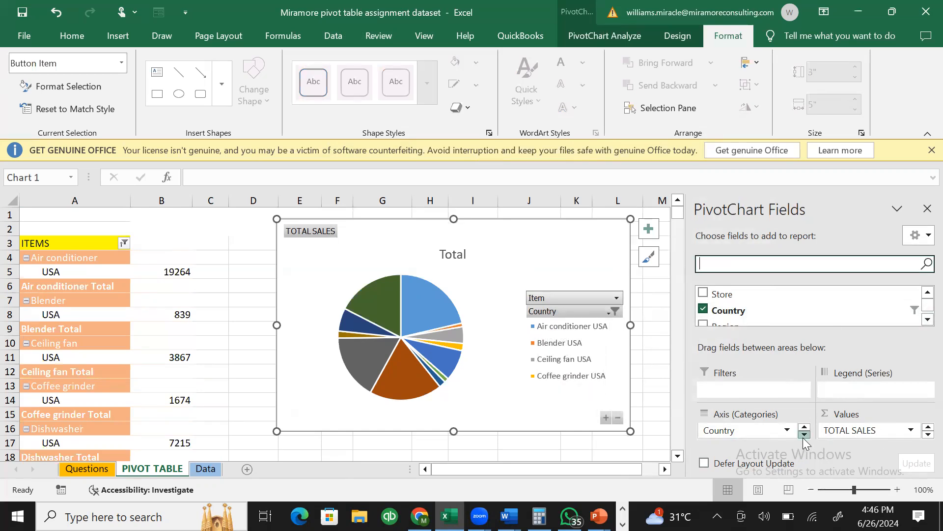
{"action": "left_click", "coordinate": [804, 428]}
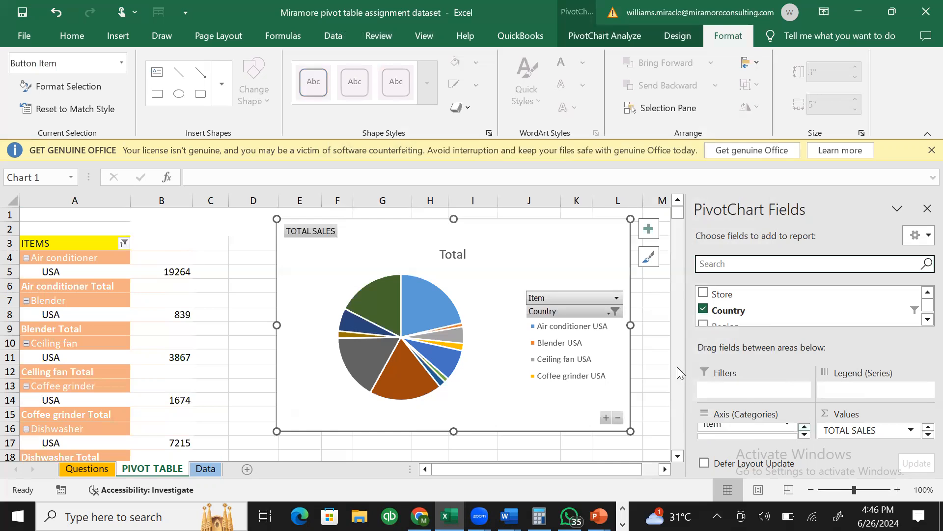
{"action": "left_click", "coordinate": [775, 428]}
- Replace Item with Store as the chart's categories and widen the chart to 5.45 inches
{"action": "left_click_drag", "start_coordinate": [775, 427], "coordinate": [575, 465]}
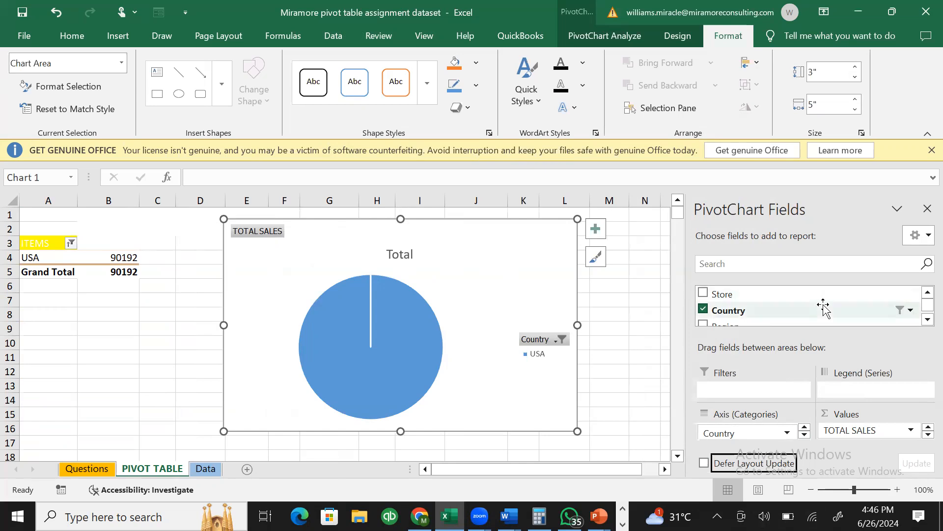
{"action": "left_click_drag", "start_coordinate": [717, 294], "coordinate": [777, 437]}
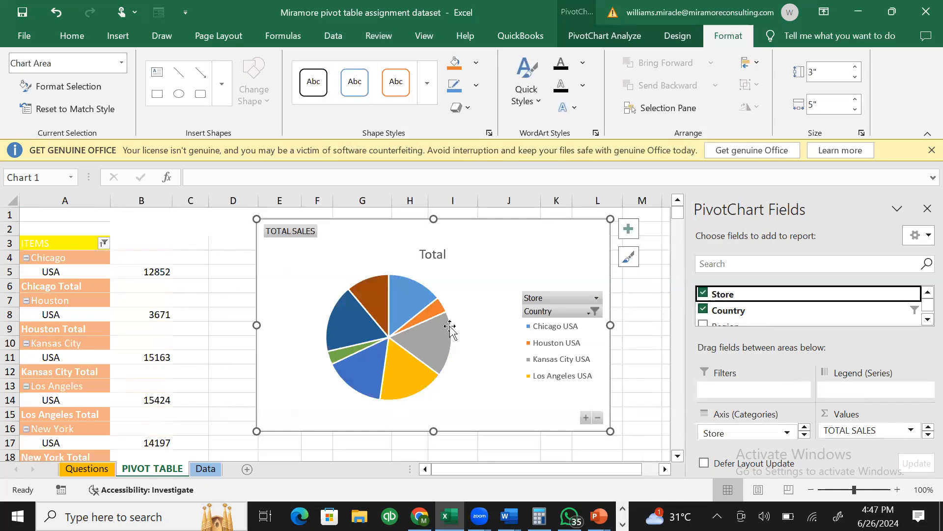
{"action": "left_click_drag", "start_coordinate": [256, 323], "coordinate": [224, 323]}
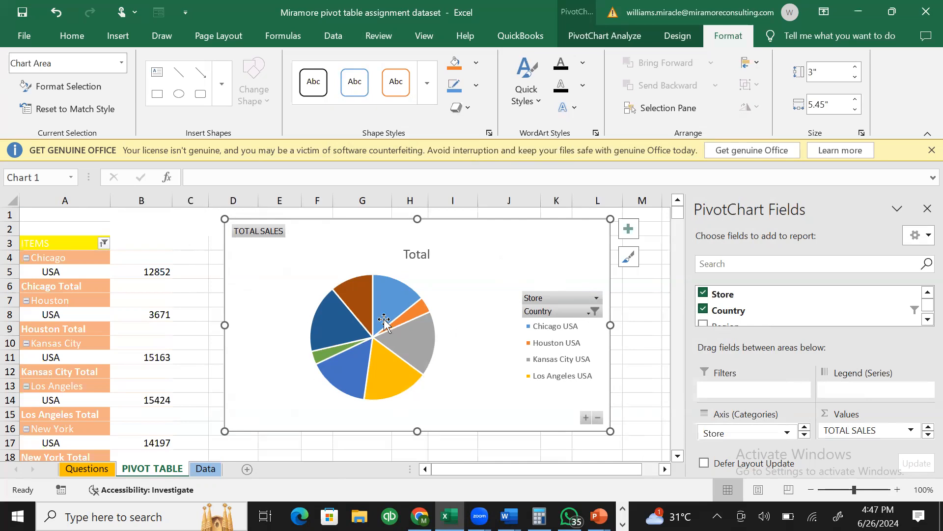
- Change the pie chart to a clustered bar chart
{"action": "right_click", "coordinate": [475, 310]}
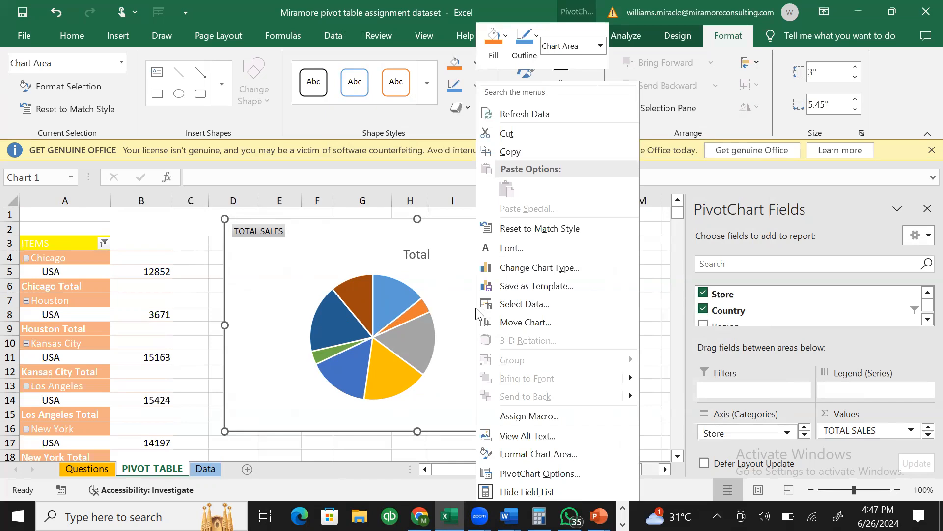
{"action": "left_click", "coordinate": [548, 271]}
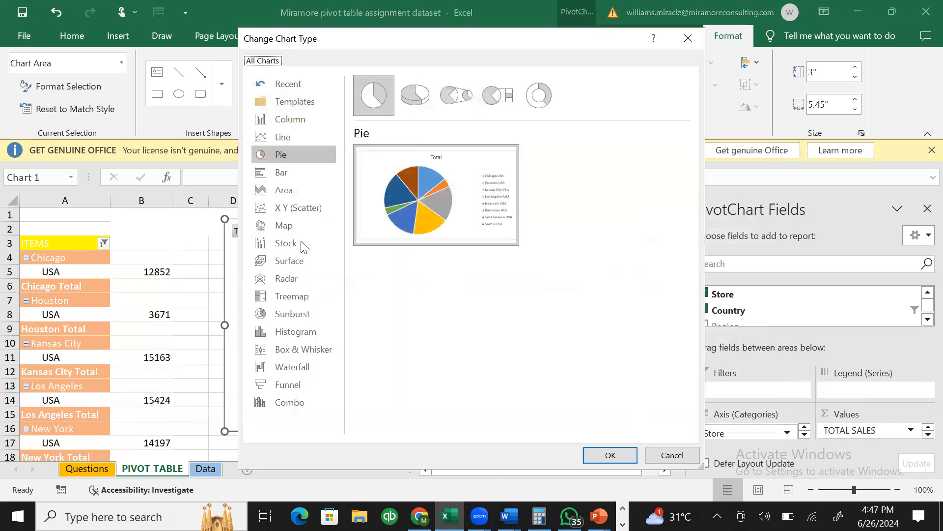
{"action": "left_click", "coordinate": [283, 173]}
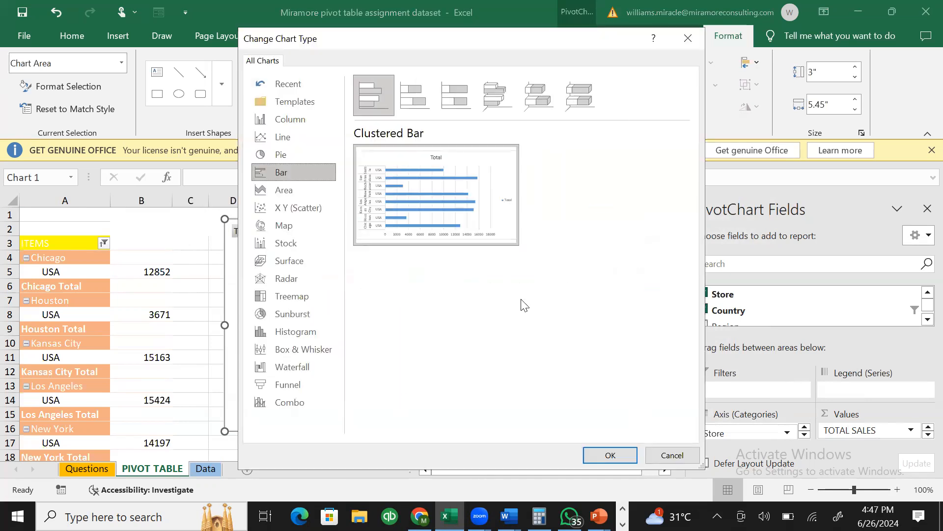
{"action": "left_click", "coordinate": [628, 453]}
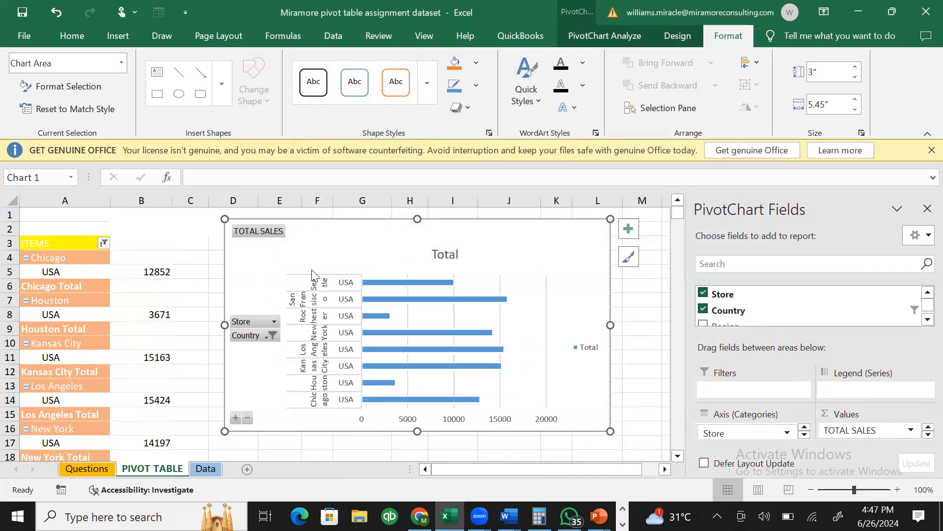
- Change the bar chart to a line chart
{"action": "right_click", "coordinate": [556, 298]}
{"action": "left_click", "coordinate": [588, 271]}
{"action": "left_click", "coordinate": [315, 135]}
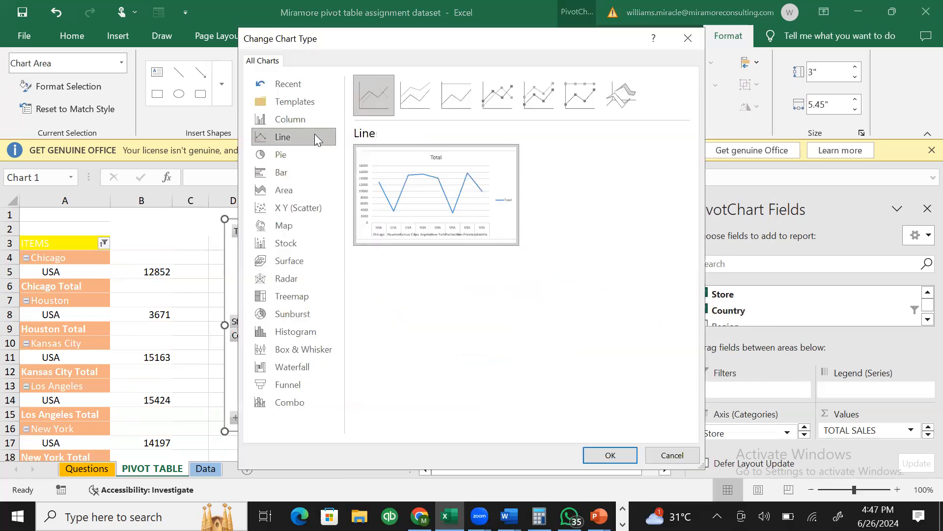
{"action": "left_click", "coordinate": [630, 455]}
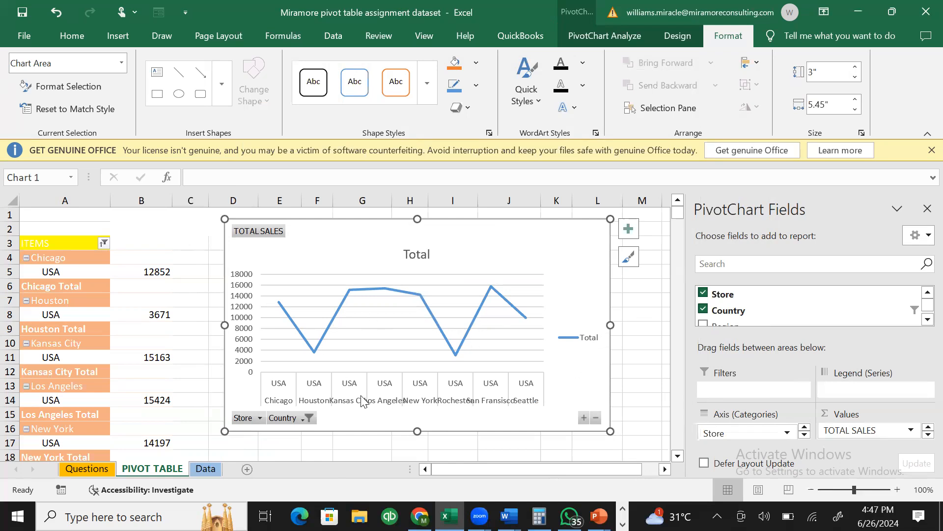
- Switch the chart back to a pie and add data labels showing each store's sales
{"action": "left_click", "coordinate": [259, 418]}
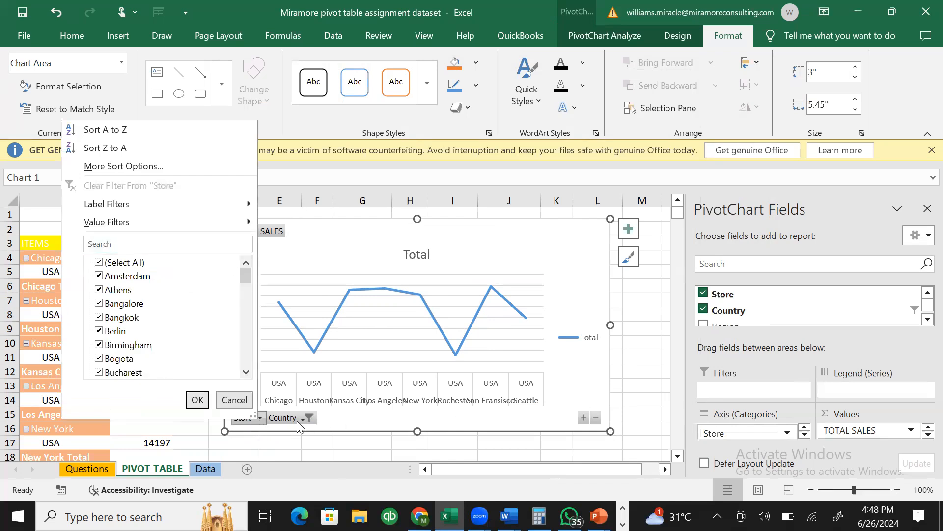
{"action": "key", "text": "Escape"}
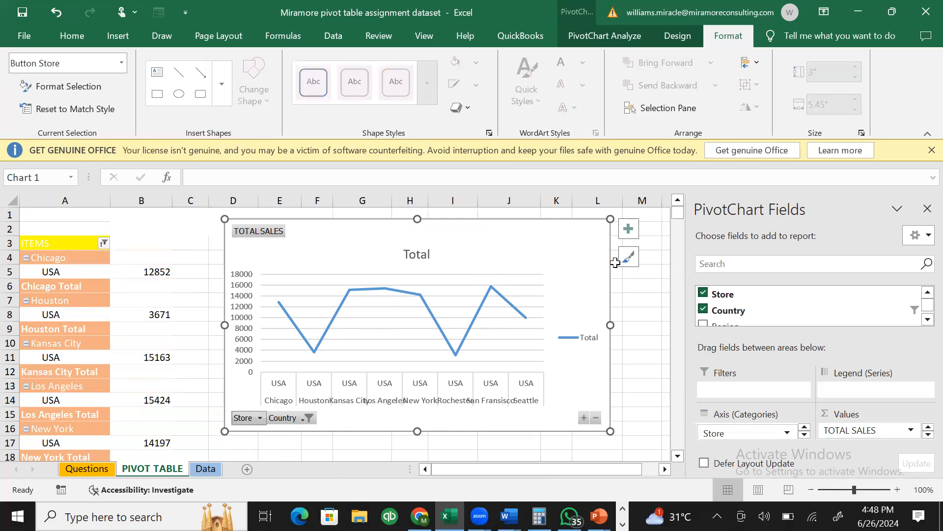
{"action": "right_click", "coordinate": [559, 269]}
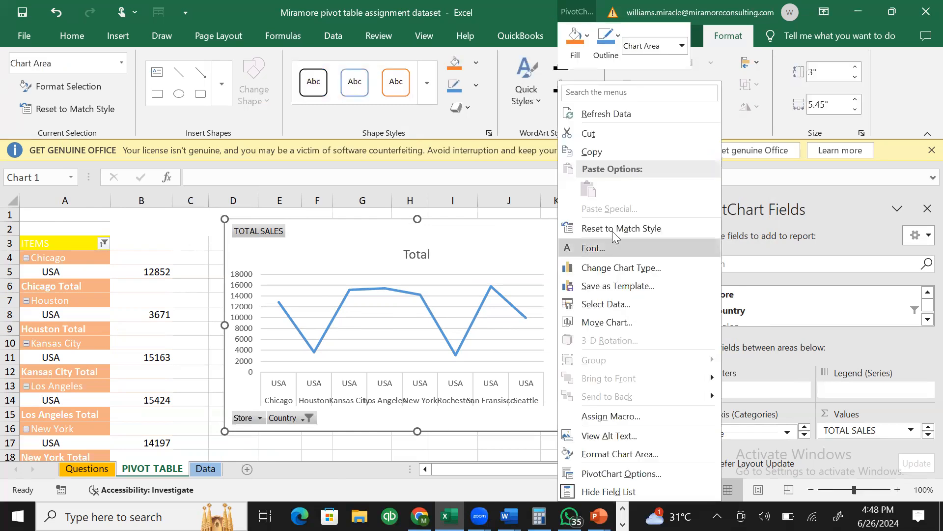
{"action": "left_click", "coordinate": [599, 273]}
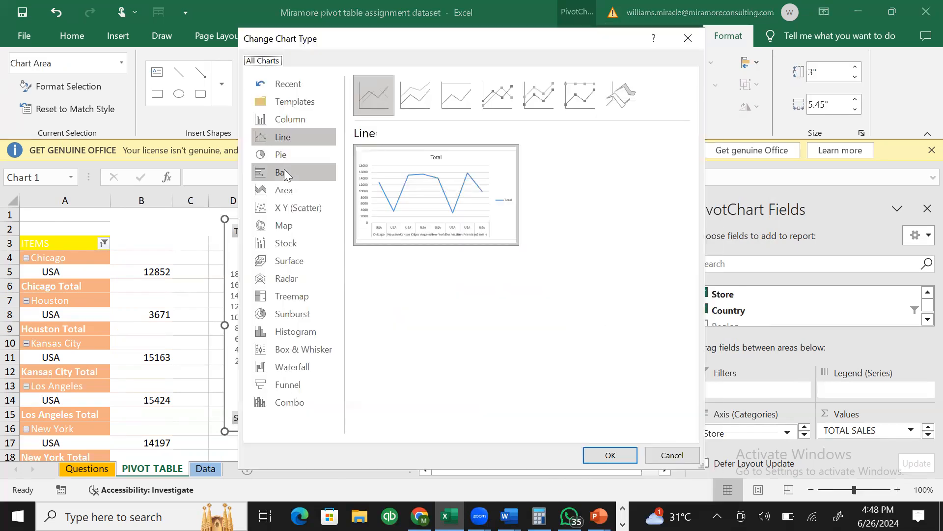
{"action": "left_click", "coordinate": [284, 156]}
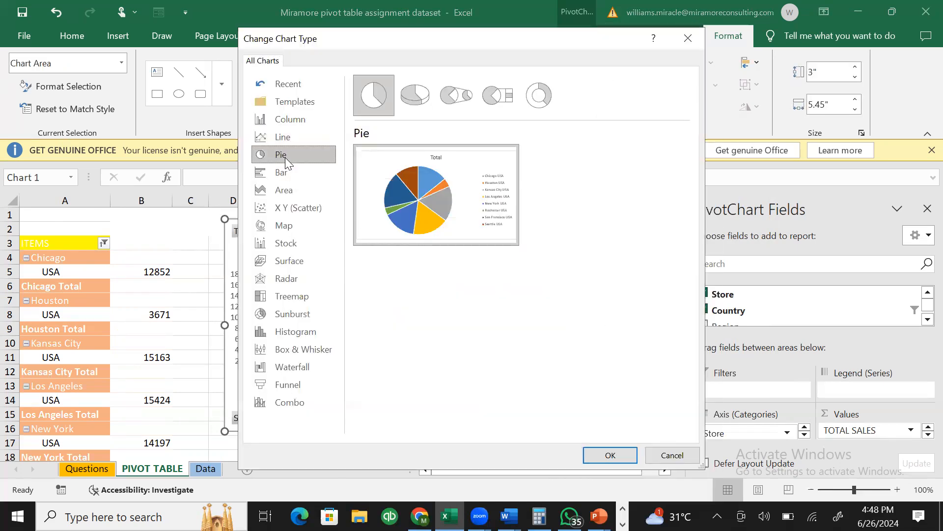
{"action": "left_click", "coordinate": [624, 459]}
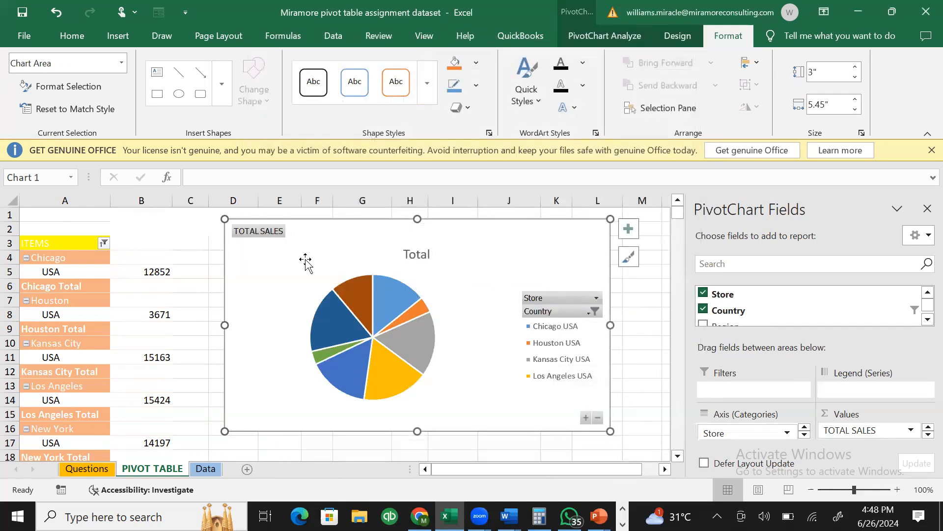
{"action": "left_click", "coordinate": [628, 239]}
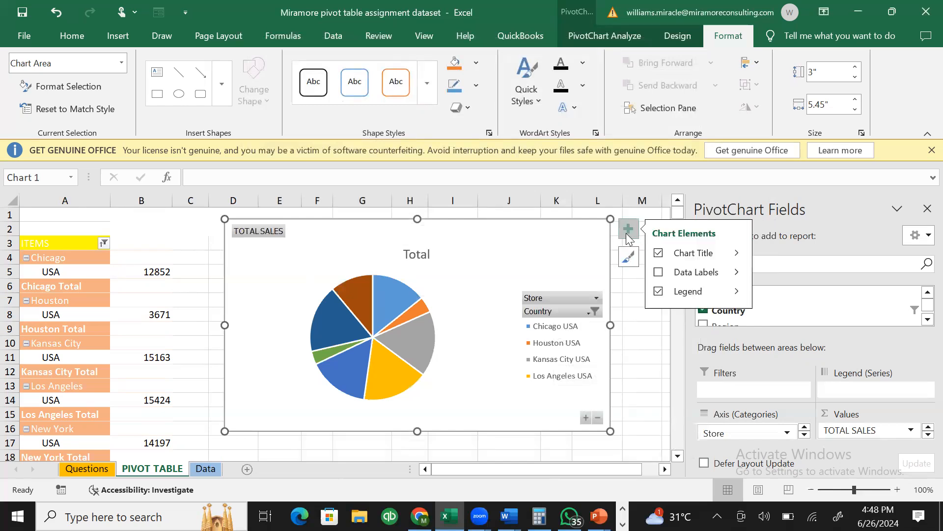
{"action": "left_click", "coordinate": [657, 274]}
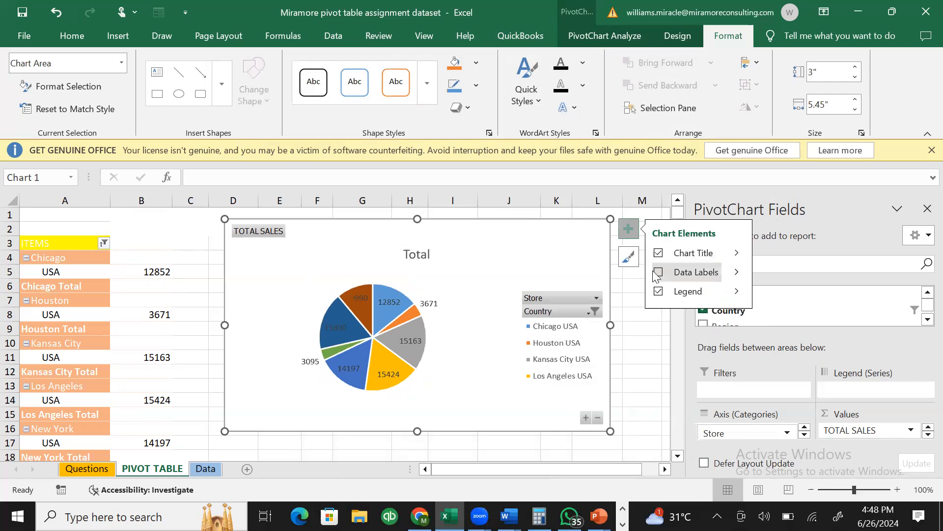
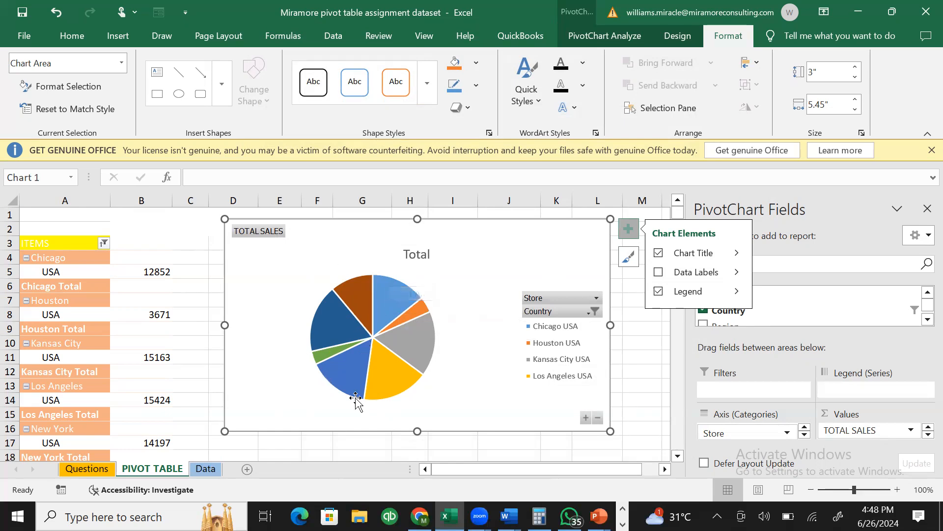
- Add value labels to the pie slices, put the legend on top, make the chart taller, and insert a new sheet
{"action": "left_click", "coordinate": [629, 228]}
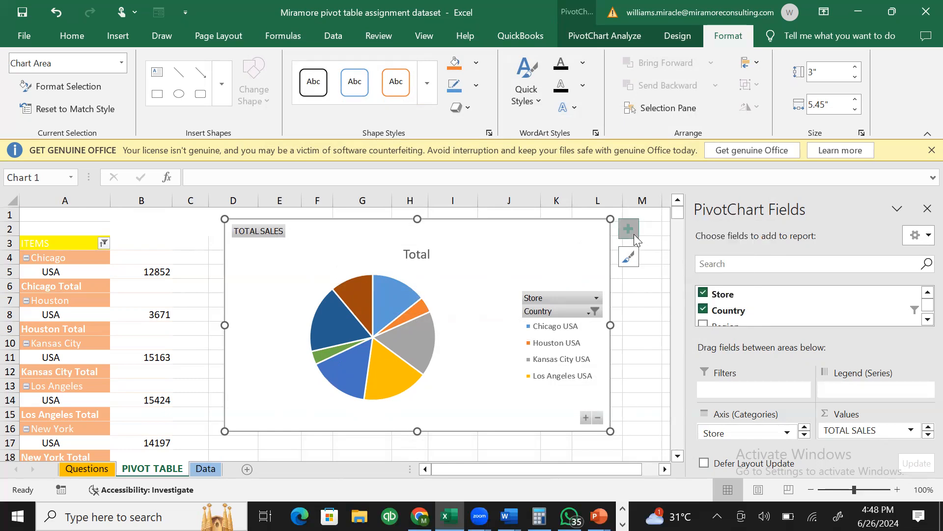
{"action": "left_click", "coordinate": [634, 234]}
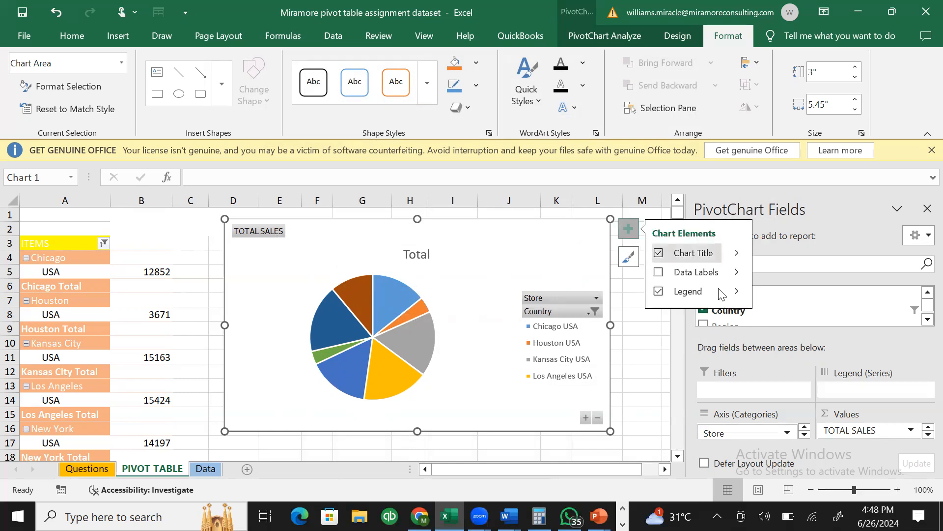
{"action": "left_click", "coordinate": [660, 273]}
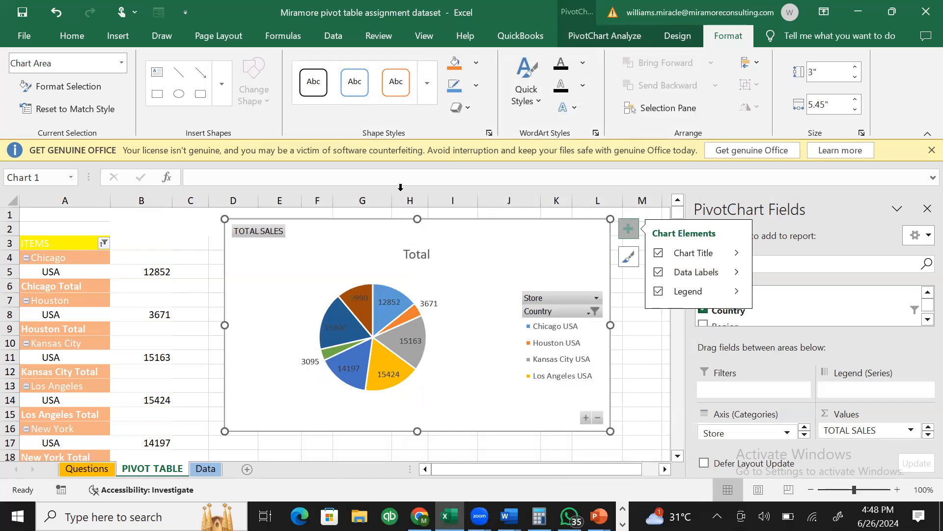
{"action": "left_click", "coordinate": [734, 290]}
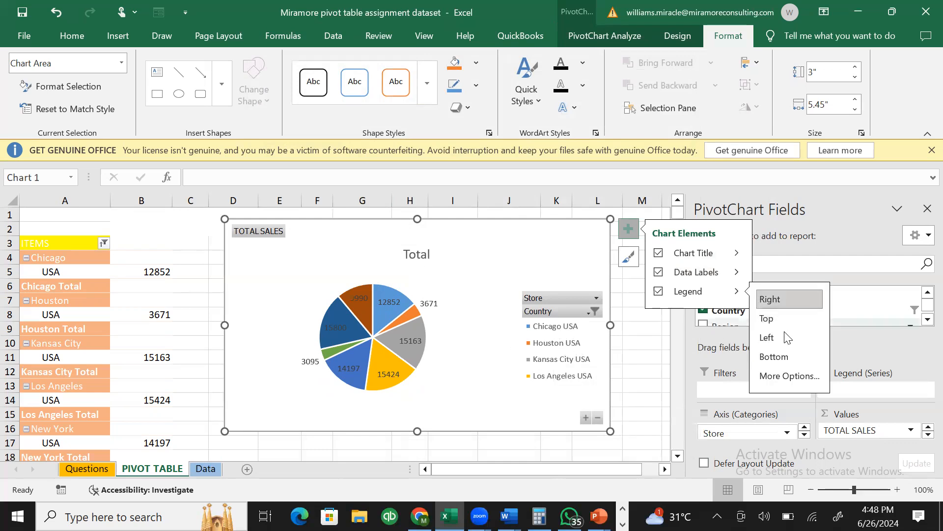
{"action": "left_click", "coordinate": [781, 319]}
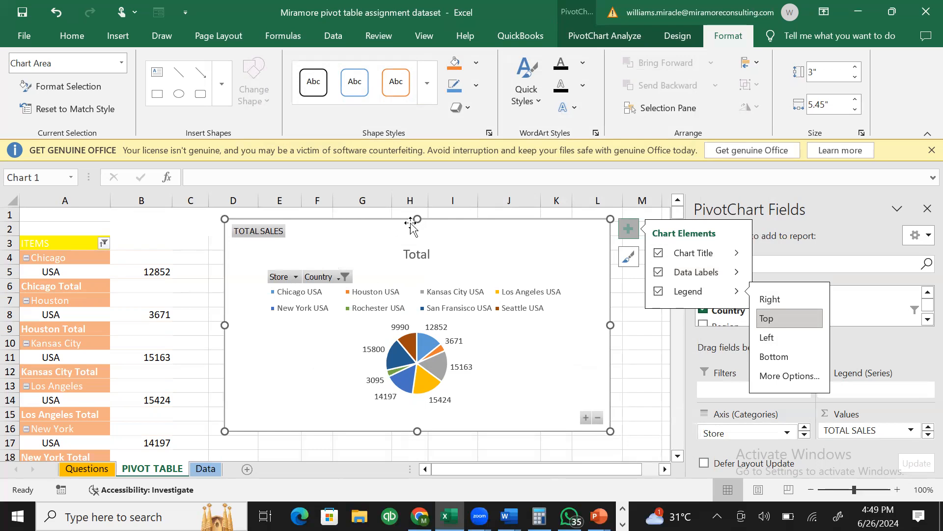
{"action": "left_click_drag", "start_coordinate": [418, 219], "coordinate": [421, 214]}
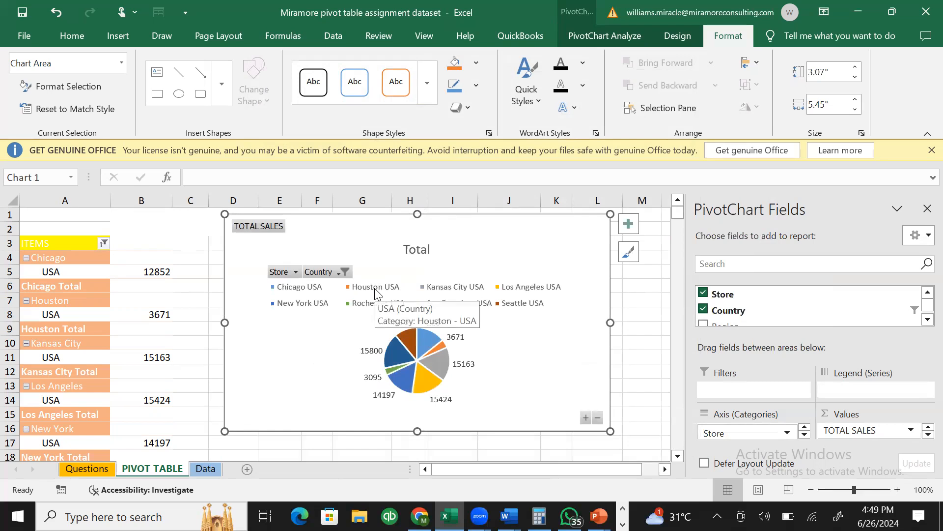
{"action": "left_click", "coordinate": [245, 470]}
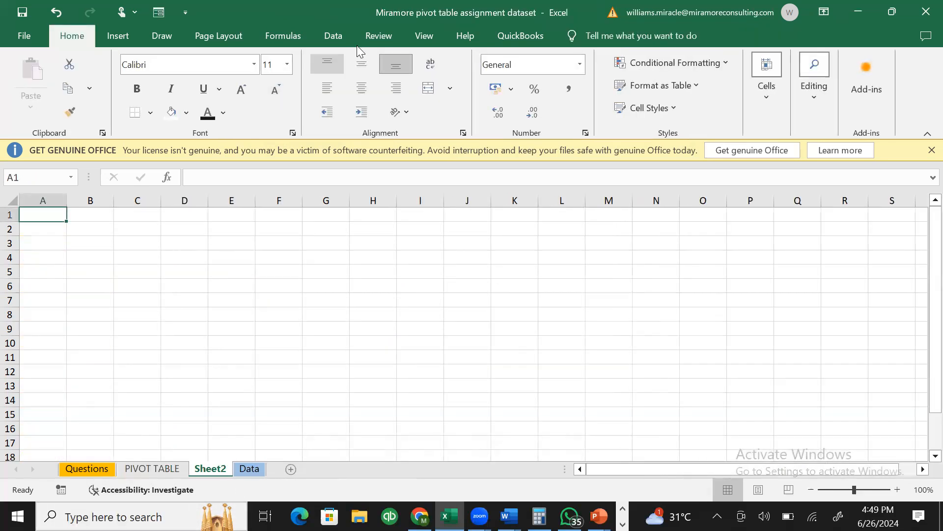
- Hide gridlines on Sheet2, widen column A, make row 1 much taller, then cut the pie chart from PIVOT TABLE
{"action": "left_click", "coordinate": [436, 36]}
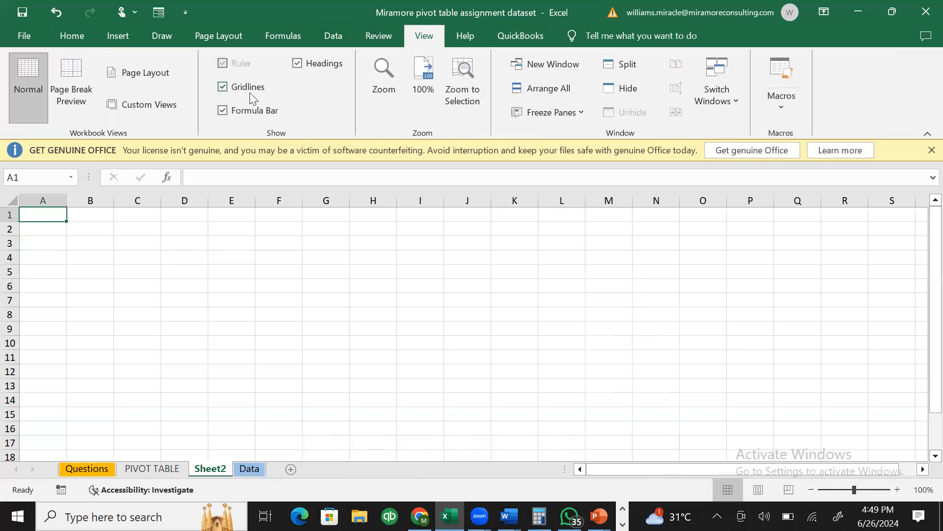
{"action": "left_click", "coordinate": [223, 86]}
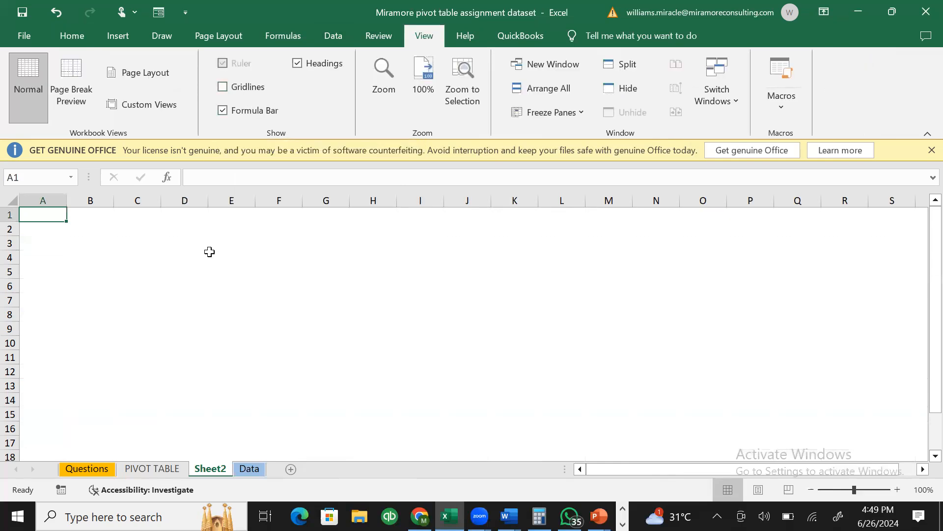
{"action": "left_click_drag", "start_coordinate": [67, 201], "coordinate": [73, 201]}
{"action": "left_click_drag", "start_coordinate": [467, 242], "coordinate": [653, 218]}
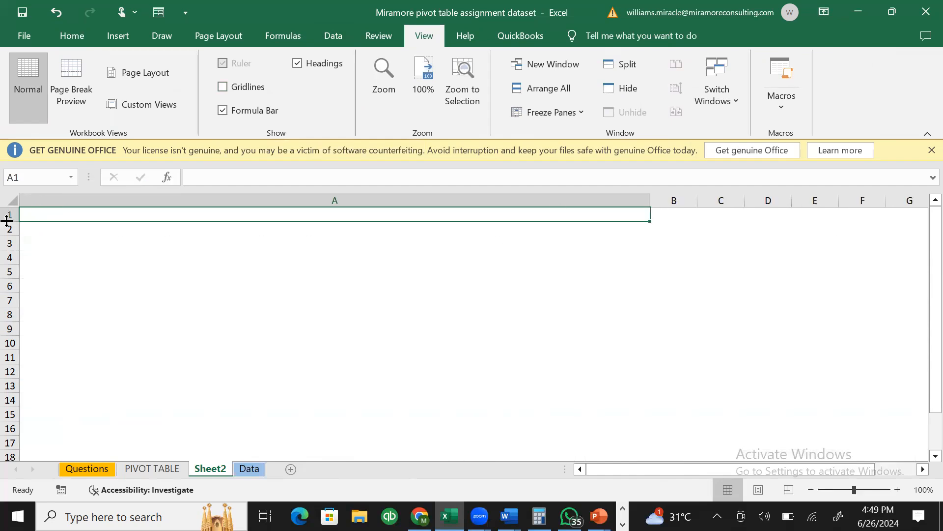
{"action": "left_click_drag", "start_coordinate": [7, 221], "coordinate": [57, 429]}
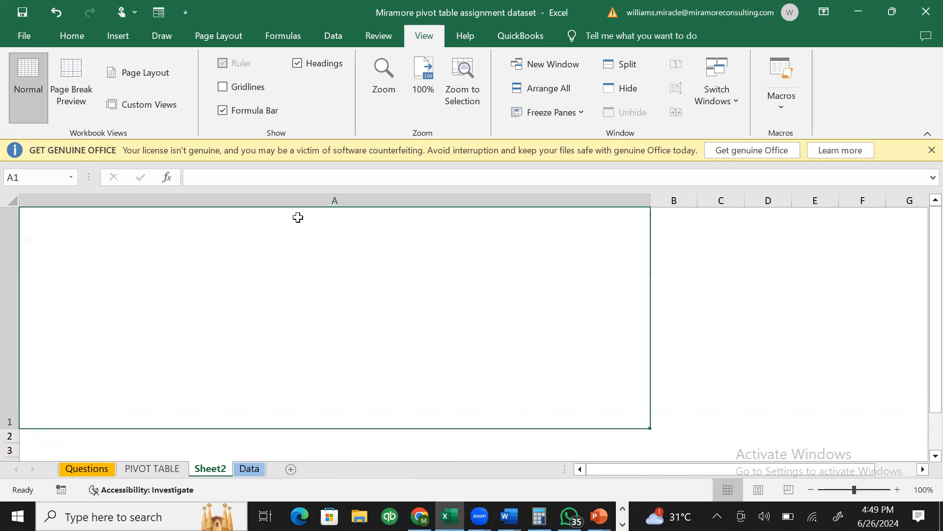
{"action": "left_click", "coordinate": [164, 469]}
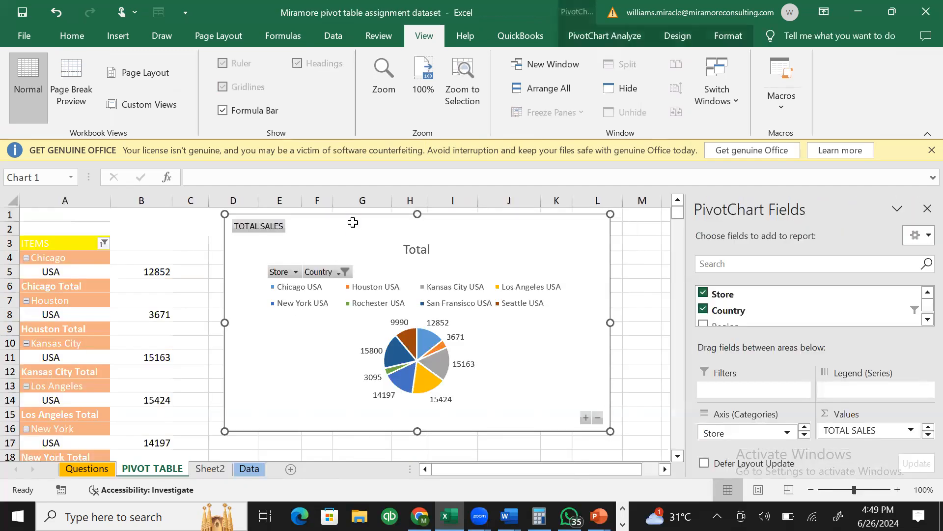
{"action": "key", "text": "Delete"}
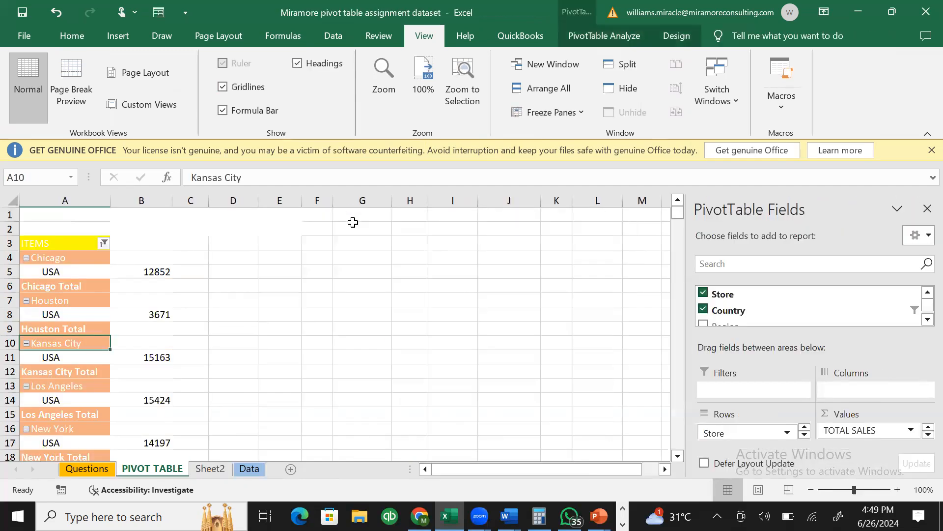
- Paste the pie chart onto Sheet2 and stretch it wider and taller to fill cell A1
{"action": "left_click", "coordinate": [220, 471]}
{"action": "key", "text": "ctrl+v"}
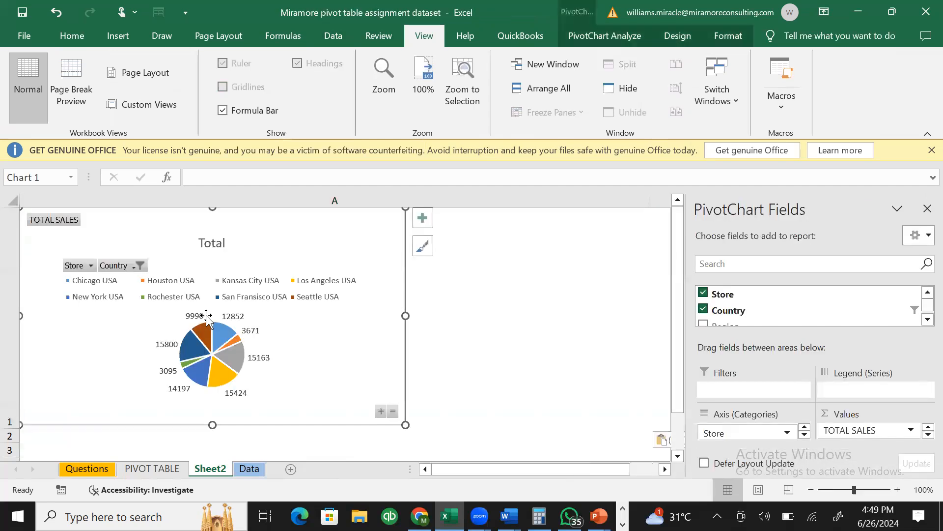
{"action": "left_click_drag", "start_coordinate": [406, 316], "coordinate": [66, 282]}
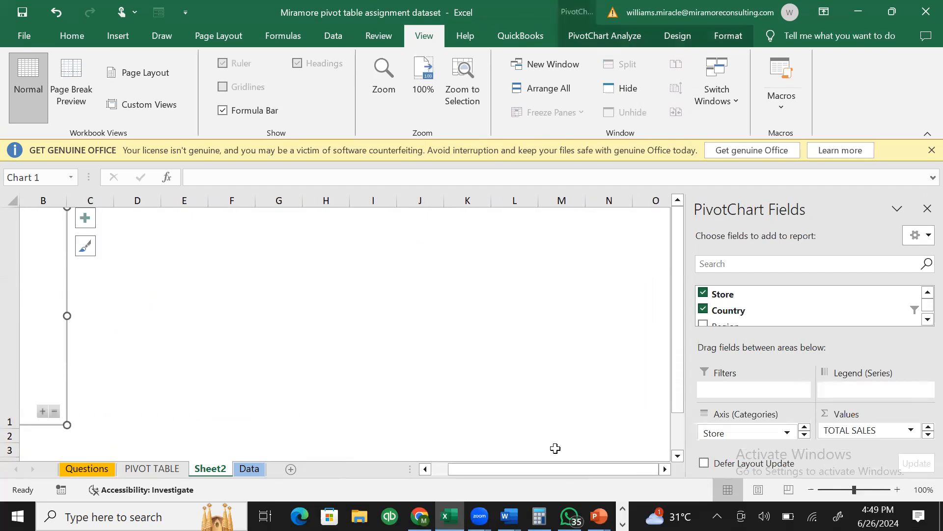
{"action": "left_click_drag", "start_coordinate": [550, 469], "coordinate": [383, 460]}
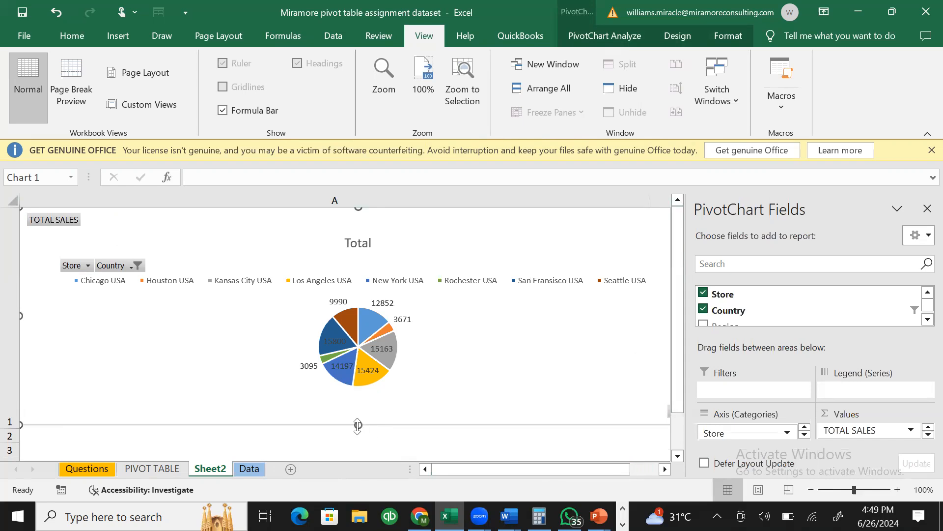
{"action": "left_click_drag", "start_coordinate": [357, 426], "coordinate": [359, 445]}
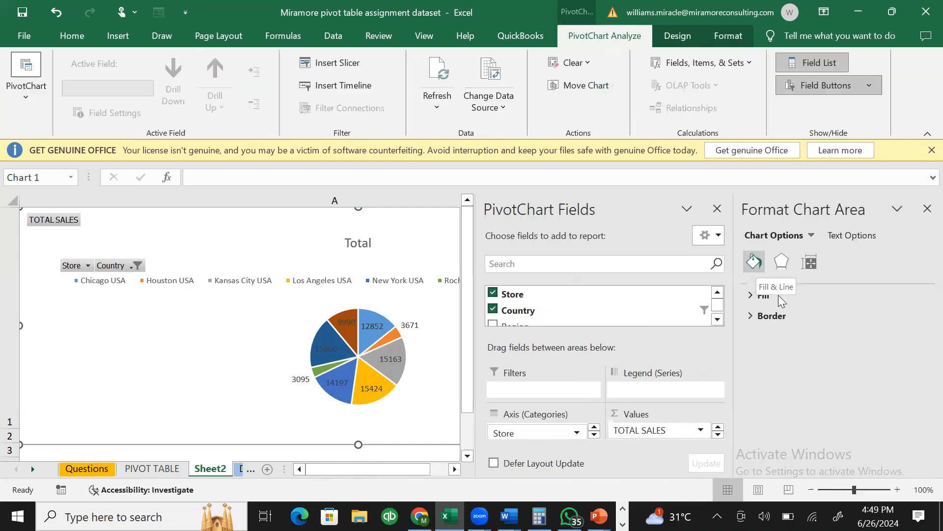
- Fill the chart area background with light purple
{"action": "left_click", "coordinate": [773, 316]}
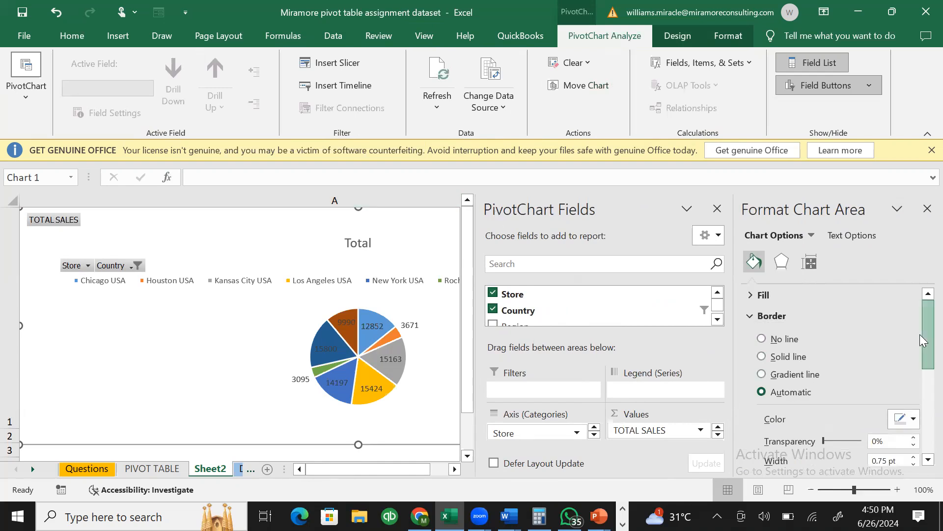
{"action": "left_click", "coordinate": [767, 297]}
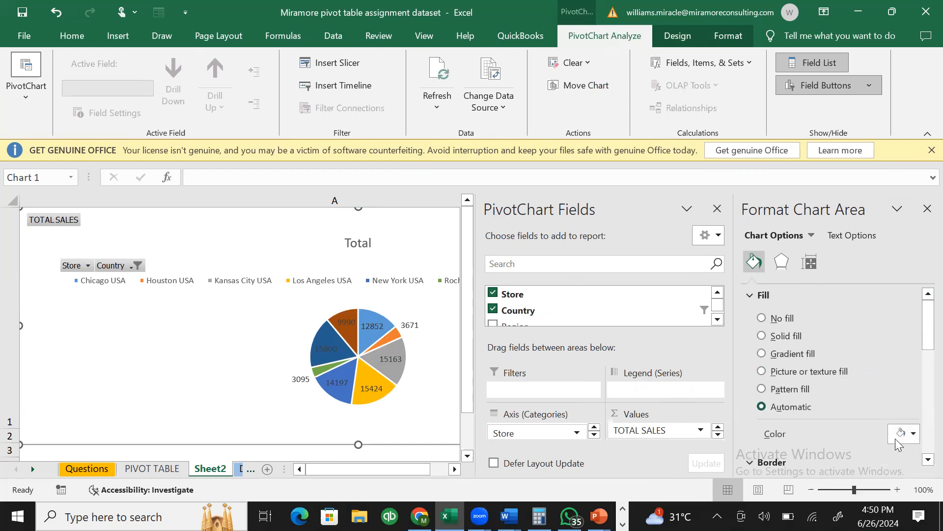
{"action": "left_click", "coordinate": [910, 436]}
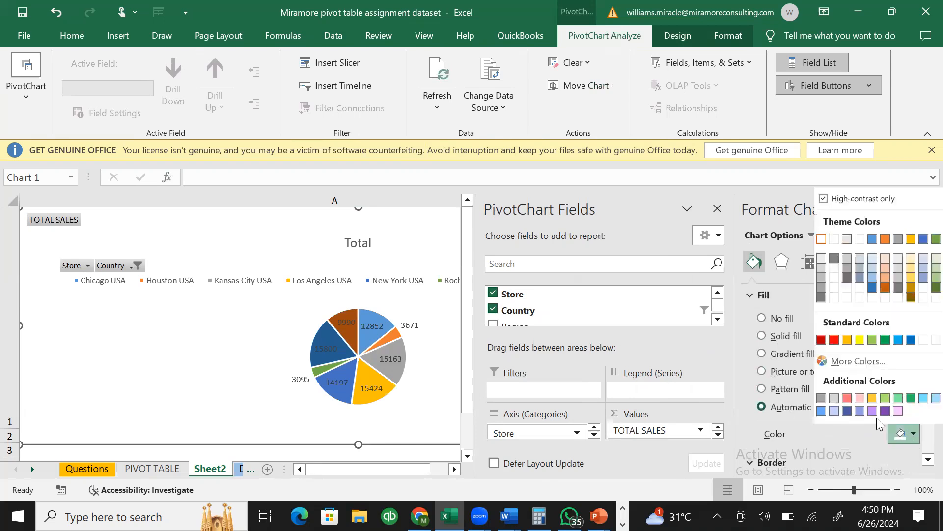
{"action": "left_click", "coordinate": [873, 411]}
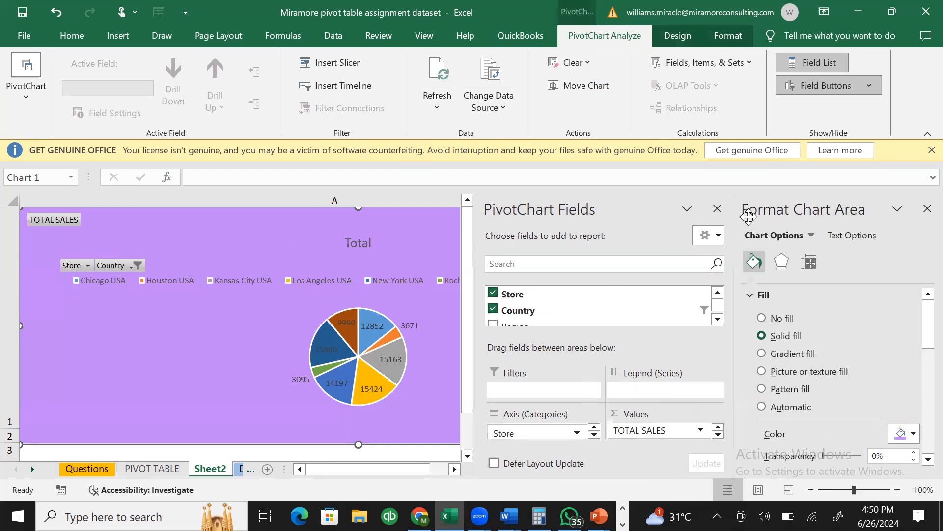
{"action": "left_click", "coordinate": [926, 208]}
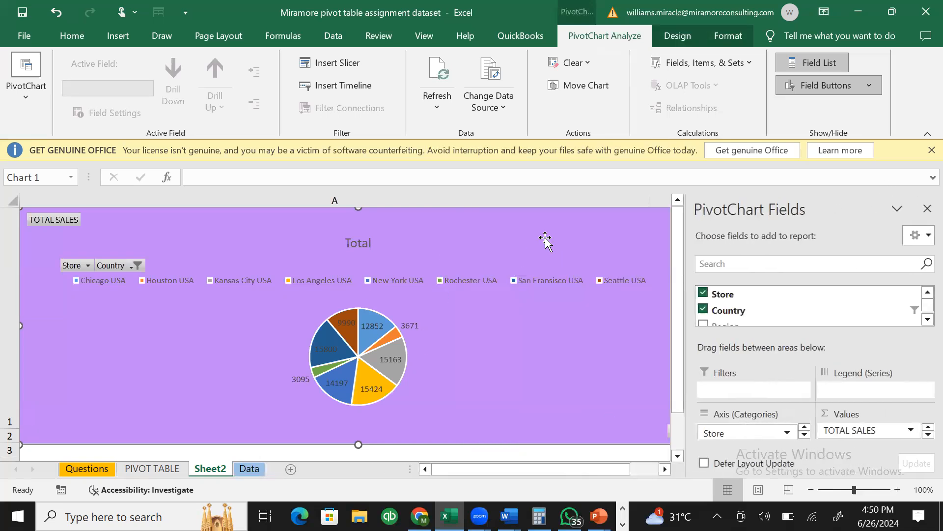
- Change the chart background fill to gold, then to yellow
{"action": "double_click", "coordinate": [545, 237]}
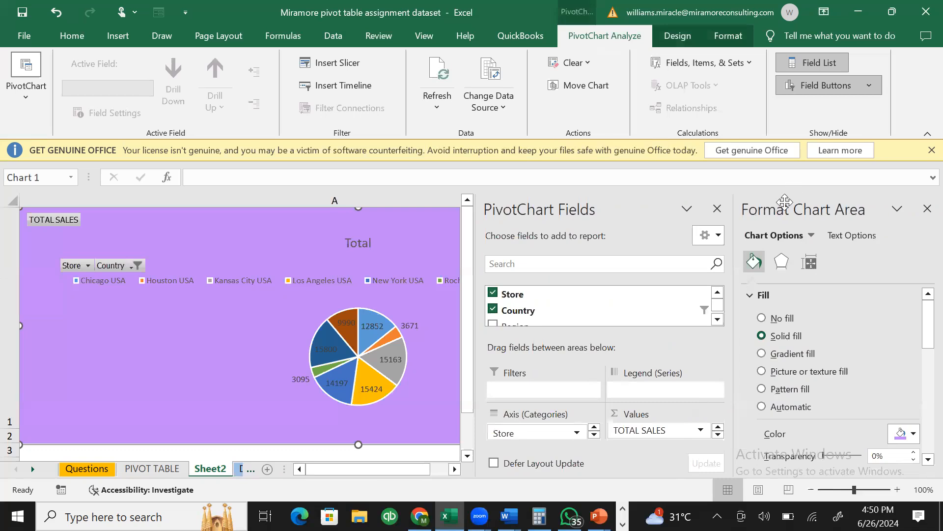
{"action": "left_click", "coordinate": [763, 296]}
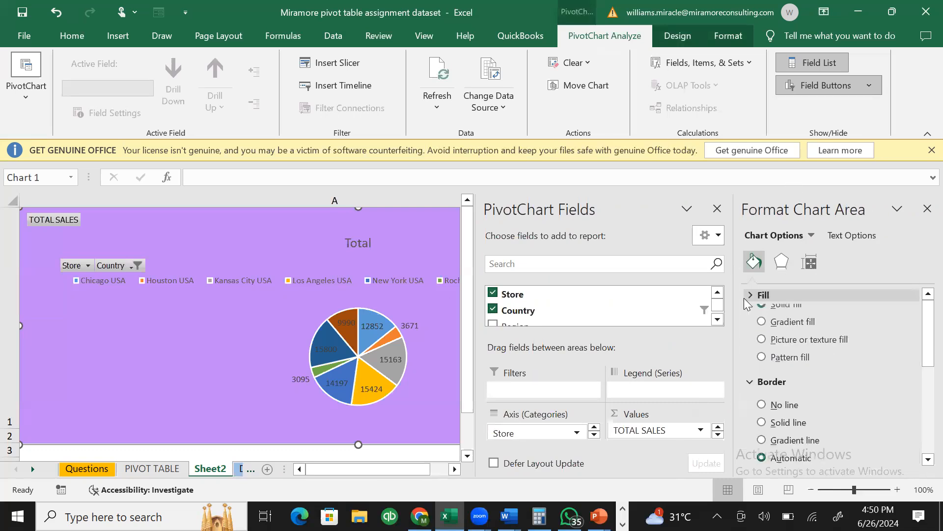
{"action": "left_click", "coordinate": [763, 295]}
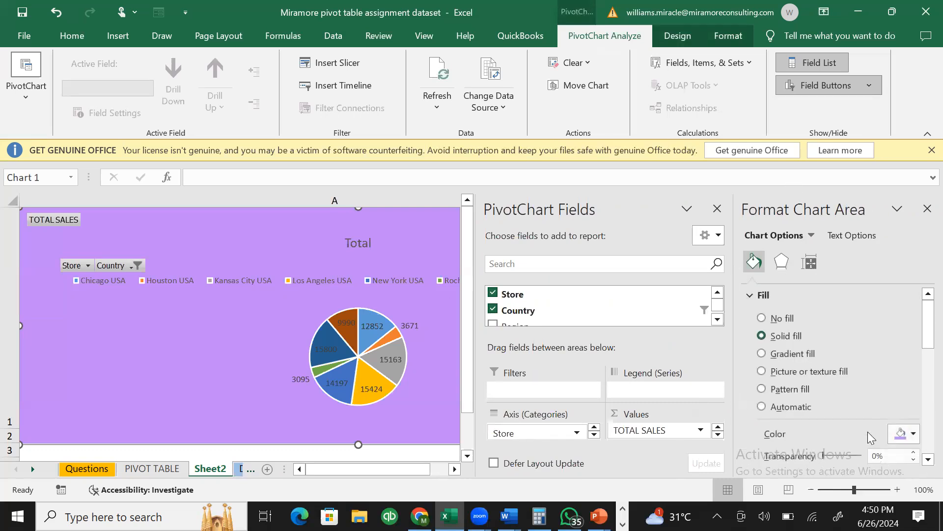
{"action": "left_click", "coordinate": [914, 436]}
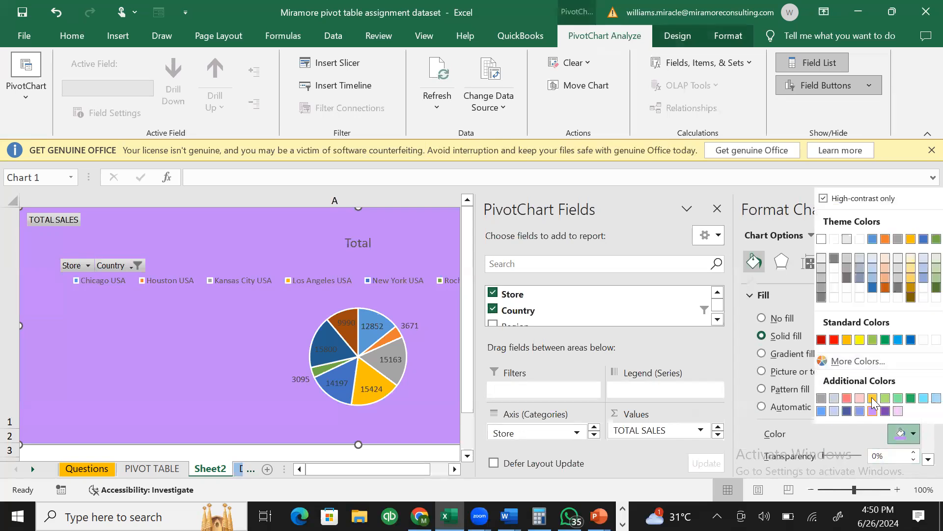
{"action": "left_click", "coordinate": [873, 398]}
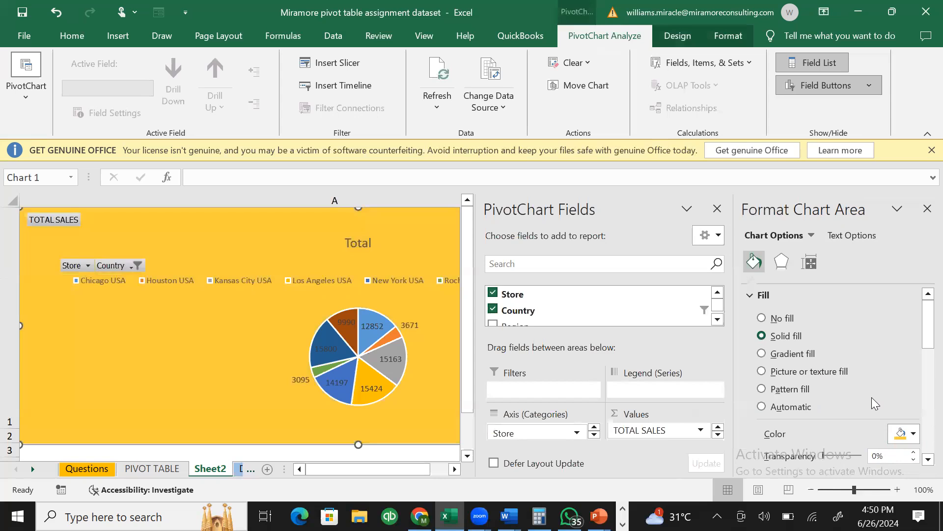
{"action": "left_click", "coordinate": [908, 432]}
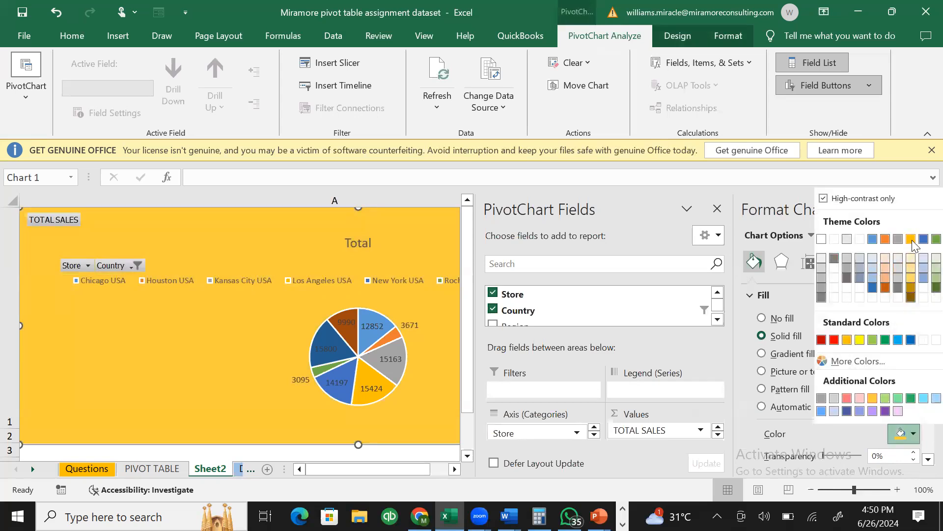
{"action": "left_click", "coordinate": [861, 340]}
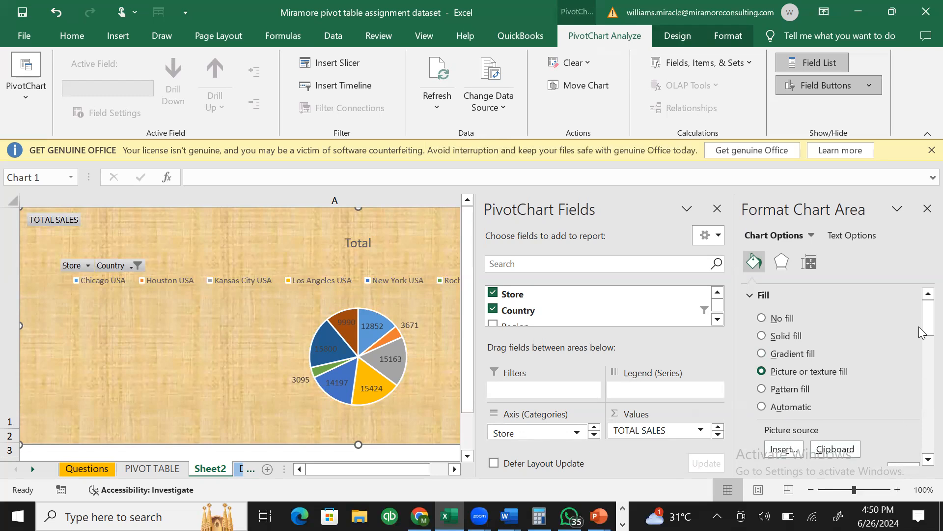
- Set the chart's texture background to about 64% transparency and close the formatting pane
{"action": "left_click_drag", "start_coordinate": [929, 318], "coordinate": [928, 352]}
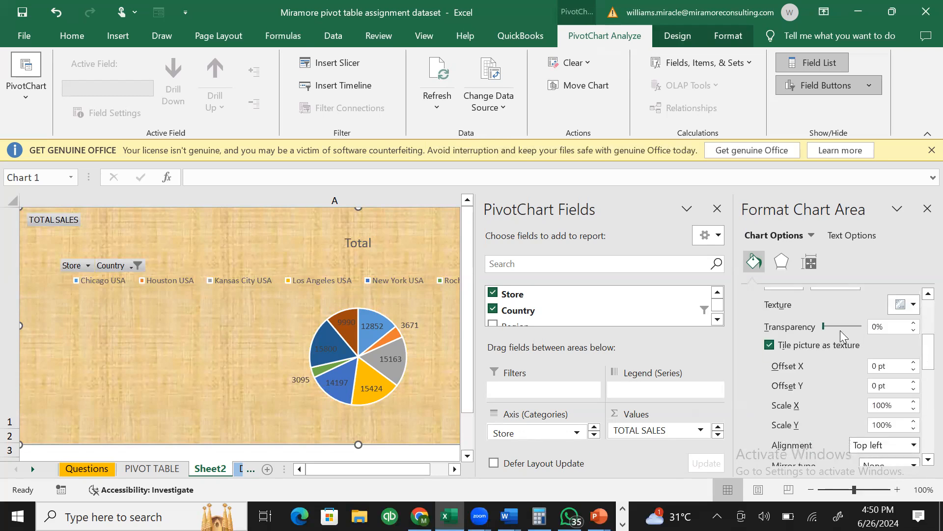
{"action": "left_click_drag", "start_coordinate": [829, 330], "coordinate": [852, 340]}
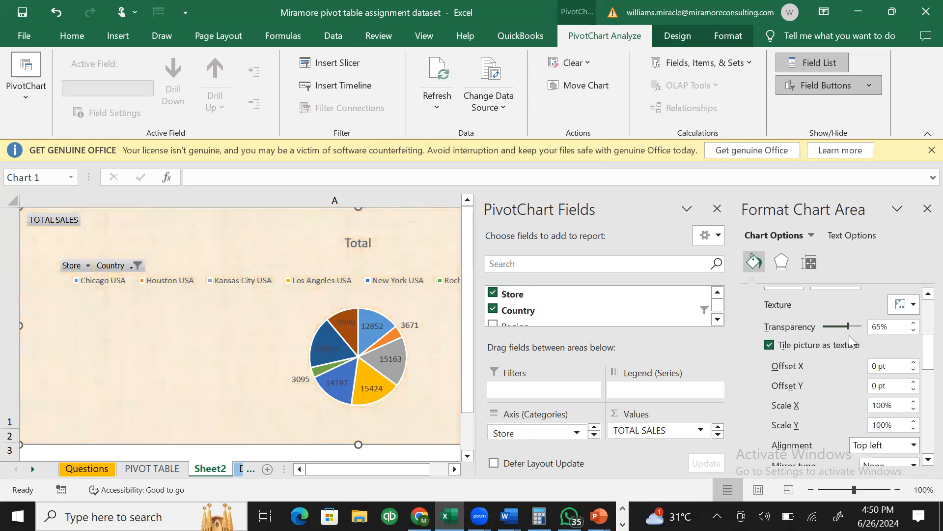
{"action": "left_click_drag", "start_coordinate": [924, 342], "coordinate": [924, 438]}
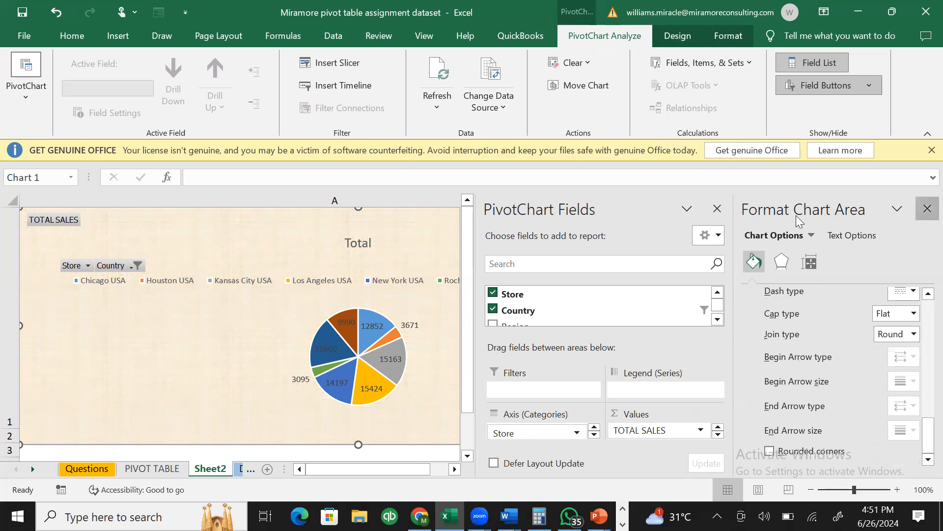
{"action": "left_click", "coordinate": [927, 209]}
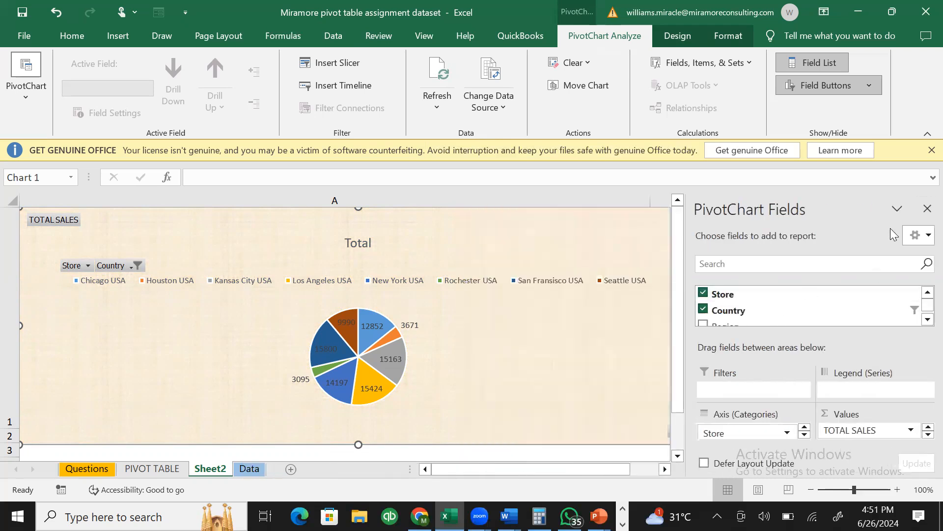
- Hide the PivotChart Fields list and delete the Total title, undoing the accidental chart deletion
{"action": "left_click", "coordinate": [927, 208]}
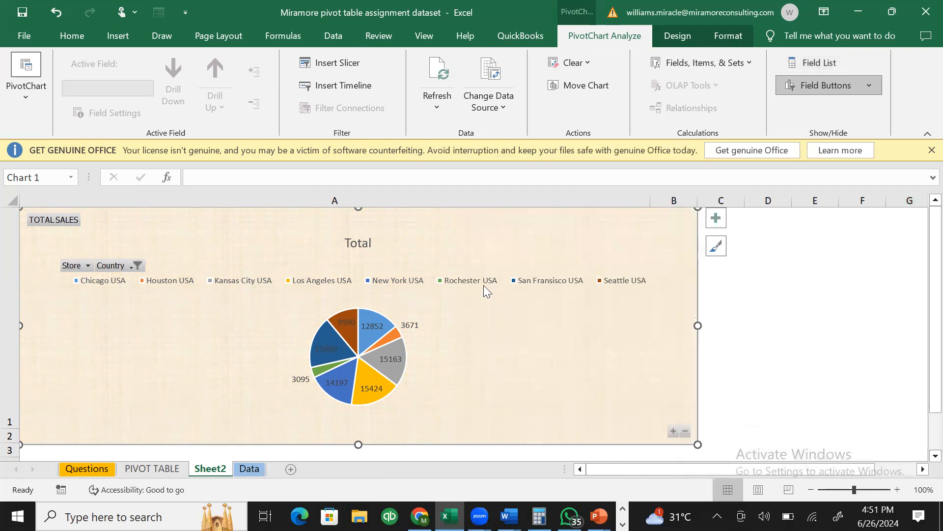
{"action": "left_click_drag", "start_coordinate": [932, 290], "coordinate": [932, 217]}
{"action": "left_click", "coordinate": [352, 243]}
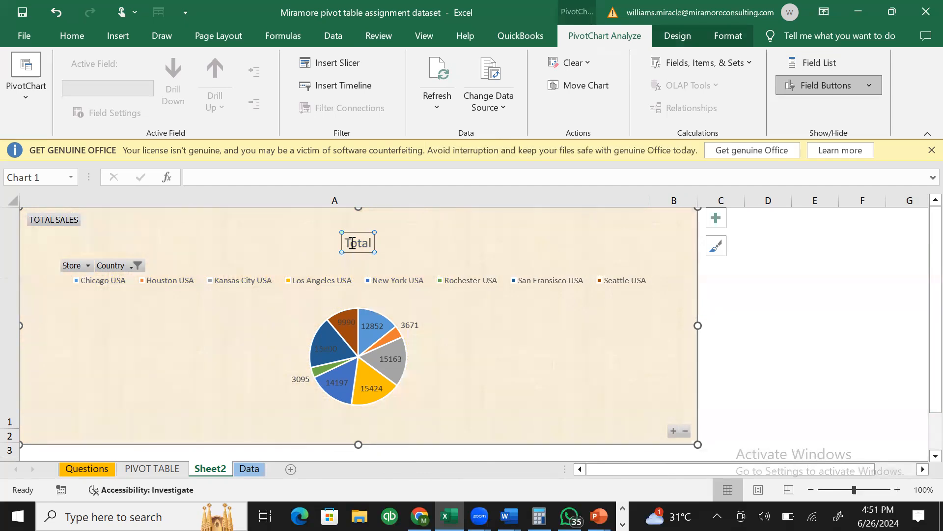
{"action": "key", "text": "Delete"}
{"action": "key", "text": "Delete"}
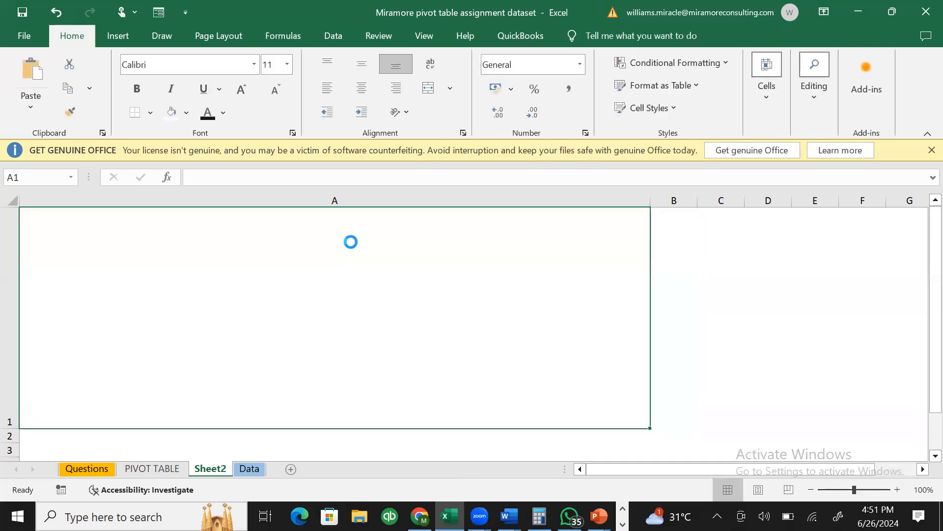
{"action": "key", "text": "ctrl+z"}
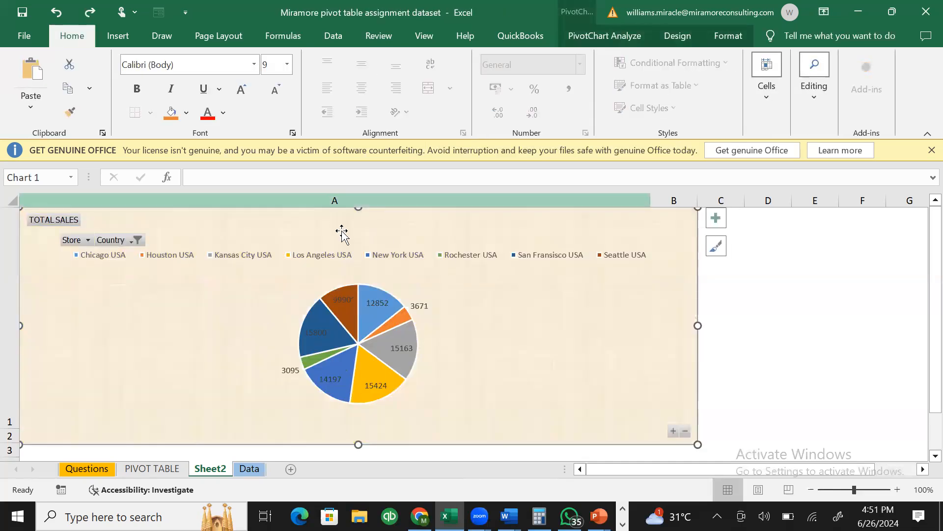
{"action": "left_click", "coordinate": [343, 232]}
{"action": "left_click", "coordinate": [356, 214]}
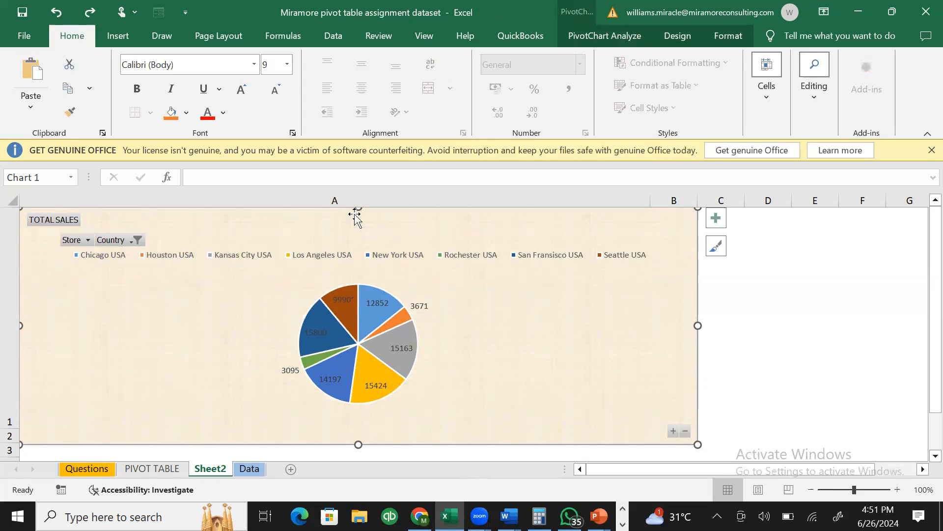
{"action": "left_click", "coordinate": [42, 216]}
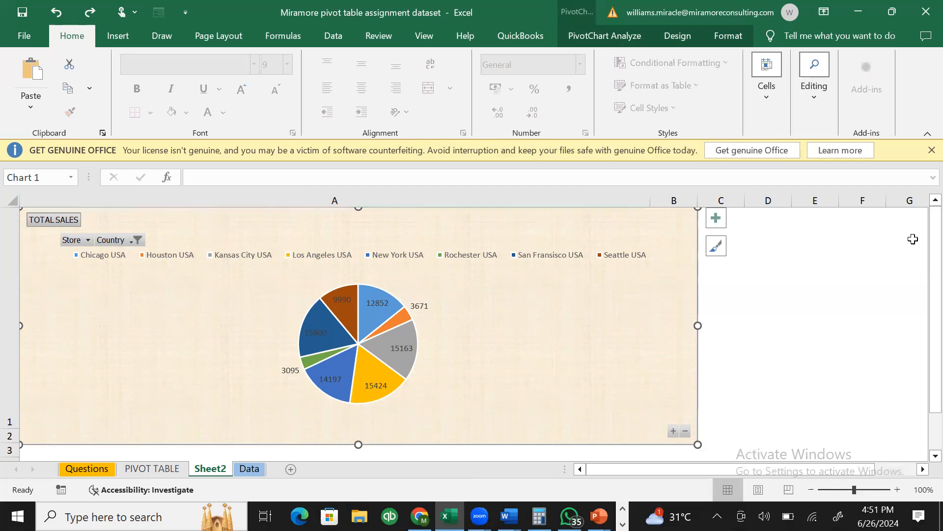
{"action": "left_click_drag", "start_coordinate": [935, 247], "coordinate": [917, 170]}
- Filter the pie chart's Country field to Argentina only
{"action": "left_click", "coordinate": [78, 242]}
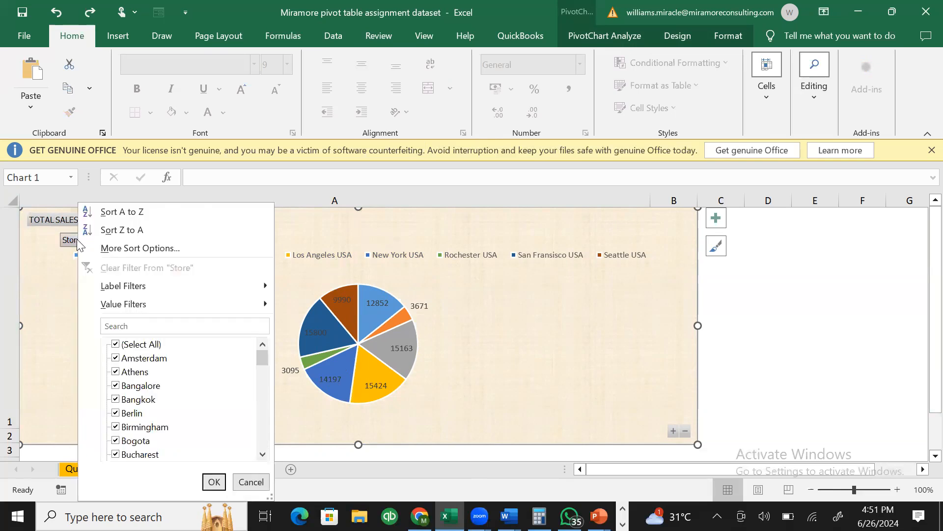
{"action": "left_click", "coordinate": [302, 279]}
{"action": "left_click", "coordinate": [119, 240]}
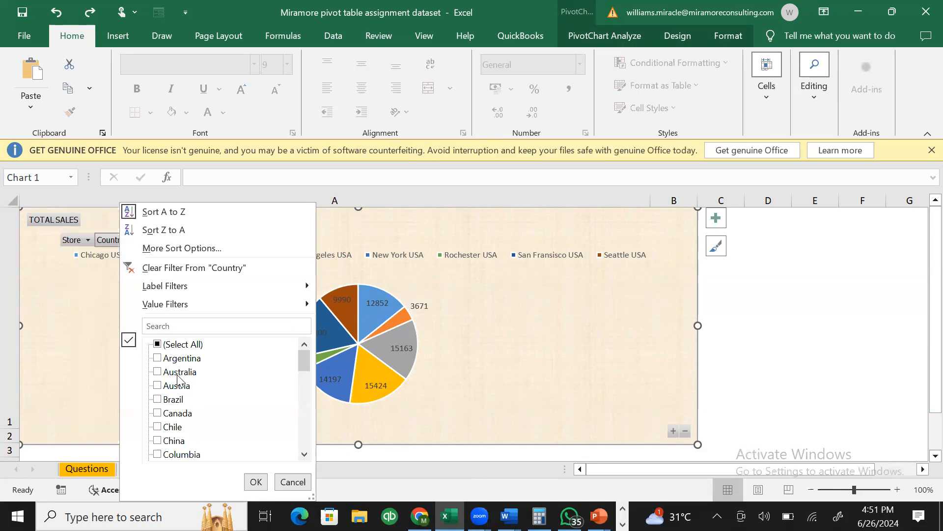
{"action": "left_click", "coordinate": [484, 283]}
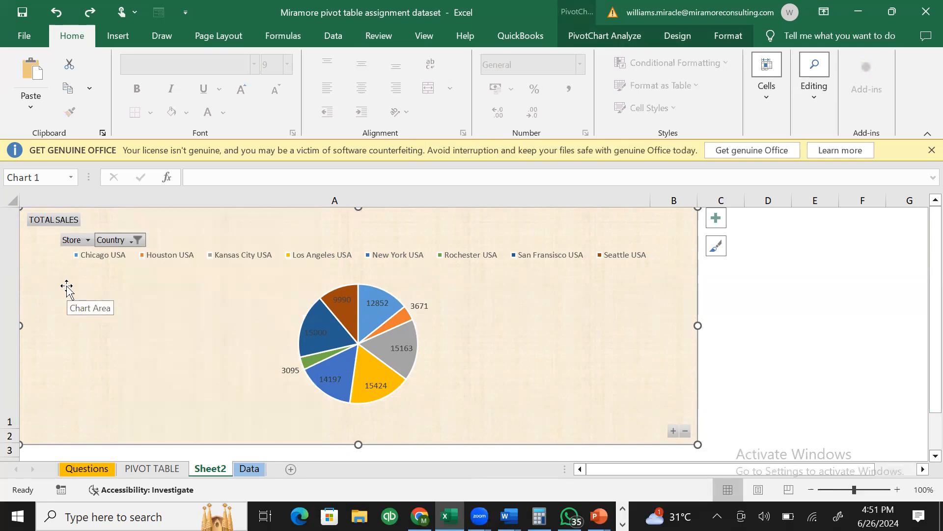
{"action": "left_click", "coordinate": [131, 240]}
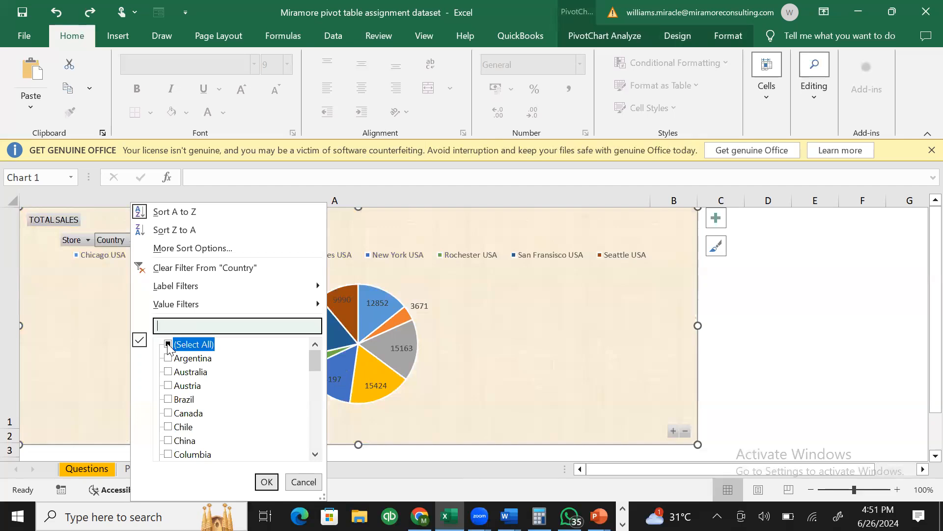
{"action": "left_click", "coordinate": [168, 346]}
{"action": "left_click", "coordinate": [168, 345]}
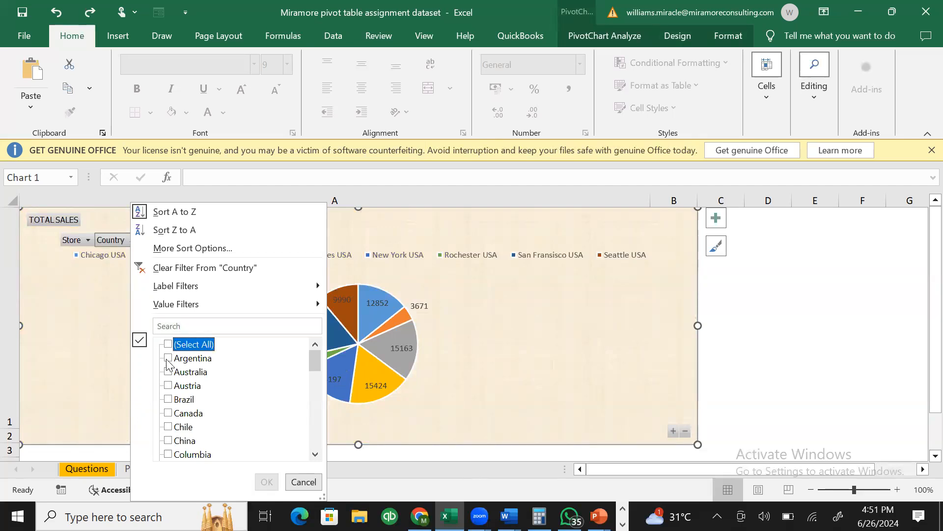
{"action": "left_click", "coordinate": [168, 358]}
{"action": "left_click", "coordinate": [267, 483]}
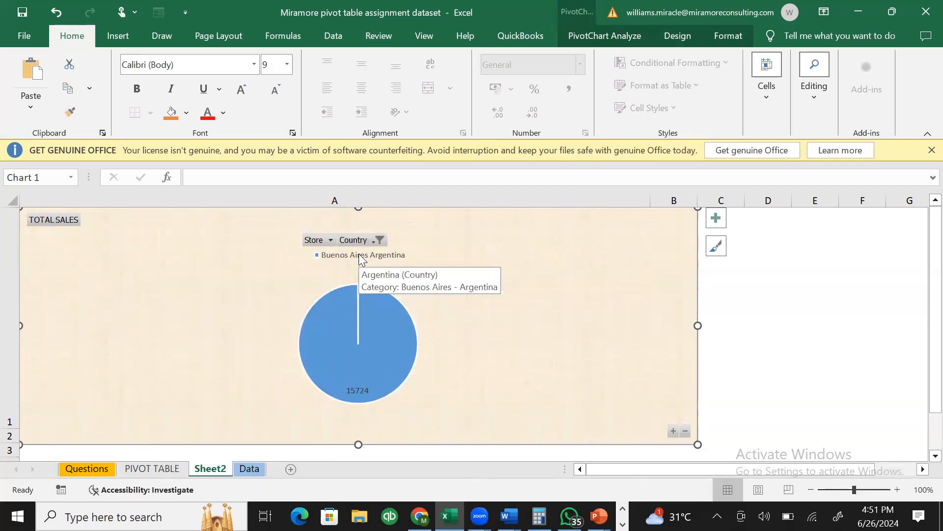
- Change the Country filter to show only Nigeria
{"action": "left_click", "coordinate": [365, 241]}
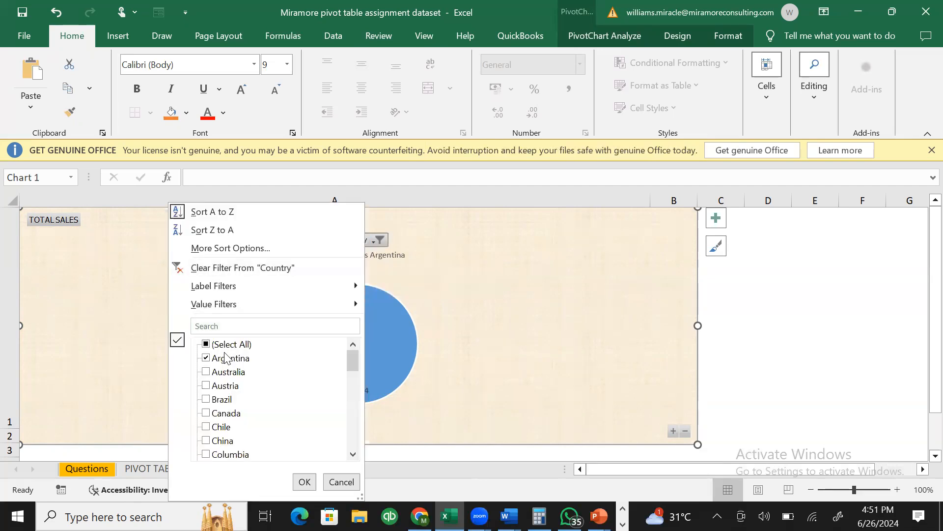
{"action": "left_click", "coordinate": [208, 347]}
{"action": "left_click", "coordinate": [206, 344]}
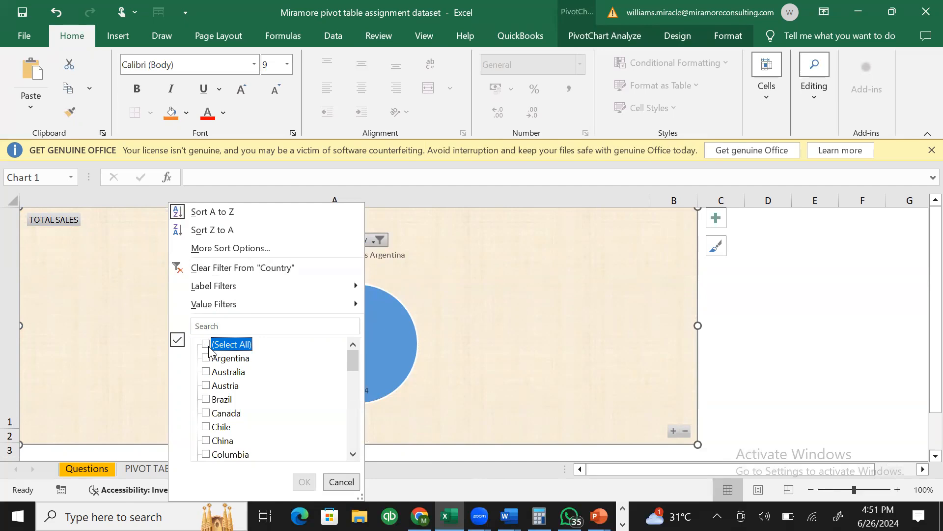
{"action": "left_click", "coordinate": [210, 326]}
{"action": "type", "text": "NIGE"}
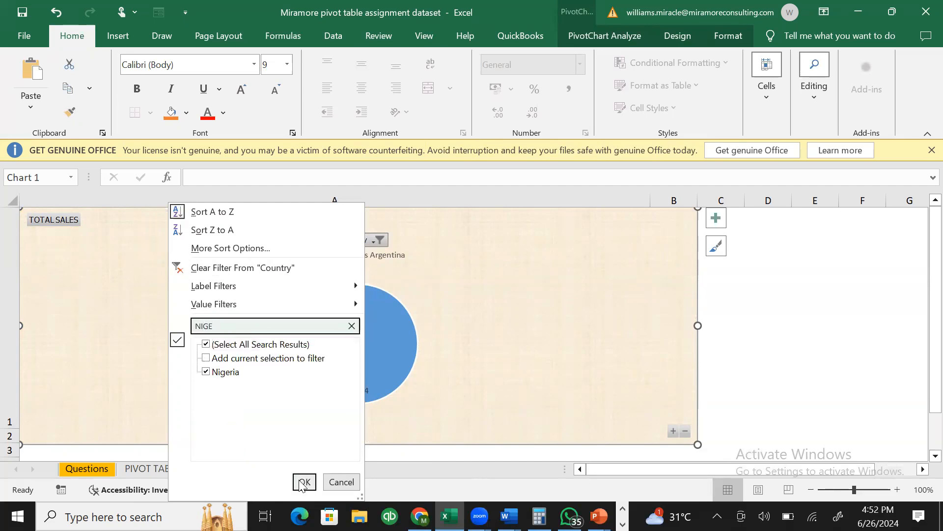
{"action": "left_click", "coordinate": [304, 482]}
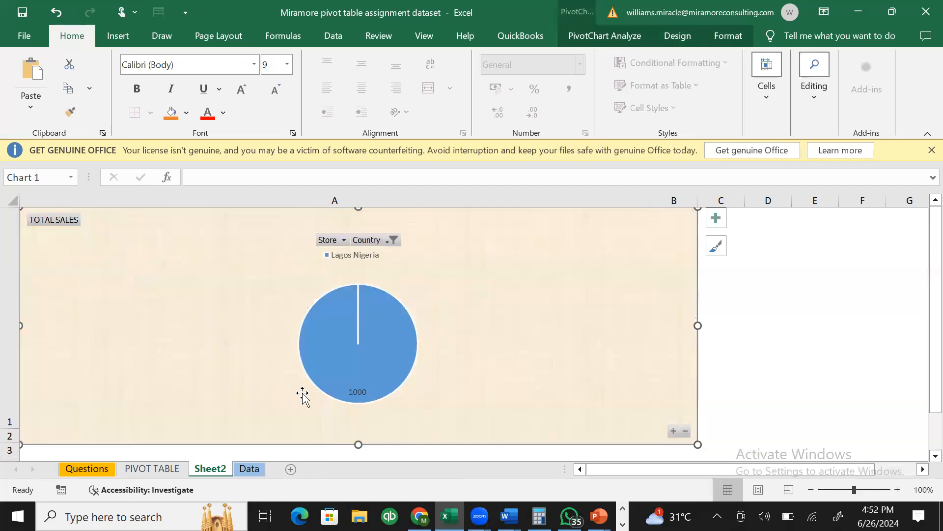
- Add China to the Country filter alongside Nigeria
{"action": "left_click", "coordinate": [363, 244]}
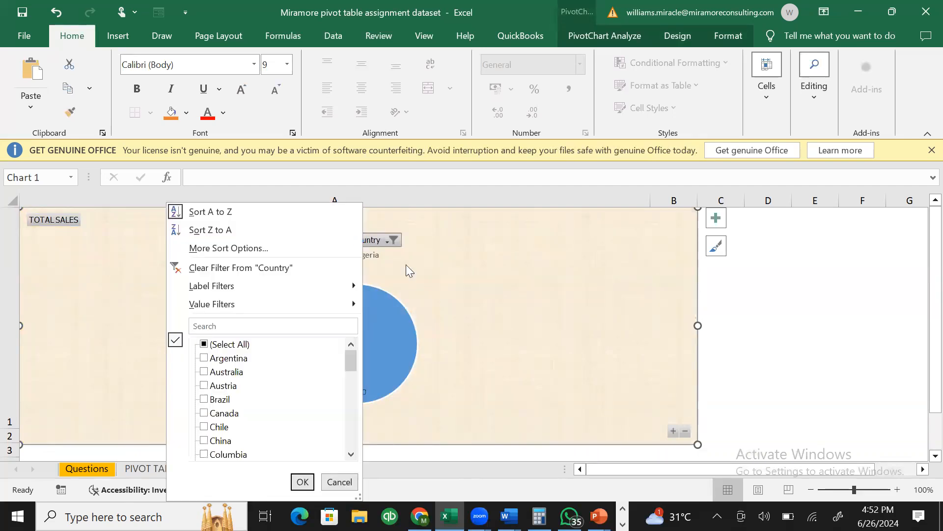
{"action": "left_click", "coordinate": [236, 345]}
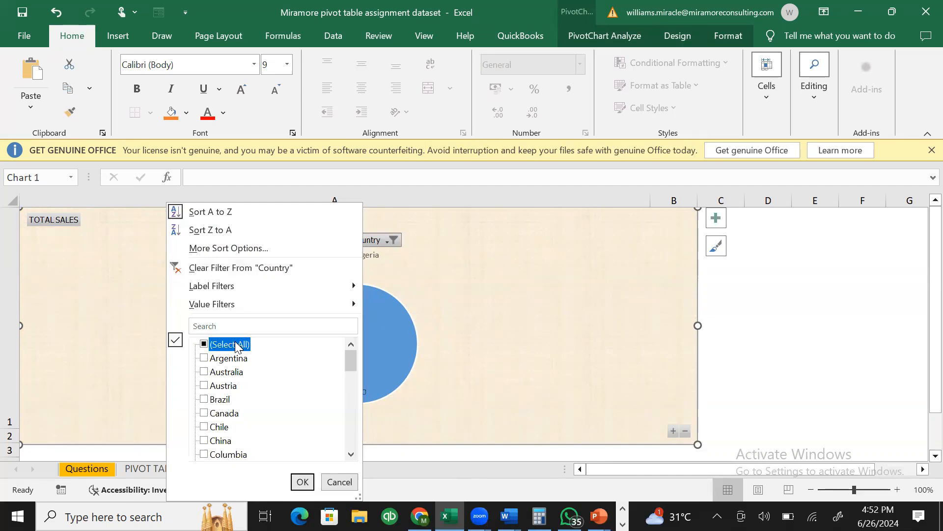
{"action": "left_click", "coordinate": [220, 441]}
{"action": "left_click", "coordinate": [204, 440]}
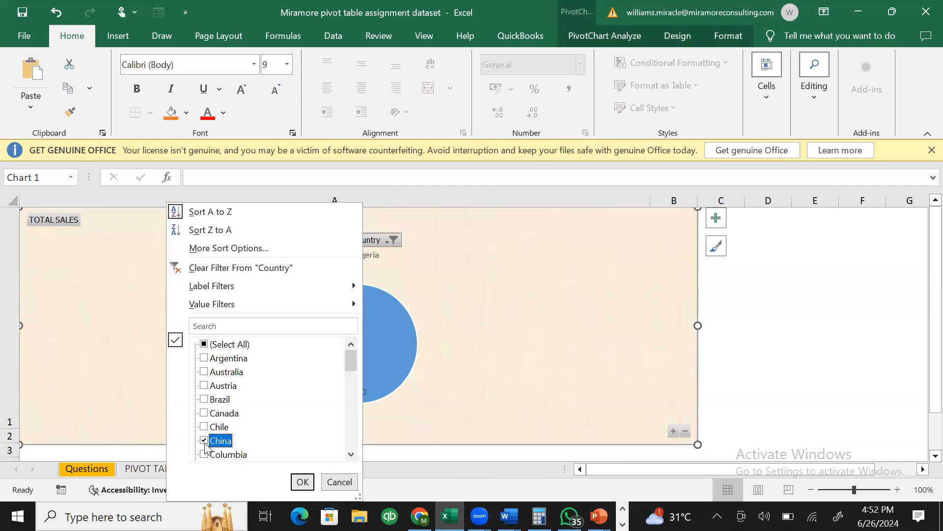
{"action": "left_click", "coordinate": [306, 479]}
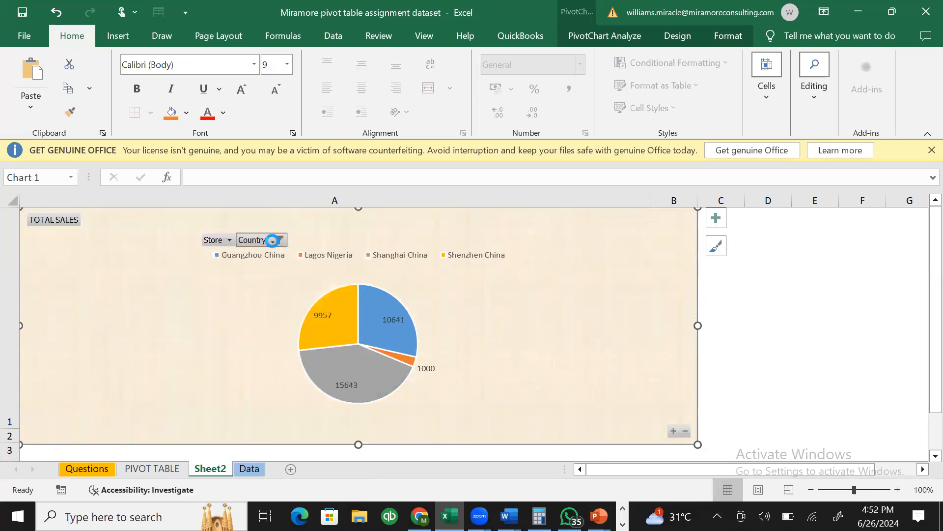
- Search the Country filter for Nigeria to untick it, then cancel the change
{"action": "left_click", "coordinate": [276, 240]}
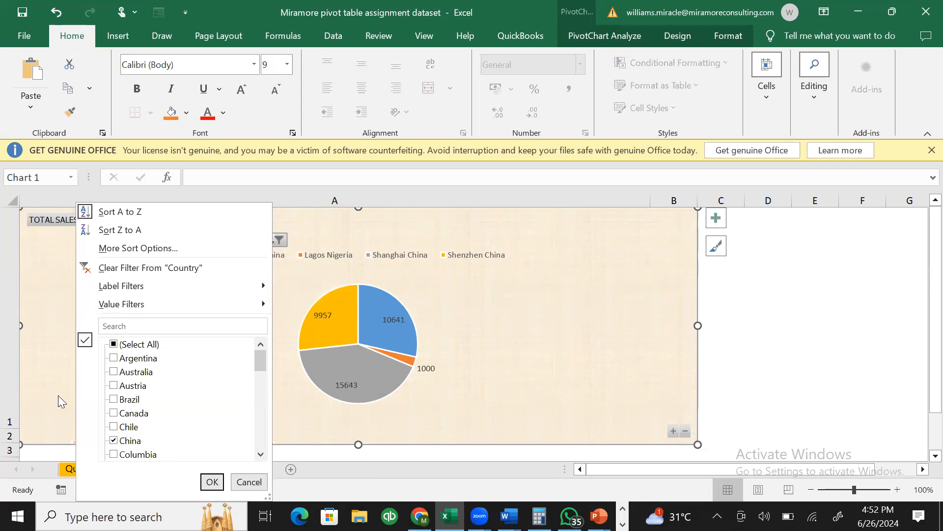
{"action": "left_click", "coordinate": [133, 326]}
{"action": "type", "text": "NIGE"}
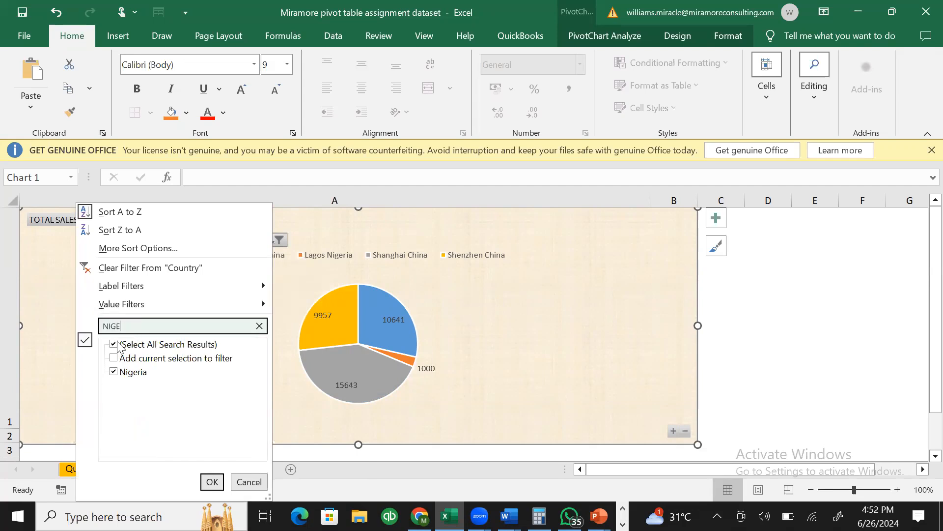
{"action": "left_click", "coordinate": [113, 345]}
{"action": "left_click", "coordinate": [113, 345]}
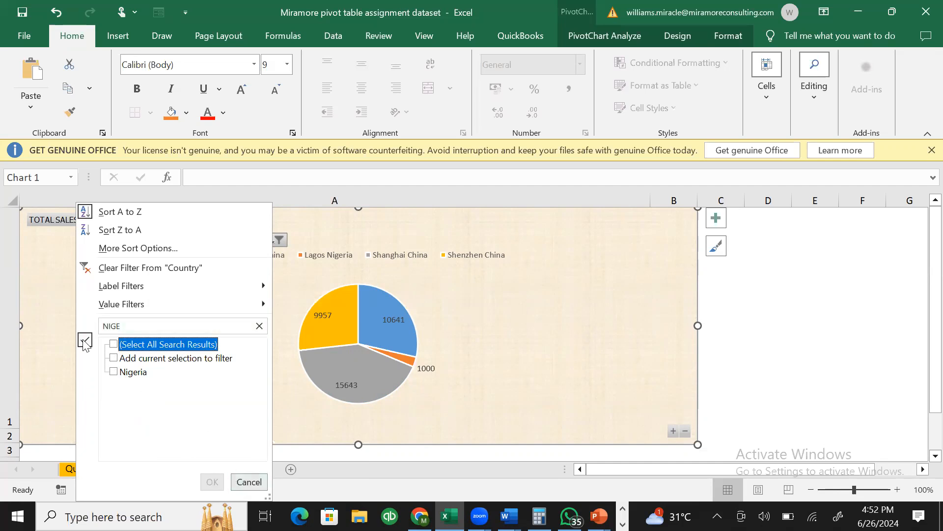
{"action": "left_click", "coordinate": [235, 484]}
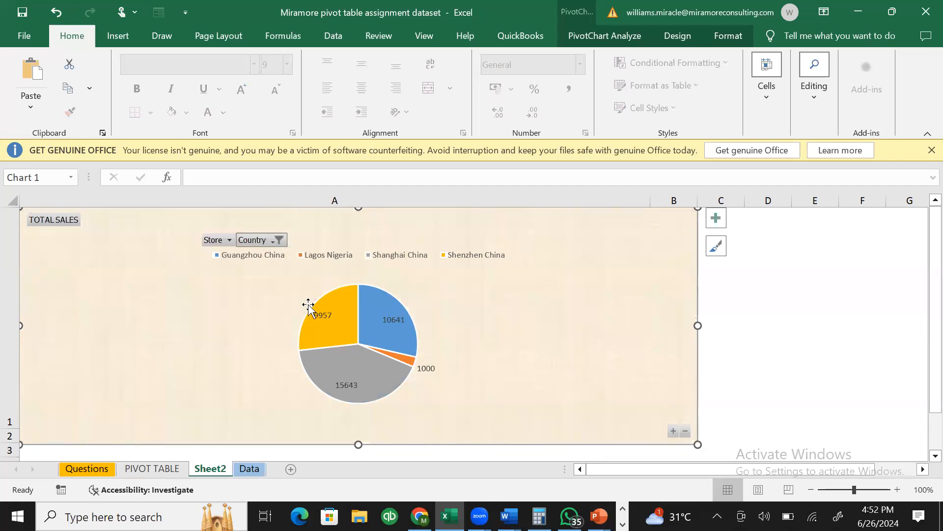
- Filter the Country field to China only and stretch the pie chart taller
{"action": "left_click", "coordinate": [277, 243]}
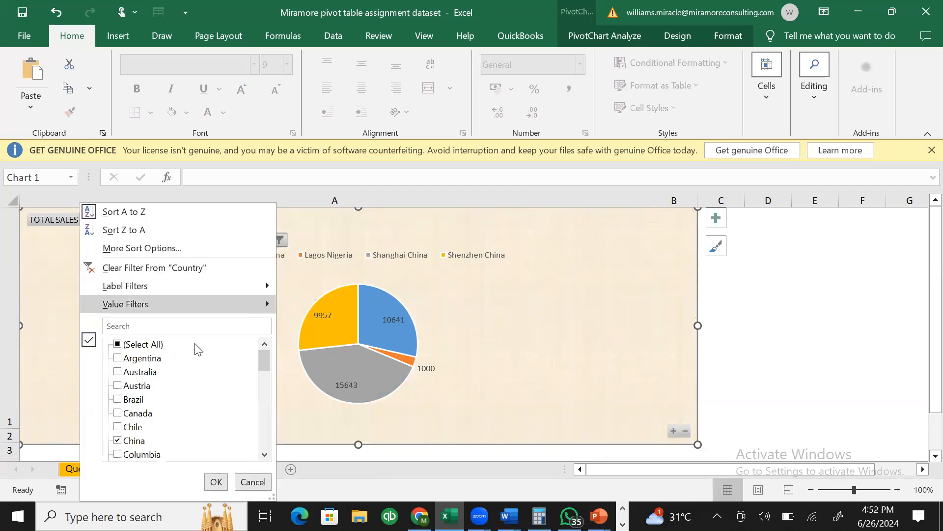
{"action": "left_click", "coordinate": [118, 346]}
{"action": "left_click", "coordinate": [118, 344]}
{"action": "left_click", "coordinate": [118, 441]}
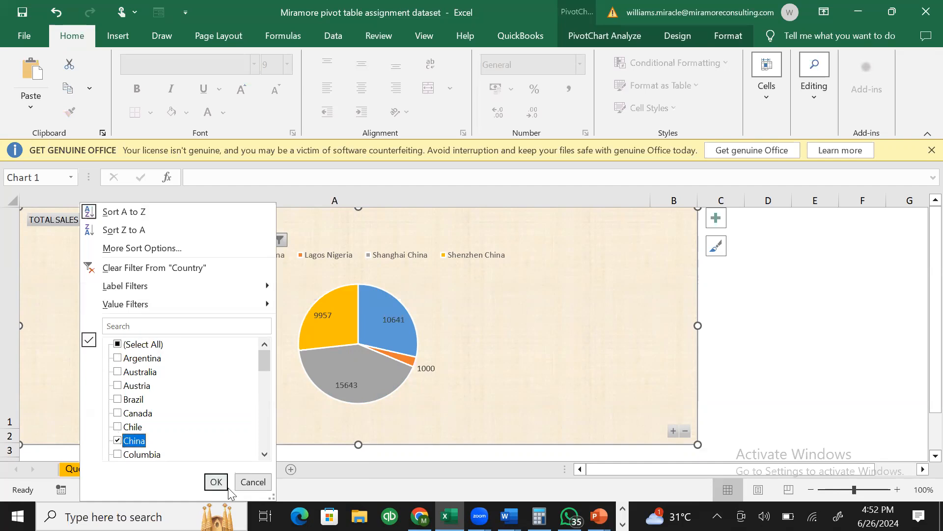
{"action": "left_click", "coordinate": [222, 483]}
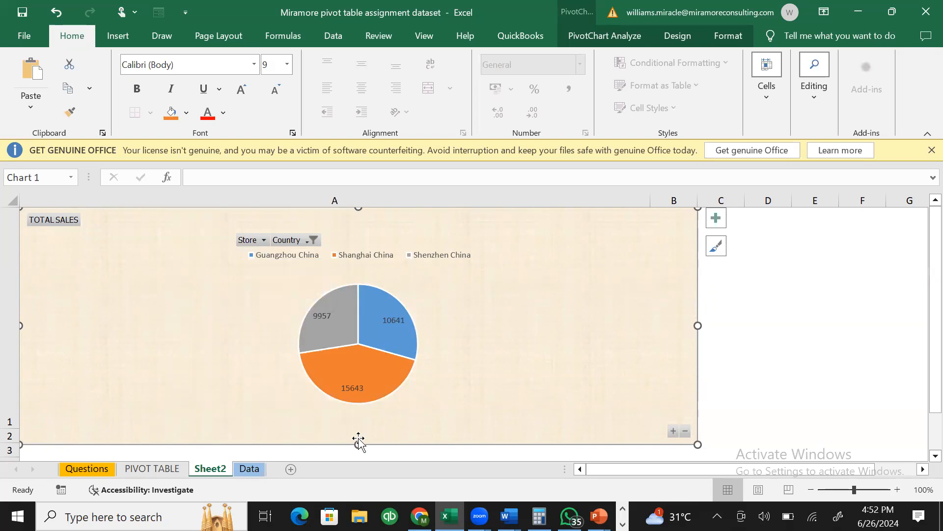
{"action": "left_click_drag", "start_coordinate": [359, 444], "coordinate": [365, 458]}
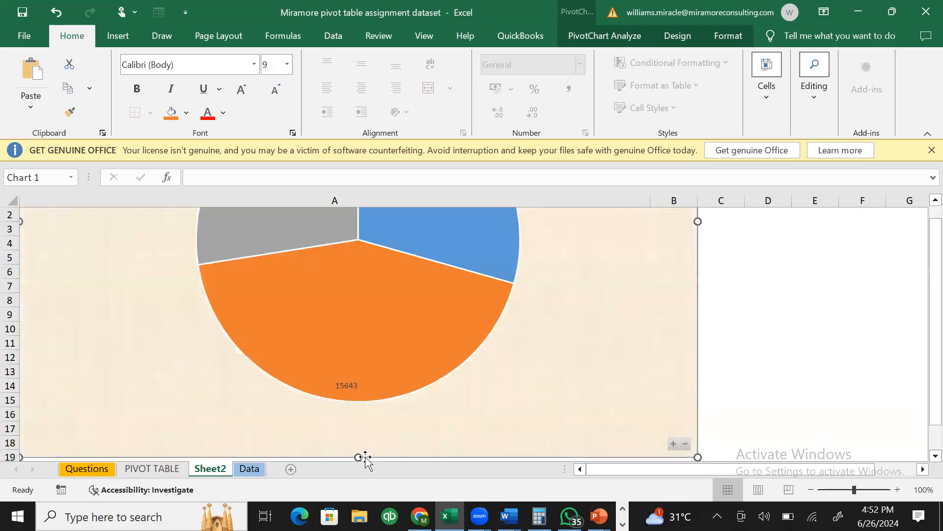
- Adjust the zoom and shrink the China pie chart from its corner, then select cell C1
{"action": "left_click", "coordinate": [810, 489]}
{"action": "left_click", "coordinate": [811, 489]}
{"action": "left_click", "coordinate": [811, 490]}
{"action": "left_click", "coordinate": [811, 489]}
{"action": "left_click", "coordinate": [811, 489]}
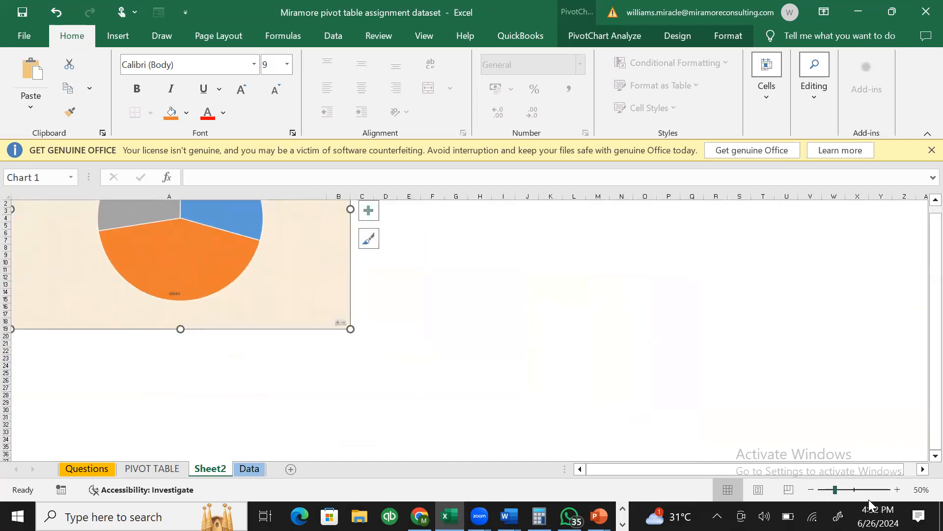
{"action": "left_click", "coordinate": [897, 490]}
{"action": "left_click", "coordinate": [897, 489]}
{"action": "left_click", "coordinate": [897, 489]}
{"action": "left_click", "coordinate": [897, 490]}
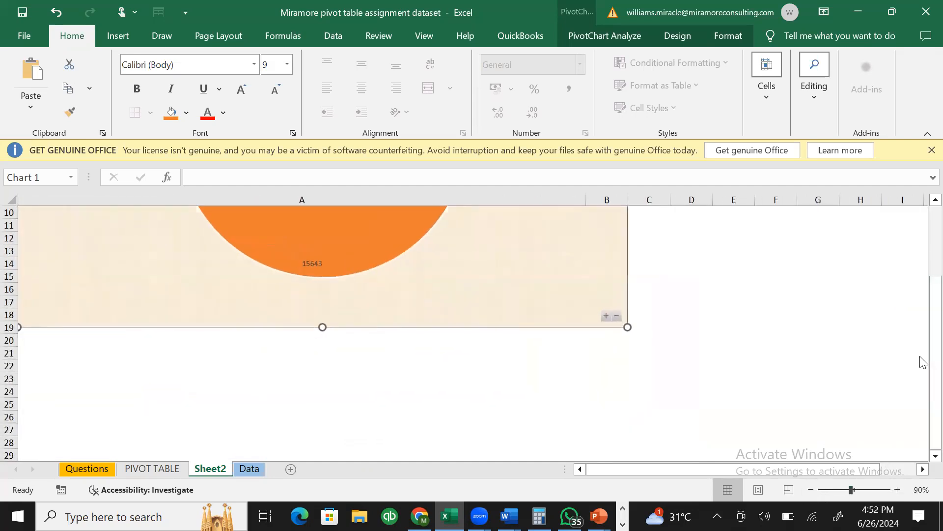
{"action": "scroll", "coordinate": [922, 361], "scroll_direction": "up", "scroll_amount": 3}
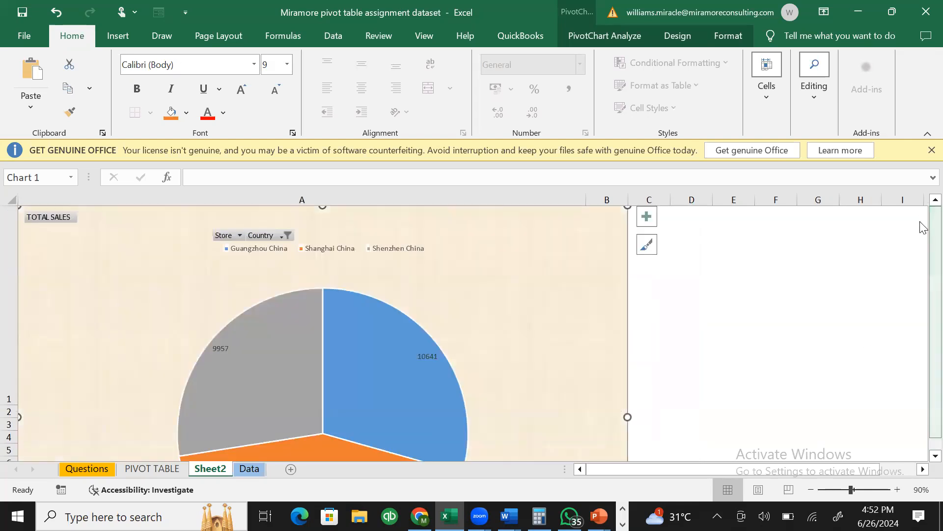
{"action": "left_click_drag", "start_coordinate": [922, 265], "coordinate": [922, 332]}
{"action": "left_click_drag", "start_coordinate": [628, 428], "coordinate": [500, 349]}
{"action": "left_click_drag", "start_coordinate": [924, 353], "coordinate": [923, 275]}
{"action": "left_click", "coordinate": [670, 322]}
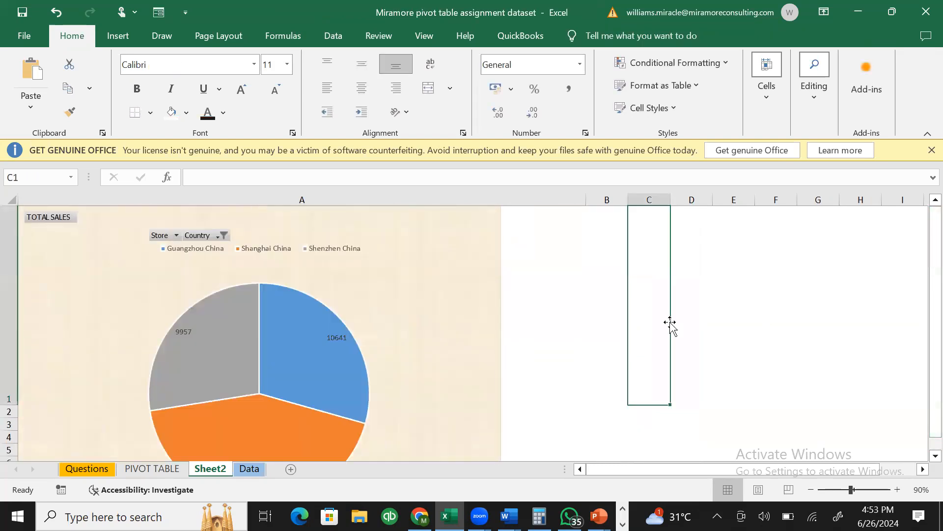
- Enter the company's contact e-mail address in cell C1, then reselect the pie chart
{"action": "type", "text": "I"}
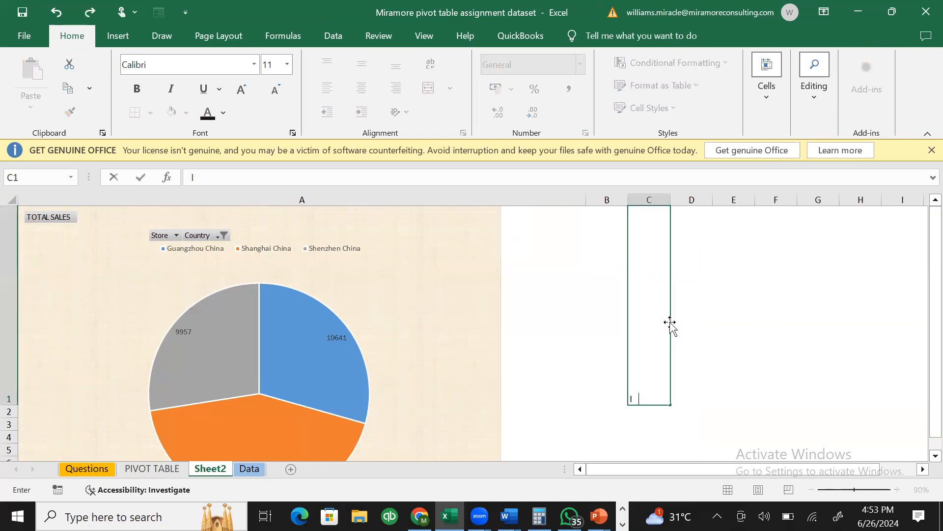
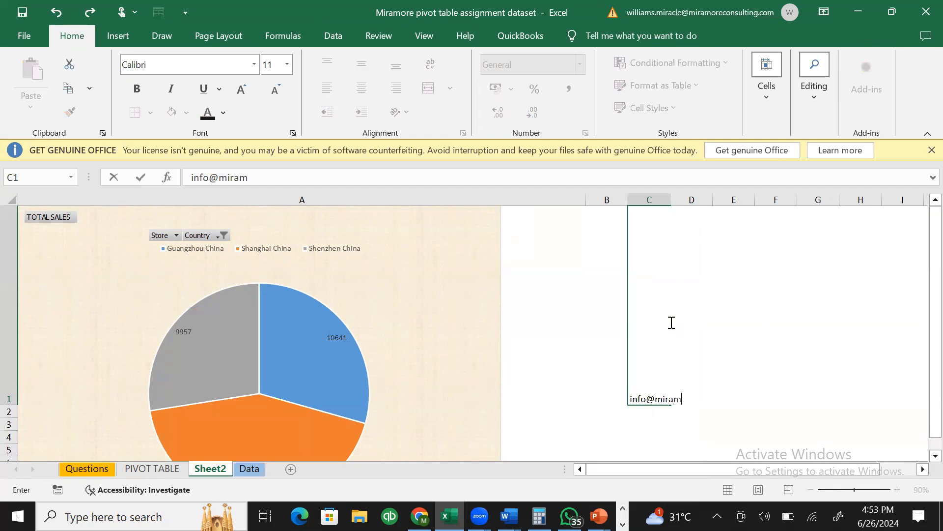
{"action": "left_click", "coordinate": [574, 285]}
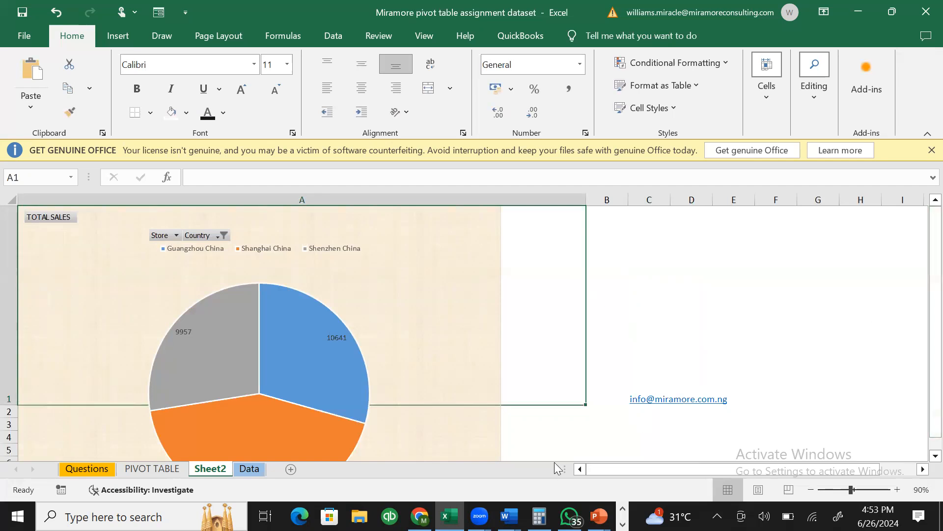
{"action": "left_click", "coordinate": [771, 355]}
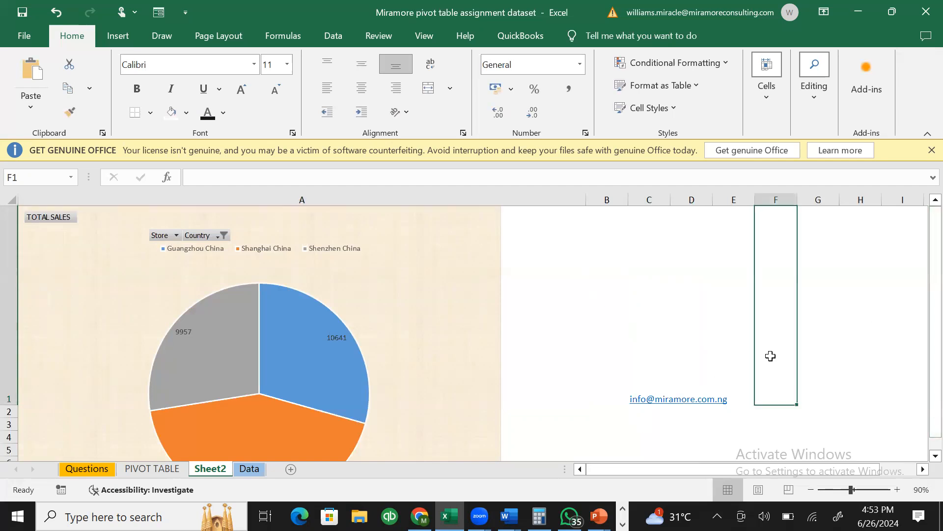
{"action": "left_click", "coordinate": [348, 288]}
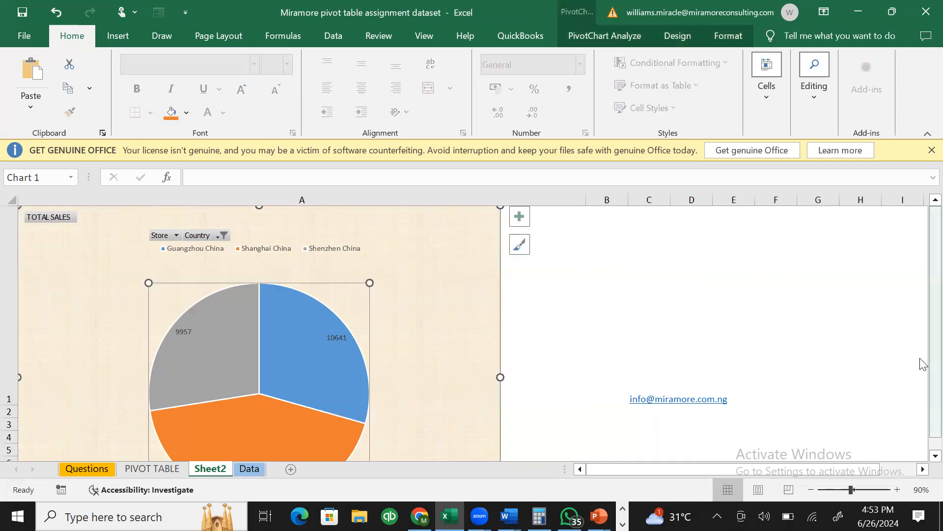
{"action": "scroll", "coordinate": [923, 364], "scroll_direction": "down", "scroll_amount": 5}
{"action": "left_click", "coordinate": [475, 335]}
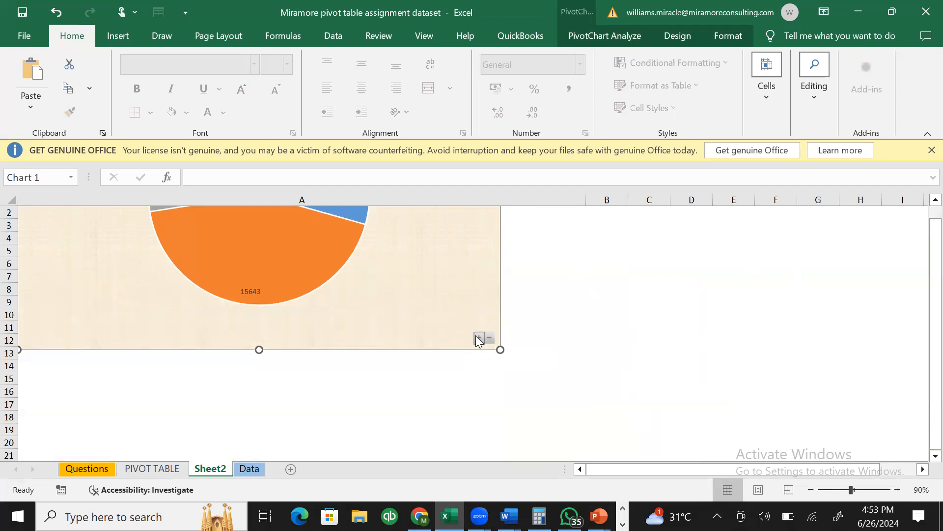
{"action": "left_click", "coordinate": [492, 337]}
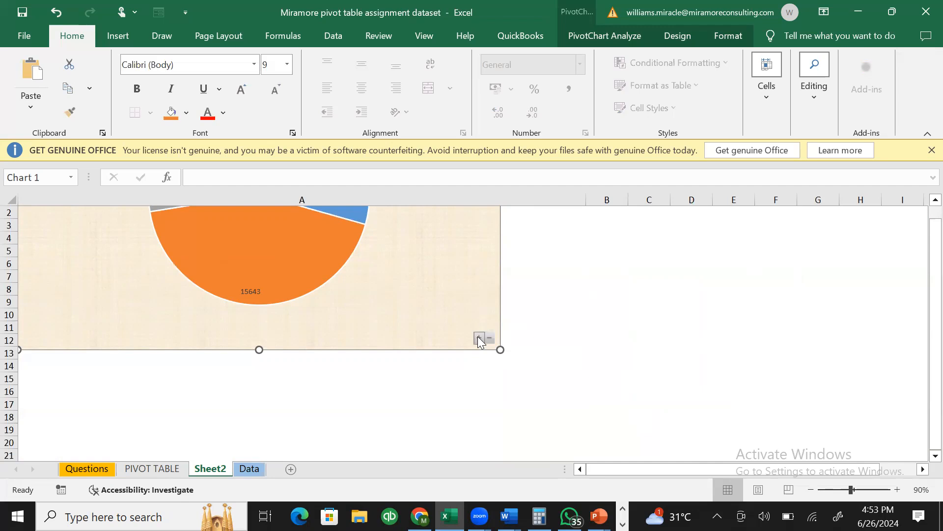
{"action": "left_click_drag", "start_coordinate": [923, 356], "coordinate": [922, 269]}
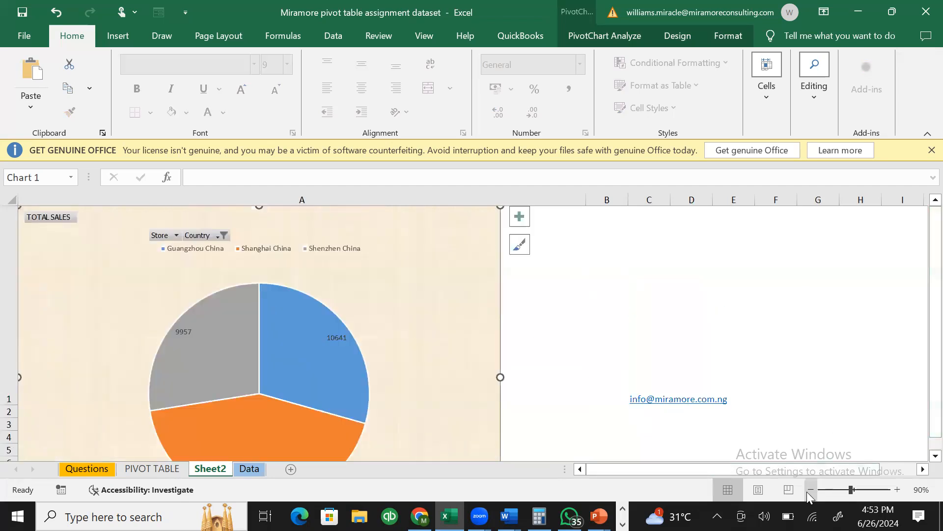
{"action": "left_click", "coordinate": [810, 490]}
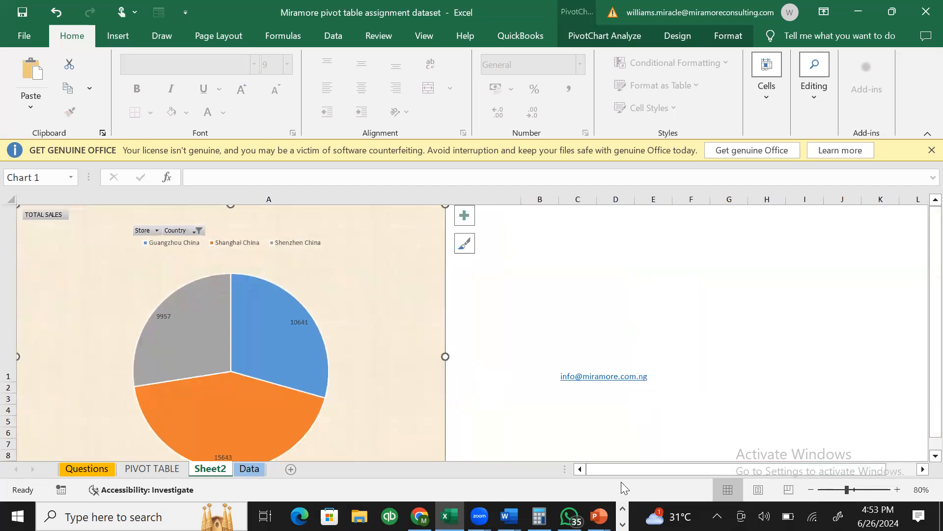
{"action": "left_click", "coordinate": [150, 232]}
{"action": "left_click", "coordinate": [509, 304]}
{"action": "mouse_move", "coordinate": [221, 346]}
{"action": "mouse_move", "coordinate": [301, 335]}
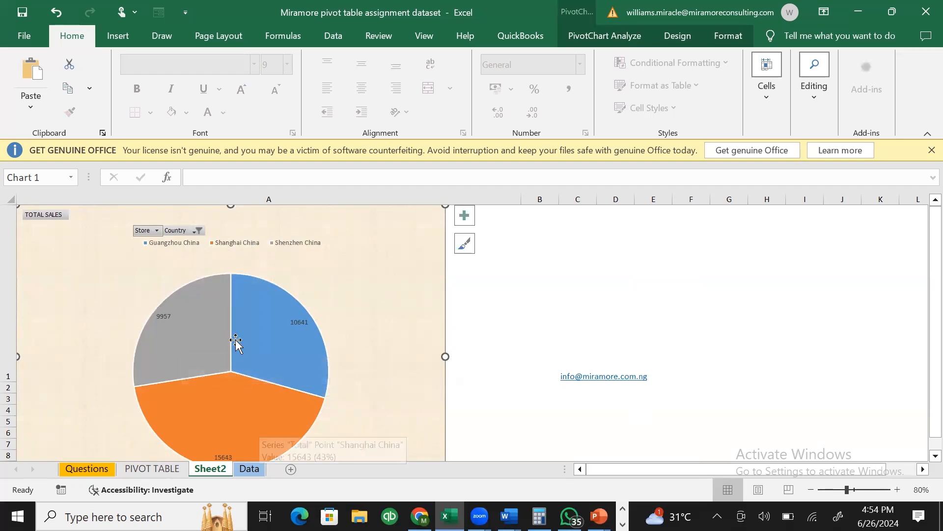
{"action": "mouse_move", "coordinate": [194, 335]}
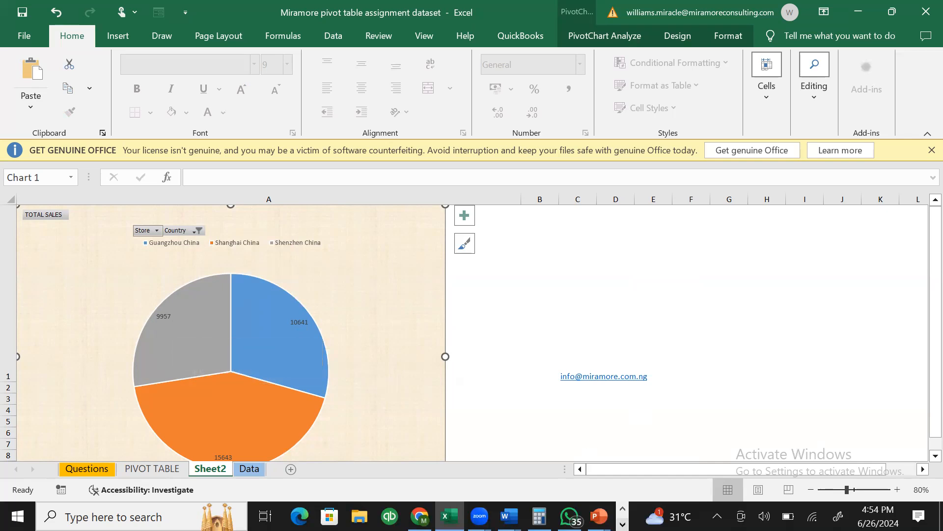
{"action": "left_click", "coordinate": [623, 525]}
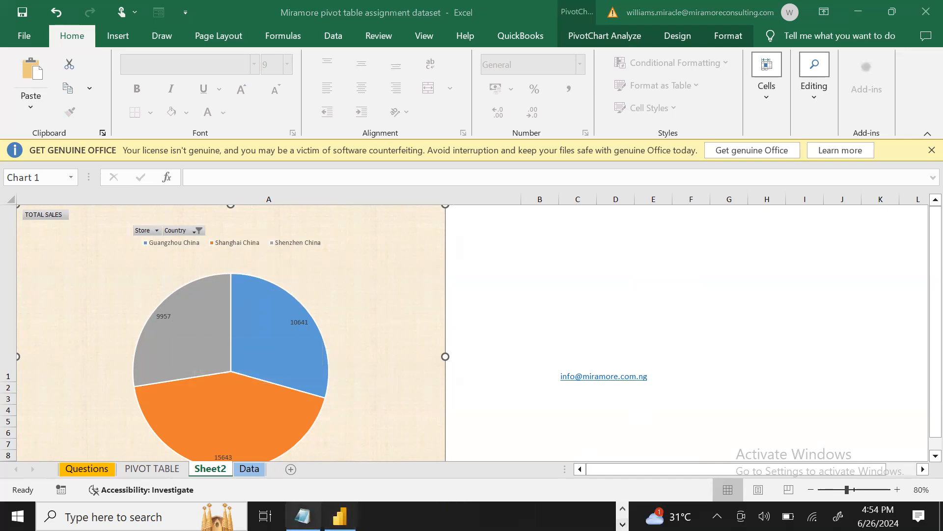
{"action": "left_click", "coordinate": [303, 516]}
- Type '11. HOW TO ADD SLICERS & TIMELINES' on a new line, then minimize Notepad
{"action": "key", "text": "Return"}
{"action": "type", "text": "11"}
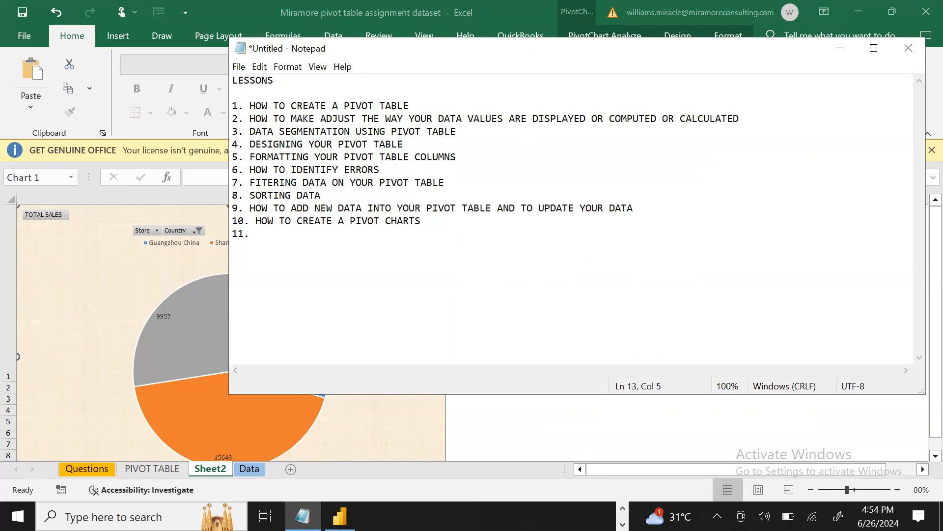
{"action": "type", "text": ". how to"}
{"action": "key", "text": "BackSpace"}
{"action": "key", "text": "BackSpace"}
{"action": "key", "text": "BackSpace"}
{"action": "key", "text": "BackSpace"}
{"action": "key", "text": "BackSpace"}
{"action": "key", "text": "BackSpace"}
{"action": "key", "text": "BackSpace"}
{"action": "type", "text": "HOW TO ADD SLICERS"}
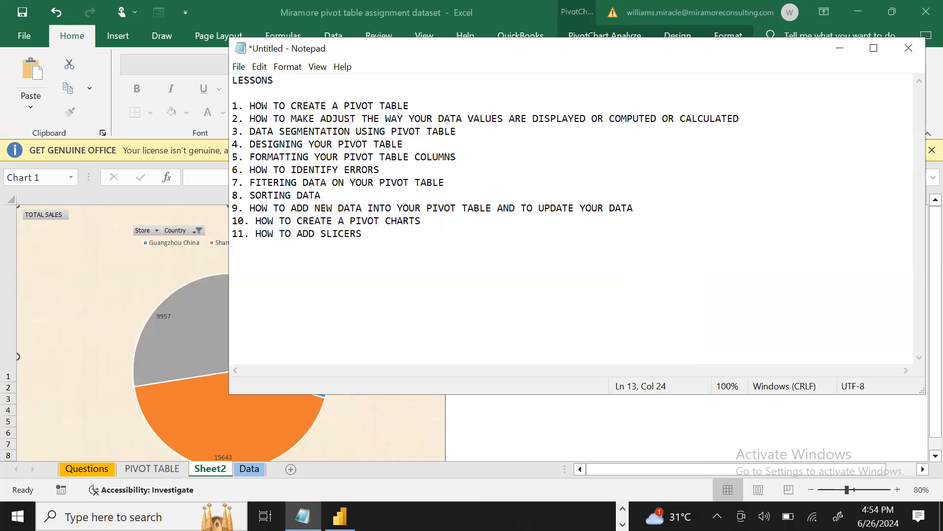
{"action": "type", "text": " & TIMELINES"}
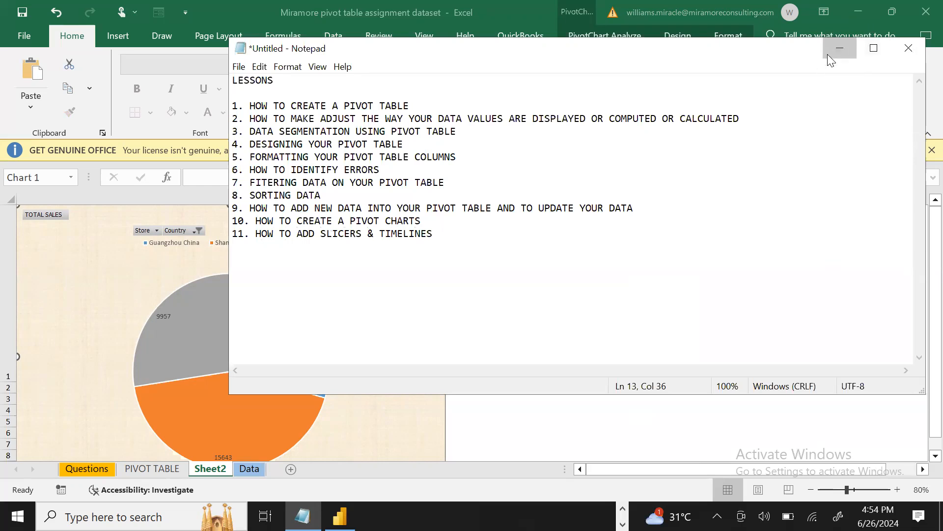
{"action": "left_click", "coordinate": [840, 48]}
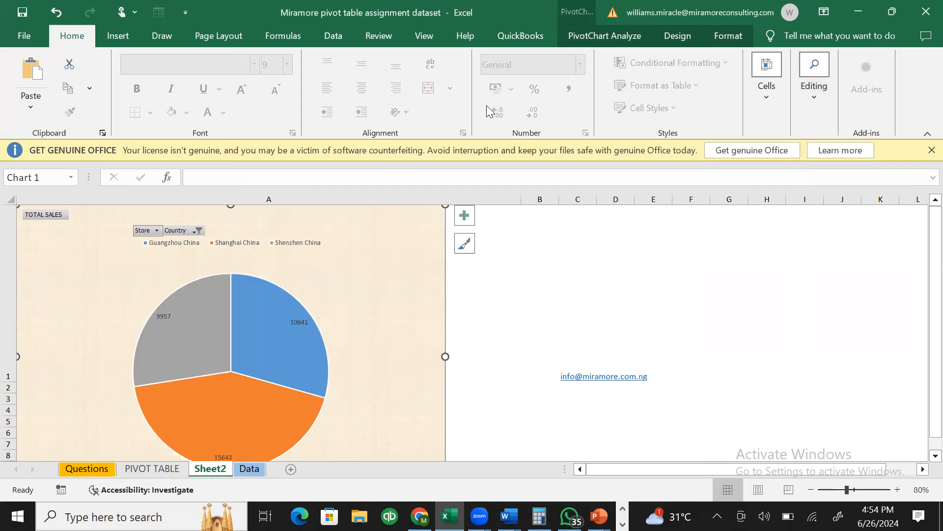
- Show PivotChart Analyze for the pie chart, highlight its Filter group, and start Insert Slicer
{"action": "left_click", "coordinate": [352, 226]}
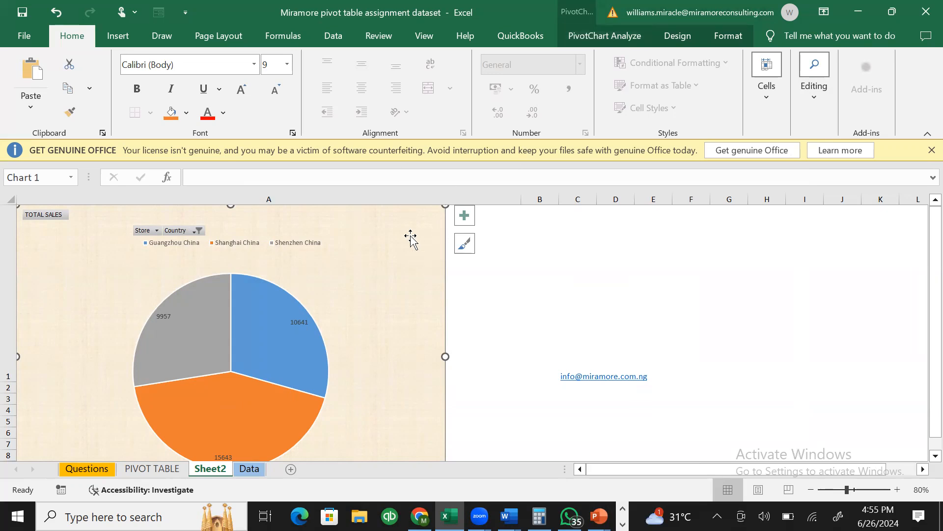
{"action": "left_click", "coordinate": [595, 38]}
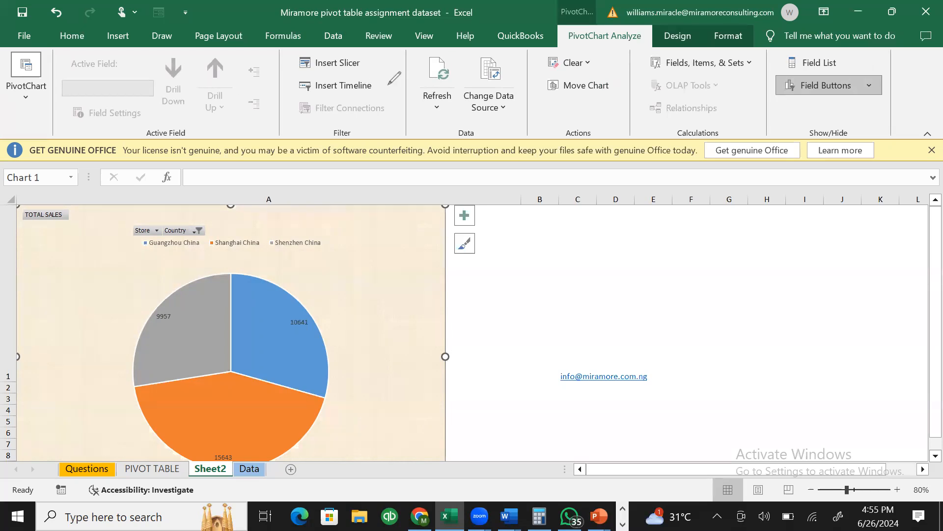
{"action": "mouse_move", "coordinate": [388, 84]}
{"action": "left_mouse_down"}
{"action": "mouse_move", "coordinate": [295, 47]}
{"action": "mouse_move", "coordinate": [398, 79]}
{"action": "mouse_move", "coordinate": [401, 94]}
{"action": "left_mouse_up"}
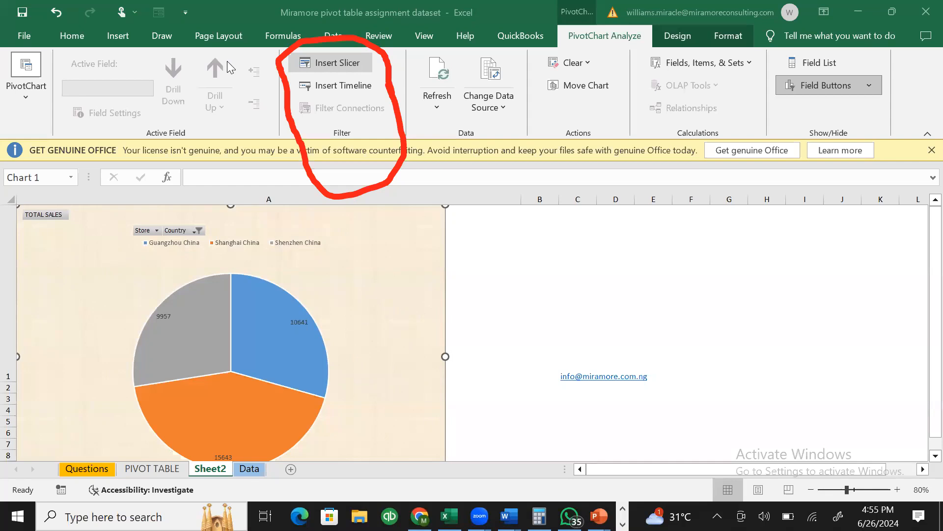
{"action": "left_click", "coordinate": [129, 380]}
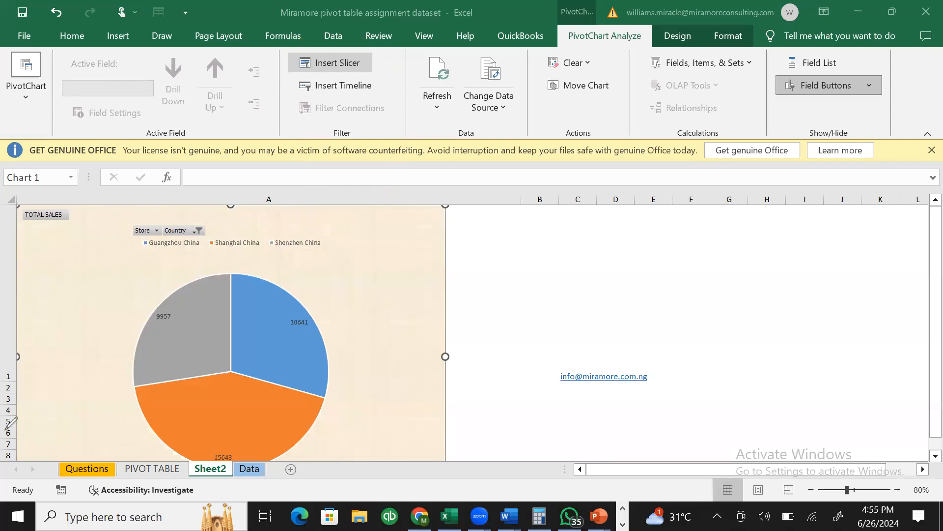
{"action": "left_click", "coordinate": [335, 62]}
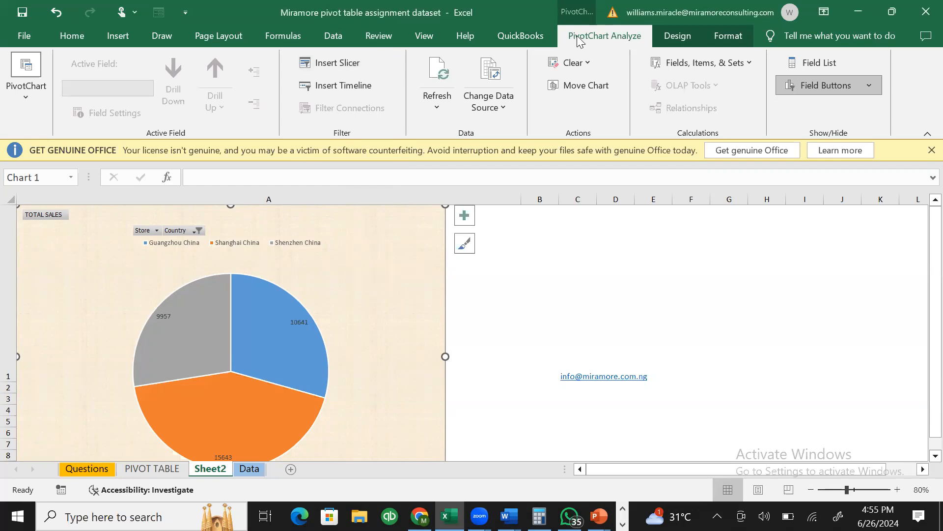
{"action": "left_click", "coordinate": [327, 64]}
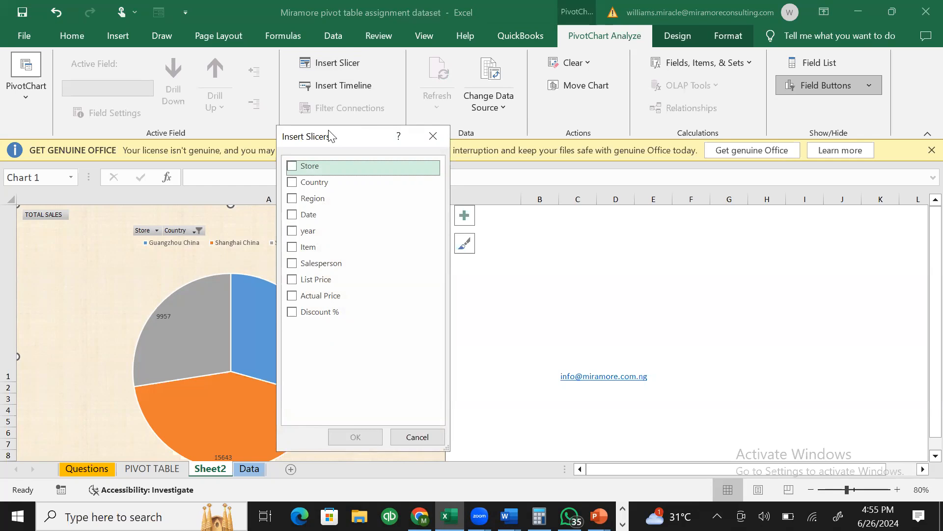
- Add a Date slicer to the China pie chart
{"action": "left_click", "coordinate": [292, 216]}
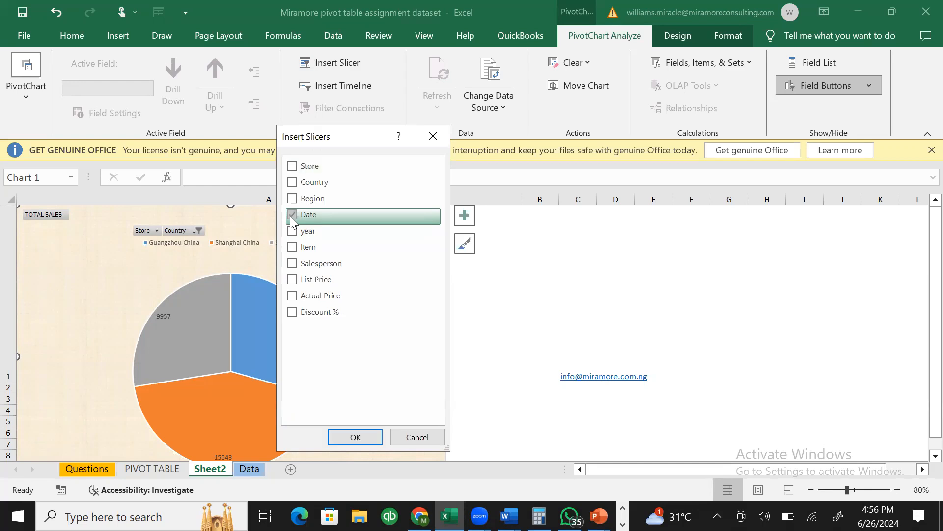
{"action": "left_click", "coordinate": [370, 440]}
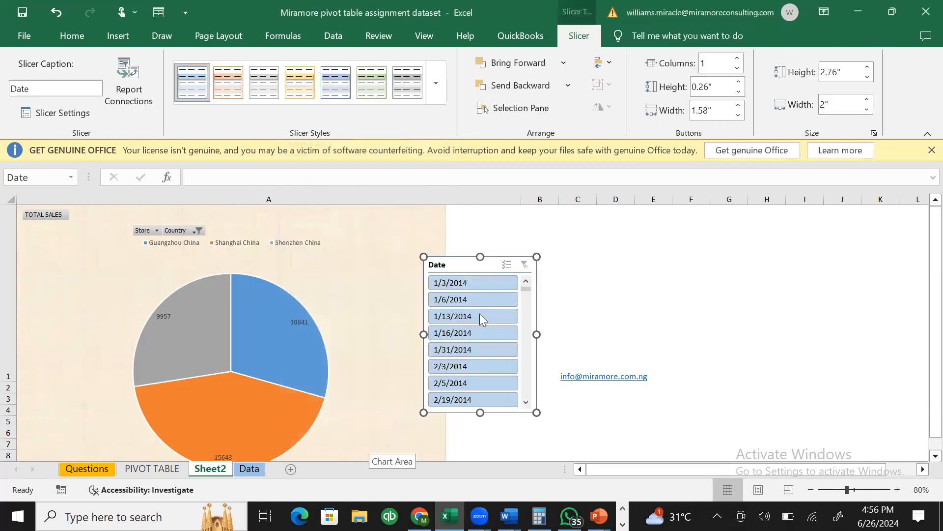
- Move the Date slicer against the pie chart's right edge and reselect the chart
{"action": "left_click_drag", "start_coordinate": [466, 273], "coordinate": [417, 231]}
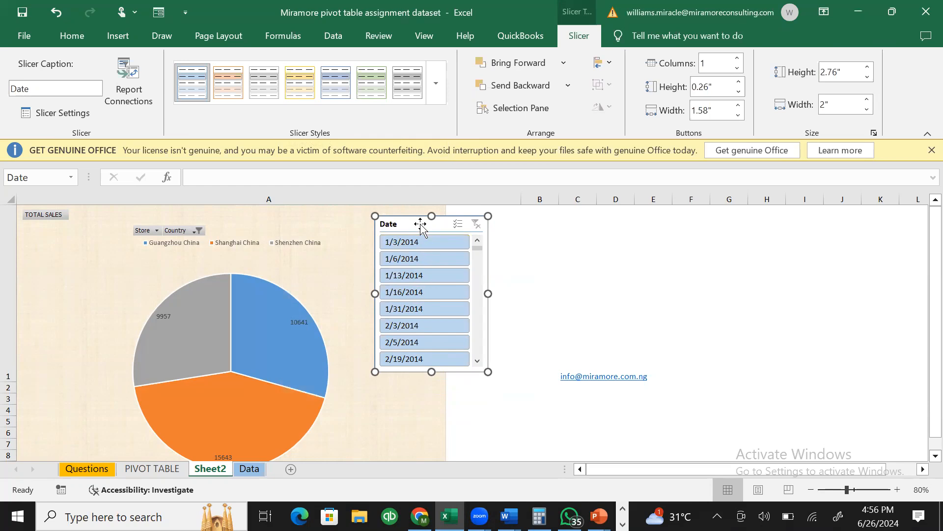
{"action": "left_click_drag", "start_coordinate": [419, 223], "coordinate": [378, 213]}
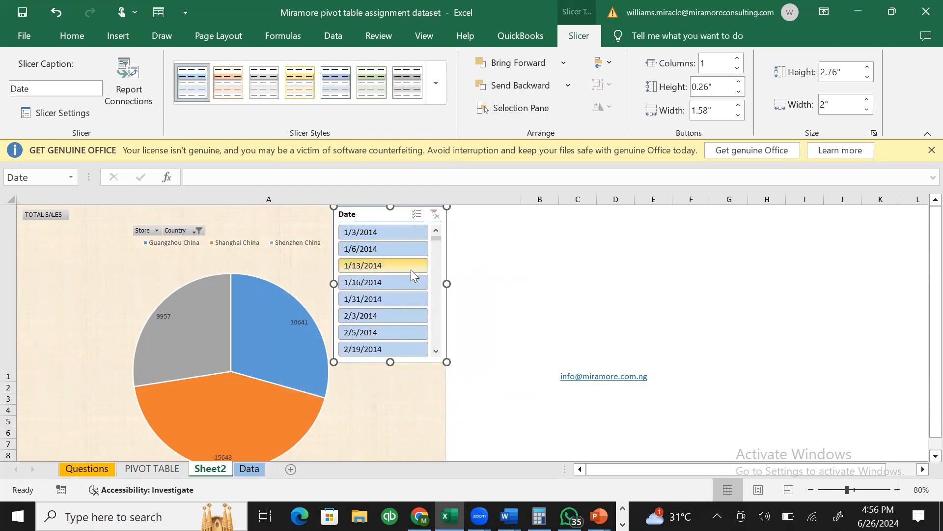
{"action": "left_click", "coordinate": [398, 403]}
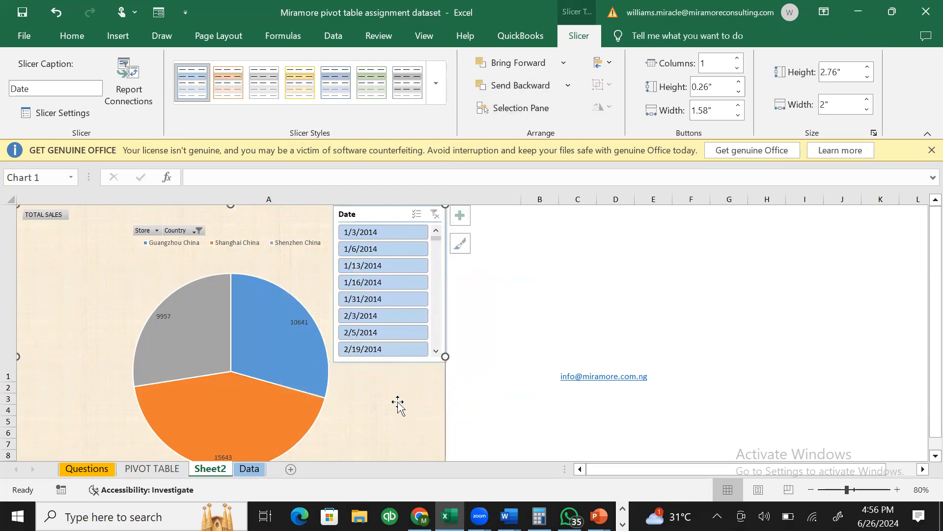
- At 70% zoom, filter by 1/3, 1/6, 1/13, then 1/16/2014, then clear the date filter
{"action": "left_click", "coordinate": [385, 232]}
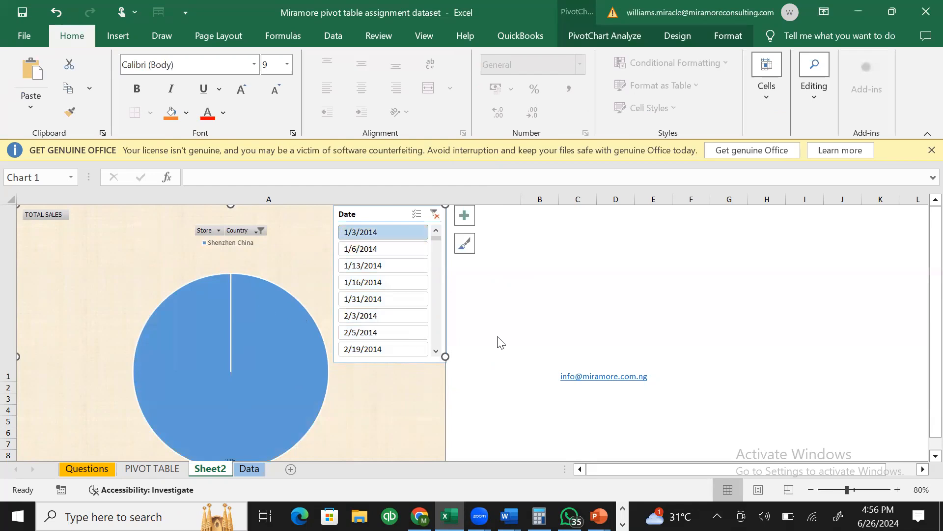
{"action": "left_click", "coordinate": [811, 490]}
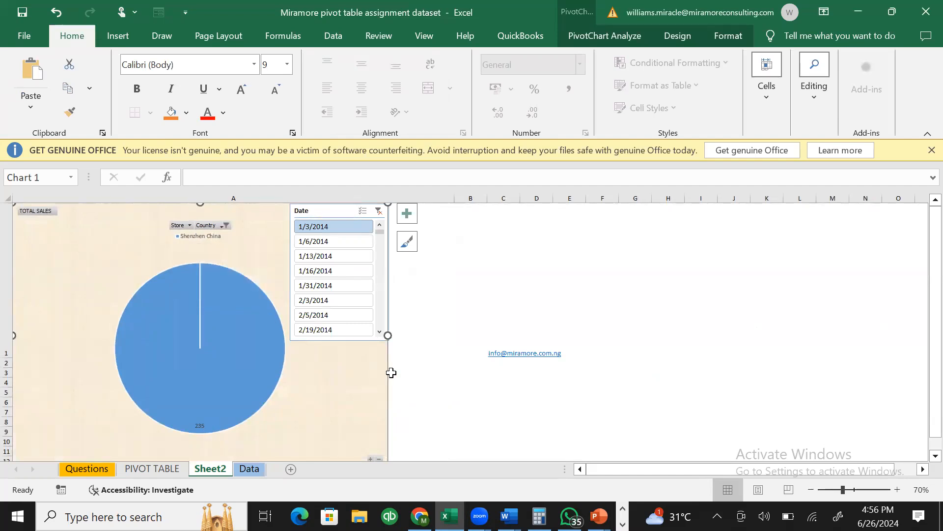
{"action": "left_click", "coordinate": [315, 243]}
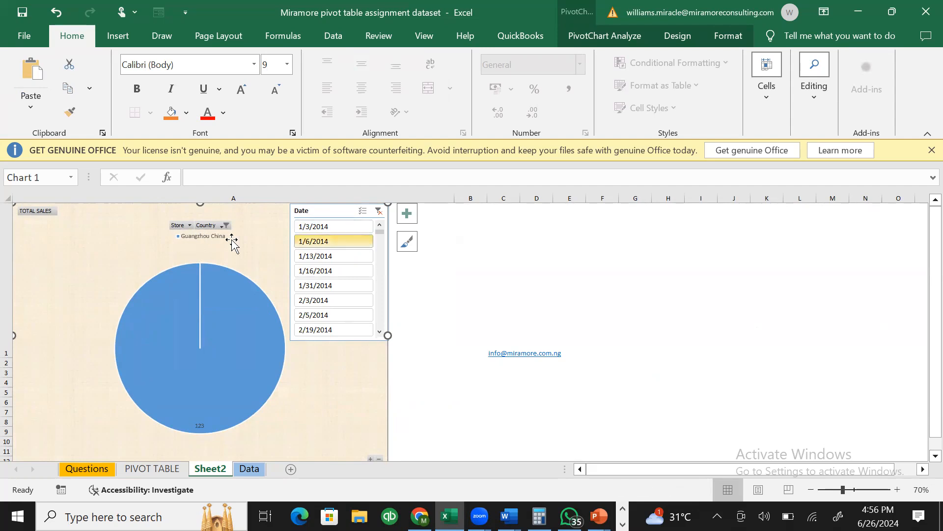
{"action": "left_click", "coordinate": [330, 256]}
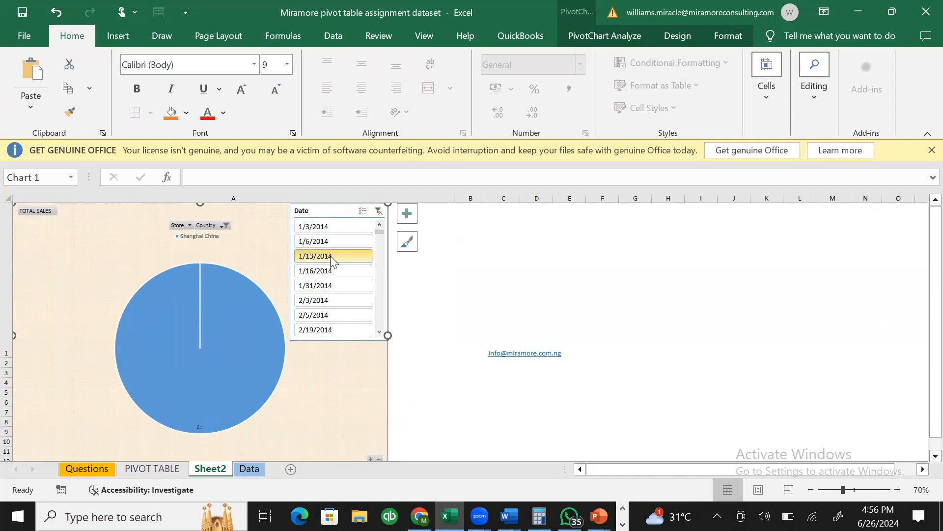
{"action": "left_click", "coordinate": [346, 270]}
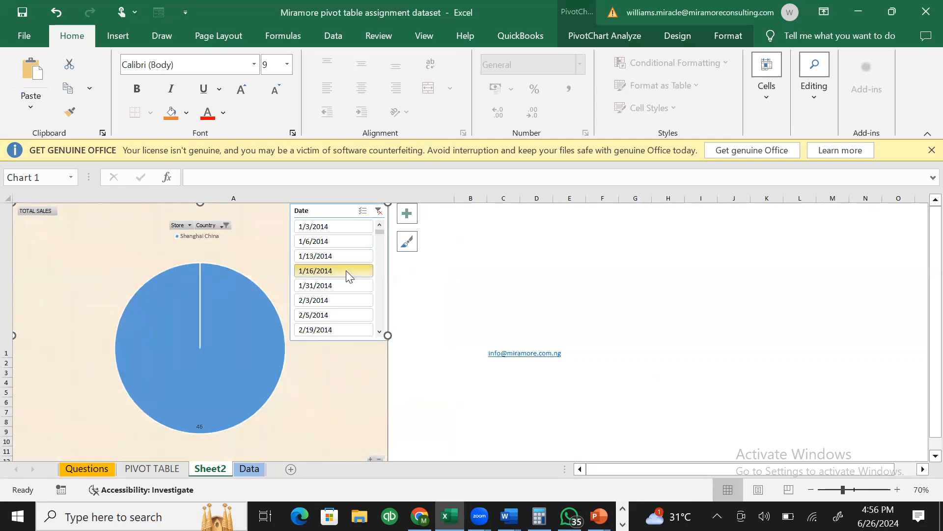
{"action": "left_click", "coordinate": [377, 211]}
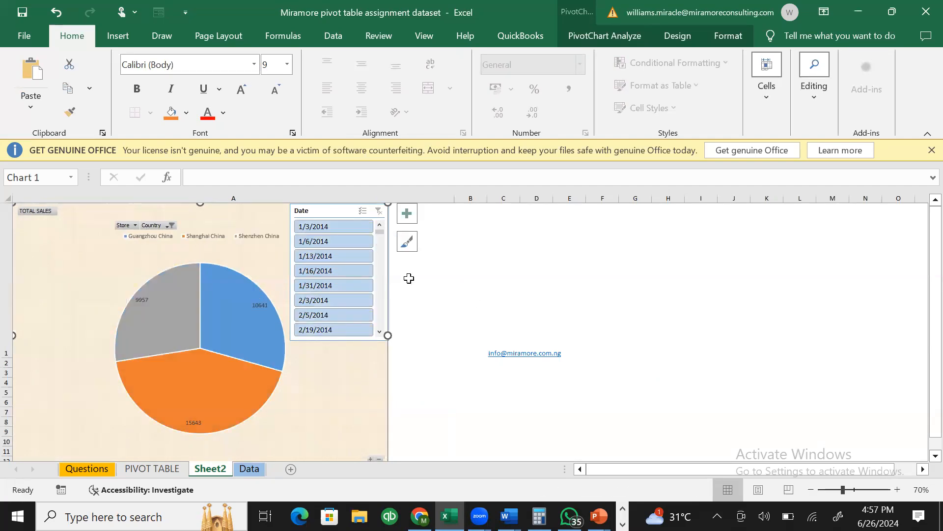
{"action": "left_click", "coordinate": [300, 211]}
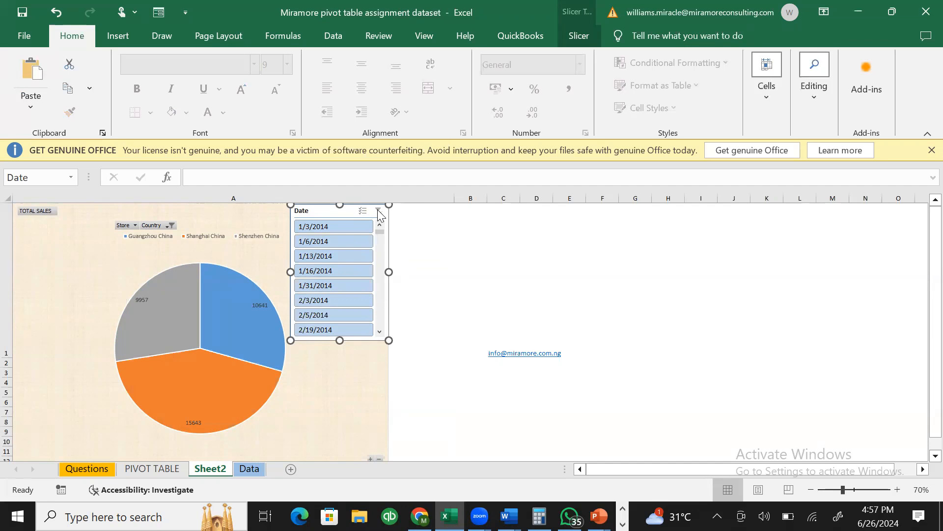
- Remove the Date slicer, then reopen Insert Slicer from the PivotChart Analyze tab
{"action": "right_click", "coordinate": [378, 319]}
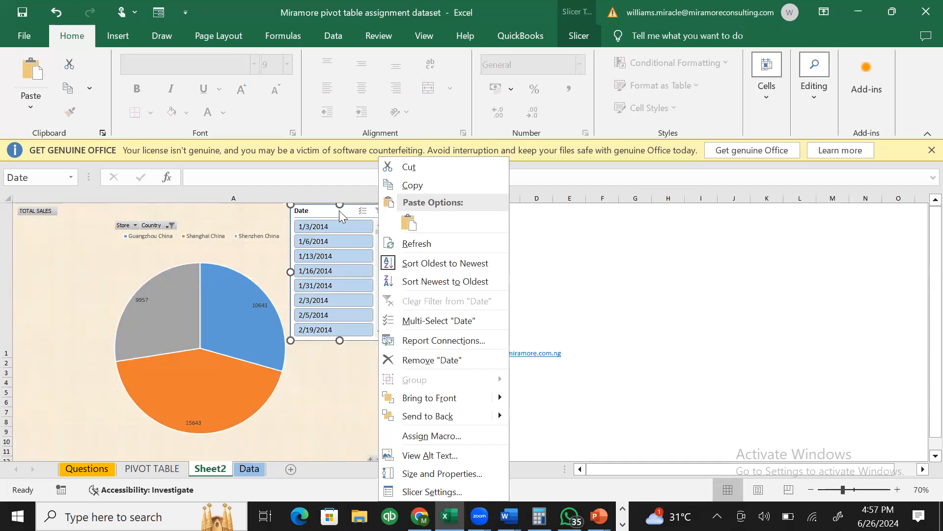
{"action": "left_click", "coordinate": [455, 358]}
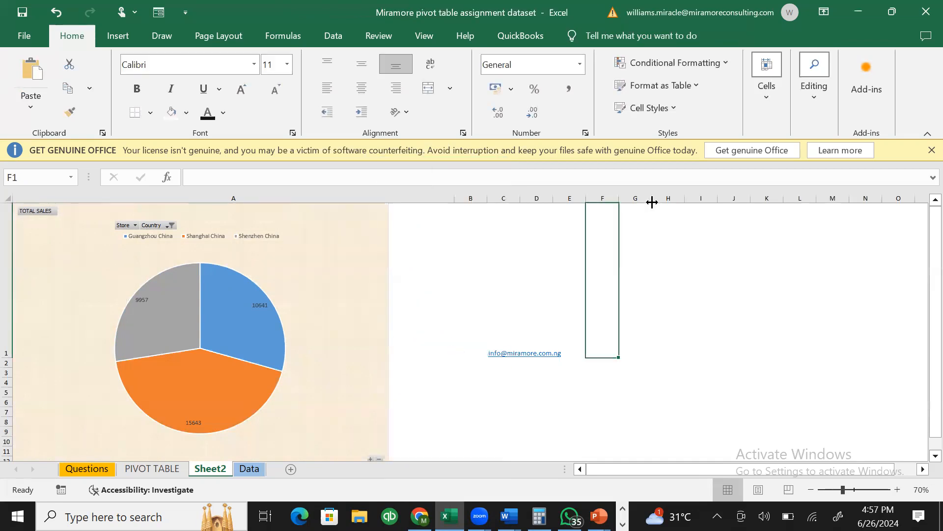
{"action": "left_click", "coordinate": [363, 246]}
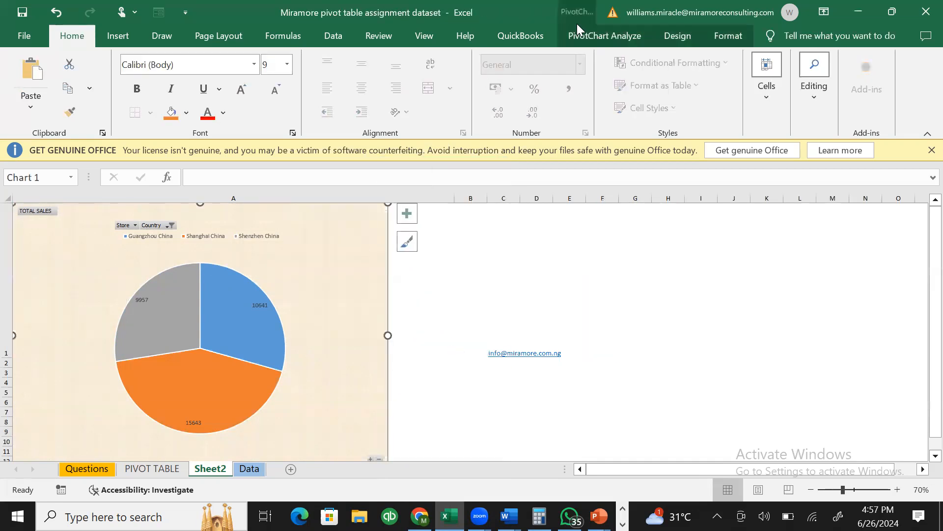
{"action": "left_click", "coordinate": [594, 34]}
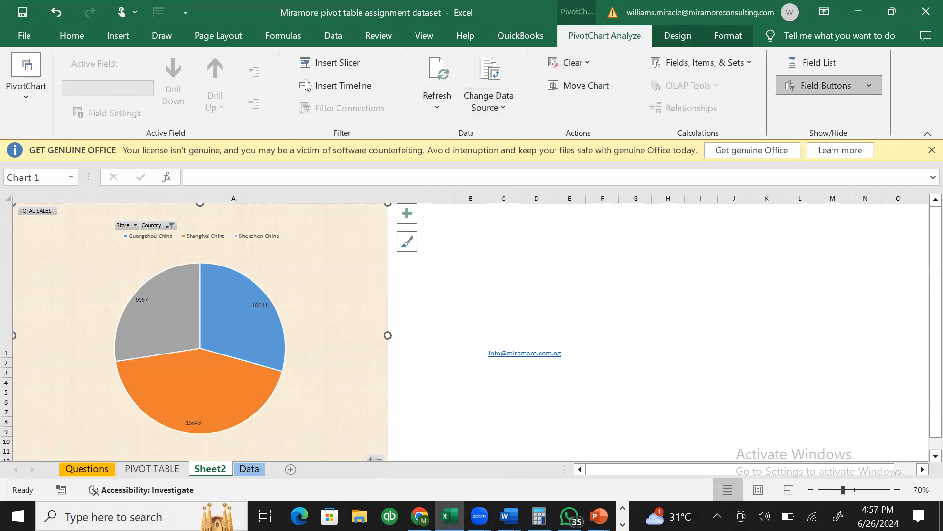
{"action": "left_click", "coordinate": [341, 65]}
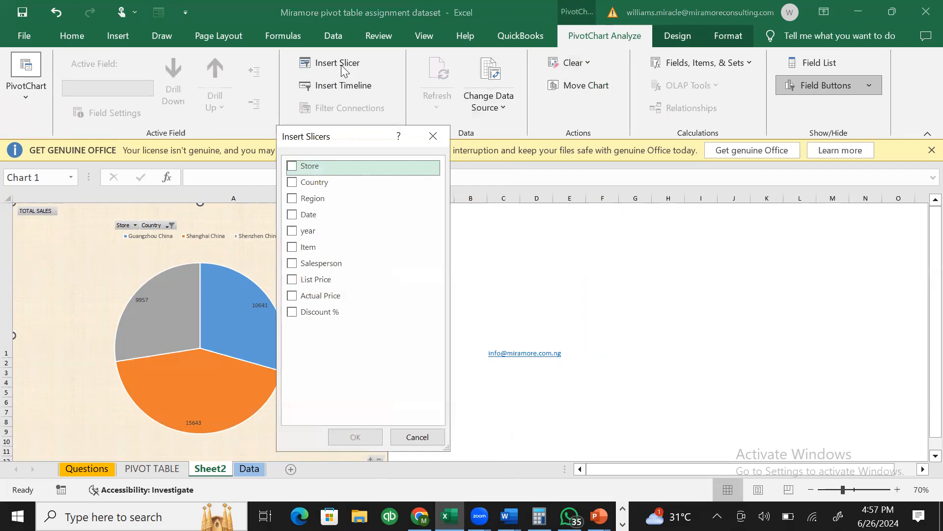
- Insert year and Salesperson slicers for the pie chart
{"action": "left_click", "coordinate": [311, 233]}
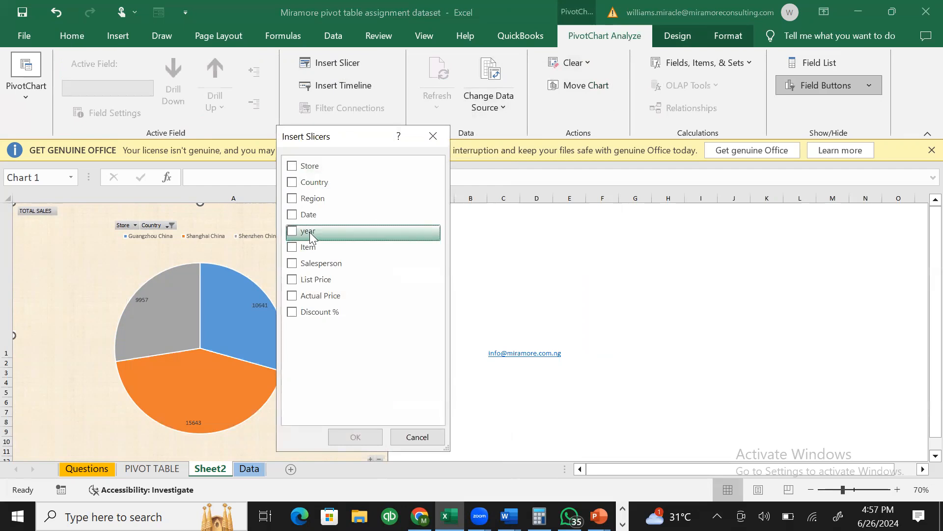
{"action": "left_click", "coordinate": [311, 236]}
{"action": "left_click", "coordinate": [294, 266]}
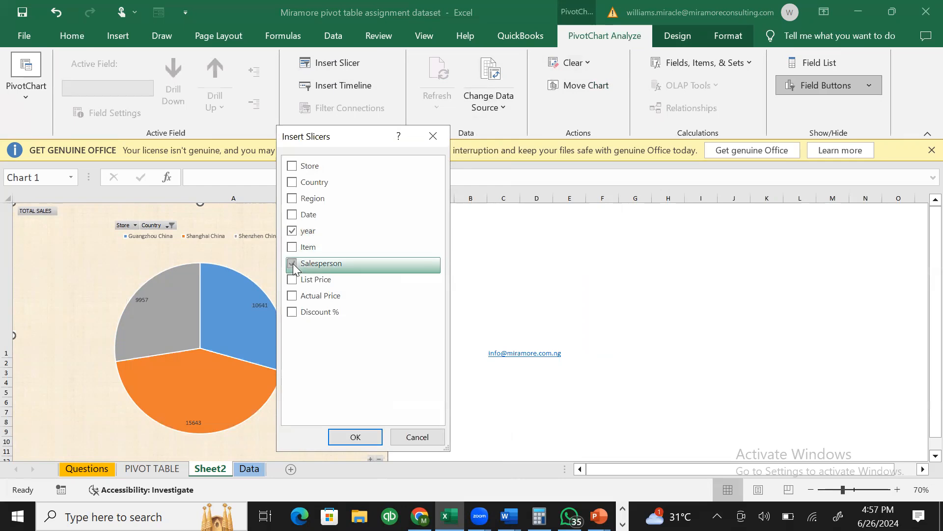
{"action": "left_click", "coordinate": [347, 438]}
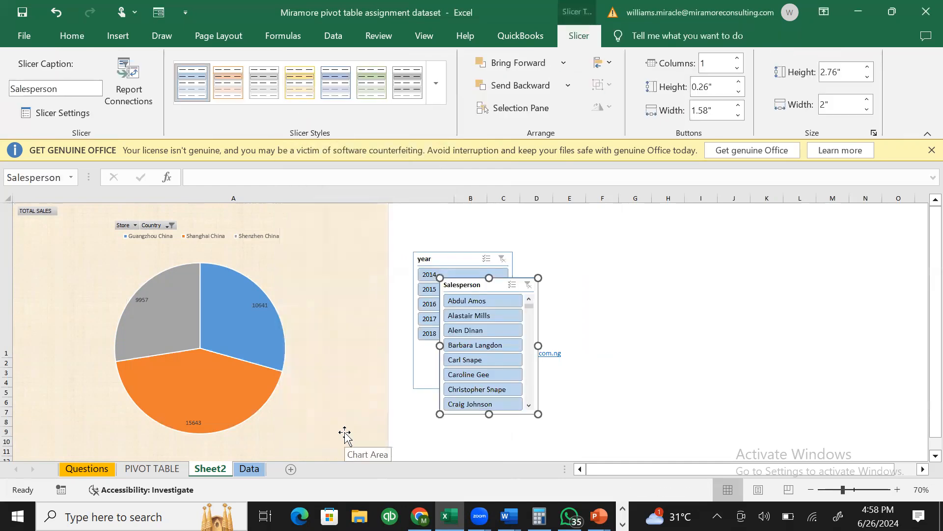
- Stack the Salesperson slicer above the year slicer on the chart's right side
{"action": "left_click_drag", "start_coordinate": [495, 286], "coordinate": [346, 225]}
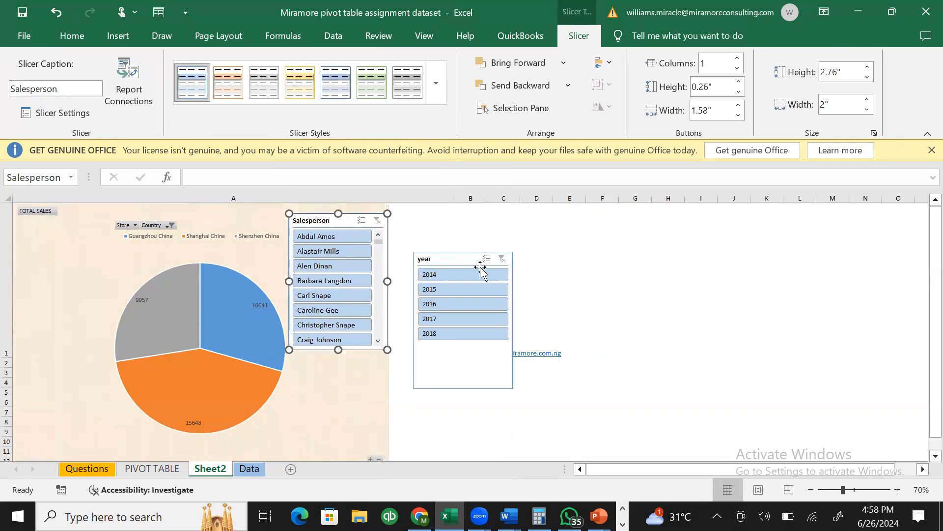
{"action": "left_click_drag", "start_coordinate": [471, 262], "coordinate": [344, 355]}
{"action": "left_click", "coordinate": [414, 327]}
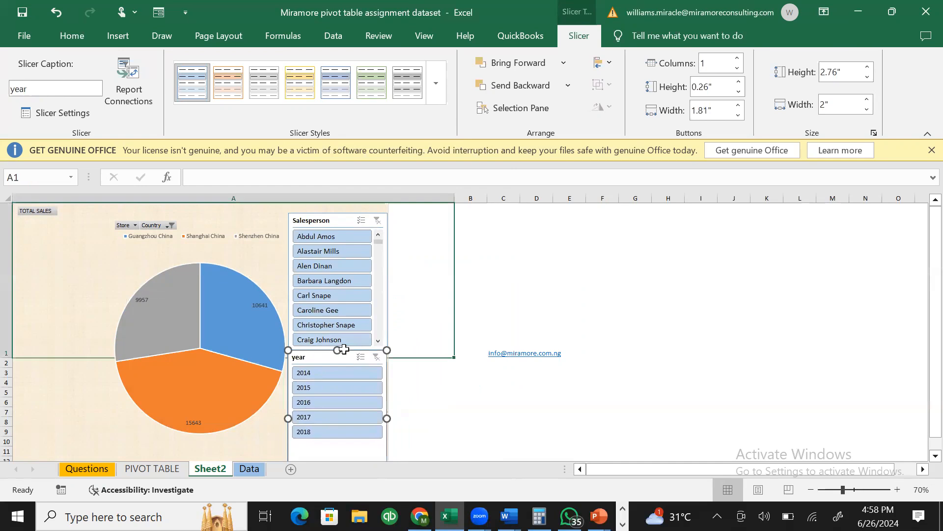
{"action": "left_click", "coordinate": [272, 438]}
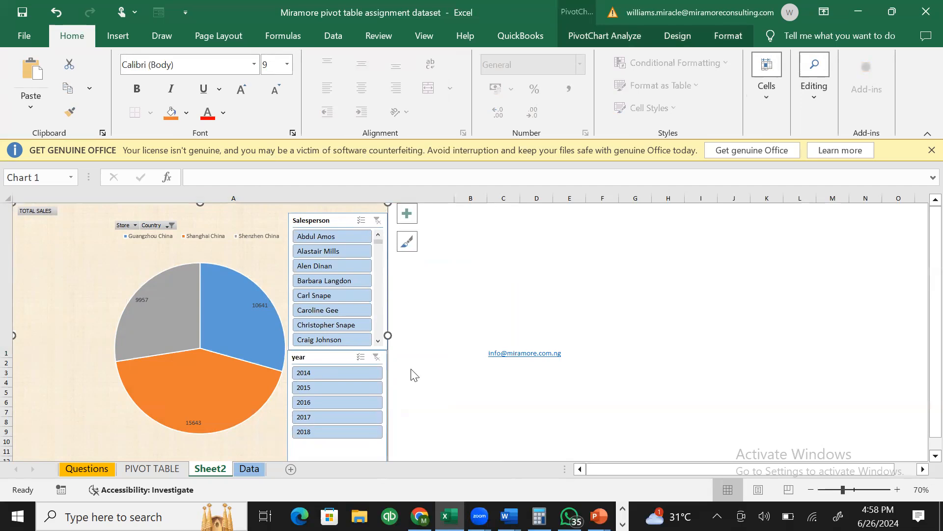
- Filter the pie to 2014, then to 2015, giving slices of 4702, 3075 and 1935
{"action": "left_click", "coordinate": [340, 378]}
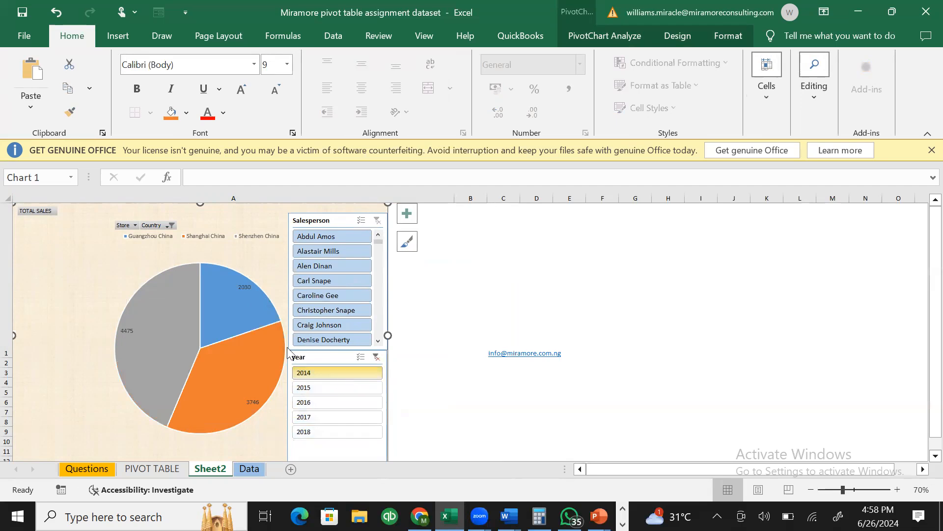
{"action": "mouse_move", "coordinate": [204, 286]}
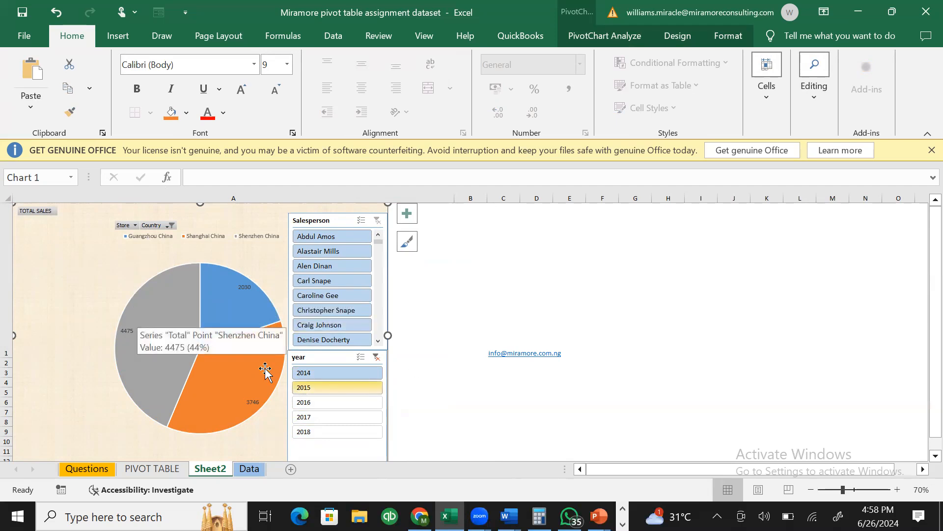
{"action": "left_click", "coordinate": [173, 326]}
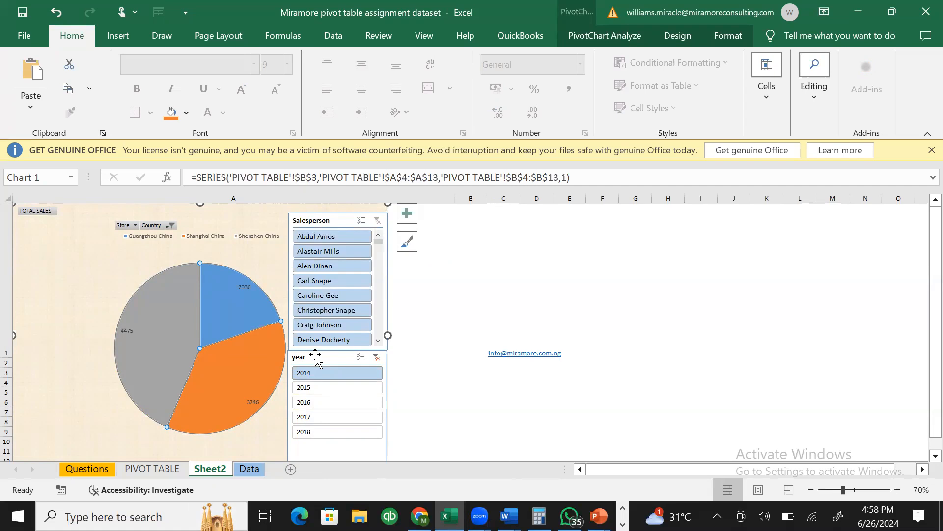
{"action": "mouse_move", "coordinate": [134, 338]}
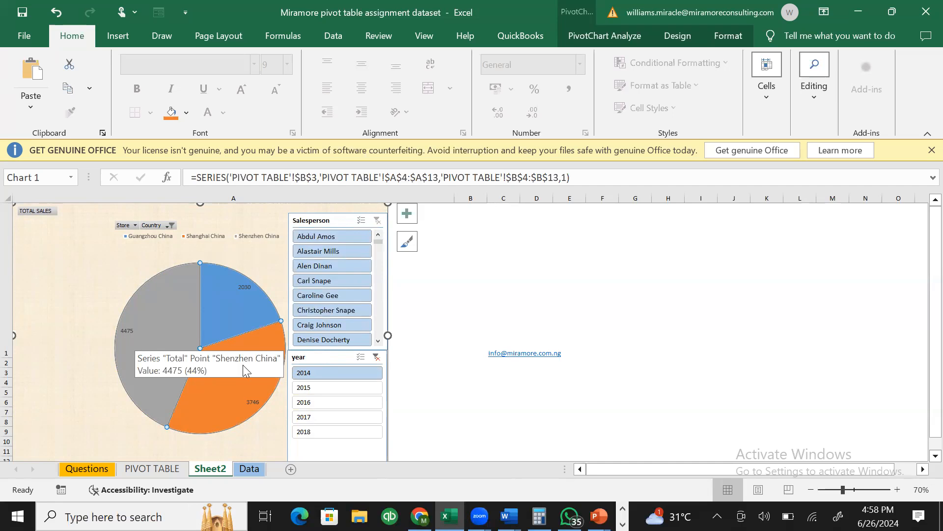
{"action": "left_click", "coordinate": [304, 387]}
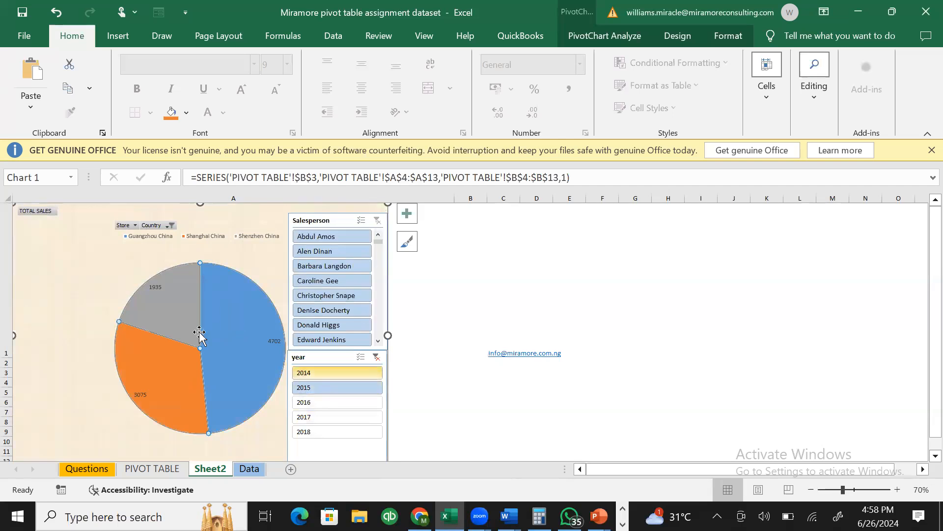
{"action": "mouse_move", "coordinate": [259, 349]}
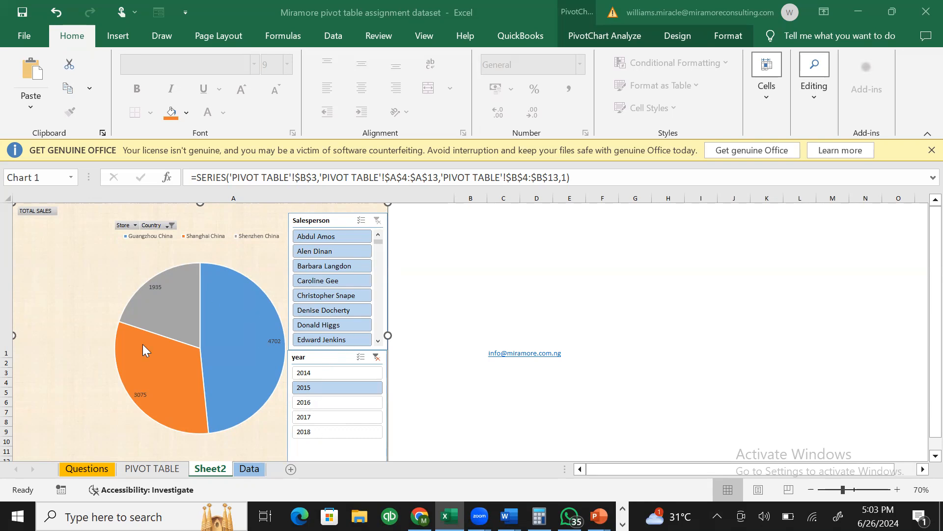
{"action": "mouse_move", "coordinate": [181, 296]}
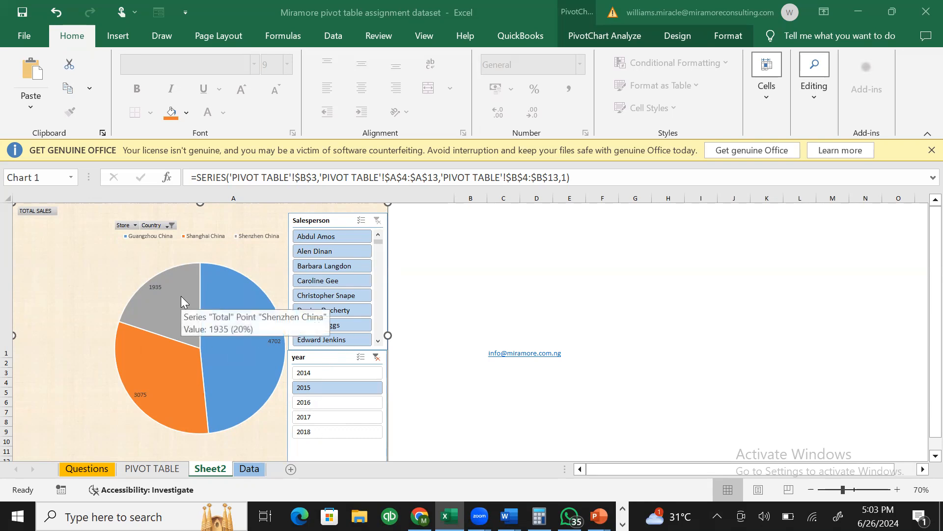
{"action": "left_click", "coordinate": [134, 226]}
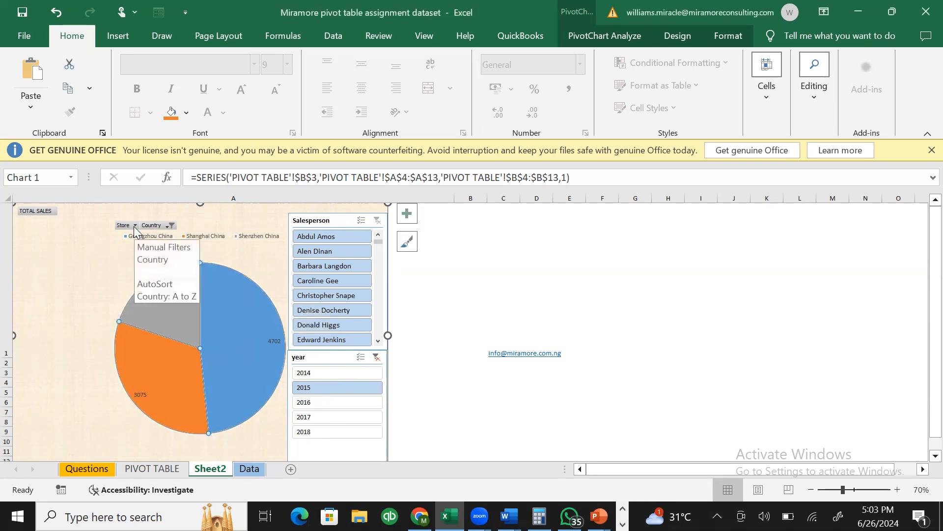
- Dismiss the Country filter unchanged and stretch the legend slightly taller
{"action": "left_click", "coordinate": [164, 225]}
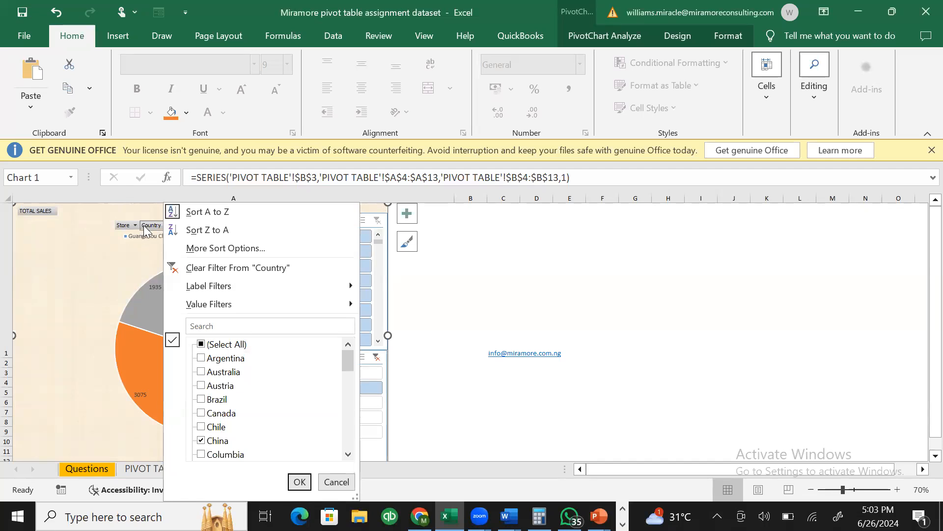
{"action": "left_click", "coordinate": [120, 281]}
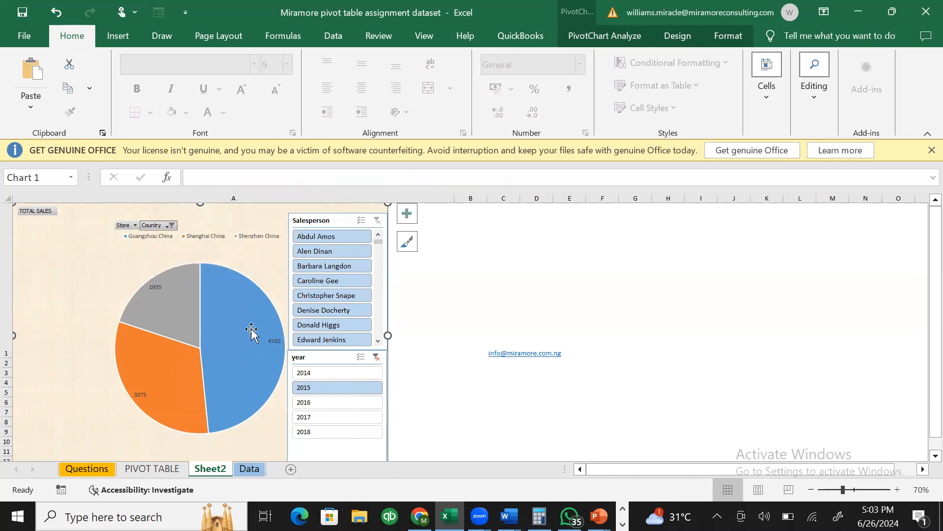
{"action": "left_click", "coordinate": [138, 235]}
{"action": "left_click_drag", "start_coordinate": [203, 242], "coordinate": [202, 248]}
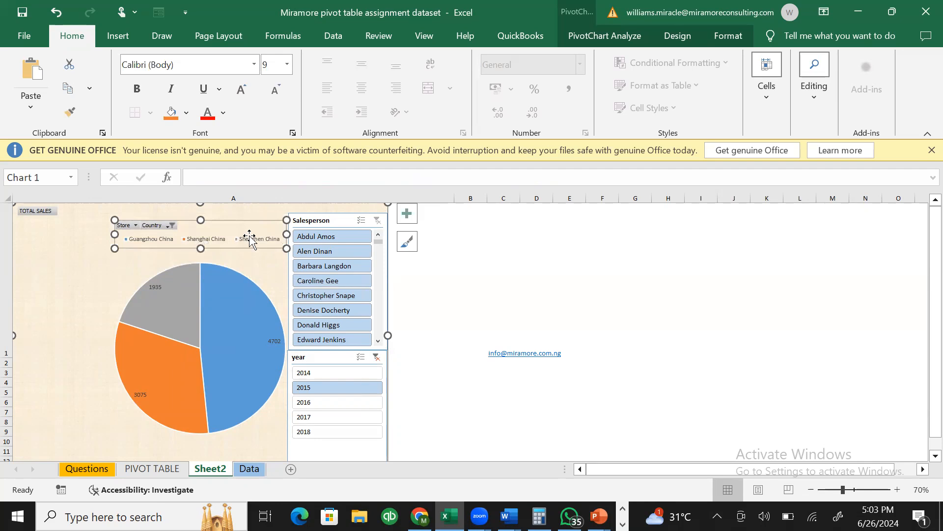
- In Format Legend text options, set the legend text fill colour to green
{"action": "left_click", "coordinate": [411, 219]}
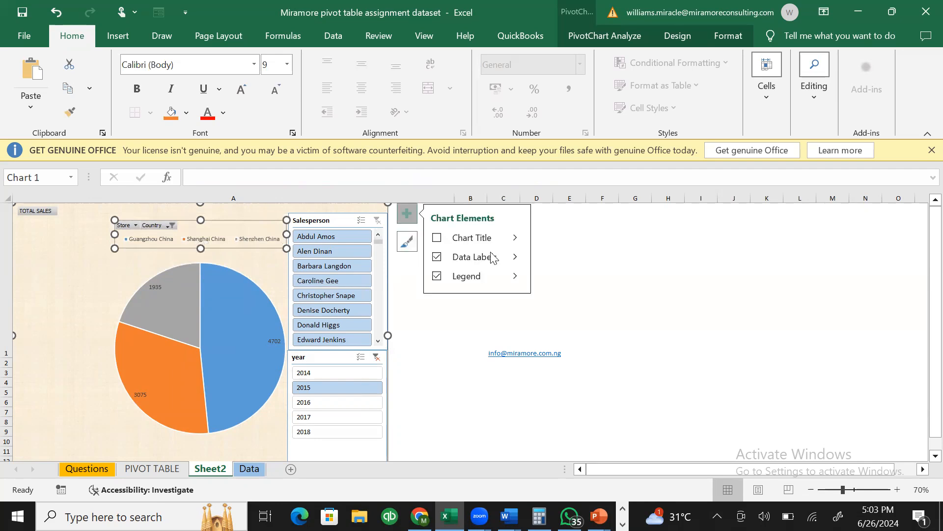
{"action": "left_click", "coordinate": [516, 277]}
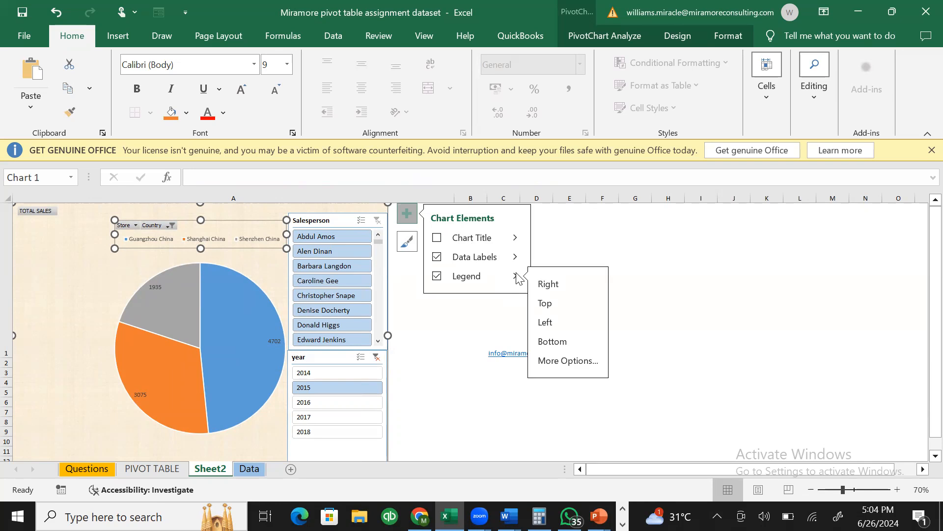
{"action": "left_click", "coordinate": [555, 360]}
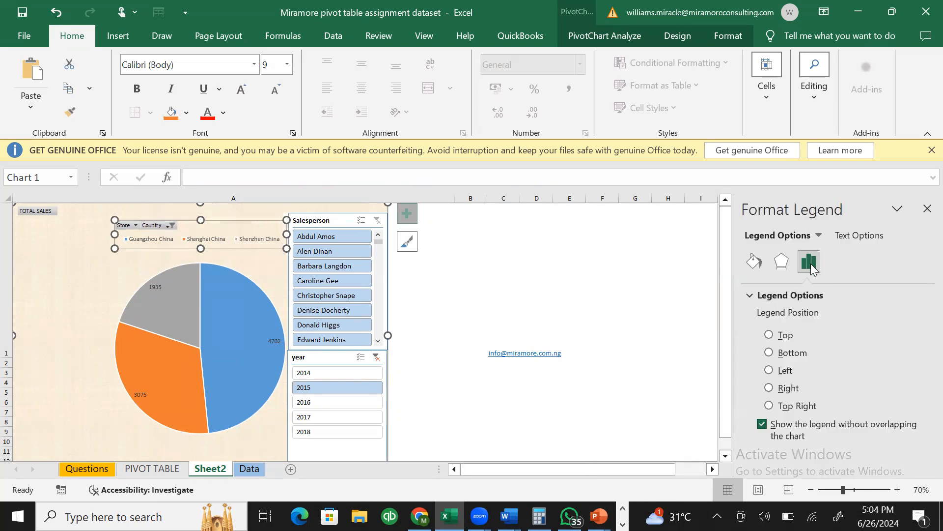
{"action": "left_click", "coordinate": [869, 237]}
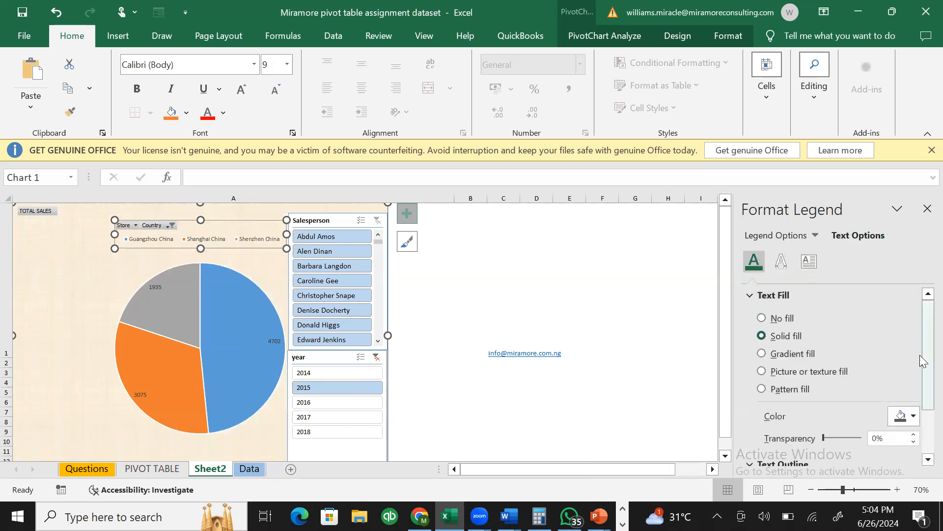
{"action": "left_click", "coordinate": [912, 417]}
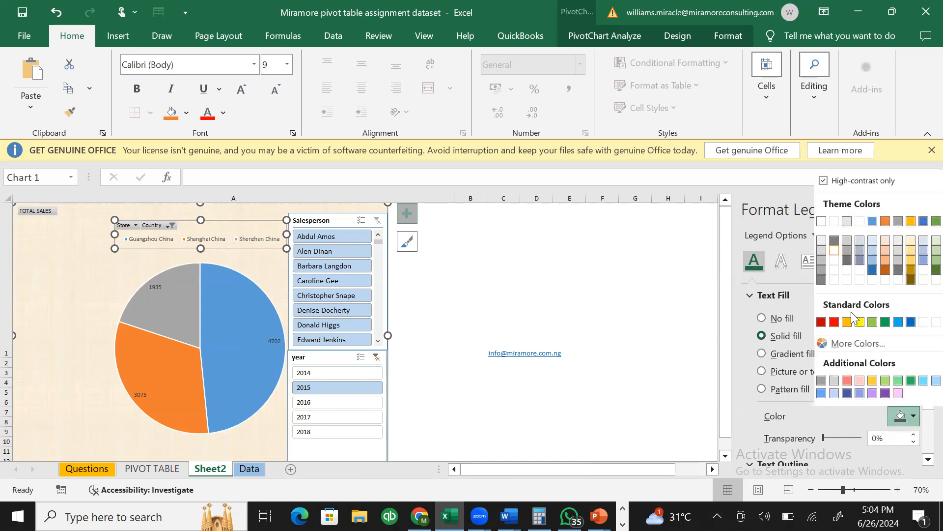
{"action": "left_click", "coordinate": [859, 322]}
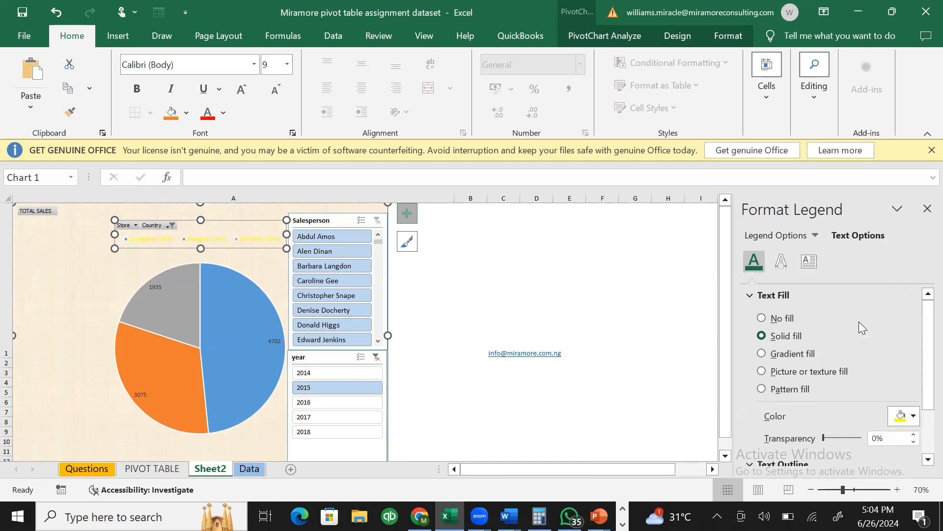
{"action": "left_click", "coordinate": [910, 418]}
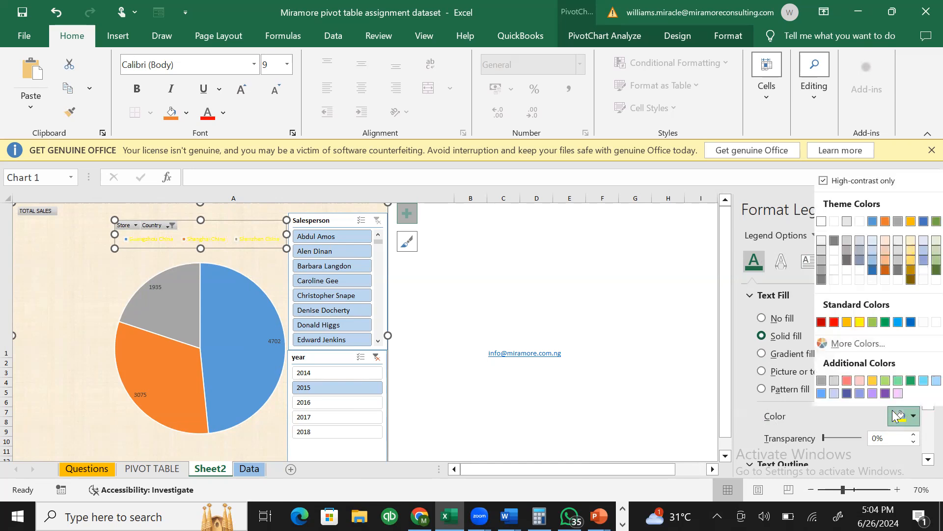
{"action": "left_click", "coordinate": [886, 321]}
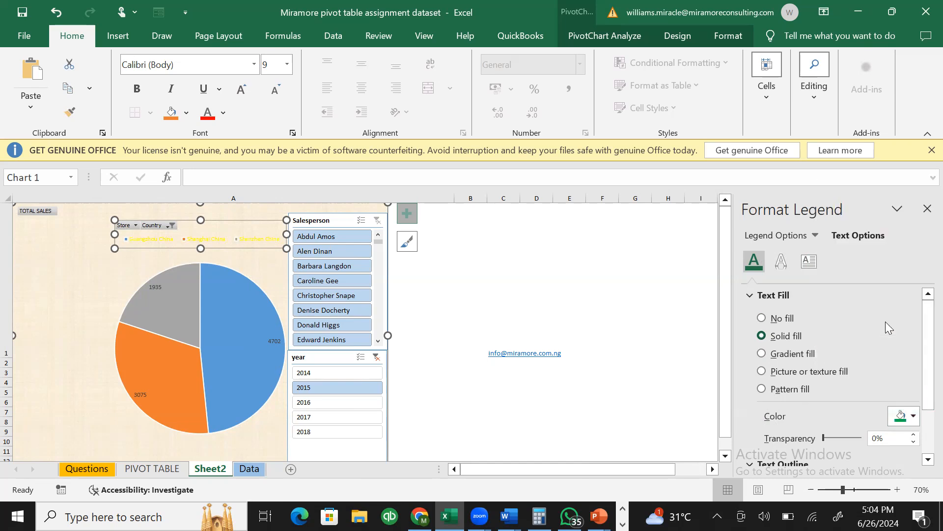
- Set the legend text transparency to 0%, then view the Text Effects and Text Box settings
{"action": "left_click_drag", "start_coordinate": [824, 439], "coordinate": [903, 436]}
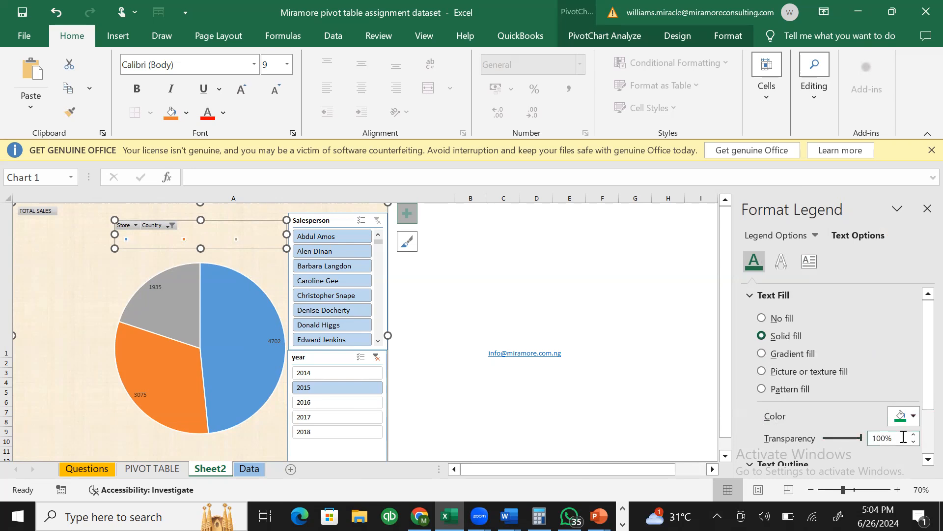
{"action": "left_click", "coordinate": [841, 437]}
{"action": "left_click_drag", "start_coordinate": [862, 437], "coordinate": [824, 439]}
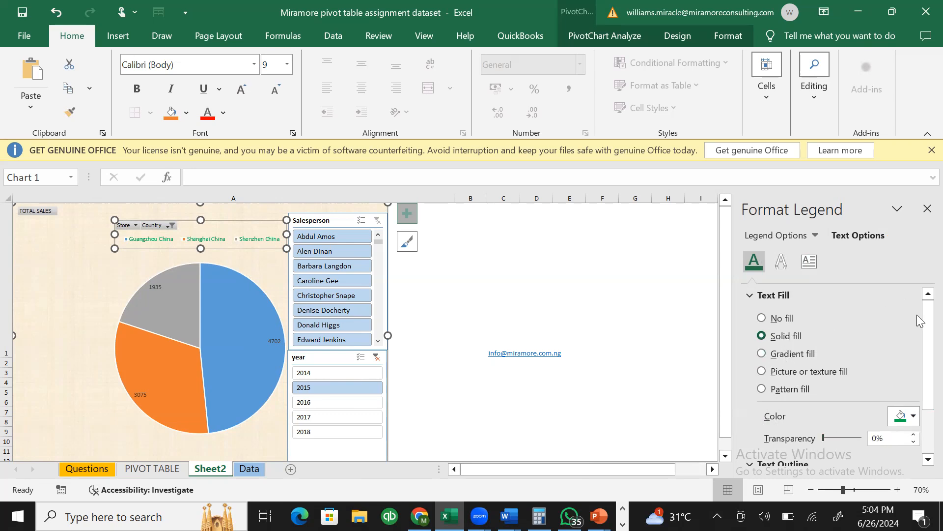
{"action": "left_click_drag", "start_coordinate": [927, 322], "coordinate": [924, 295]}
{"action": "left_click", "coordinate": [781, 261]}
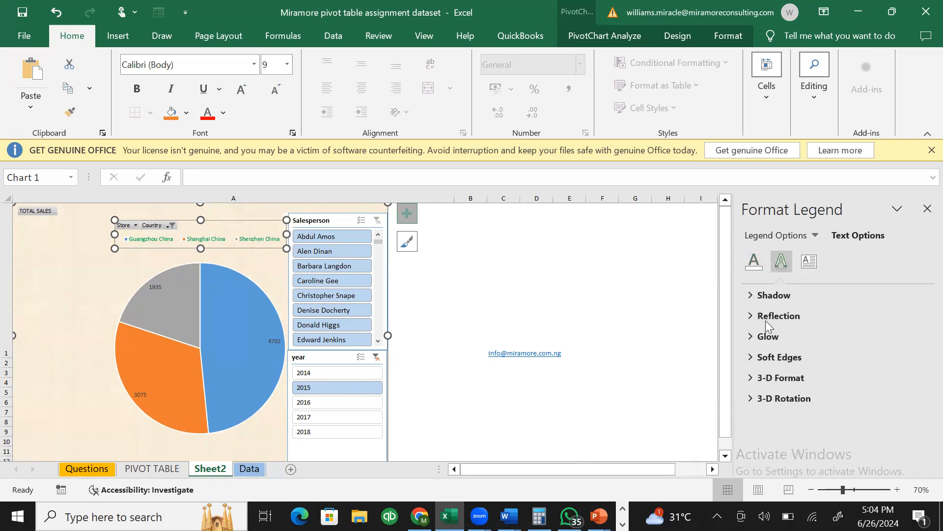
{"action": "left_click", "coordinate": [808, 262]}
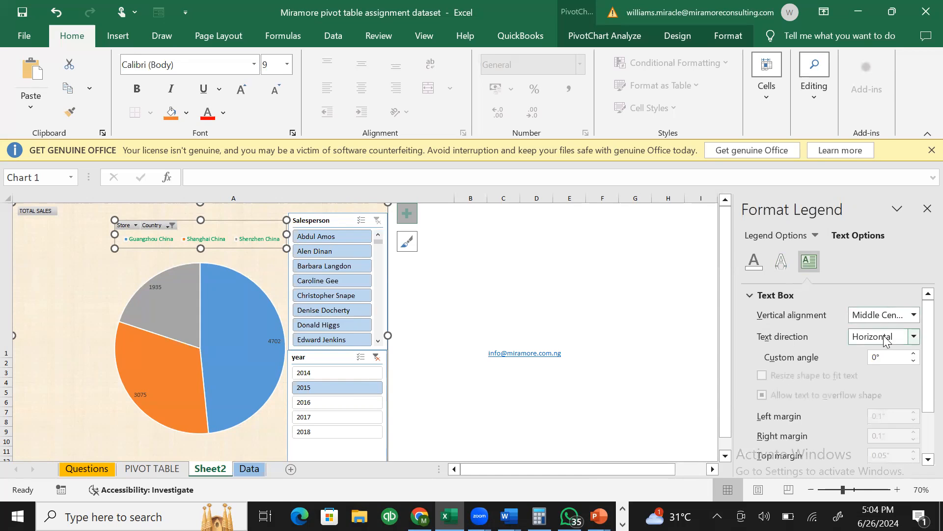
- Keep the legend text direction Horizontal and return to Legend Options
{"action": "left_click_drag", "start_coordinate": [924, 378], "coordinate": [923, 418]}
{"action": "scroll", "coordinate": [923, 418], "scroll_direction": "up", "scroll_amount": 3}
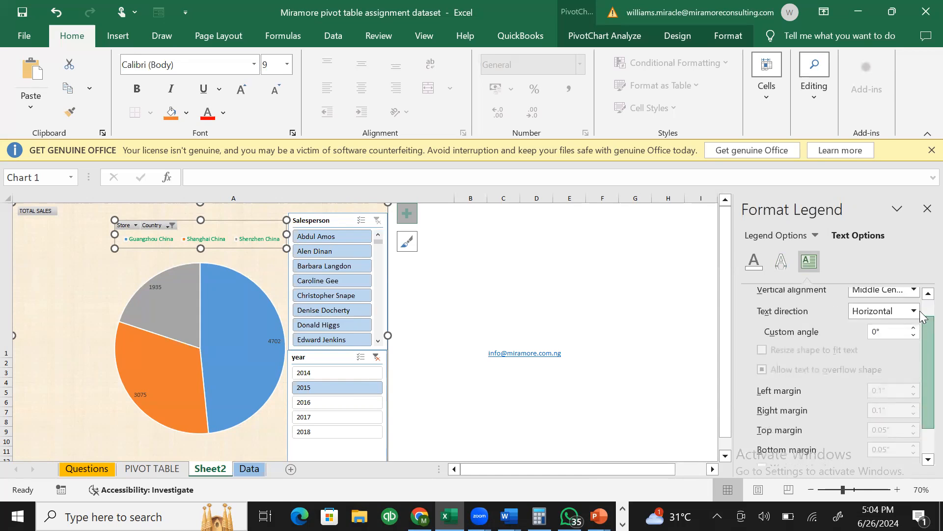
{"action": "left_click", "coordinate": [903, 337]}
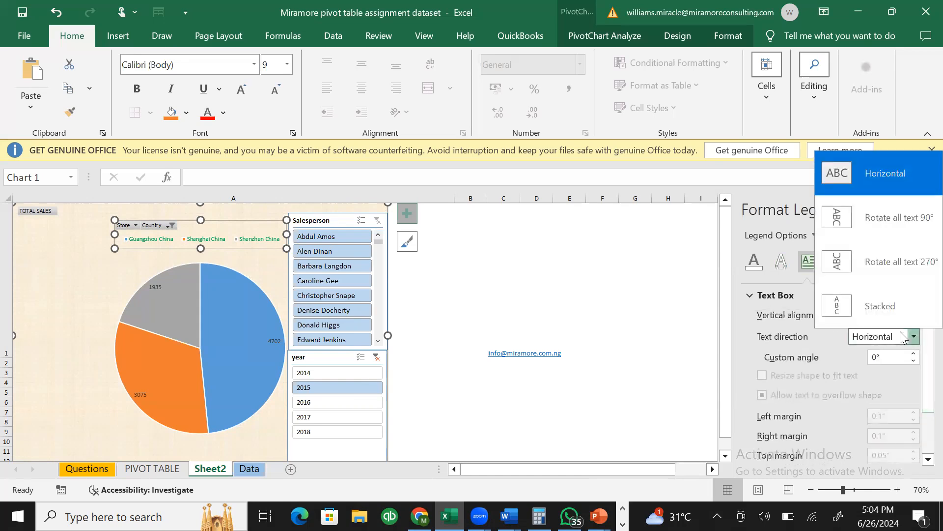
{"action": "left_click", "coordinate": [743, 340]}
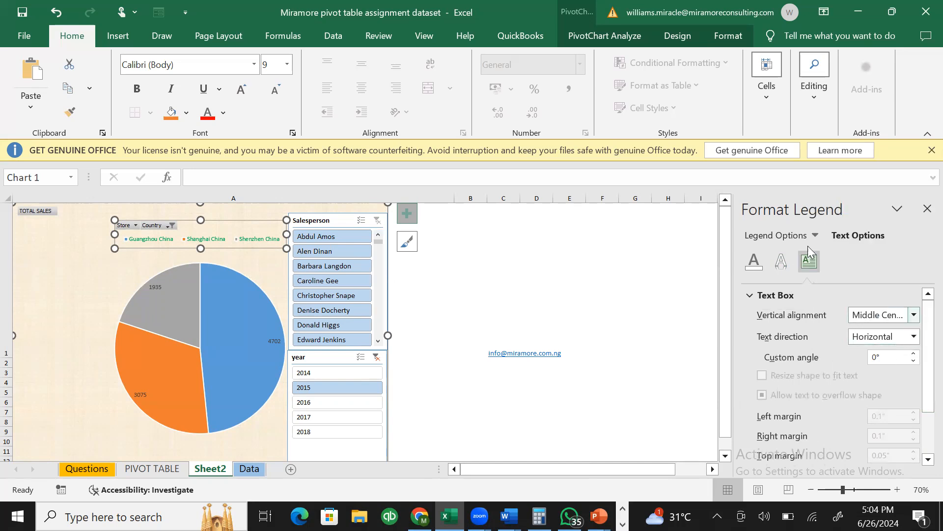
{"action": "left_click", "coordinate": [807, 232]}
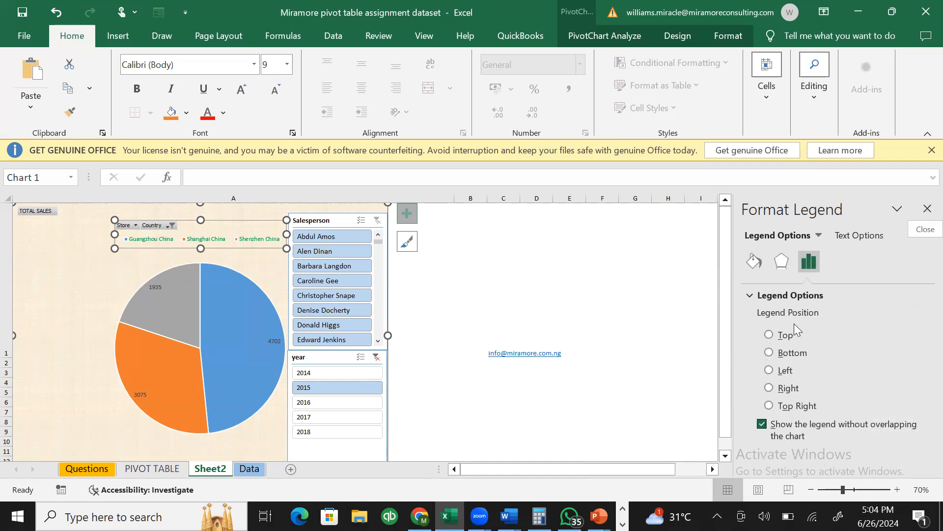
- Set the legend position to Left and lengthen it upward and downward
{"action": "left_click", "coordinate": [770, 371]}
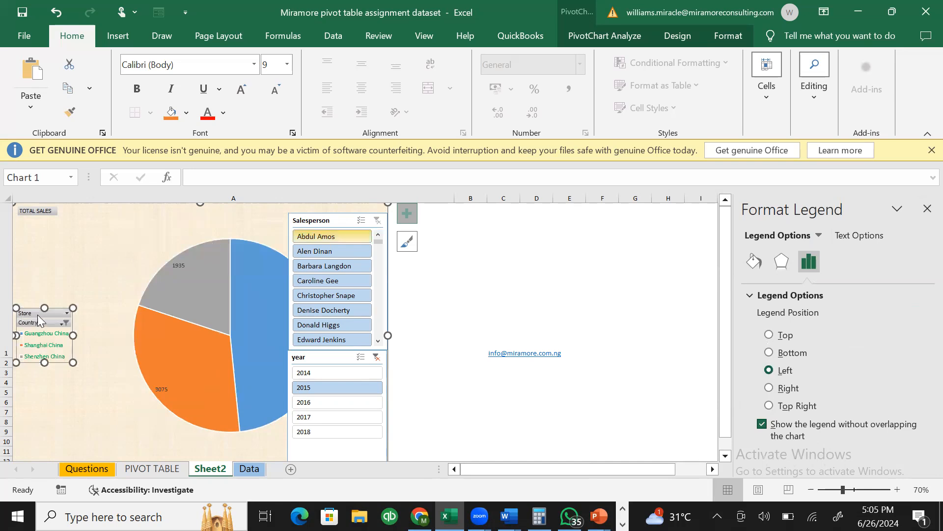
{"action": "left_click_drag", "start_coordinate": [44, 308], "coordinate": [45, 243]}
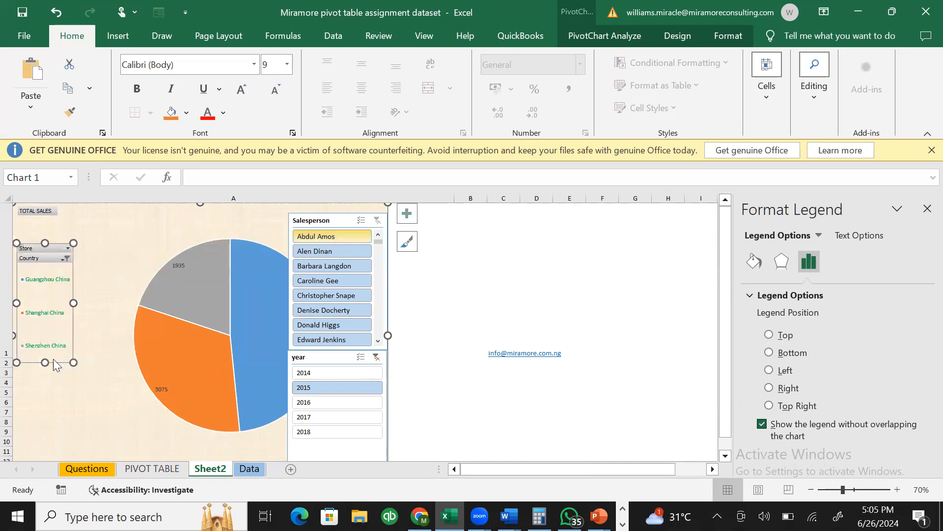
{"action": "left_click_drag", "start_coordinate": [45, 362], "coordinate": [43, 432]}
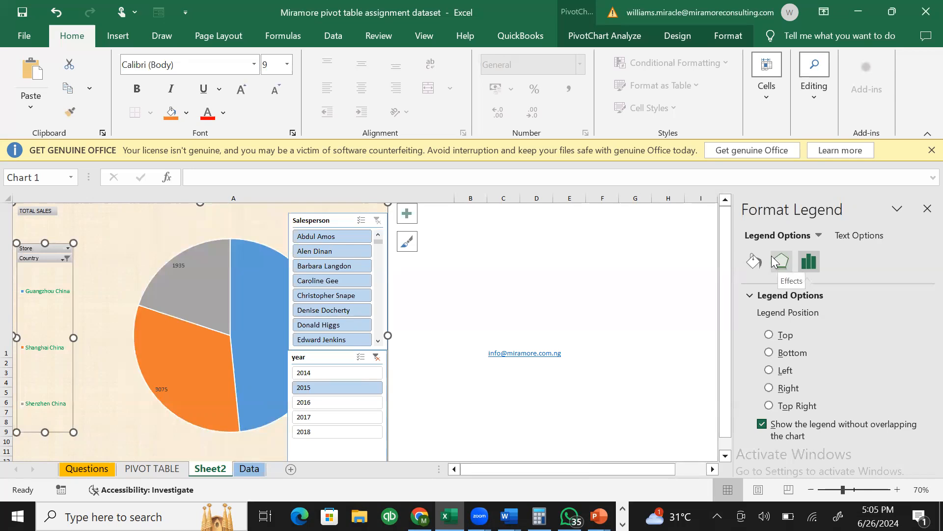
- Fill the legend box purple and widen it to the right
{"action": "left_click", "coordinate": [755, 263]}
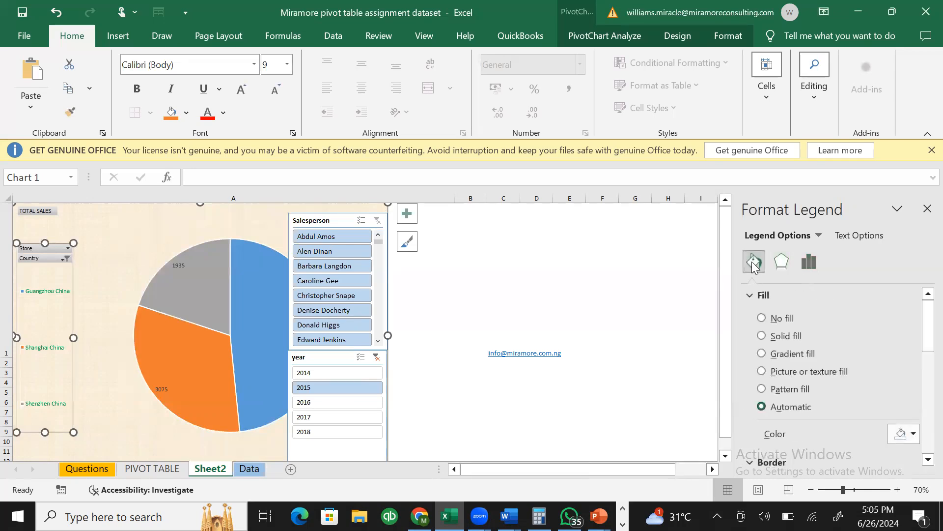
{"action": "left_click", "coordinate": [912, 434]}
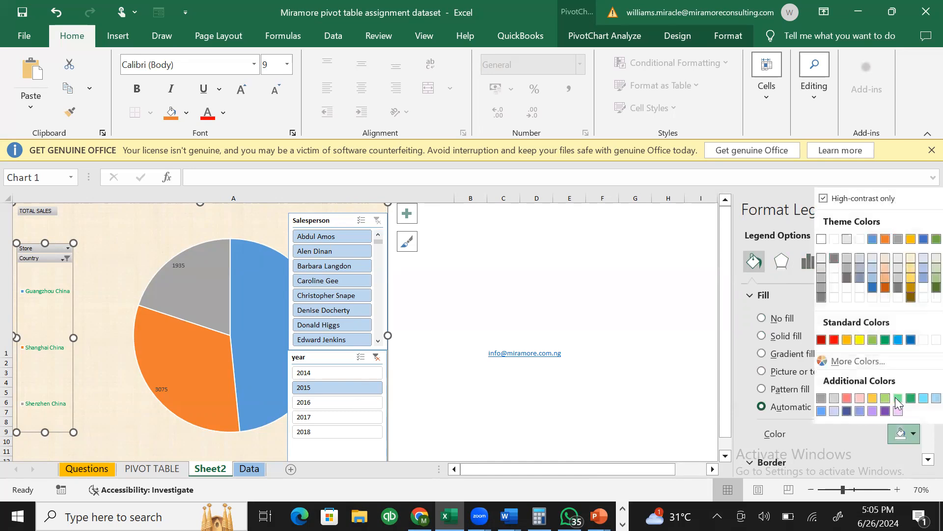
{"action": "left_click", "coordinate": [885, 411]}
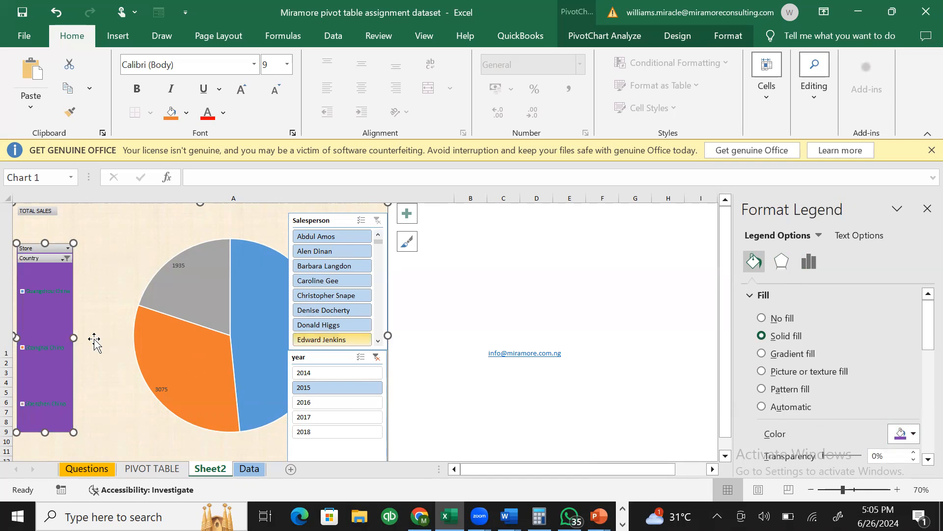
{"action": "left_click_drag", "start_coordinate": [79, 338], "coordinate": [106, 348]}
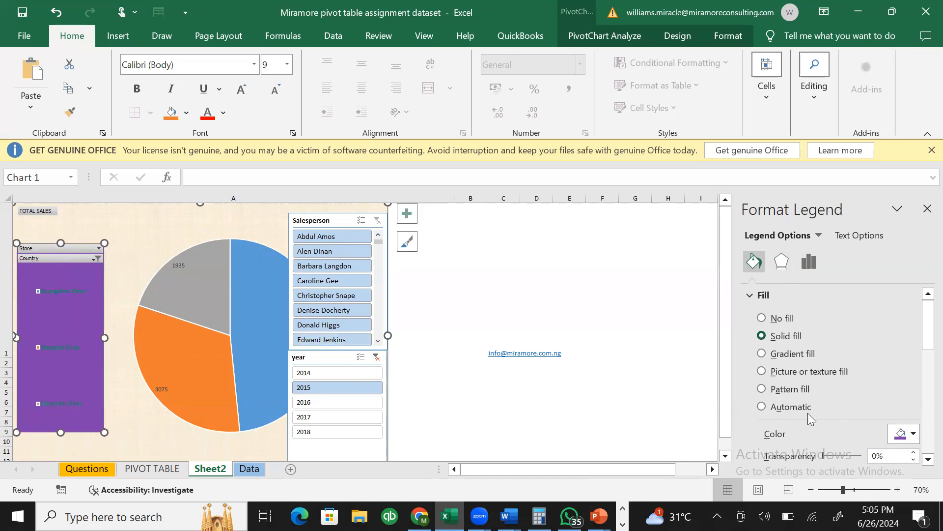
- Try dark blue, dark gold and red legend fills, then reset and apply light peach
{"action": "left_click", "coordinate": [909, 433]}
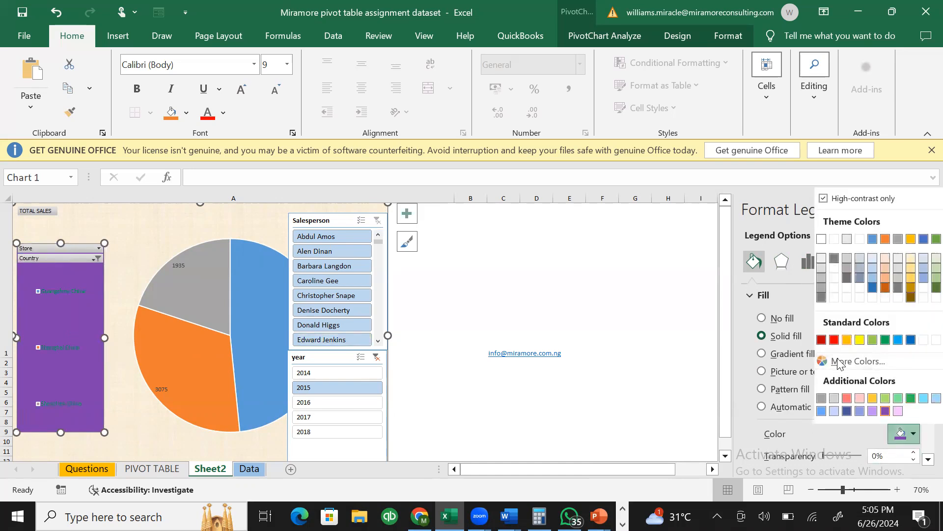
{"action": "left_click", "coordinate": [846, 411]}
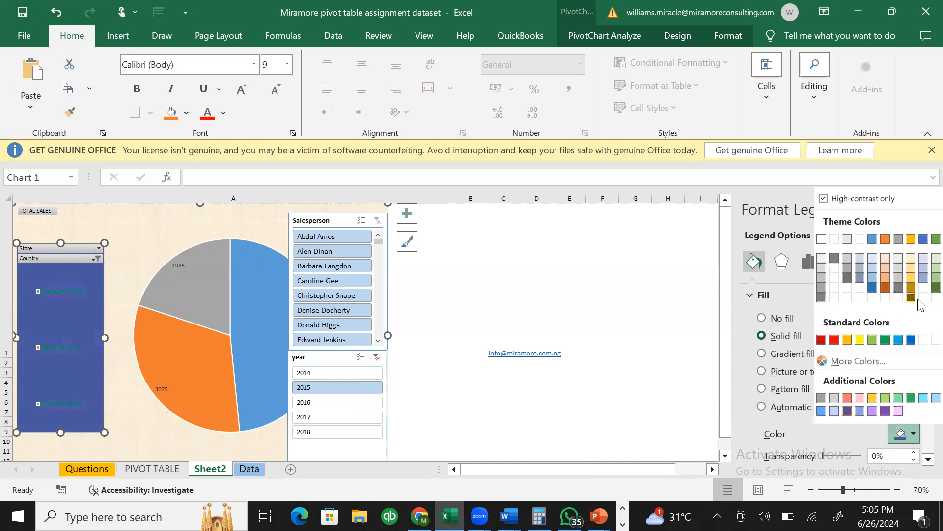
{"action": "left_click", "coordinate": [912, 297]}
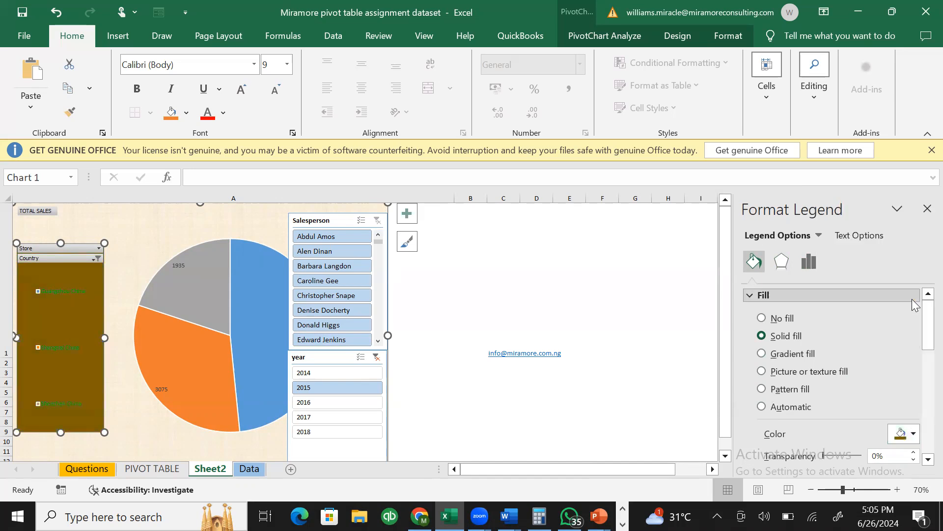
{"action": "left_click", "coordinate": [913, 433]}
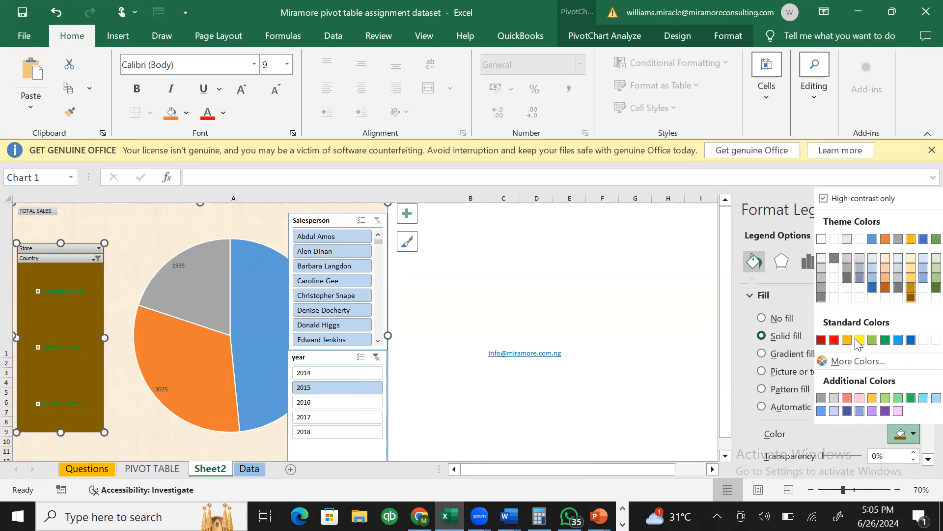
{"action": "left_click", "coordinate": [835, 339]}
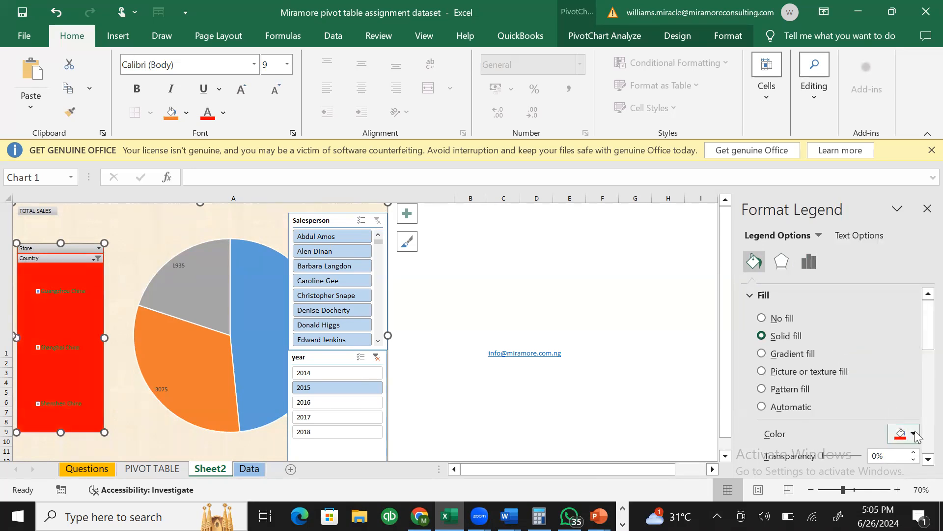
{"action": "left_click", "coordinate": [795, 407]}
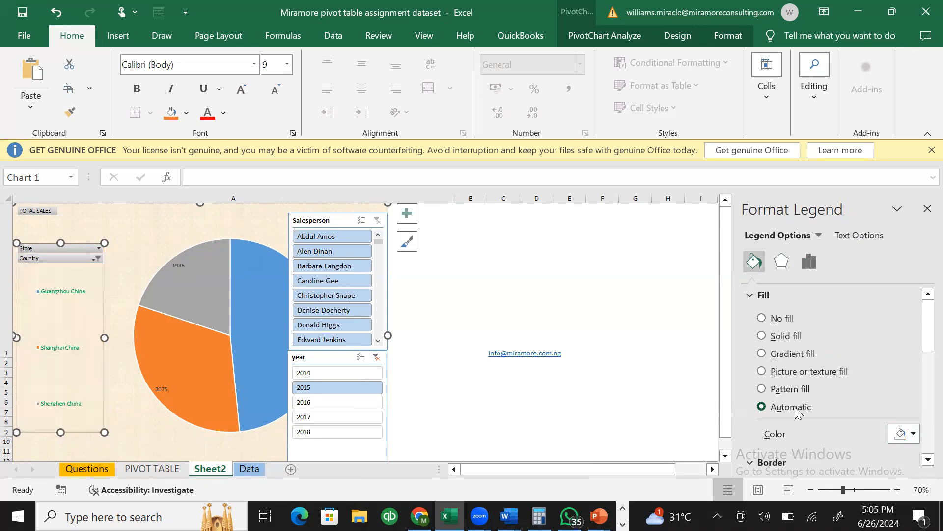
{"action": "left_click", "coordinate": [915, 438]}
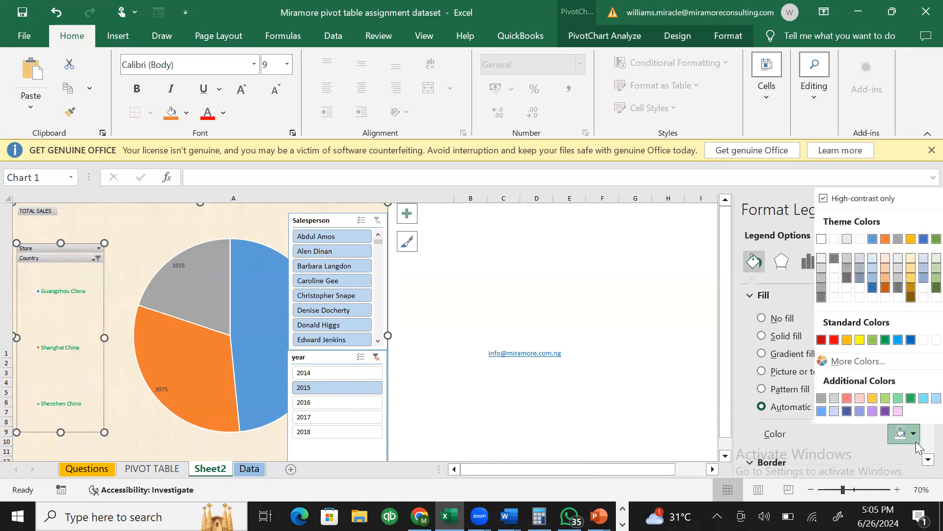
{"action": "left_click", "coordinate": [866, 398]}
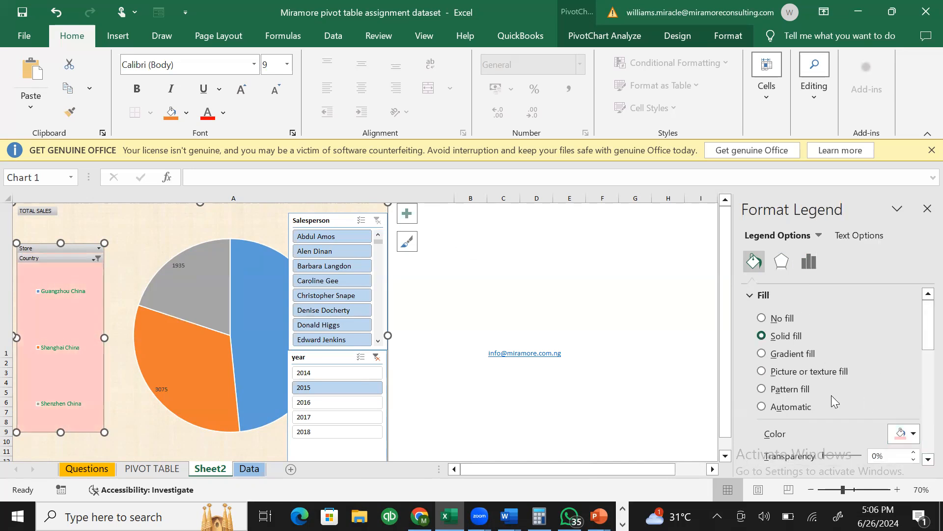
{"action": "left_click", "coordinate": [805, 263]}
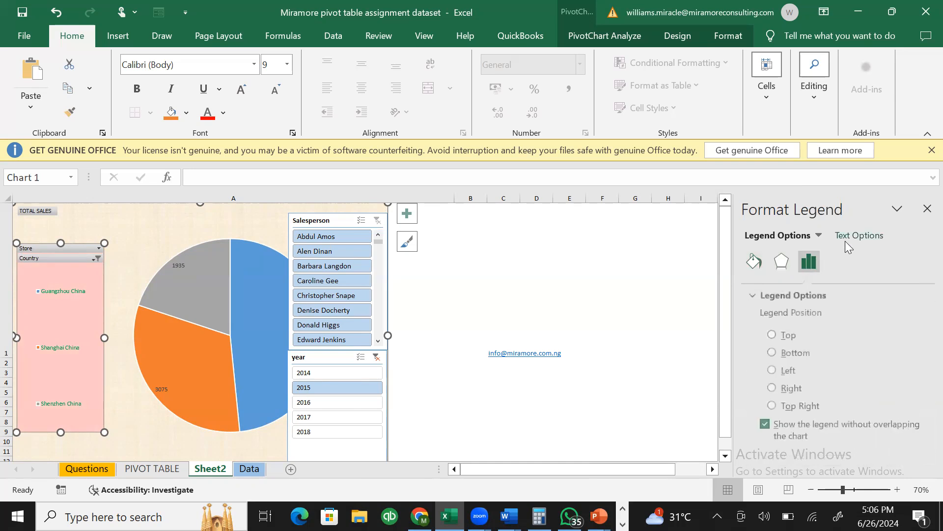
- Set the legend text fill to blue and give it a solid line text outline
{"action": "left_click", "coordinate": [855, 235]}
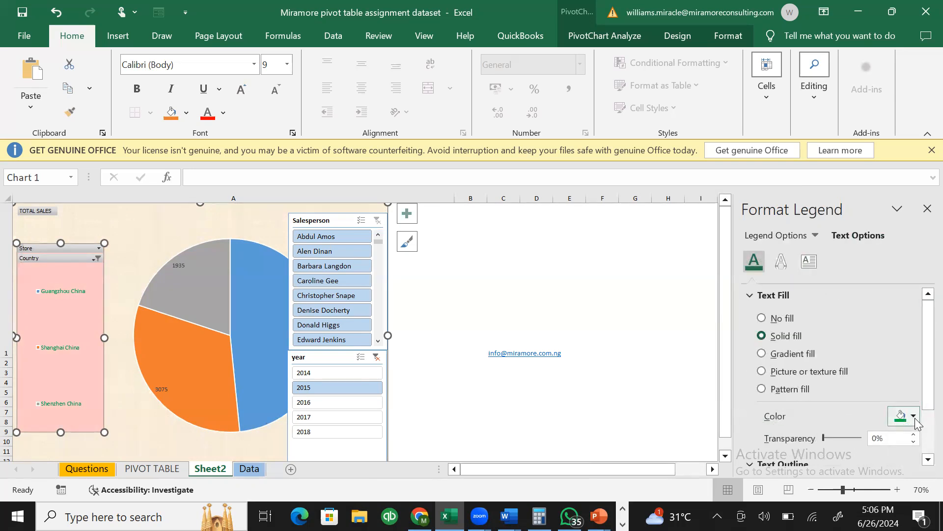
{"action": "left_click", "coordinate": [914, 417]}
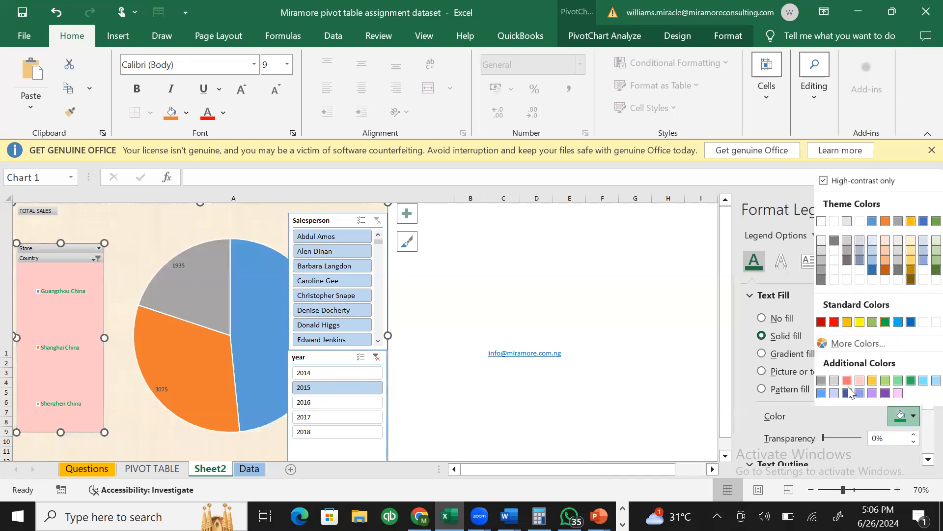
{"action": "left_click", "coordinate": [822, 241]}
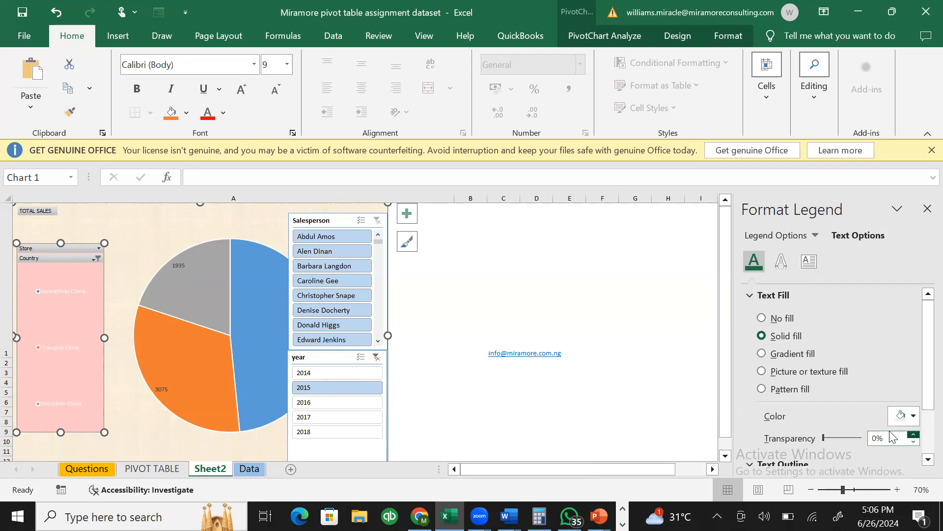
{"action": "left_click", "coordinate": [913, 416]}
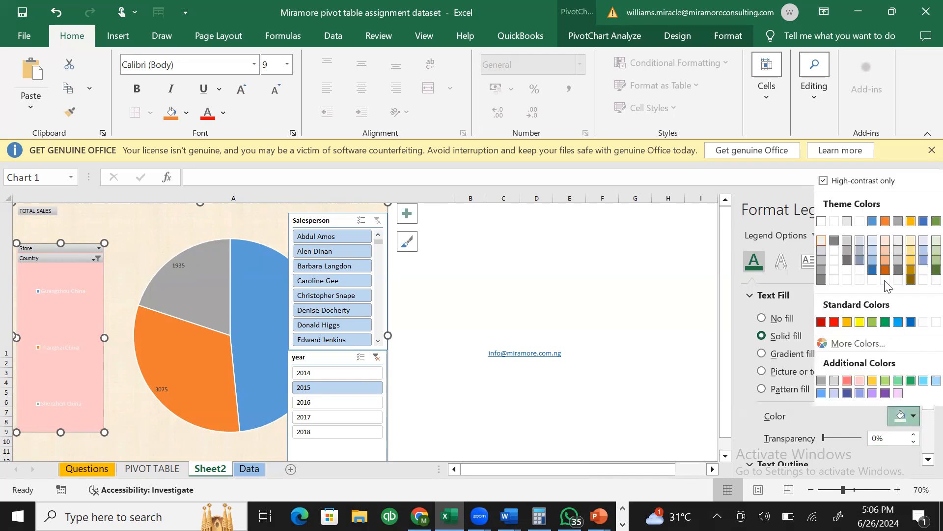
{"action": "left_click", "coordinate": [873, 221]}
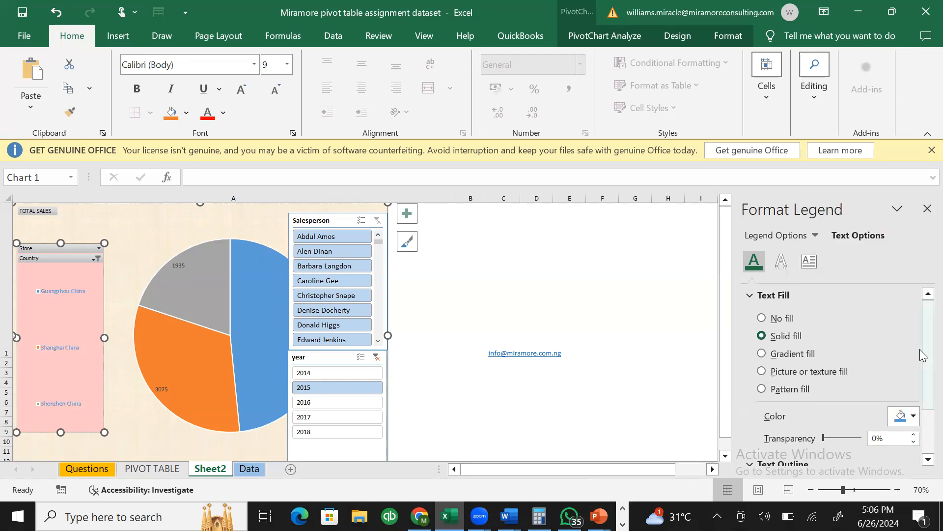
{"action": "scroll", "coordinate": [921, 449], "scroll_direction": "down", "scroll_amount": 2}
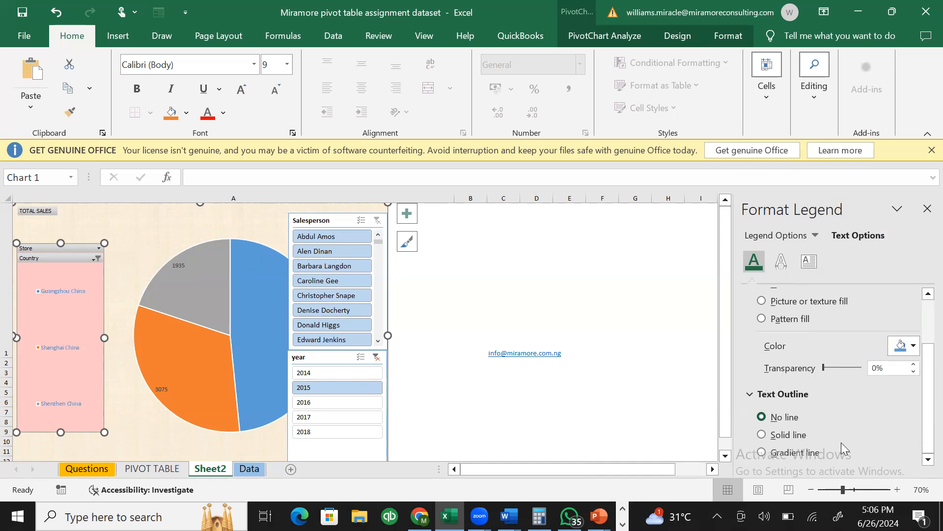
{"action": "left_click", "coordinate": [782, 436]}
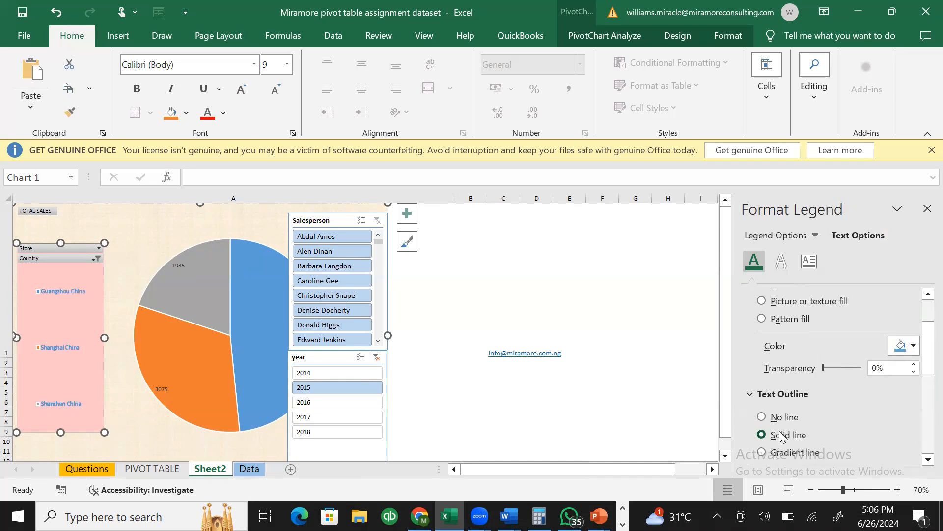
{"action": "left_click", "coordinate": [460, 256]}
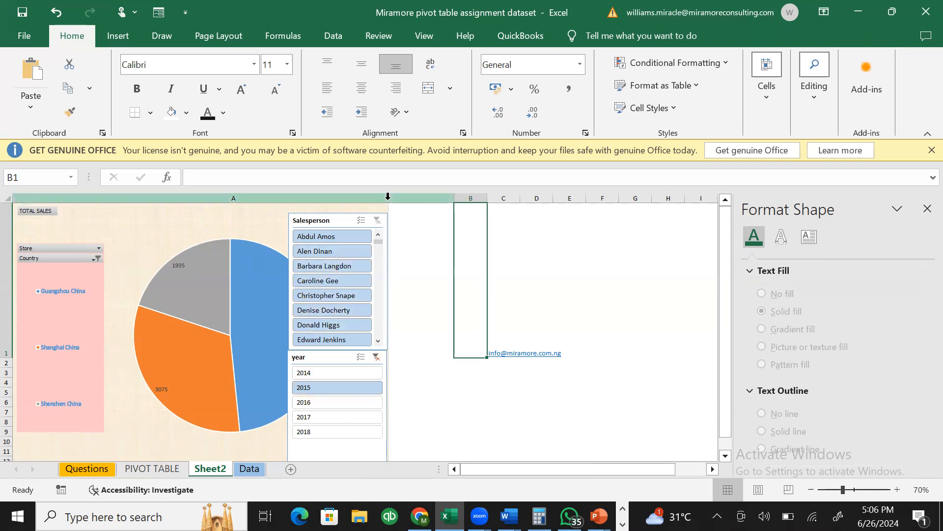
- Widen the pie chart rightward and move the Salesperson and year slicers to its right side
{"action": "left_click", "coordinate": [385, 216]}
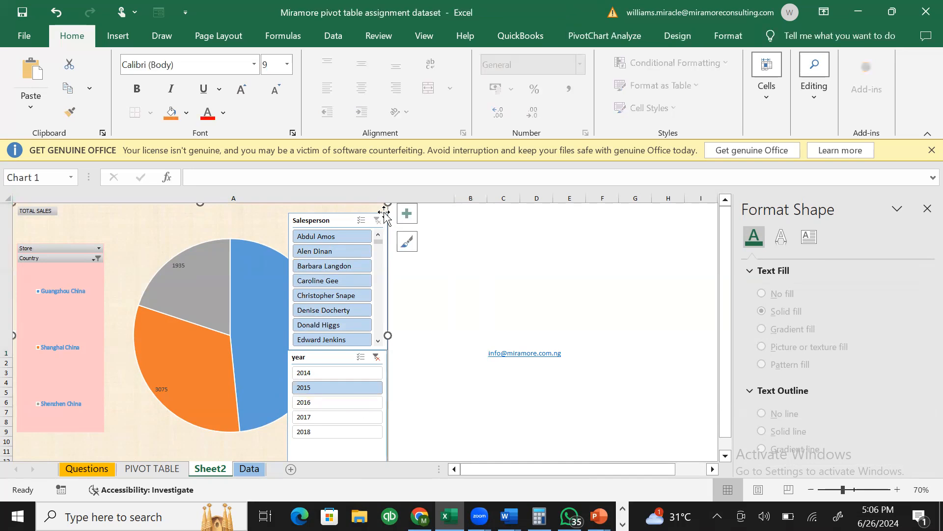
{"action": "left_click_drag", "start_coordinate": [388, 337], "coordinate": [593, 334]}
{"action": "left_click_drag", "start_coordinate": [344, 217], "coordinate": [549, 207]}
{"action": "left_click_drag", "start_coordinate": [340, 358], "coordinate": [533, 370]}
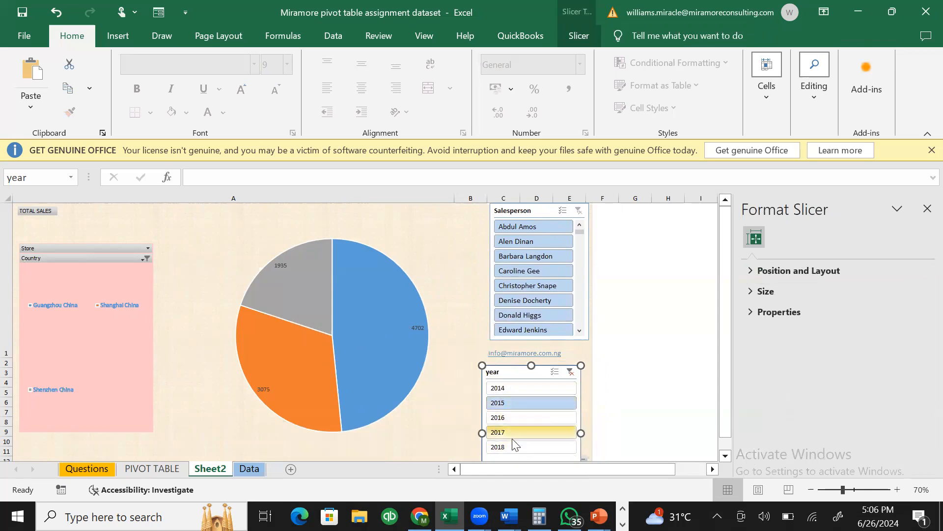
{"action": "left_click", "coordinate": [472, 317]}
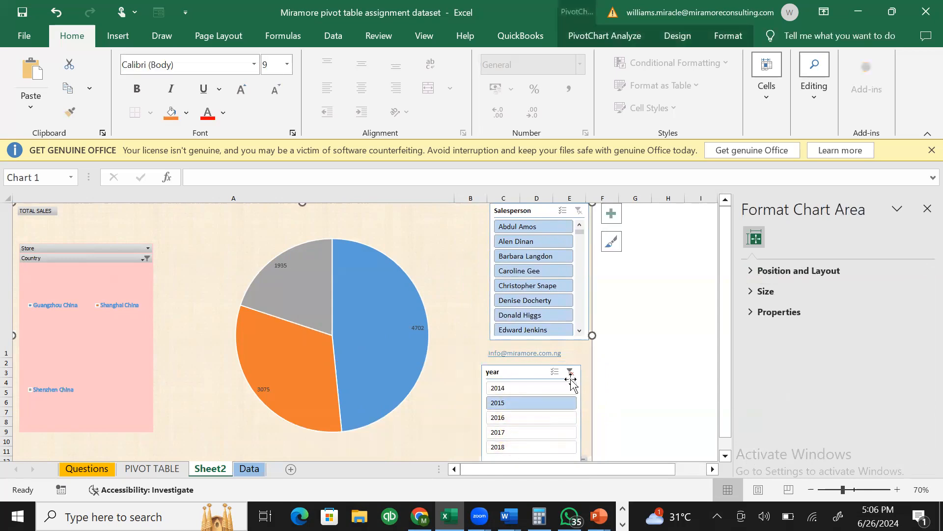
{"action": "left_click_drag", "start_coordinate": [543, 378], "coordinate": [550, 377]}
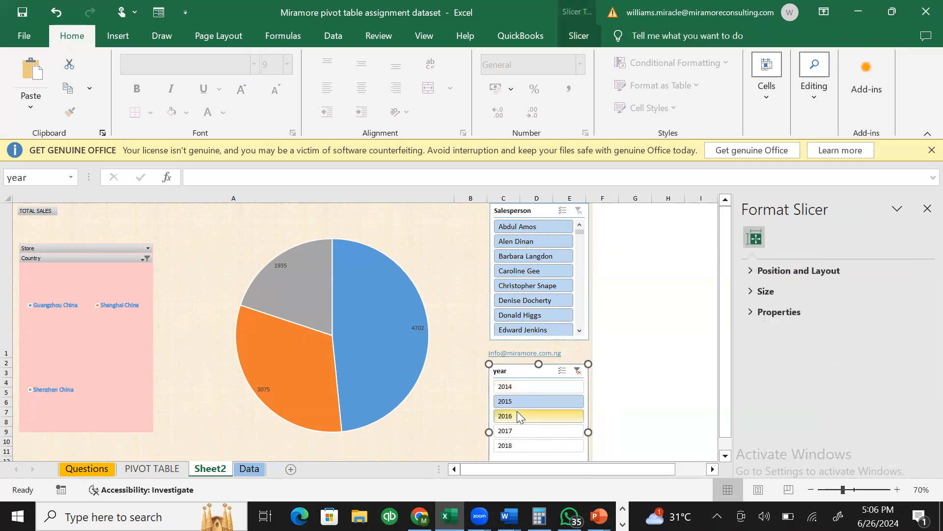
{"action": "left_click", "coordinate": [440, 411]}
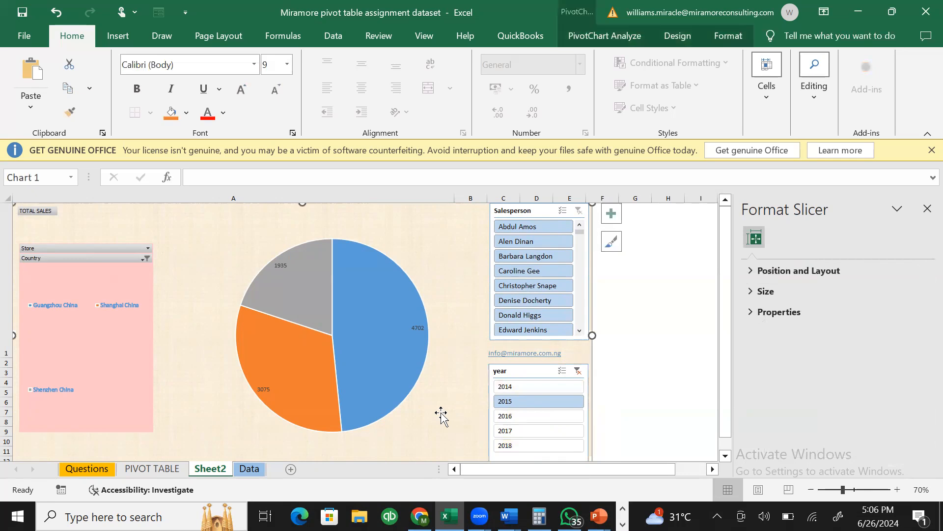
- Filter the pie to 2016, then filter to each of six salespeople in turn, ending on the sixth
{"action": "left_click", "coordinate": [580, 418]}
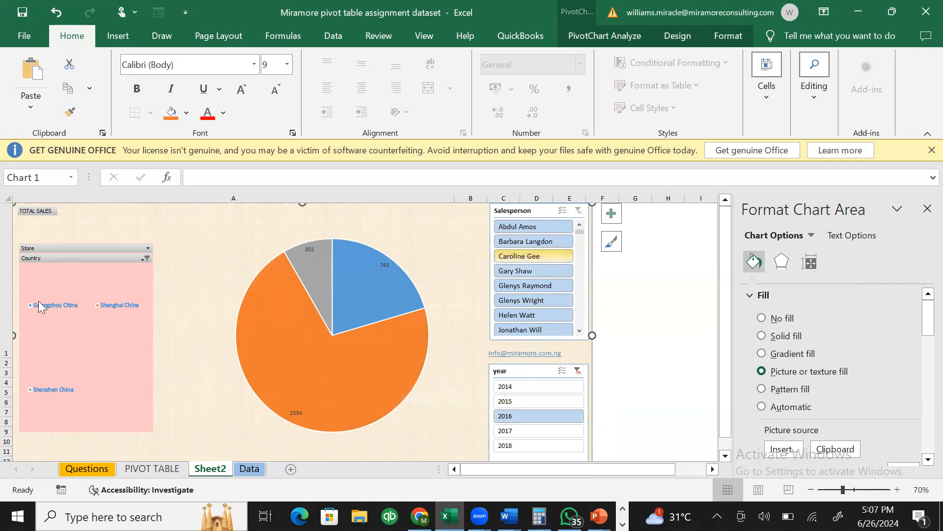
{"action": "mouse_move", "coordinate": [362, 409]}
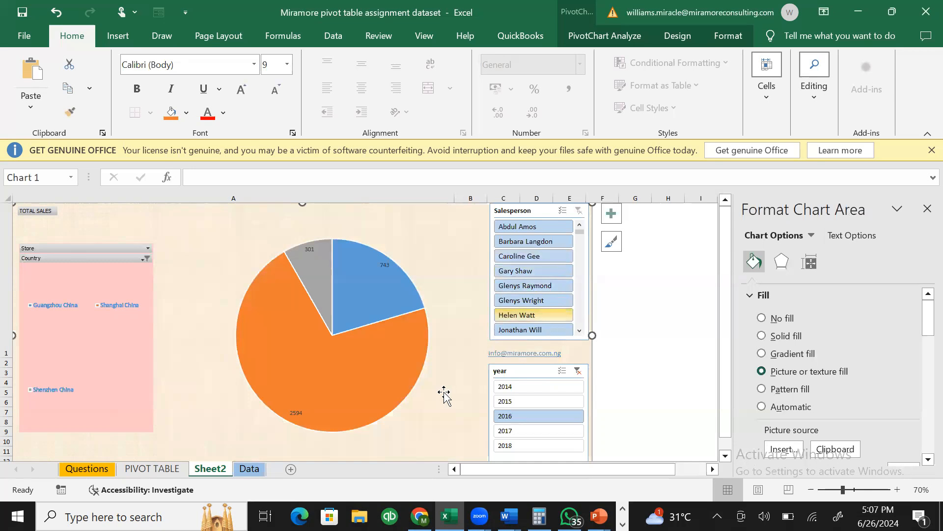
{"action": "left_click", "coordinate": [533, 230]}
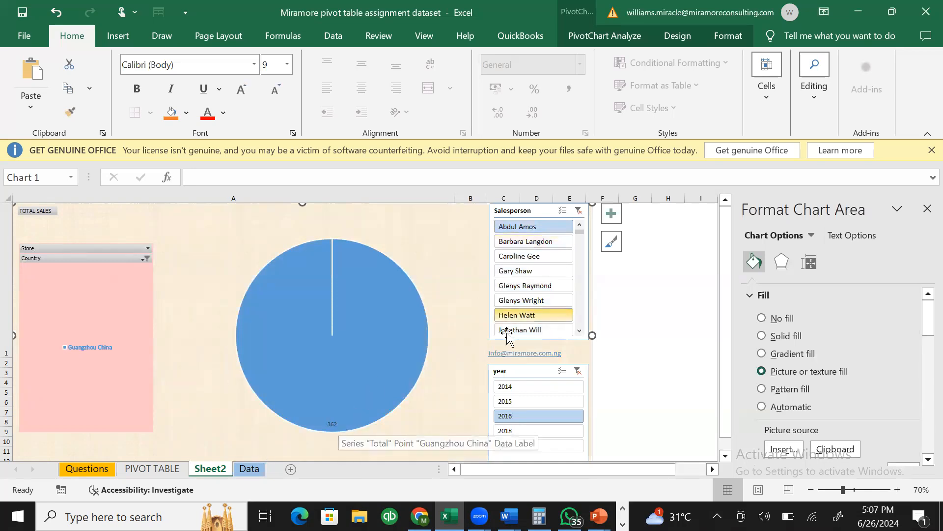
{"action": "left_click", "coordinate": [541, 246]}
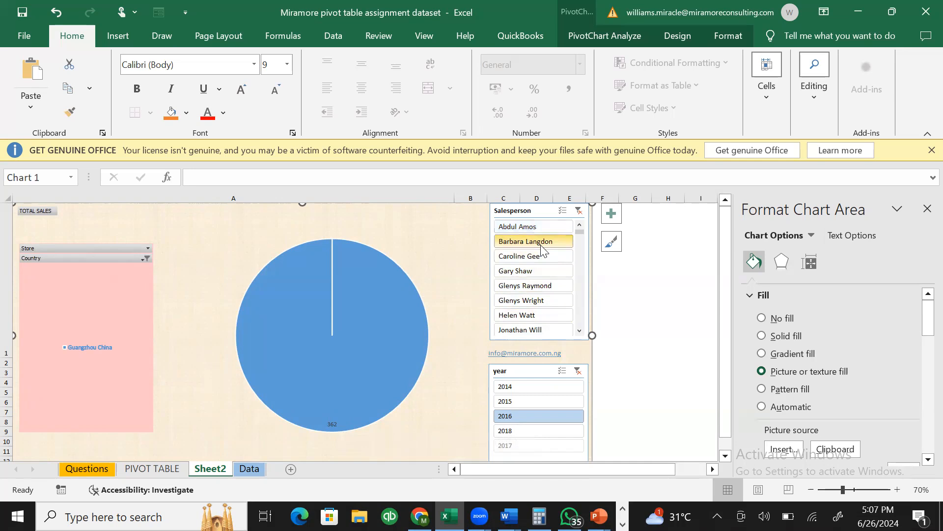
{"action": "left_click", "coordinate": [544, 256]}
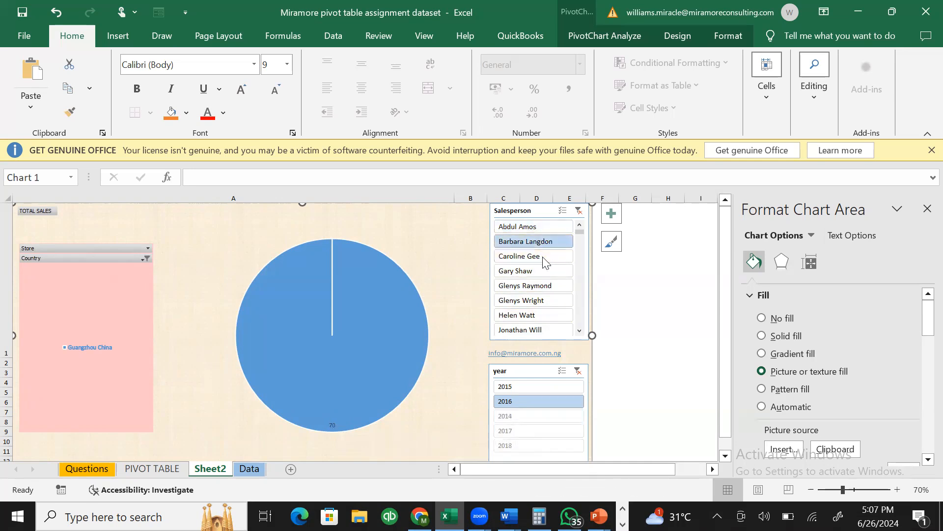
{"action": "left_click", "coordinate": [547, 271]}
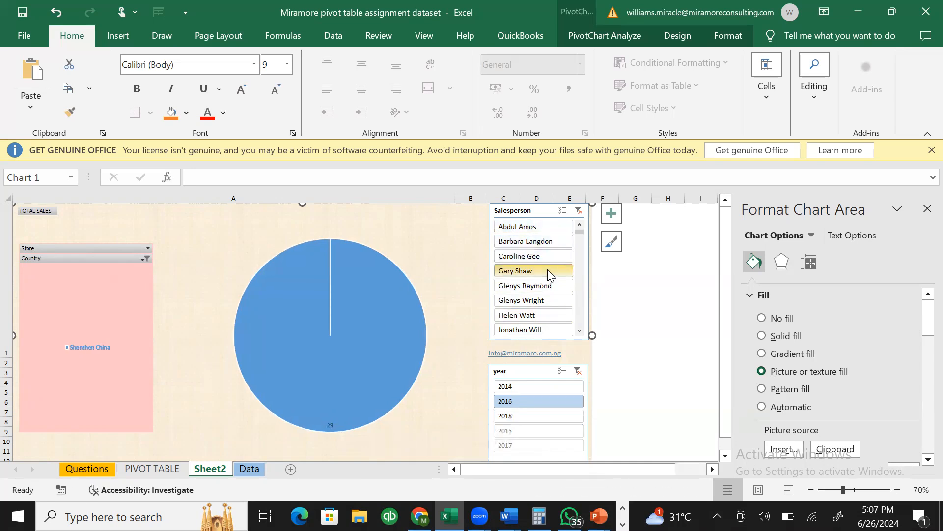
{"action": "left_click", "coordinate": [549, 286]}
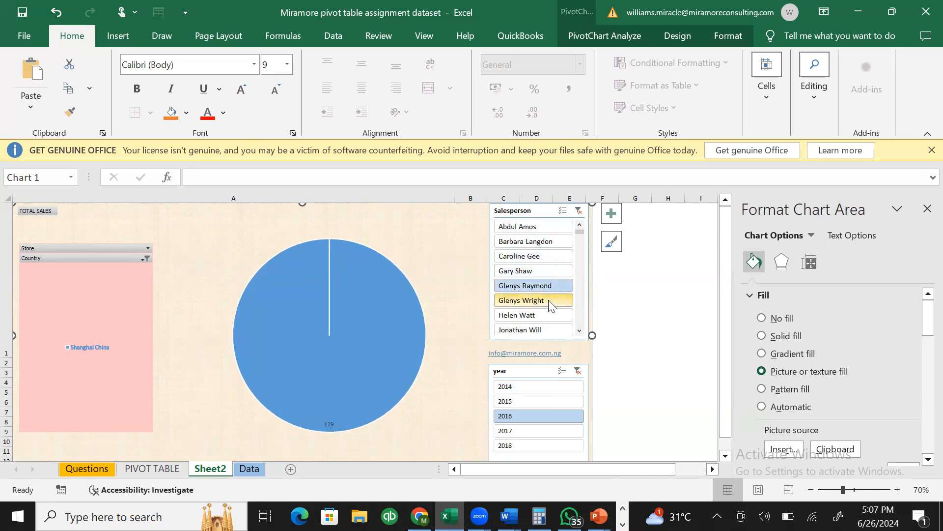
{"action": "left_click", "coordinate": [549, 300]}
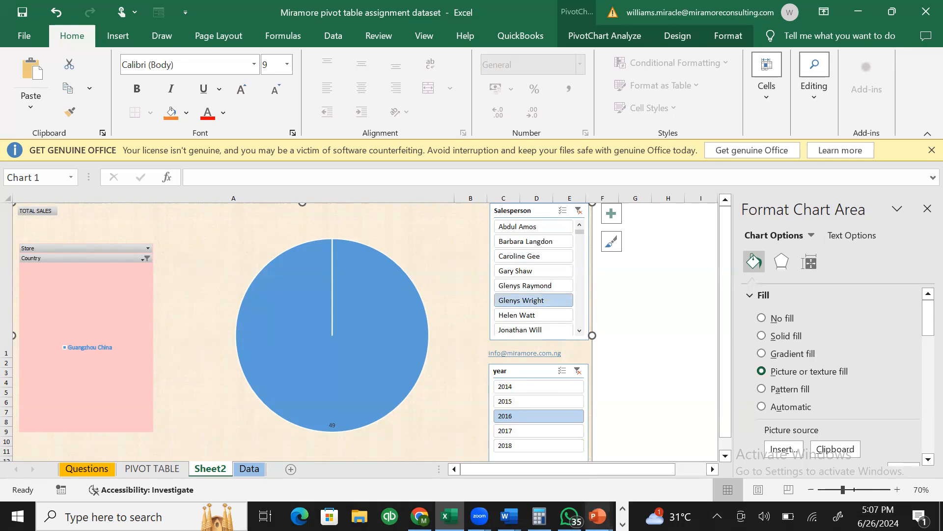
{"action": "left_click", "coordinate": [622, 524]}
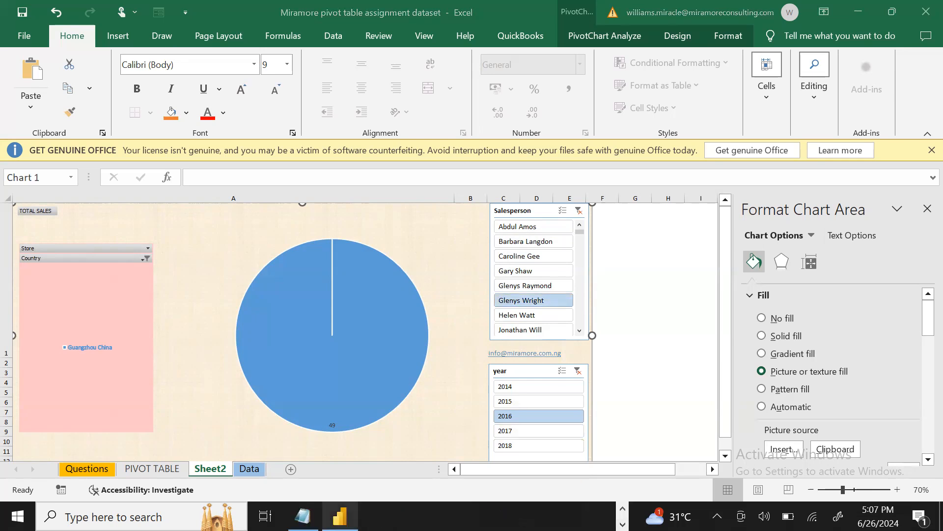
{"action": "left_click", "coordinate": [303, 516]}
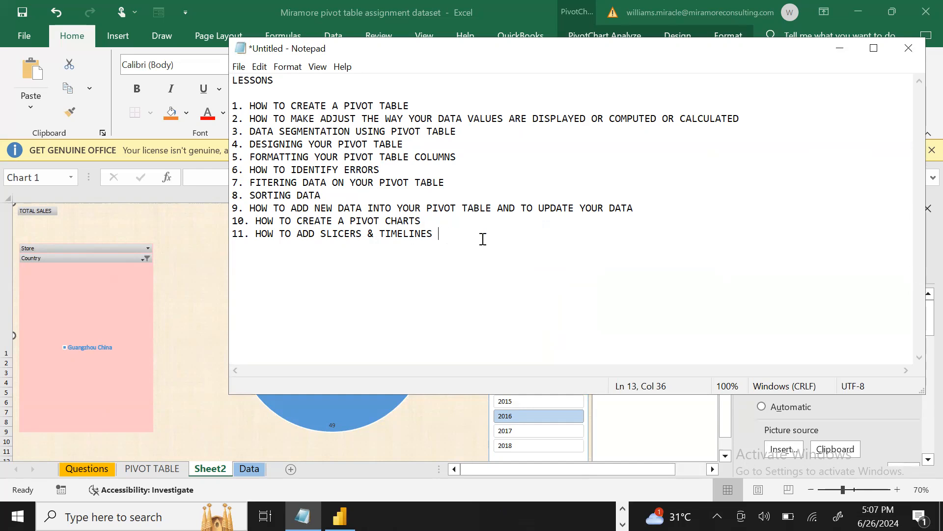
{"action": "left_click", "coordinate": [840, 49]}
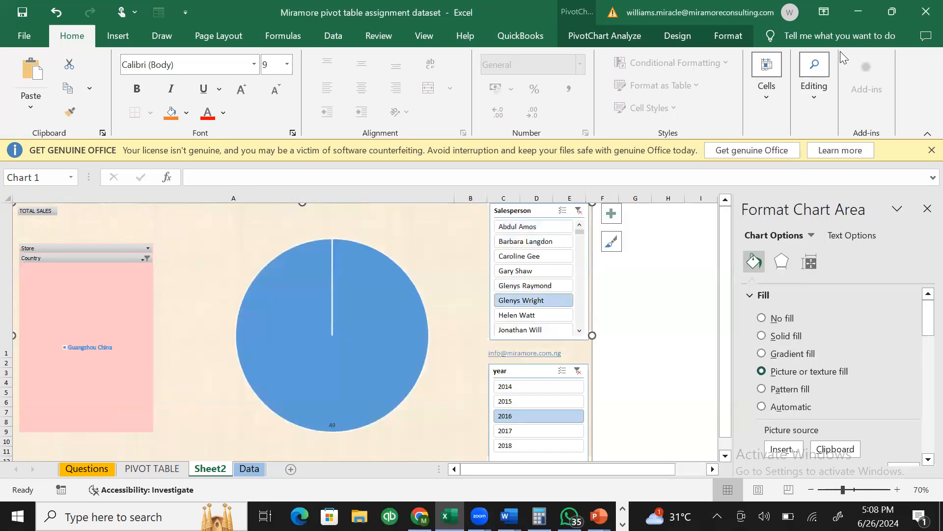
- Clear the Salesperson and year slicer filters so all salespeople and years are included
{"action": "mouse_move", "coordinate": [351, 284]}
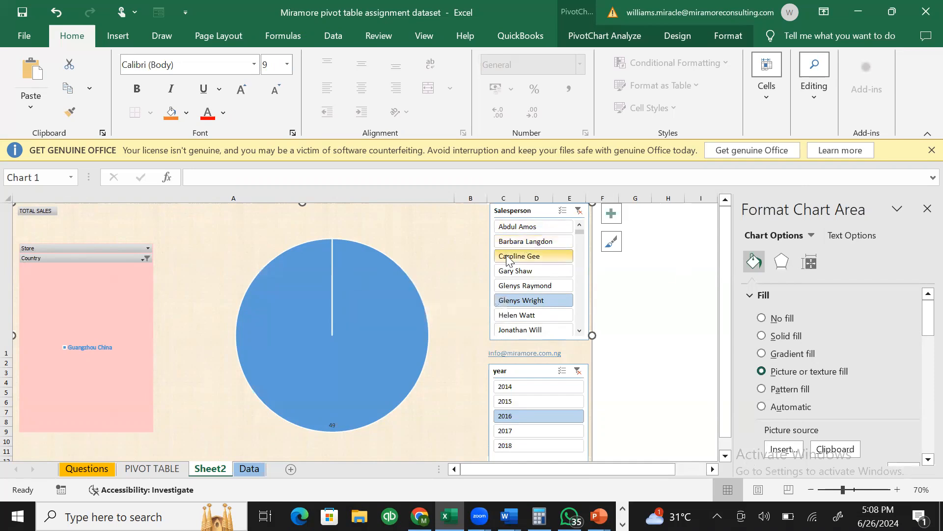
{"action": "left_click", "coordinate": [563, 211]}
{"action": "left_click", "coordinate": [578, 211]}
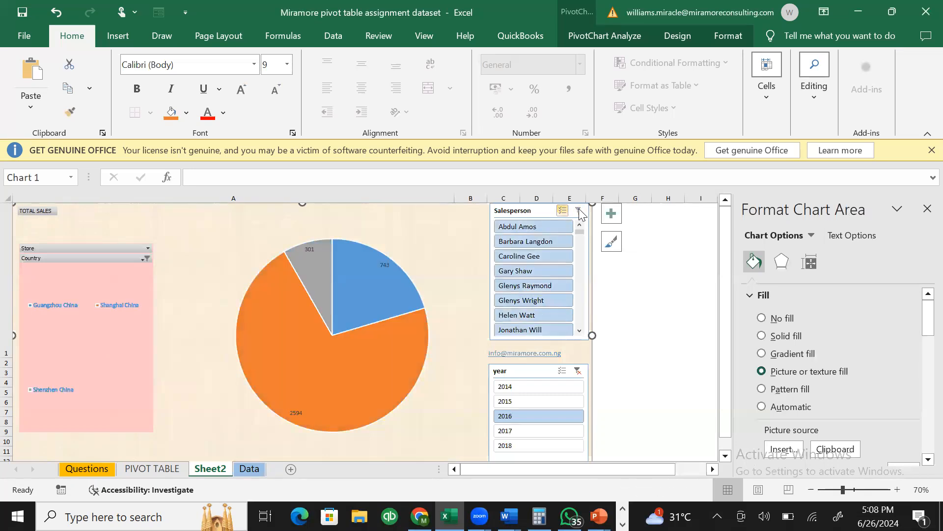
{"action": "left_click", "coordinate": [580, 214]}
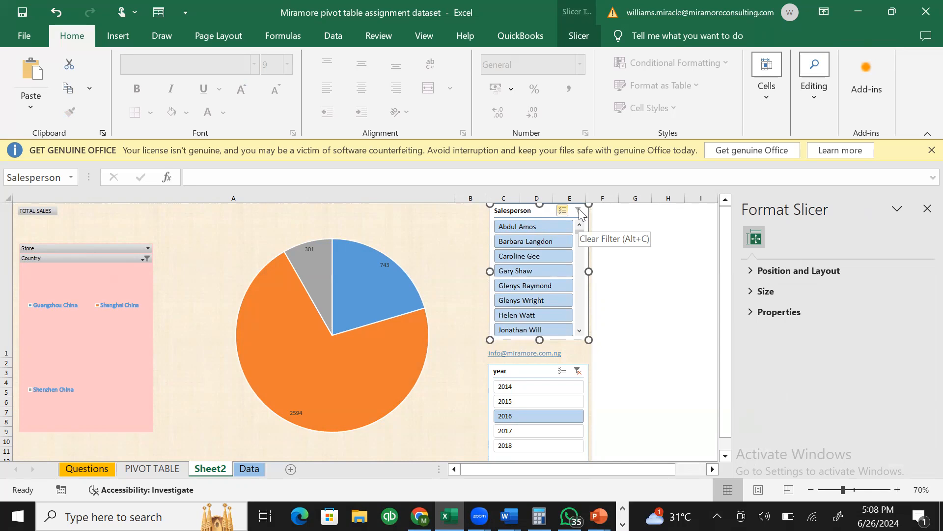
{"action": "left_click", "coordinate": [527, 376]}
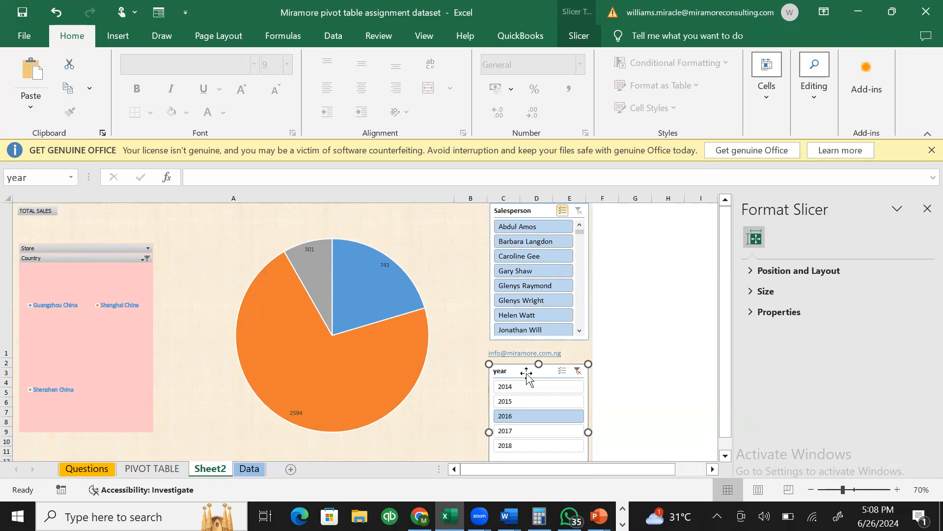
{"action": "left_click", "coordinate": [578, 371]}
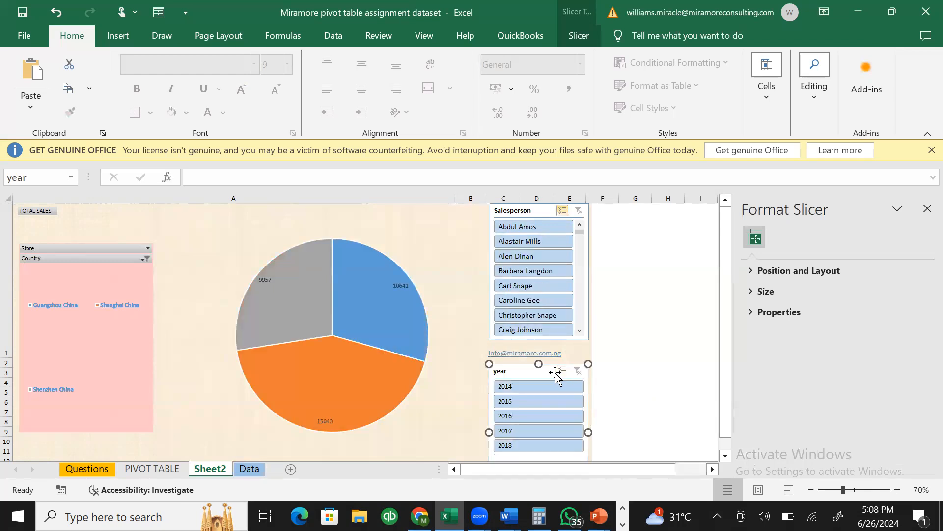
- Delete the year and Salesperson slicers and select the pie PivotChart
{"action": "key", "text": "Delete"}
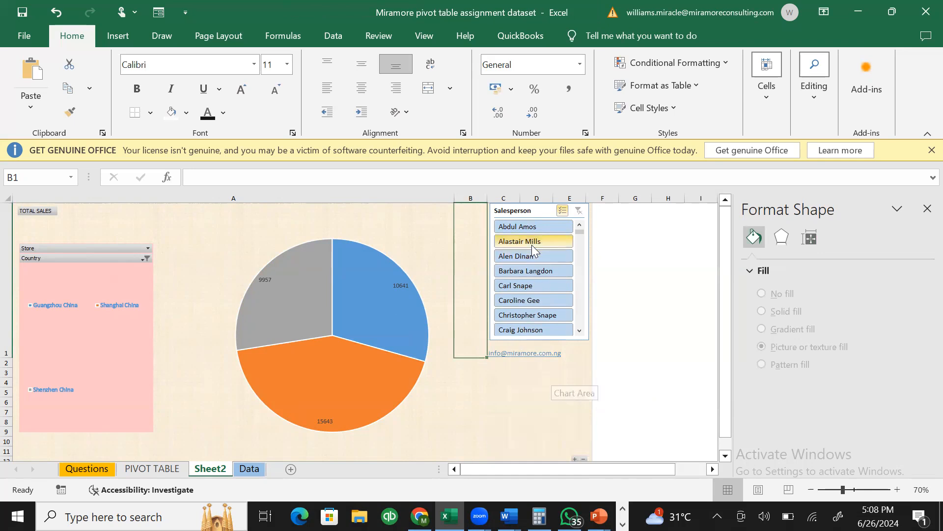
{"action": "left_click", "coordinate": [543, 215]}
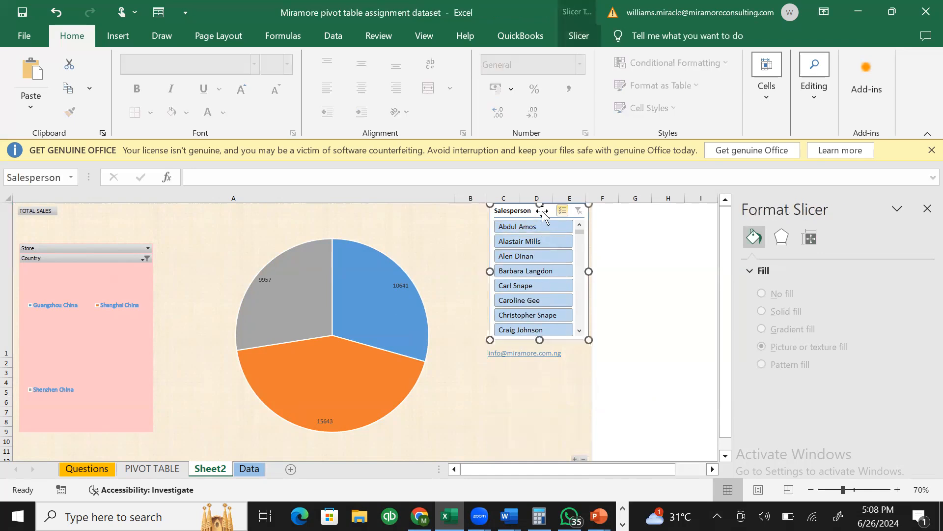
{"action": "key", "text": "Delete"}
{"action": "left_click", "coordinate": [516, 221]}
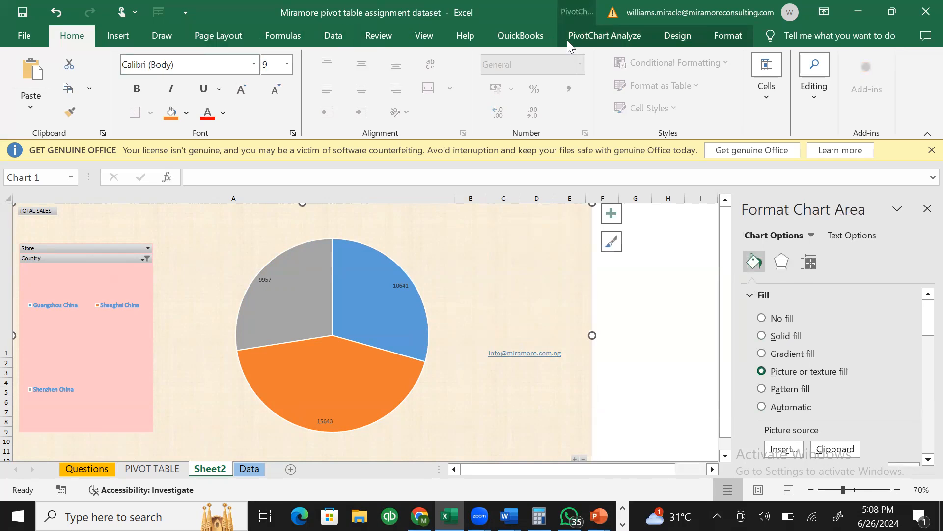
{"action": "left_click", "coordinate": [581, 40]}
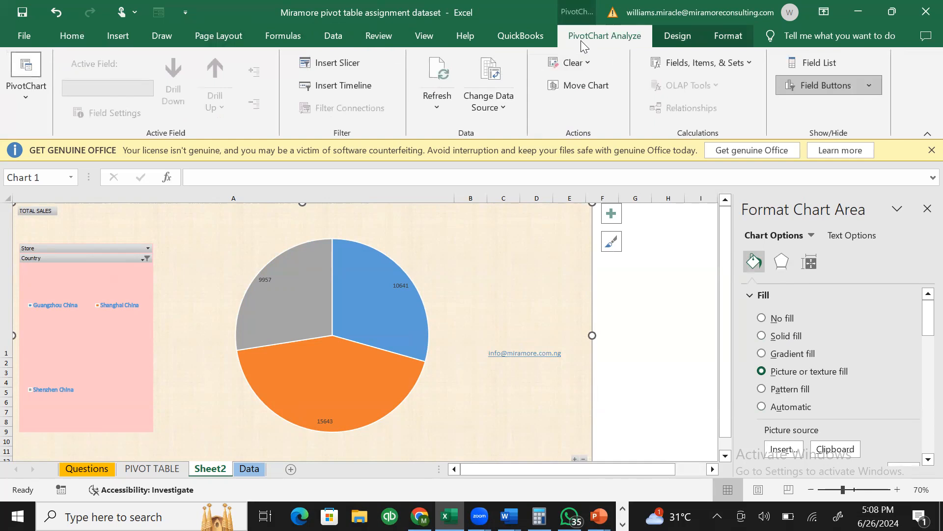
- Insert a Date timeline for the PivotChart and drag it toward the chart's top right
{"action": "left_click", "coordinate": [333, 91]}
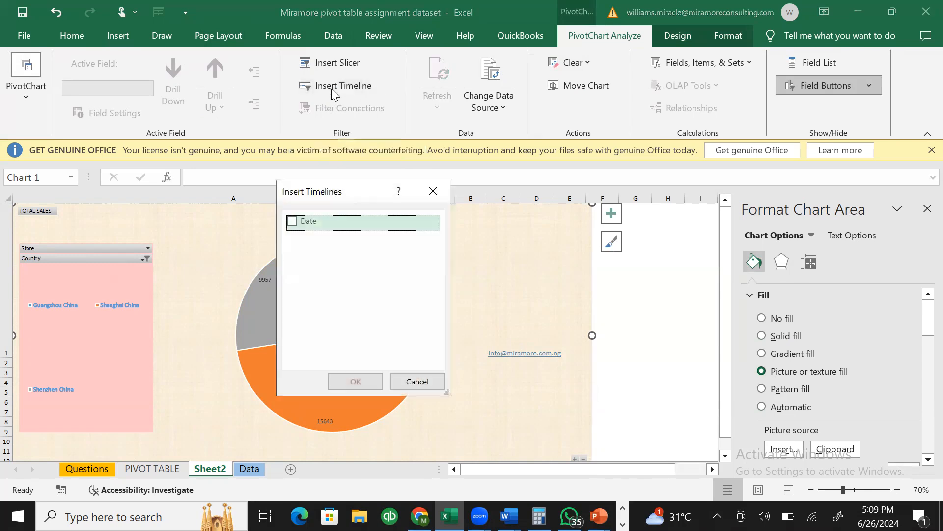
{"action": "left_click", "coordinate": [293, 222]}
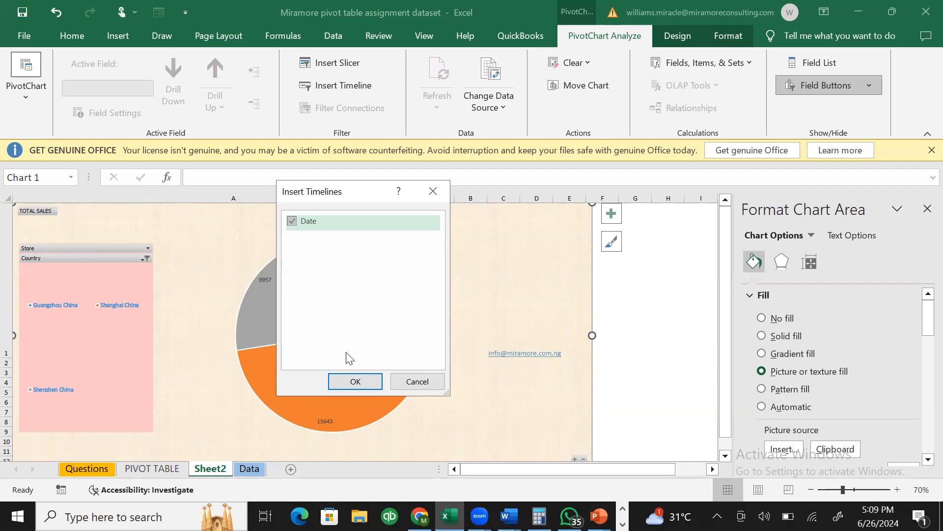
{"action": "left_click", "coordinate": [292, 222]}
{"action": "left_click", "coordinate": [293, 222]}
{"action": "left_click", "coordinate": [354, 382]}
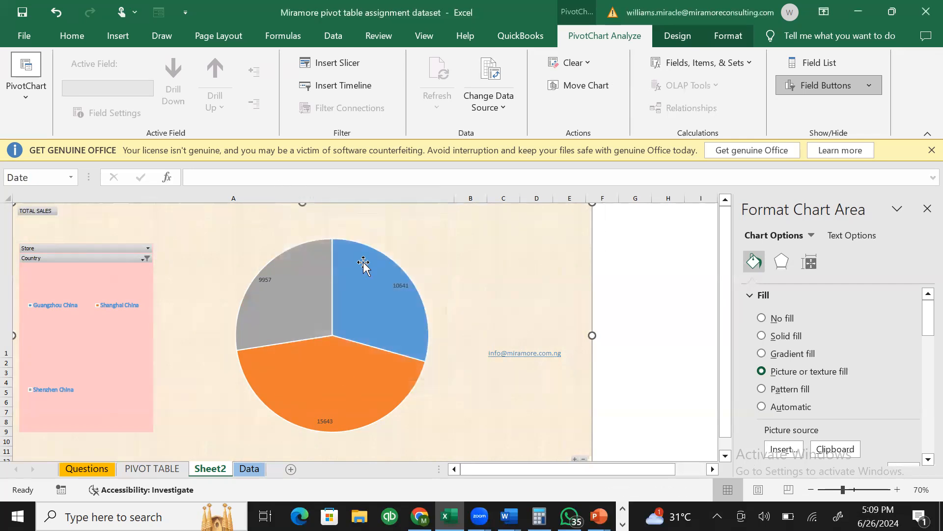
{"action": "left_click_drag", "start_coordinate": [347, 304], "coordinate": [469, 211]}
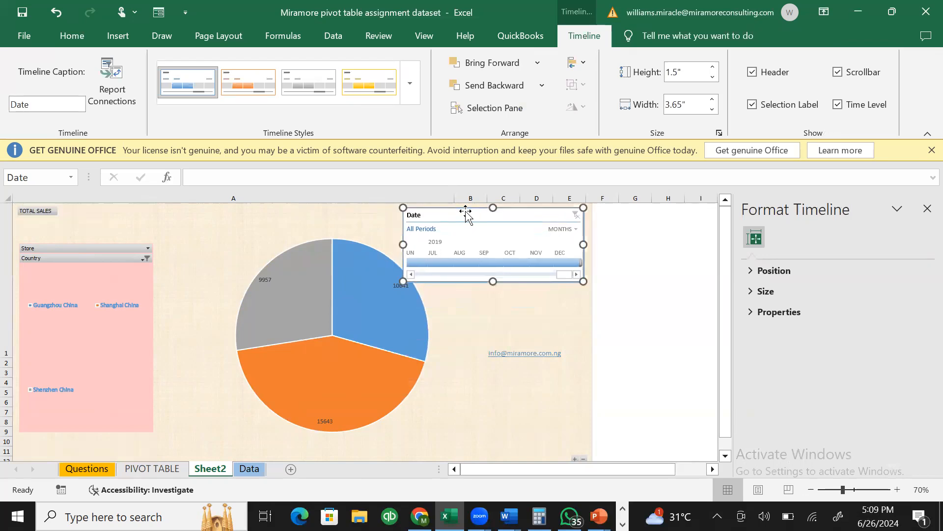
- Narrow the Date timeline, make it taller, and page it back to June–December 2018
{"action": "left_click_drag", "start_coordinate": [403, 243], "coordinate": [417, 244]}
{"action": "left_click", "coordinate": [502, 283]}
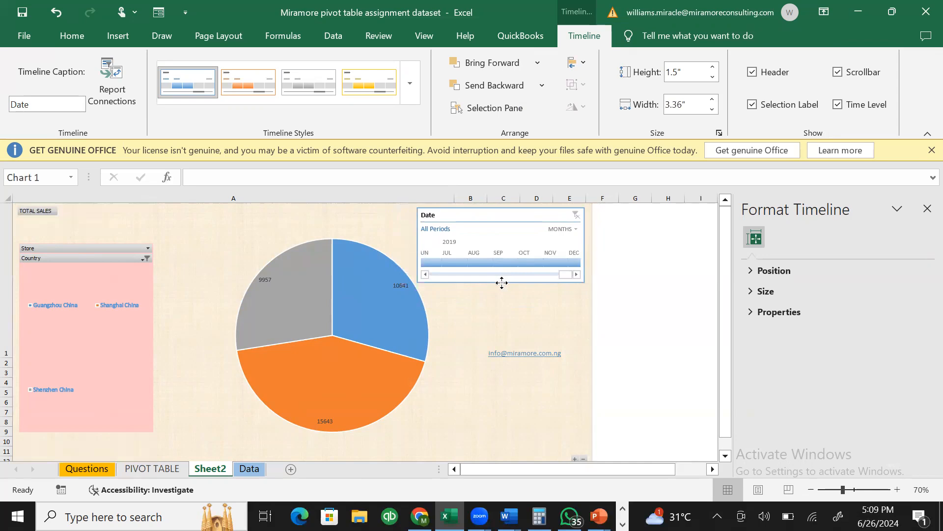
{"action": "left_click", "coordinate": [500, 277]}
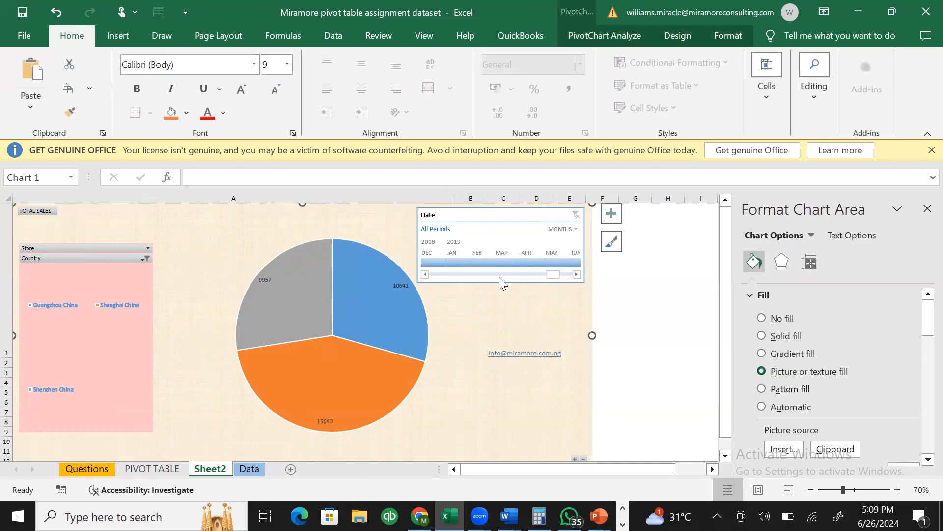
{"action": "left_click", "coordinate": [500, 273]}
{"action": "left_click", "coordinate": [499, 278]}
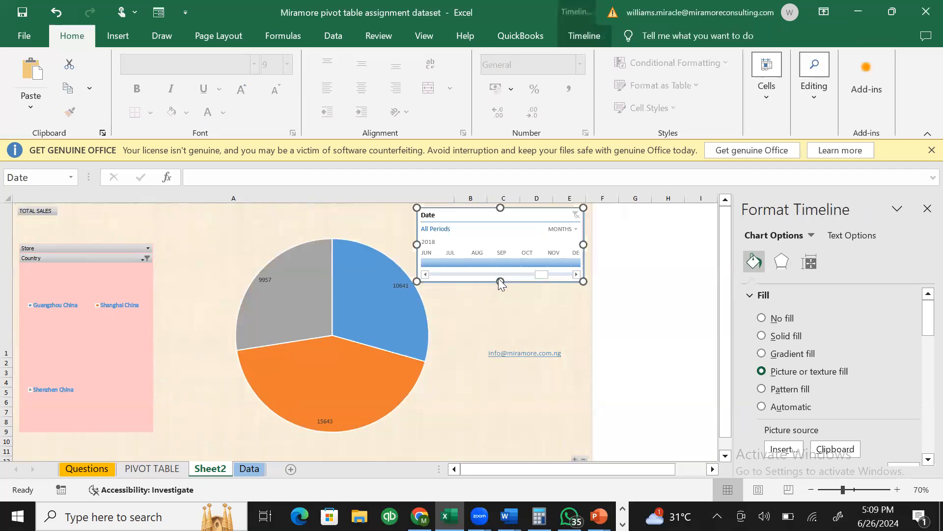
{"action": "left_click_drag", "start_coordinate": [501, 281], "coordinate": [512, 321]}
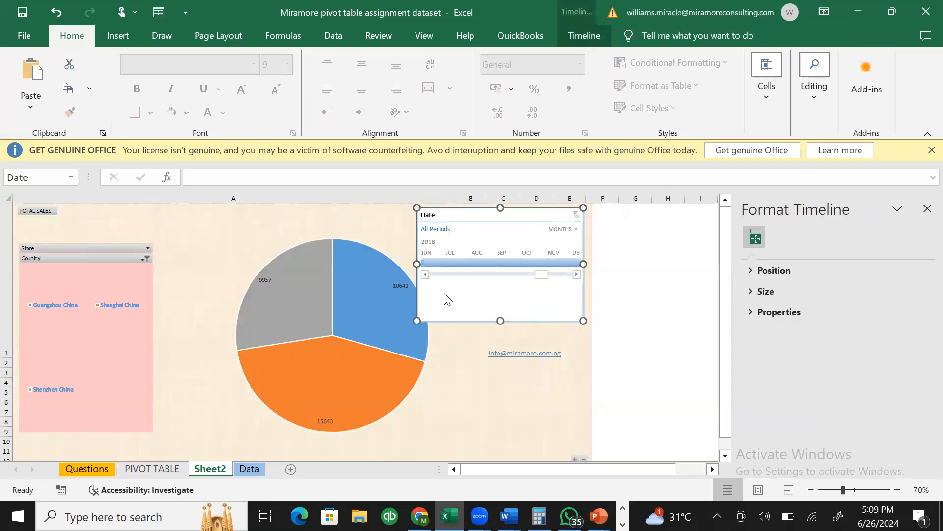
{"action": "left_click_drag", "start_coordinate": [417, 264], "coordinate": [433, 264]}
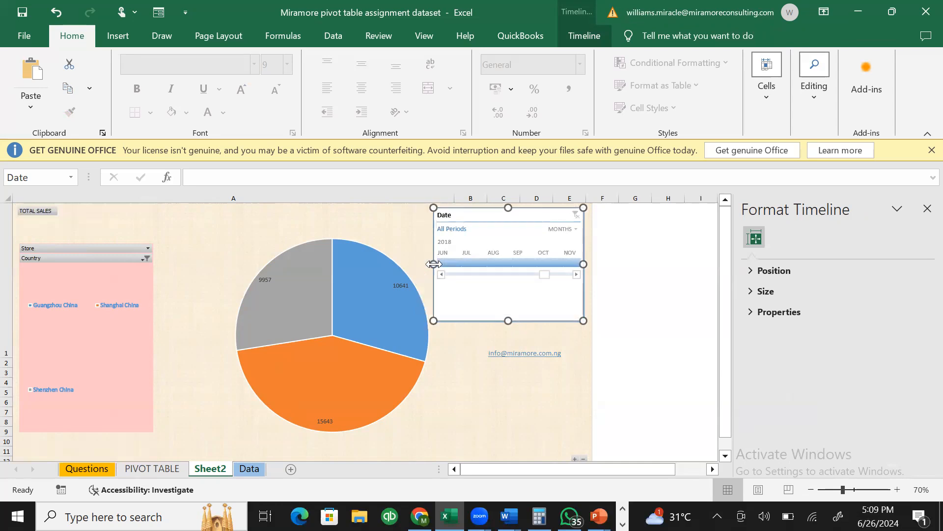
{"action": "left_click", "coordinate": [570, 230]}
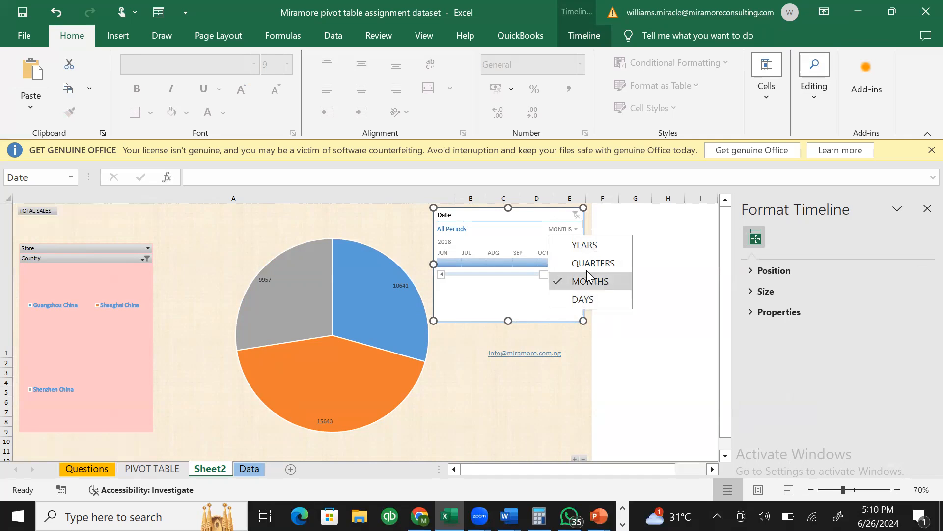
- Switch the timeline to YEARS and filter the pie to 2017, then to 2018
{"action": "left_click", "coordinate": [587, 245]}
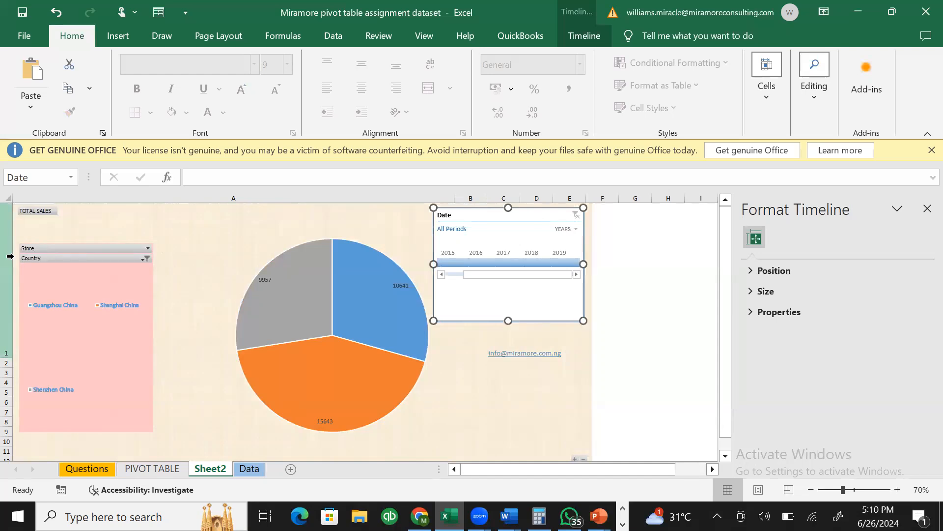
{"action": "mouse_move", "coordinate": [386, 386]}
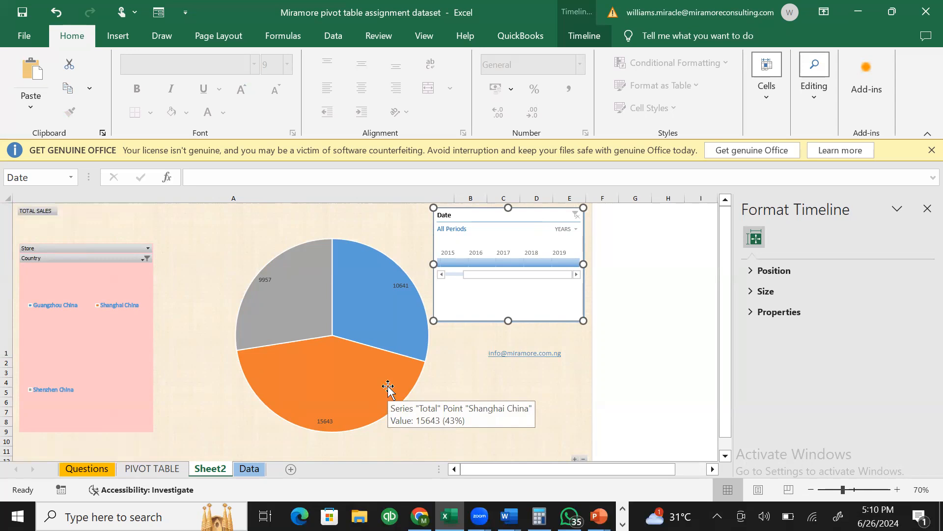
{"action": "left_click", "coordinate": [509, 263]}
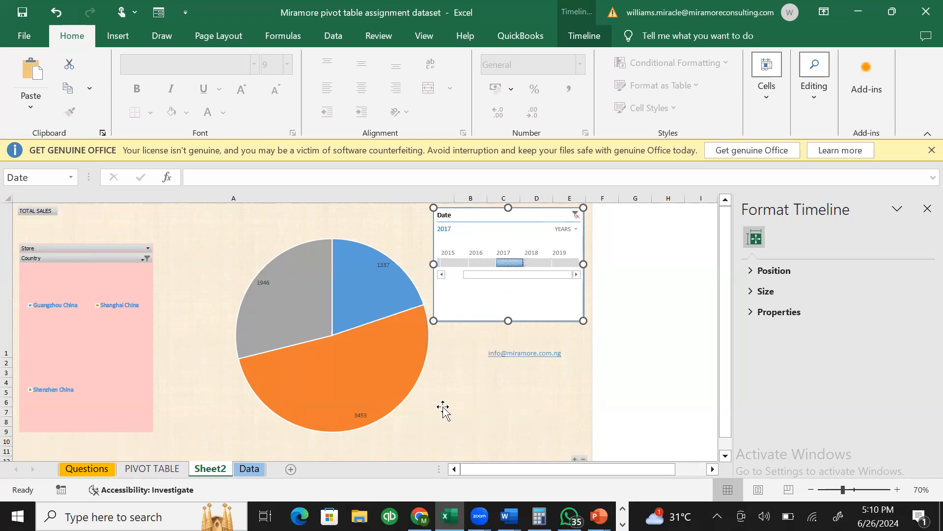
{"action": "mouse_move", "coordinate": [347, 384]}
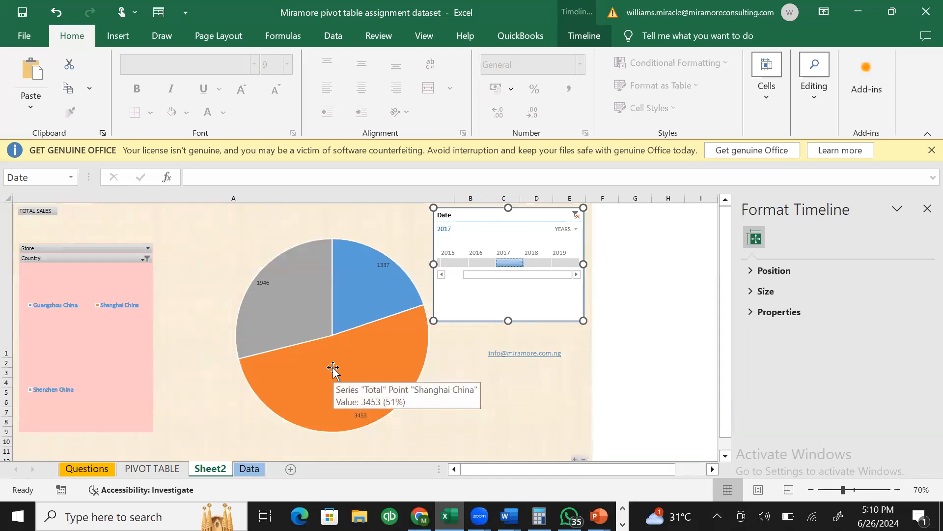
{"action": "left_click", "coordinate": [550, 264]}
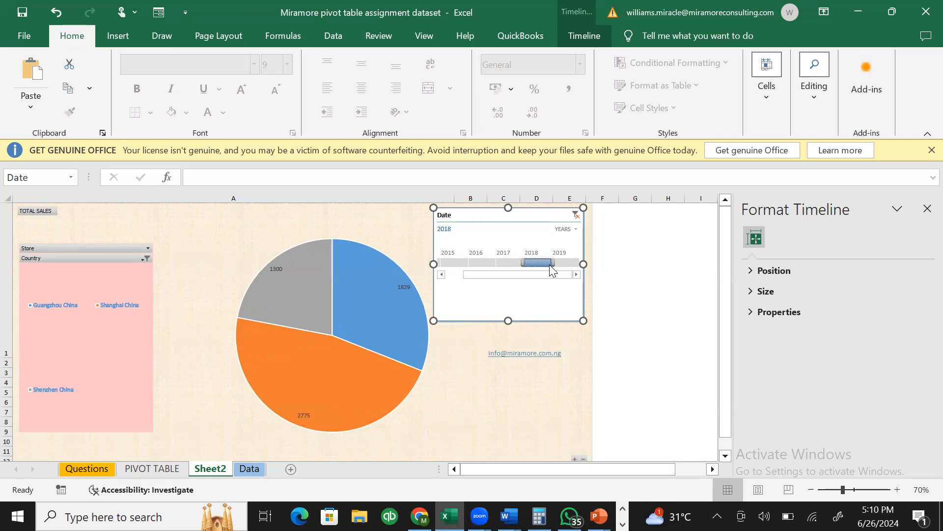
{"action": "left_click", "coordinate": [568, 231]}
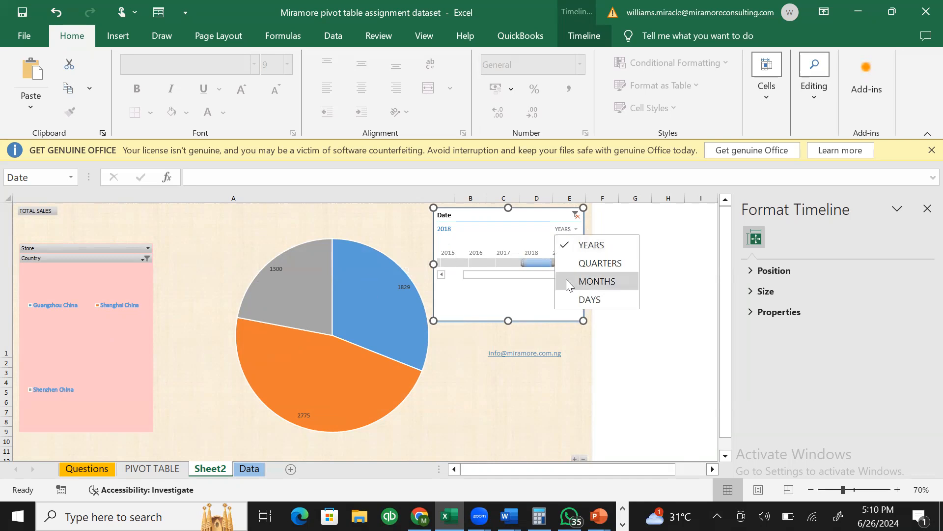
- Show the timeline by quarters and step the pie filter from Q1 2017 through Q2 2018
{"action": "left_click", "coordinate": [575, 266]}
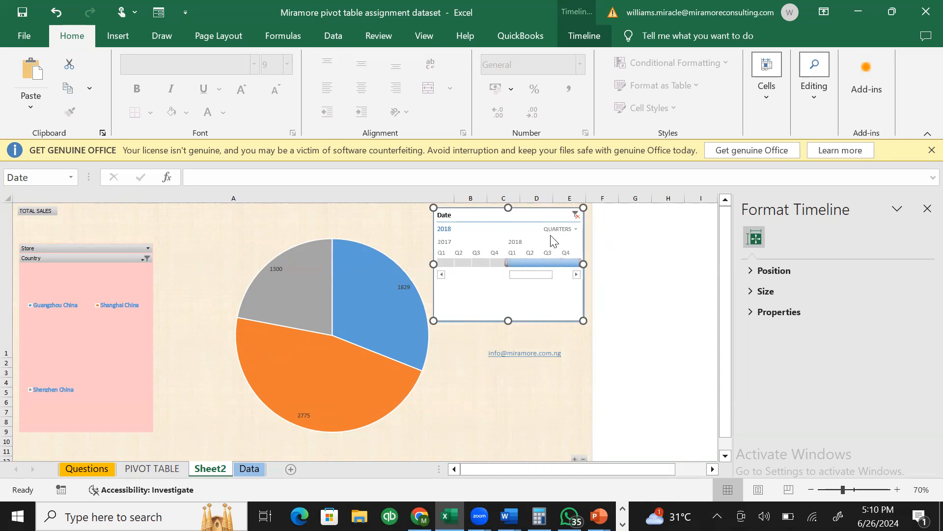
{"action": "left_click", "coordinate": [445, 264]}
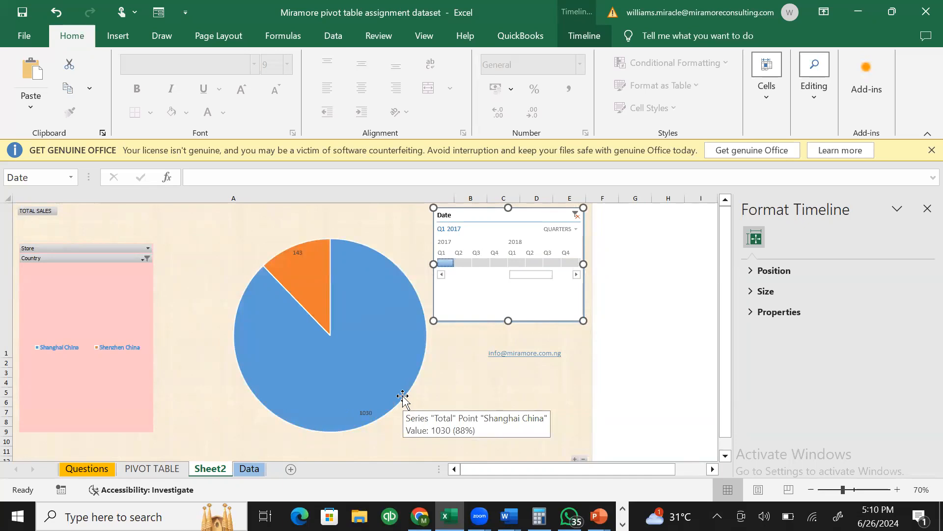
{"action": "left_click", "coordinate": [466, 262]}
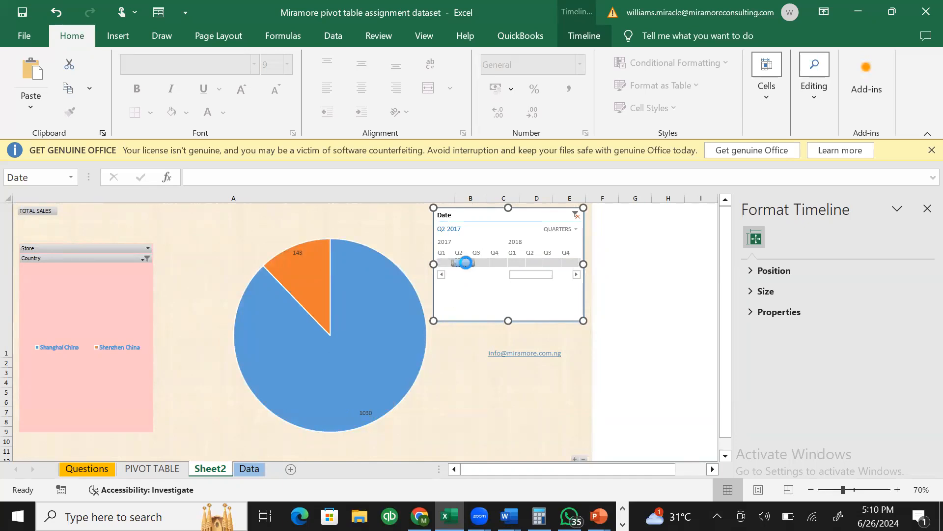
{"action": "left_click", "coordinate": [483, 263]}
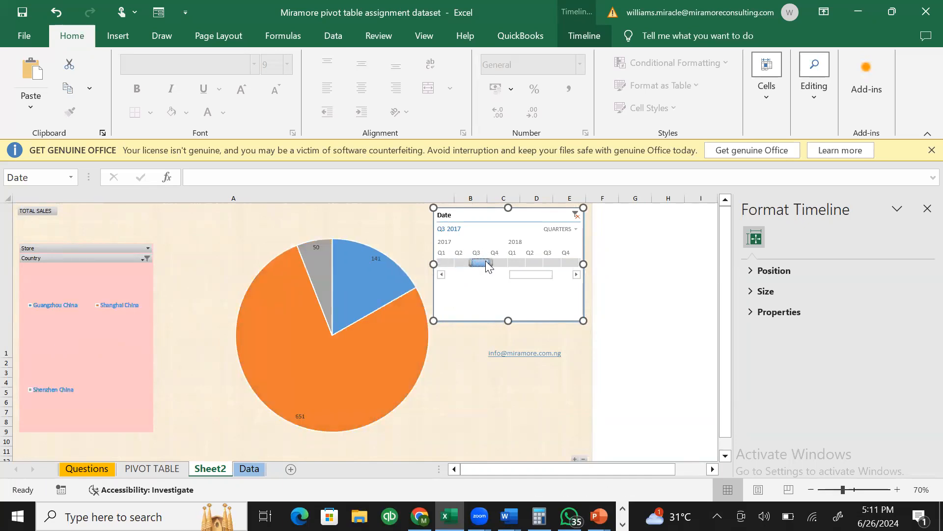
{"action": "left_click", "coordinate": [500, 263]}
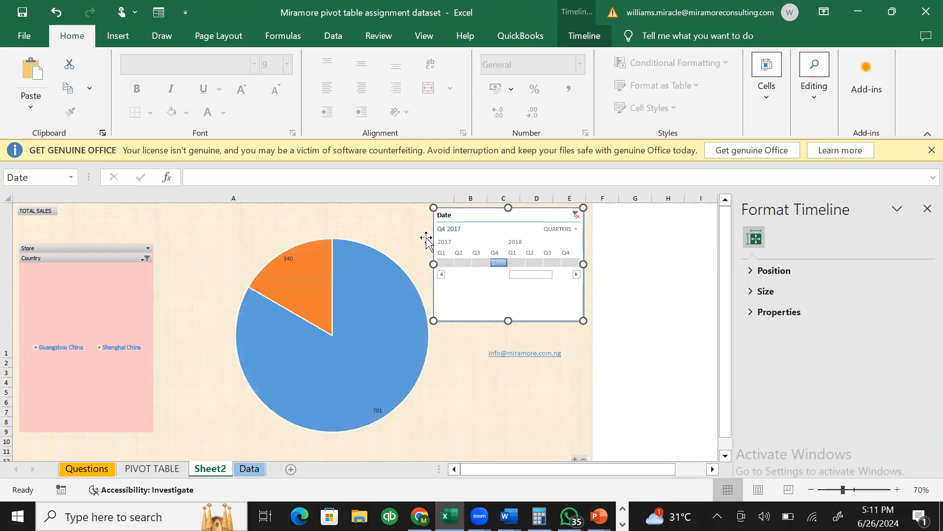
{"action": "left_click", "coordinate": [516, 264]}
{"action": "left_click", "coordinate": [536, 264]}
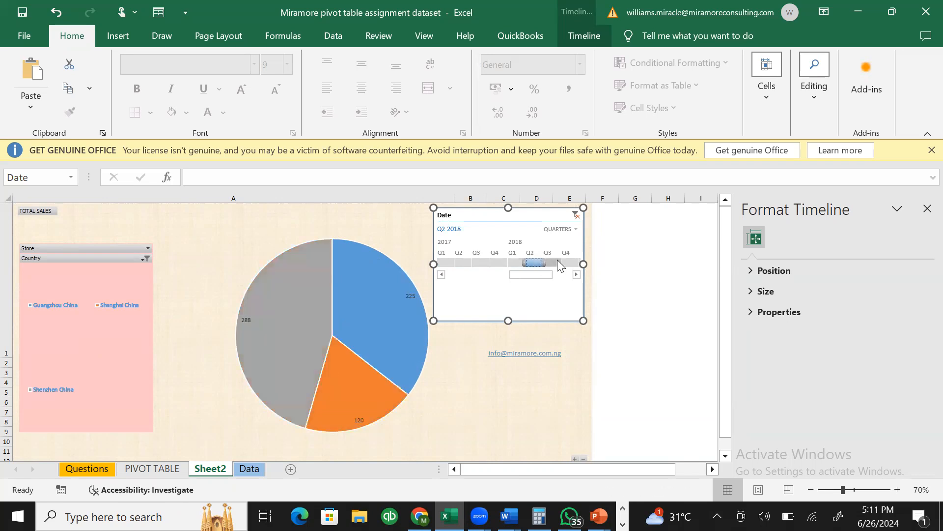
- Switch the timeline to MONTHS and filter the pie chart to February 2018 only
{"action": "left_click", "coordinate": [561, 230]}
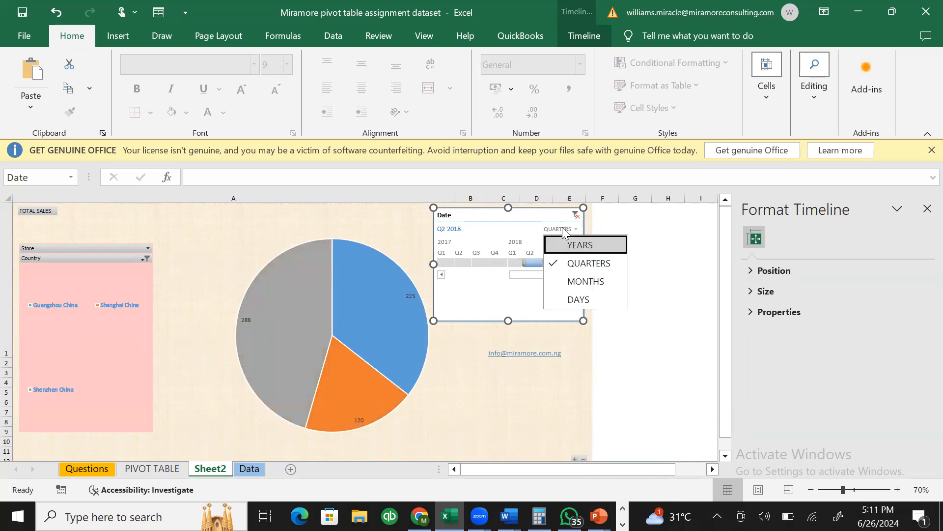
{"action": "left_click", "coordinate": [570, 281]}
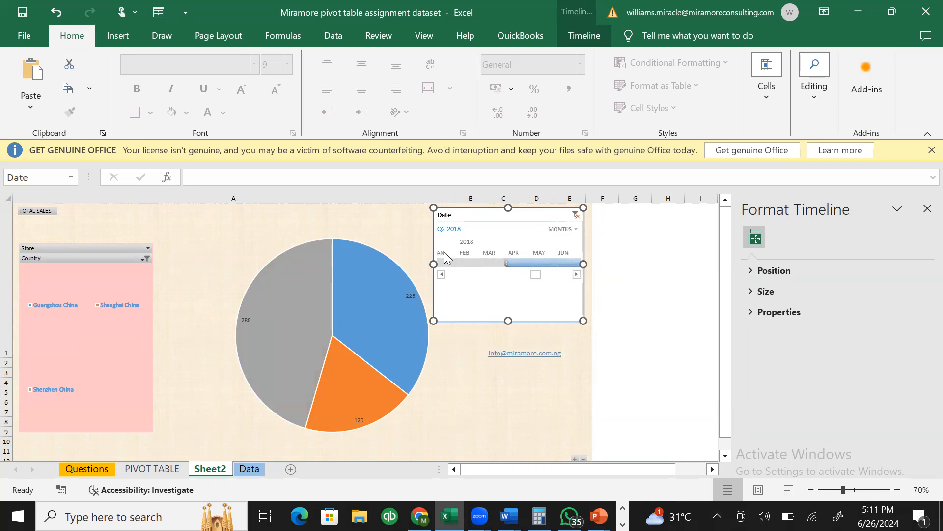
{"action": "left_click", "coordinate": [470, 263]}
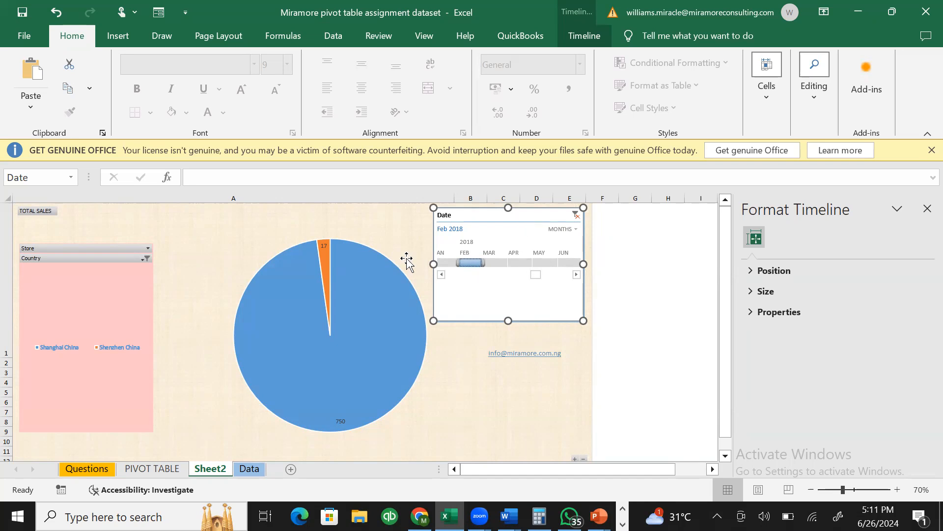
{"action": "left_click", "coordinate": [391, 244]}
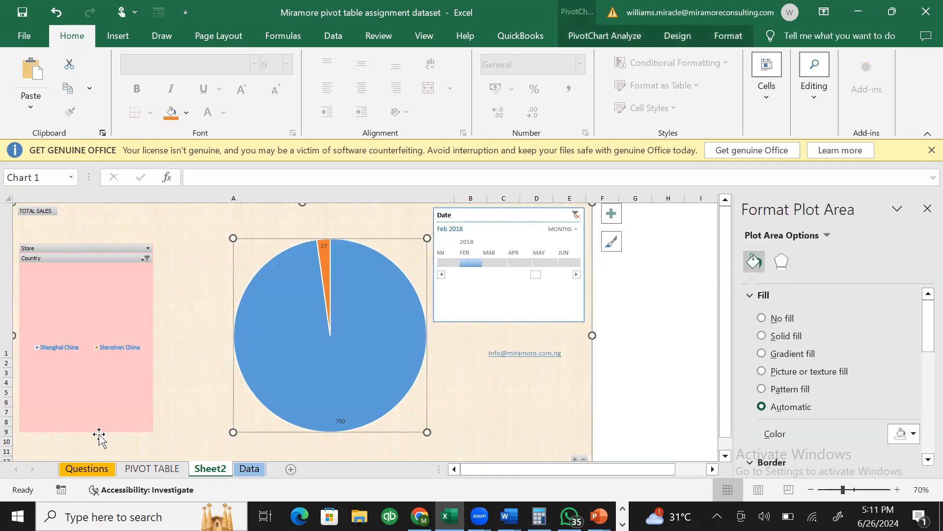
{"action": "left_click", "coordinate": [98, 471]}
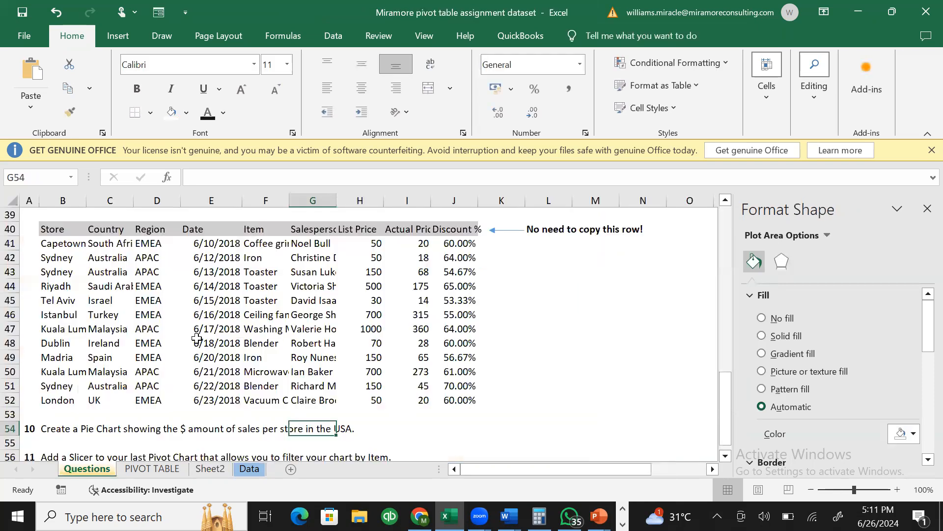
- Close the formatting side pane and scroll through the assignment questions
{"action": "left_click_drag", "start_coordinate": [720, 399], "coordinate": [726, 186]}
{"action": "left_click_drag", "start_coordinate": [748, 305], "coordinate": [759, 156]}
{"action": "left_click_drag", "start_coordinate": [626, 471], "coordinate": [603, 462]}
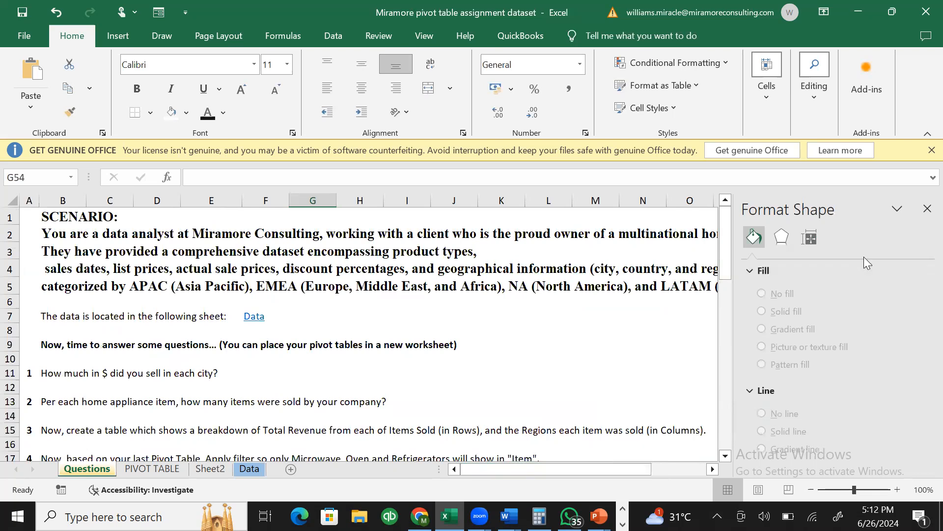
{"action": "left_click", "coordinate": [923, 207]}
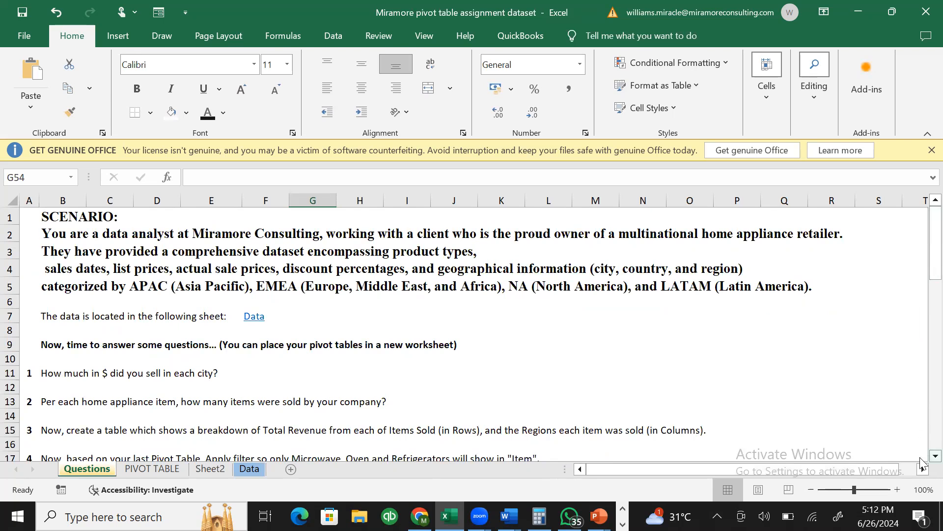
{"action": "scroll", "coordinate": [921, 462], "scroll_direction": "down", "scroll_amount": 3}
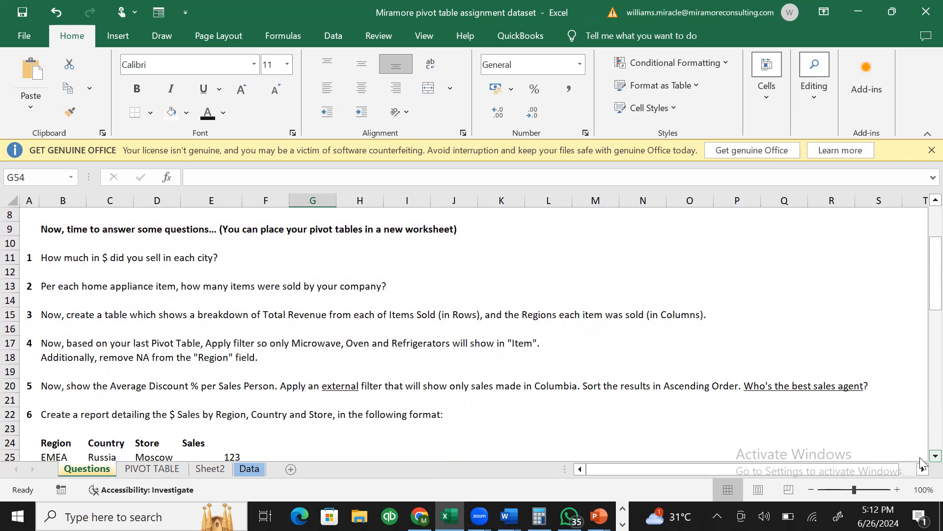
{"action": "scroll", "coordinate": [921, 462], "scroll_direction": "down", "scroll_amount": 1}
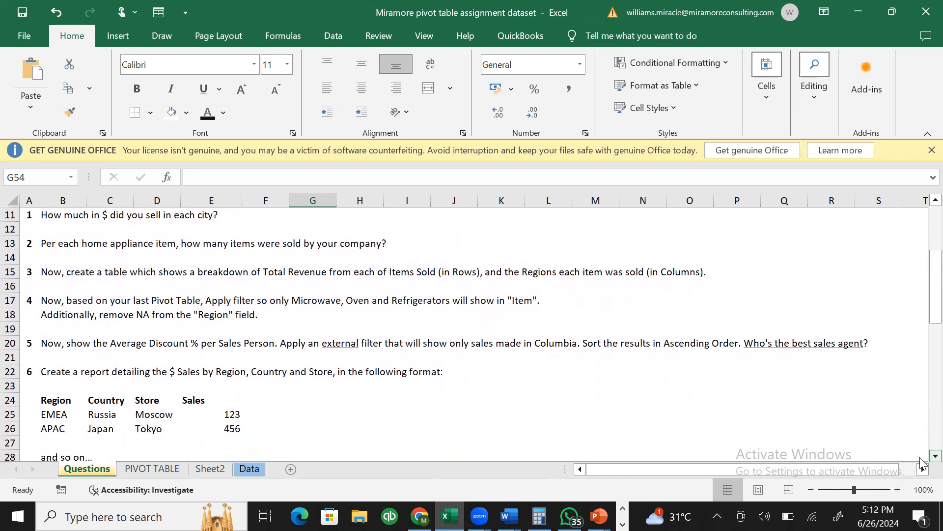
{"action": "scroll", "coordinate": [921, 462], "scroll_direction": "down", "scroll_amount": 1}
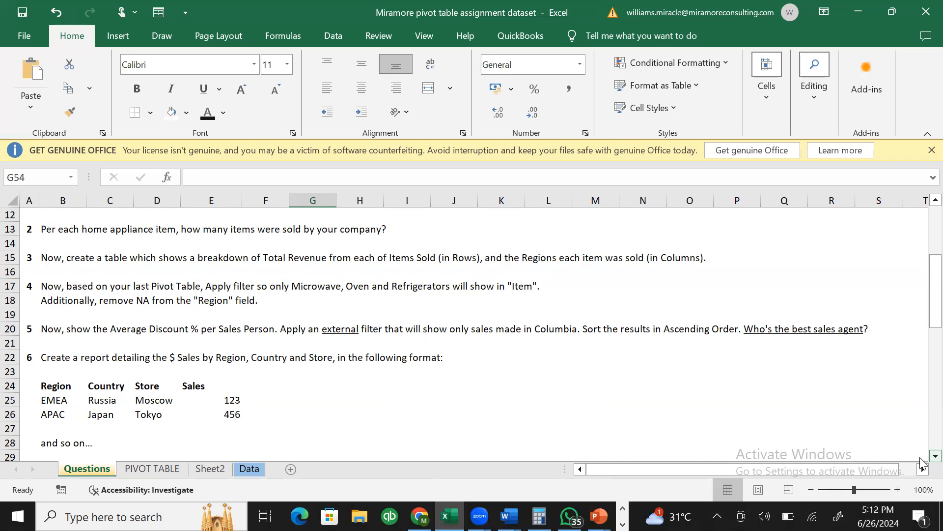
{"action": "scroll", "coordinate": [920, 462], "scroll_direction": "down", "scroll_amount": 3}
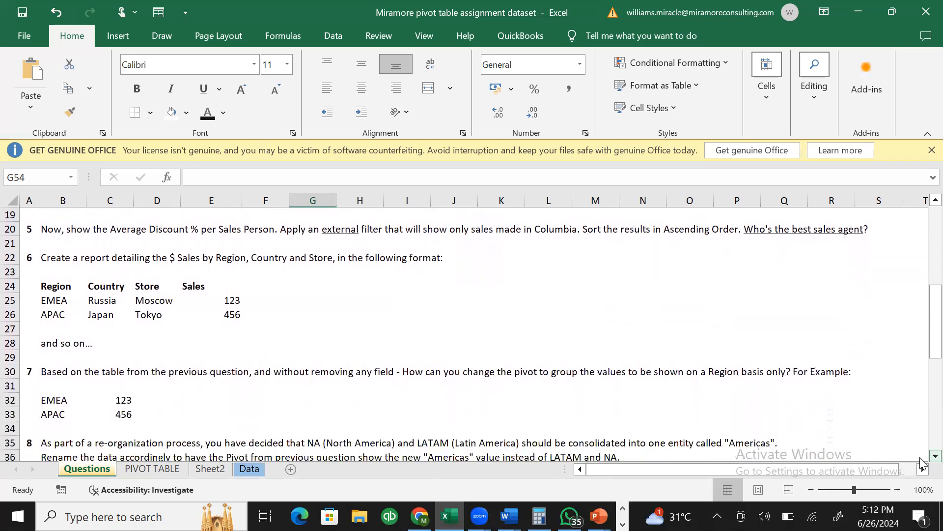
{"action": "scroll", "coordinate": [920, 462], "scroll_direction": "down", "scroll_amount": 1}
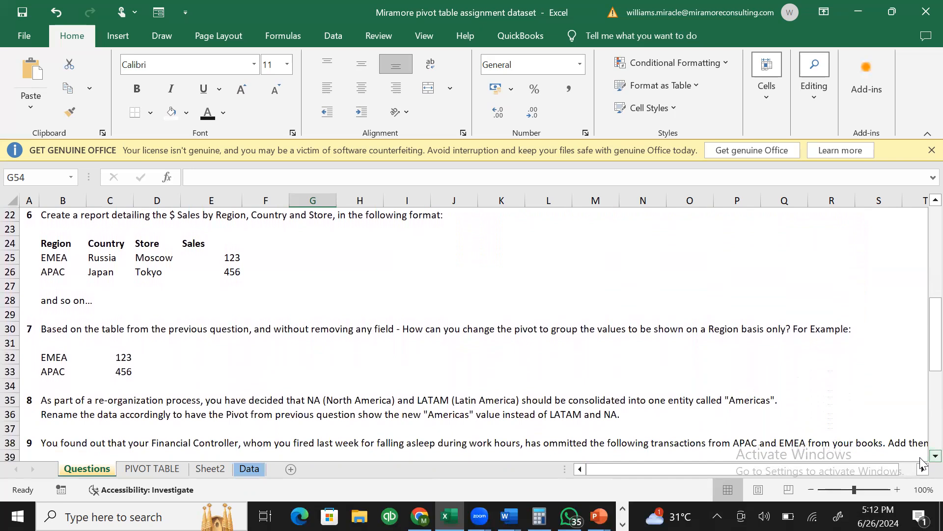
{"action": "scroll", "coordinate": [920, 462], "scroll_direction": "down", "scroll_amount": 3}
{"action": "scroll", "coordinate": [921, 462], "scroll_direction": "down", "scroll_amount": 4}
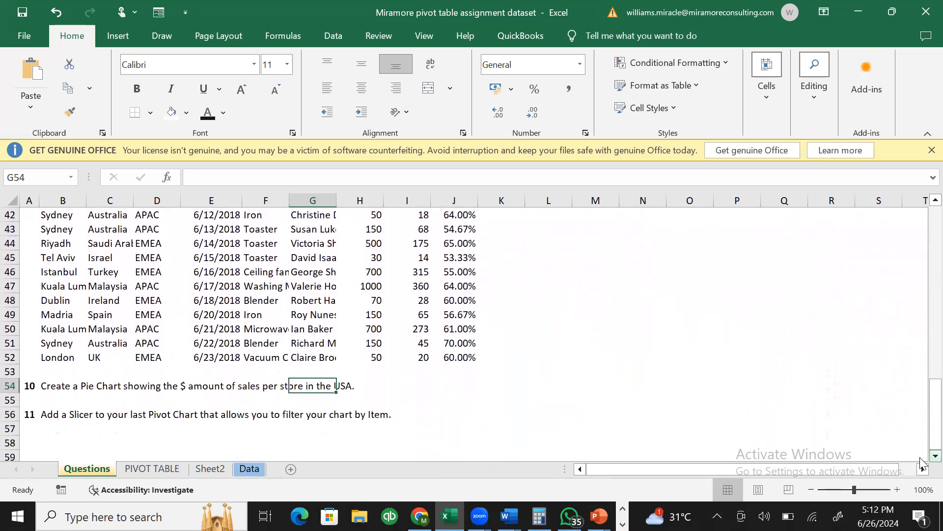
{"action": "scroll", "coordinate": [920, 462], "scroll_direction": "down", "scroll_amount": 1}
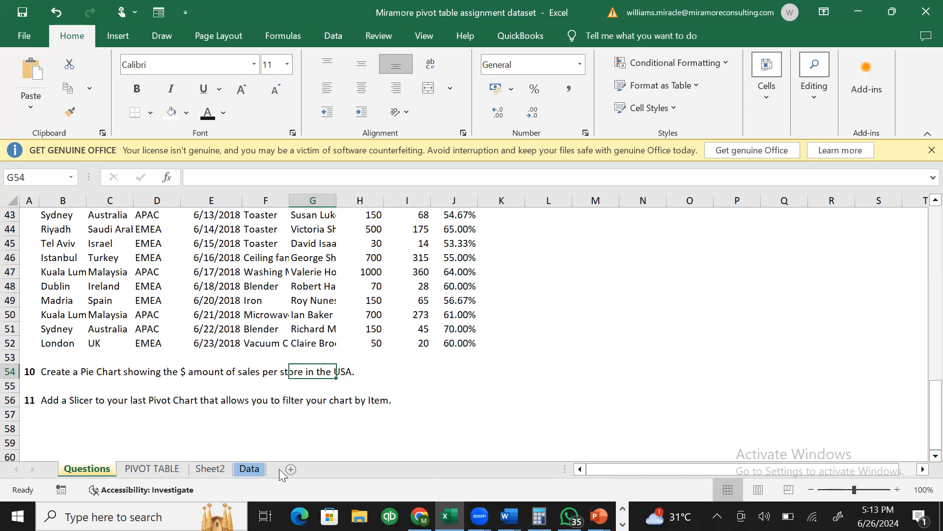
- Rename Sheet2 to 'PIVOT CHART'
{"action": "left_click", "coordinate": [211, 468]}
{"action": "right_click", "coordinate": [211, 468]}
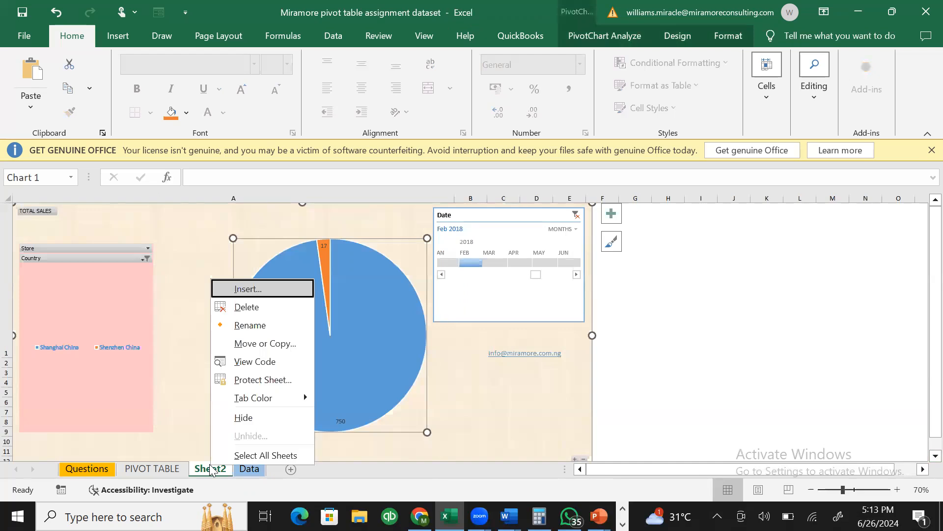
{"action": "left_click", "coordinate": [253, 325]}
{"action": "type", "text": "PIVOT CHART"}
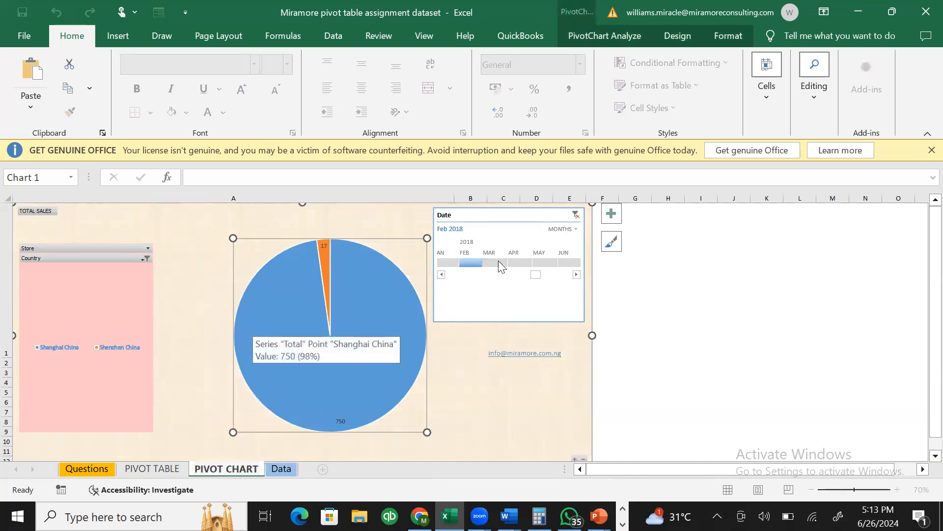
- Confirm PIVOT CHART as the sheet name, show the Date timeline by years, and select the pie
{"action": "left_click", "coordinate": [638, 307]}
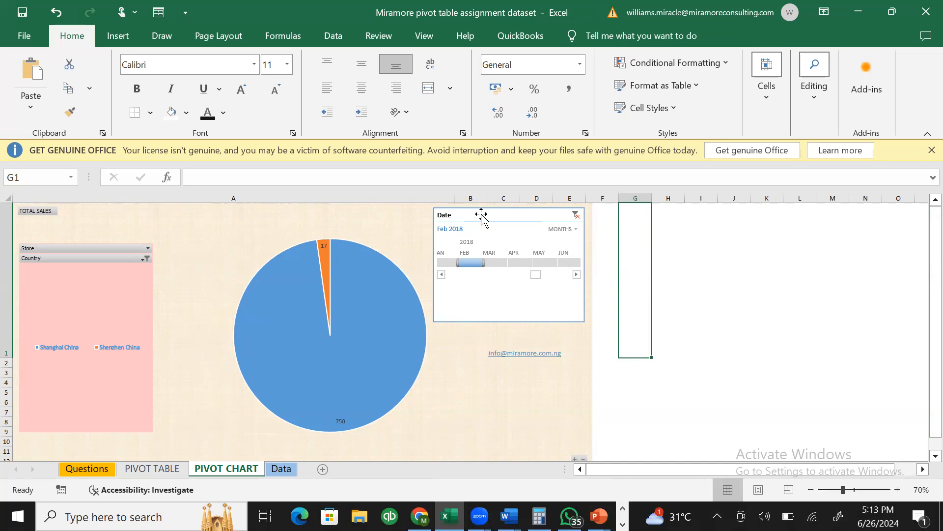
{"action": "left_click", "coordinate": [561, 229]}
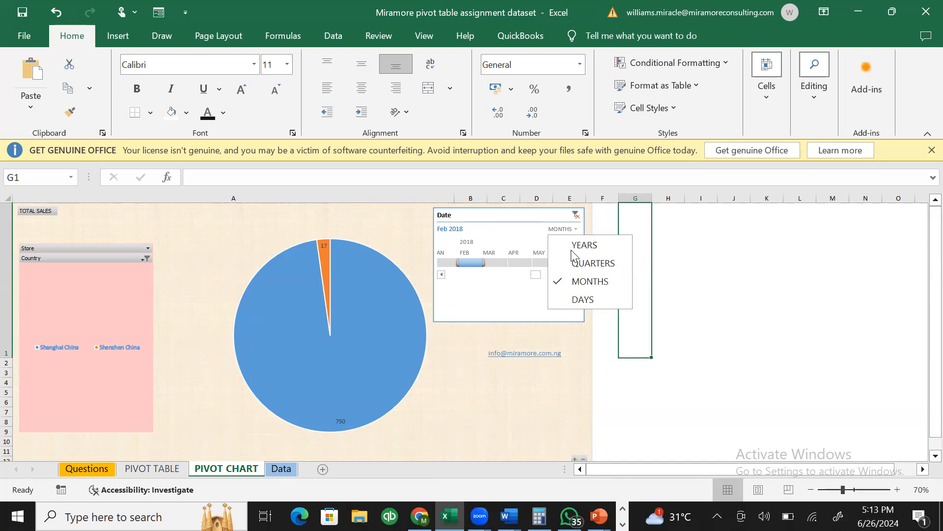
{"action": "left_click", "coordinate": [572, 248]}
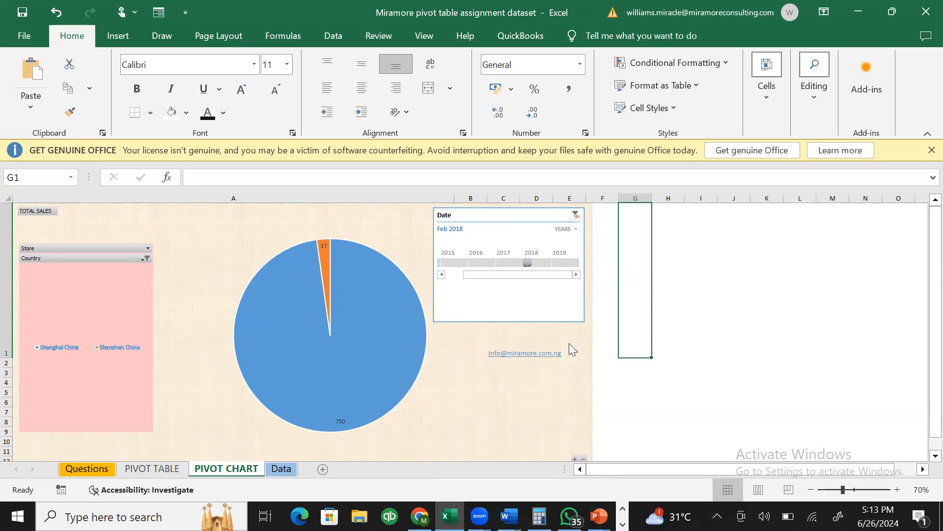
{"action": "left_click", "coordinate": [568, 382]}
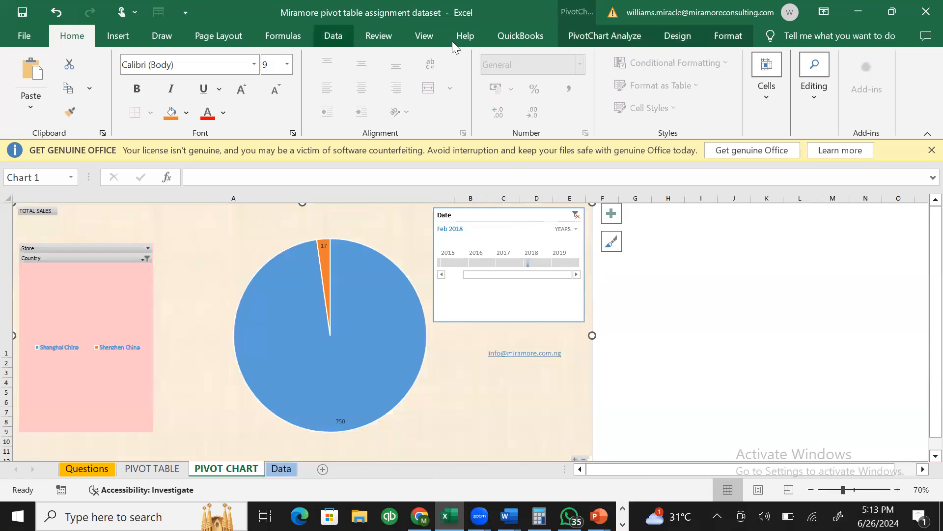
{"action": "left_click", "coordinate": [604, 38]}
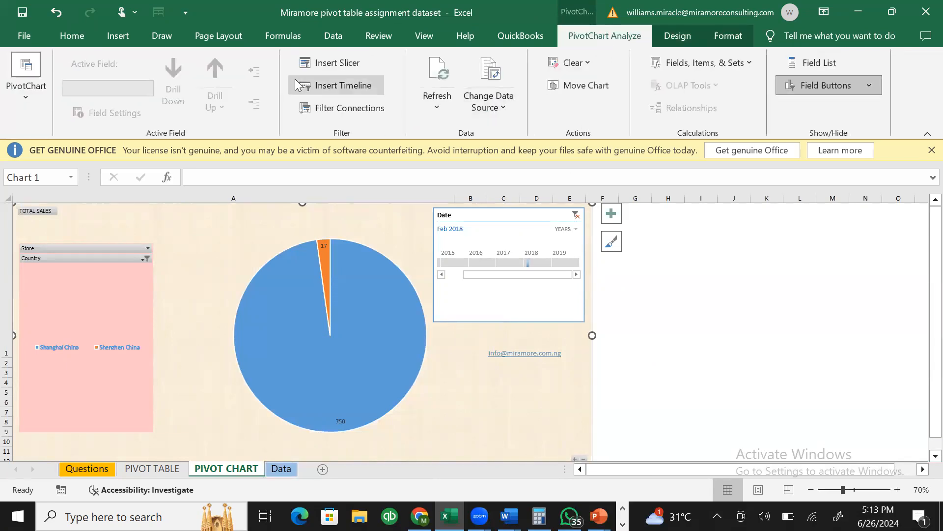
- Insert a Salesperson slicer on the pie chart and place it below the Date timeline
{"action": "left_click", "coordinate": [333, 62]}
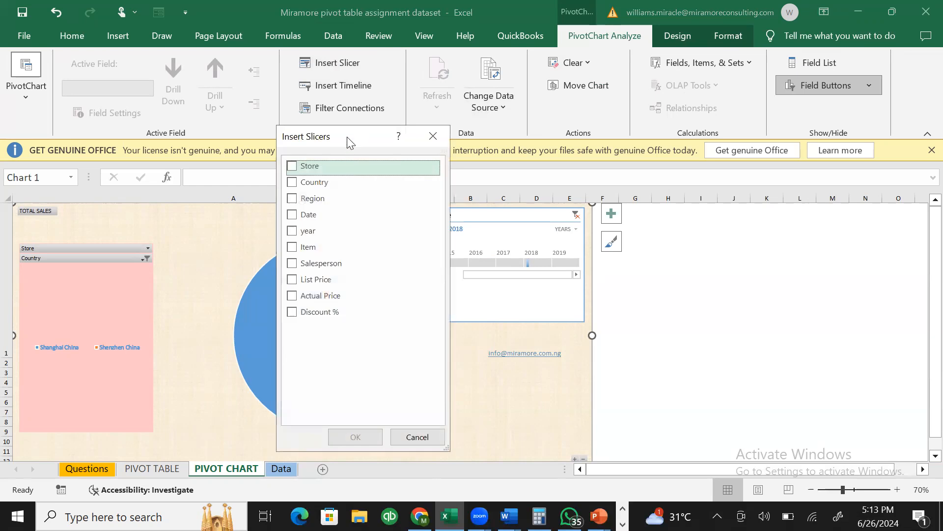
{"action": "left_click_drag", "start_coordinate": [348, 142], "coordinate": [411, 172]}
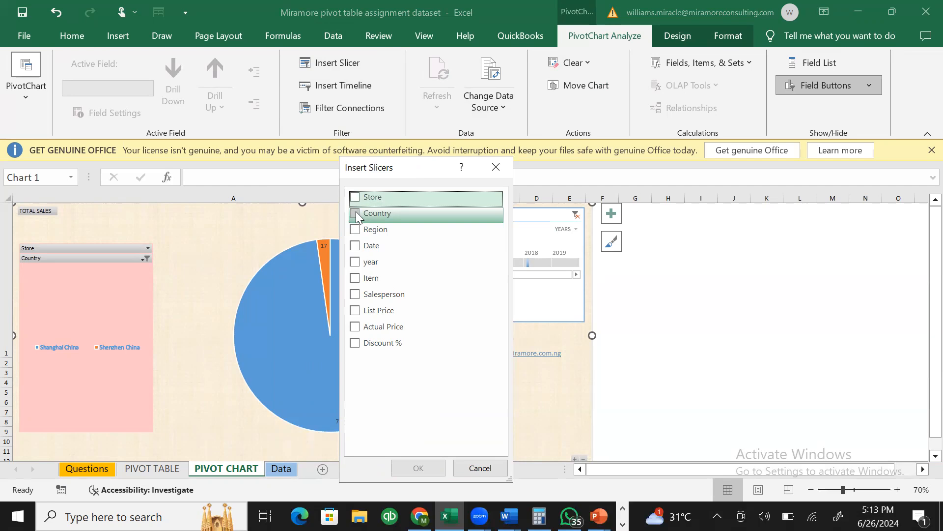
{"action": "left_click", "coordinate": [355, 296]}
{"action": "left_click", "coordinate": [412, 468]}
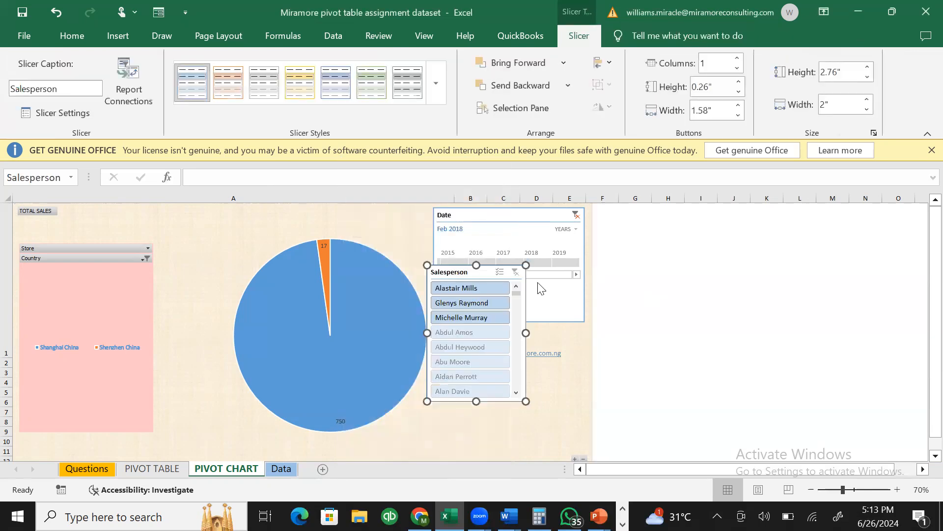
{"action": "left_click_drag", "start_coordinate": [488, 269], "coordinate": [539, 328]}
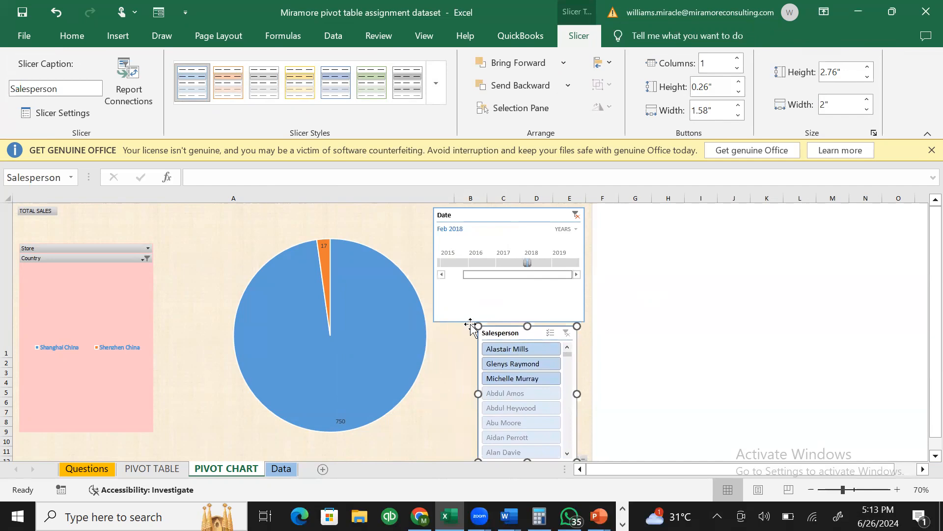
- Duplicate the Salesperson slicer, turn on multi-select in the copy, then delete the duplicate
{"action": "key", "text": "ctrl+d"}
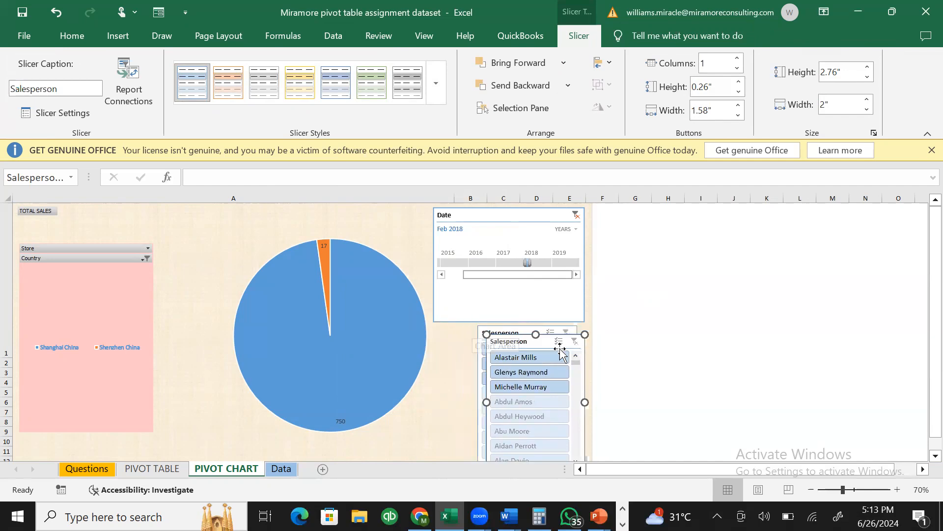
{"action": "left_click_drag", "start_coordinate": [562, 350], "coordinate": [189, 222]}
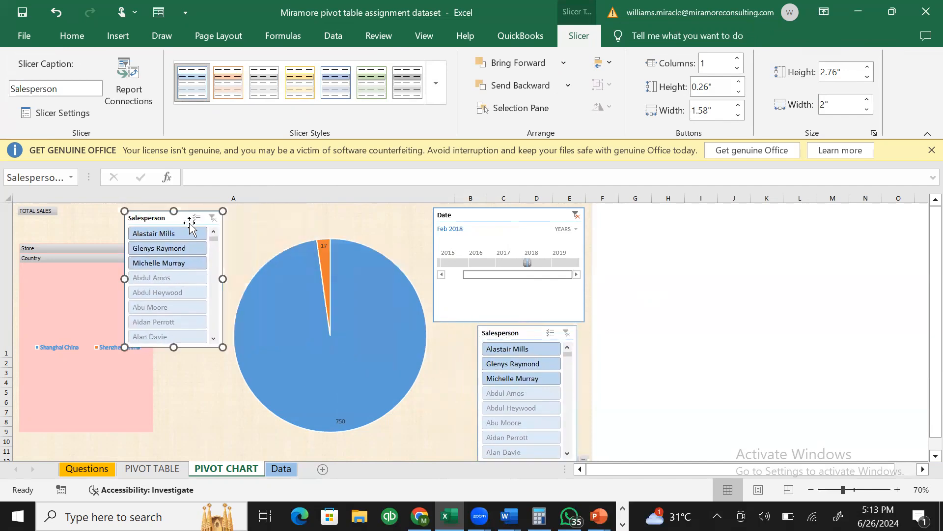
{"action": "left_click", "coordinate": [196, 219]}
{"action": "key", "text": "Delete"}
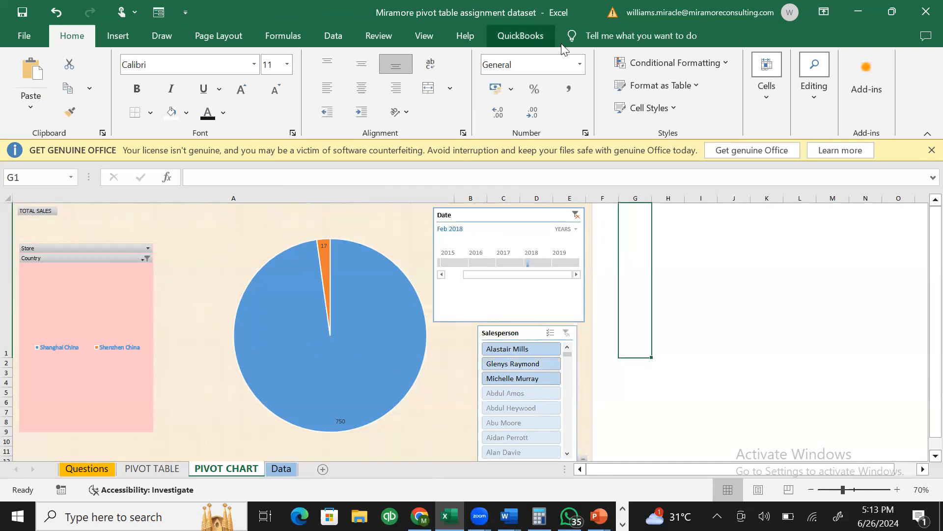
- Insert a slicer on the pie chart for the Item field only
{"action": "left_click", "coordinate": [333, 212]}
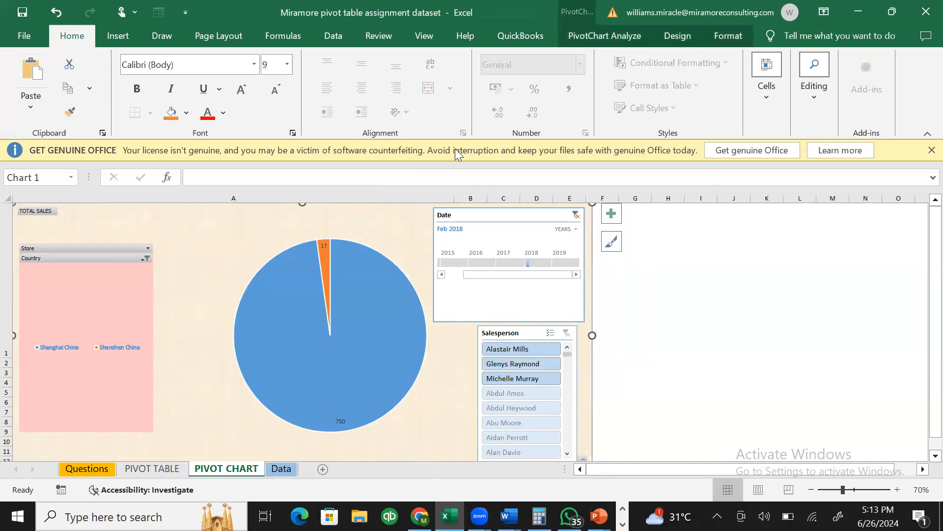
{"action": "left_click", "coordinate": [582, 40]}
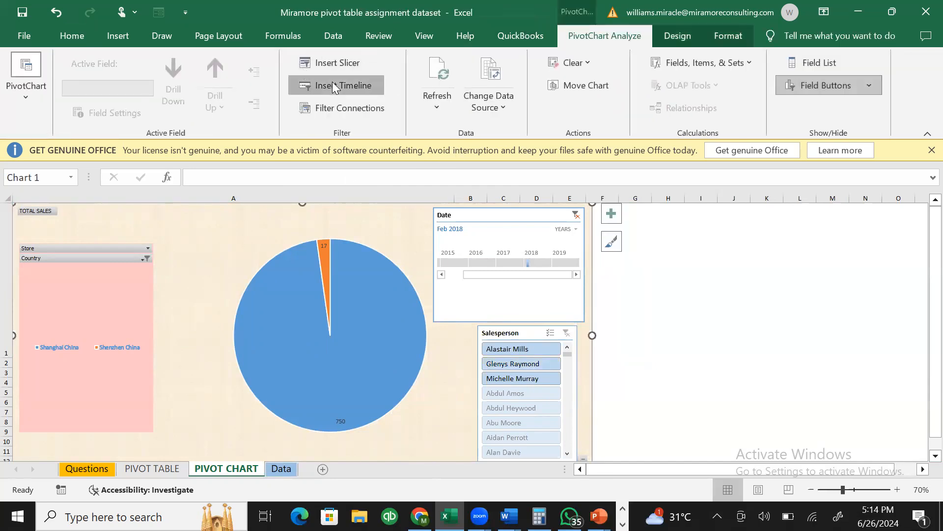
{"action": "left_click", "coordinate": [334, 66]}
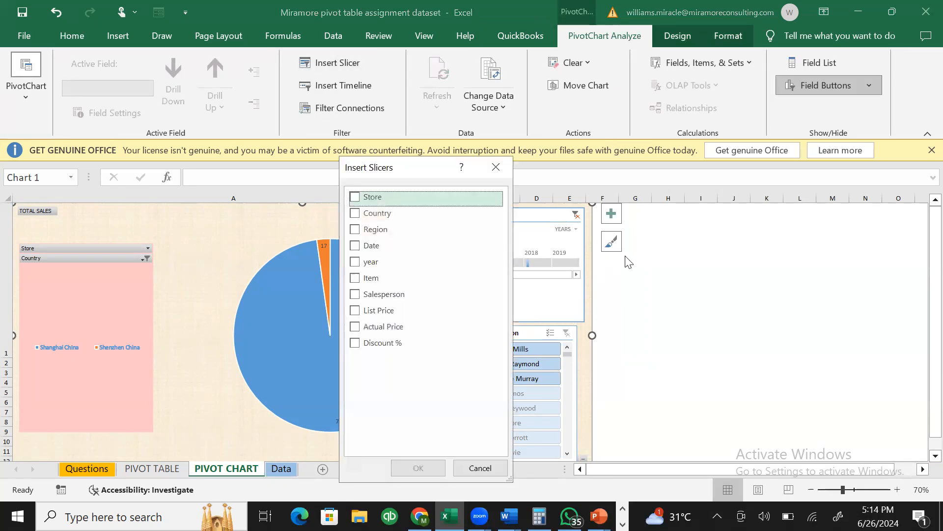
{"action": "left_click", "coordinate": [358, 296]}
{"action": "left_click", "coordinate": [357, 278]}
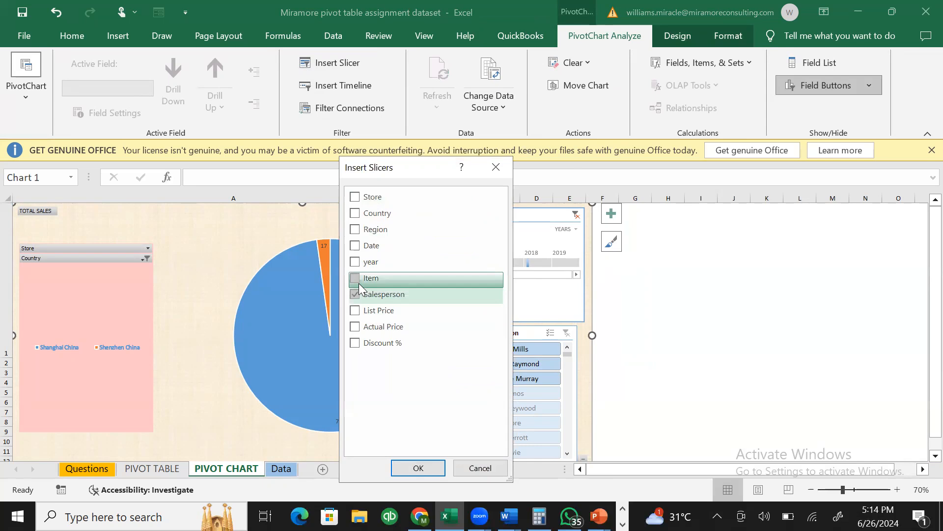
{"action": "left_click", "coordinate": [355, 295]}
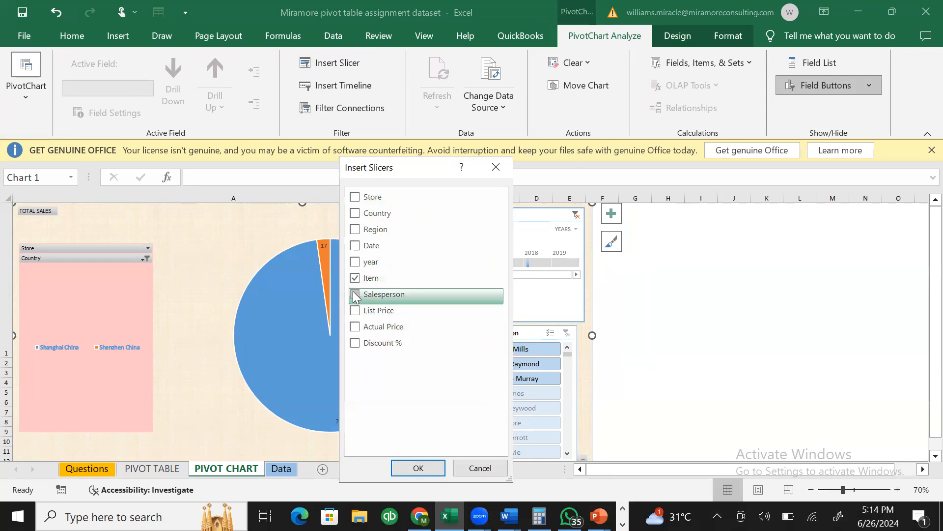
{"action": "left_click", "coordinate": [417, 468]}
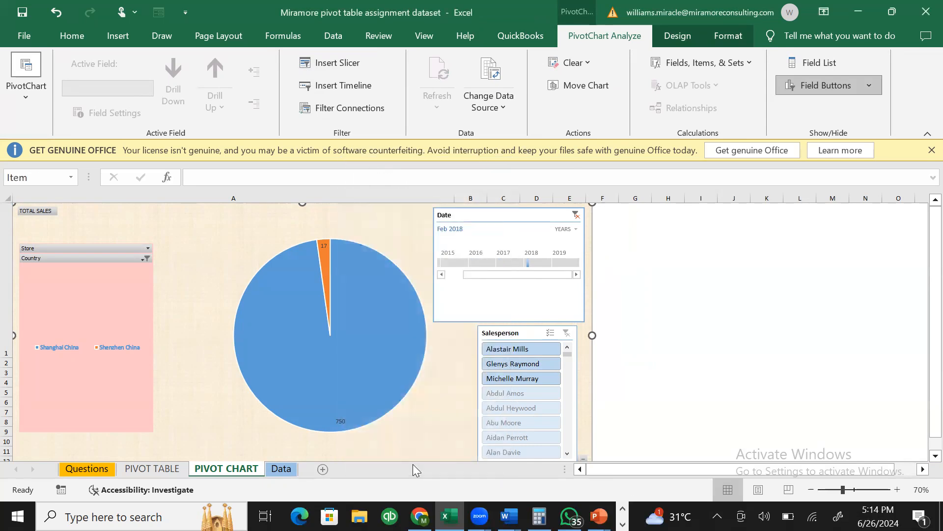
- Narrow the chart legend and fit the enlarged Item slicer between the legend and the pie
{"action": "left_click_drag", "start_coordinate": [453, 270], "coordinate": [201, 391]}
{"action": "left_click", "coordinate": [110, 284]}
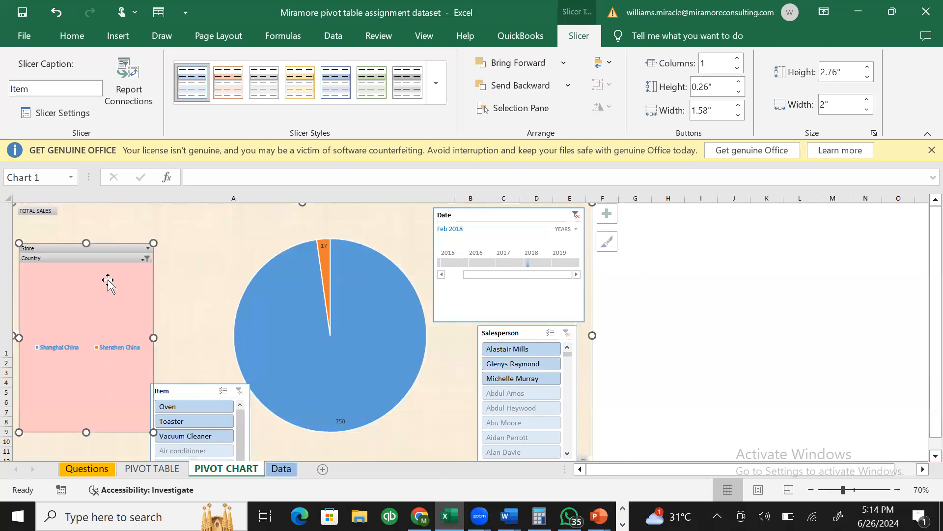
{"action": "left_click_drag", "start_coordinate": [154, 339], "coordinate": [87, 337]}
{"action": "left_click", "coordinate": [208, 391]}
{"action": "left_click_drag", "start_coordinate": [194, 361], "coordinate": [154, 271]}
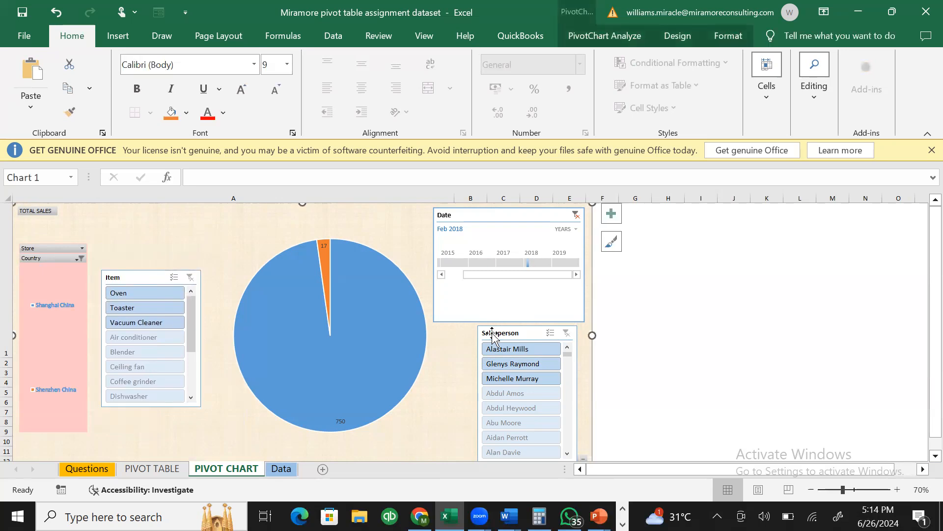
- Switch the Date timeline between 2019 and 2018, settling on 2018
{"action": "left_click", "coordinate": [557, 261]}
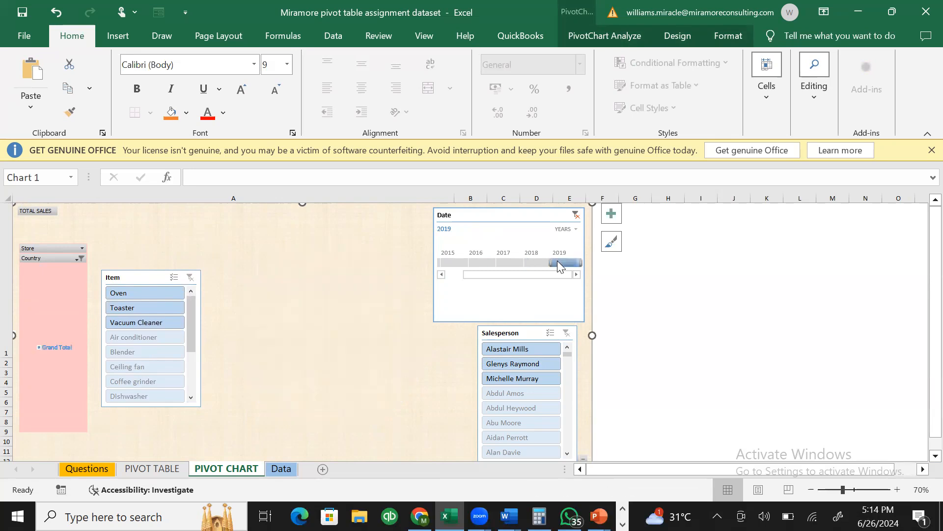
{"action": "left_click", "coordinate": [544, 263]}
{"action": "mouse_move", "coordinate": [343, 324]}
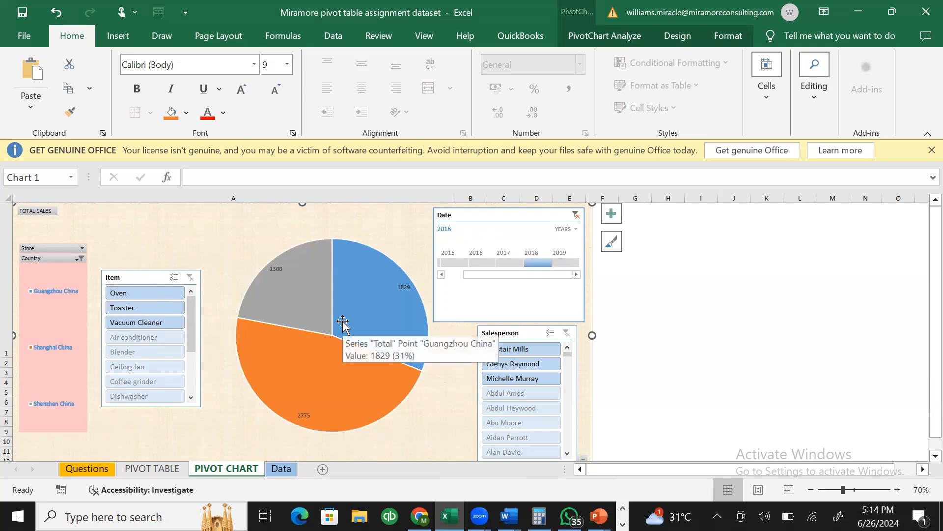
{"action": "left_click", "coordinate": [561, 263]}
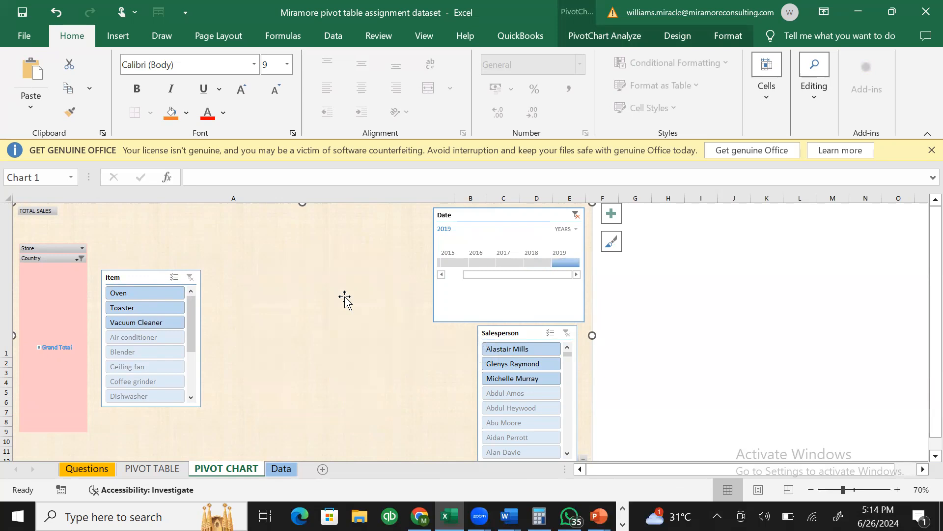
{"action": "left_click", "coordinate": [534, 263]}
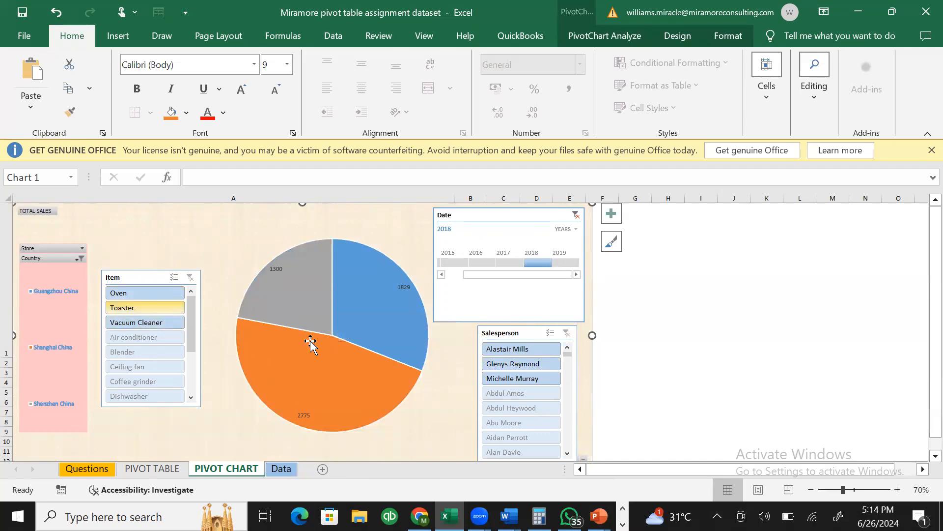
- Select the grey Shenzhen slice (1300, 22%) on its own
{"action": "mouse_move", "coordinate": [317, 287]}
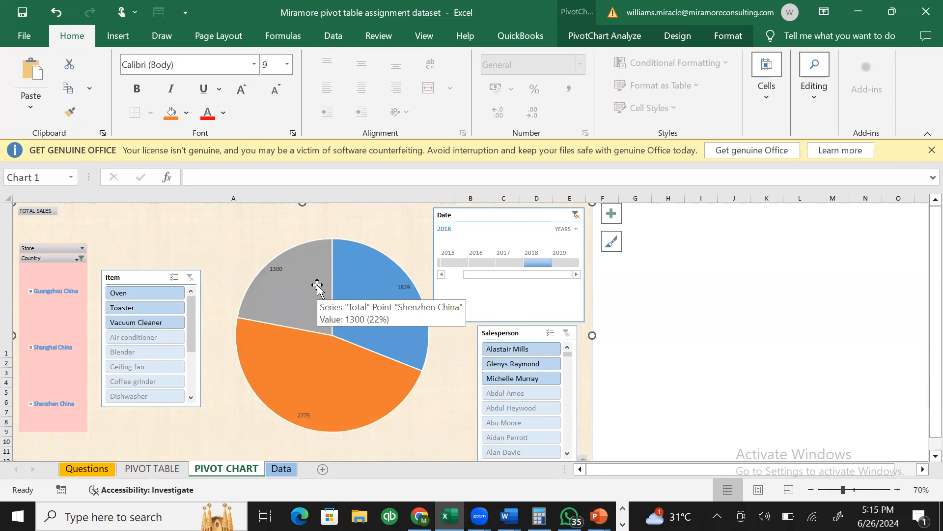
{"action": "left_click", "coordinate": [317, 286]}
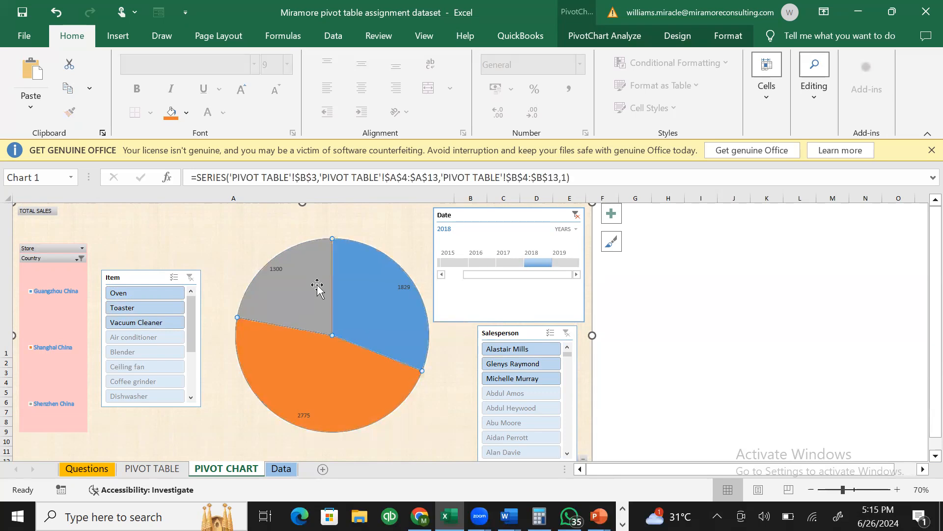
{"action": "left_click", "coordinate": [316, 286]}
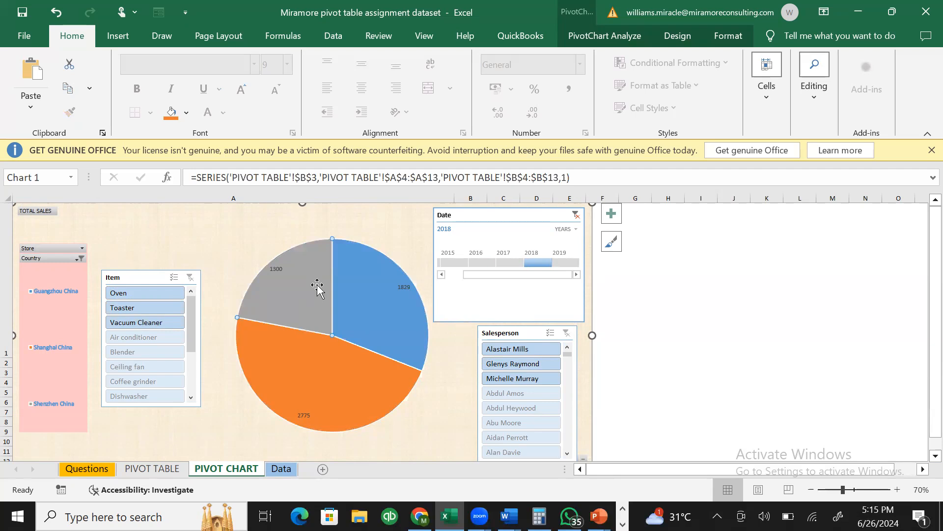
- Check in Filter Connections that Date, Item and Salesperson are all ticked for PivotTable2's chart
{"action": "double_click", "coordinate": [275, 285]}
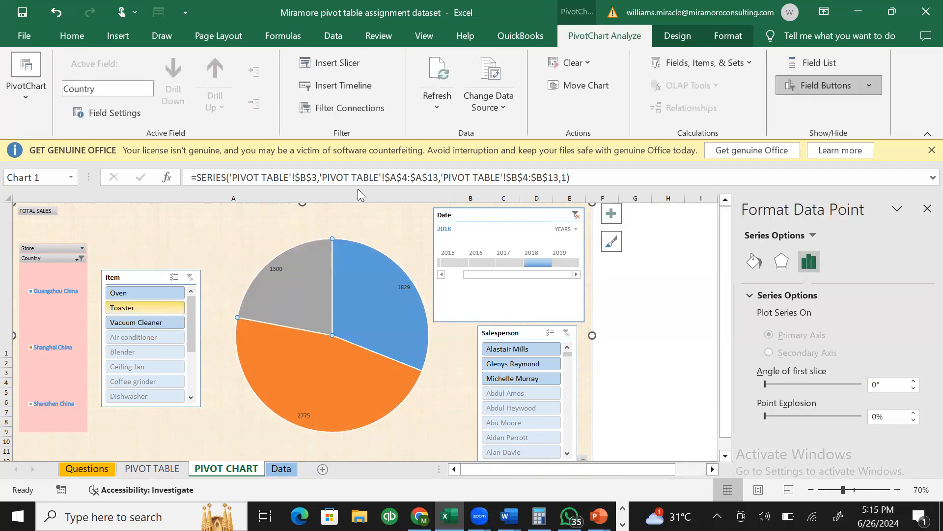
{"action": "left_click", "coordinate": [333, 109]}
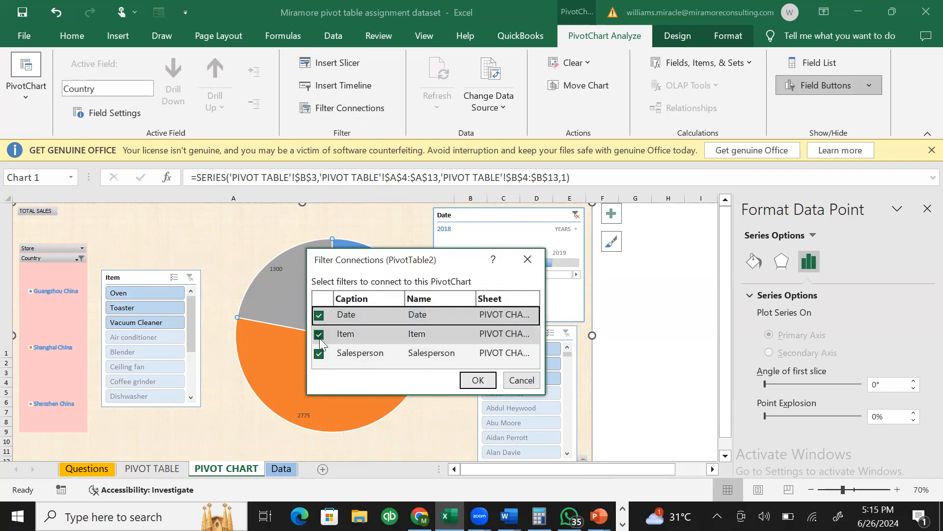
{"action": "left_click", "coordinate": [474, 380]}
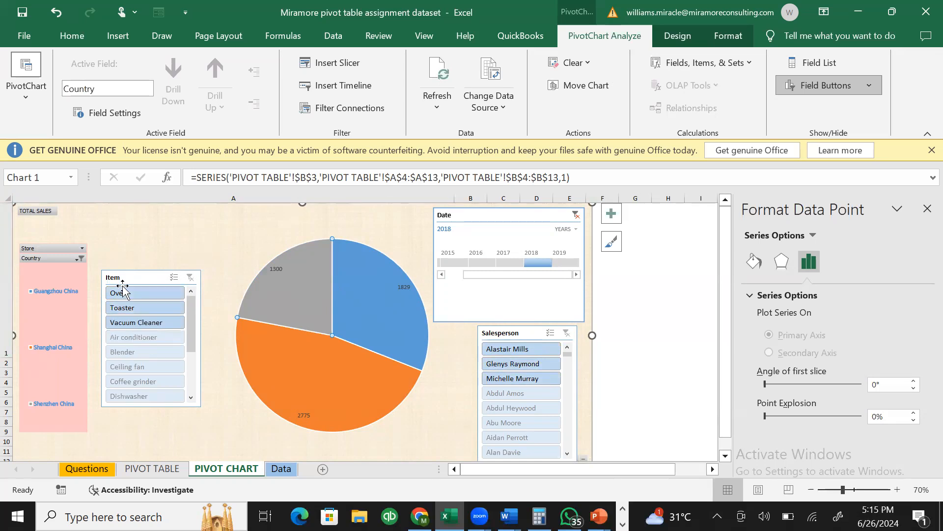
{"action": "left_click", "coordinate": [343, 108]}
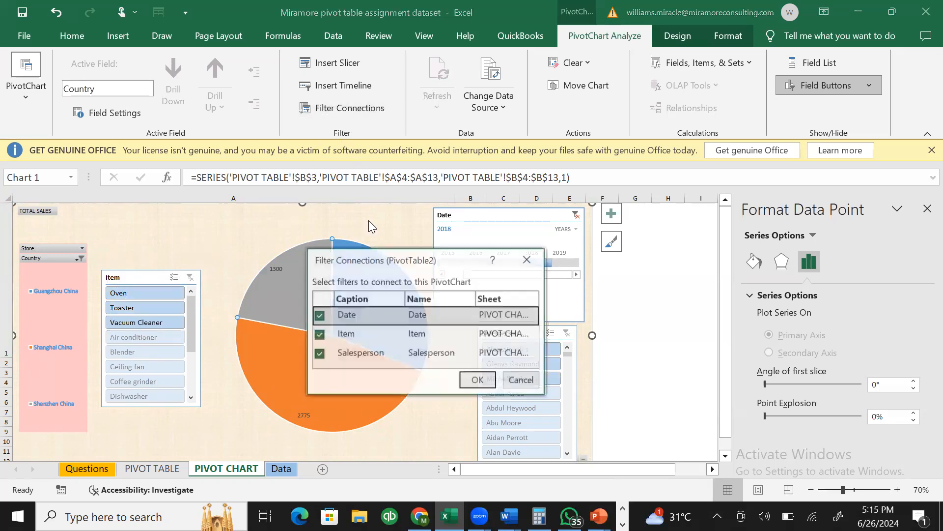
{"action": "left_click", "coordinate": [518, 268]}
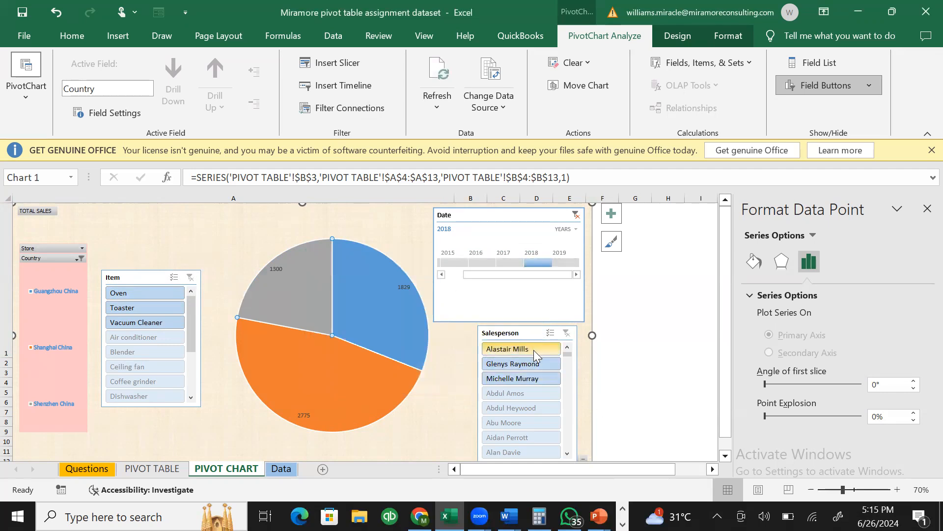
- Try 2017 and 2018 on the timeline, then change the Item slicer from Coffee grinder to Oven
{"action": "left_click", "coordinate": [511, 261]}
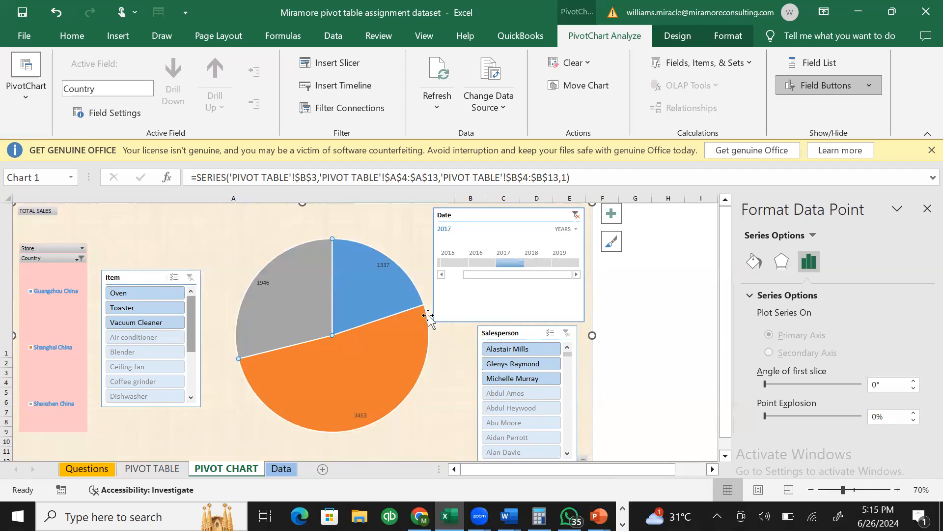
{"action": "left_click", "coordinate": [536, 263]}
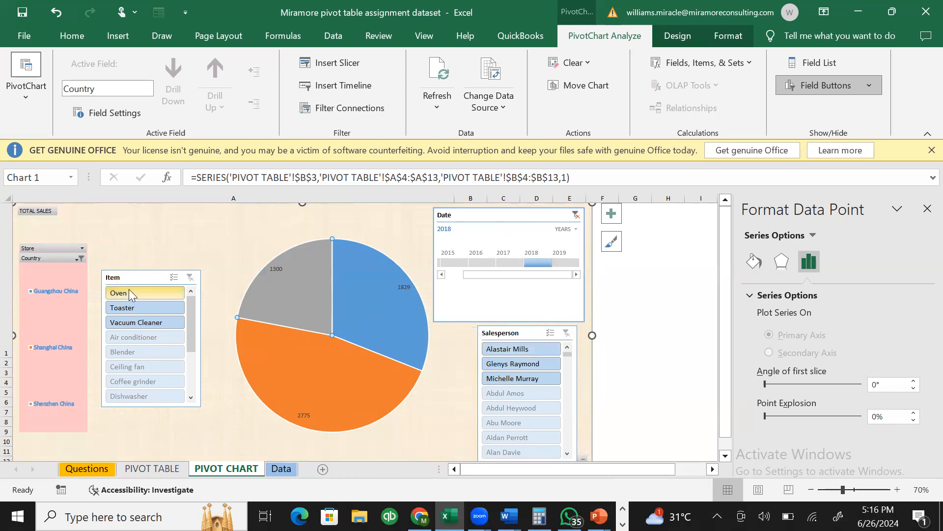
{"action": "left_click", "coordinate": [193, 378]}
{"action": "left_click", "coordinate": [144, 338]}
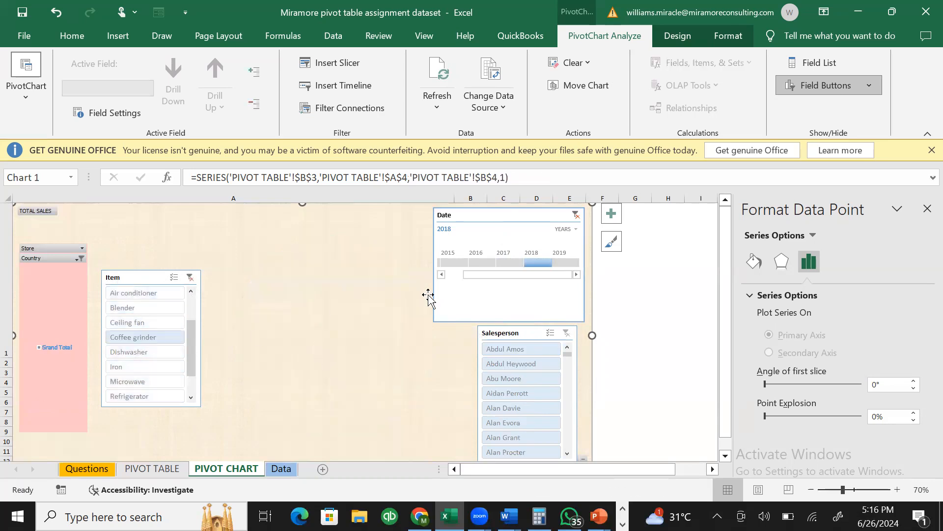
{"action": "scroll", "coordinate": [192, 366], "scroll_direction": "up", "scroll_amount": 1}
{"action": "left_click", "coordinate": [142, 293]}
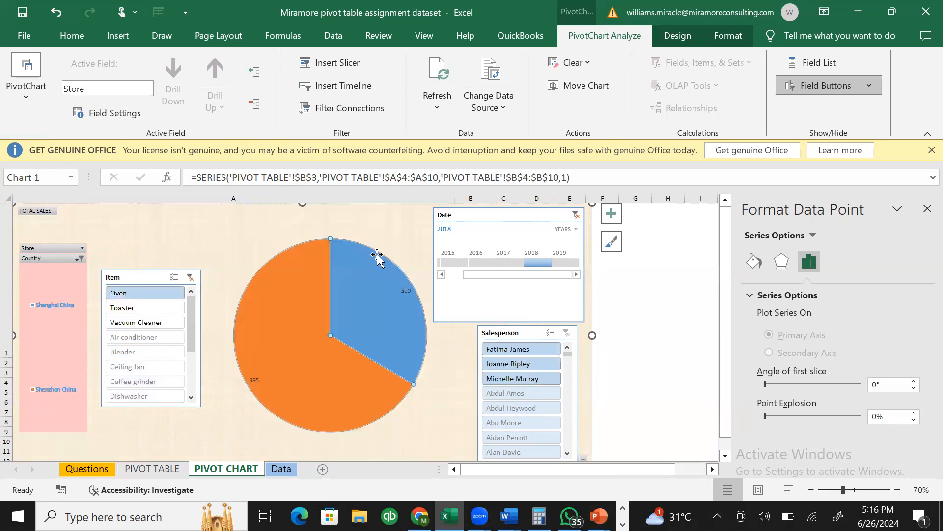
- Step the Date timeline back through 2017 and 2016 to 2015
{"action": "left_click", "coordinate": [508, 263]}
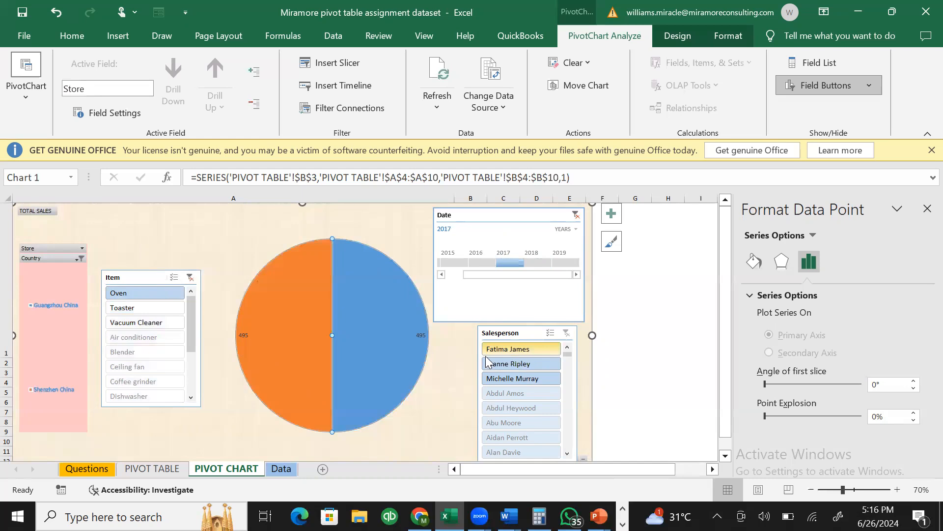
{"action": "left_click", "coordinate": [479, 261]}
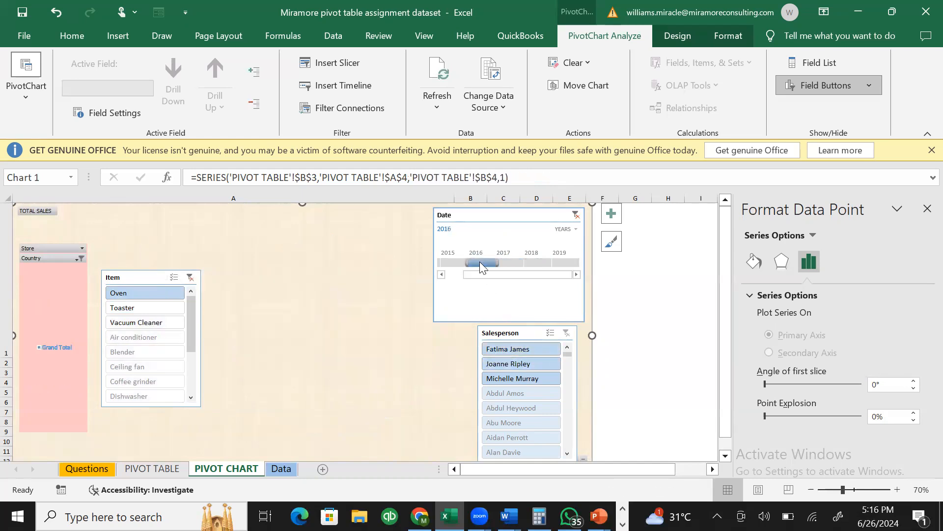
{"action": "left_click", "coordinate": [449, 263]}
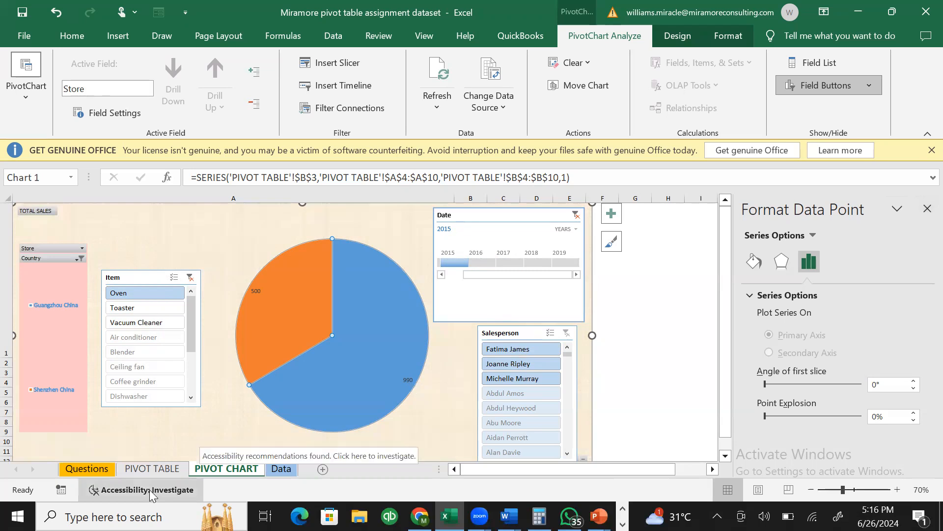
- Go to the Questions sheet, scroll up to the Miramore Consulting scenario, and close the Format Shape pane
{"action": "left_click", "coordinate": [88, 474]}
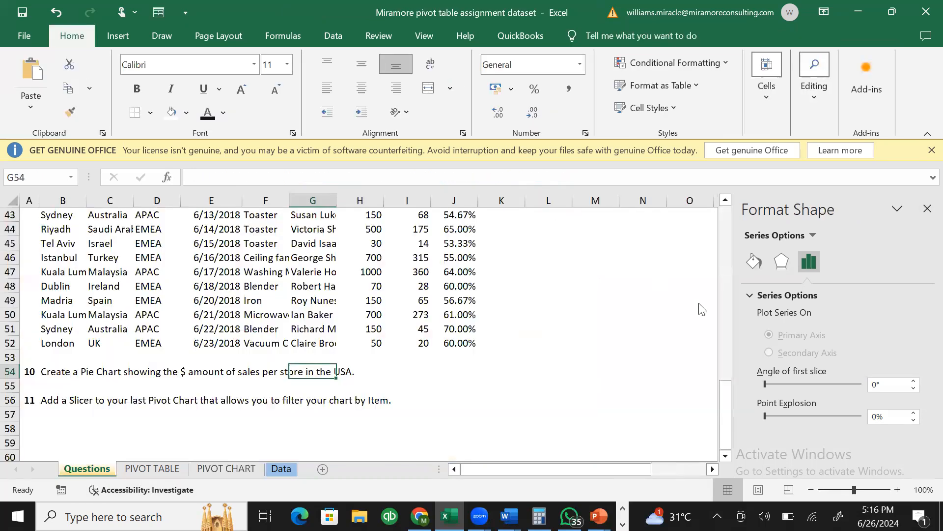
{"action": "left_click_drag", "start_coordinate": [729, 391], "coordinate": [742, 459]}
{"action": "left_click_drag", "start_coordinate": [747, 284], "coordinate": [923, 175]}
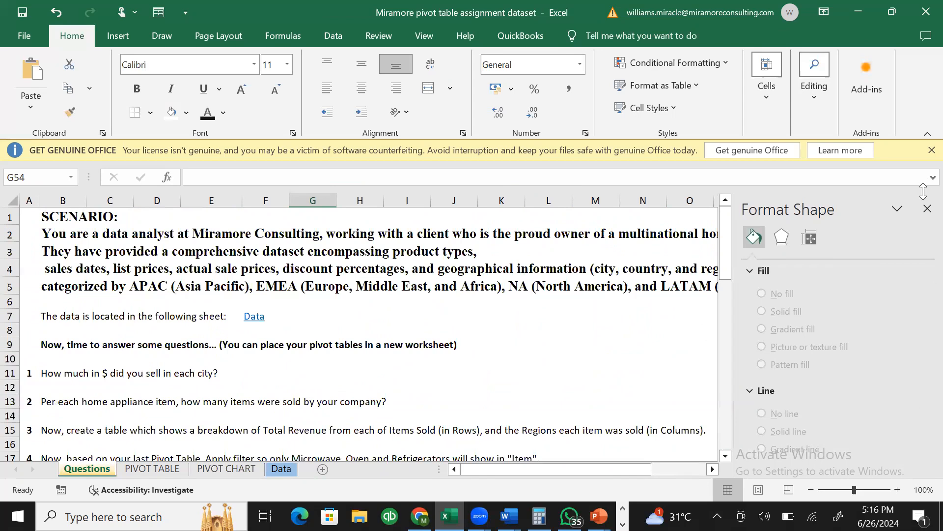
{"action": "left_click", "coordinate": [927, 208]}
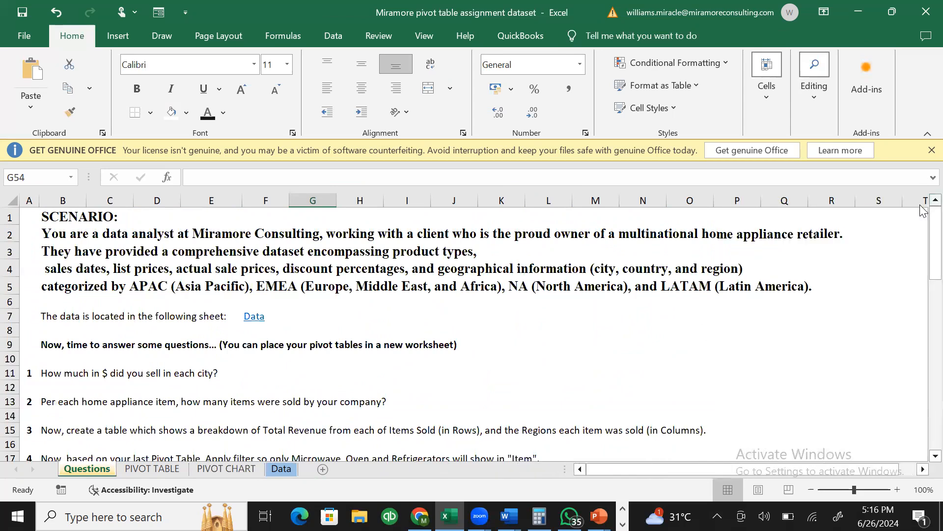
{"action": "left_click_drag", "start_coordinate": [922, 226], "coordinate": [922, 163]}
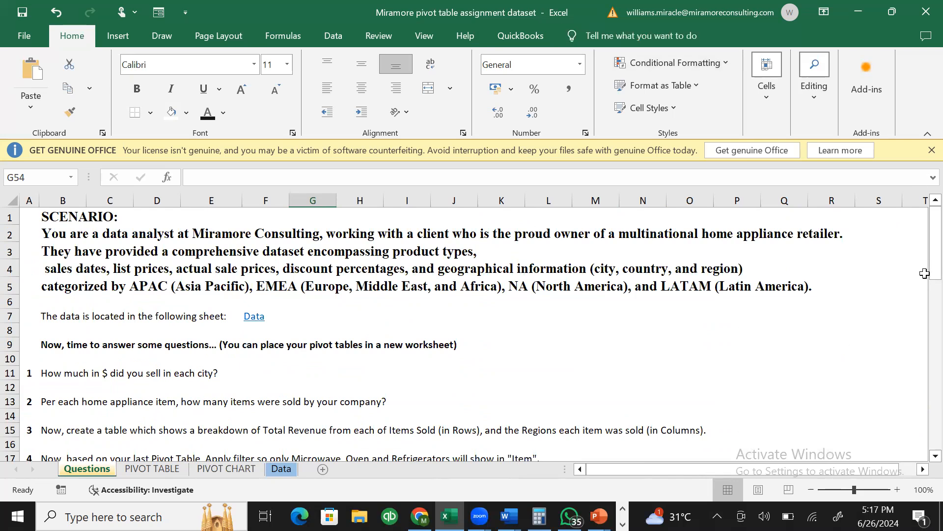
{"action": "left_click", "coordinate": [706, 218]}
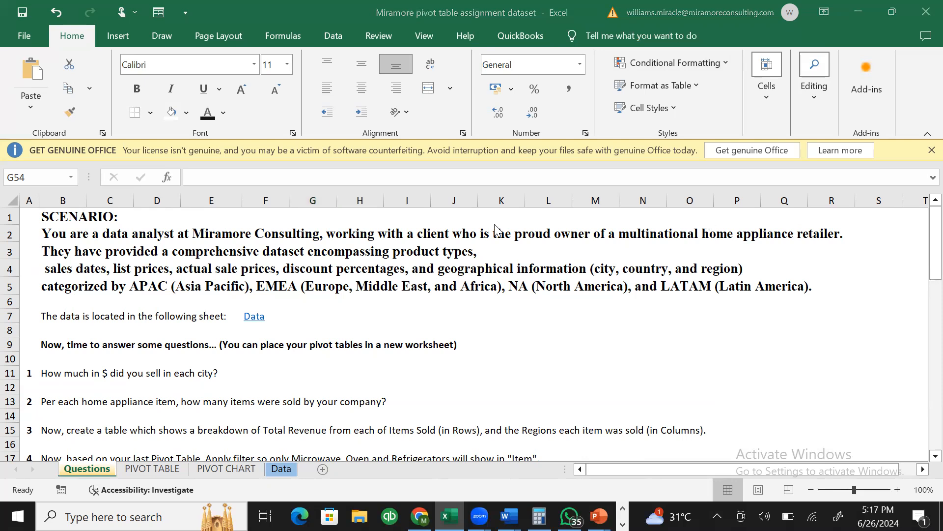